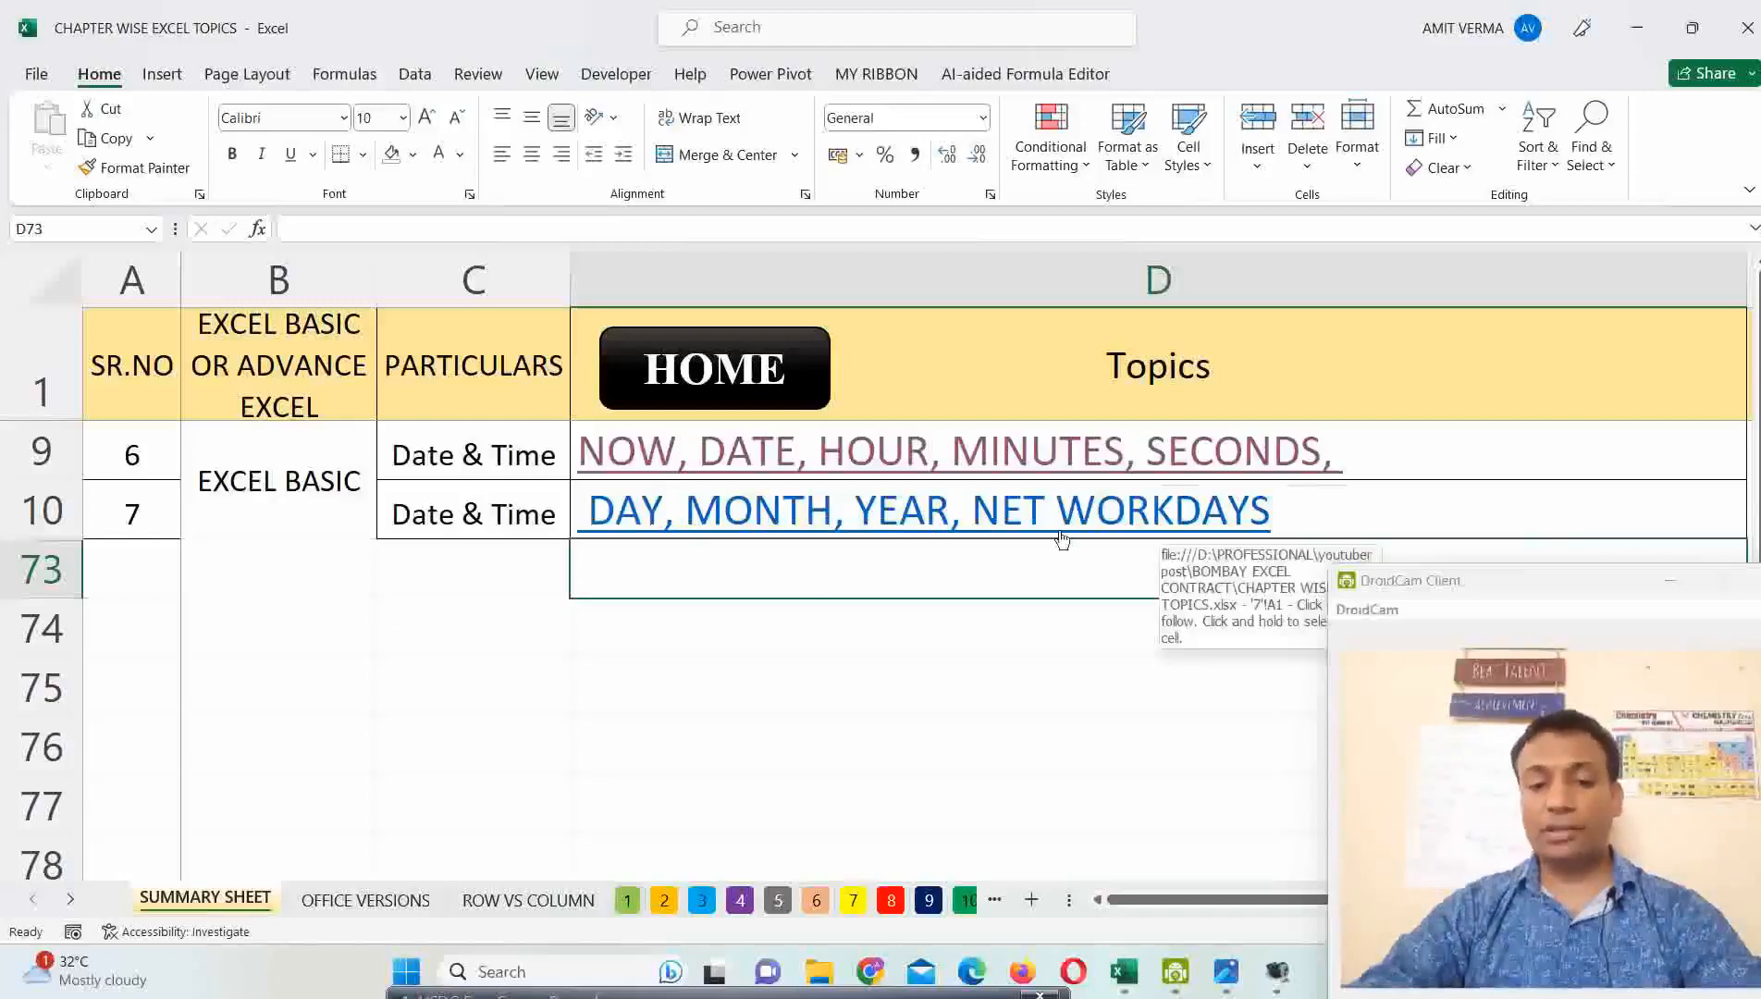
Open the NOW, DATE, HOUR topic's worksheet from the summary sheet and look over the dates in its DATE column.
{"action": "left_click", "coordinate": [1110, 529]}
{"action": "left_click", "coordinate": [836, 467]}
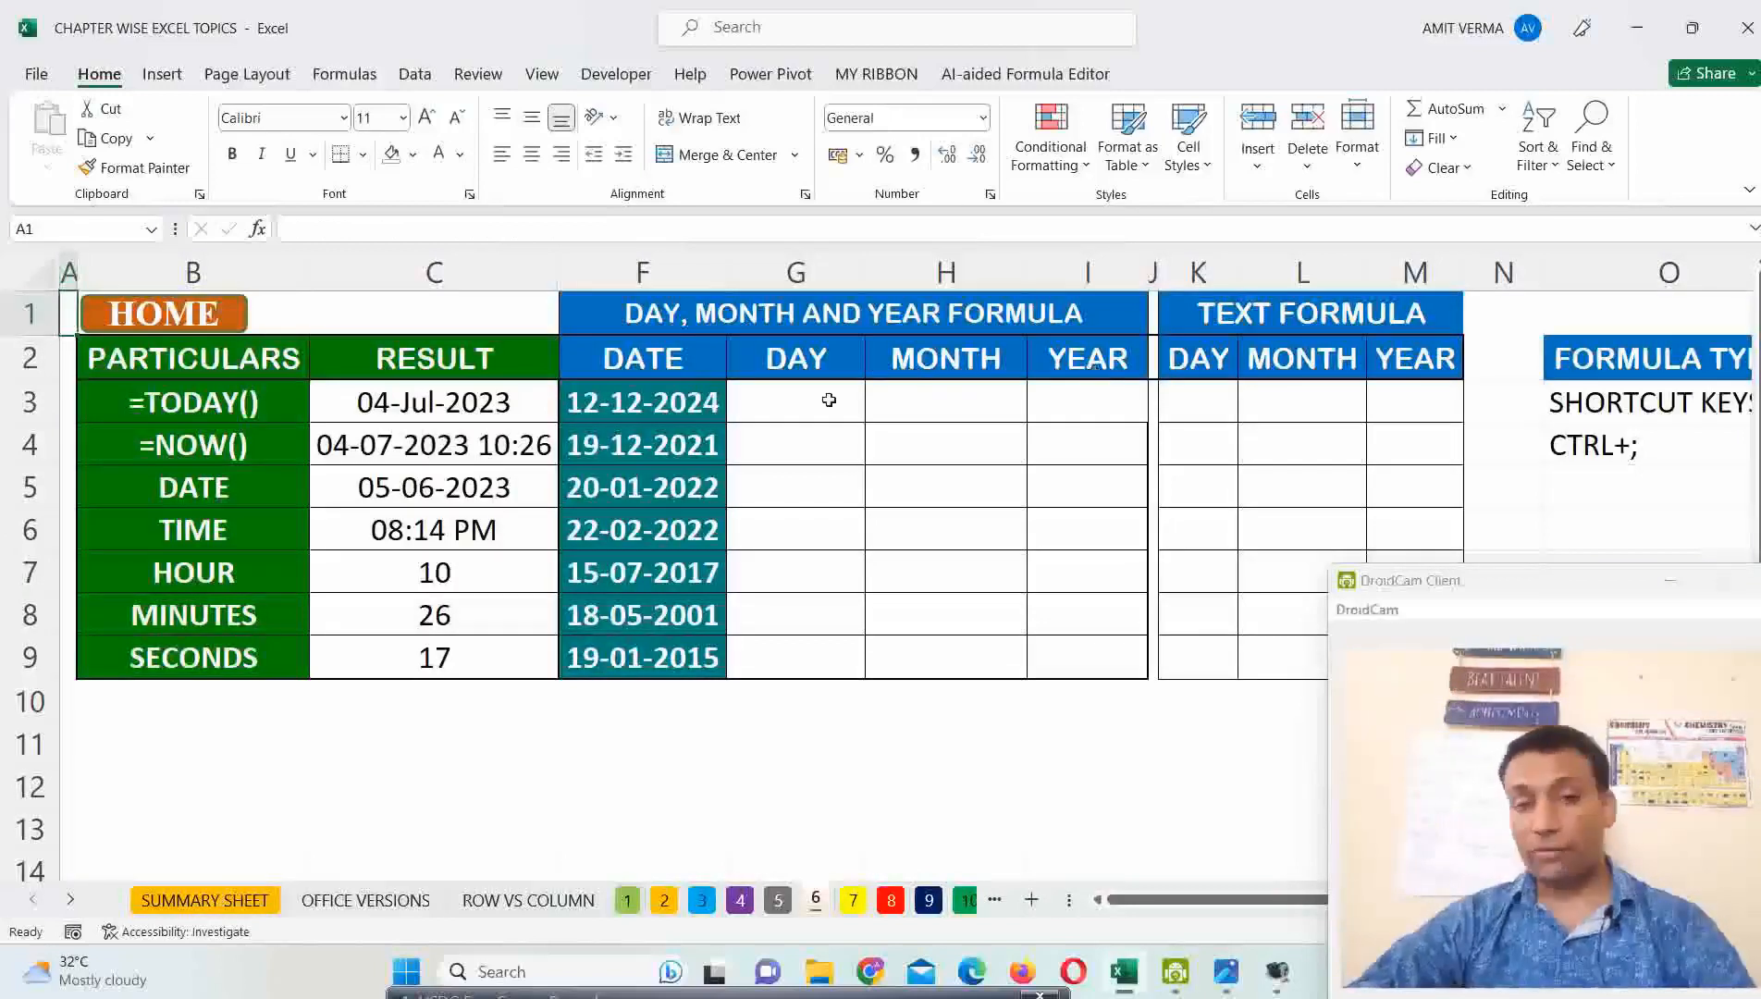
{"action": "left_click", "coordinate": [742, 317]}
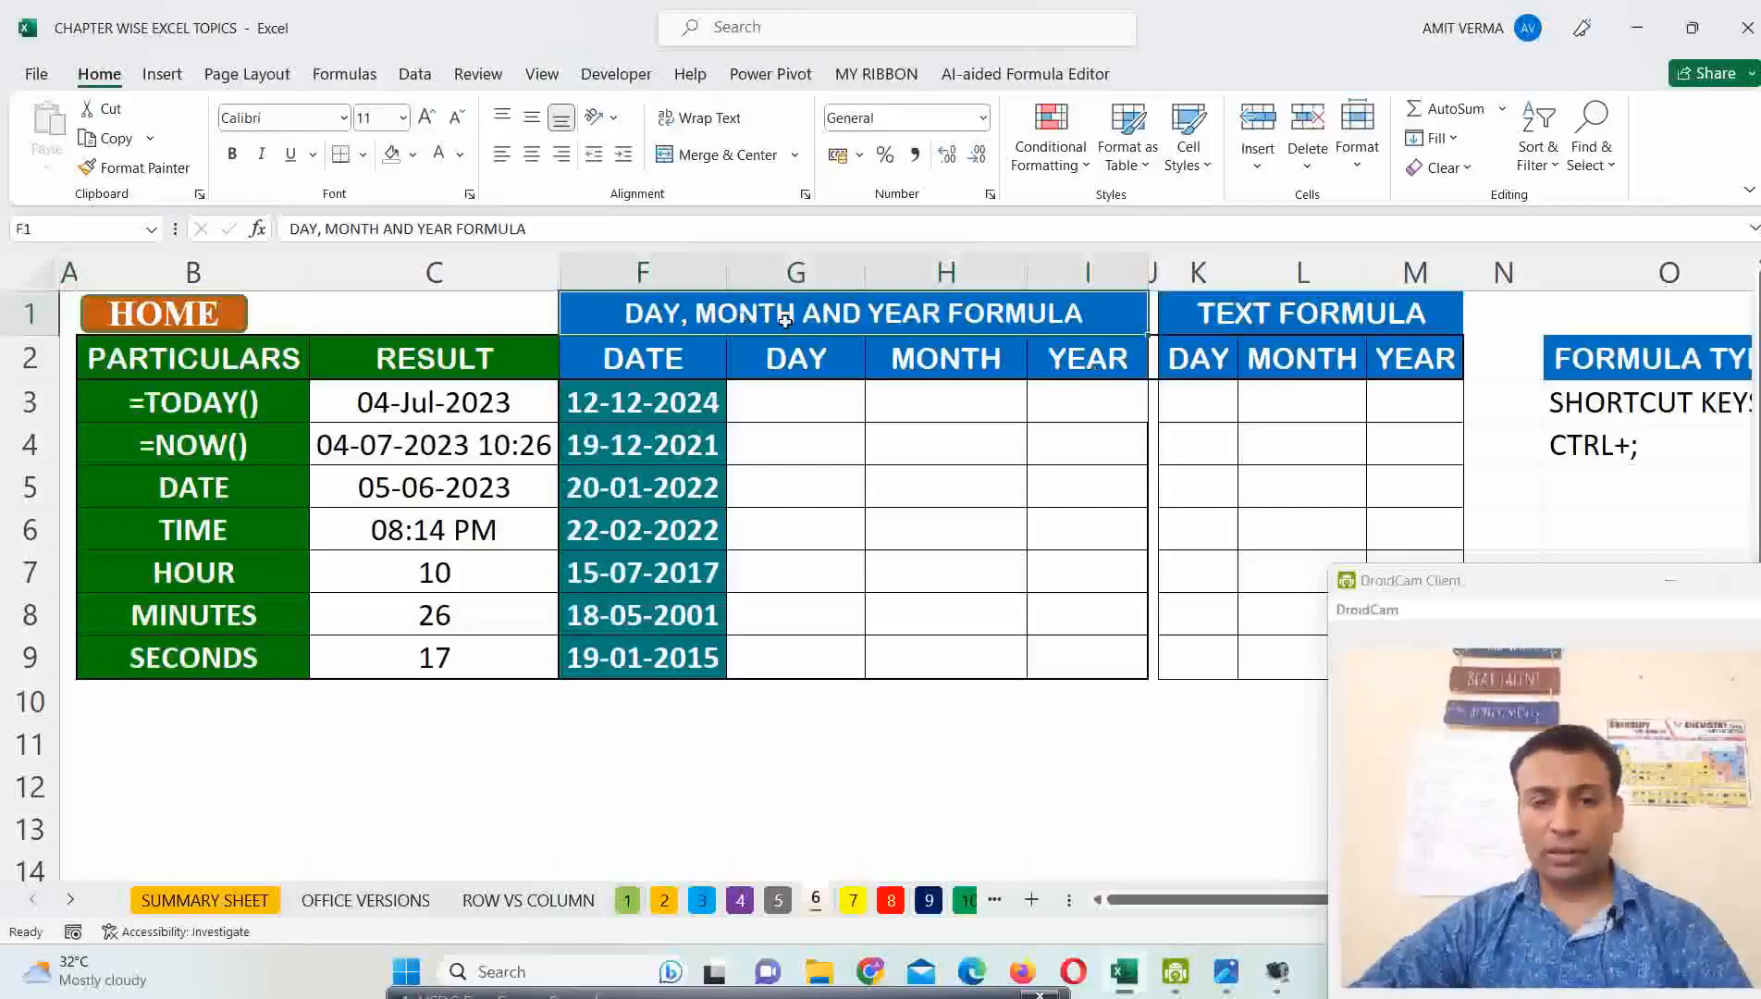
{"action": "left_click_drag", "start_coordinate": [647, 362], "coordinate": [634, 655]}
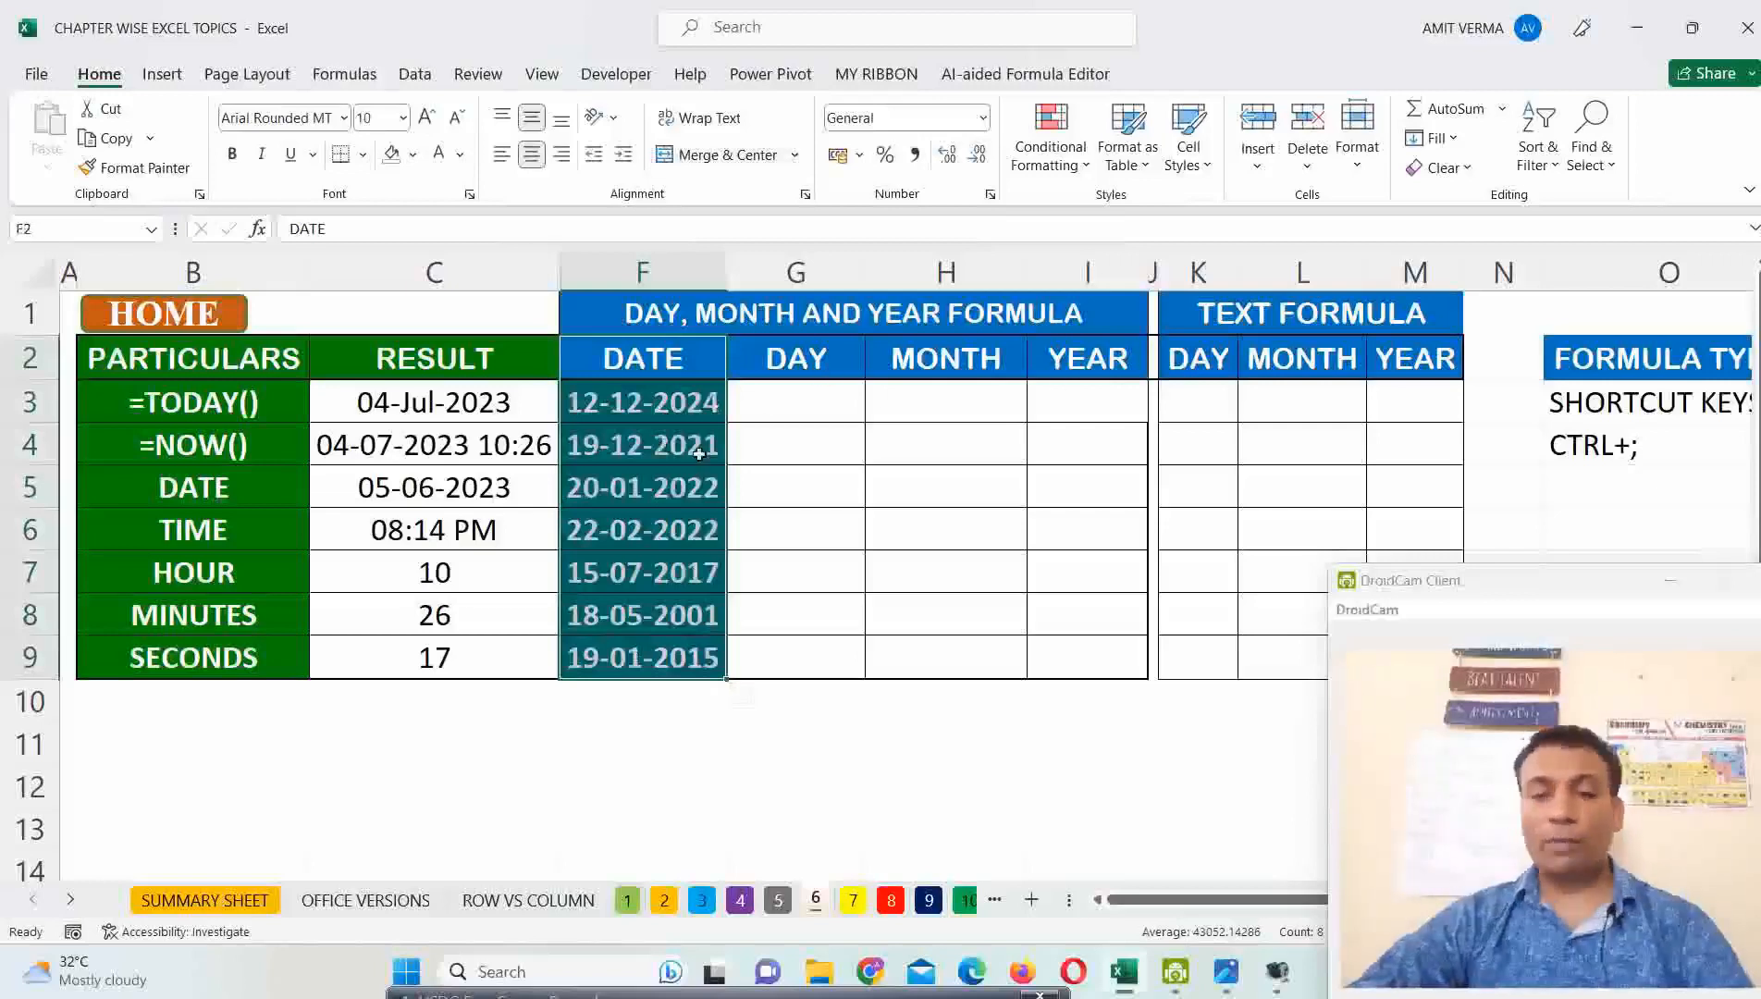
{"action": "left_click_drag", "start_coordinate": [647, 408], "coordinate": [603, 659]}
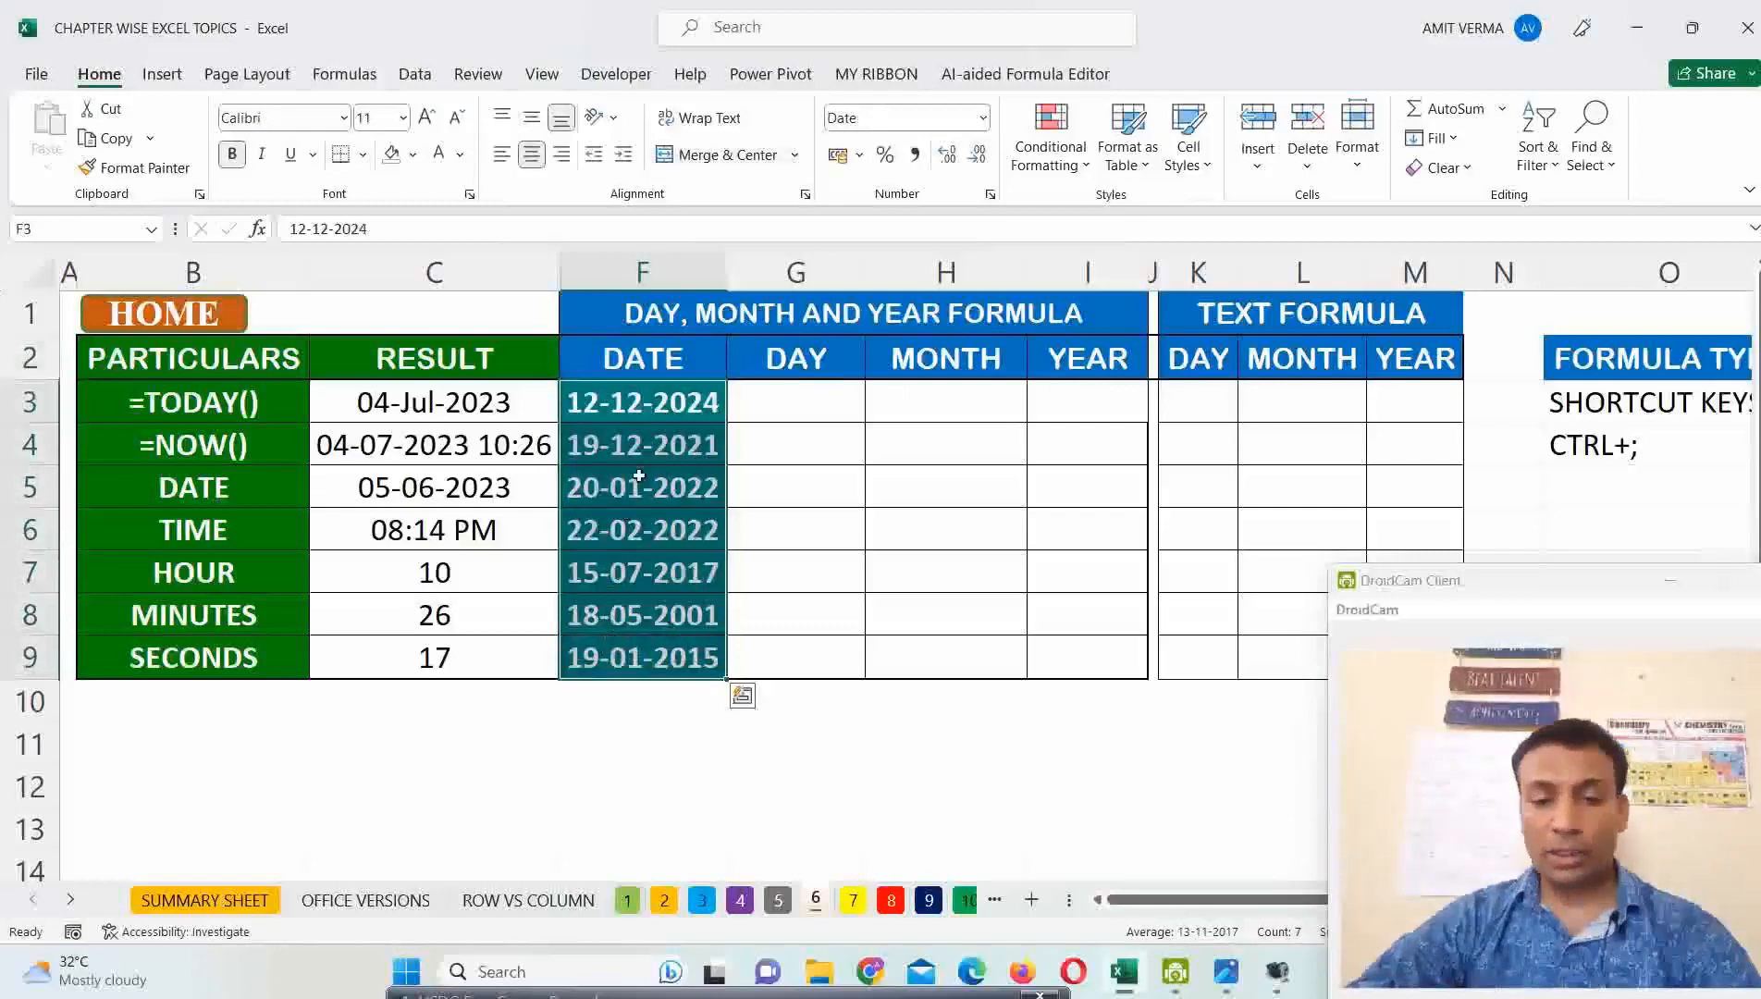
{"action": "left_click", "coordinate": [648, 413]}
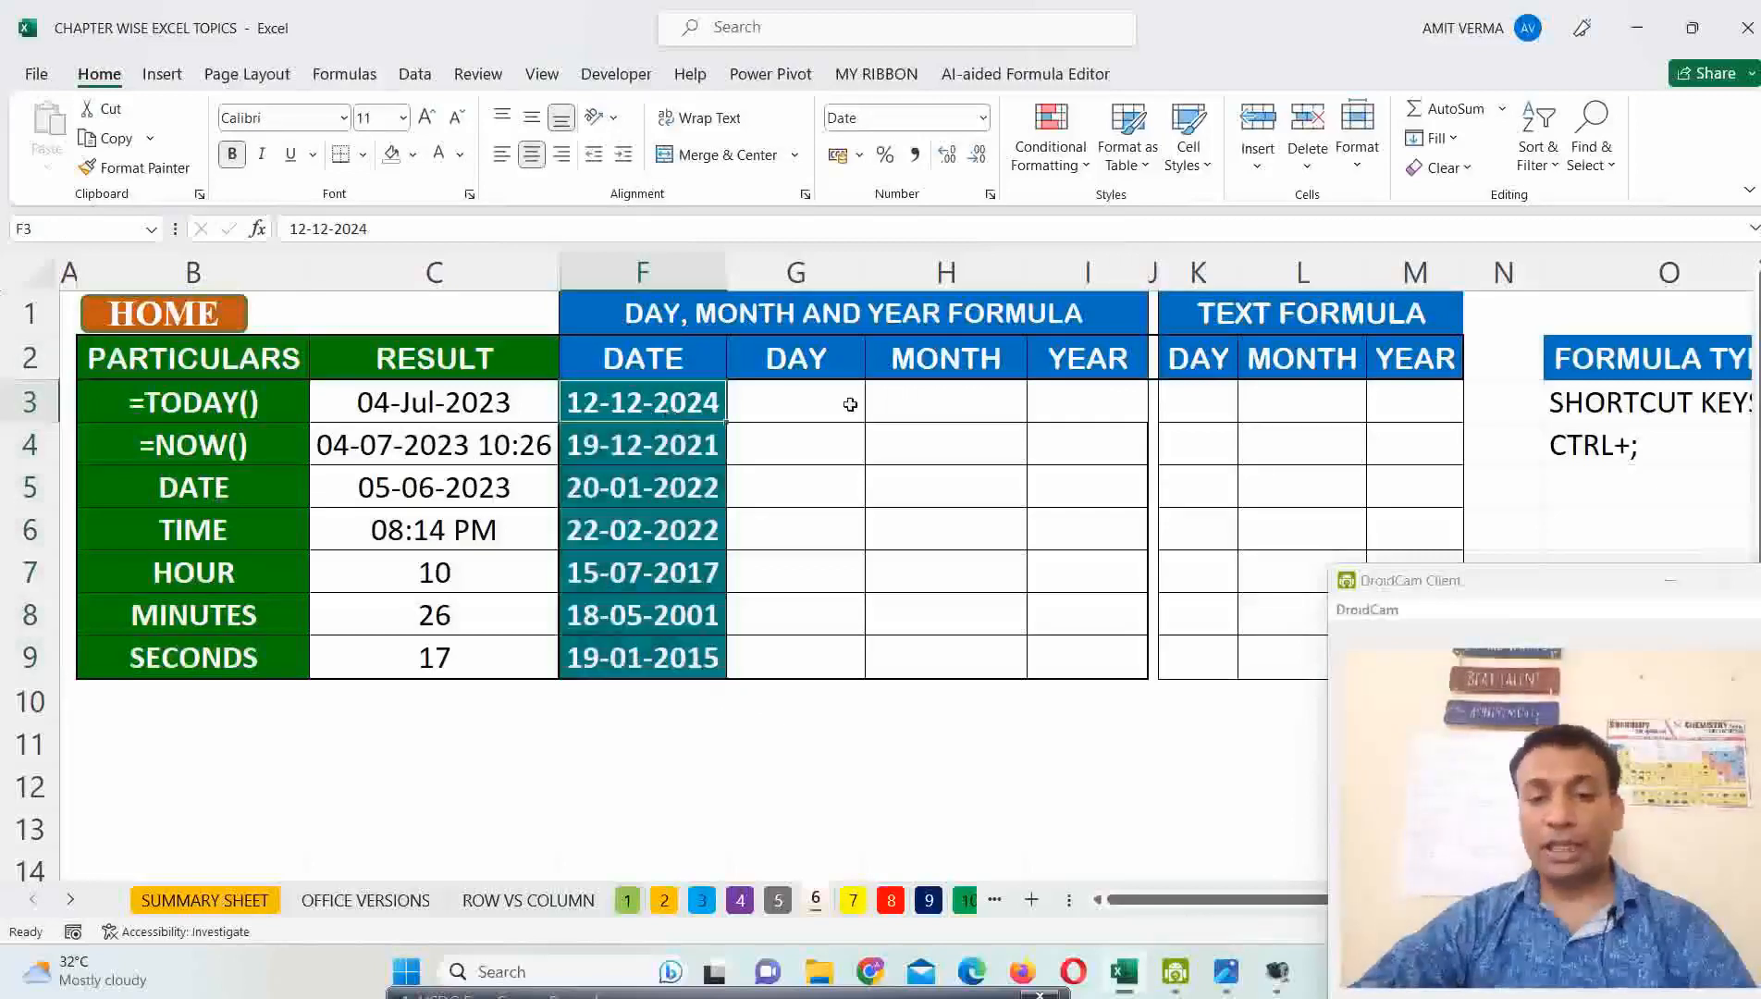
Widen column G slightly and enter the formula =DAY(F3) in G3.
{"action": "left_click_drag", "start_coordinate": [866, 272], "coordinate": [888, 272]}
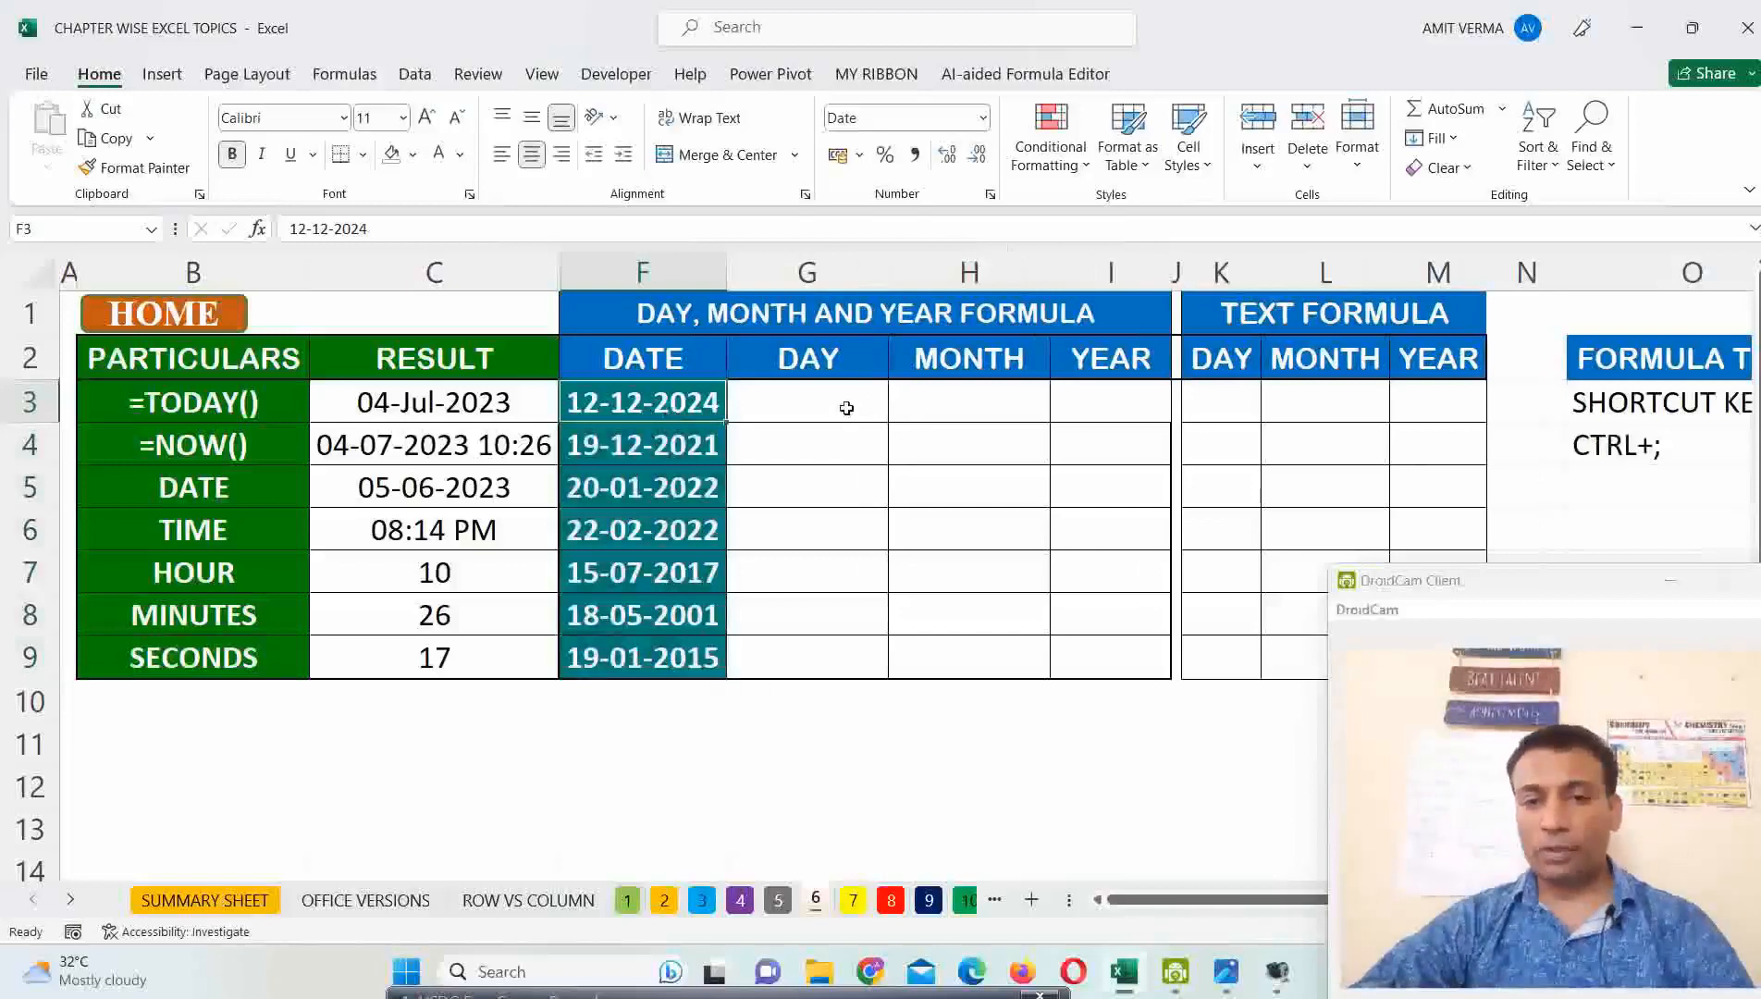
{"action": "left_click", "coordinate": [832, 400]}
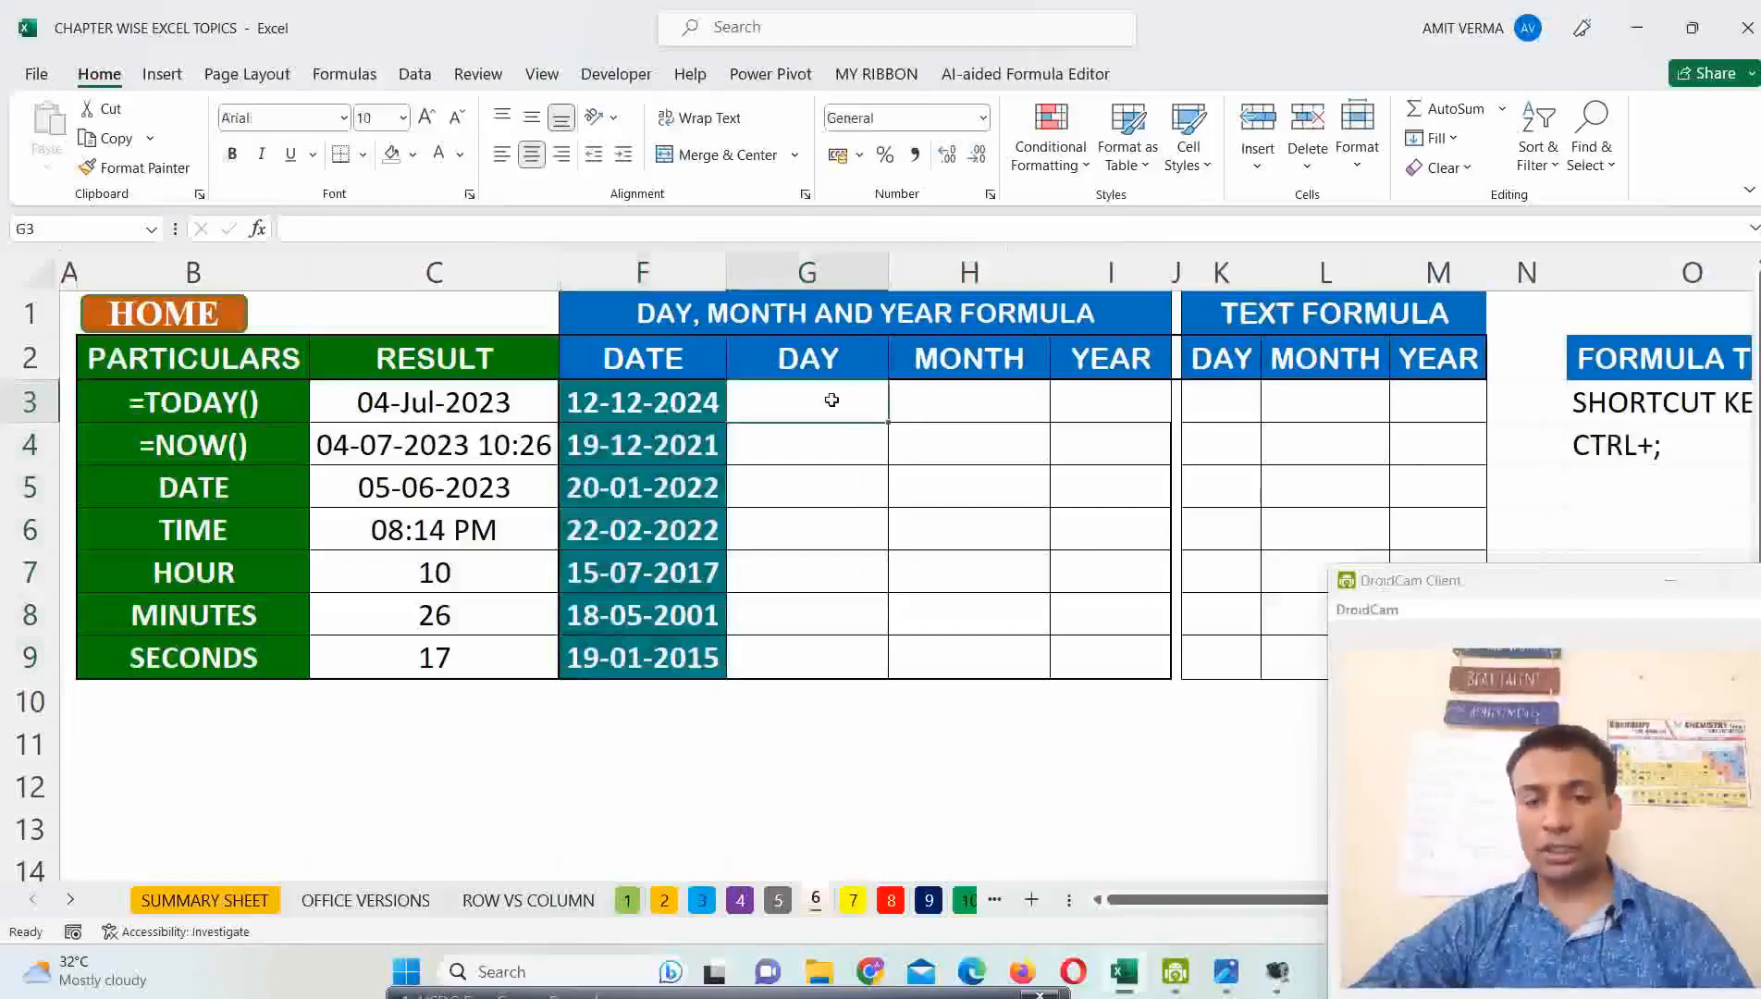
{"action": "type", "text": "="}
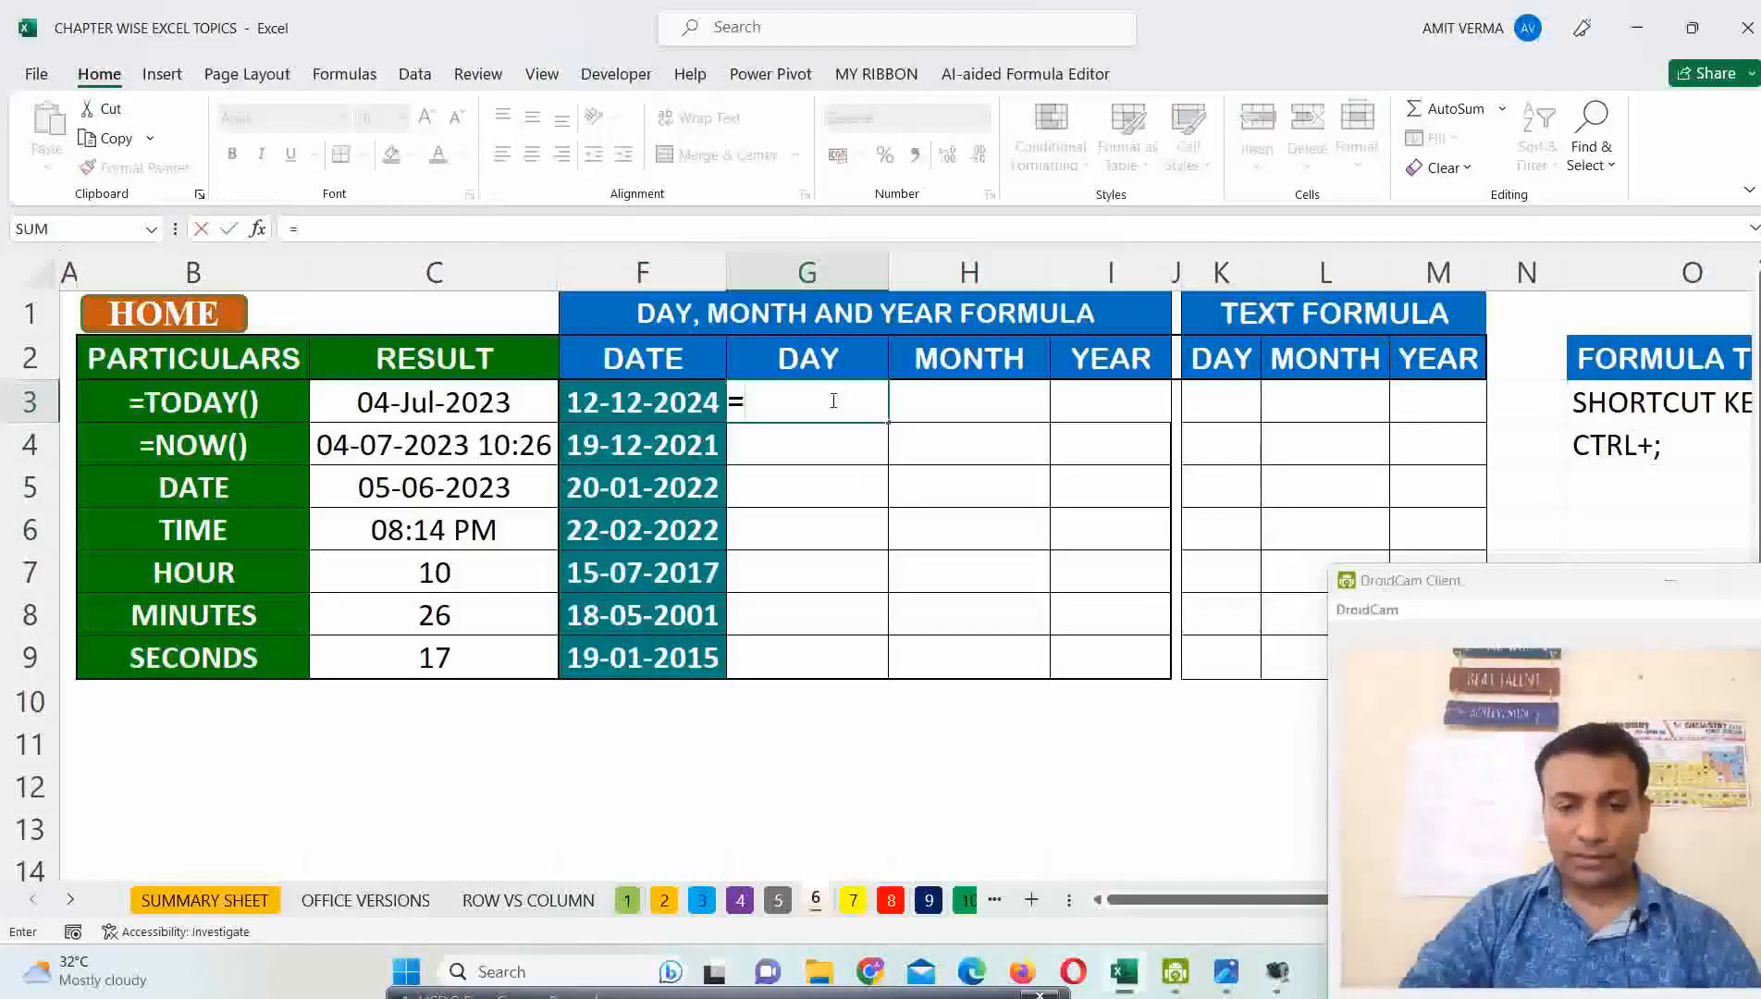
{"action": "type", "text": "DAY"}
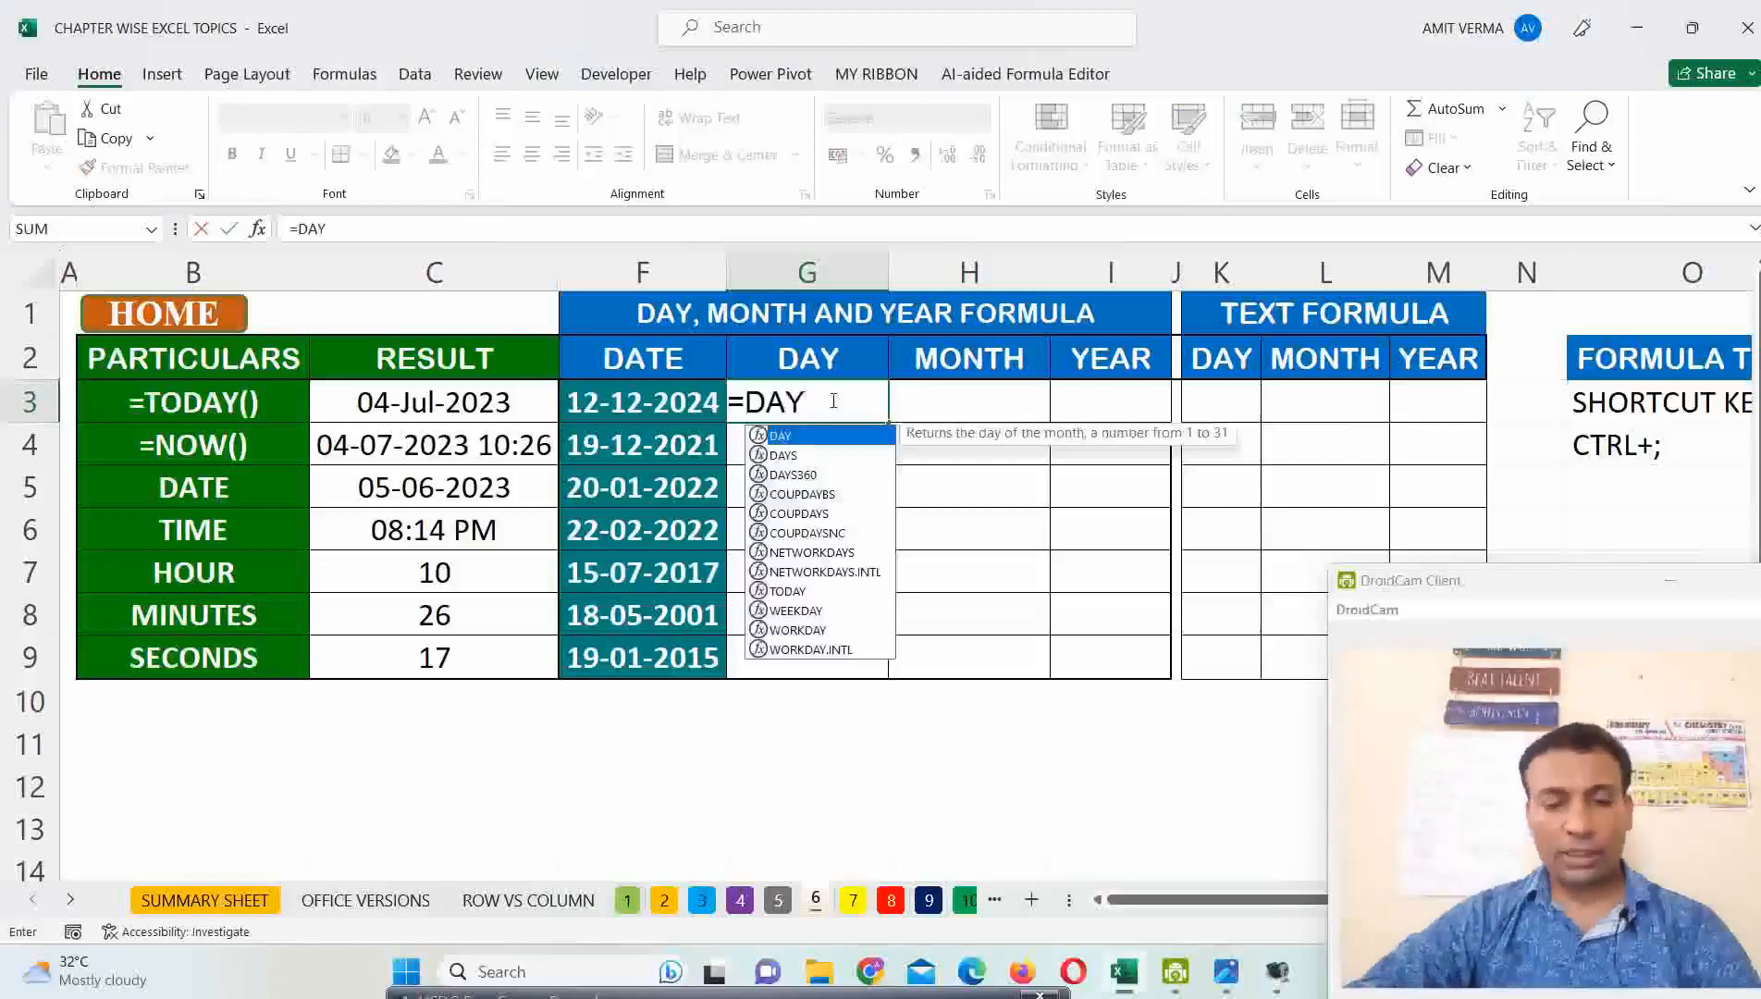
{"action": "type", "text": "("}
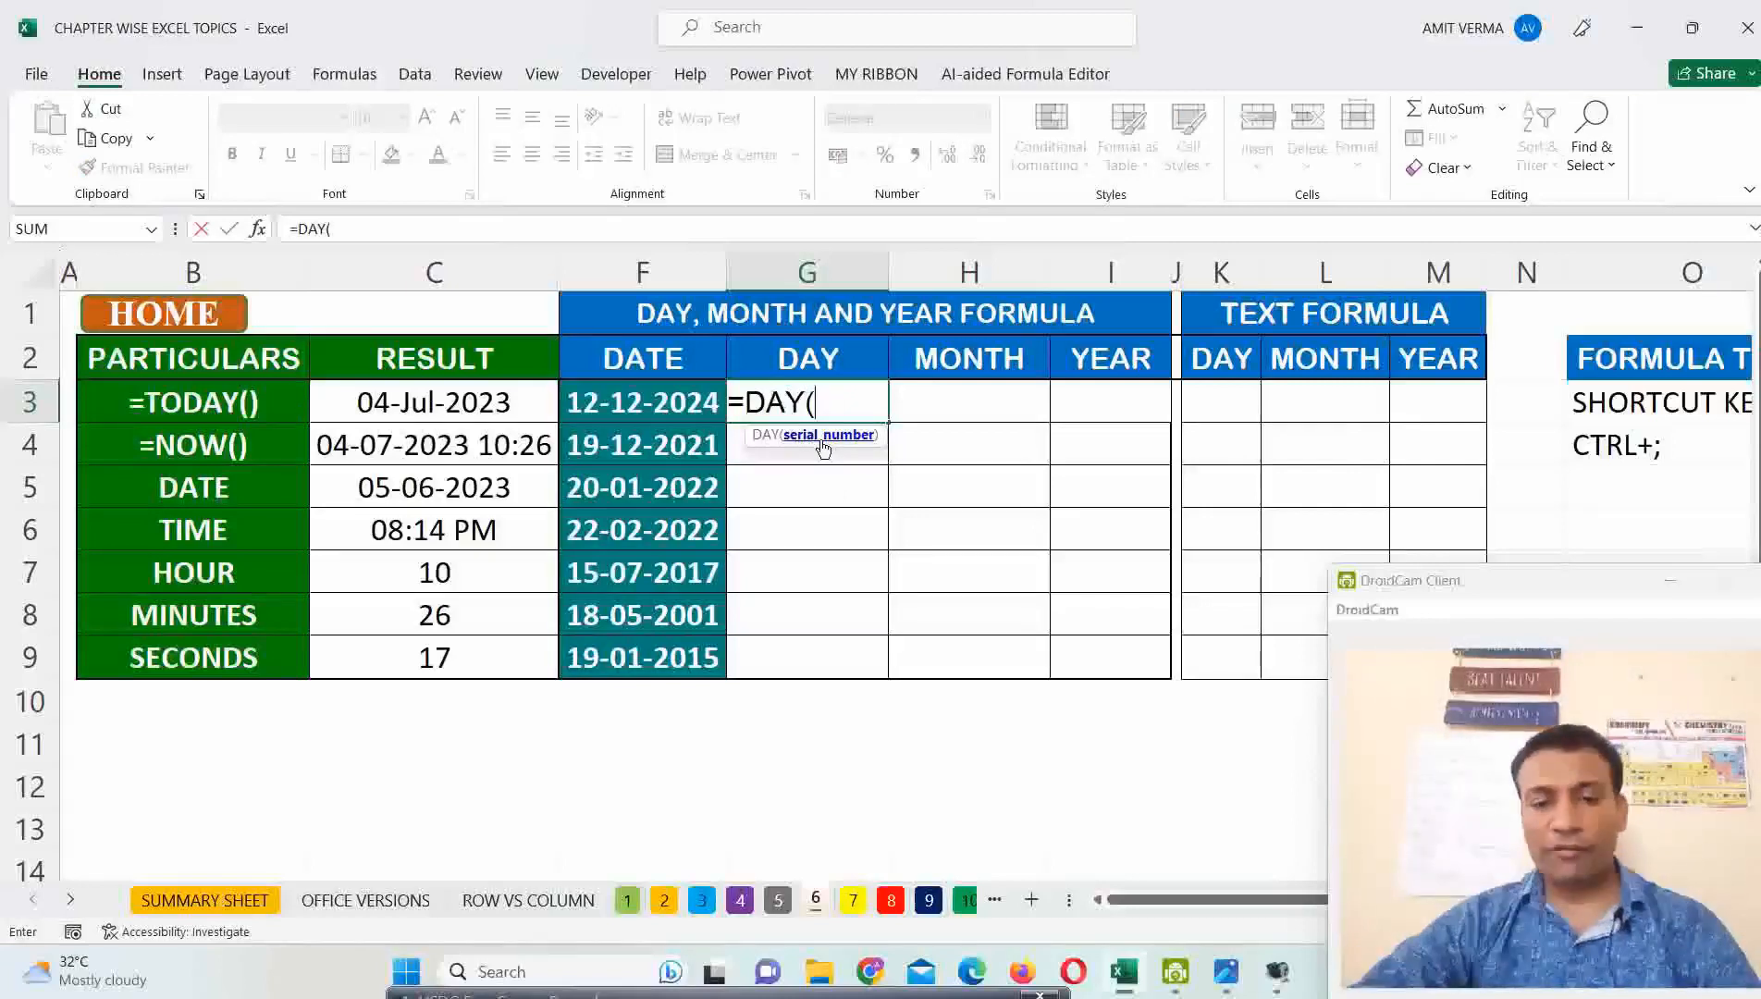
{"action": "left_click", "coordinate": [602, 402]}
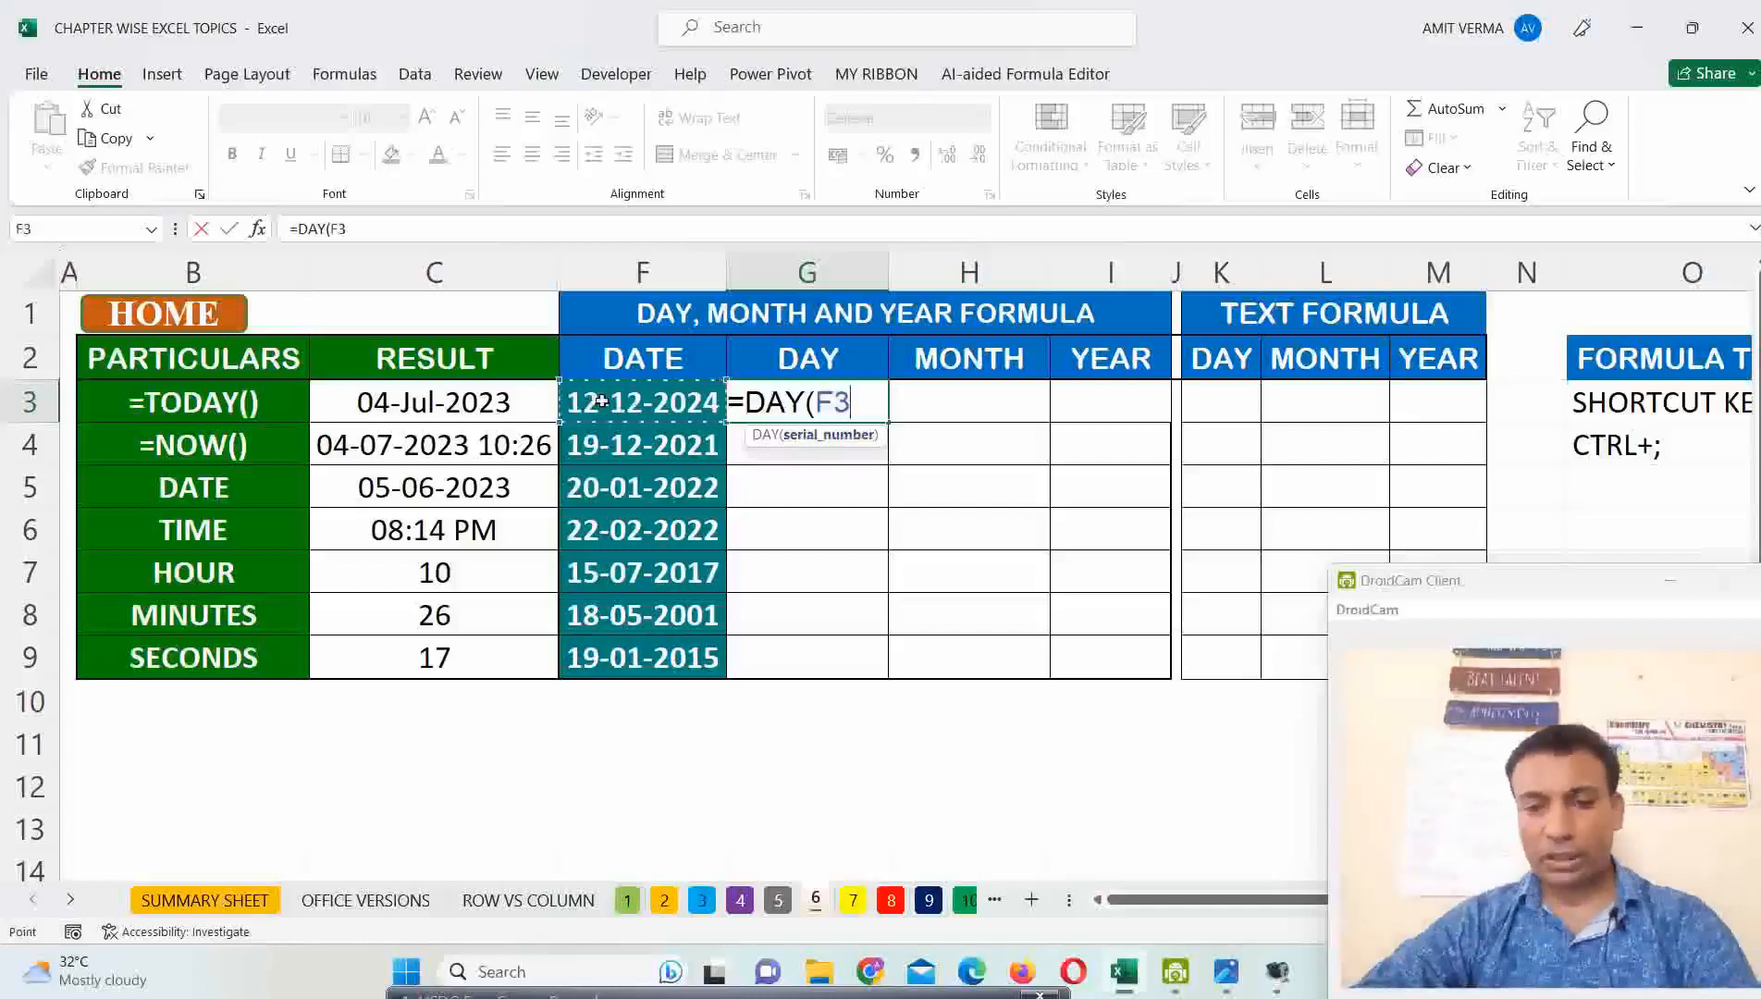
{"action": "type", "text": "0"}
{"action": "key", "text": "BackSpace"}
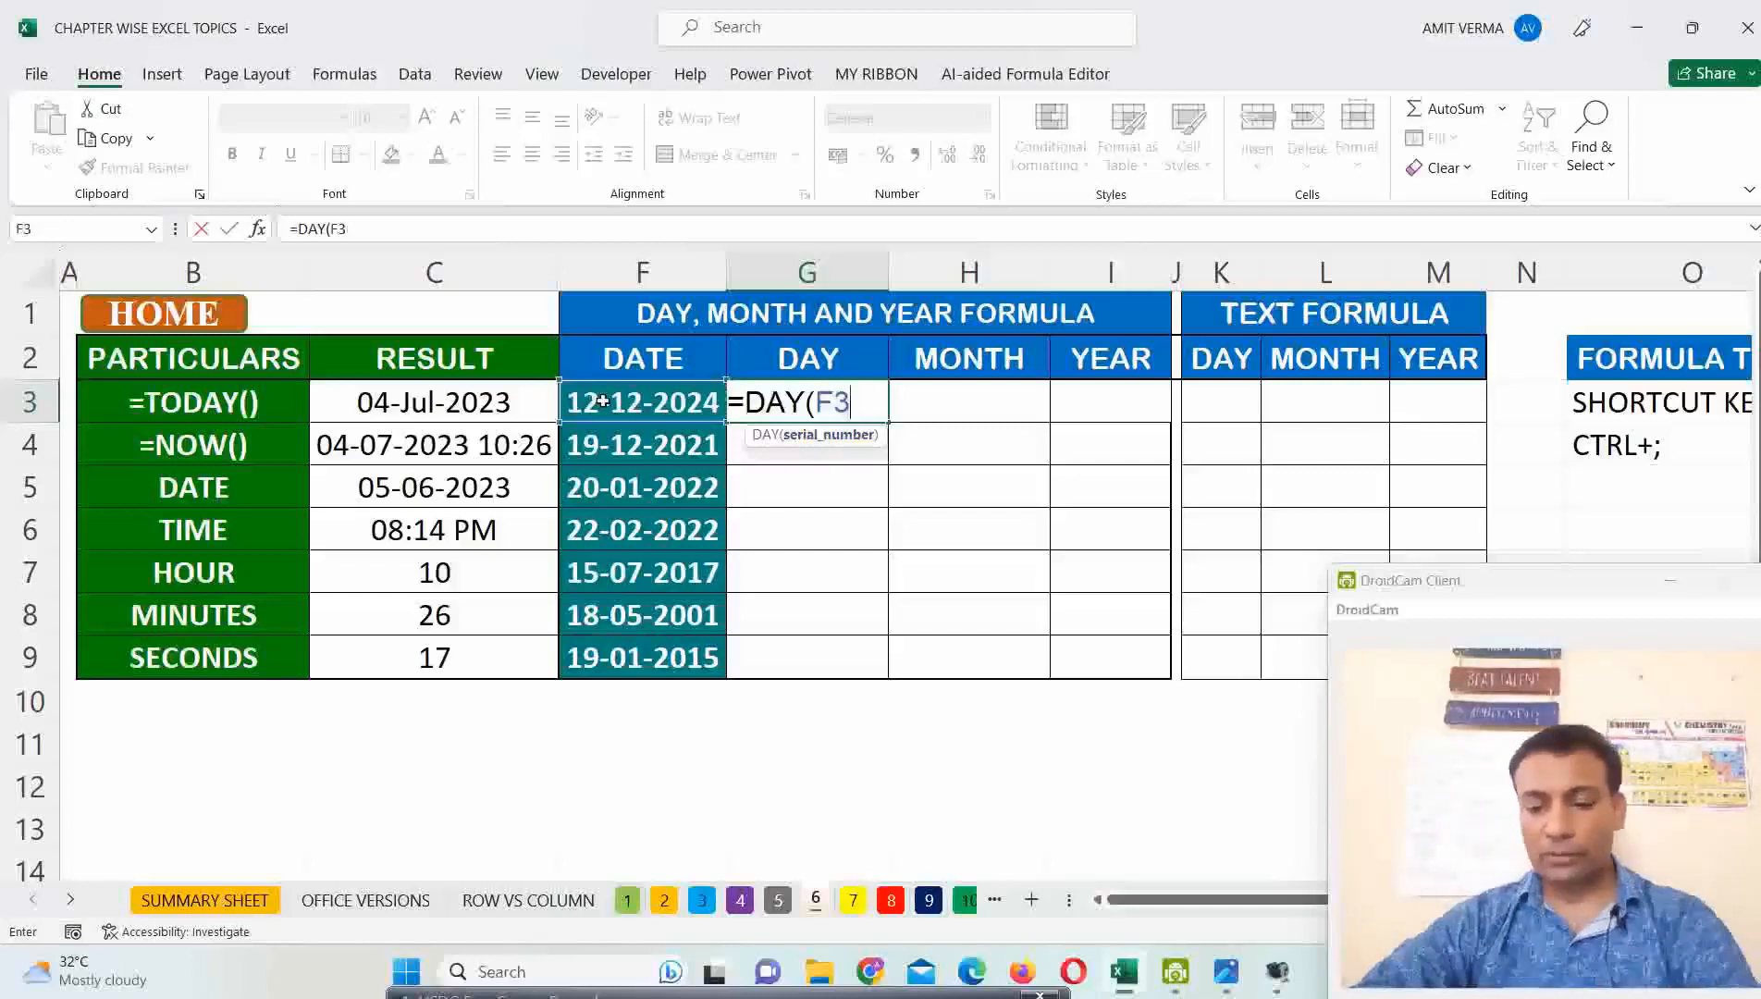
{"action": "key", "text": "ctrl+Return"}
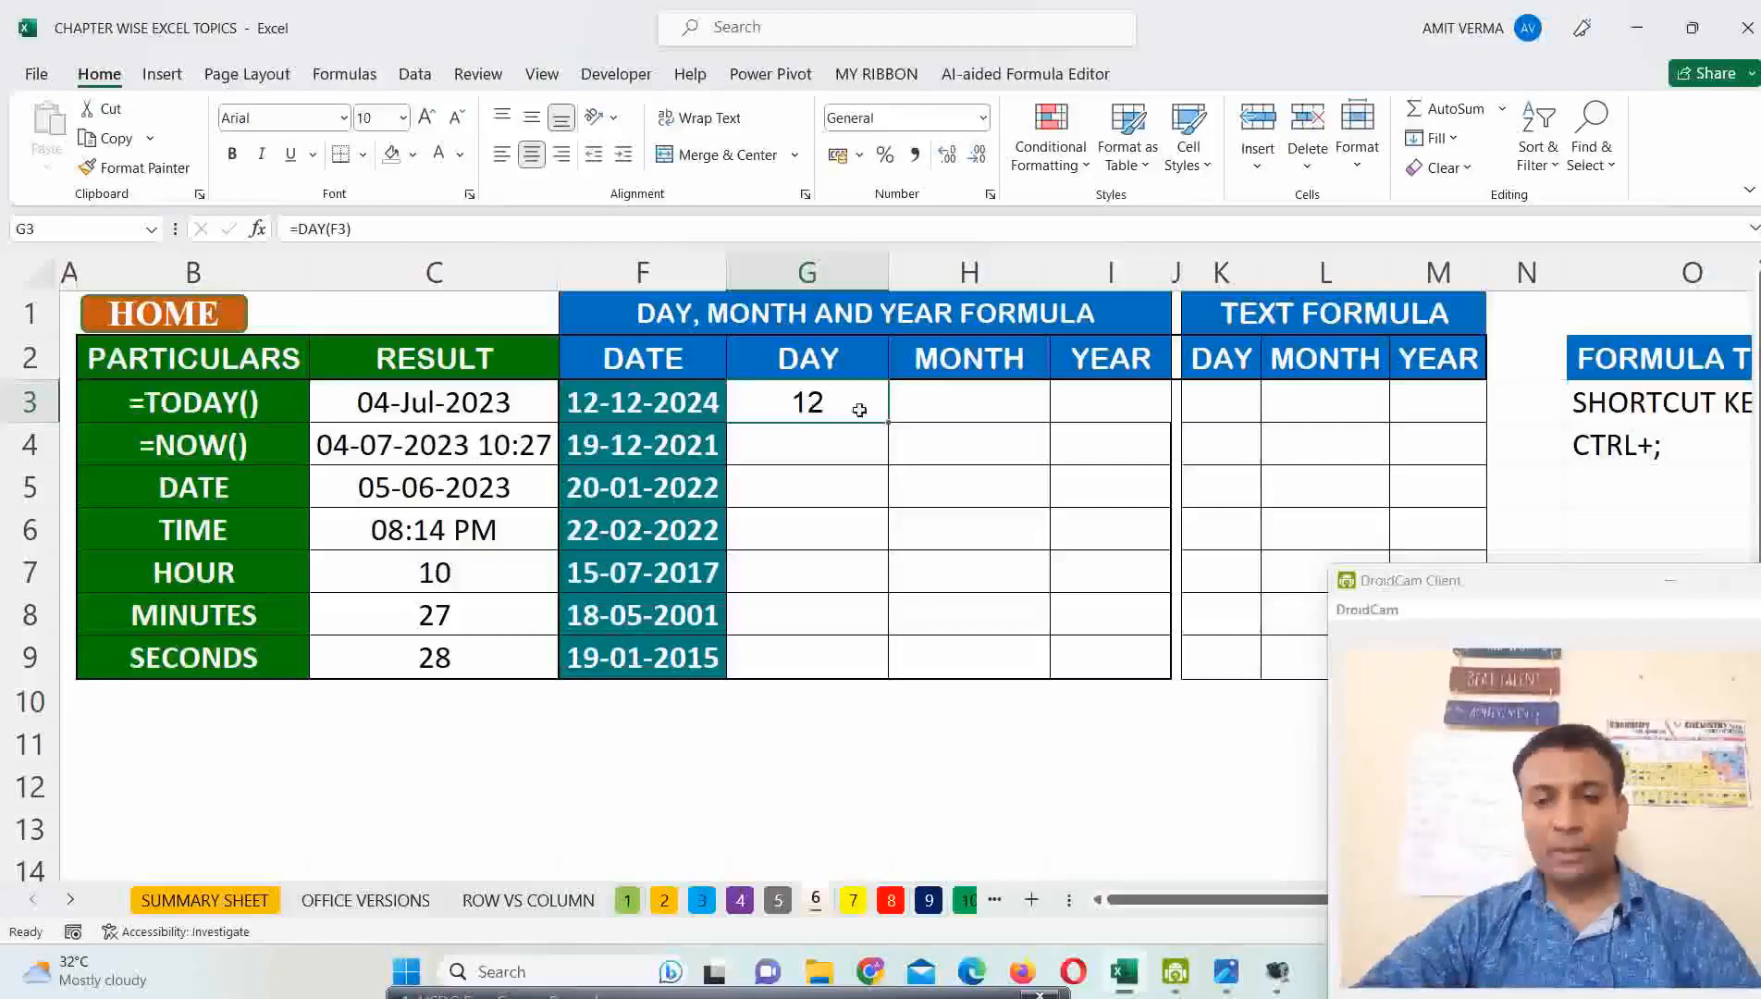
Try copying the DAY formula from G3 into H3:I3, and undo the copy.
{"action": "left_click_drag", "start_coordinate": [859, 410], "coordinate": [1081, 408]}
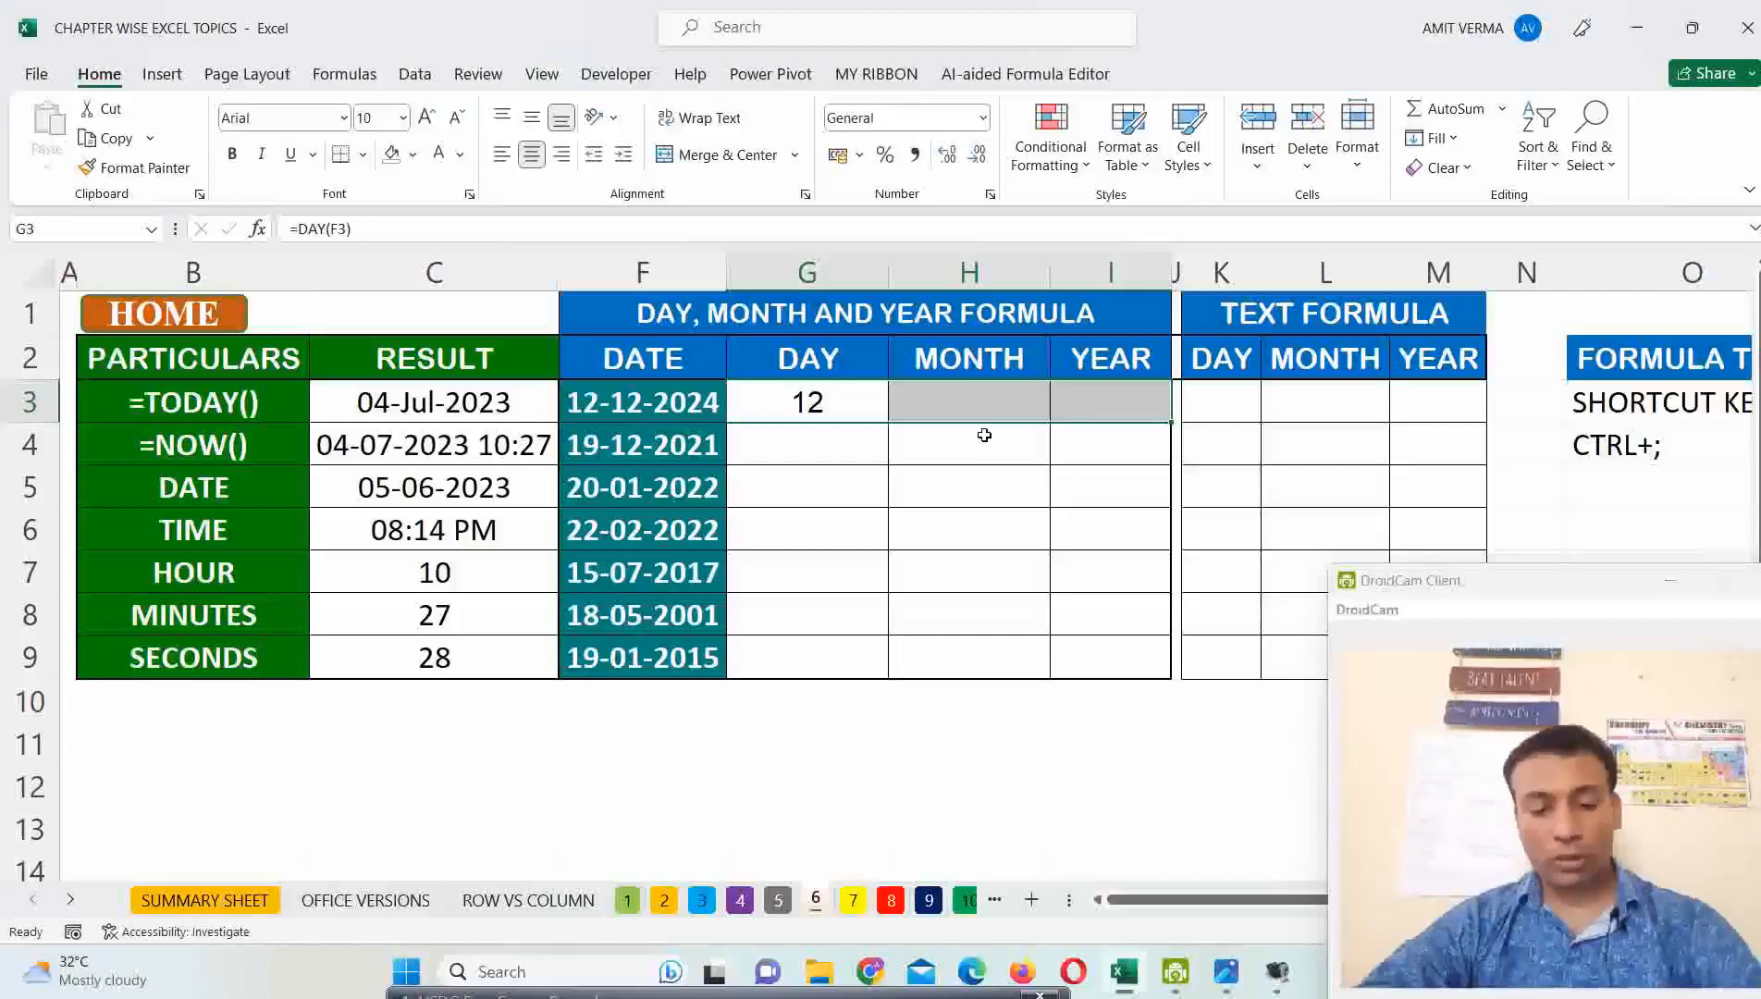
{"action": "key", "text": "ctrl+v"}
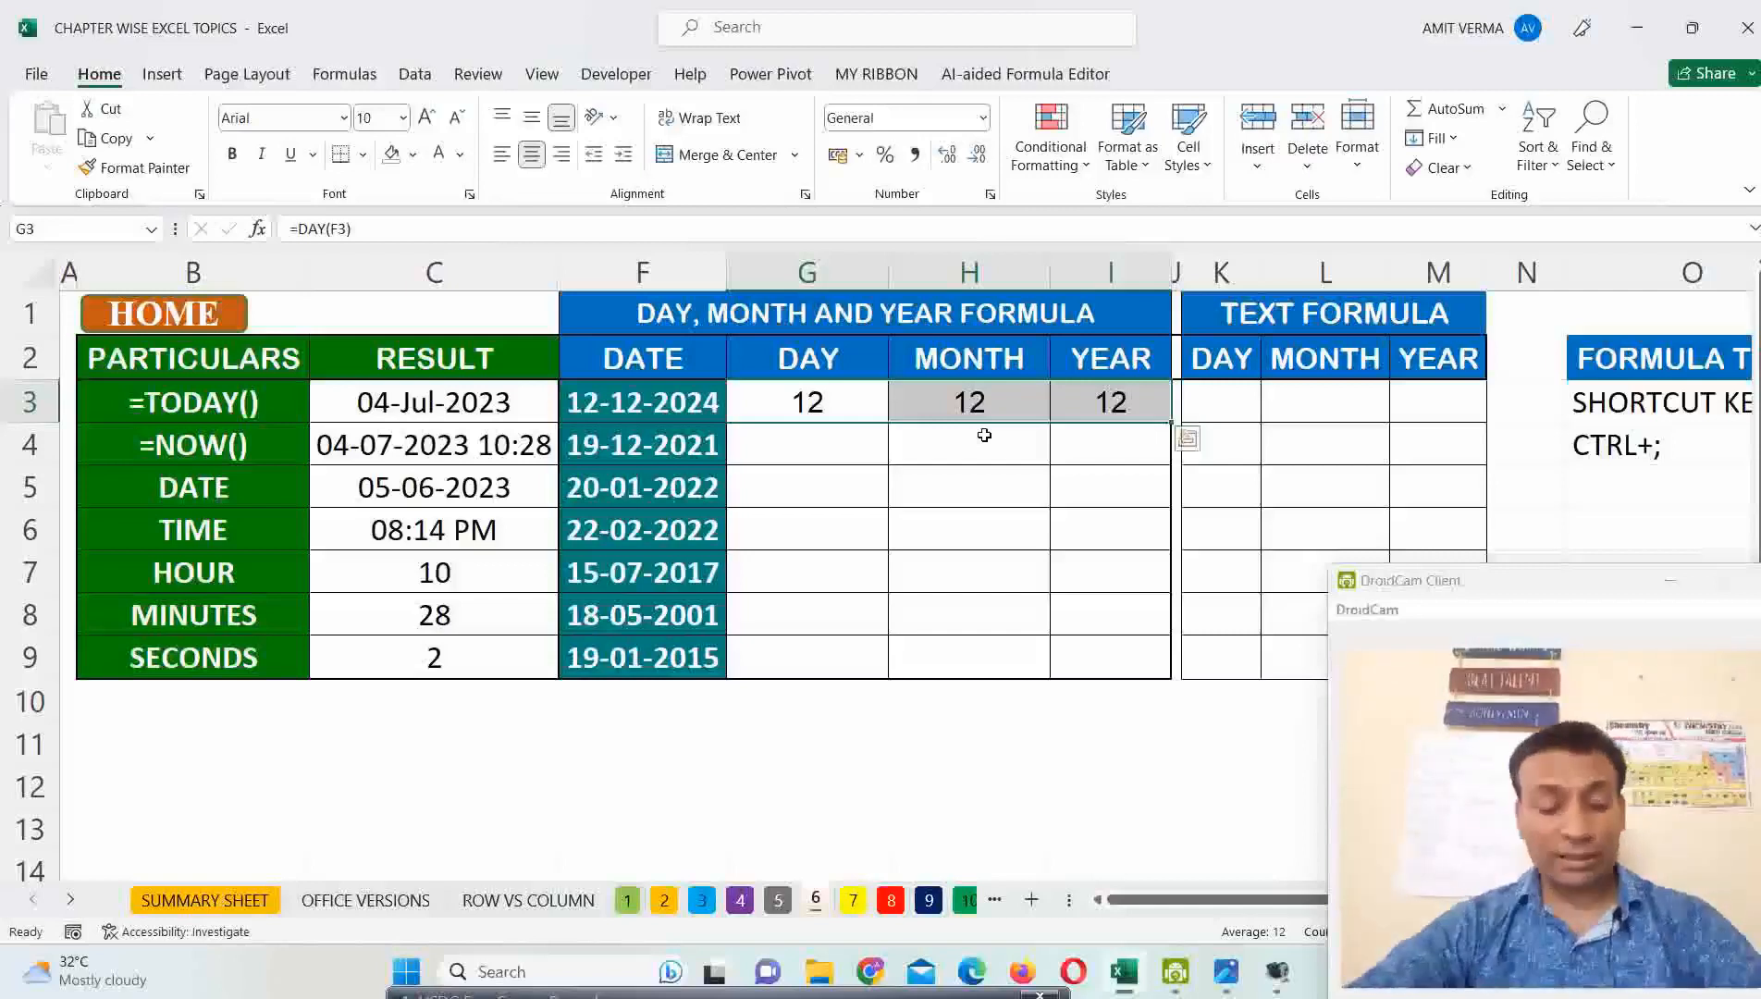
{"action": "key", "text": "ctrl+z"}
{"action": "left_click", "coordinate": [857, 409]}
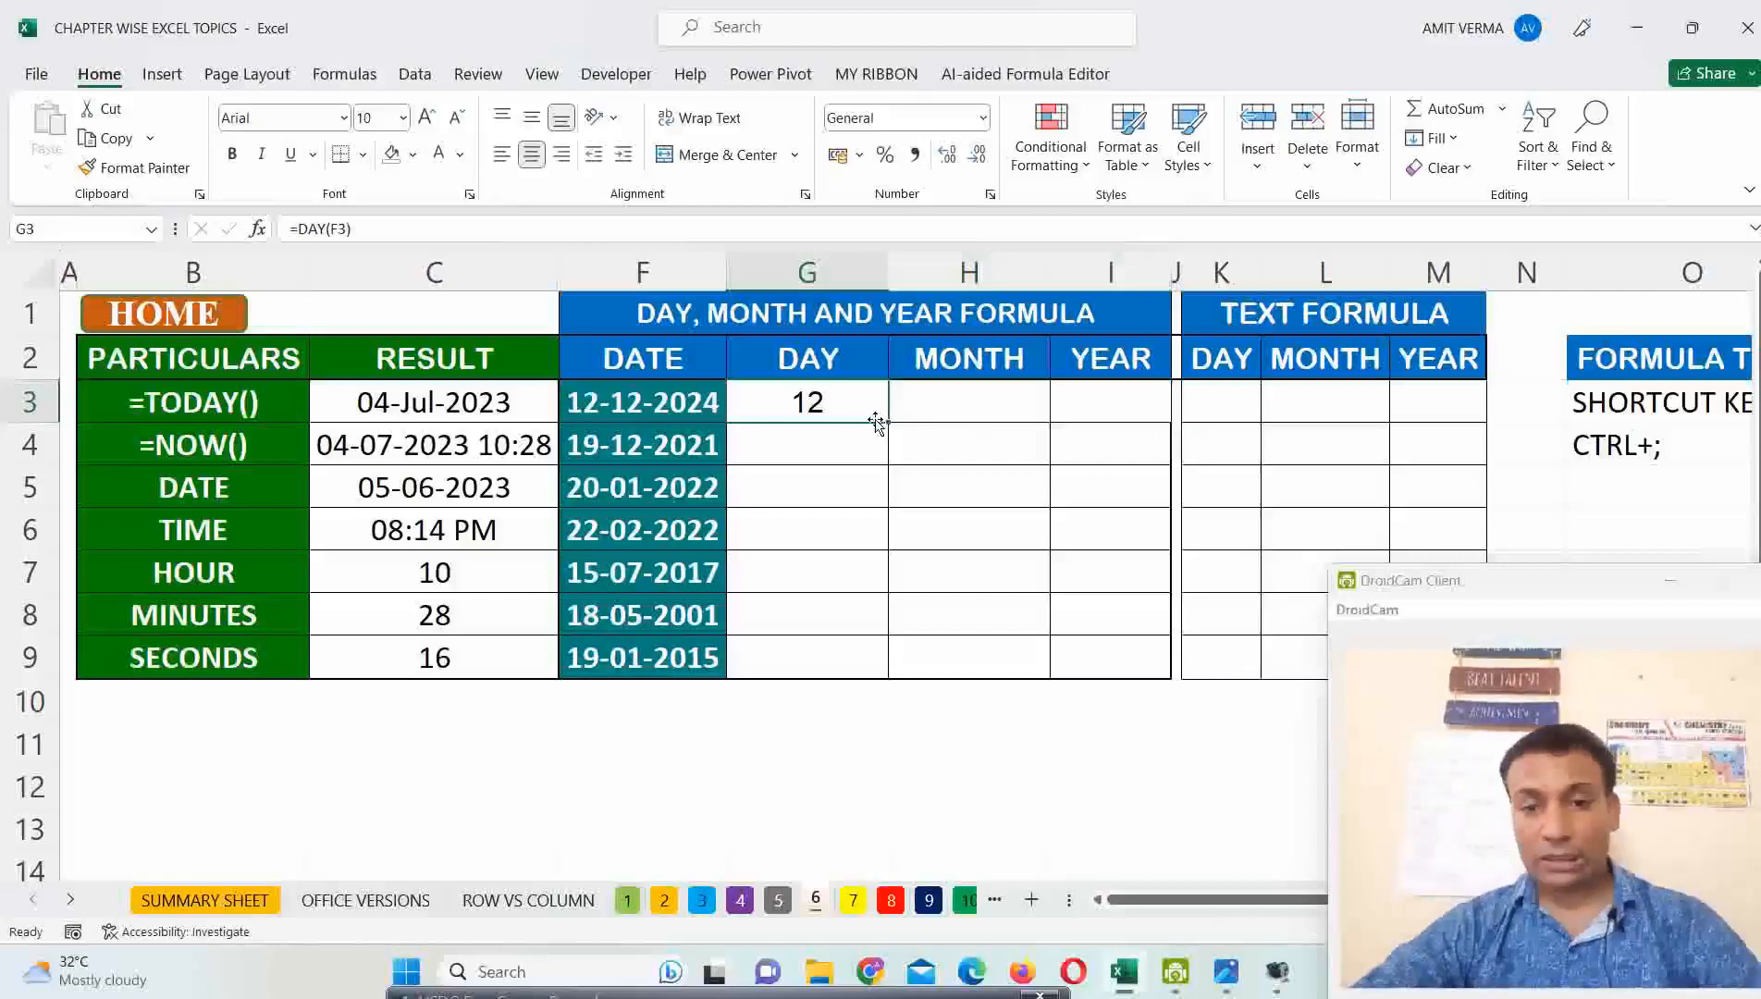
Fill the DAY formula from G3 across to I3 and check the copied formulas.
{"action": "left_click_drag", "start_coordinate": [887, 425], "coordinate": [1129, 422]}
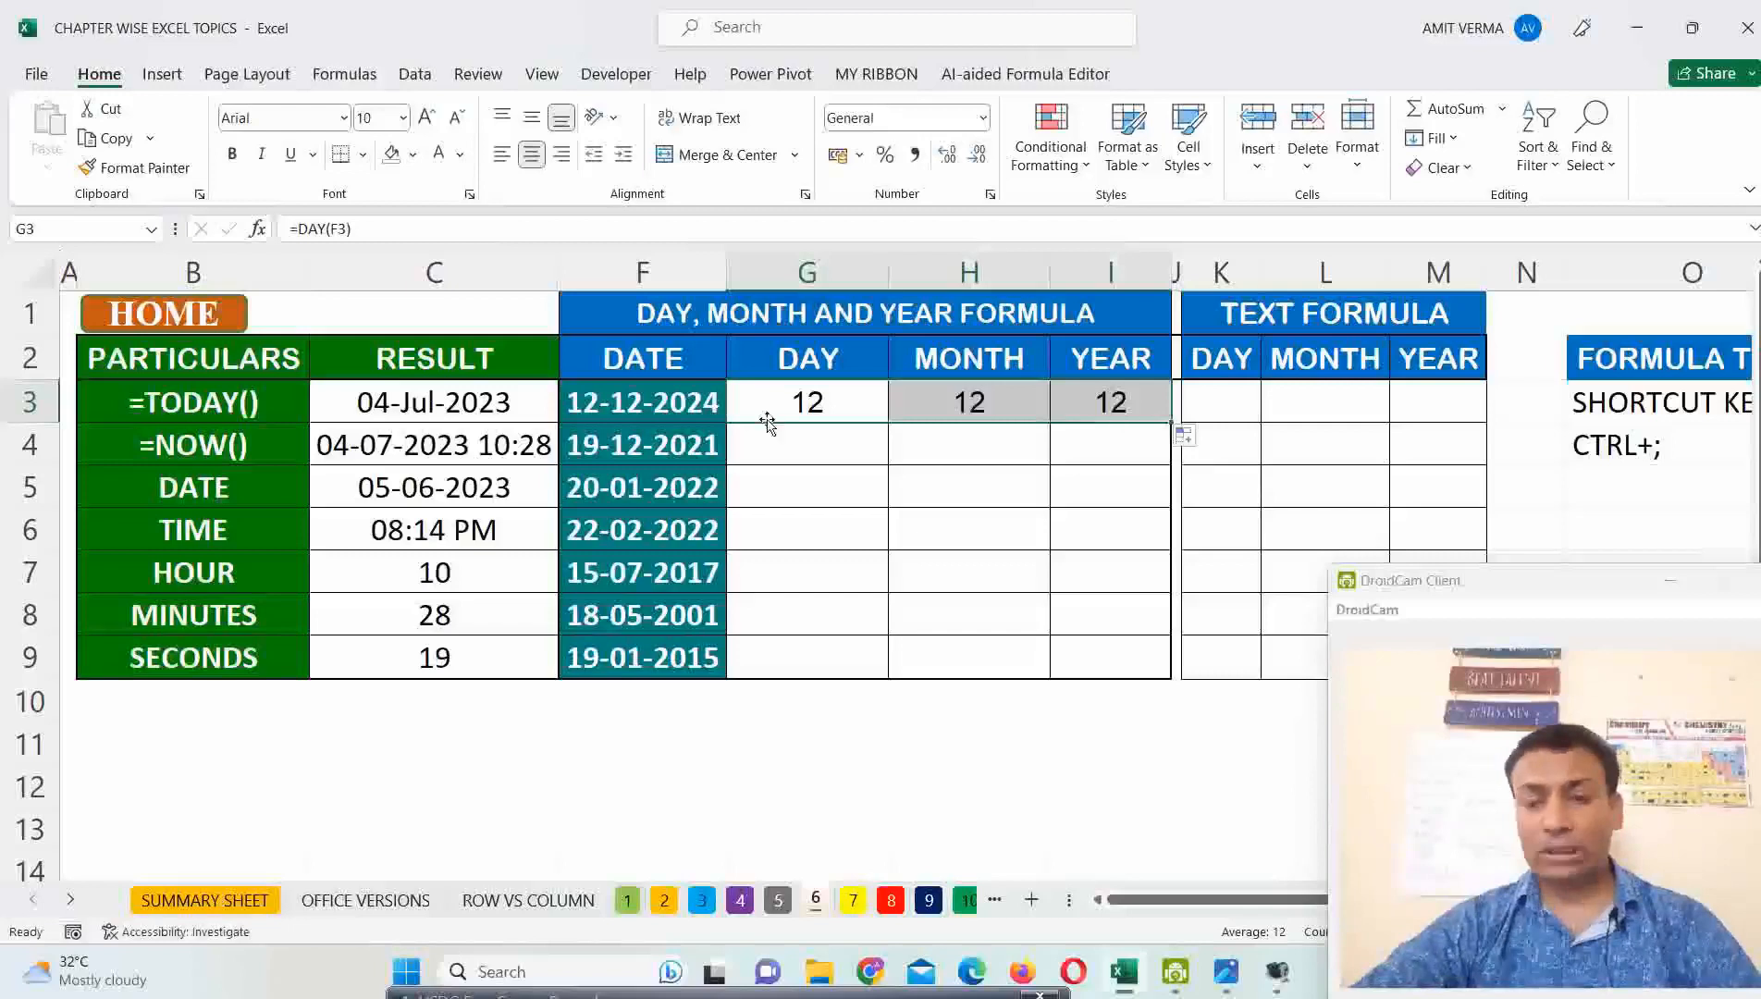
{"action": "left_click", "coordinate": [811, 405]}
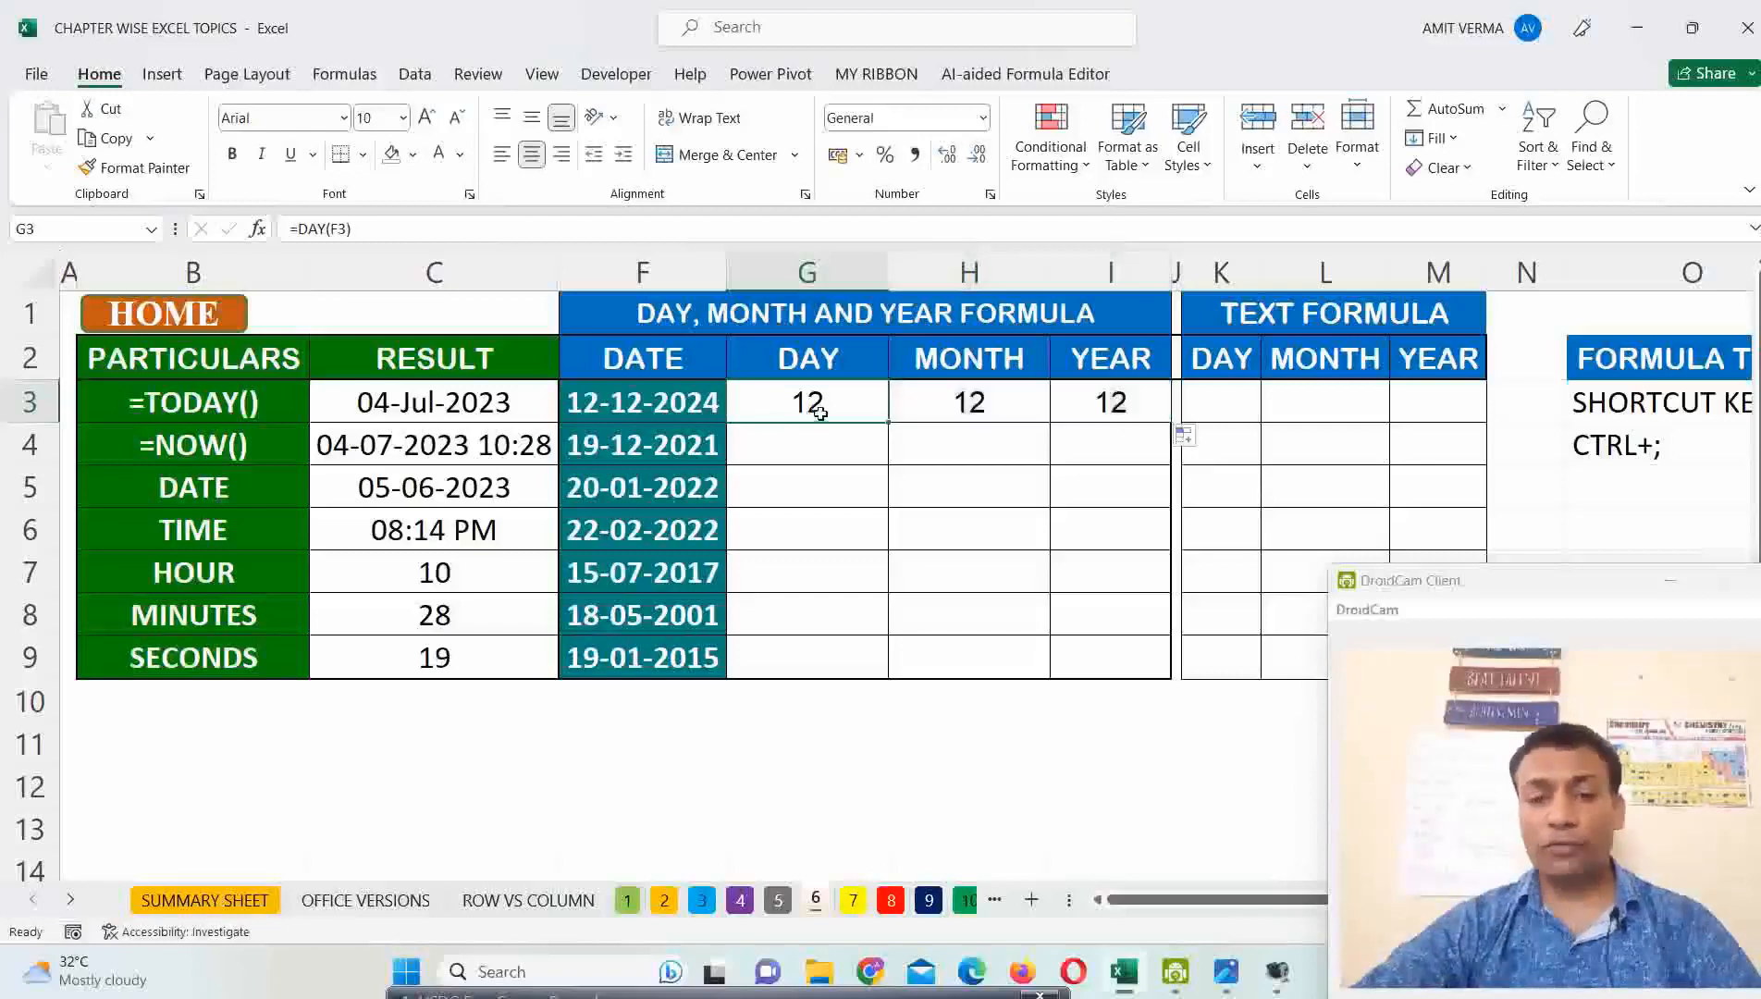
{"action": "left_click", "coordinate": [963, 414]}
{"action": "left_click", "coordinate": [1111, 404]}
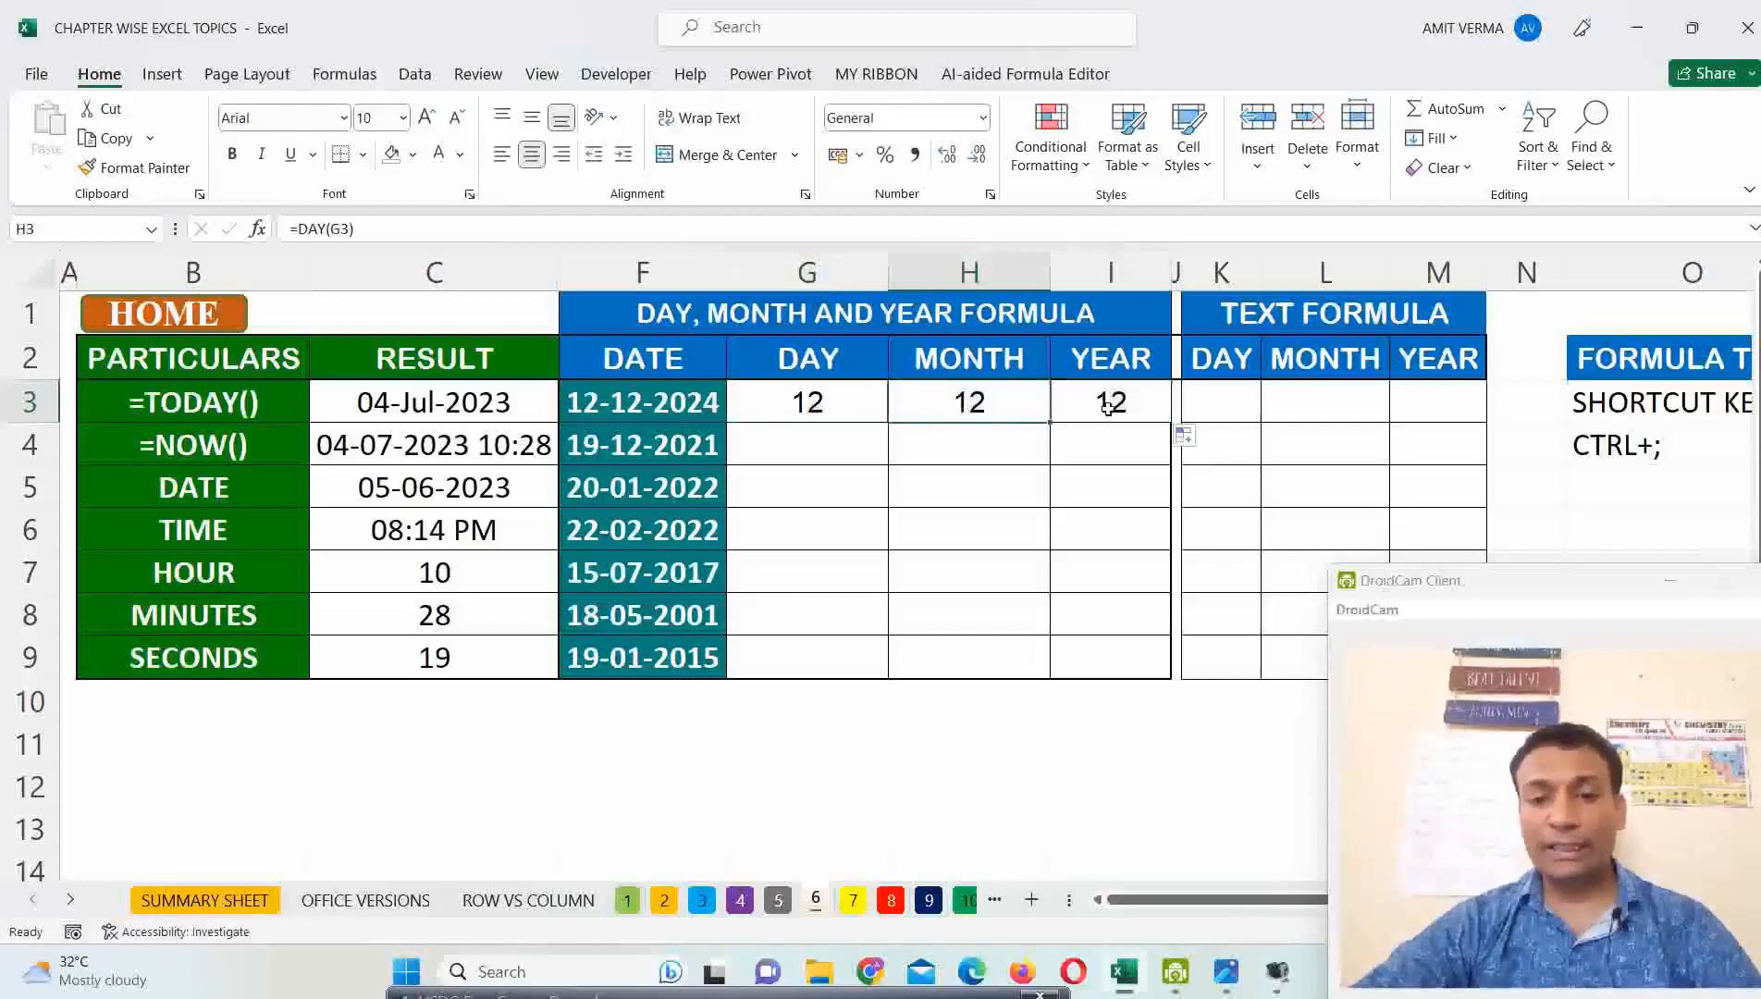
Examine how the cell references differ between the DAY formulas in G3 and H3, without changing them.
{"action": "left_click", "coordinate": [812, 410]}
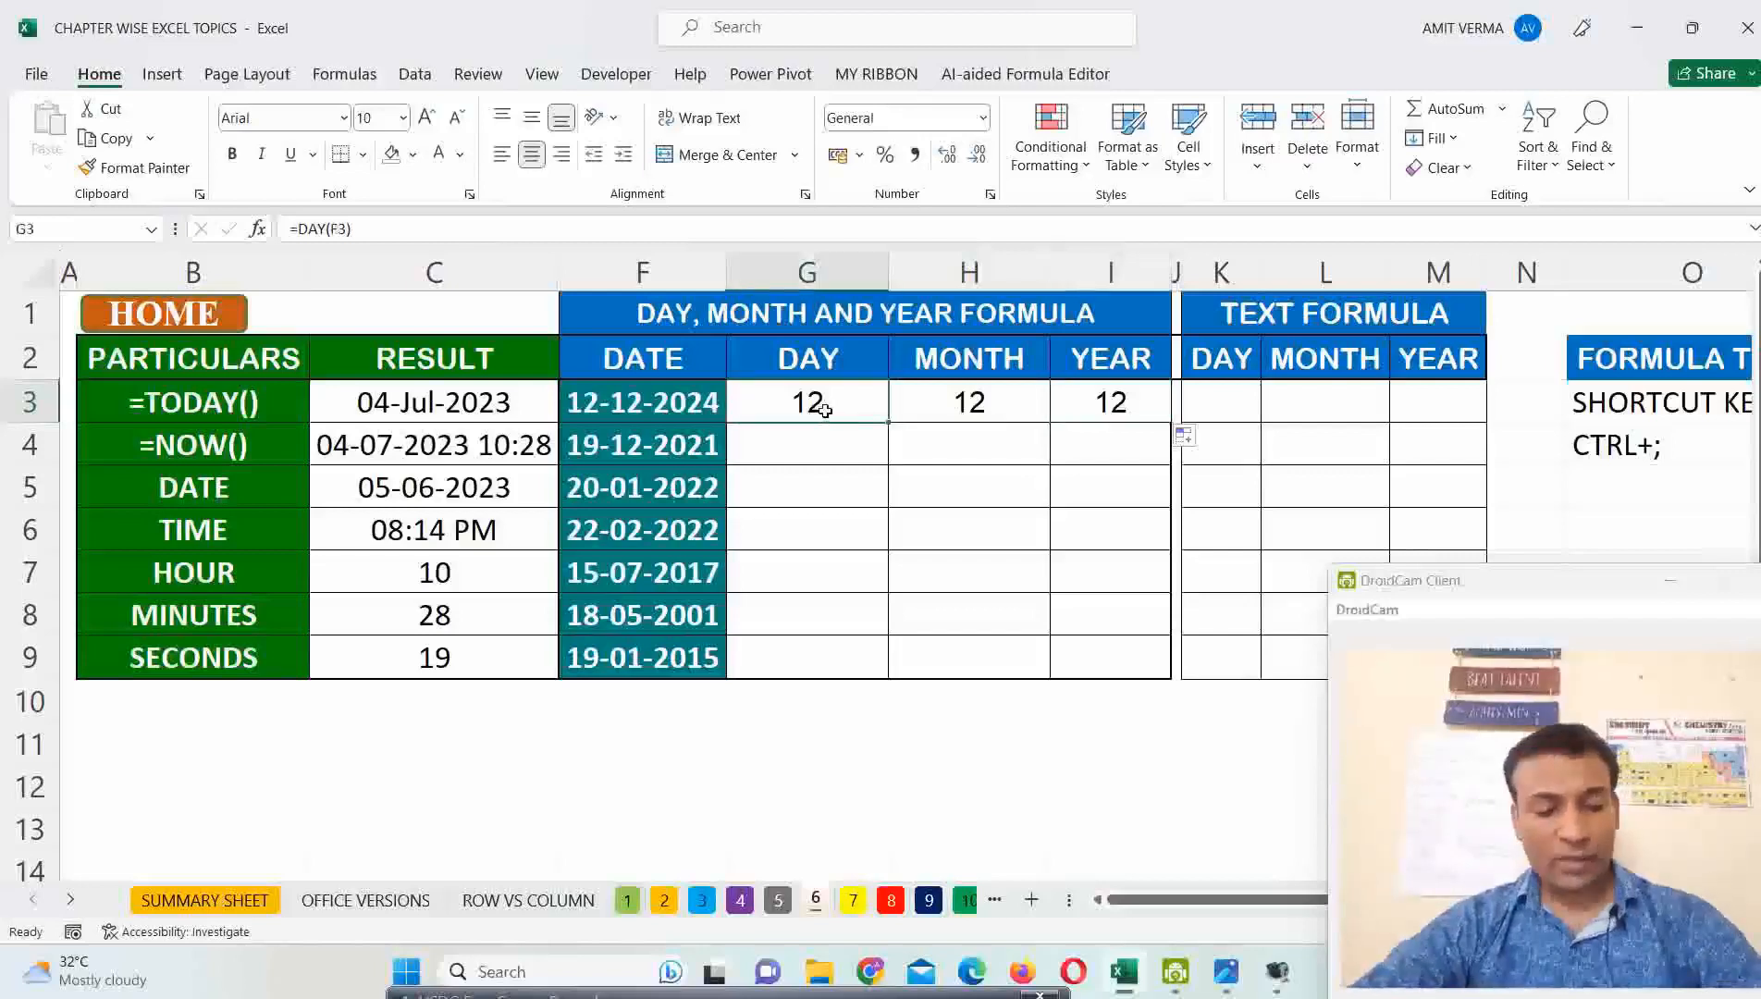
{"action": "double_click", "coordinate": [824, 410]}
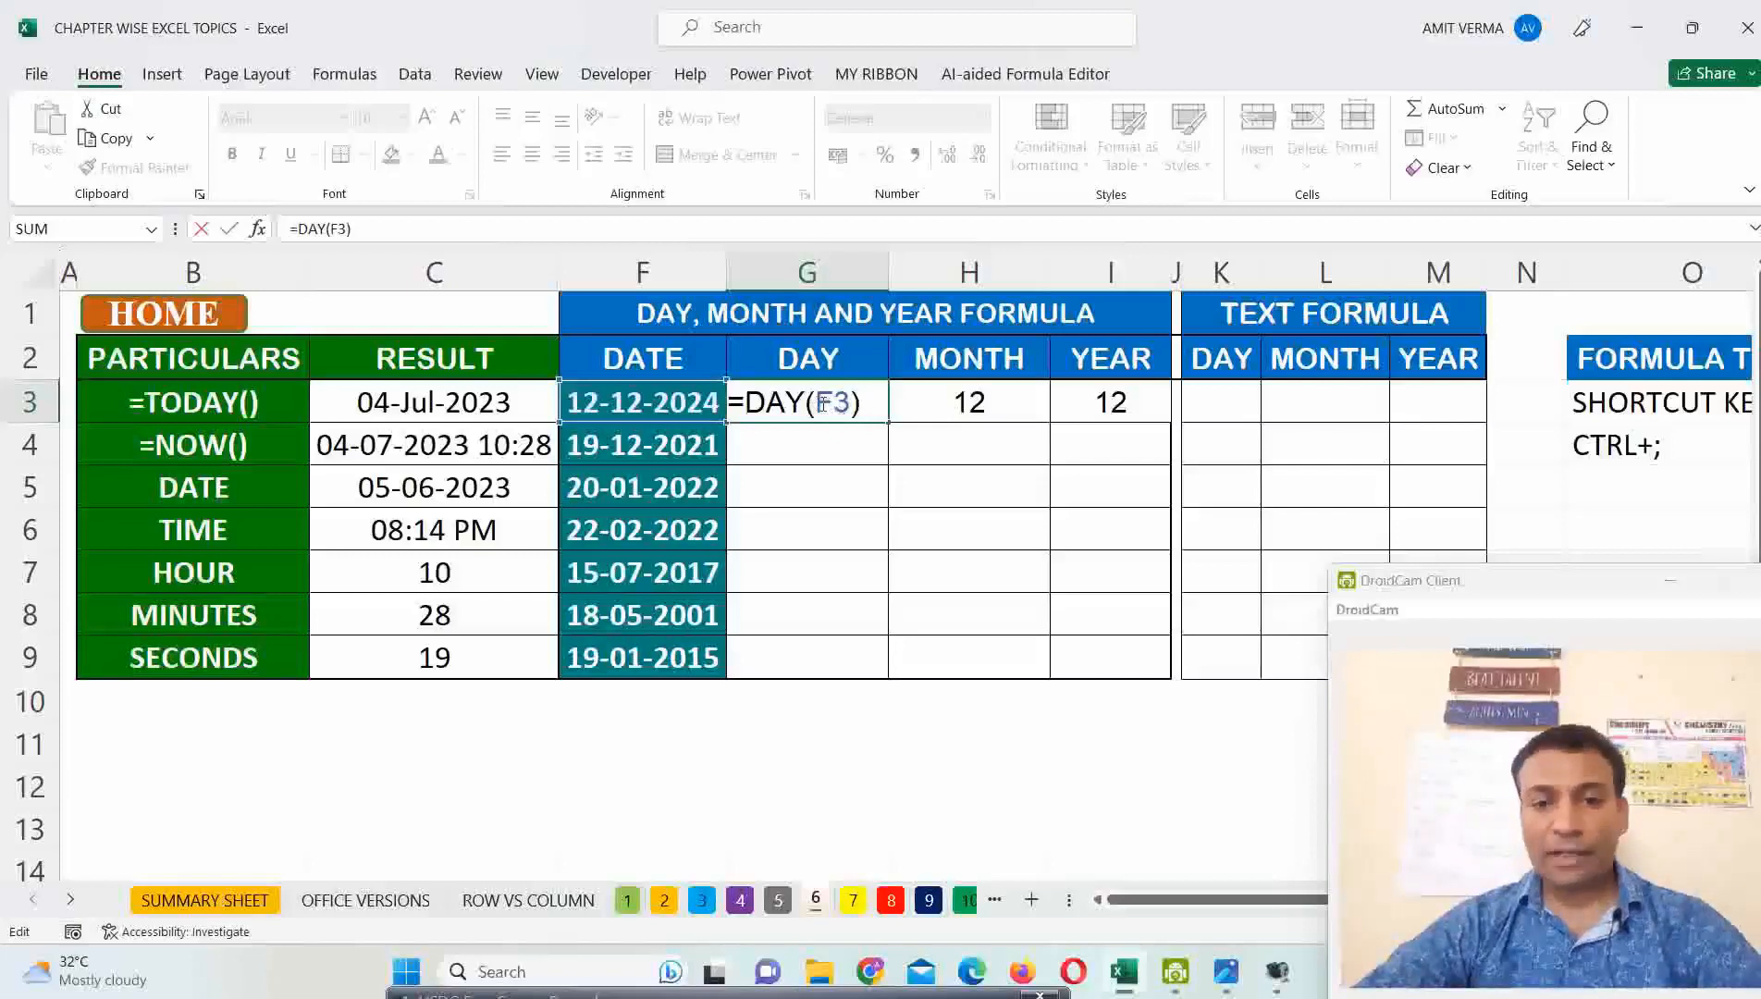
{"action": "left_click_drag", "start_coordinate": [817, 403], "coordinate": [851, 403]}
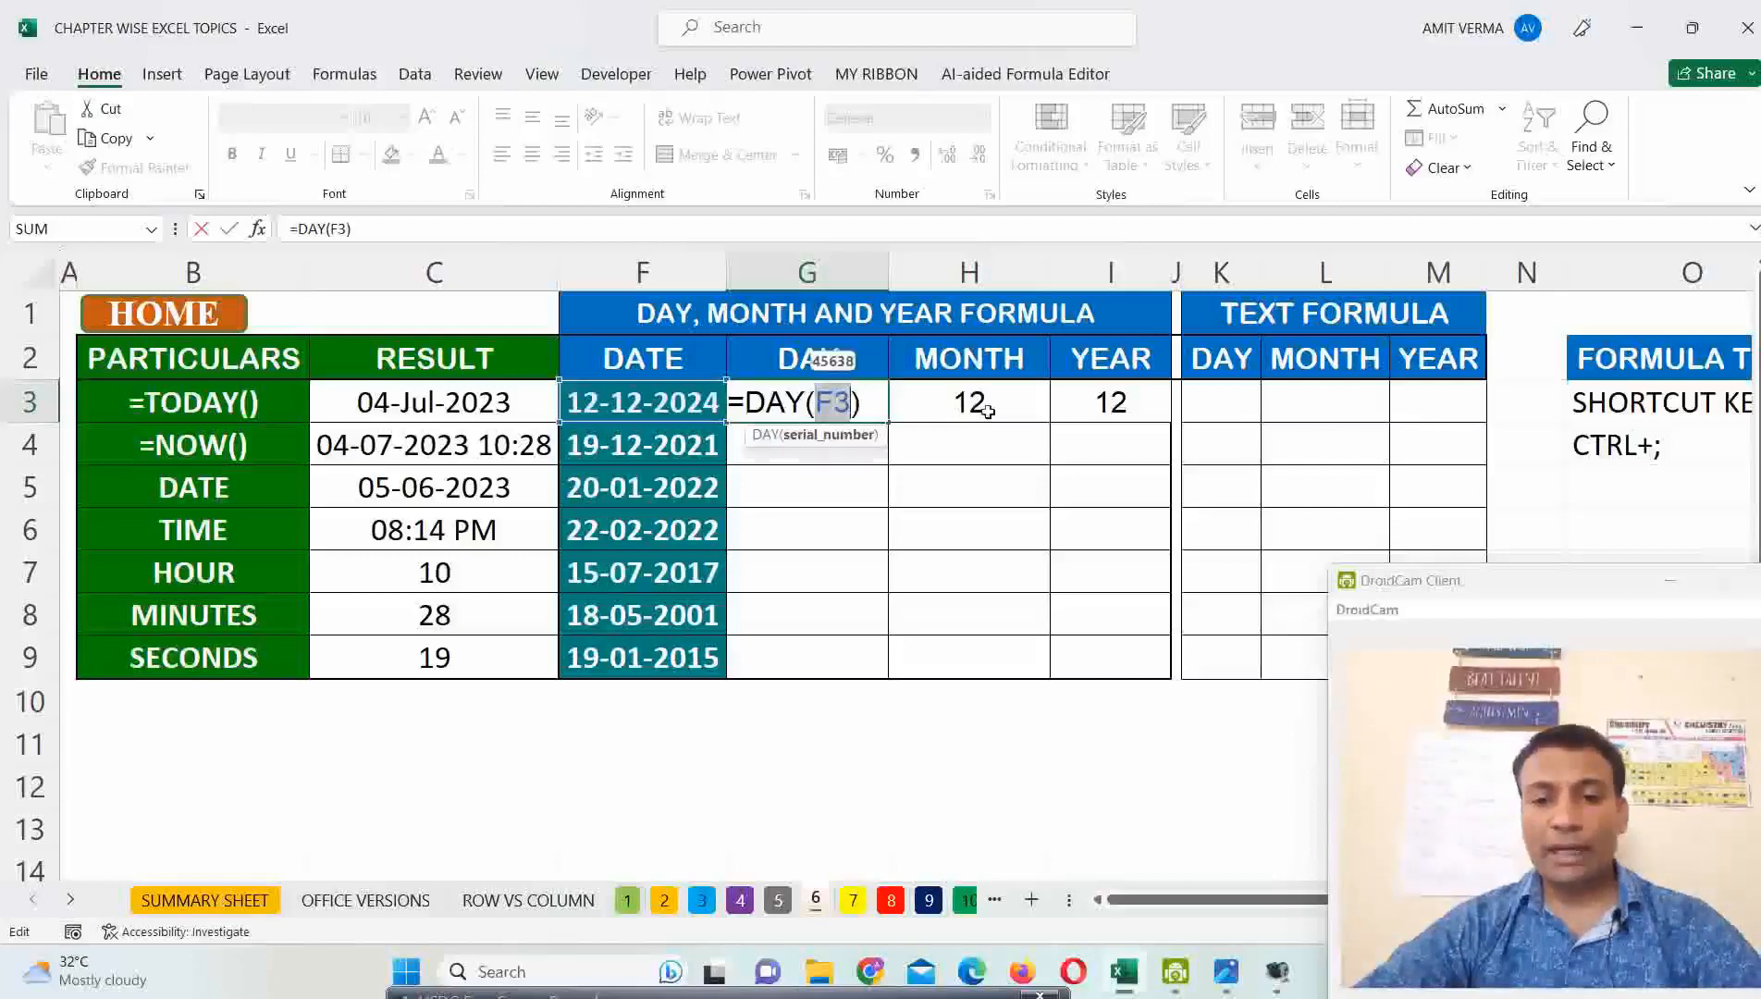
{"action": "key", "text": "ctrl+Return"}
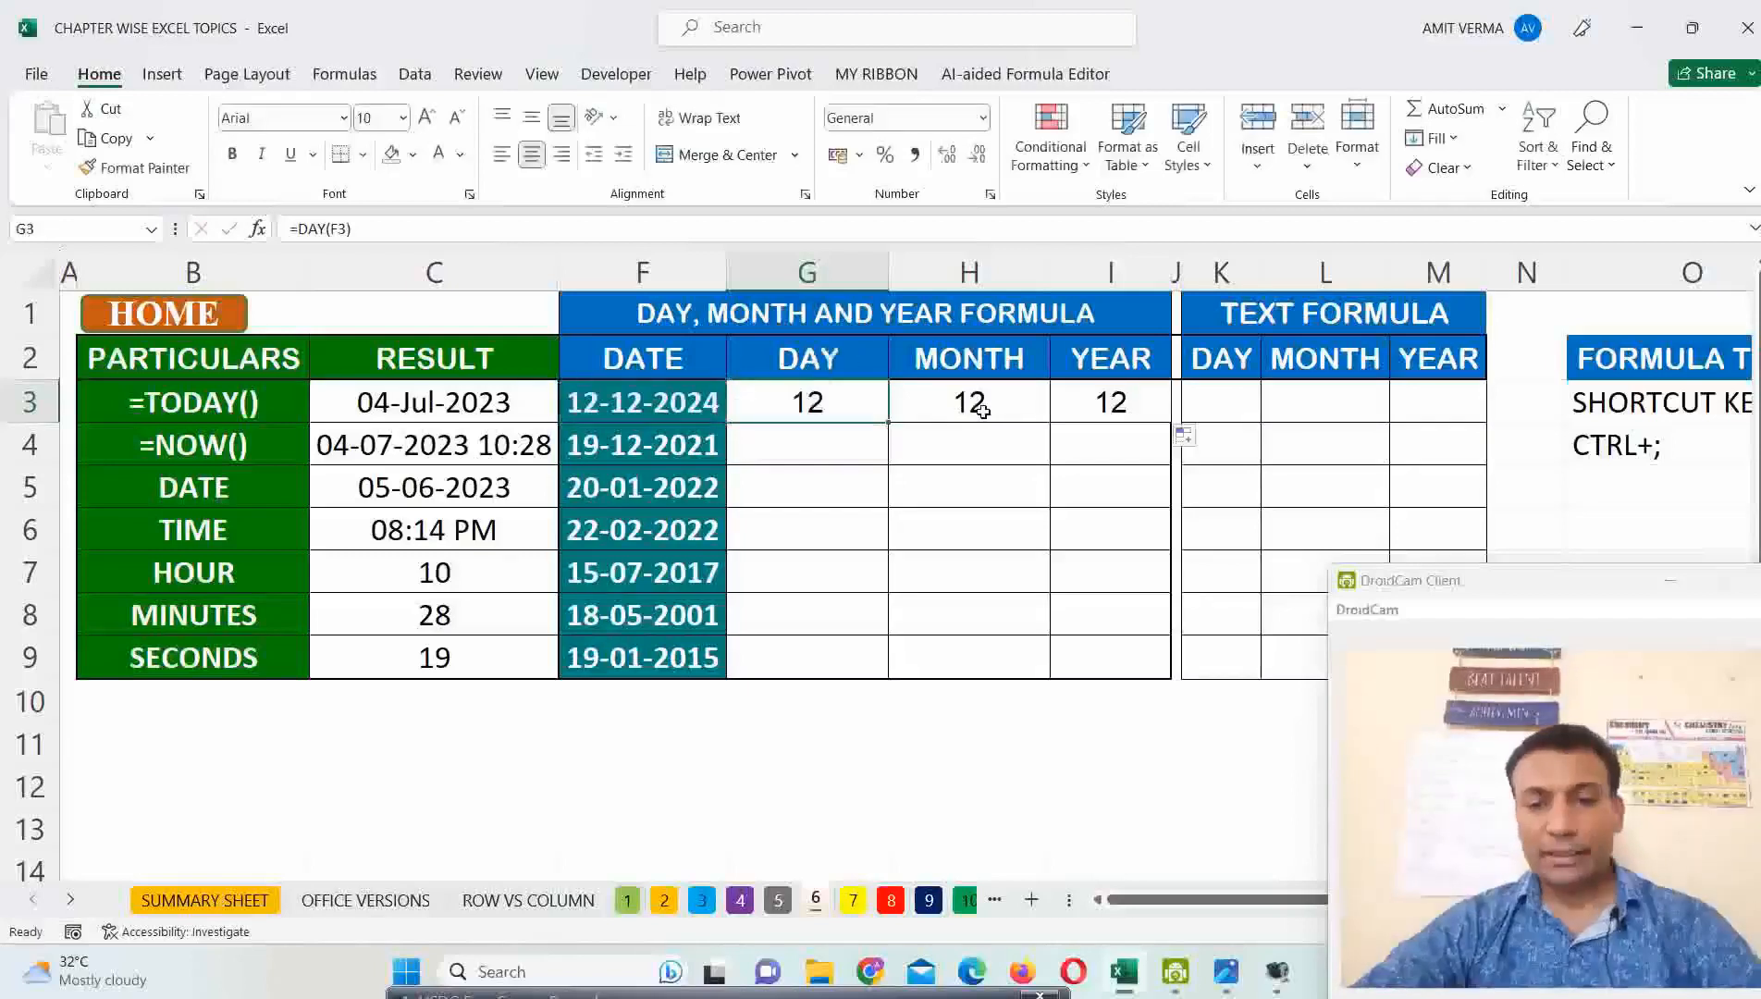
{"action": "left_click", "coordinate": [982, 410]}
{"action": "double_click", "coordinate": [982, 410]}
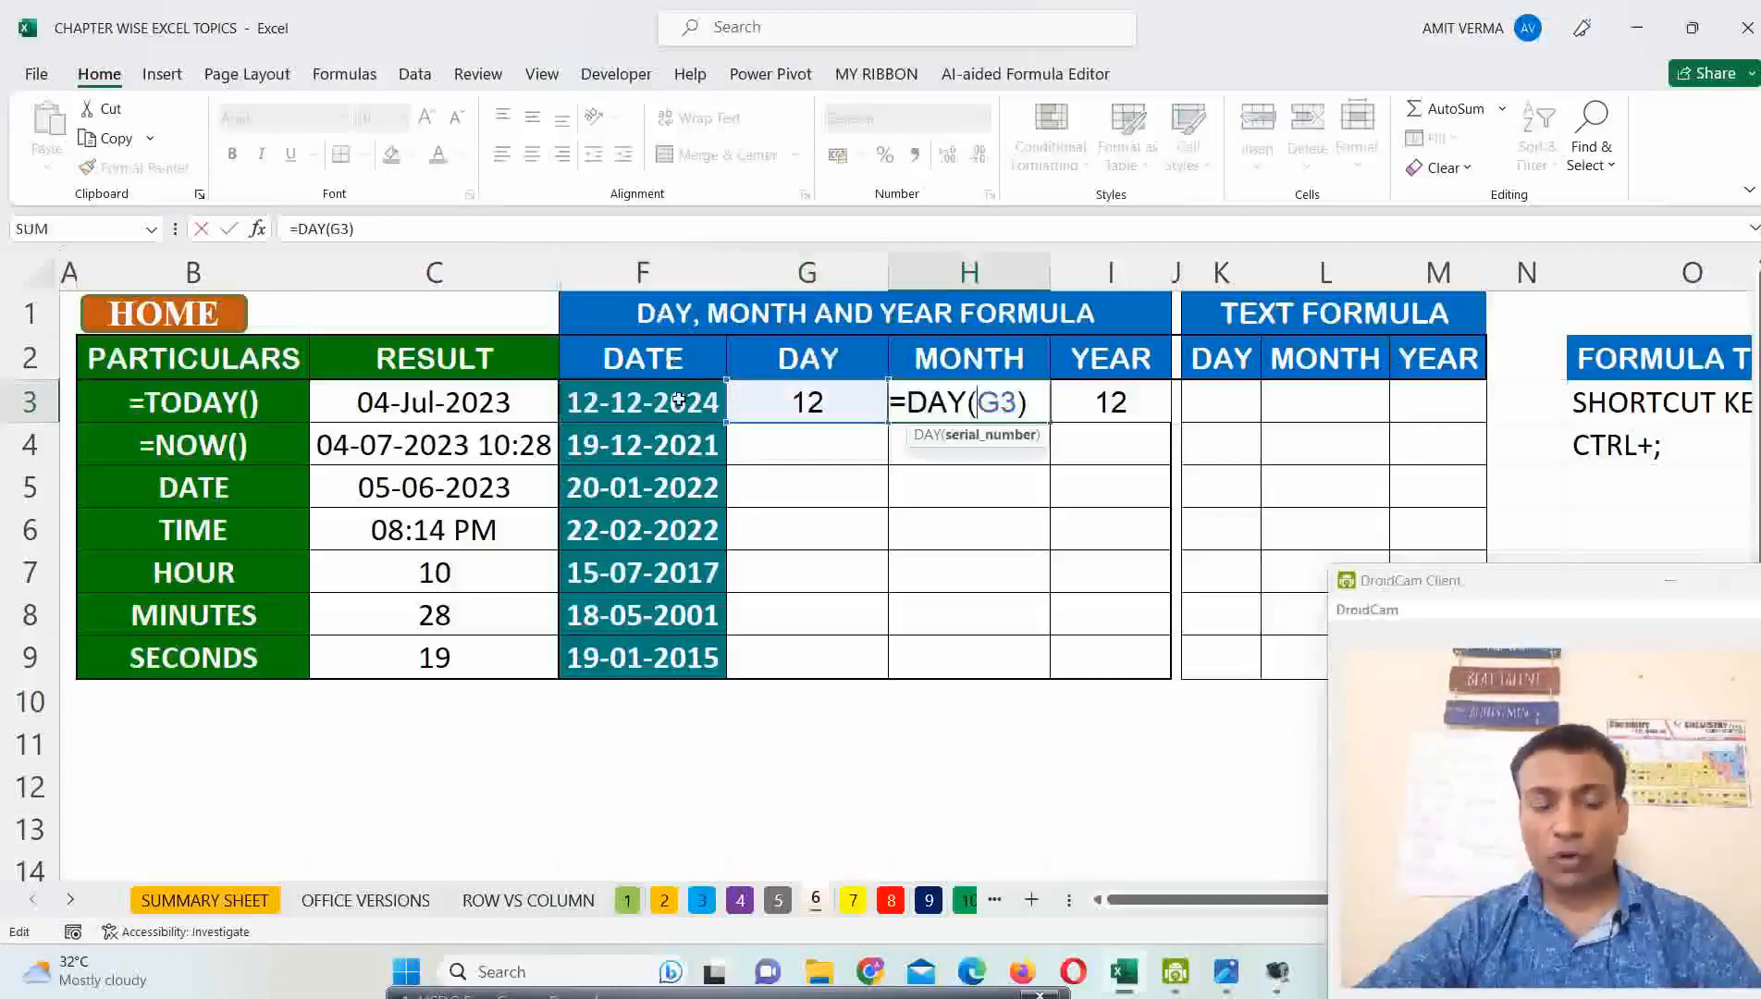
{"action": "left_click", "coordinate": [643, 272]}
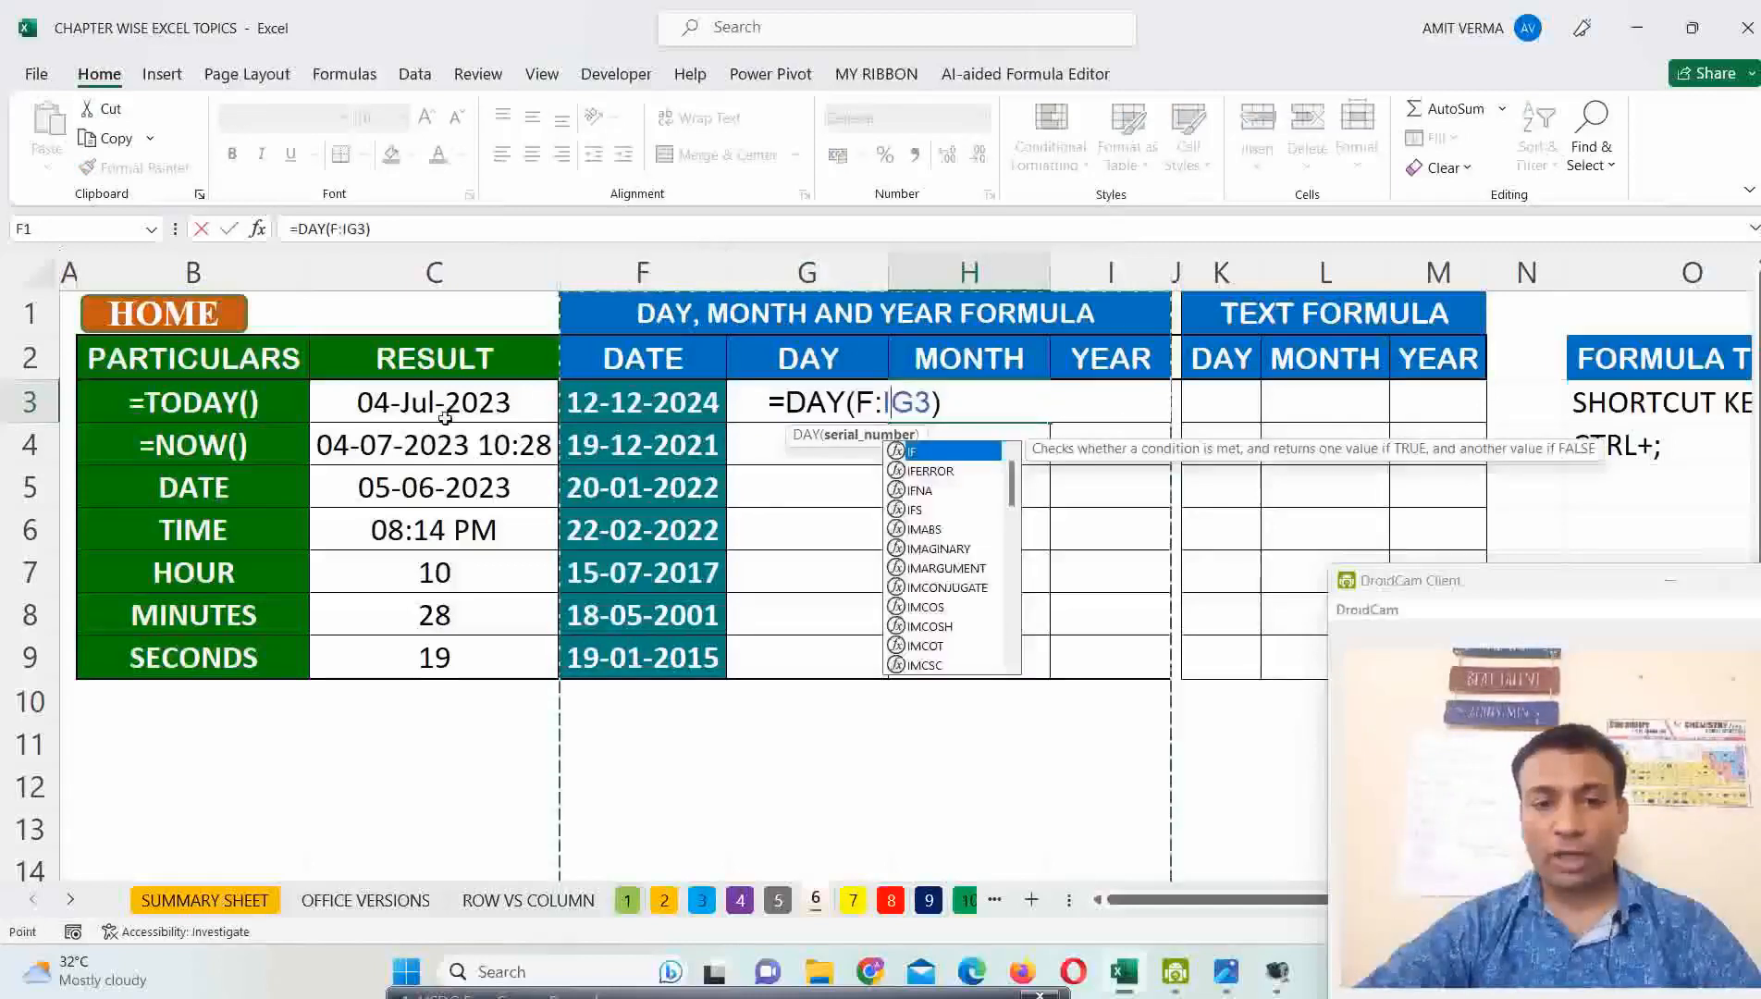
{"action": "left_click", "coordinate": [652, 407]}
{"action": "key", "text": "Tab"}
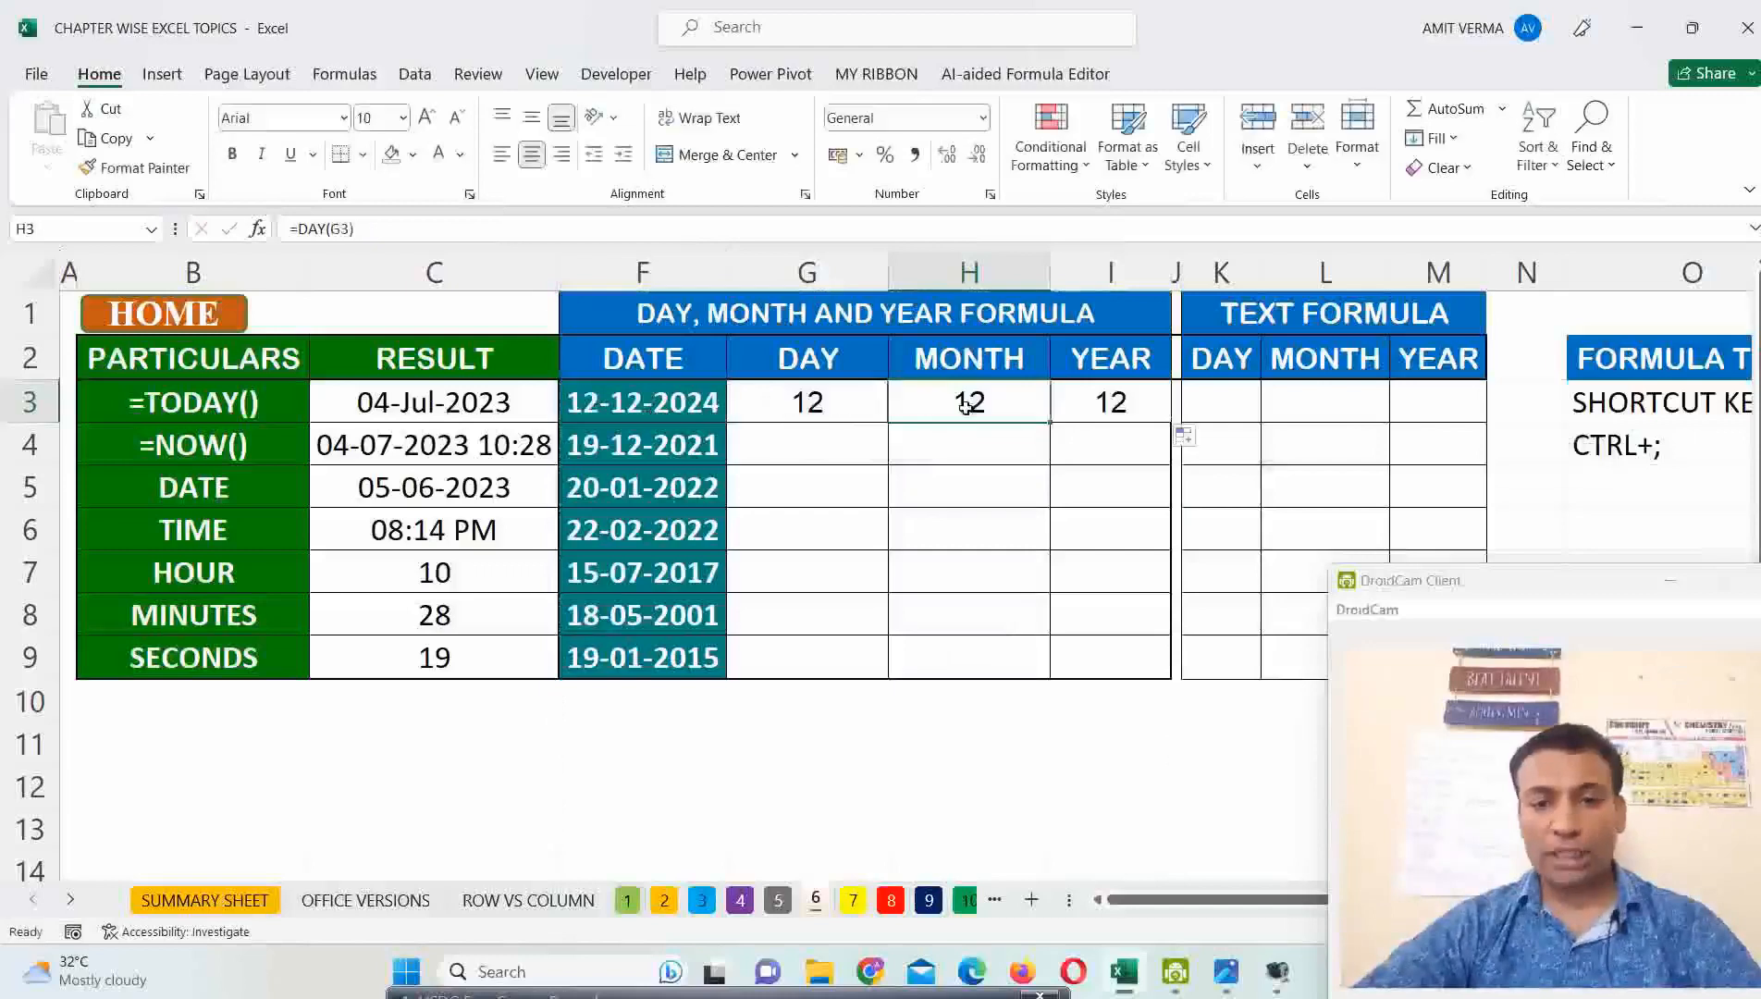
{"action": "left_click", "coordinate": [869, 406]}
{"action": "left_click", "coordinate": [945, 405]}
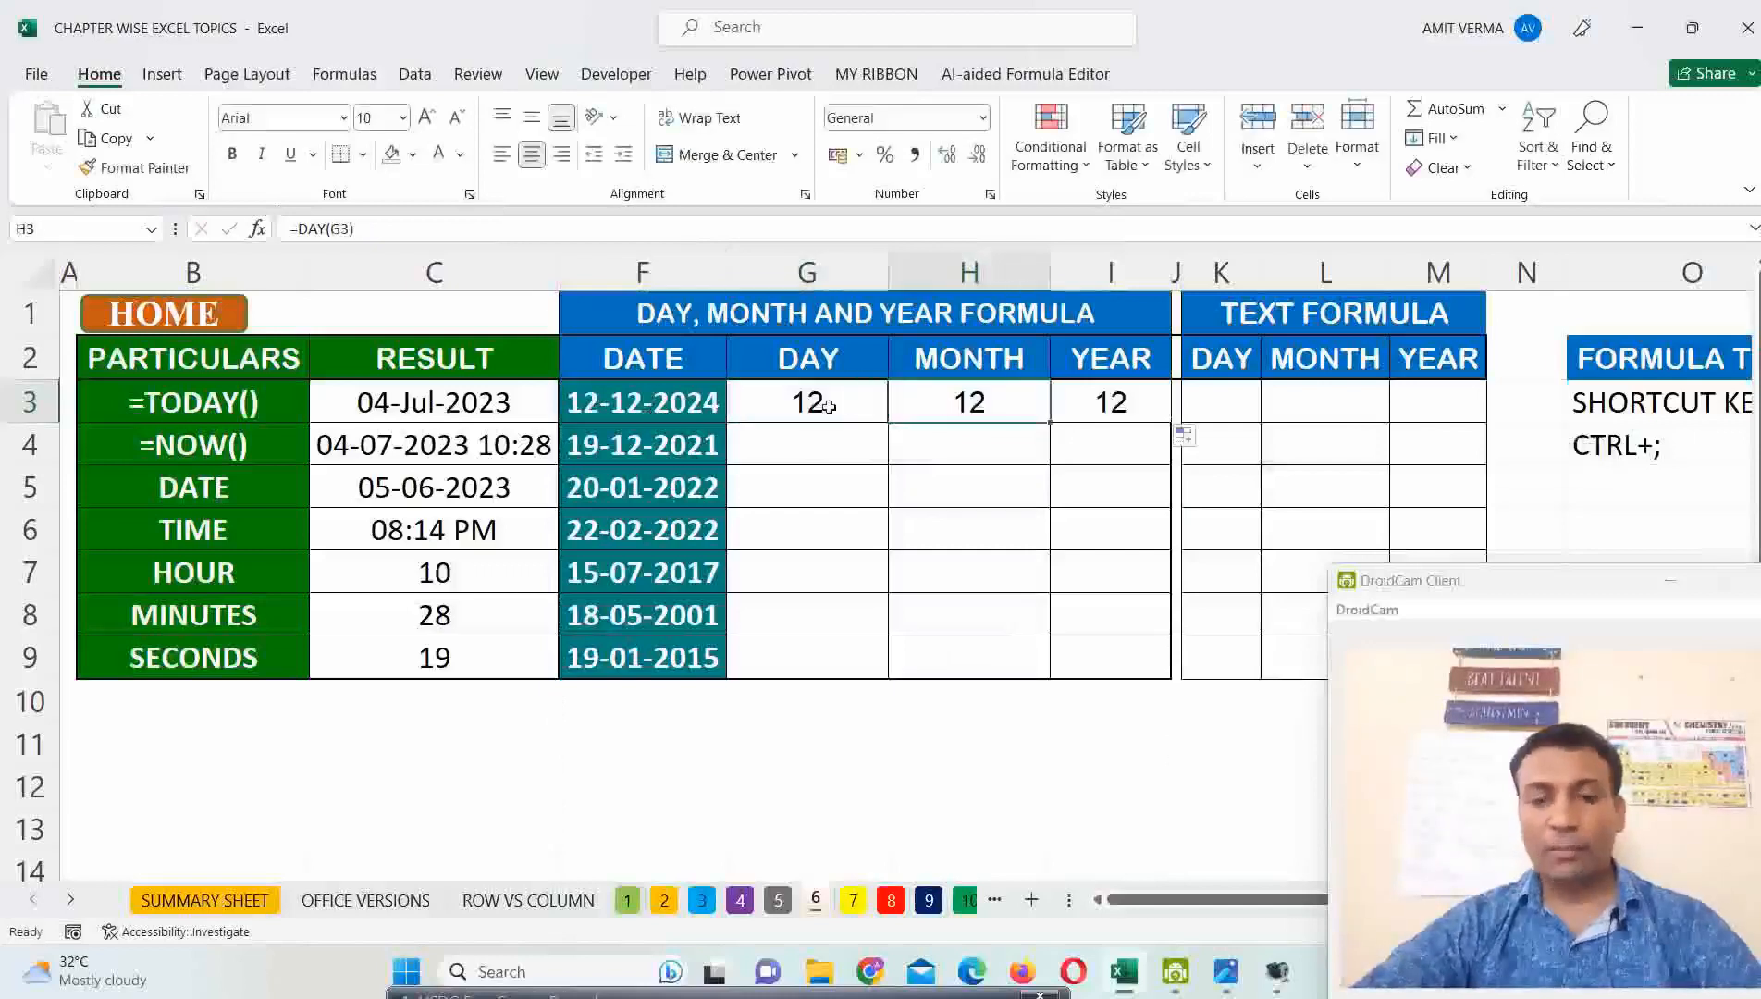
Fill the DAY formula from G3 across to I3 again, and lock only the column of G3's reference, making it =DAY($F3).
{"action": "left_click", "coordinate": [873, 410]}
{"action": "left_click_drag", "start_coordinate": [887, 421], "coordinate": [1114, 414]}
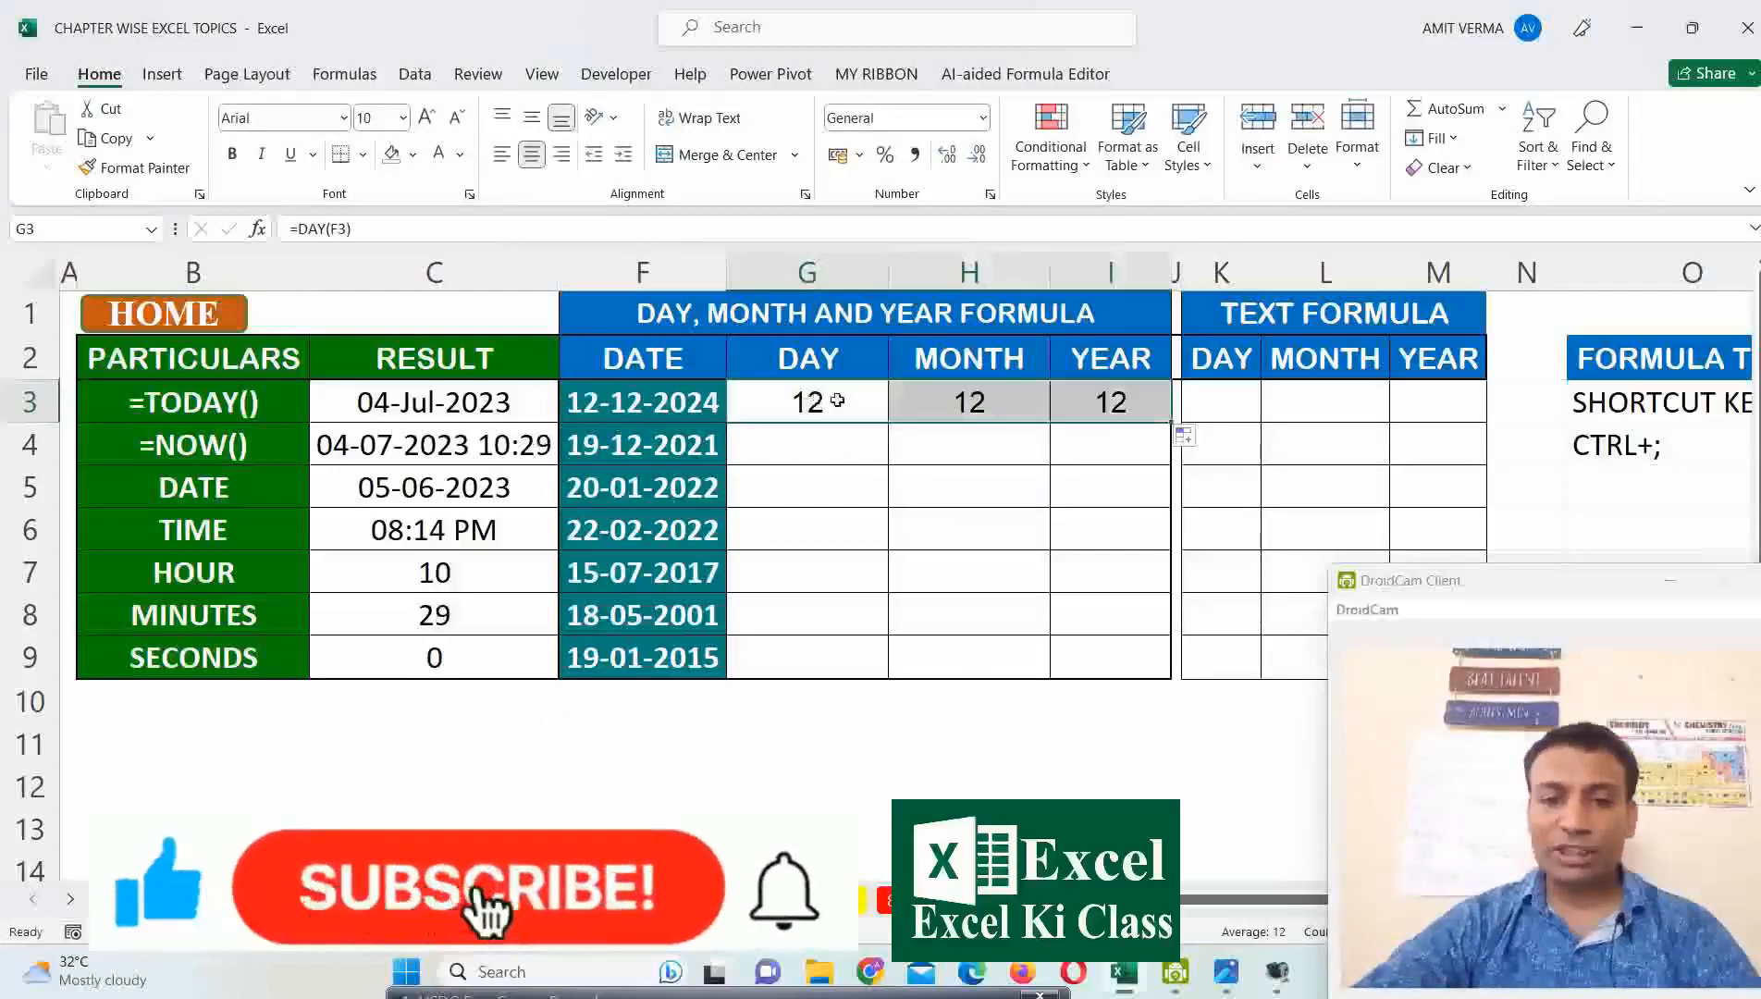
{"action": "left_click", "coordinate": [831, 401]}
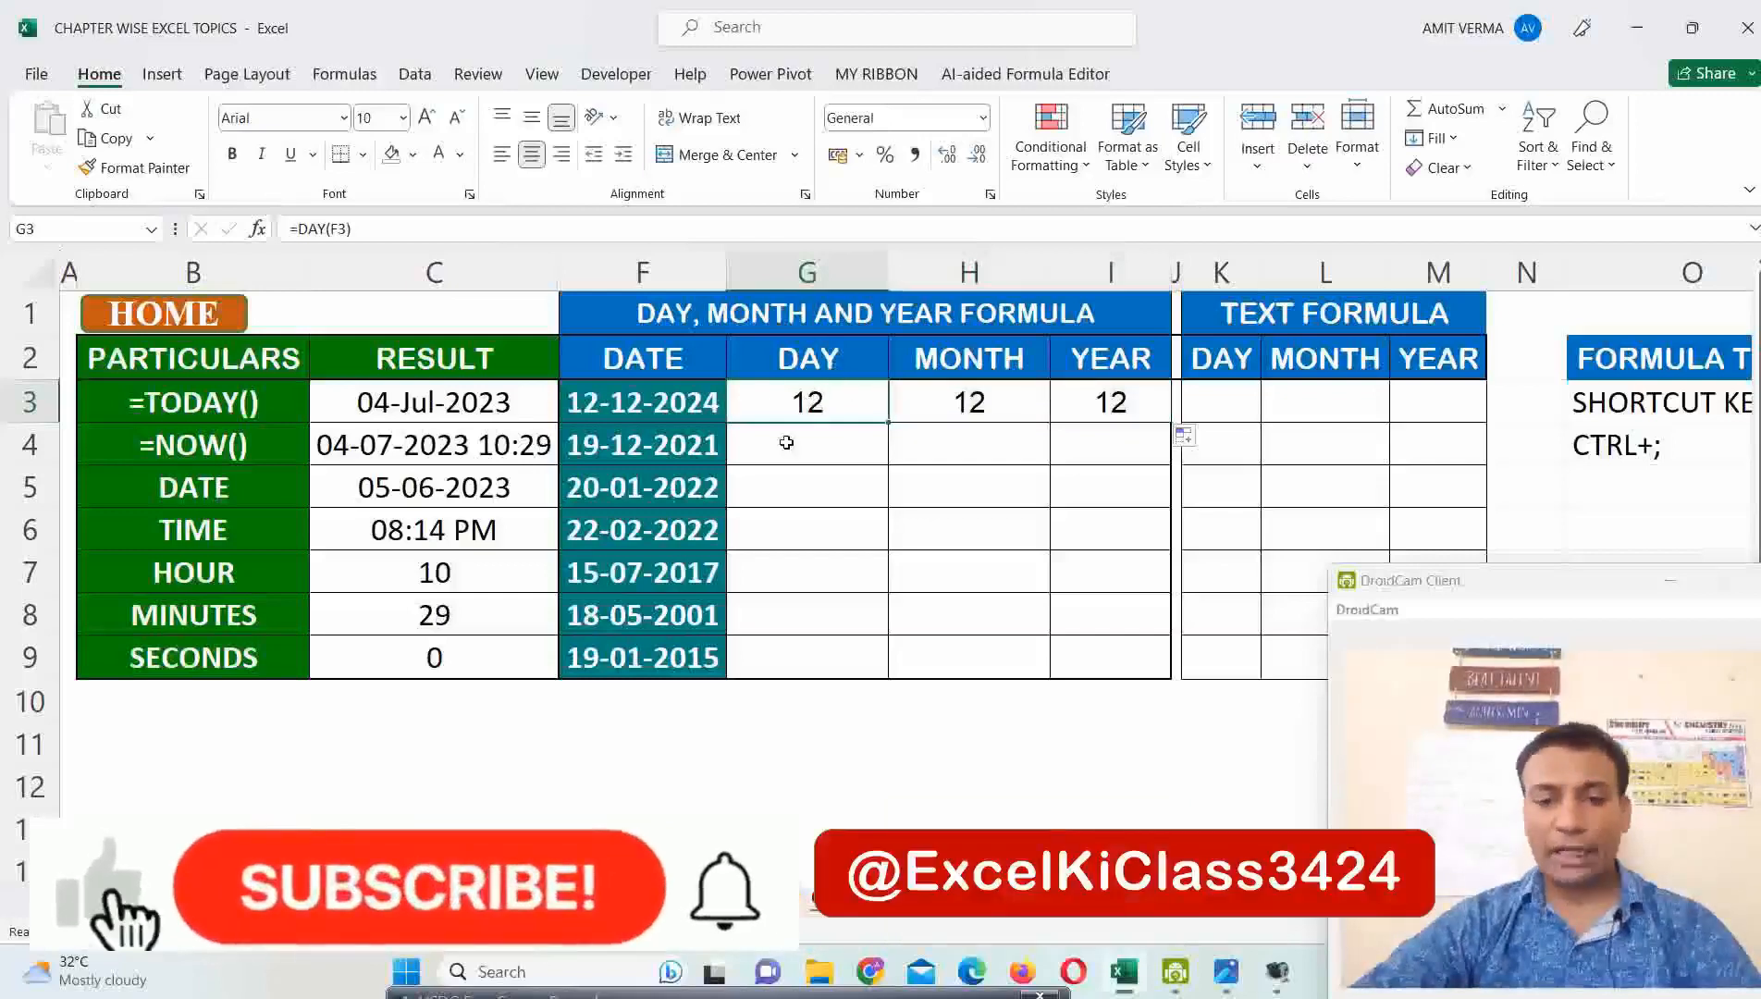
{"action": "key", "text": "F2"}
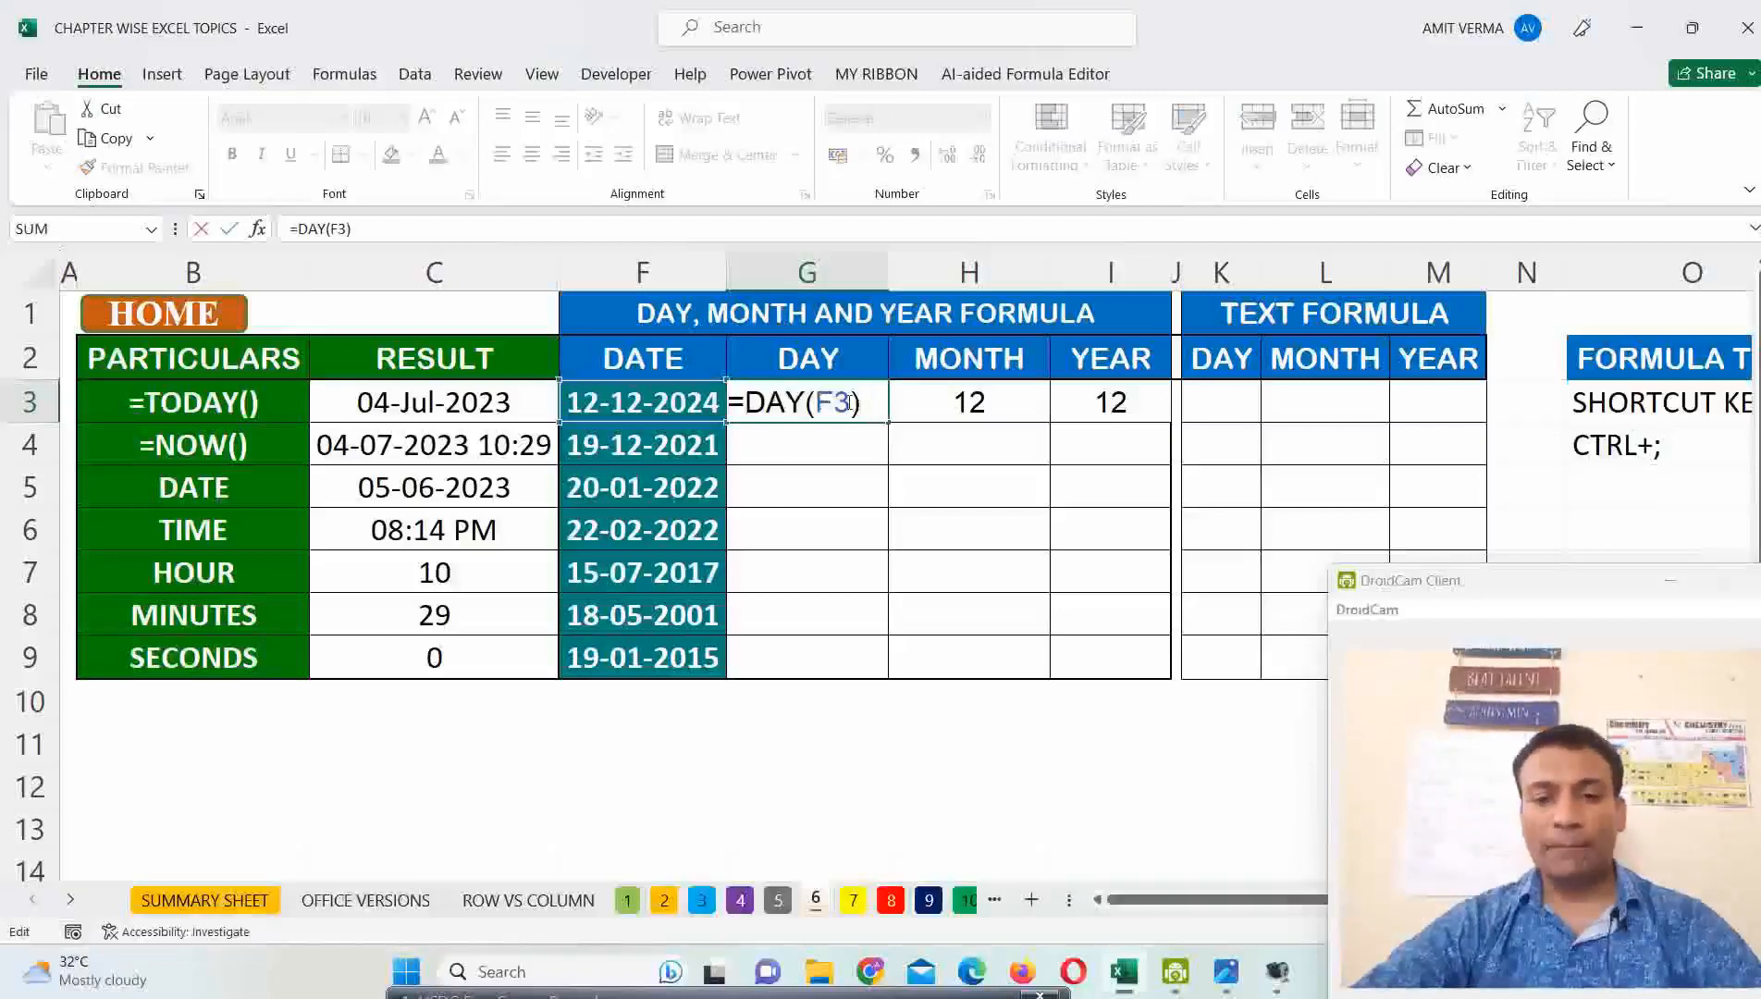
{"action": "double_click", "coordinate": [821, 402]}
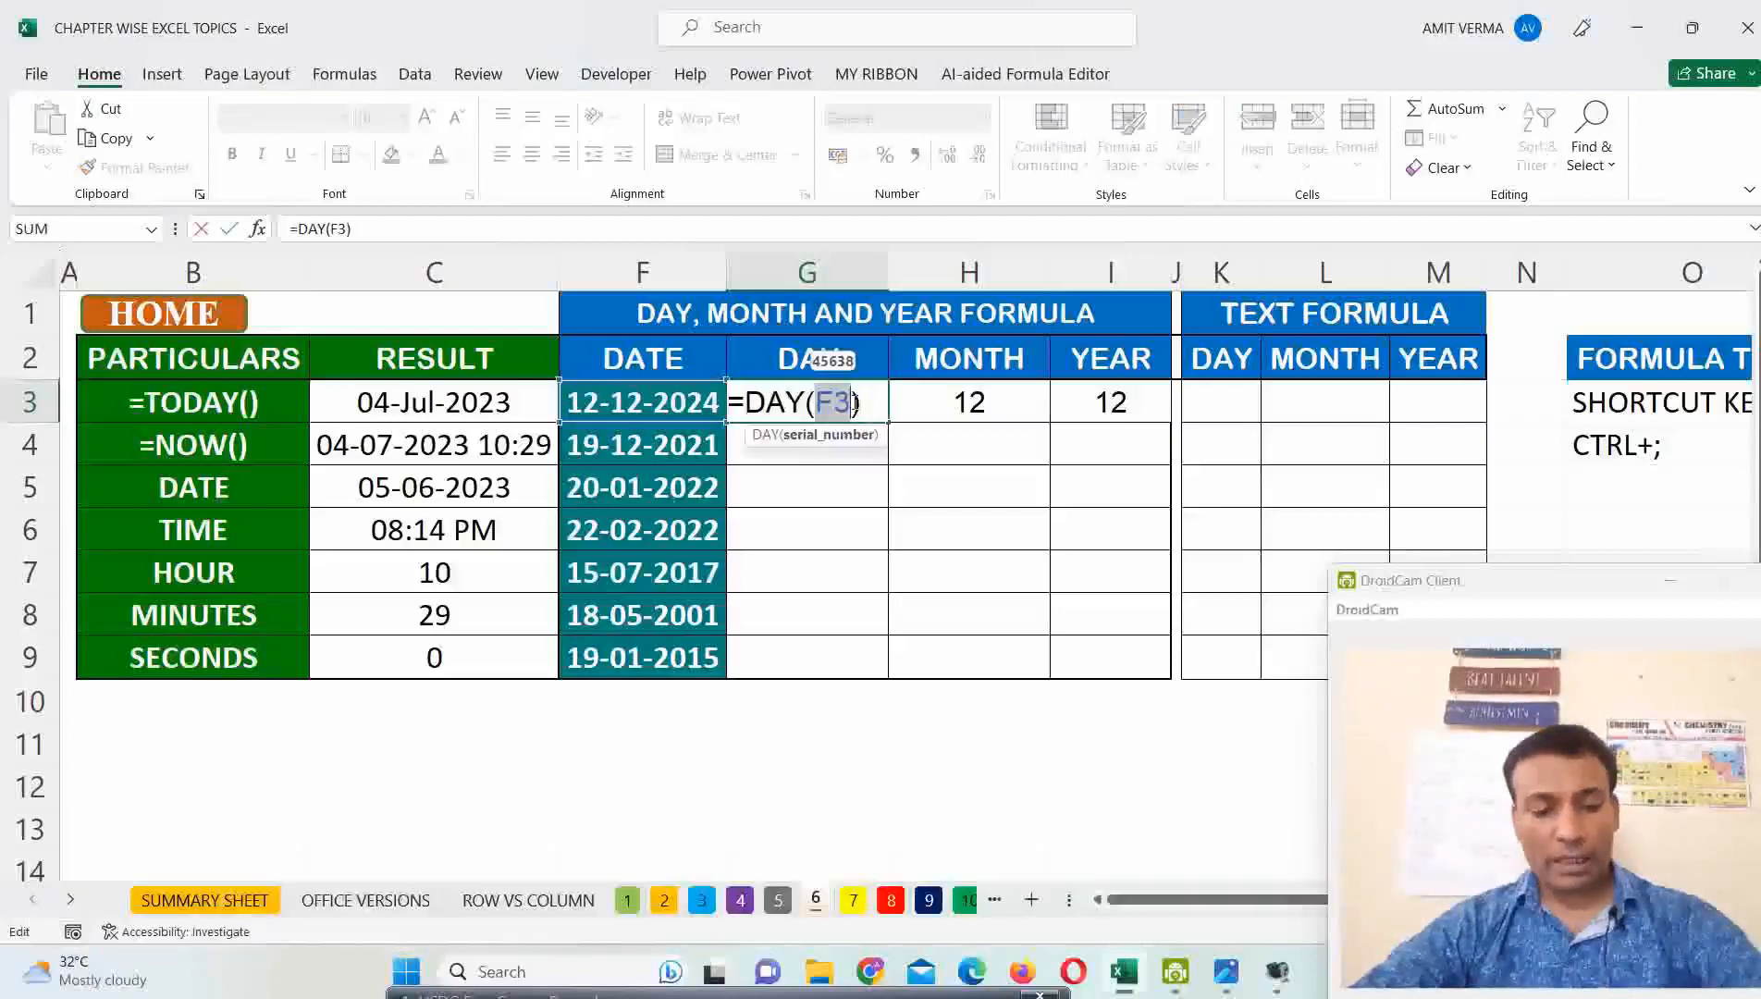
{"action": "key", "text": "F4"}
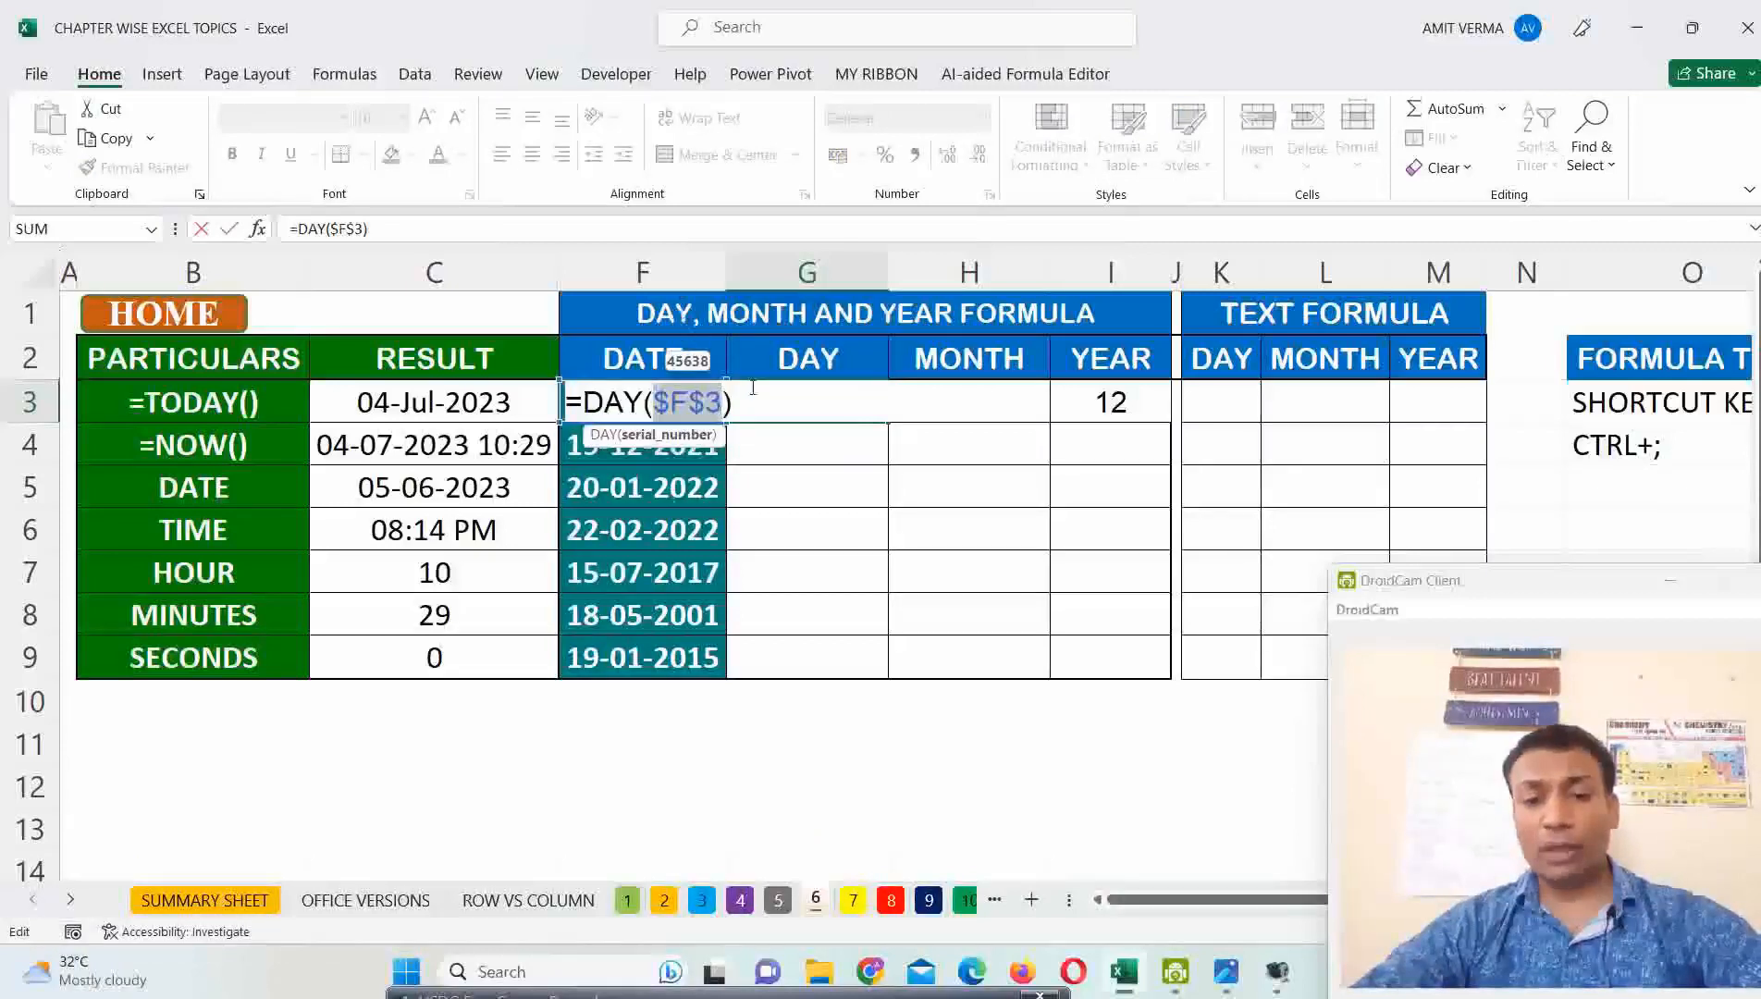
{"action": "key", "text": "F4"}
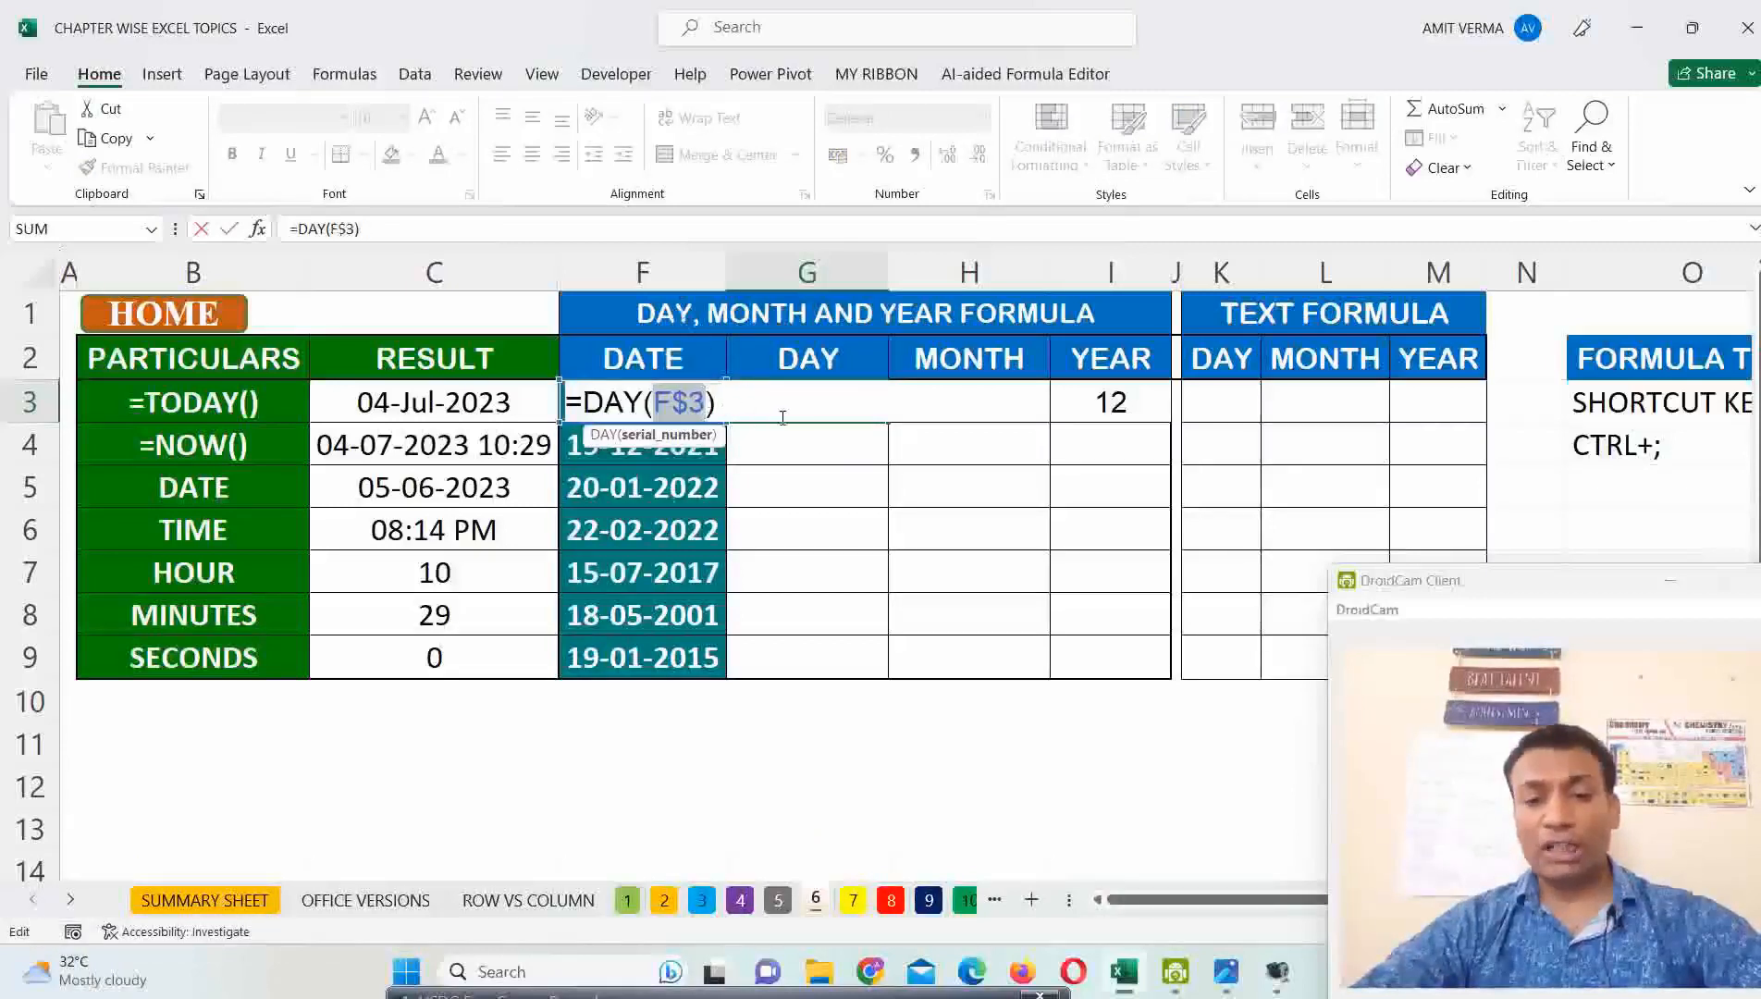
{"action": "key", "text": "F4"}
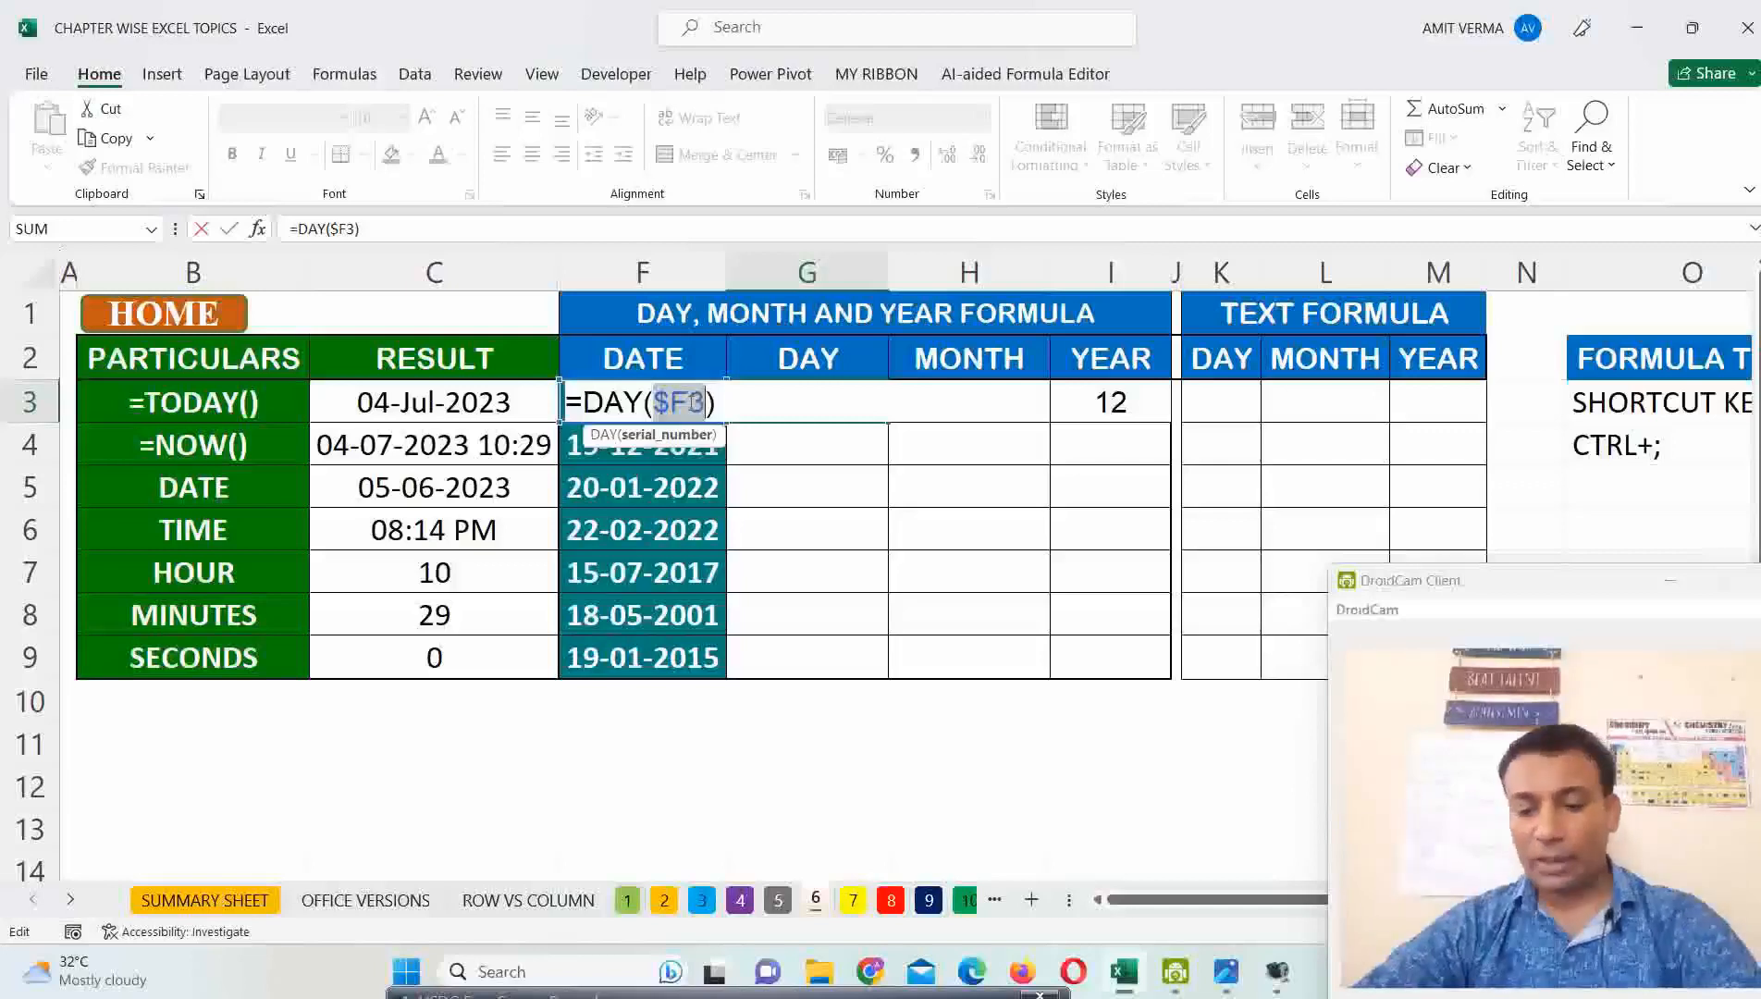
{"action": "key", "text": "ctrl+Return"}
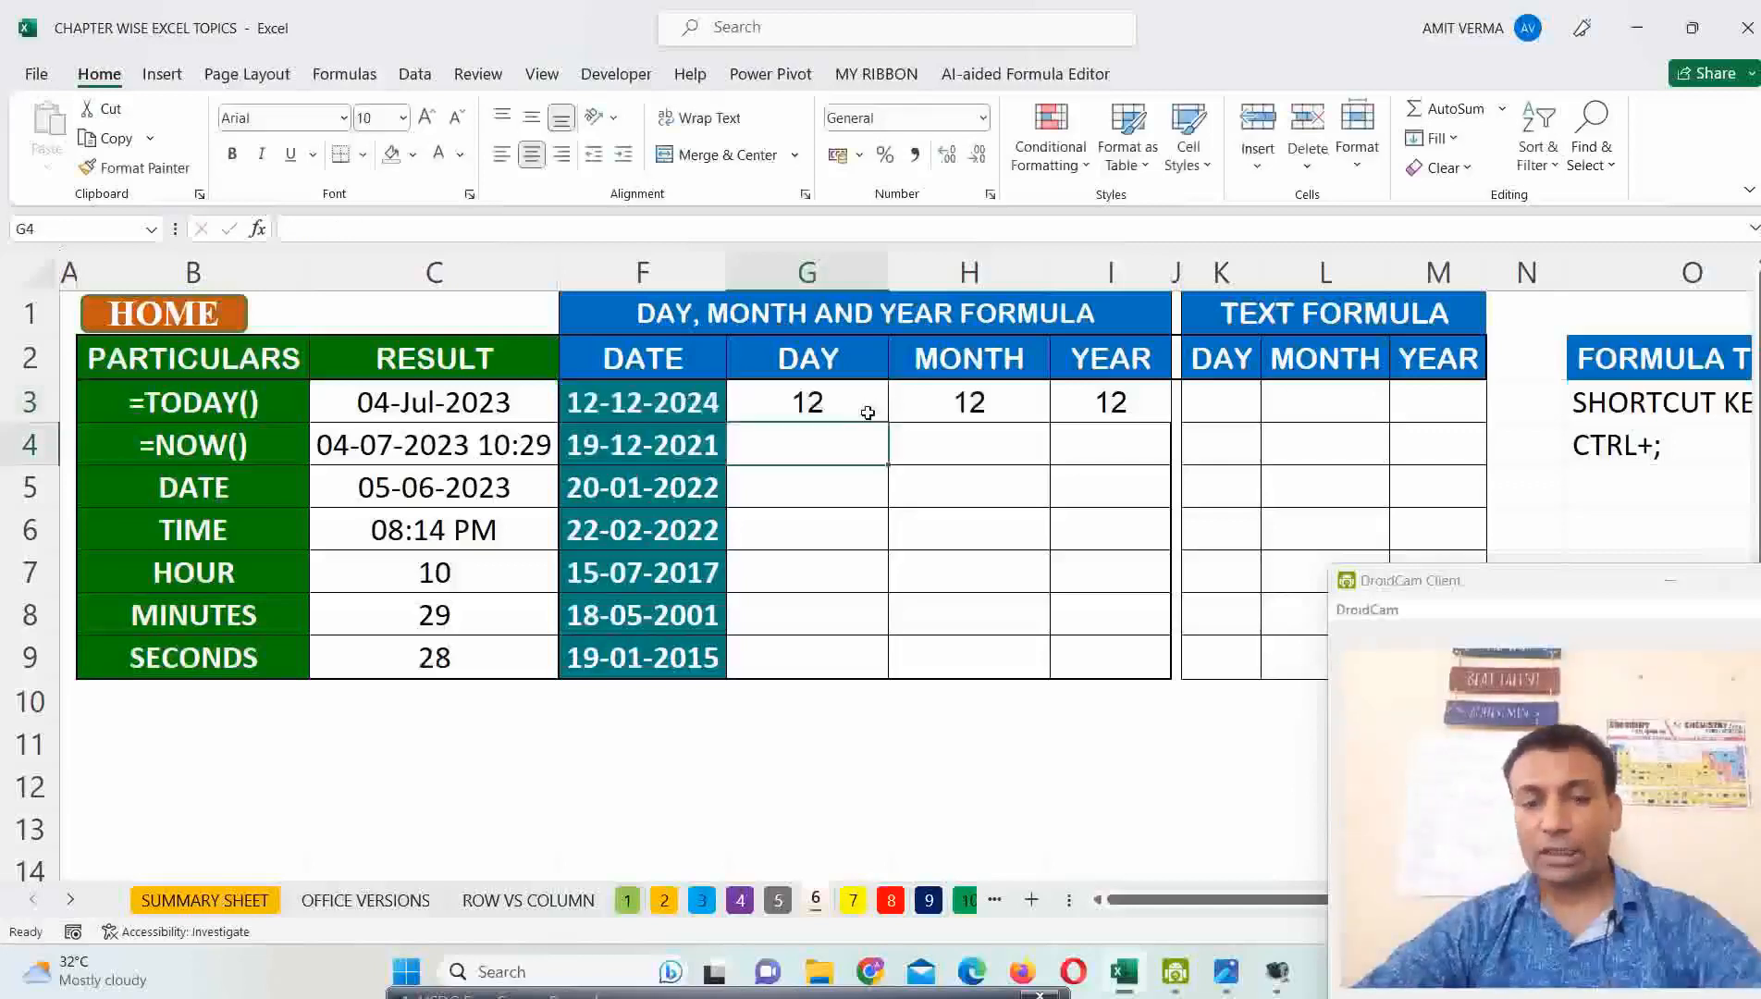
Fill the column-locked formula =DAY($F3) from G3 across to I3, and check the references in G3 and H3 against column F.
{"action": "left_click_drag", "start_coordinate": [888, 423], "coordinate": [1110, 412]}
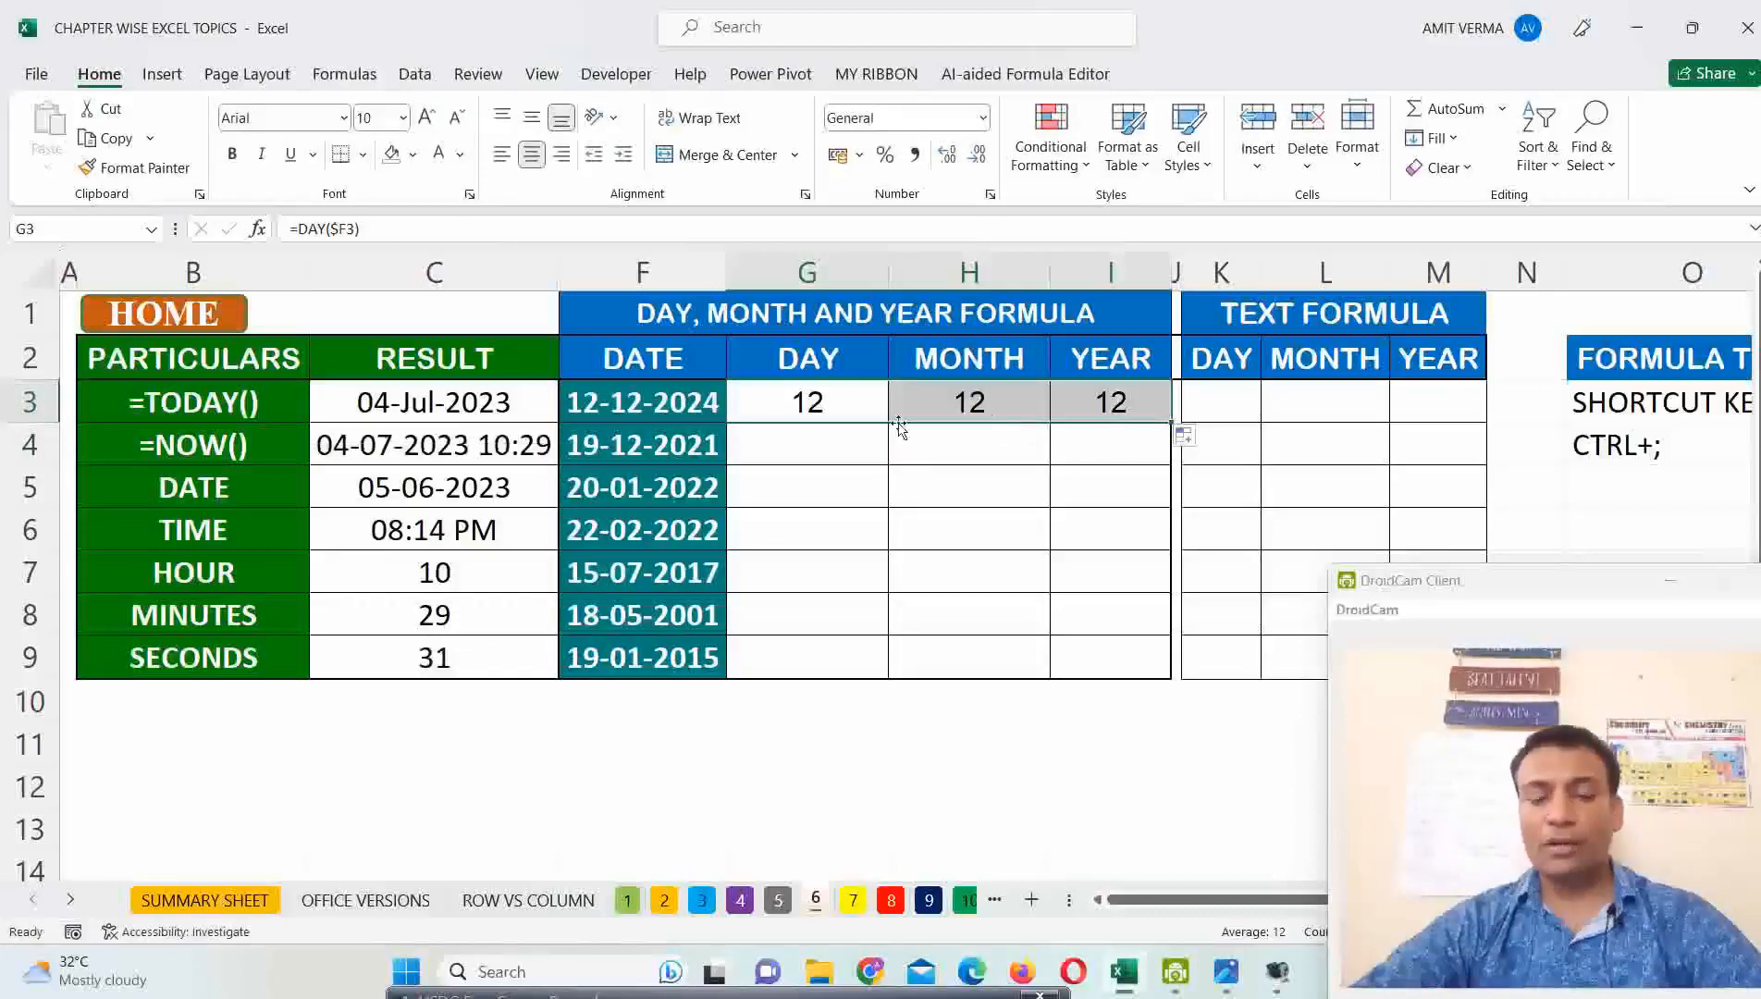
{"action": "left_click", "coordinate": [784, 405]}
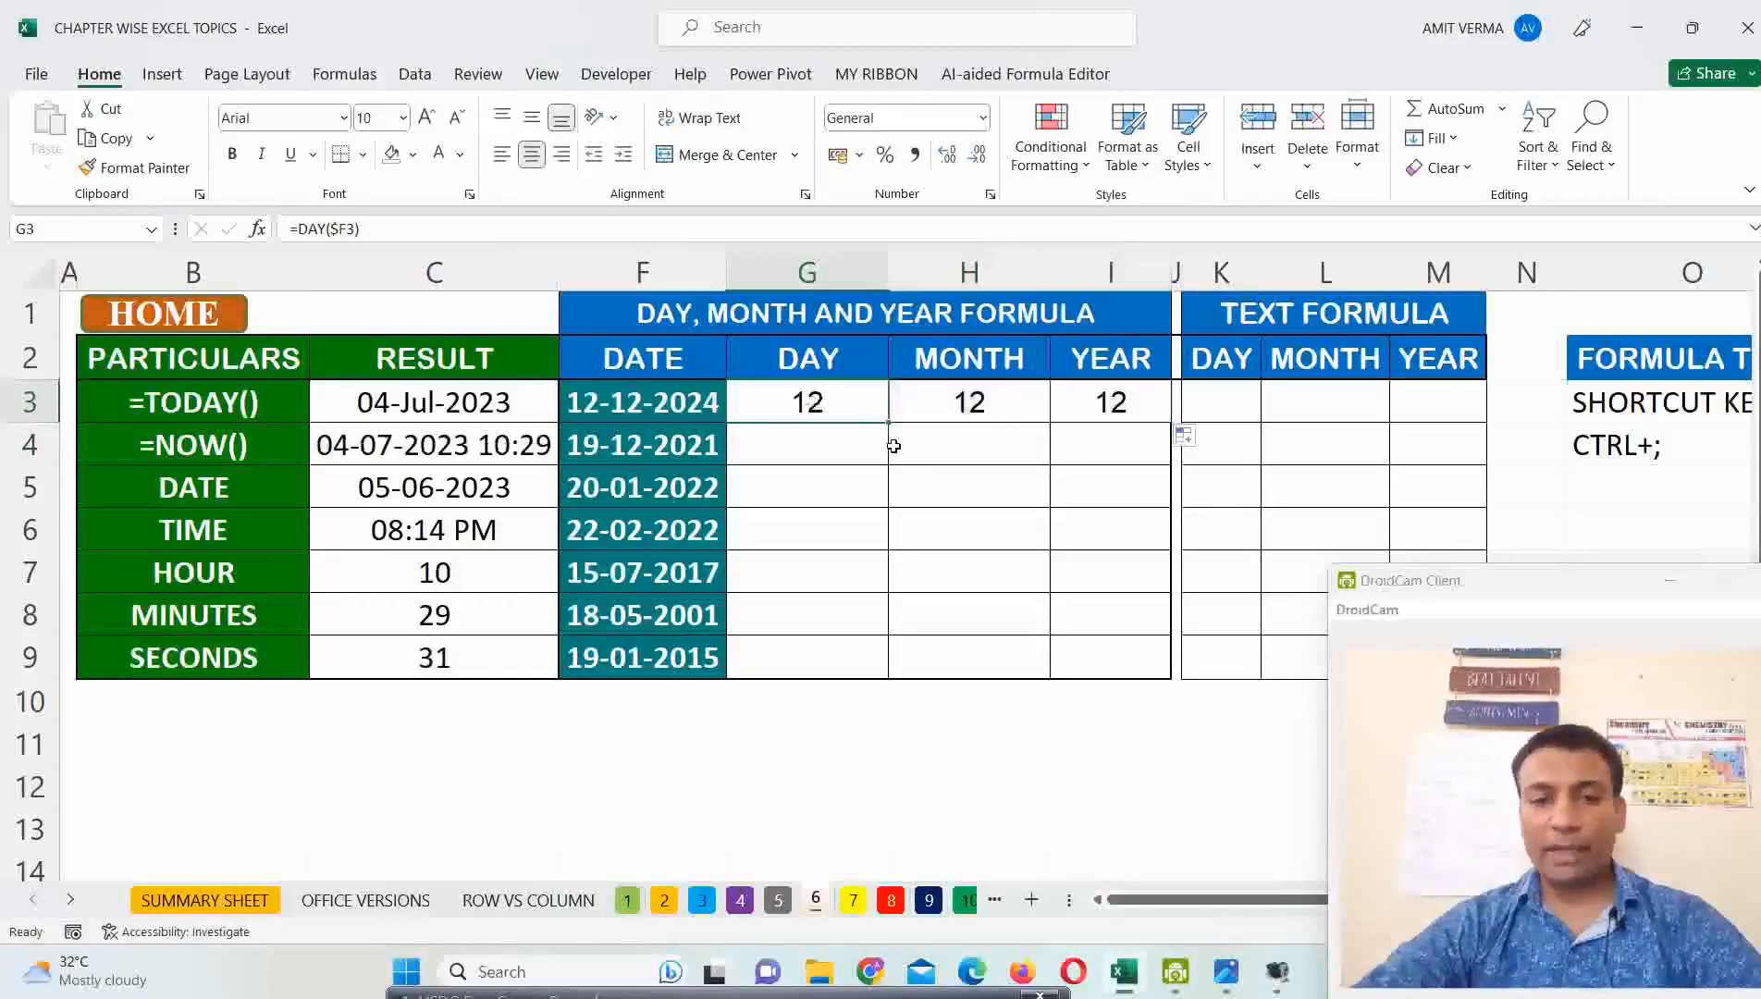
{"action": "double_click", "coordinate": [841, 404]}
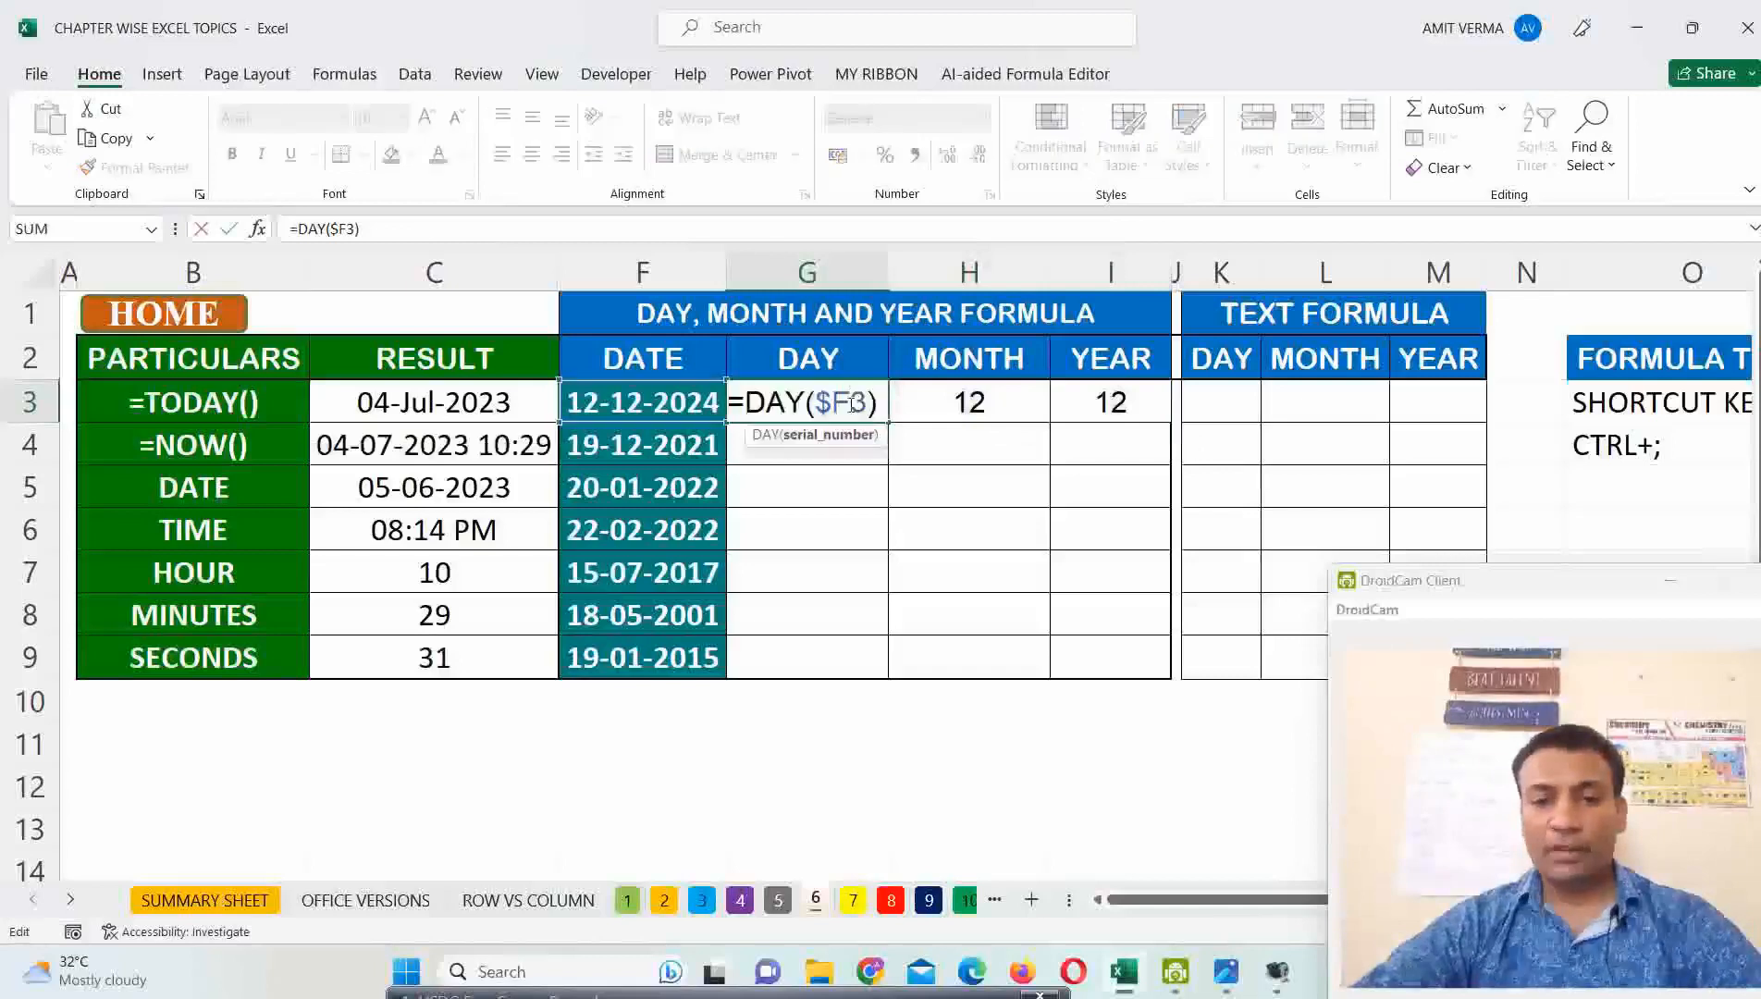
{"action": "left_click", "coordinate": [1012, 407]}
{"action": "double_click", "coordinate": [1014, 409]}
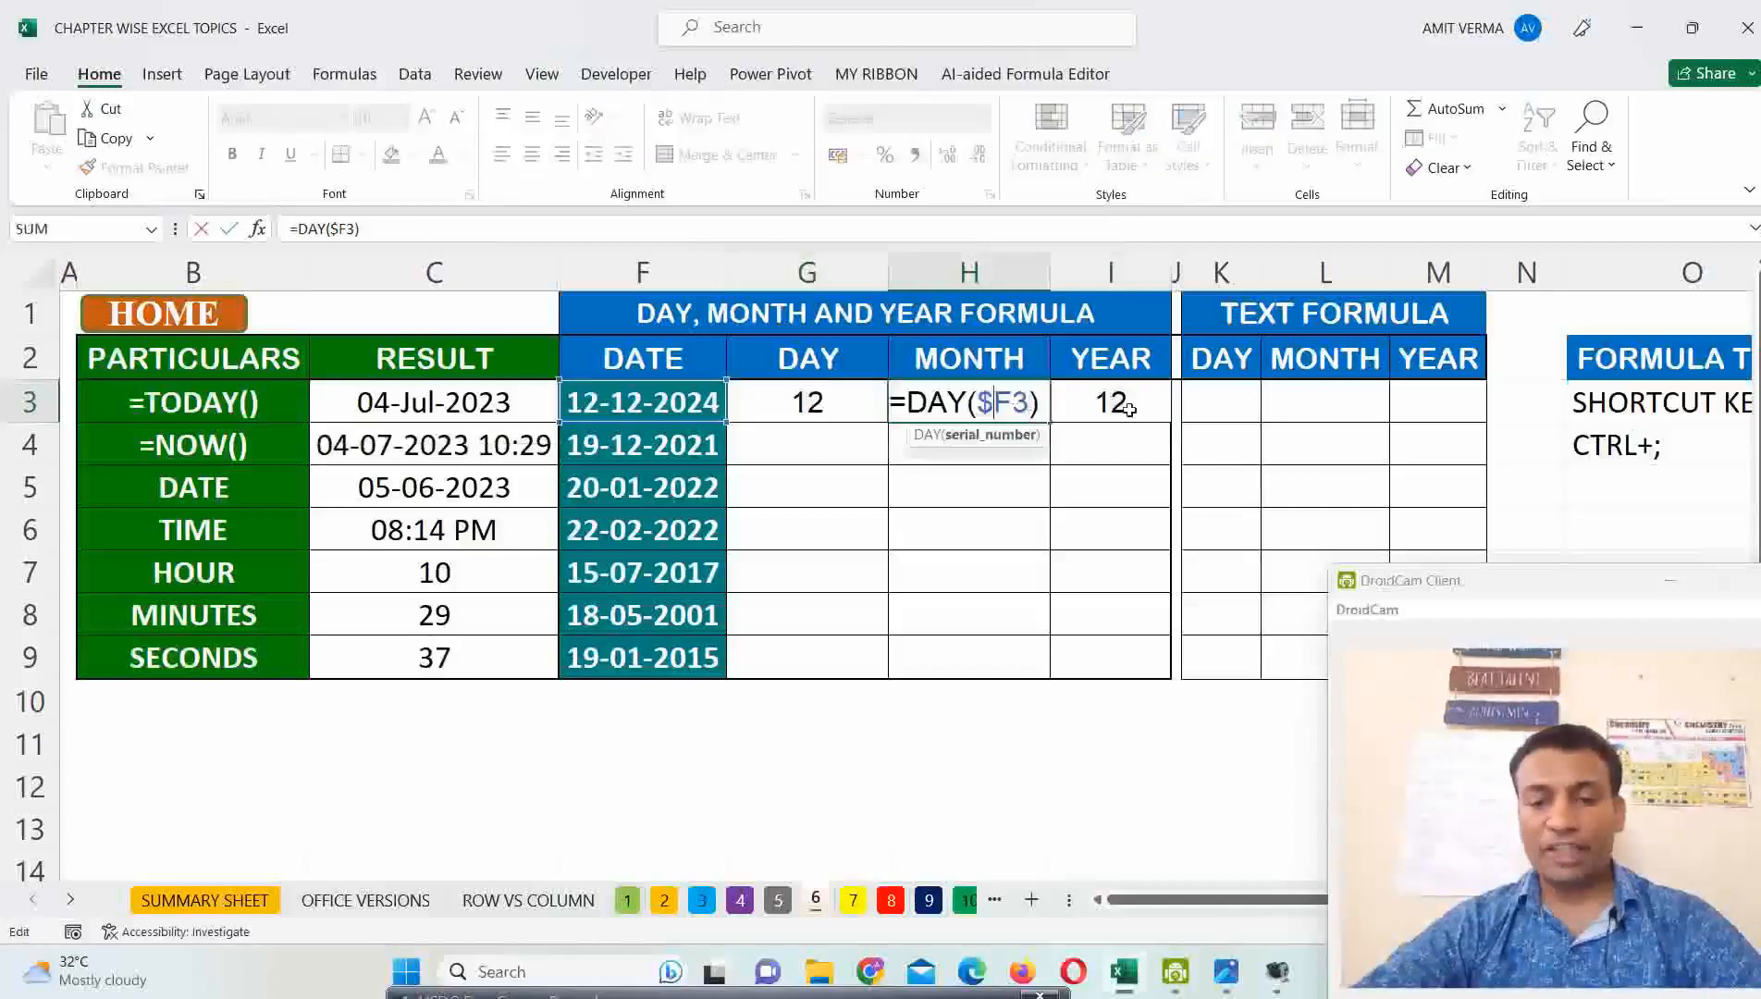
{"action": "left_click", "coordinate": [806, 407]}
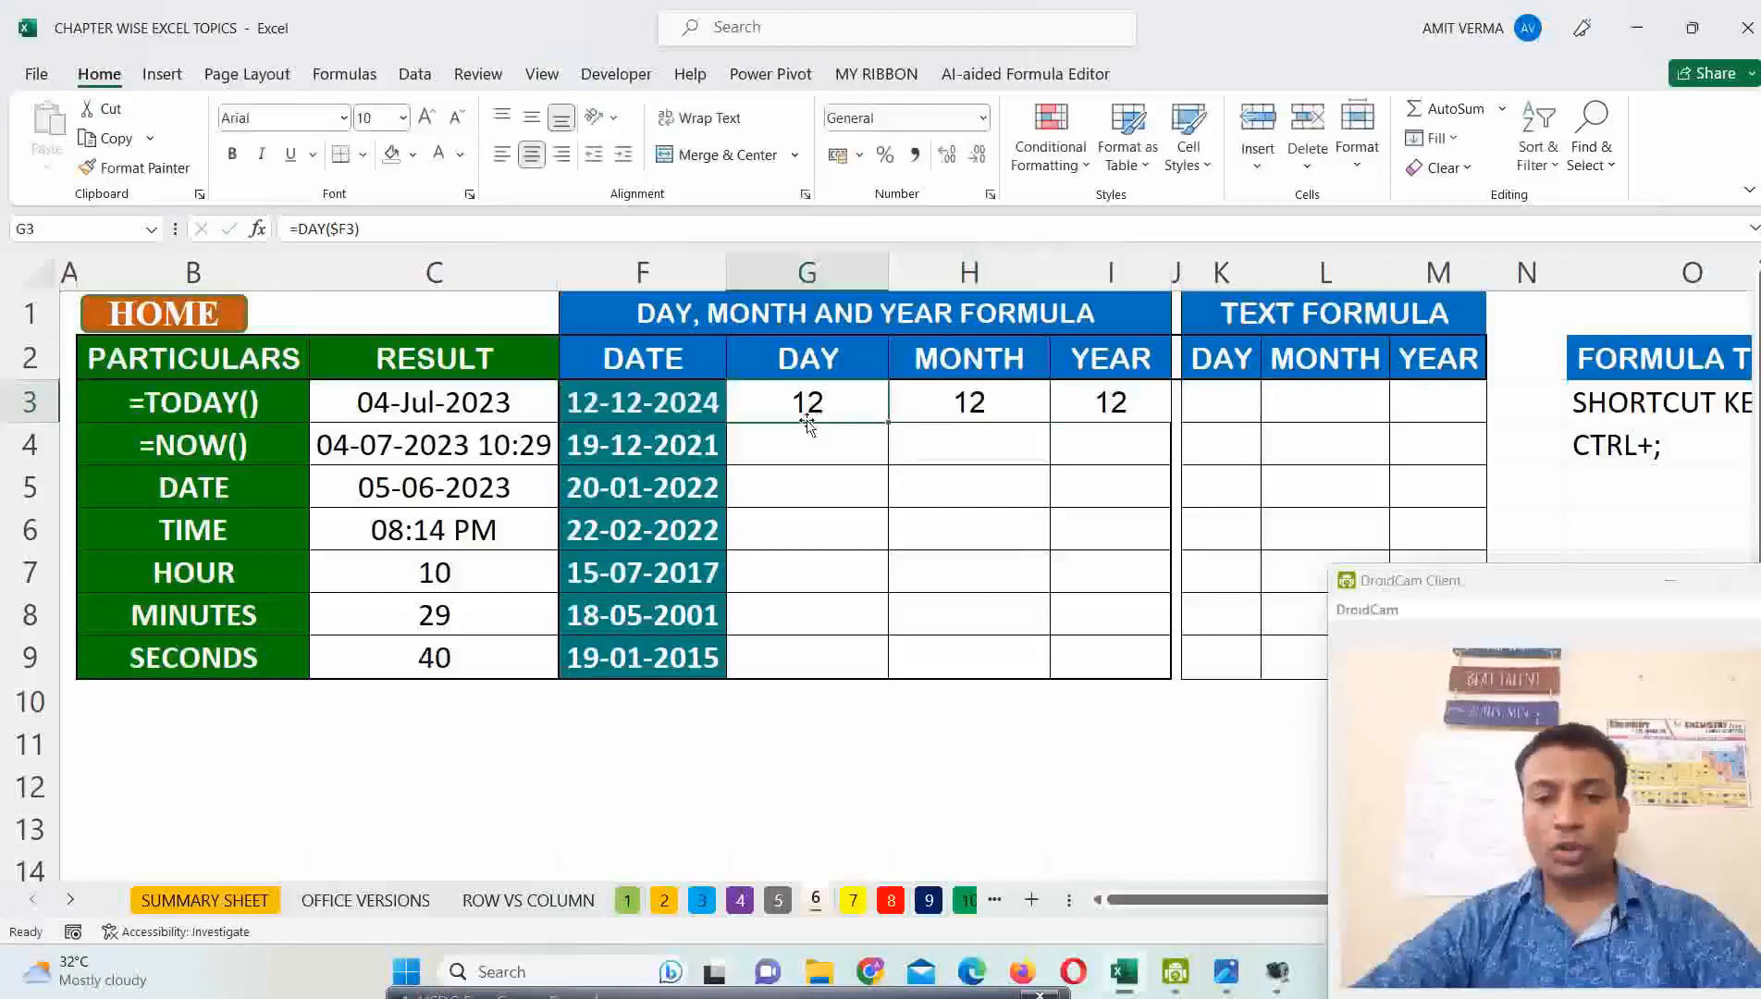
{"action": "double_click", "coordinate": [829, 404]}
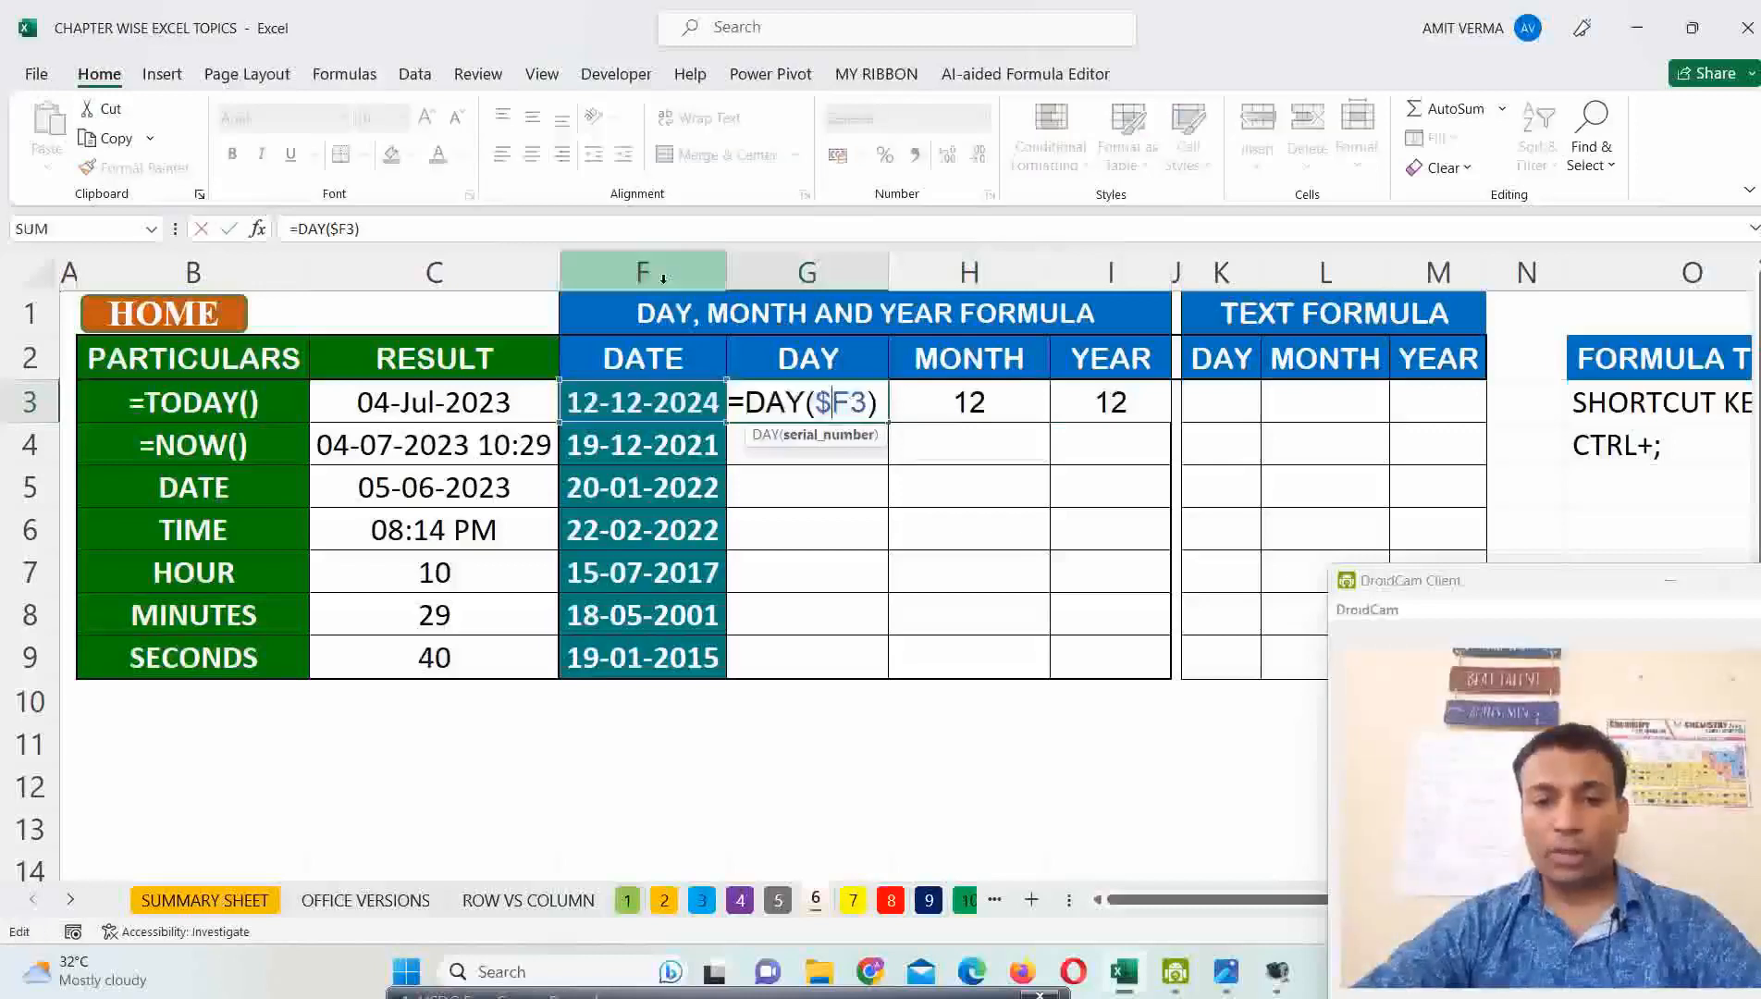
{"action": "left_click", "coordinate": [662, 276]}
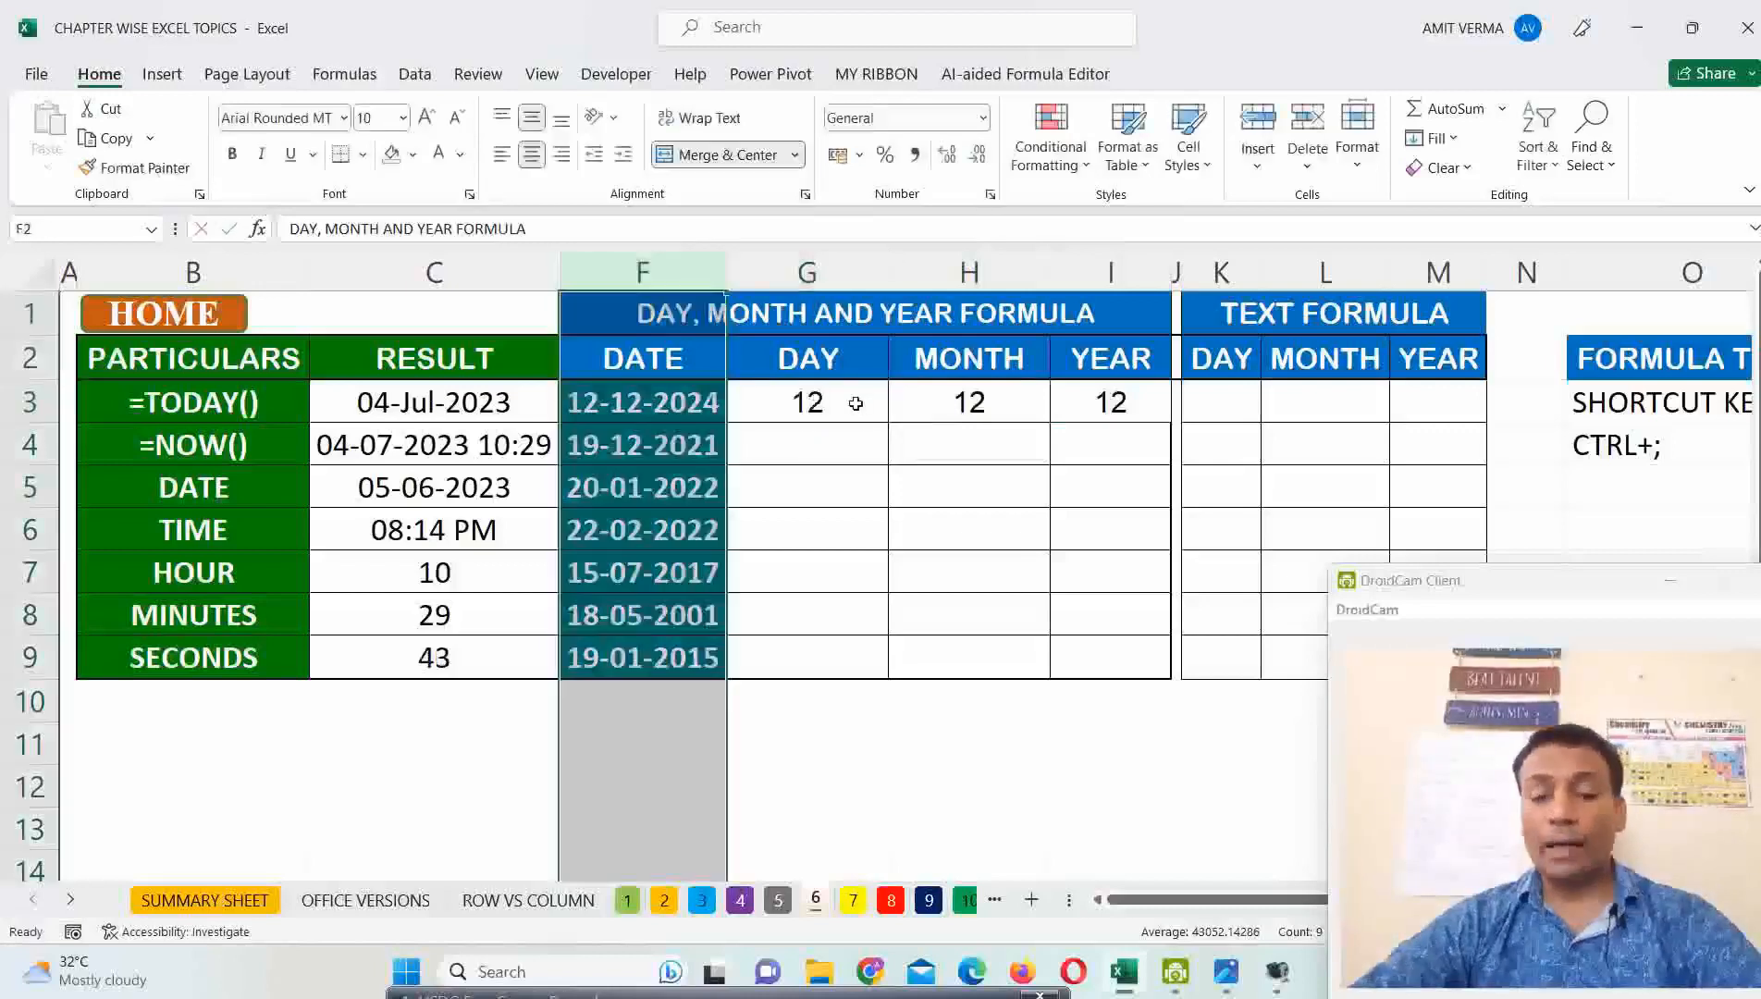
Fill the formulas in G3:I3 down to row 9, and compare the copied results in each column with the dates.
{"action": "left_click", "coordinate": [858, 404]}
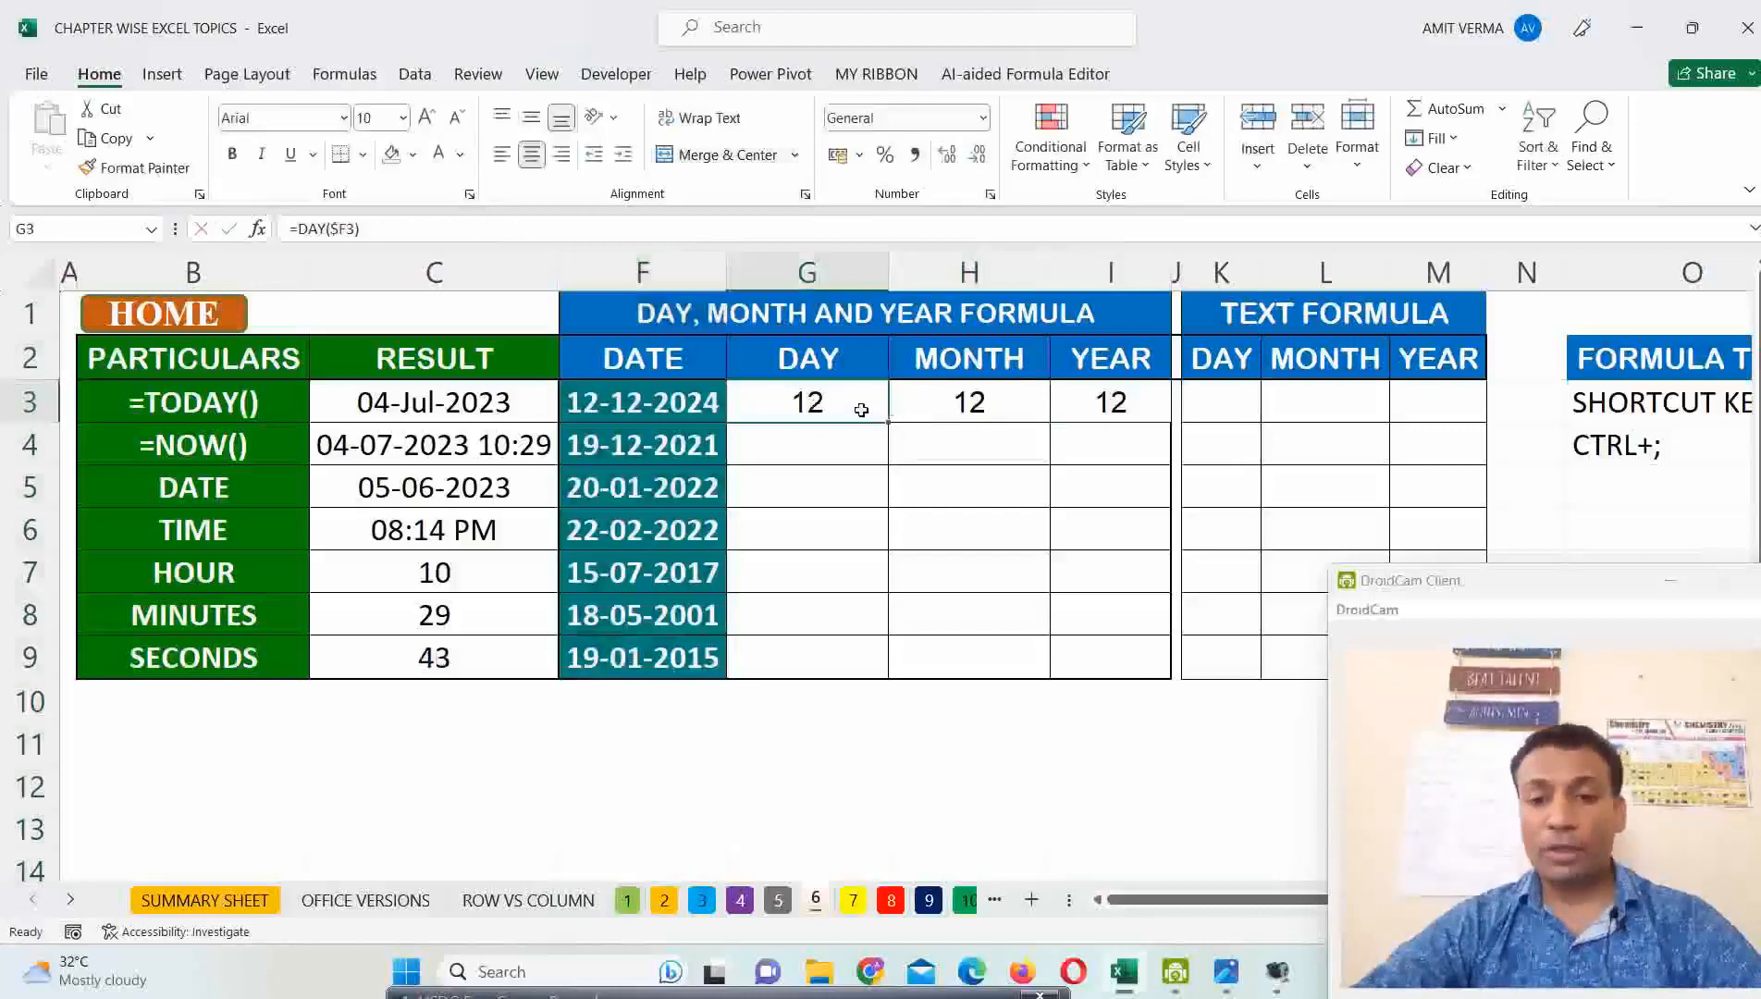
{"action": "left_click_drag", "start_coordinate": [861, 409], "coordinate": [1081, 654]}
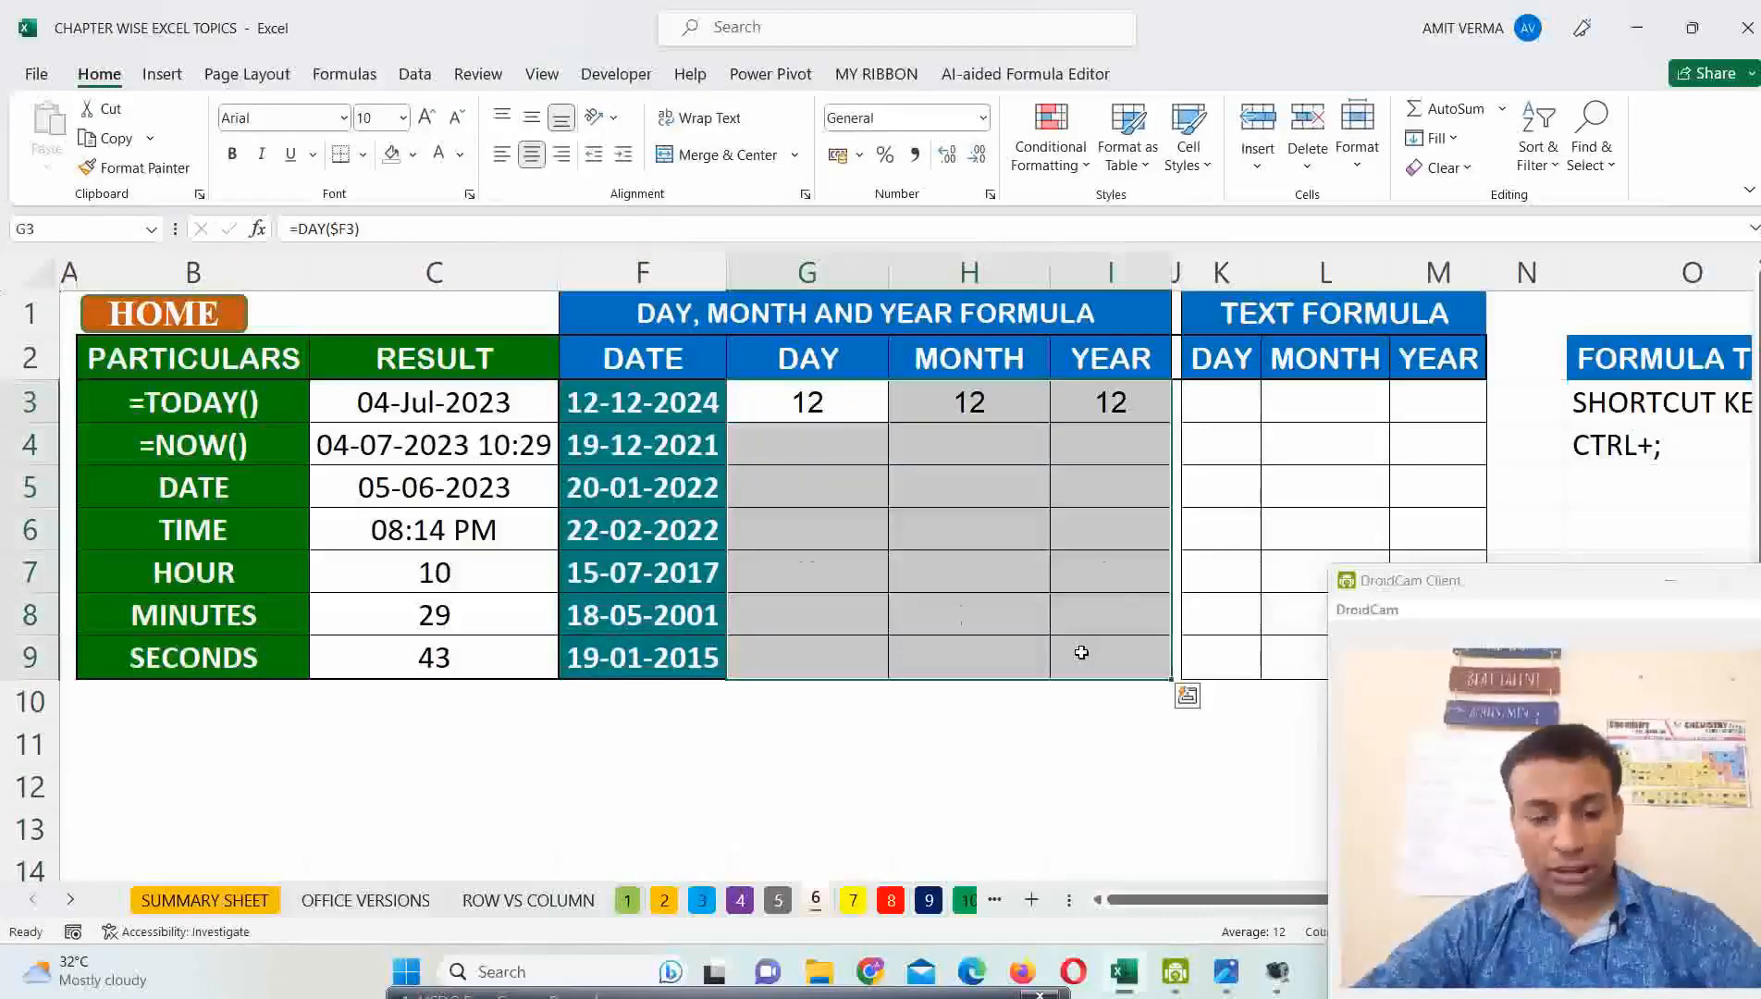
{"action": "key", "text": "ctrl+d"}
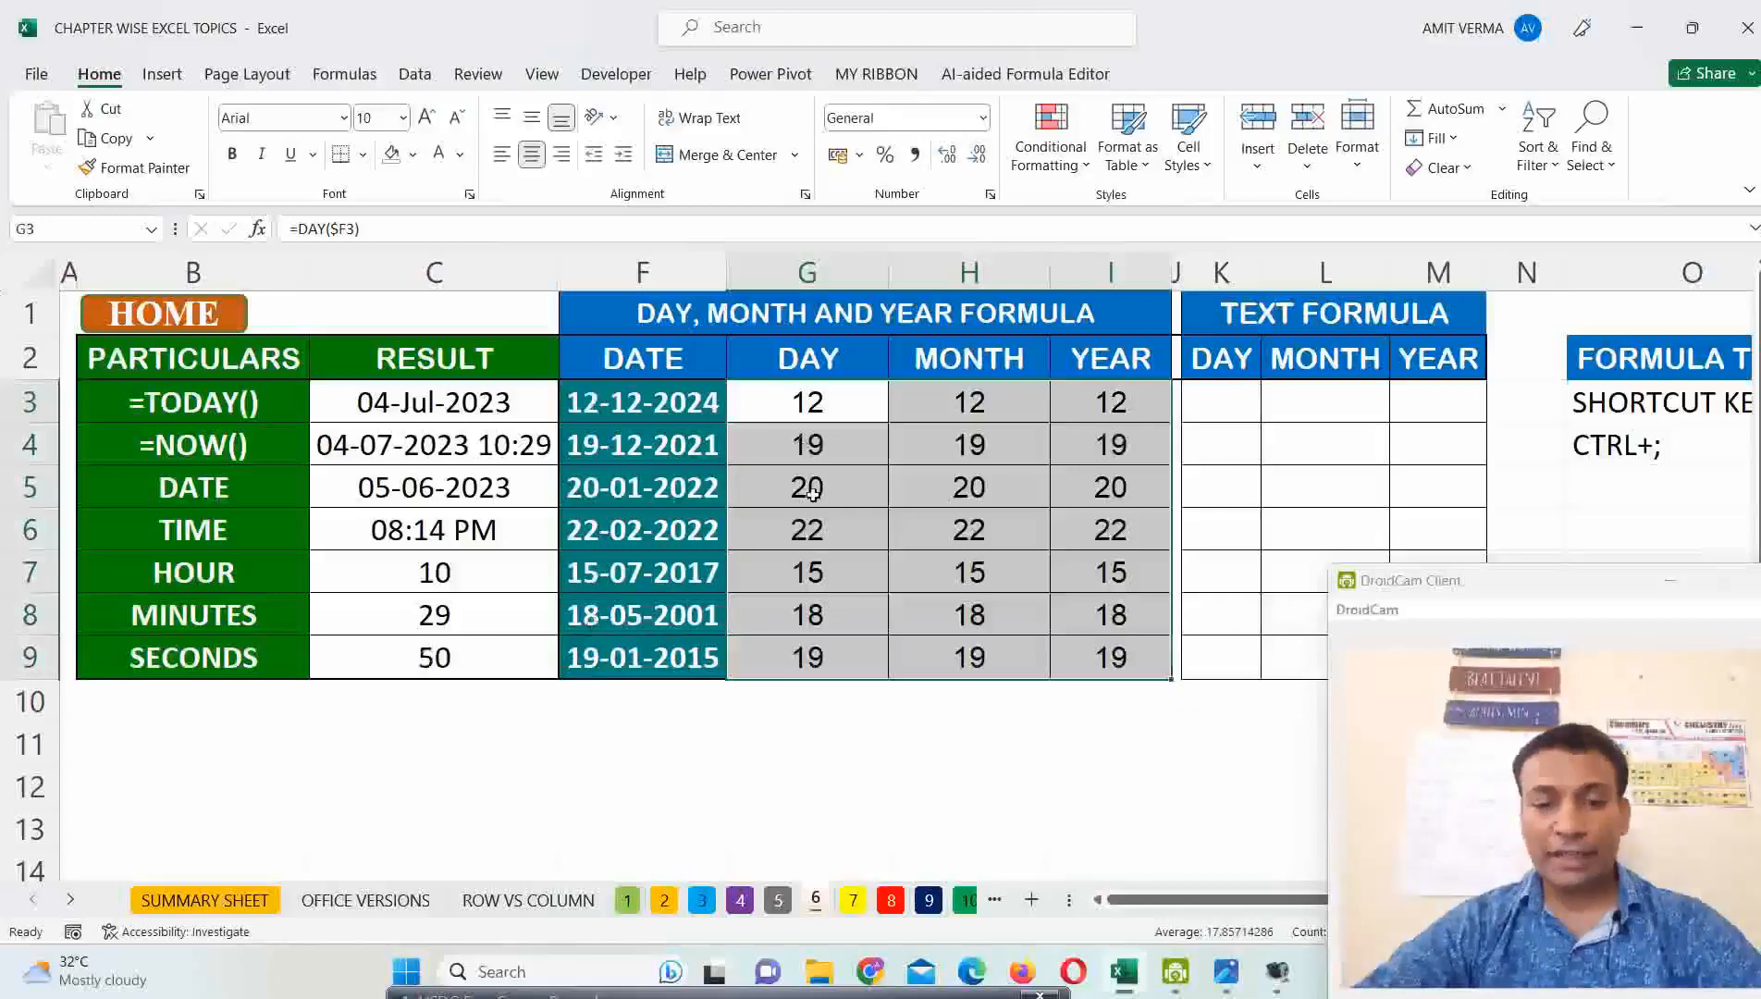
{"action": "double_click", "coordinate": [849, 405]}
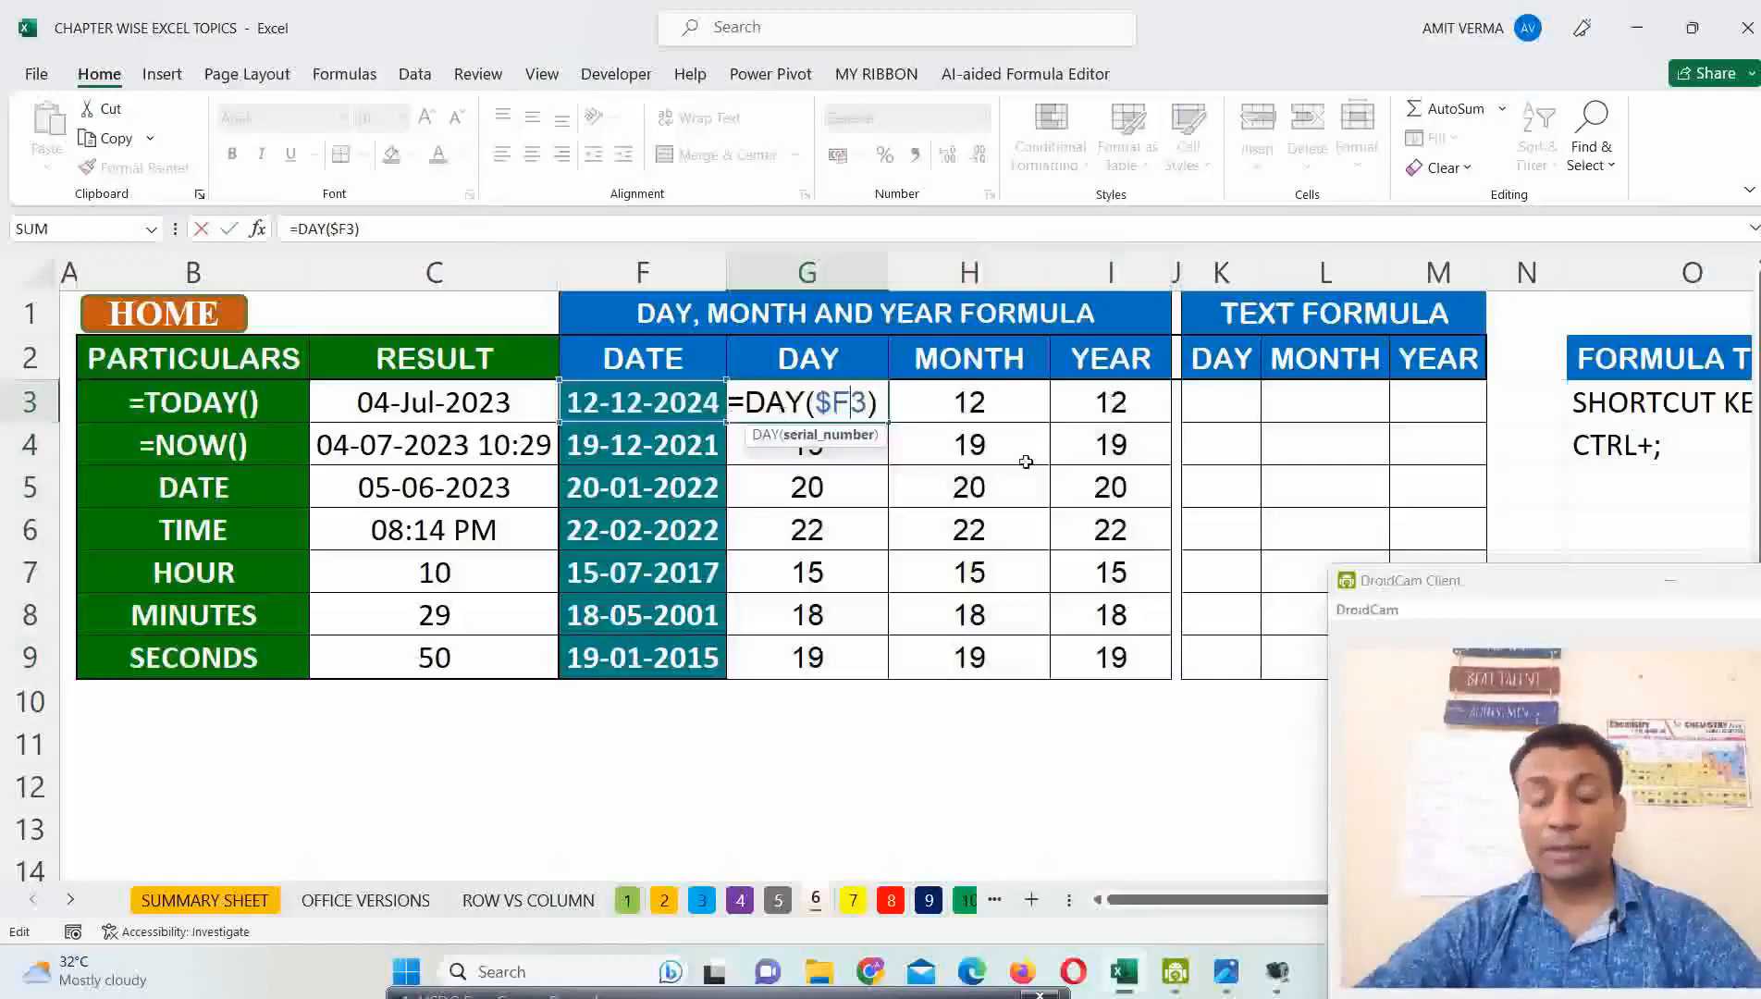
{"action": "key", "text": "Escape"}
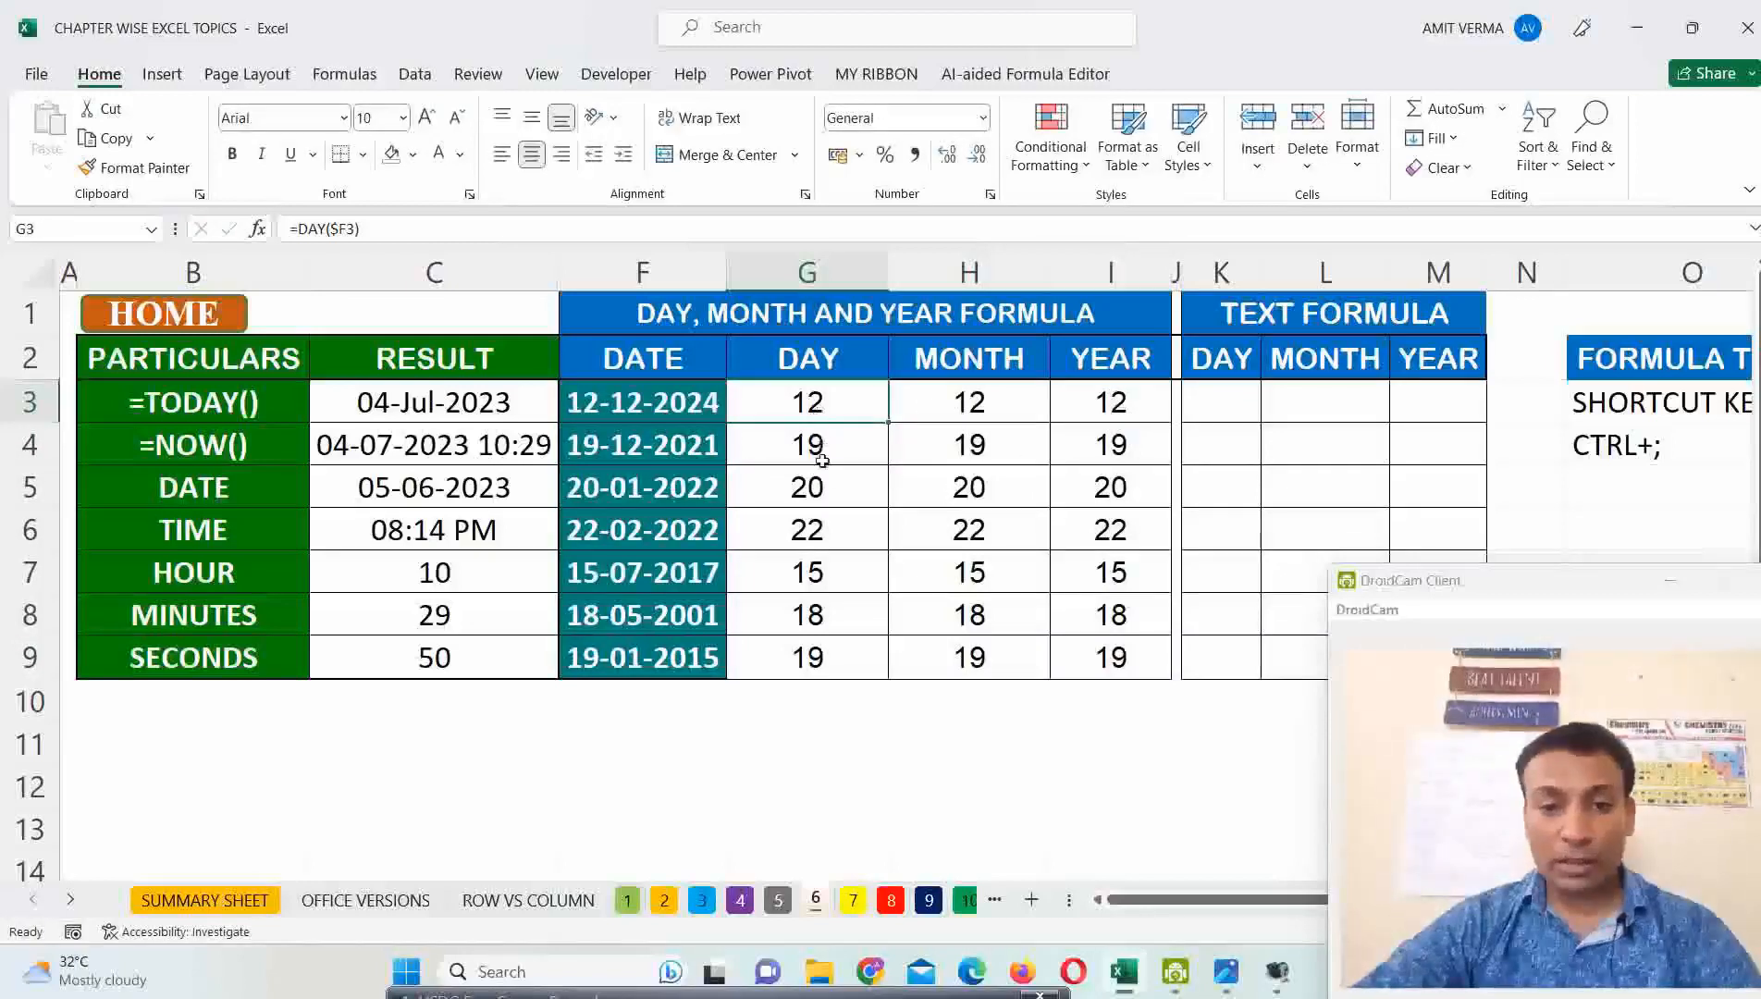
{"action": "left_click_drag", "start_coordinate": [597, 411], "coordinate": [643, 659]}
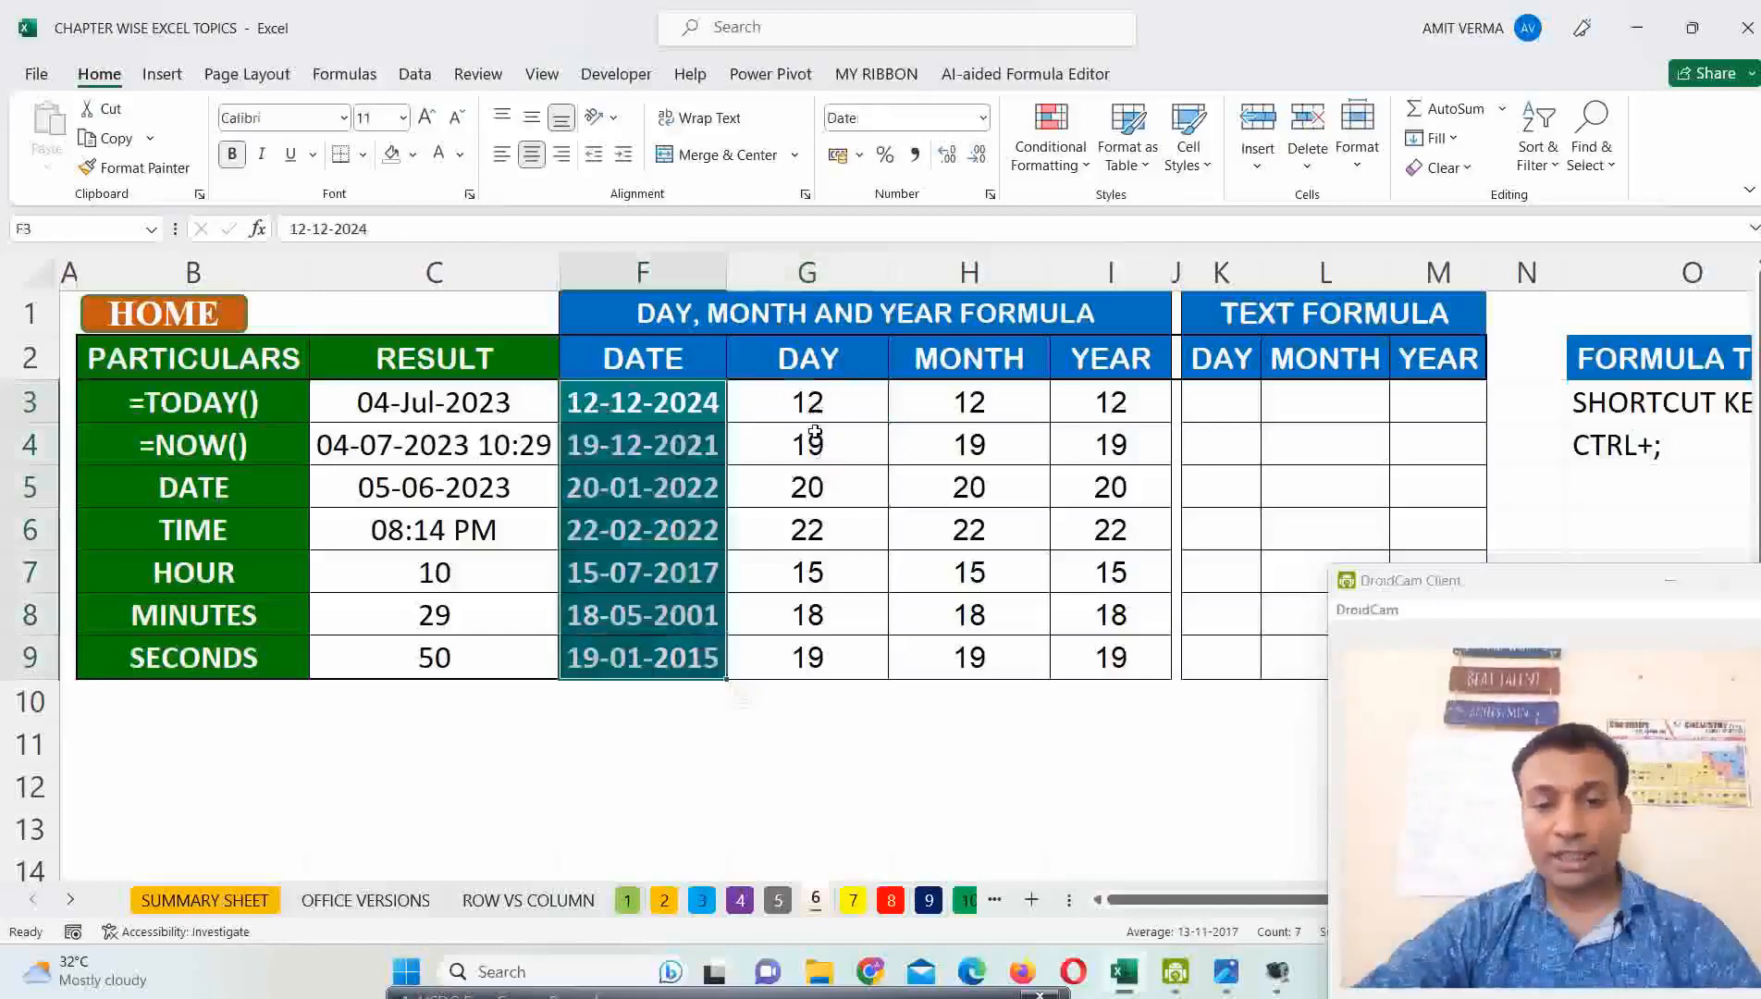
{"action": "left_click_drag", "start_coordinate": [807, 407], "coordinate": [826, 638]}
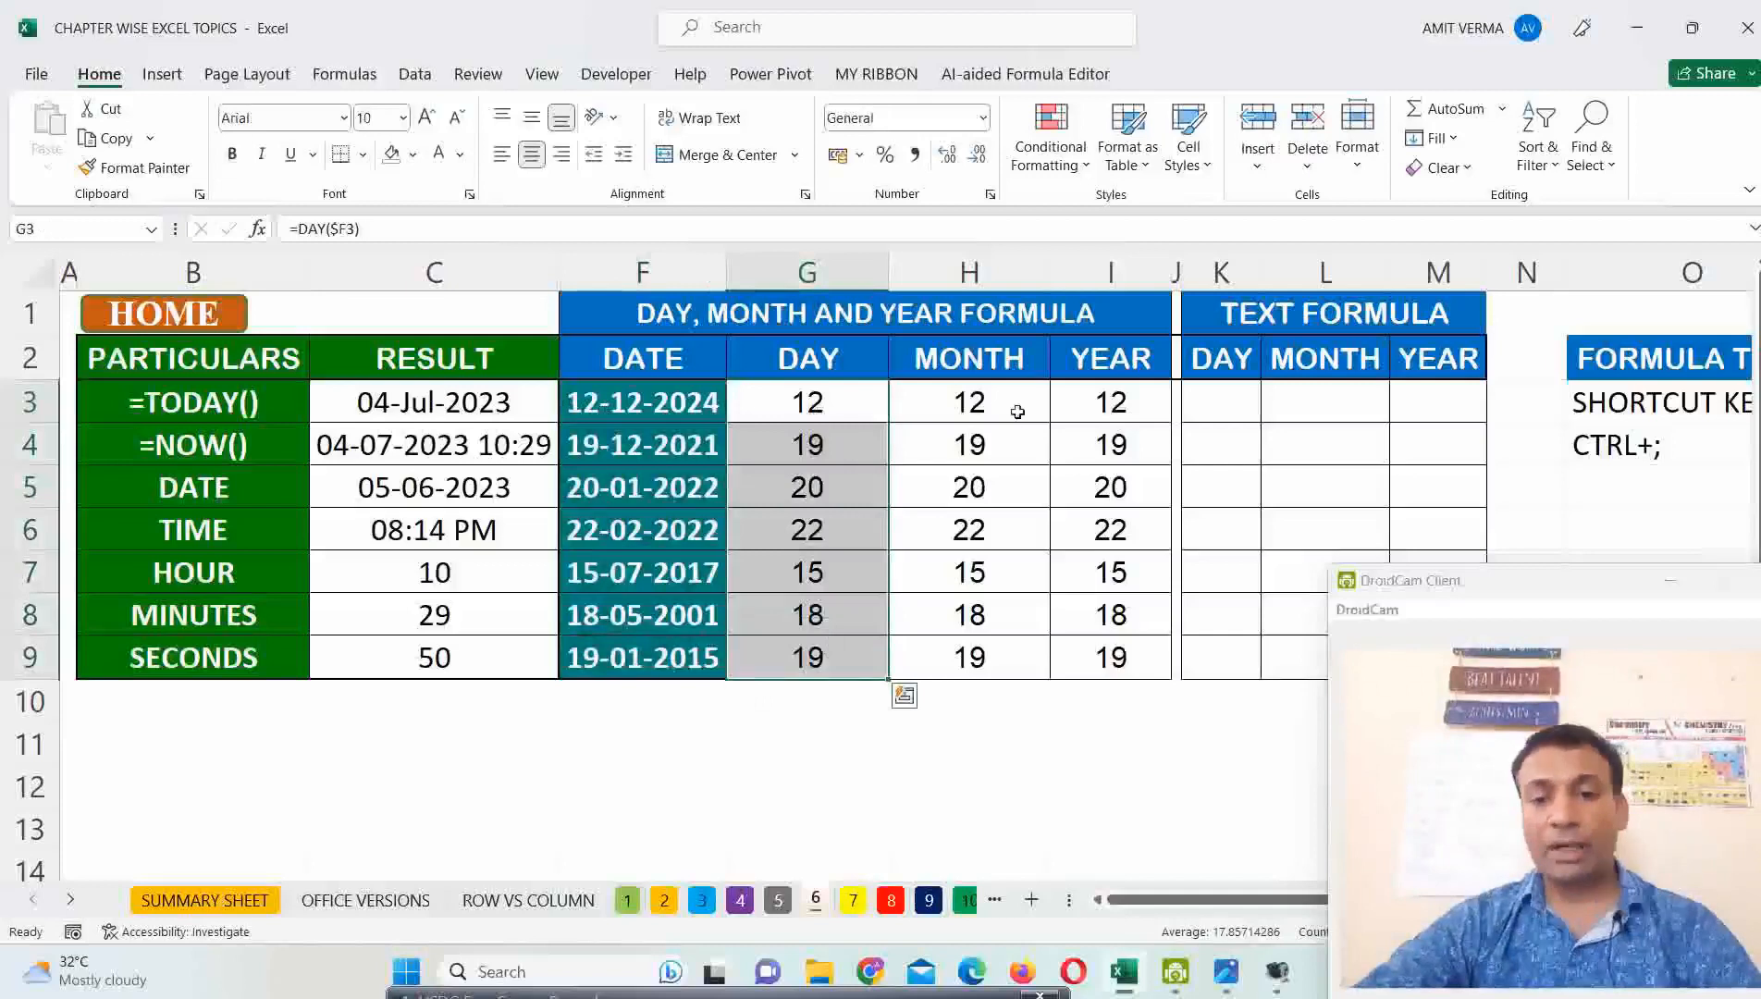
{"action": "left_click_drag", "start_coordinate": [1014, 411], "coordinate": [1027, 655]}
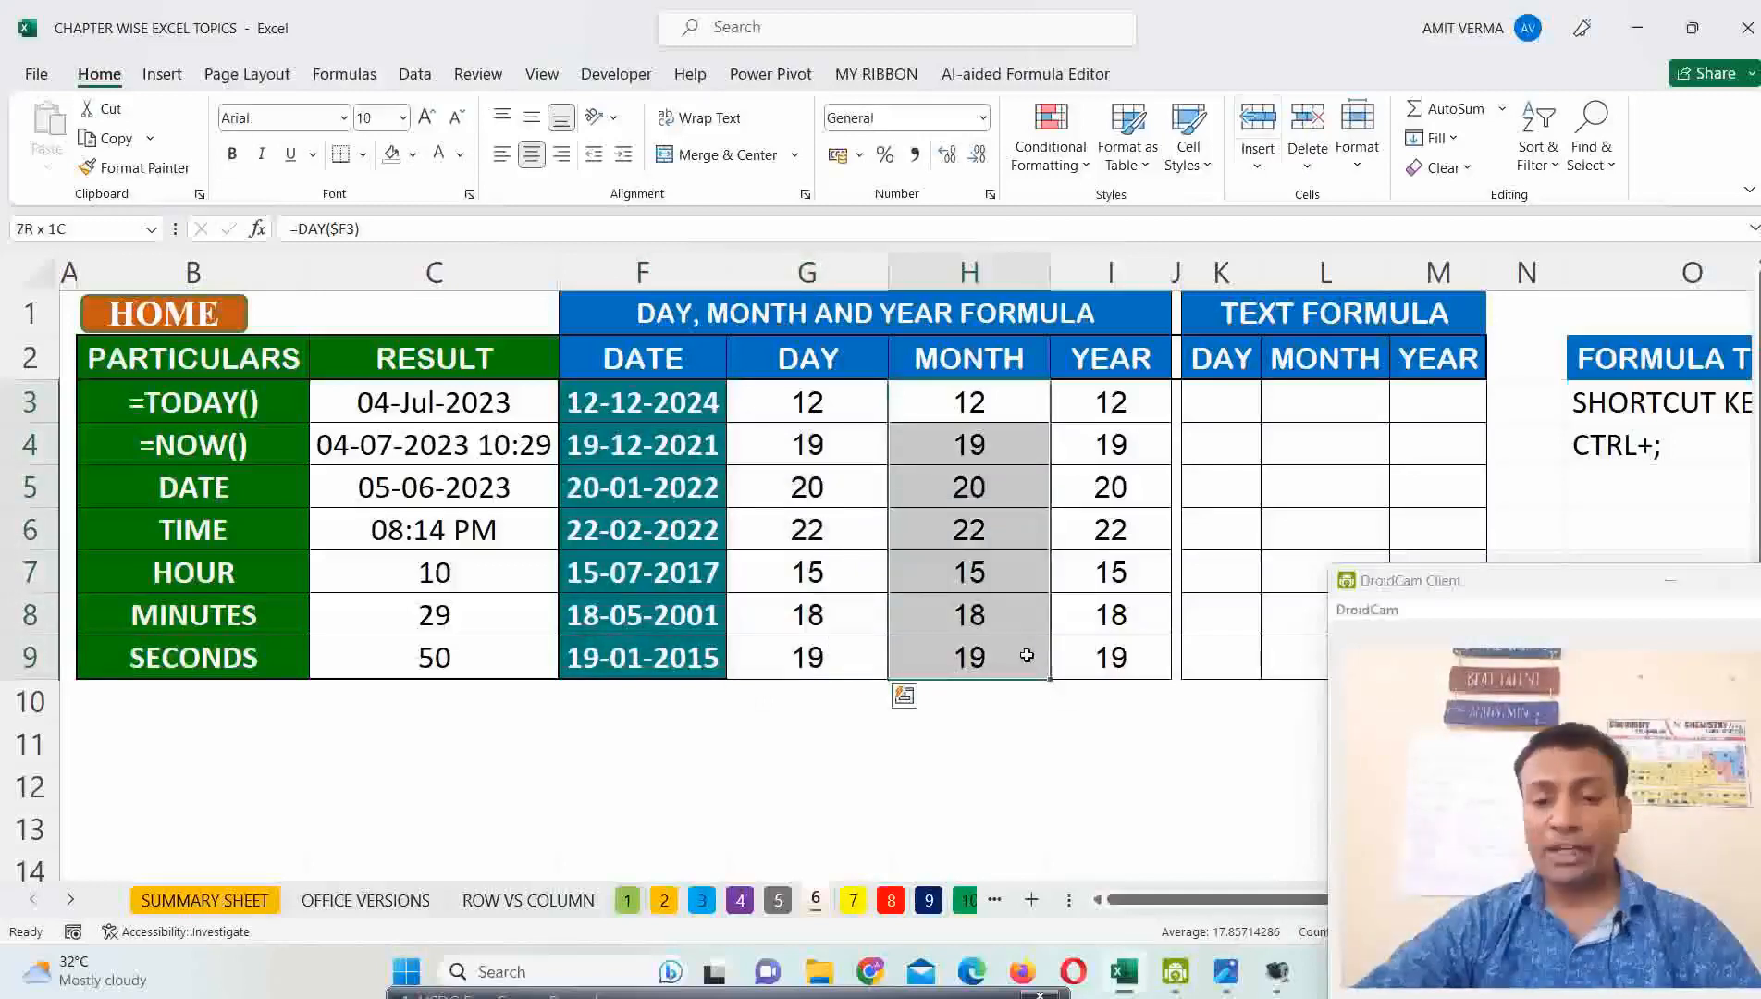
{"action": "left_click_drag", "start_coordinate": [1142, 405], "coordinate": [1119, 658]}
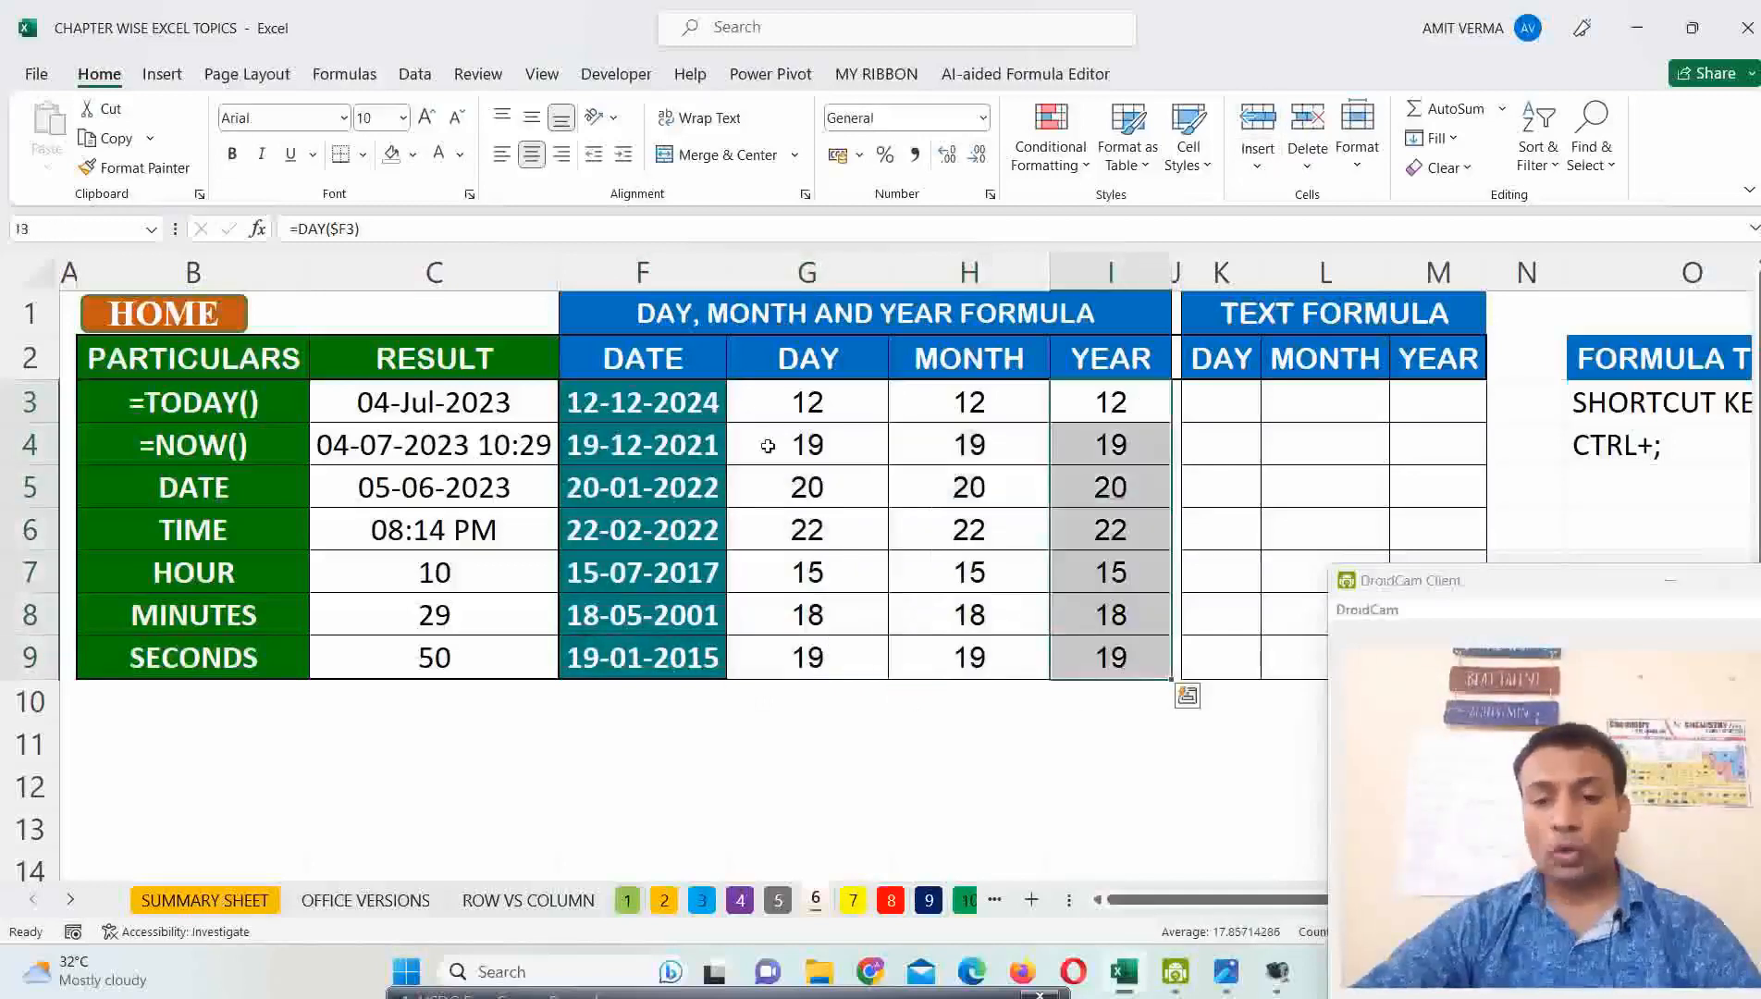
Replace the DAY function in H3 with MONTH, making the formula =MONTH($F3).
{"action": "left_click", "coordinate": [816, 400]}
{"action": "left_click", "coordinate": [996, 402]}
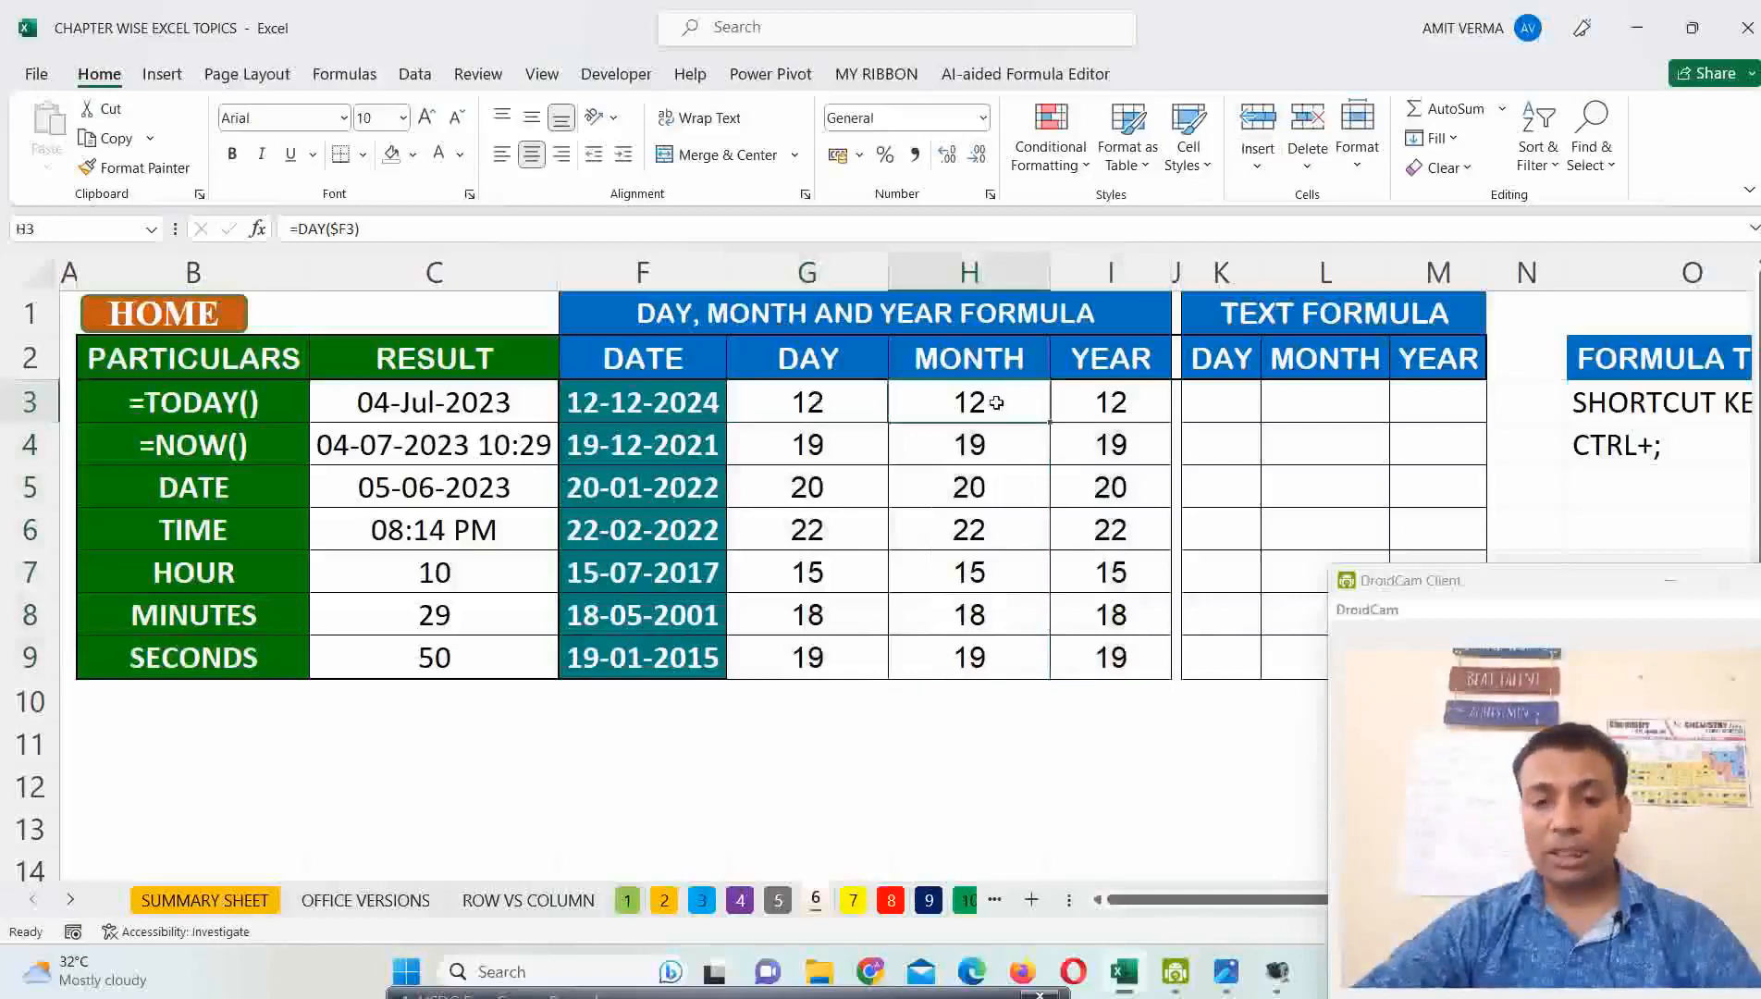
{"action": "double_click", "coordinate": [995, 402]}
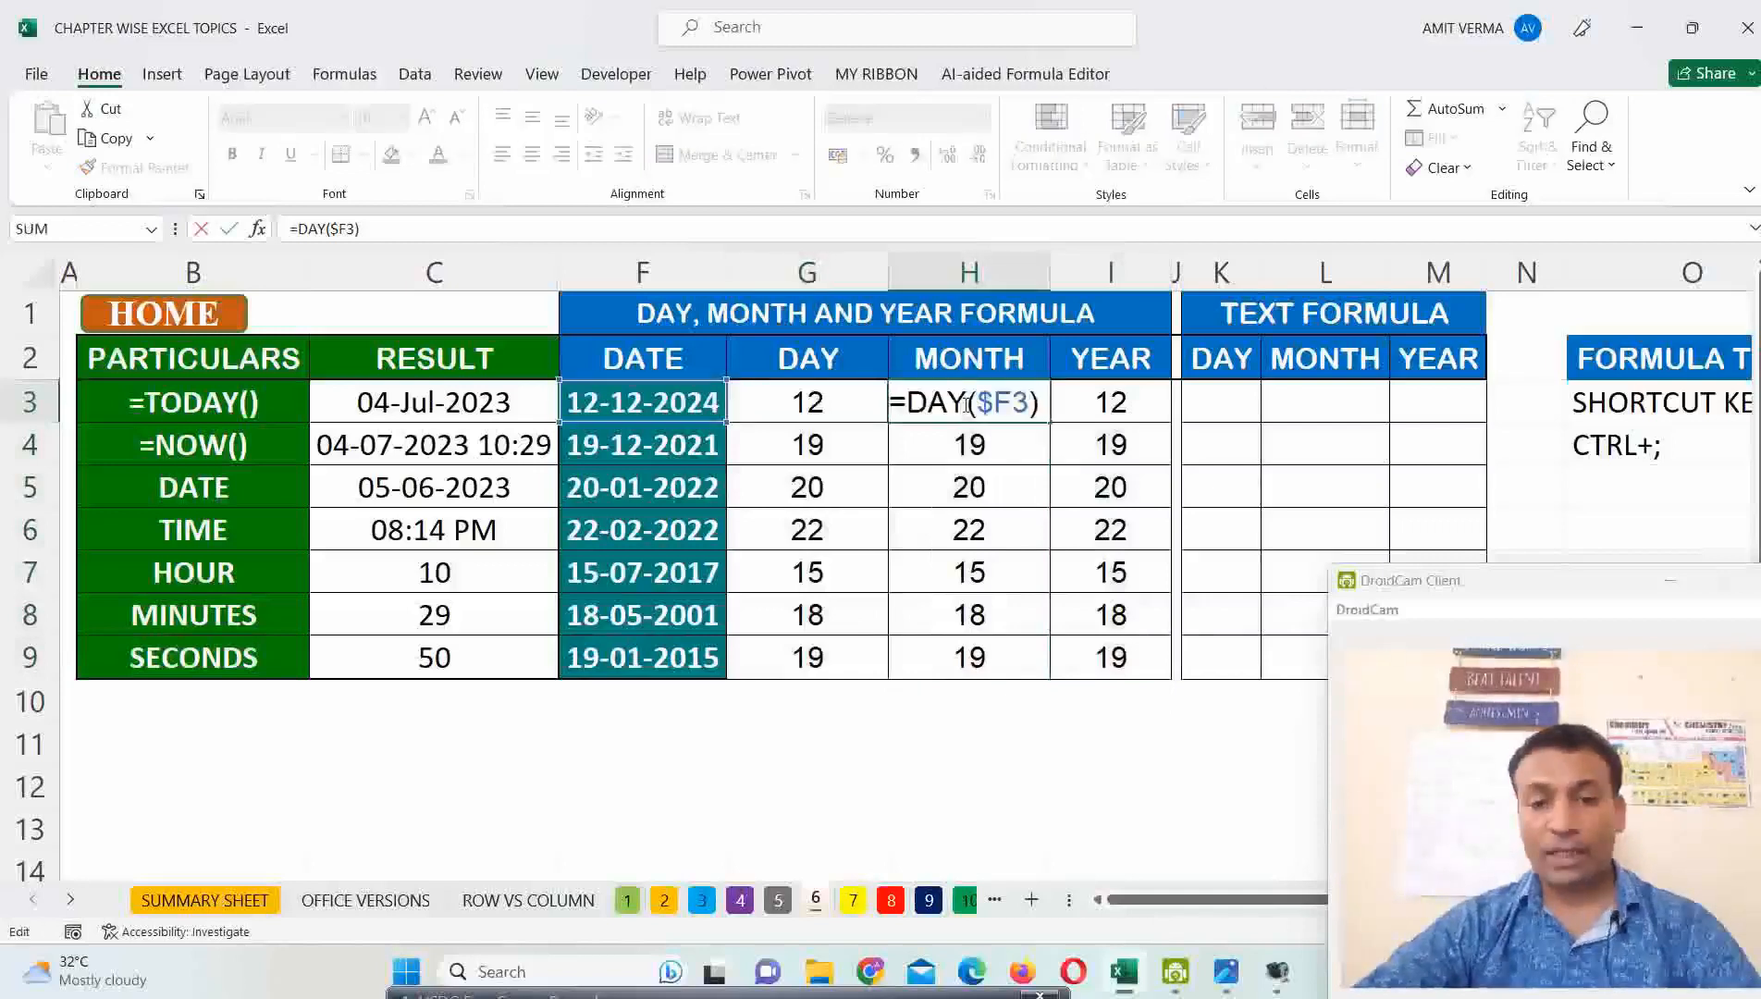
{"action": "left_click_drag", "start_coordinate": [966, 404], "coordinate": [907, 404]}
{"action": "type", "text": "M"}
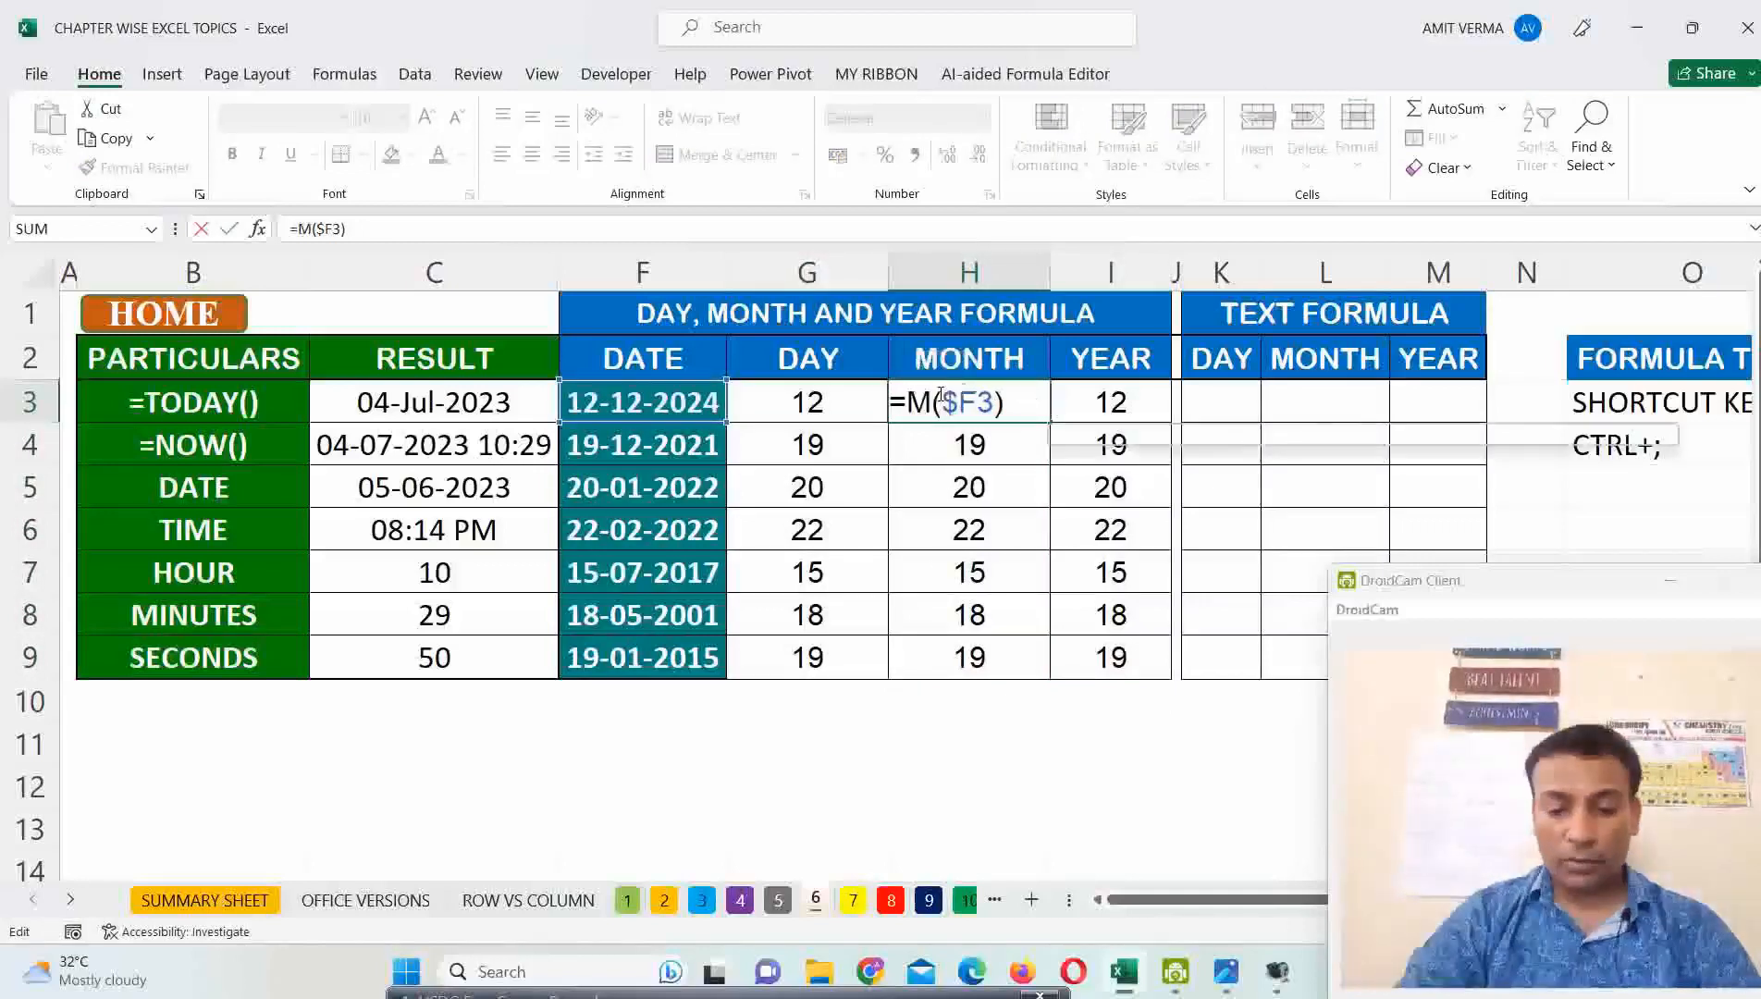
{"action": "type", "text": "ONT"}
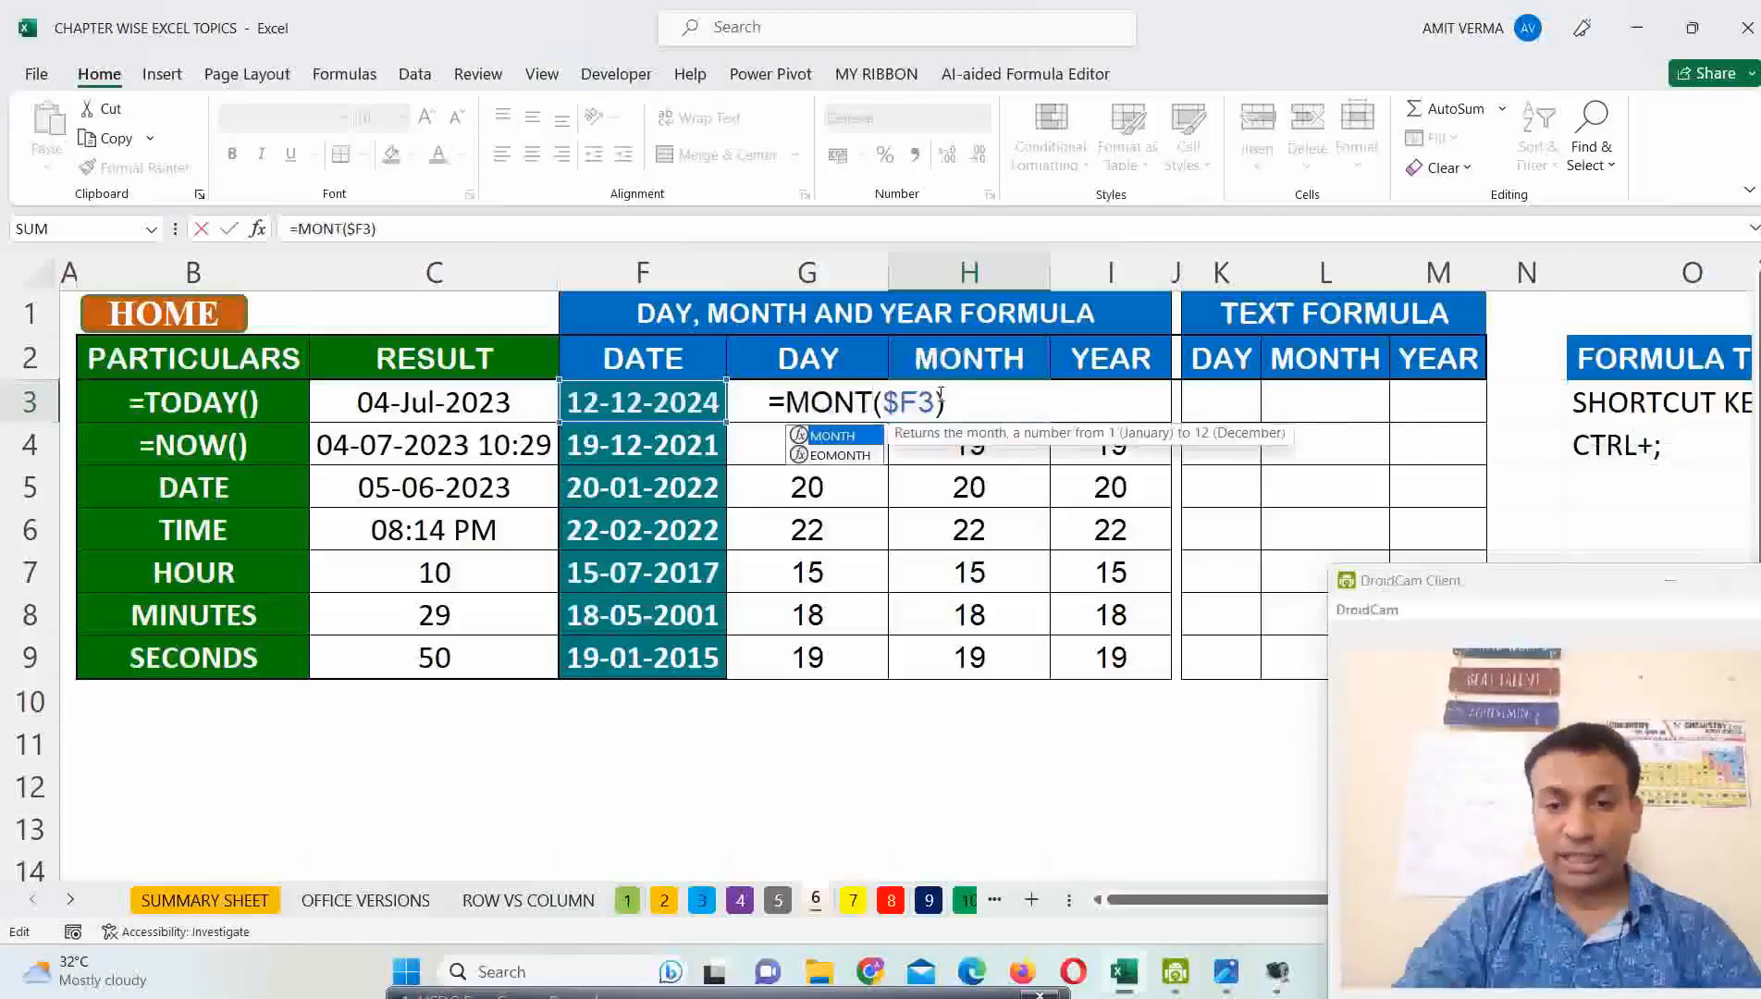
{"action": "type", "text": "H"}
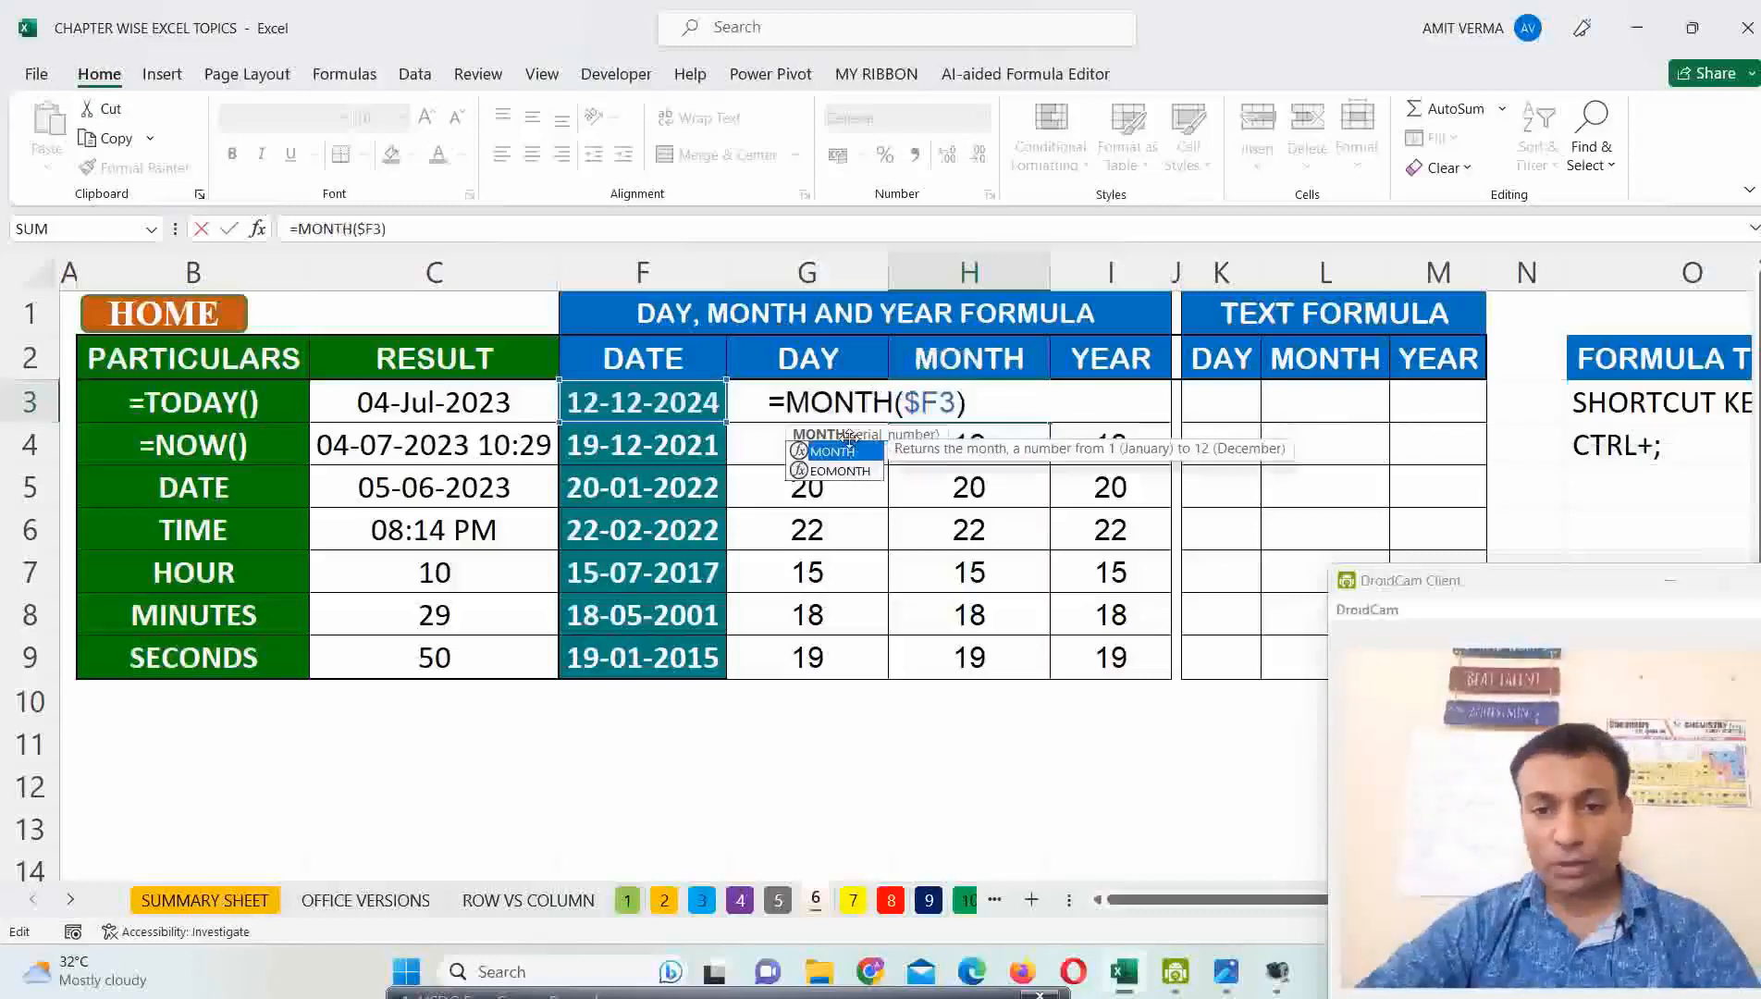
{"action": "key", "text": "Return"}
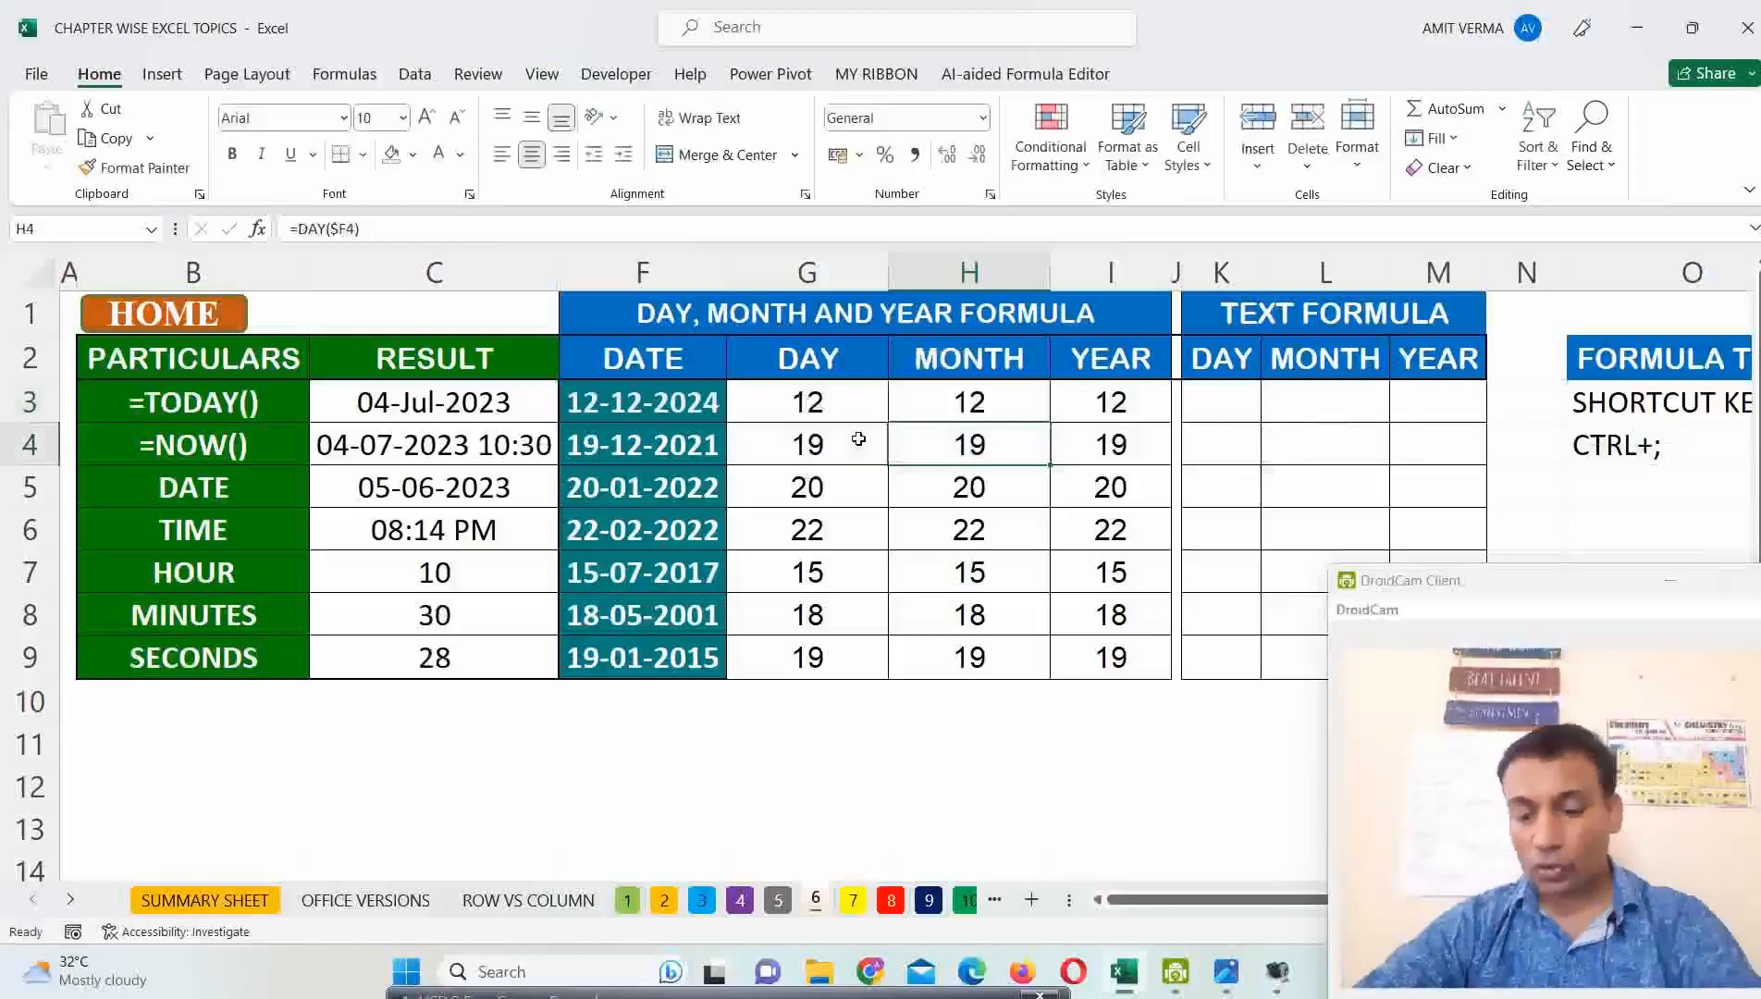
Change the date in F3 to 12-11-2024 to test the month formula in H3.
{"action": "left_click", "coordinate": [1006, 407]}
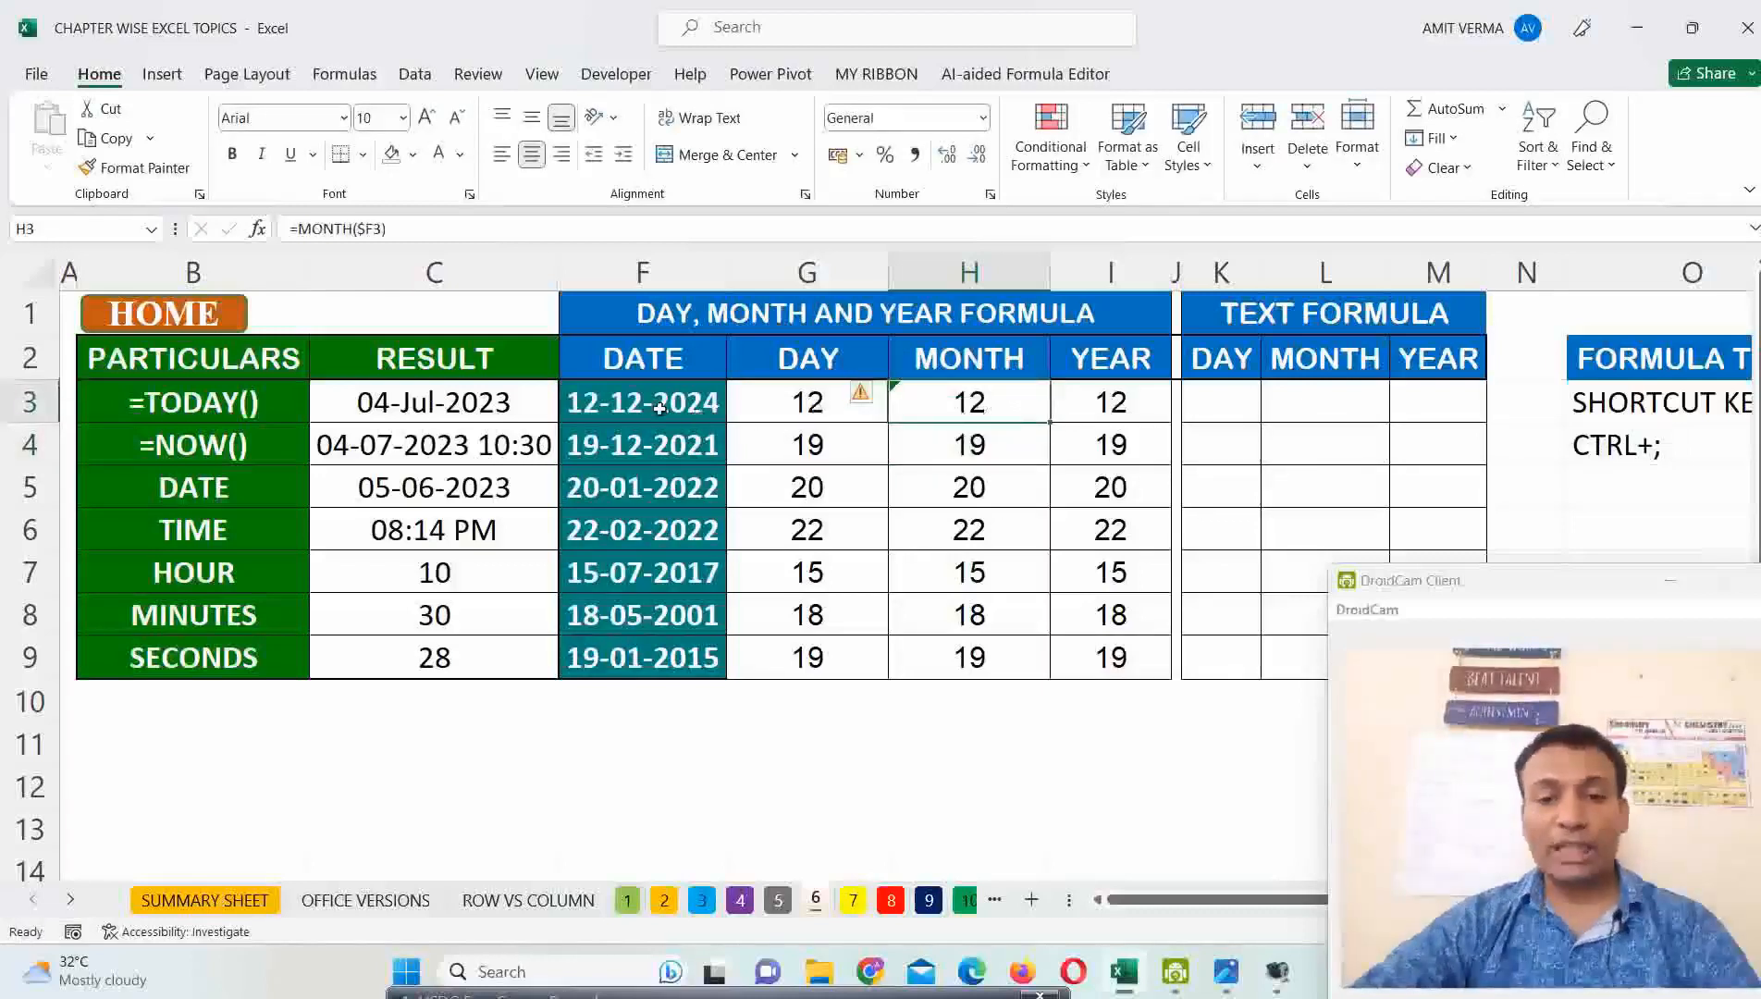
{"action": "left_click", "coordinate": [628, 407]}
{"action": "double_click", "coordinate": [631, 405]}
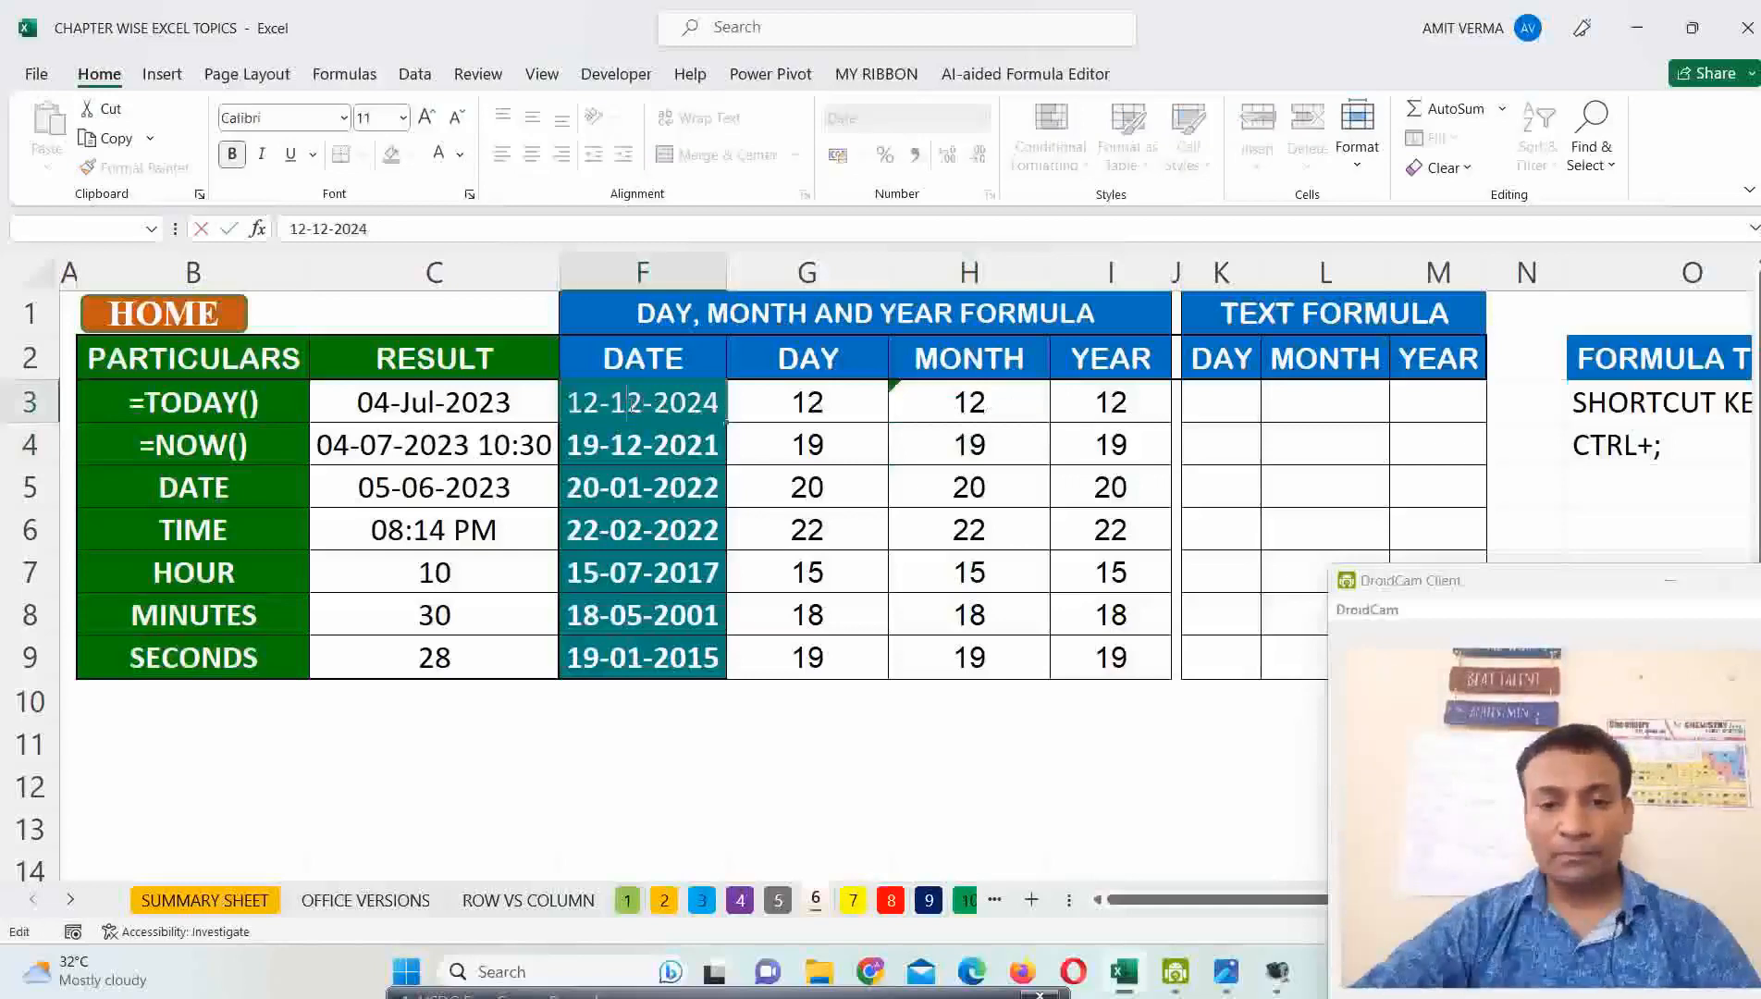
{"action": "double_click", "coordinate": [619, 405]}
{"action": "type", "text": "111"}
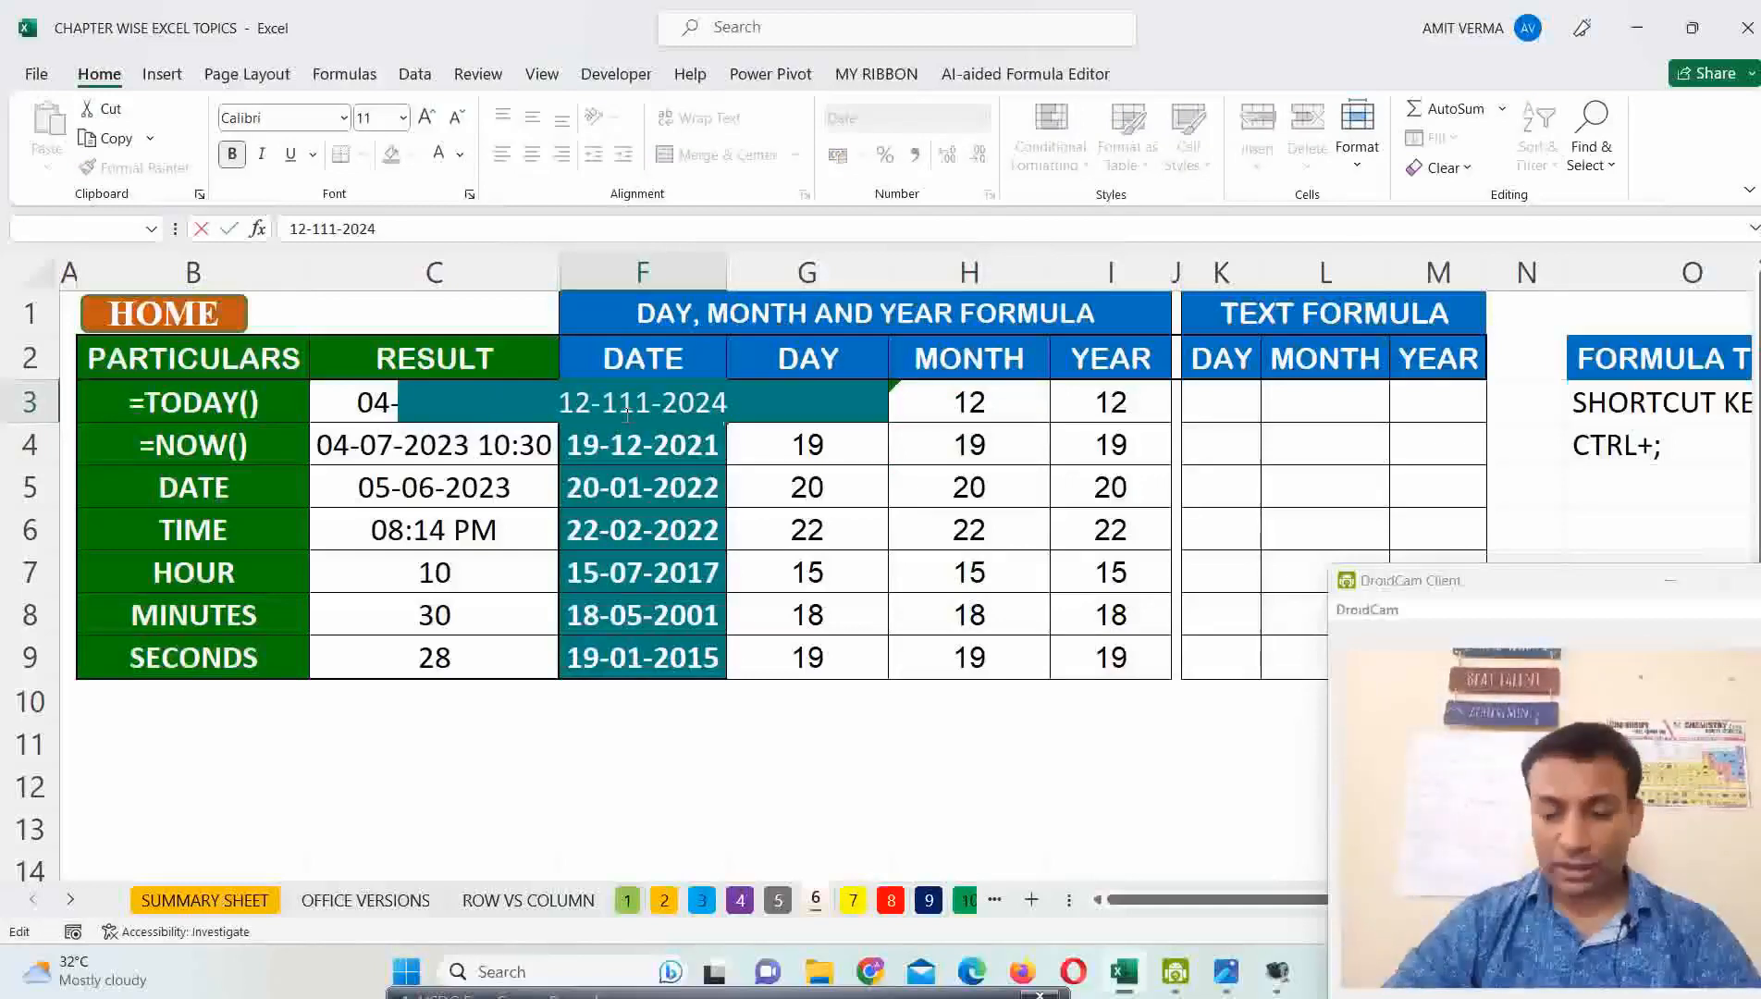
{"action": "key", "text": "Delete"}
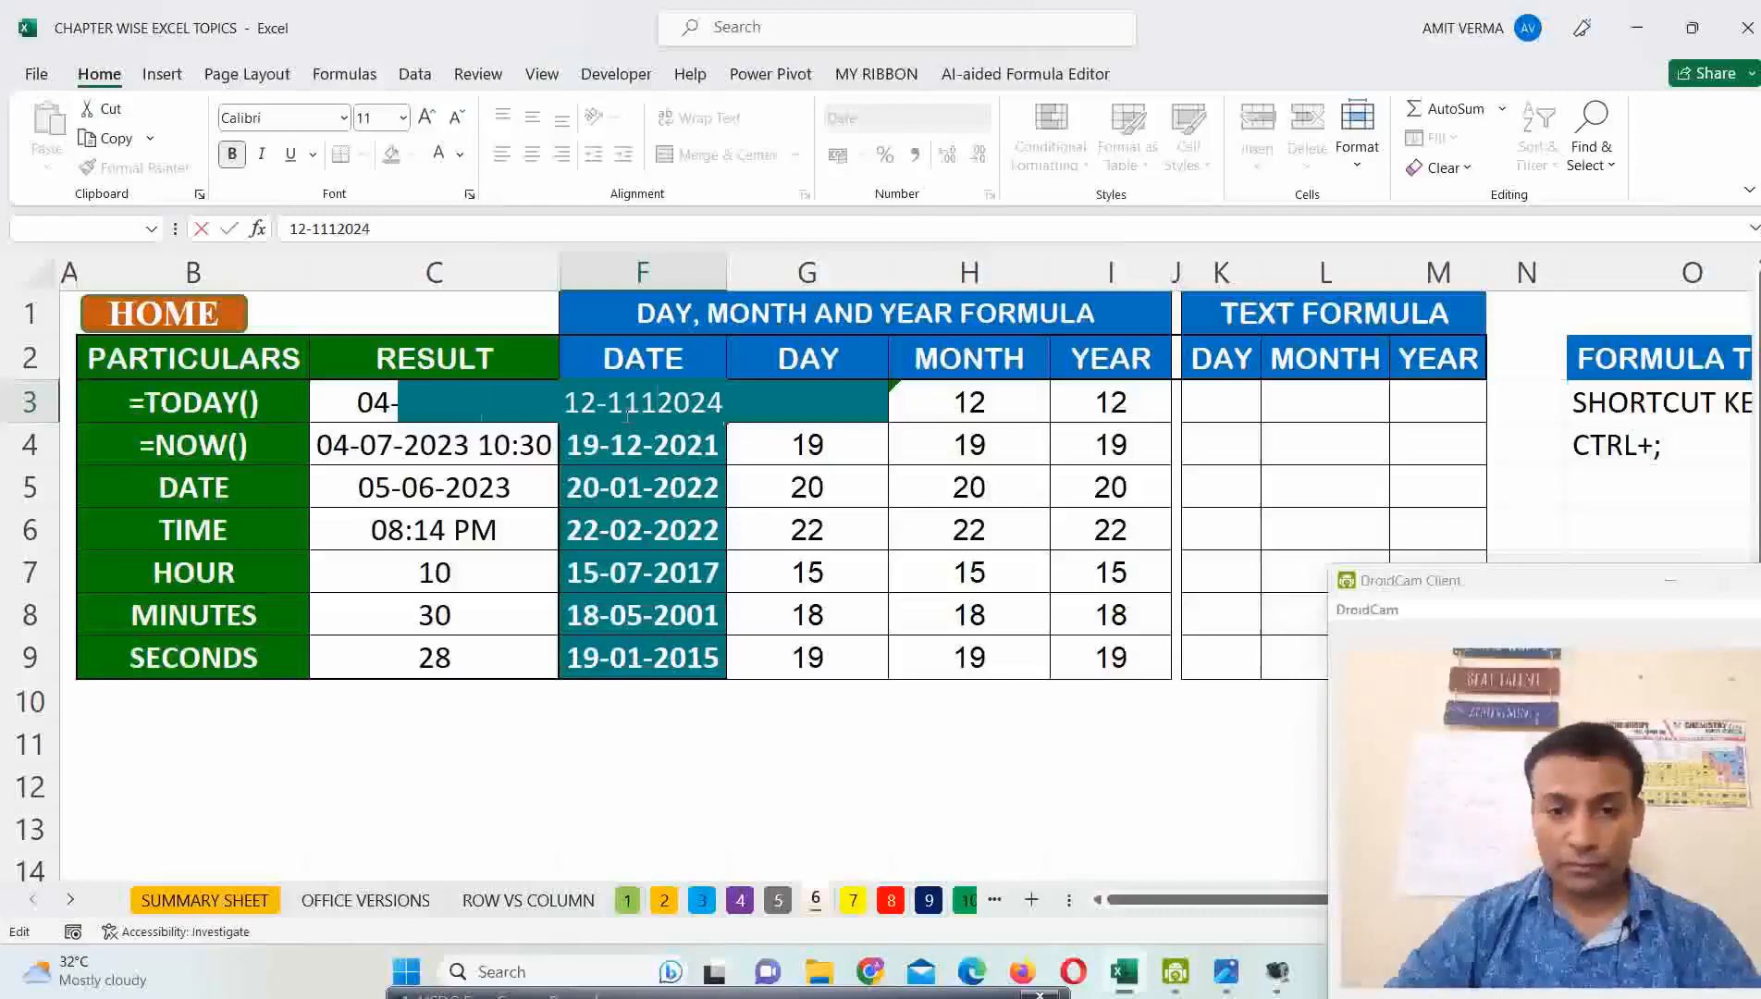
{"action": "key", "text": "BackSpace"}
{"action": "type", "text": "-"}
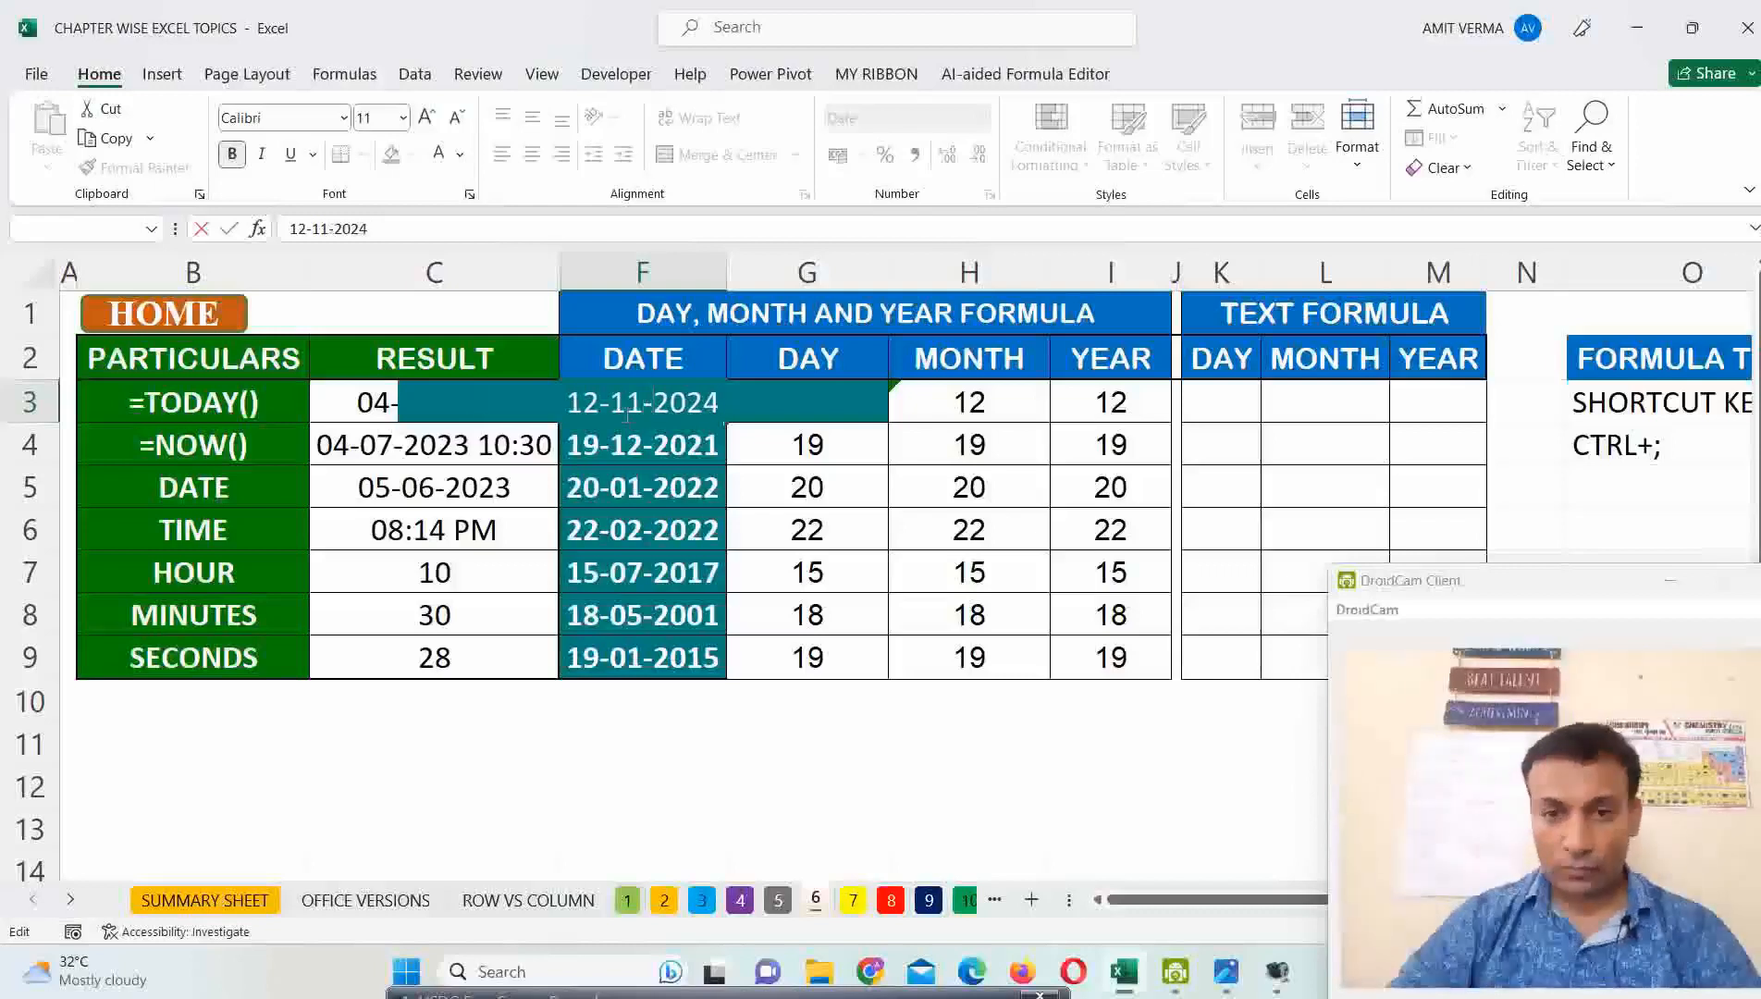
{"action": "key", "text": "Return"}
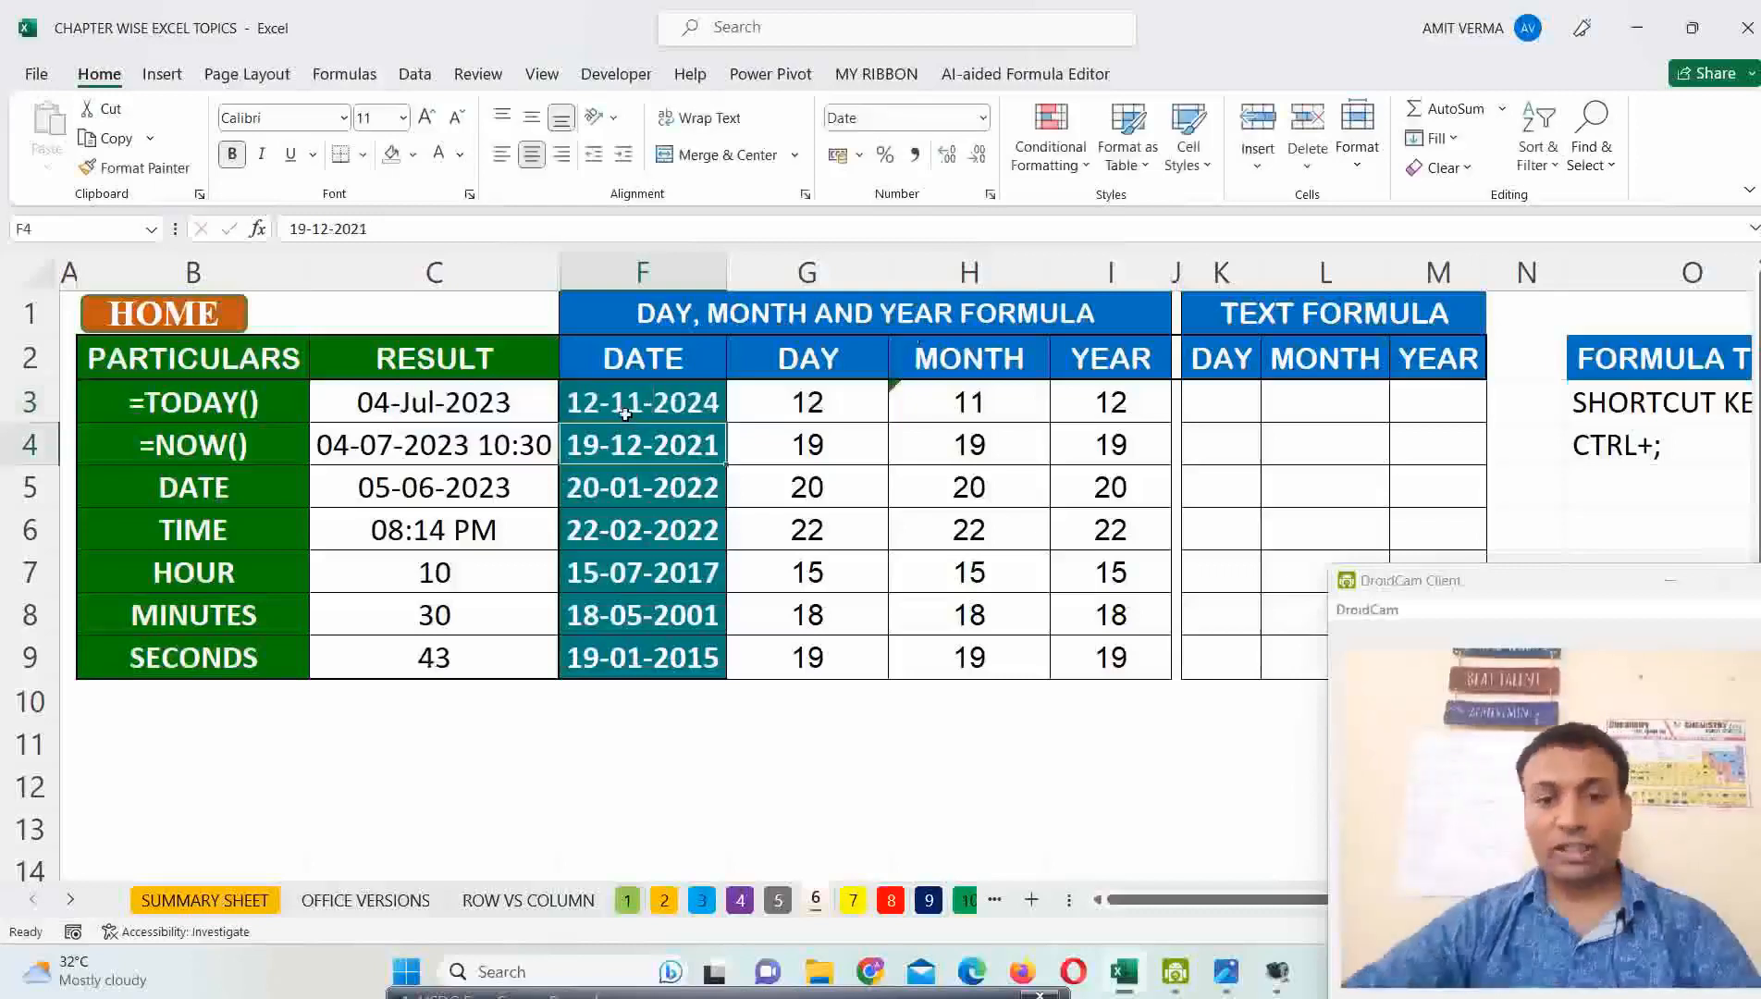
Examine the MONTH formula in H3 and its column-locked reference to the date in F3, without changing it.
{"action": "left_click", "coordinate": [1028, 399]}
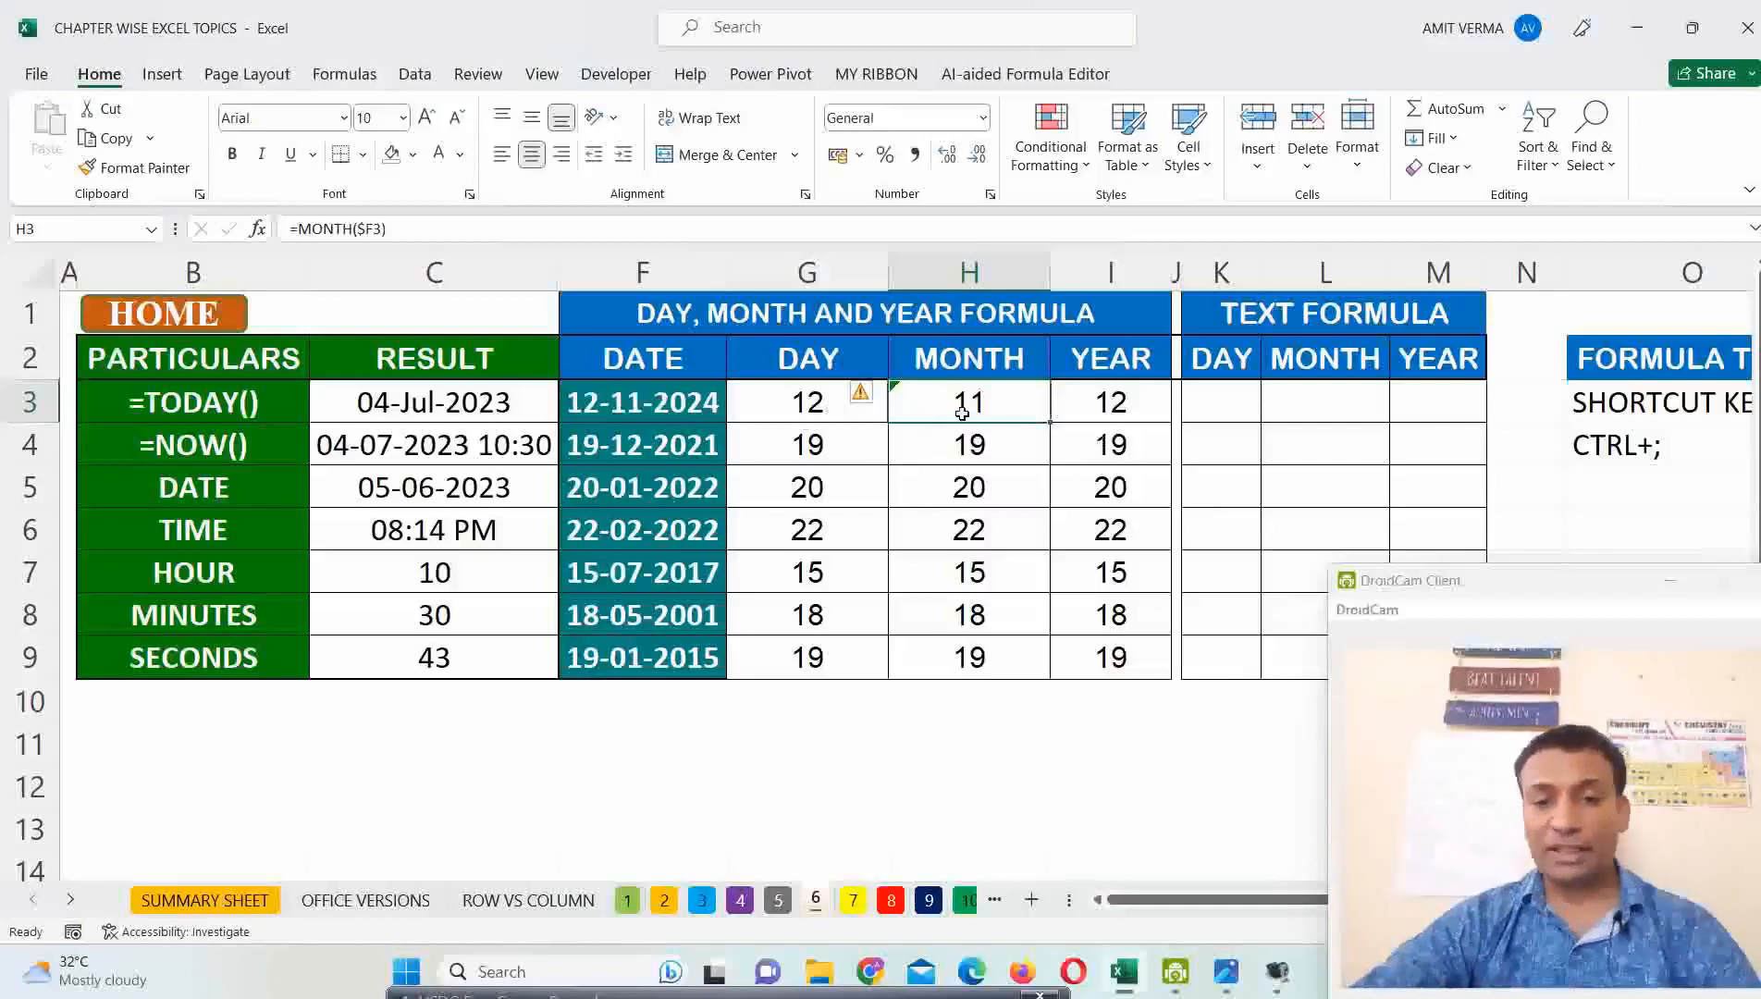
{"action": "double_click", "coordinate": [989, 408]}
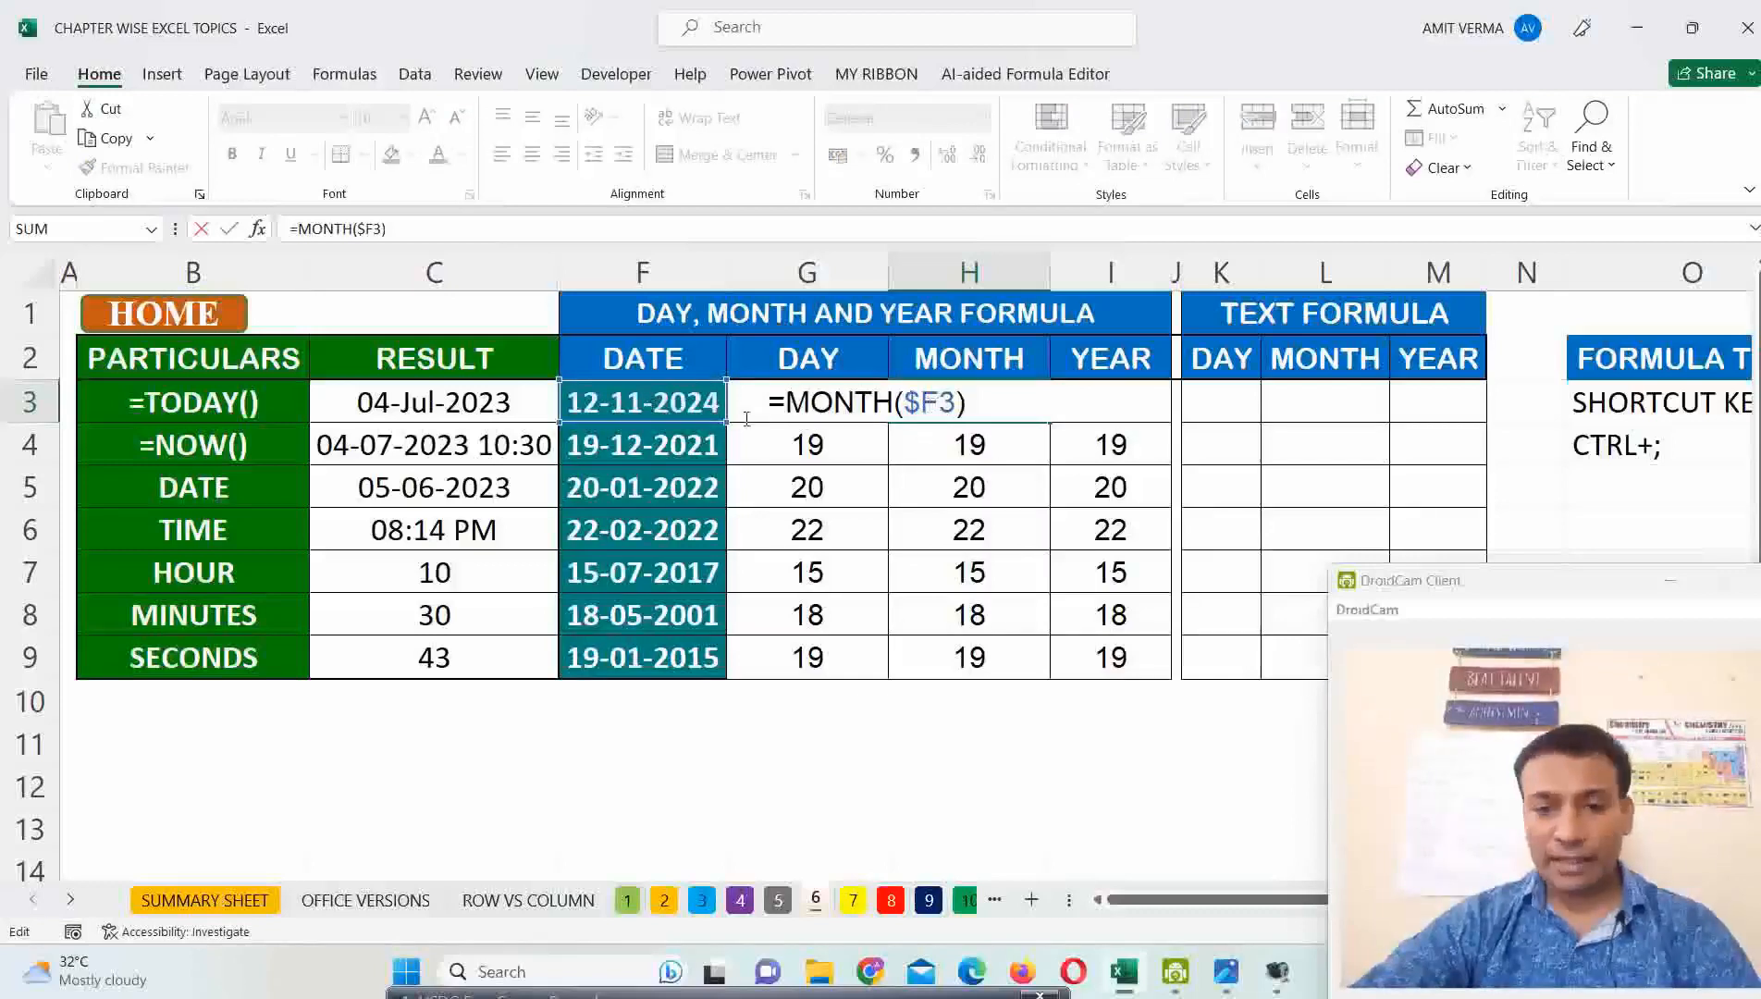
{"action": "left_click", "coordinate": [642, 276]}
{"action": "left_click", "coordinate": [658, 400]}
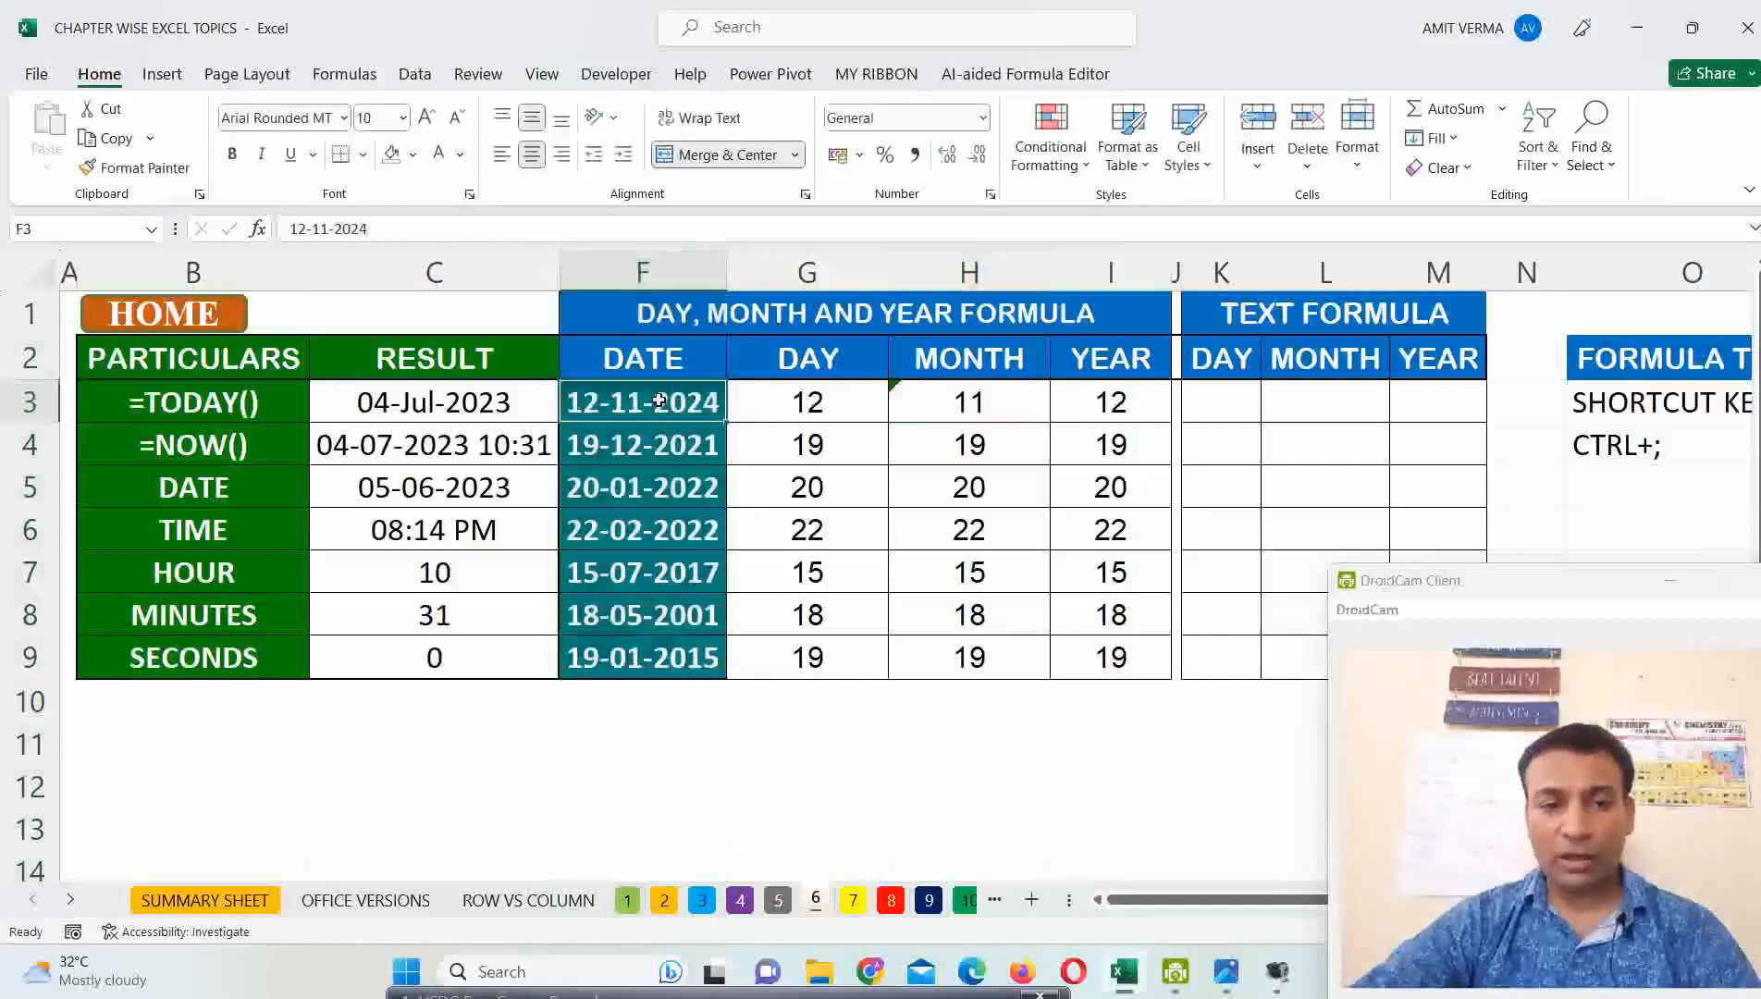
{"action": "left_click", "coordinate": [991, 405]}
{"action": "double_click", "coordinate": [994, 412]}
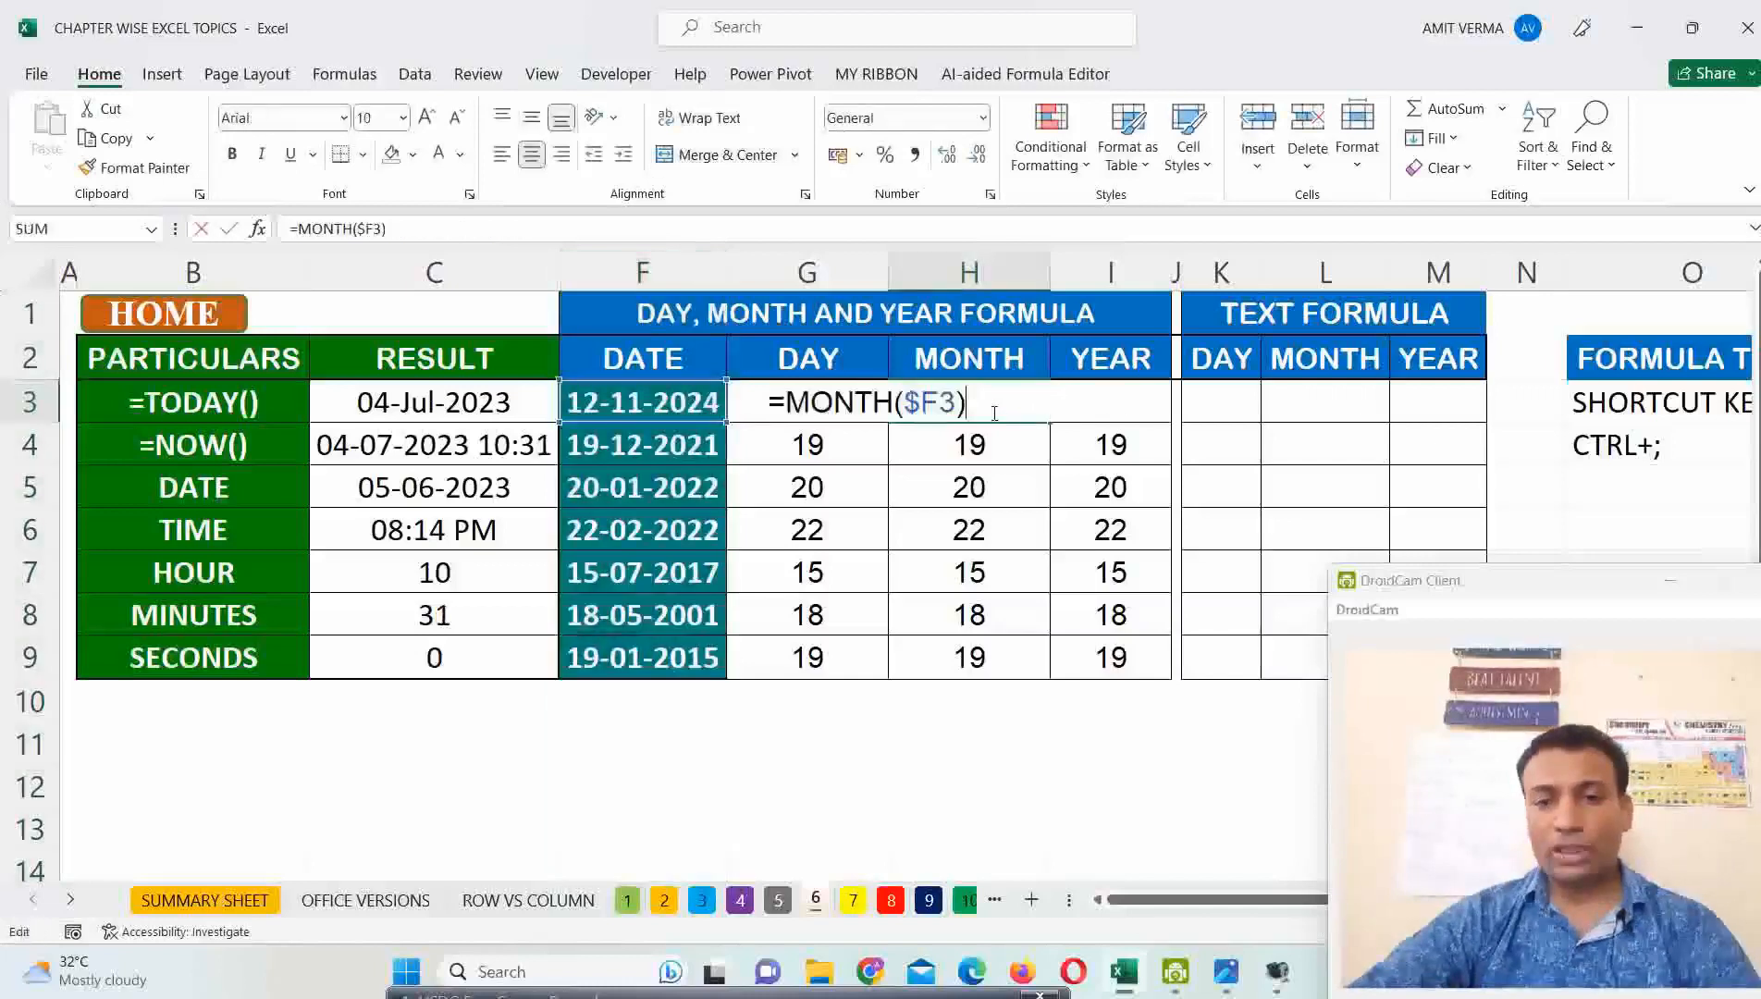
{"action": "key", "text": "Return"}
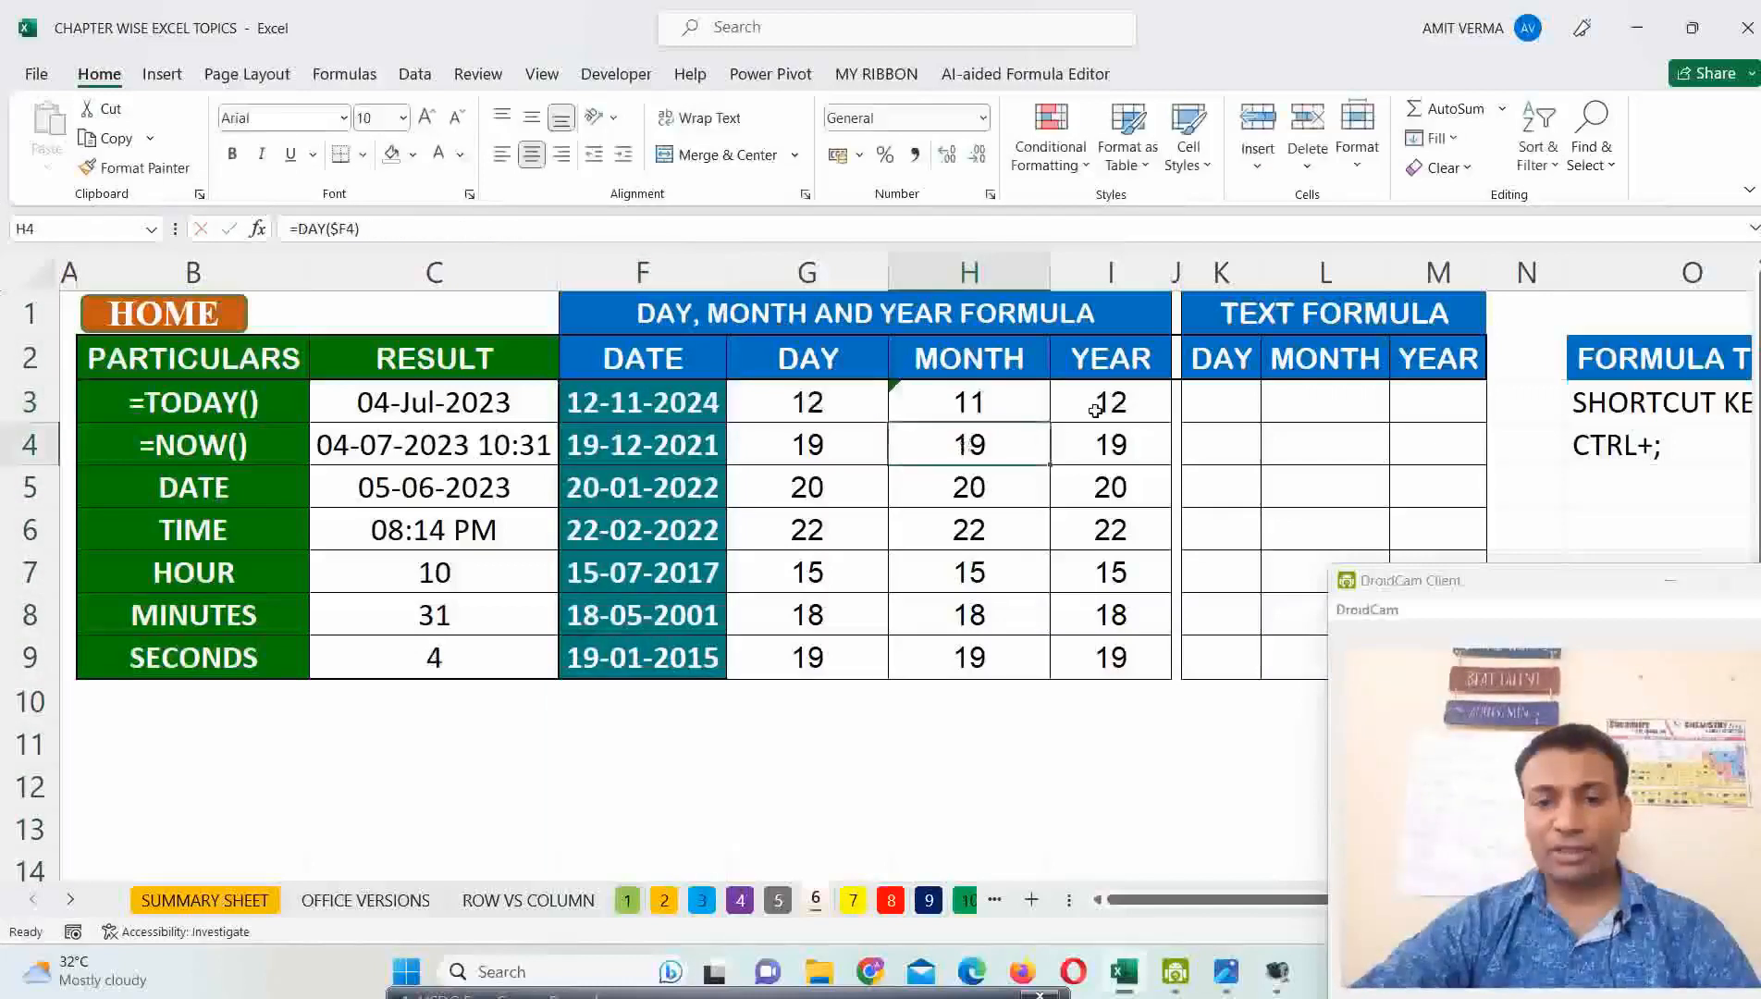
Replace the DAY function in I3 with YEAR, making the formula =YEAR($F3).
{"action": "left_click", "coordinate": [1117, 407]}
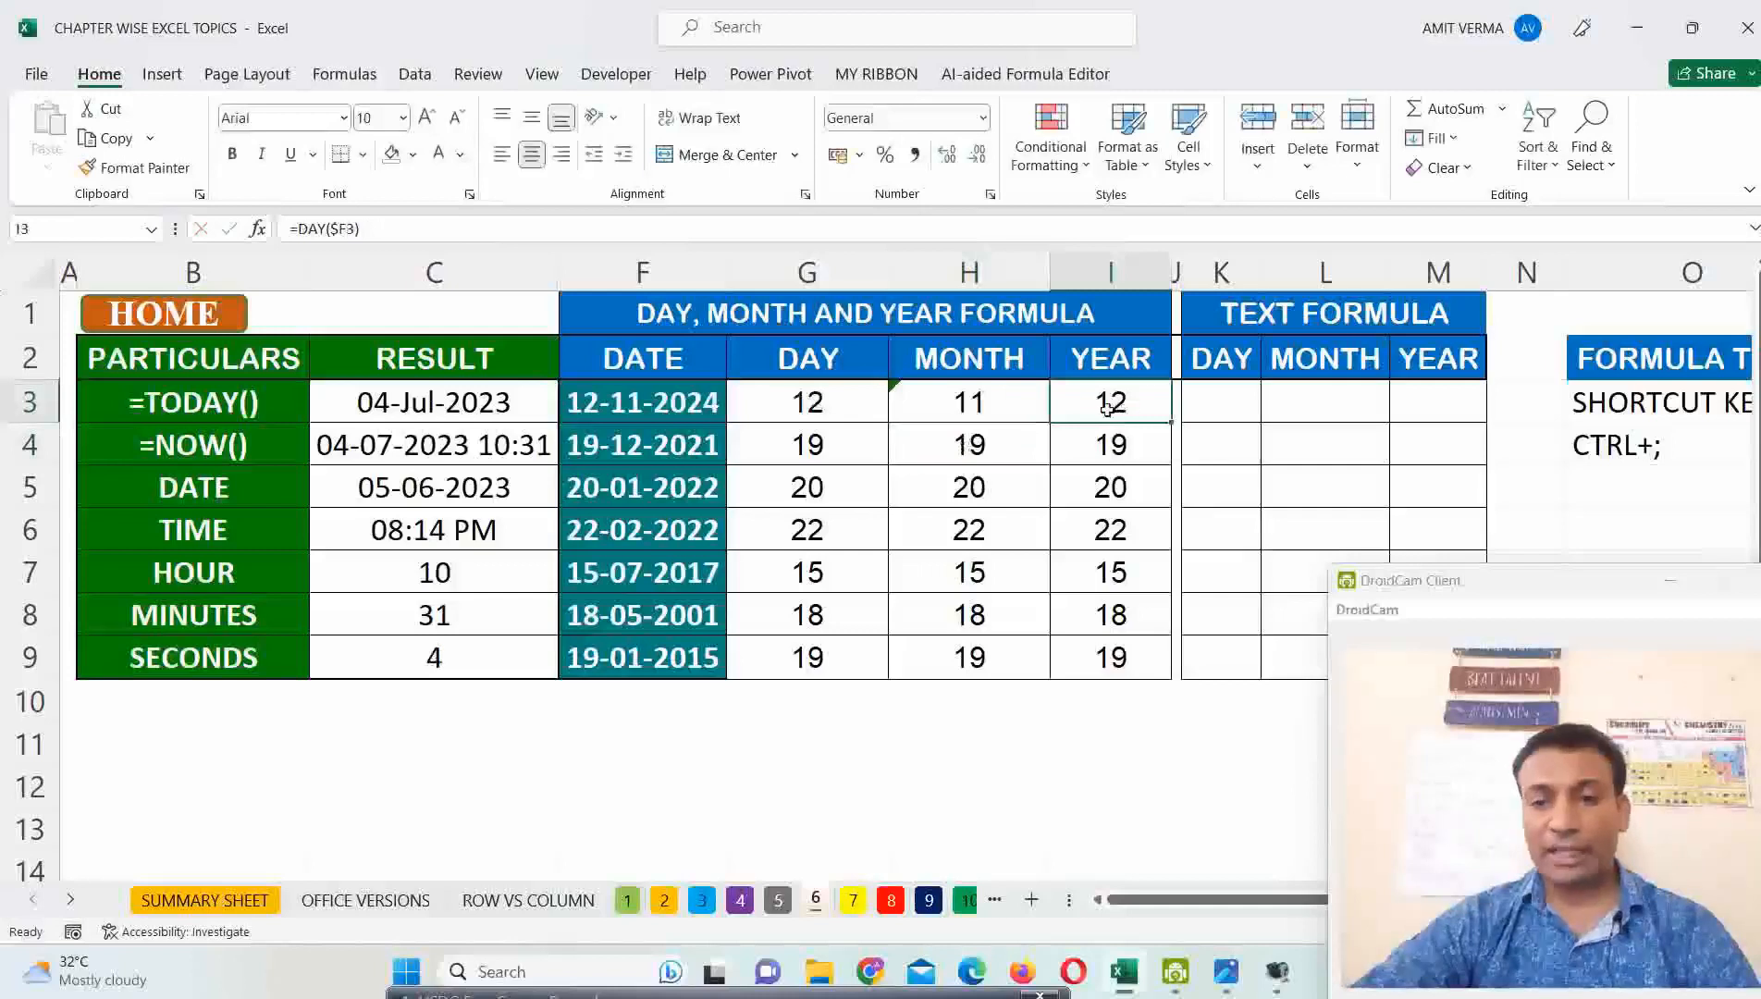
{"action": "double_click", "coordinate": [1107, 409]}
{"action": "left_click_drag", "start_coordinate": [1035, 405], "coordinate": [980, 405]}
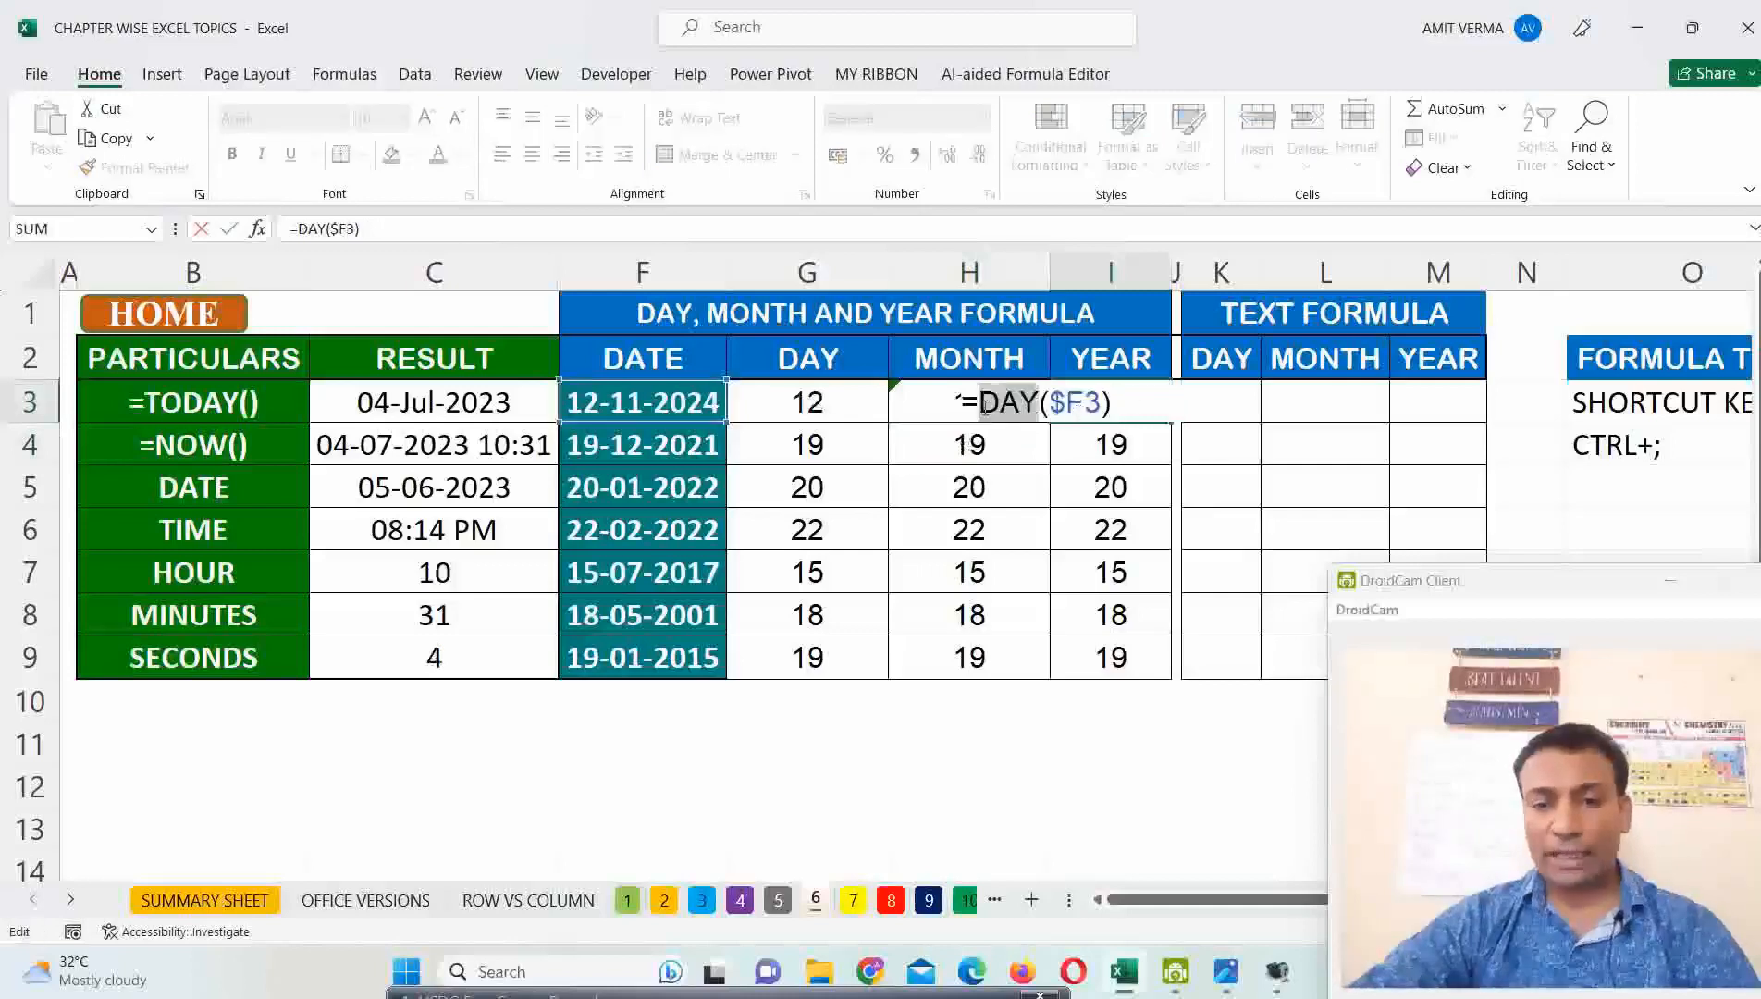
{"action": "type", "text": "YEAR"}
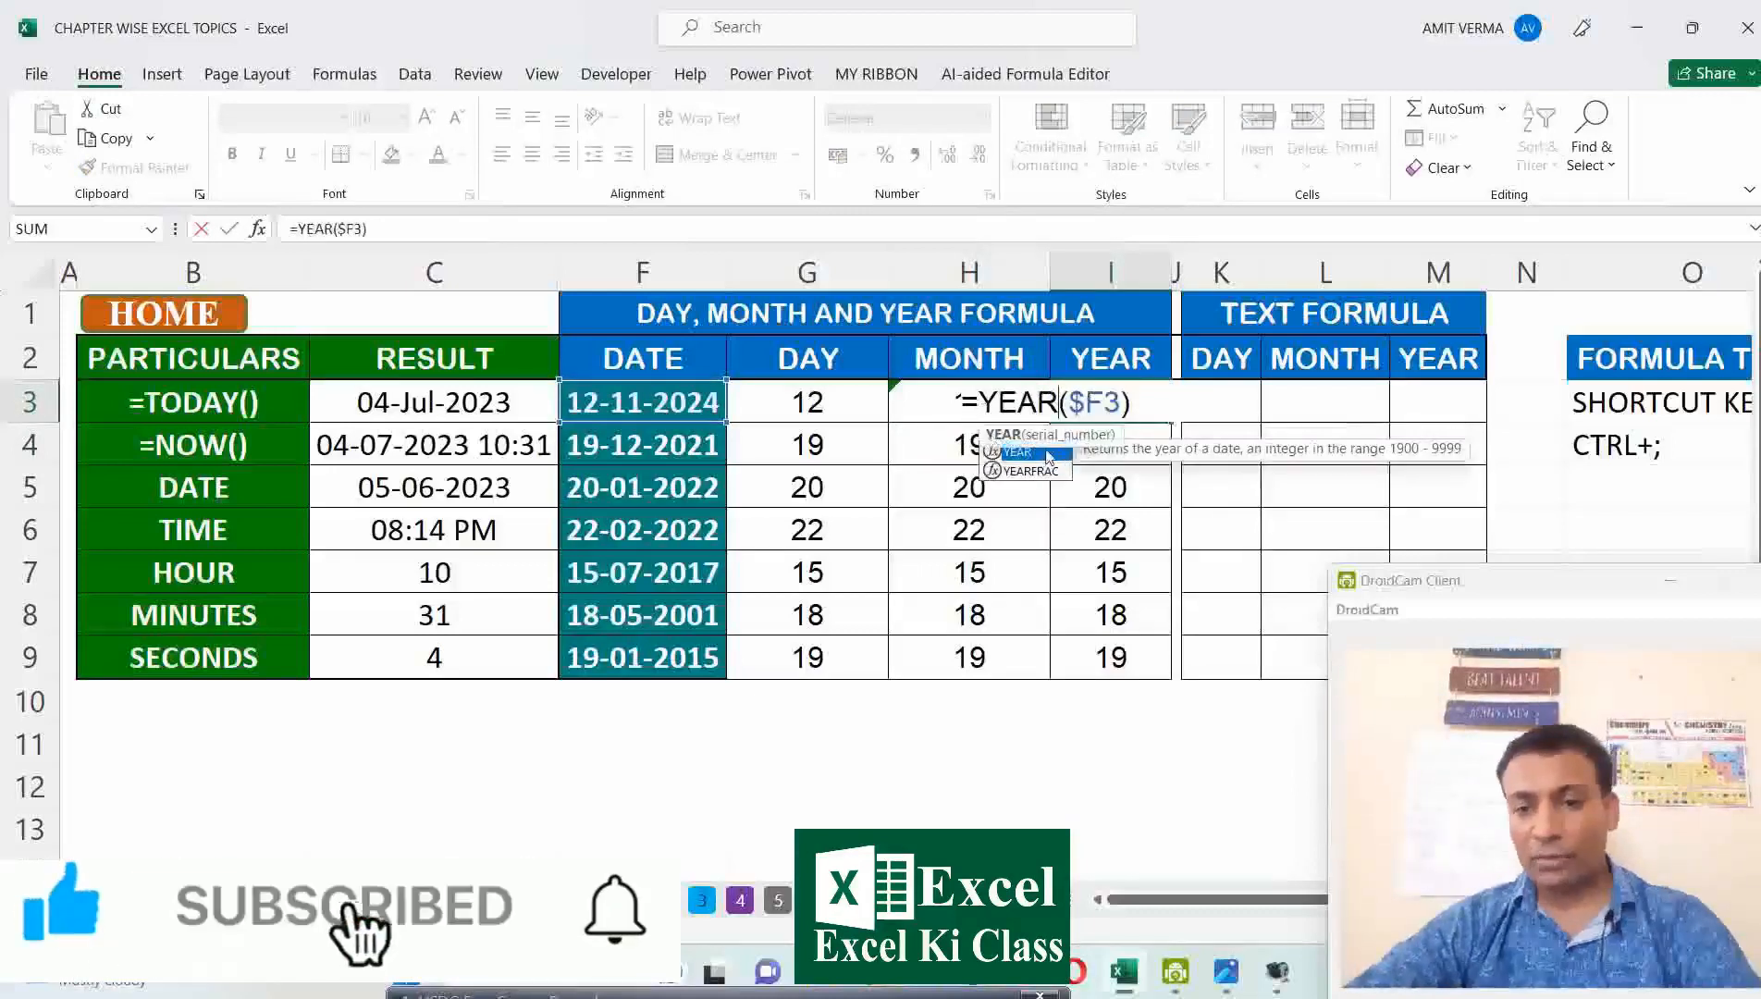
{"action": "key", "text": "Return"}
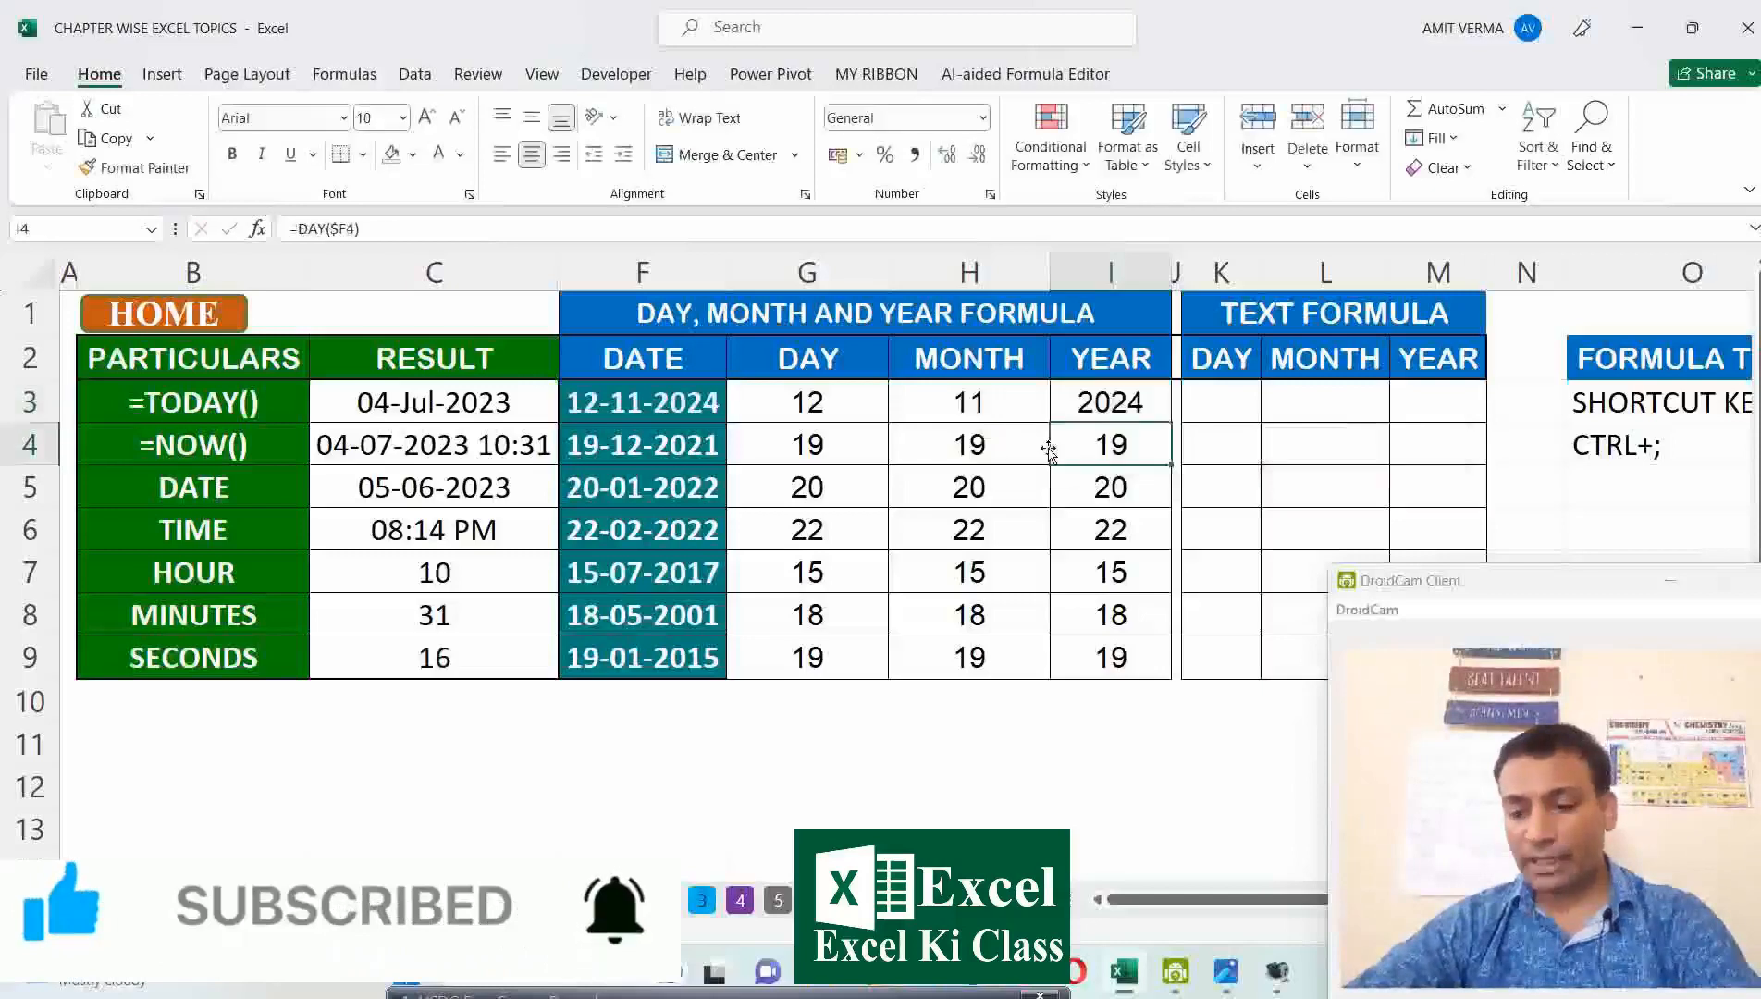
{"action": "left_click", "coordinate": [1130, 413]}
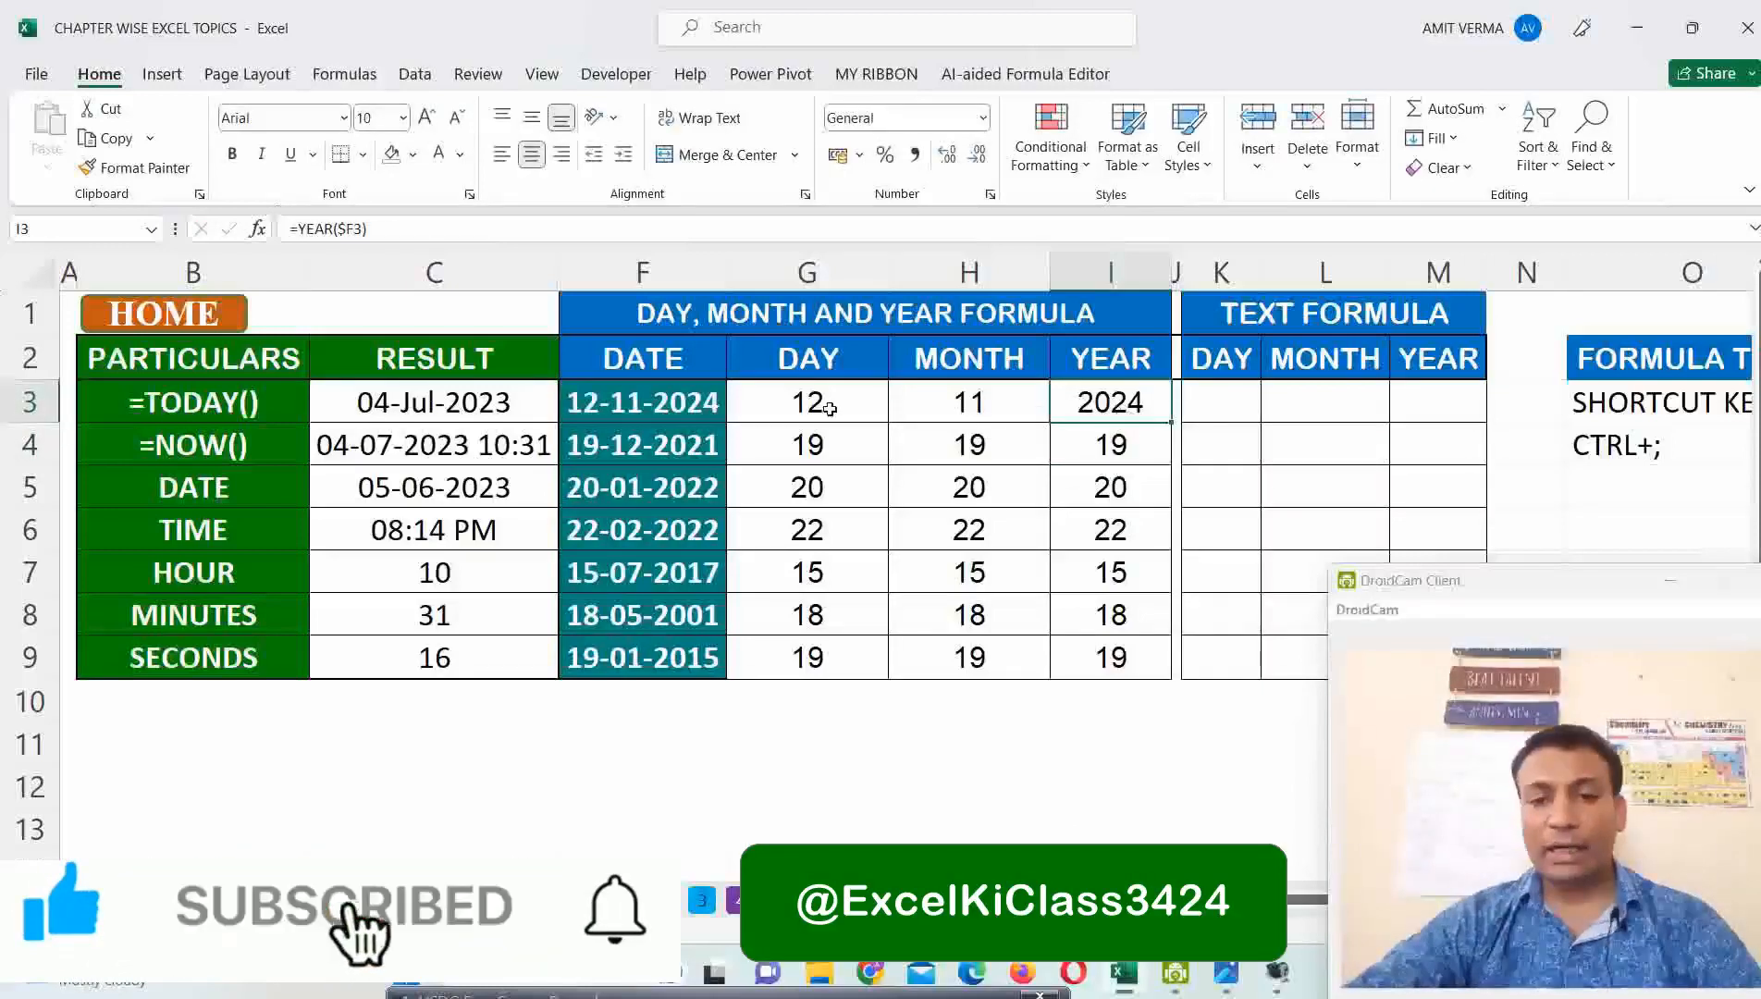
Fill the day, month and year formulas in G3:I3 down to row 9.
{"action": "left_click_drag", "start_coordinate": [814, 405], "coordinate": [1077, 654]}
{"action": "key", "text": "ctrl+d"}
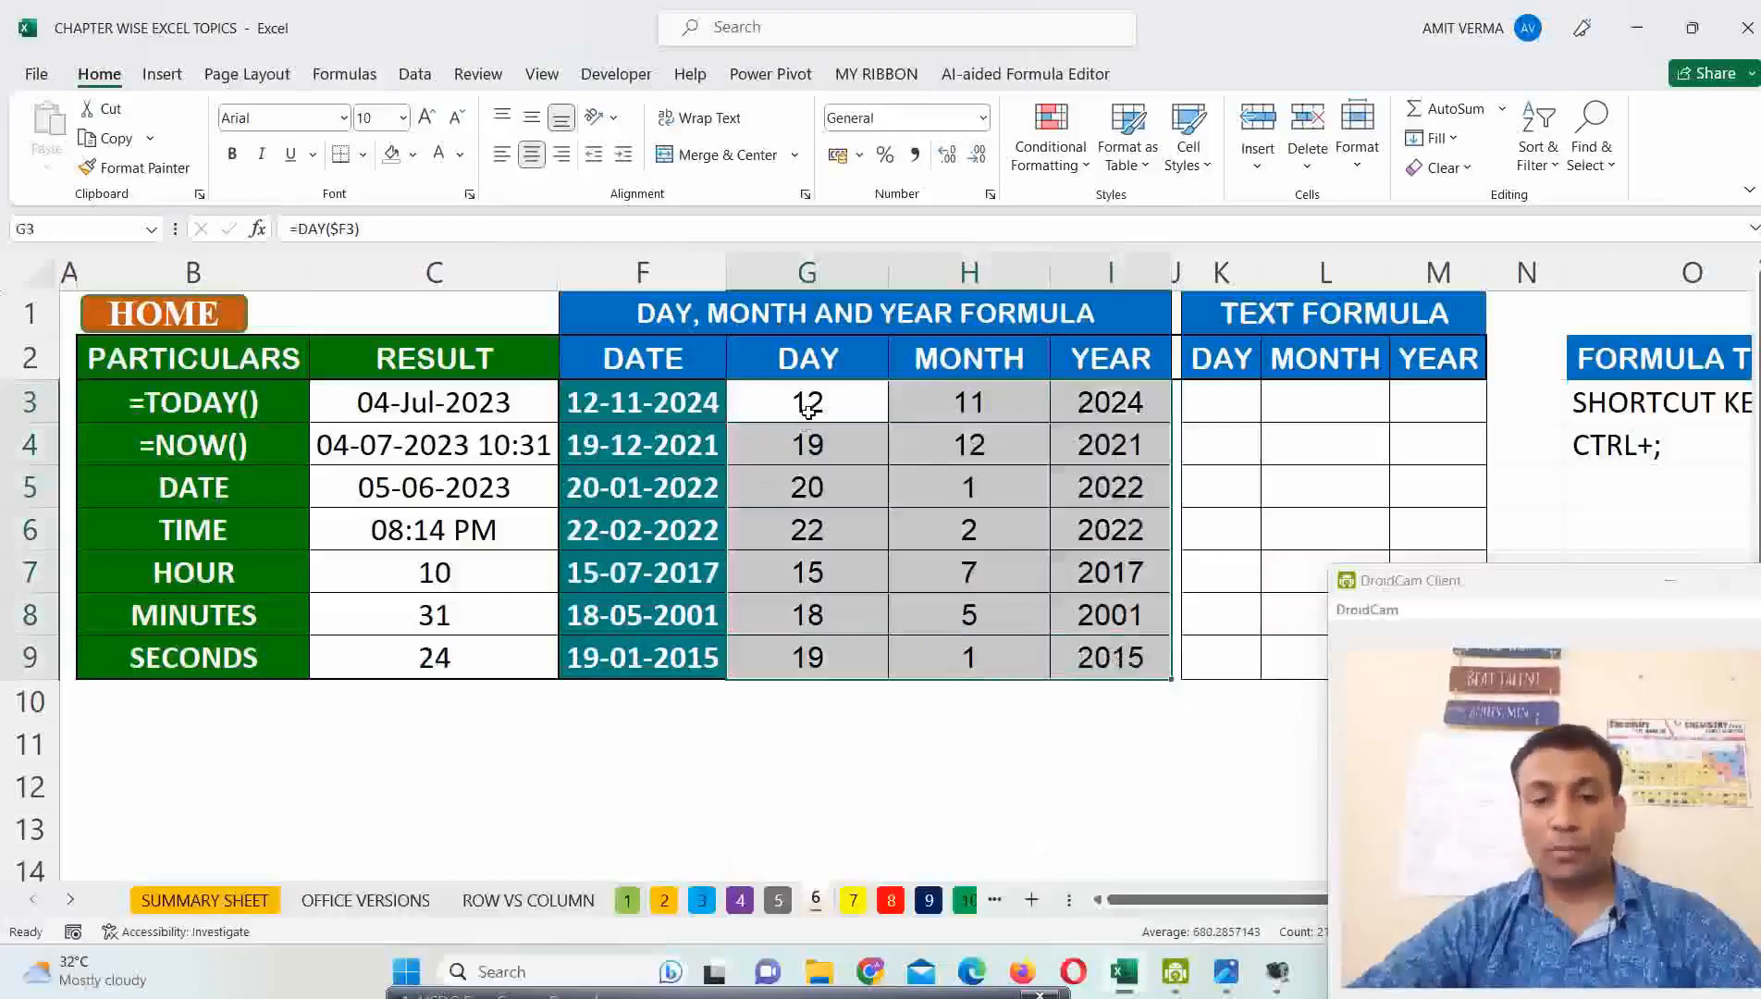
{"action": "left_click_drag", "start_coordinate": [806, 412], "coordinate": [1136, 662]}
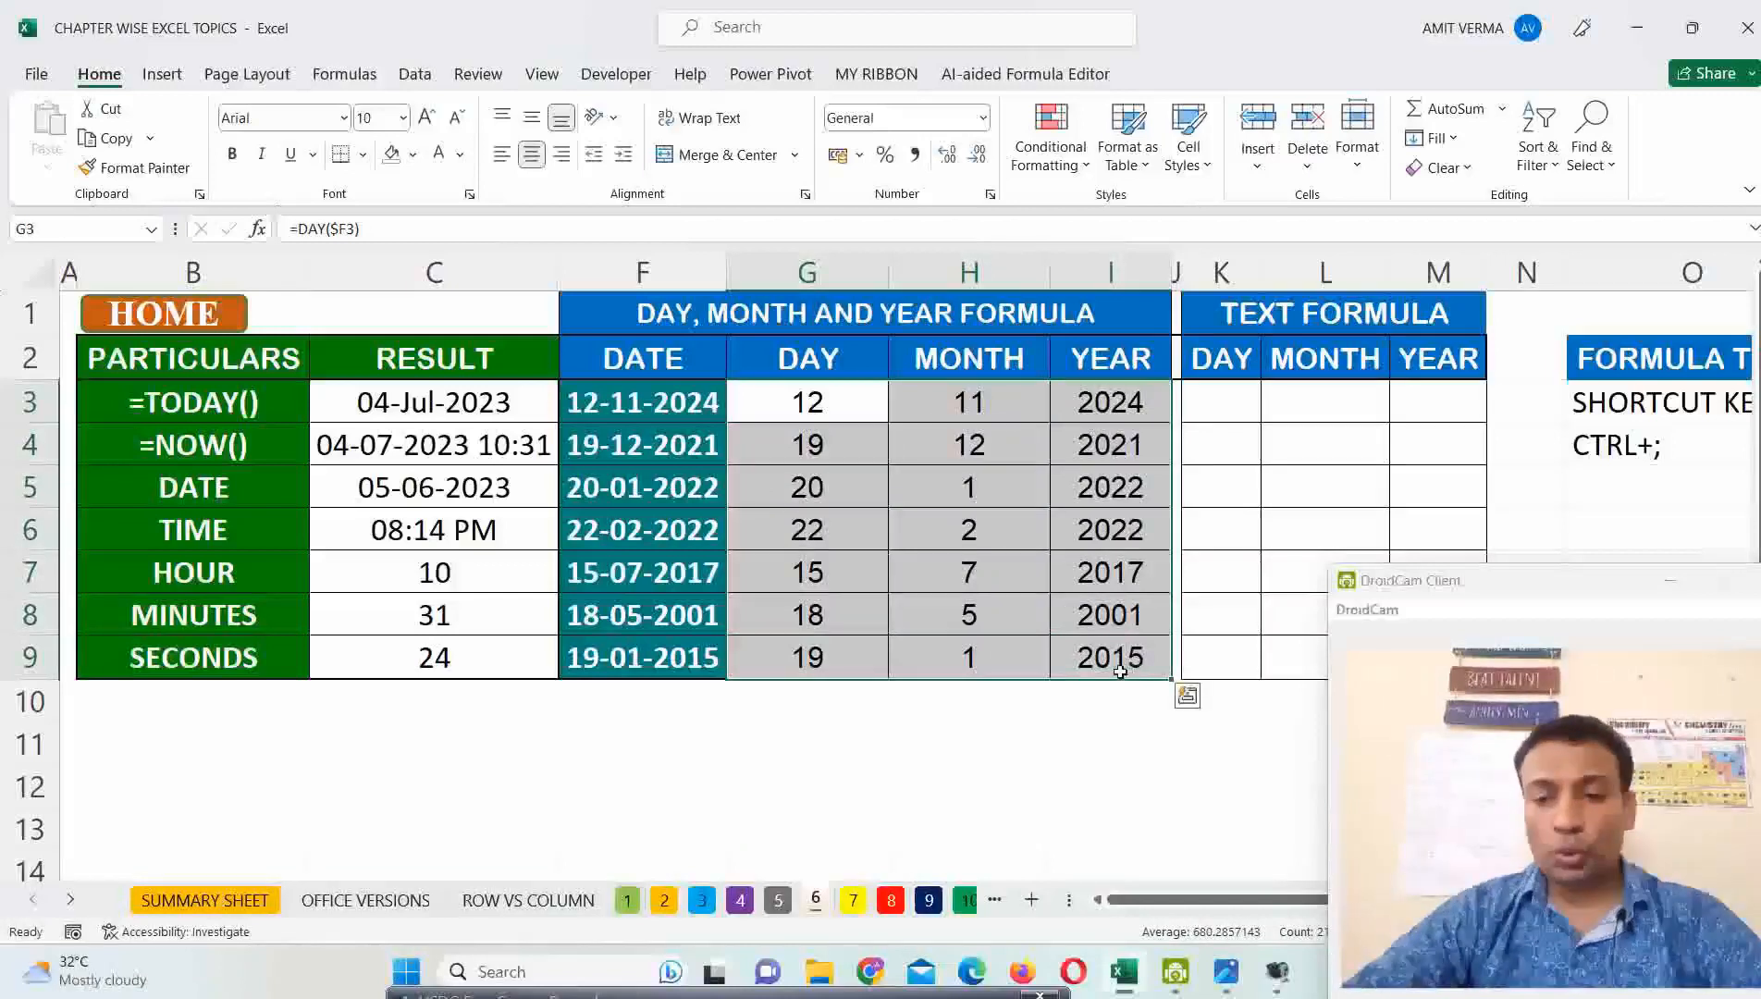
Examine how the column-locked reference in the DAY formulas in G3 and G9 follows the dates in F3:F9, without changing them.
{"action": "double_click", "coordinate": [842, 405]}
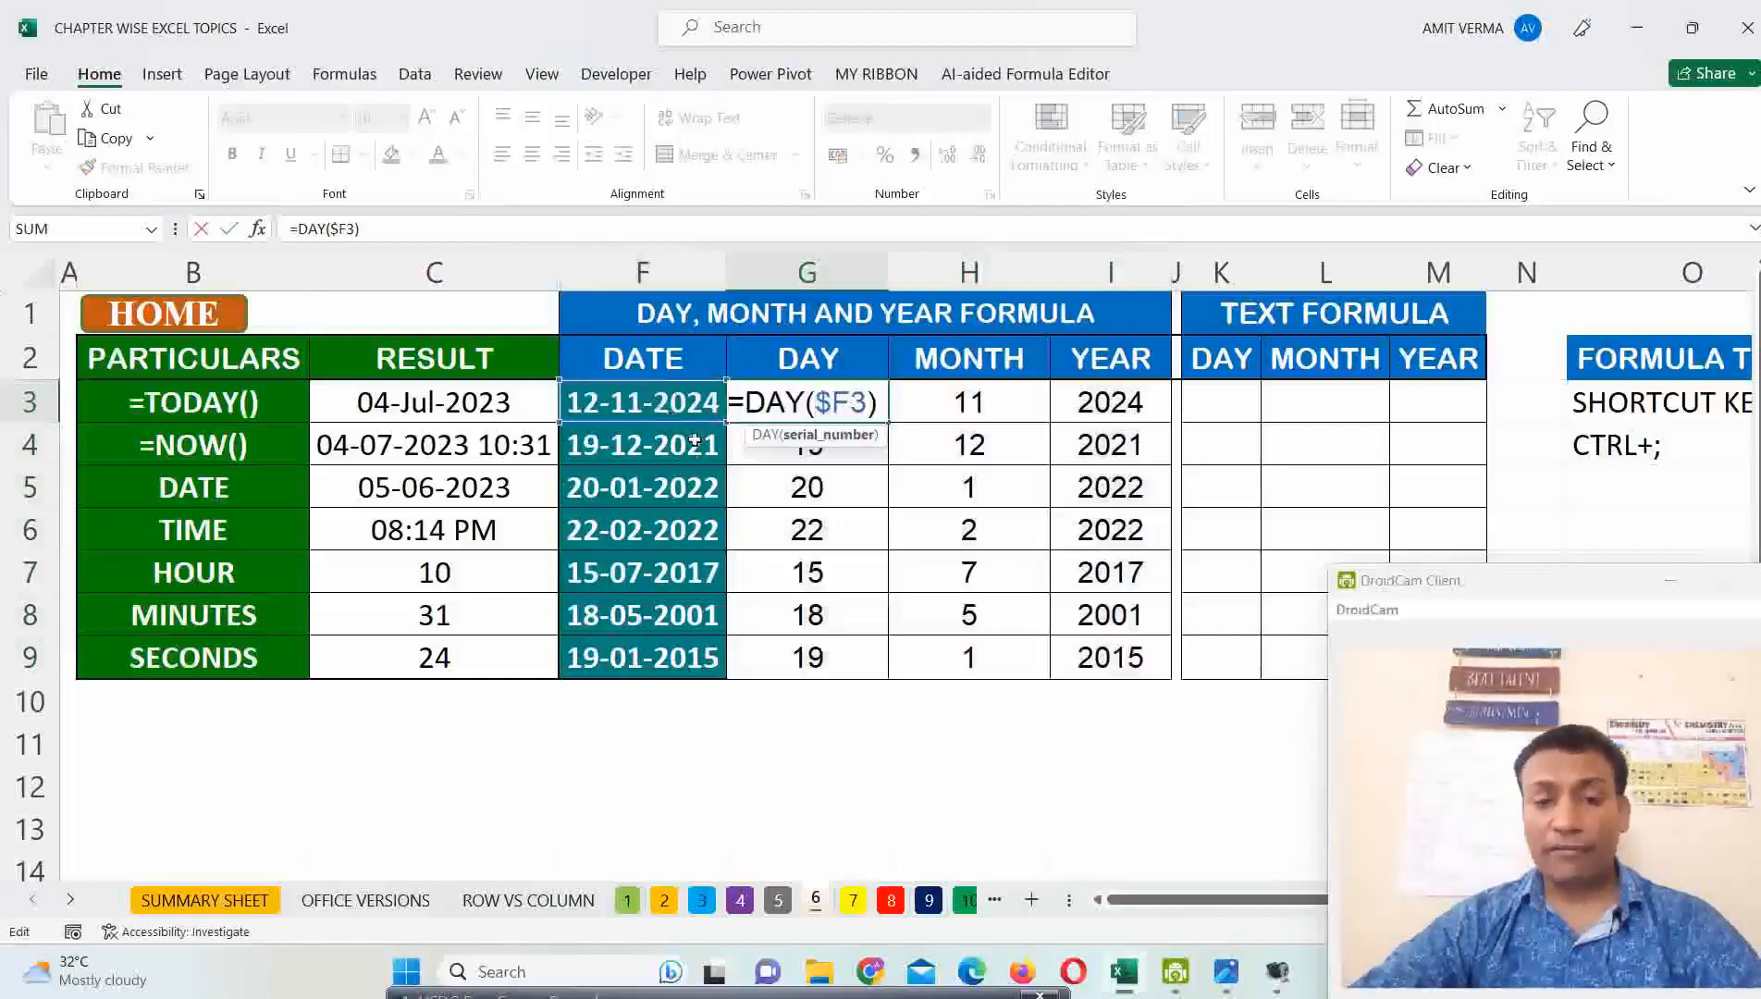
{"action": "key", "text": "Return"}
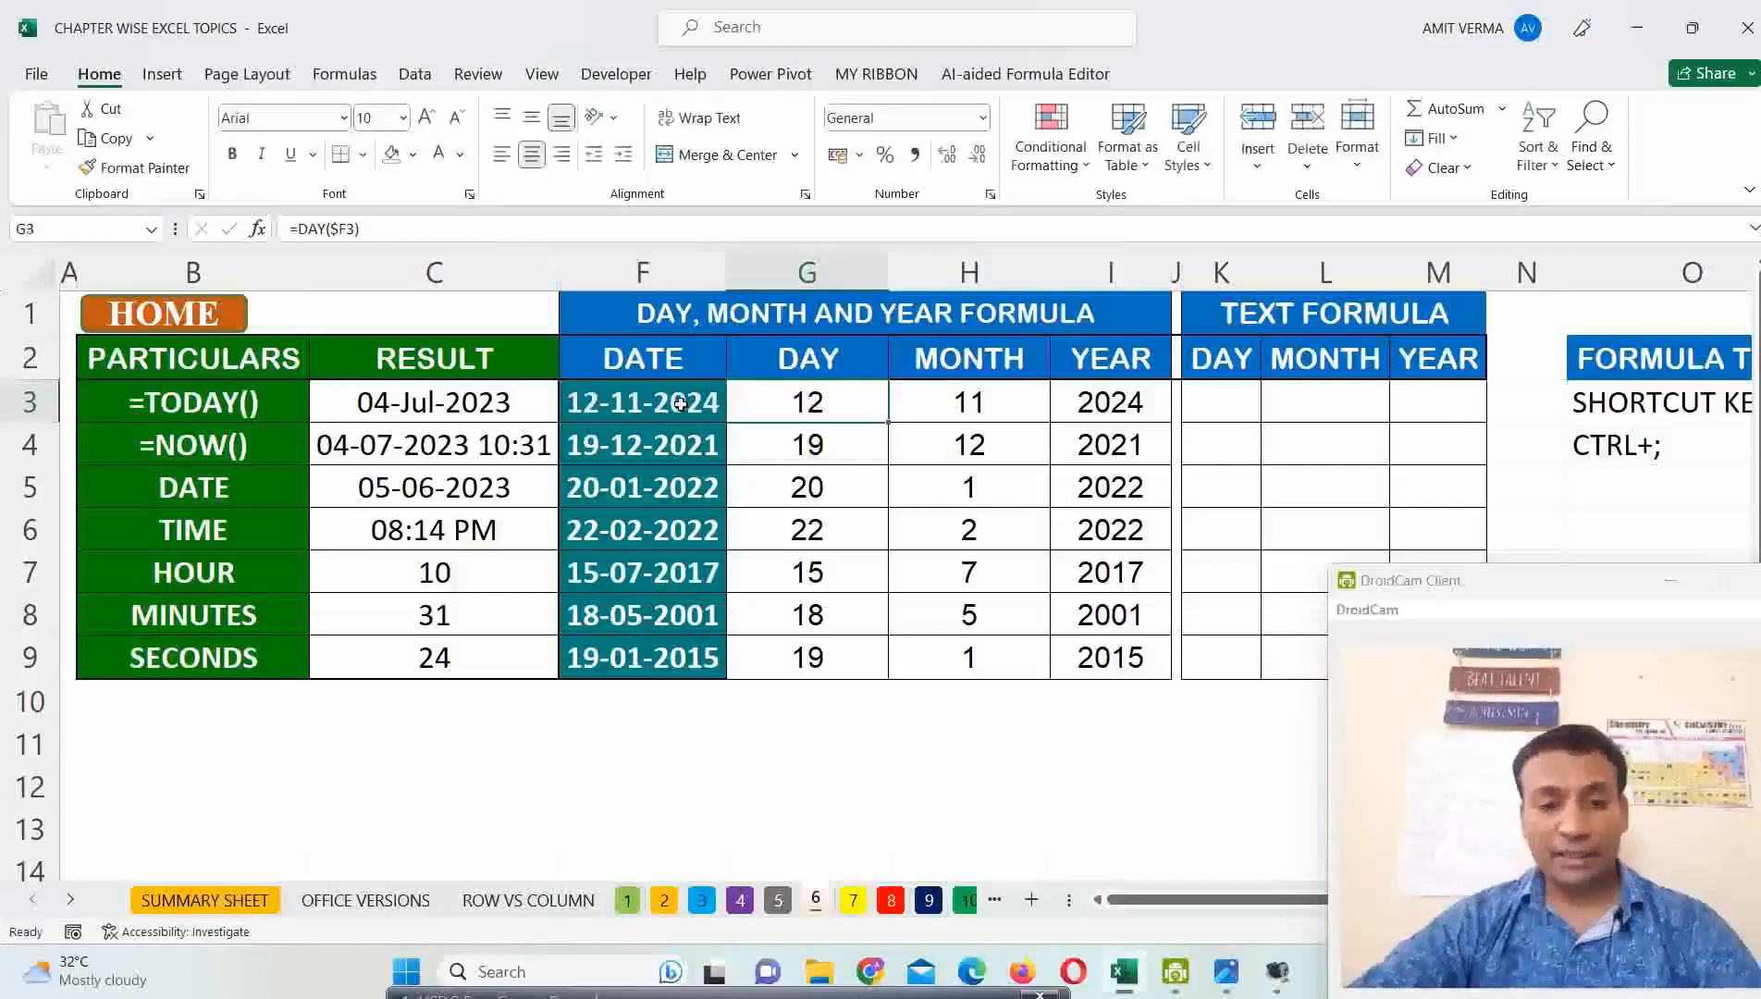
{"action": "left_click", "coordinate": [681, 418]}
{"action": "left_click", "coordinate": [685, 444]}
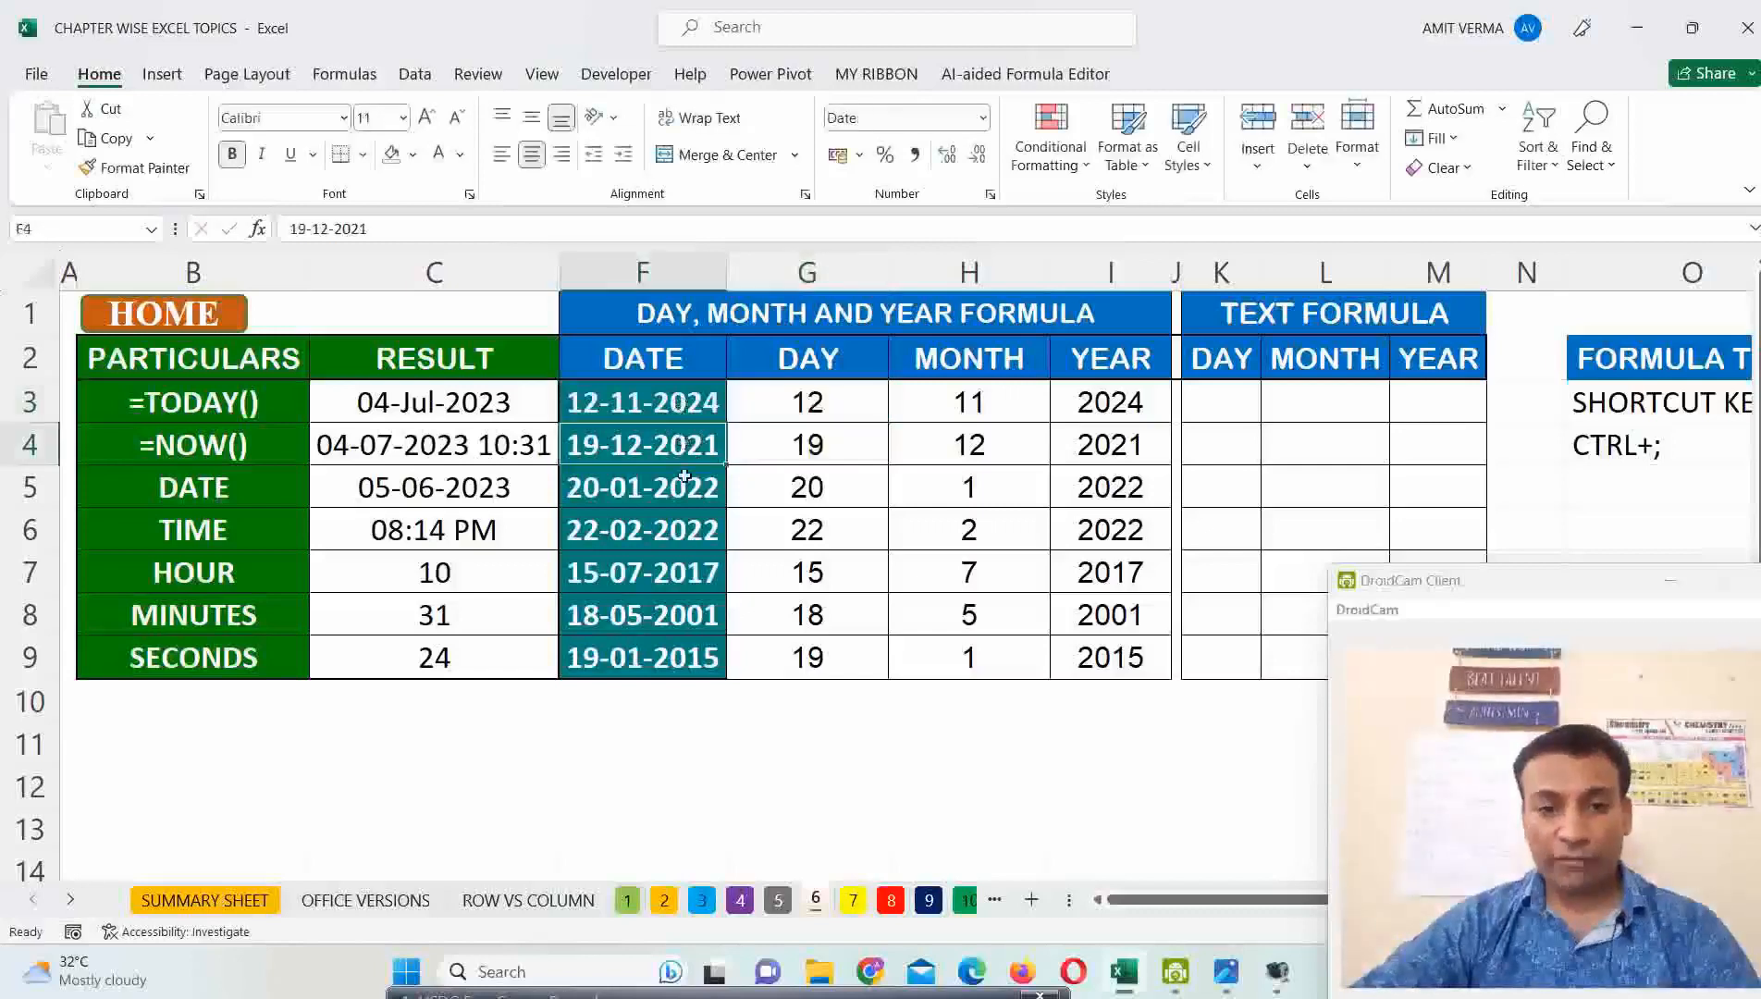
{"action": "left_click", "coordinate": [685, 486]}
{"action": "left_click", "coordinate": [684, 531]}
{"action": "left_click", "coordinate": [682, 573]}
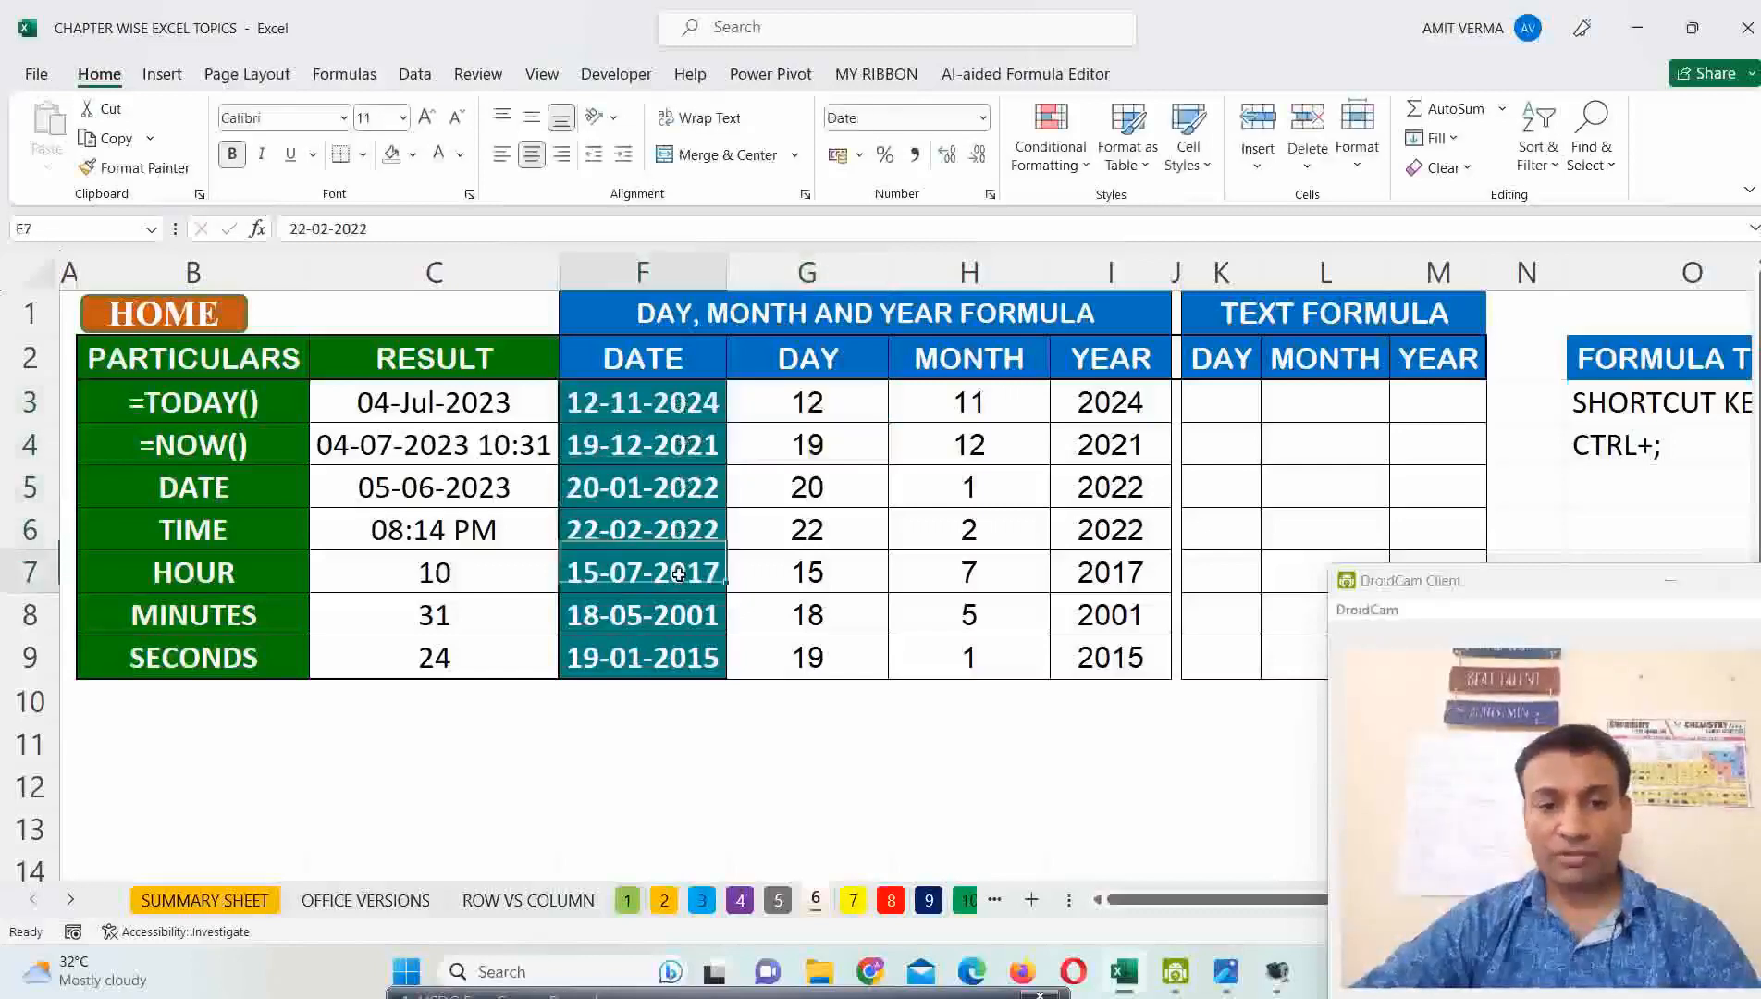
{"action": "left_click", "coordinate": [677, 615]}
{"action": "left_click", "coordinate": [675, 649]}
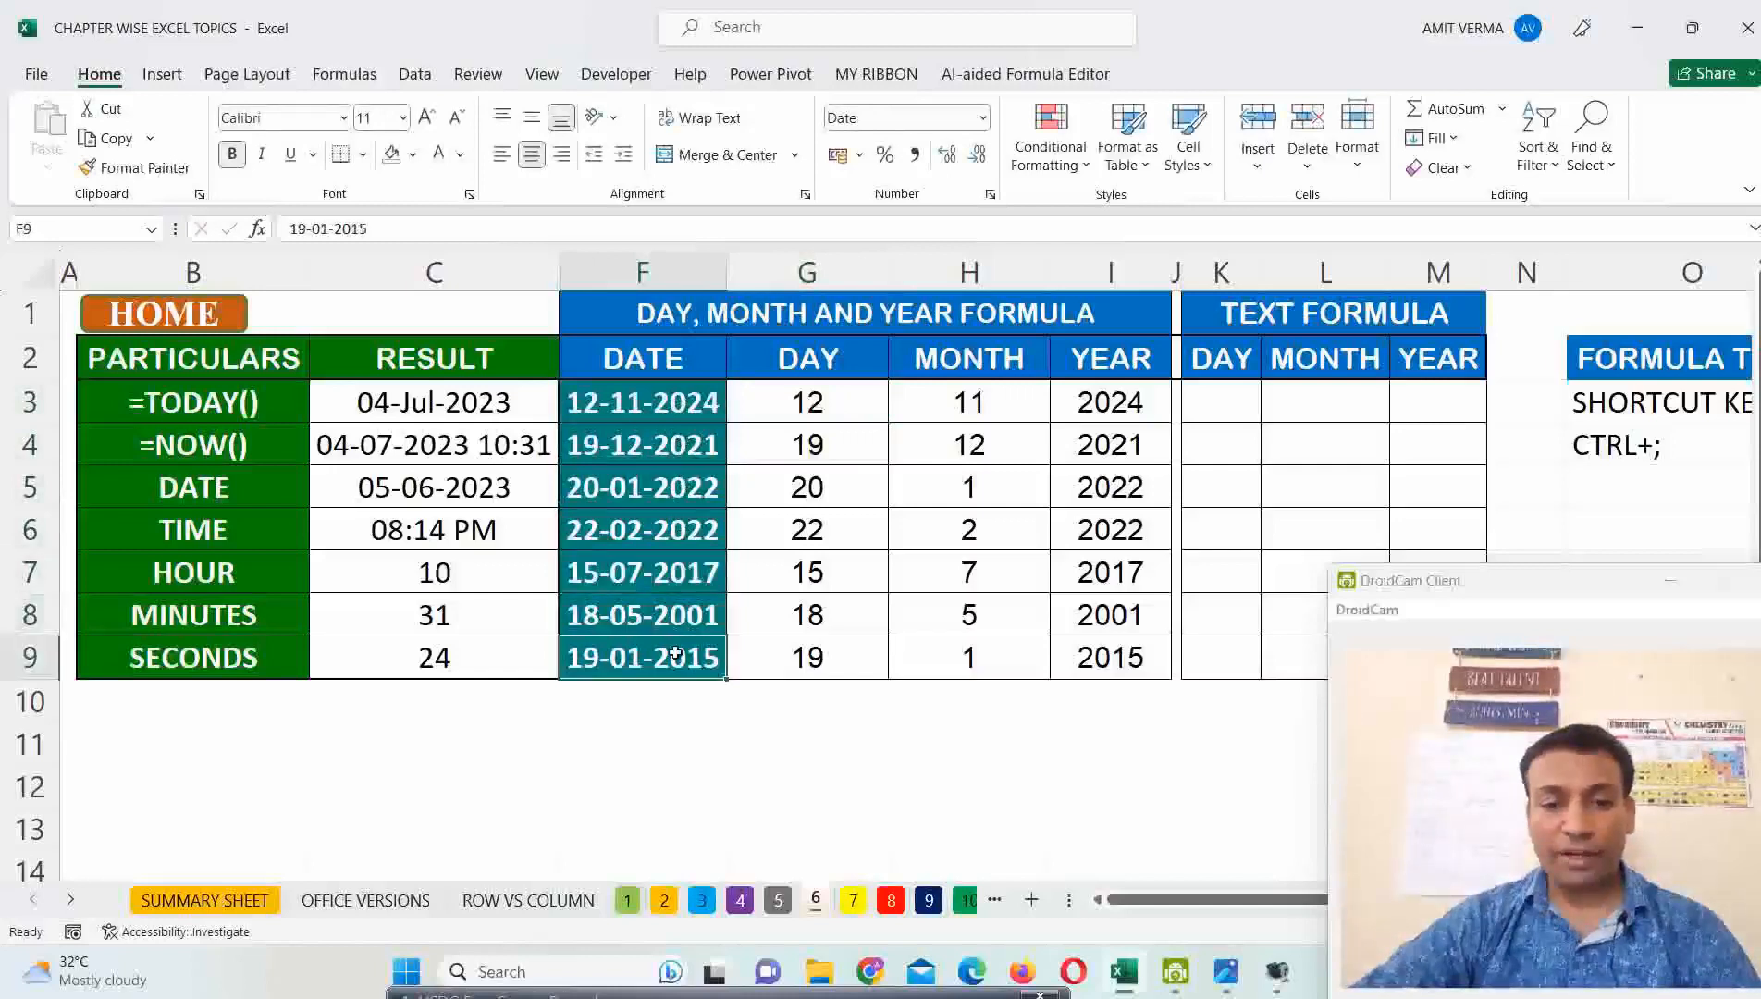
{"action": "left_click", "coordinate": [817, 659]}
{"action": "double_click", "coordinate": [818, 659]}
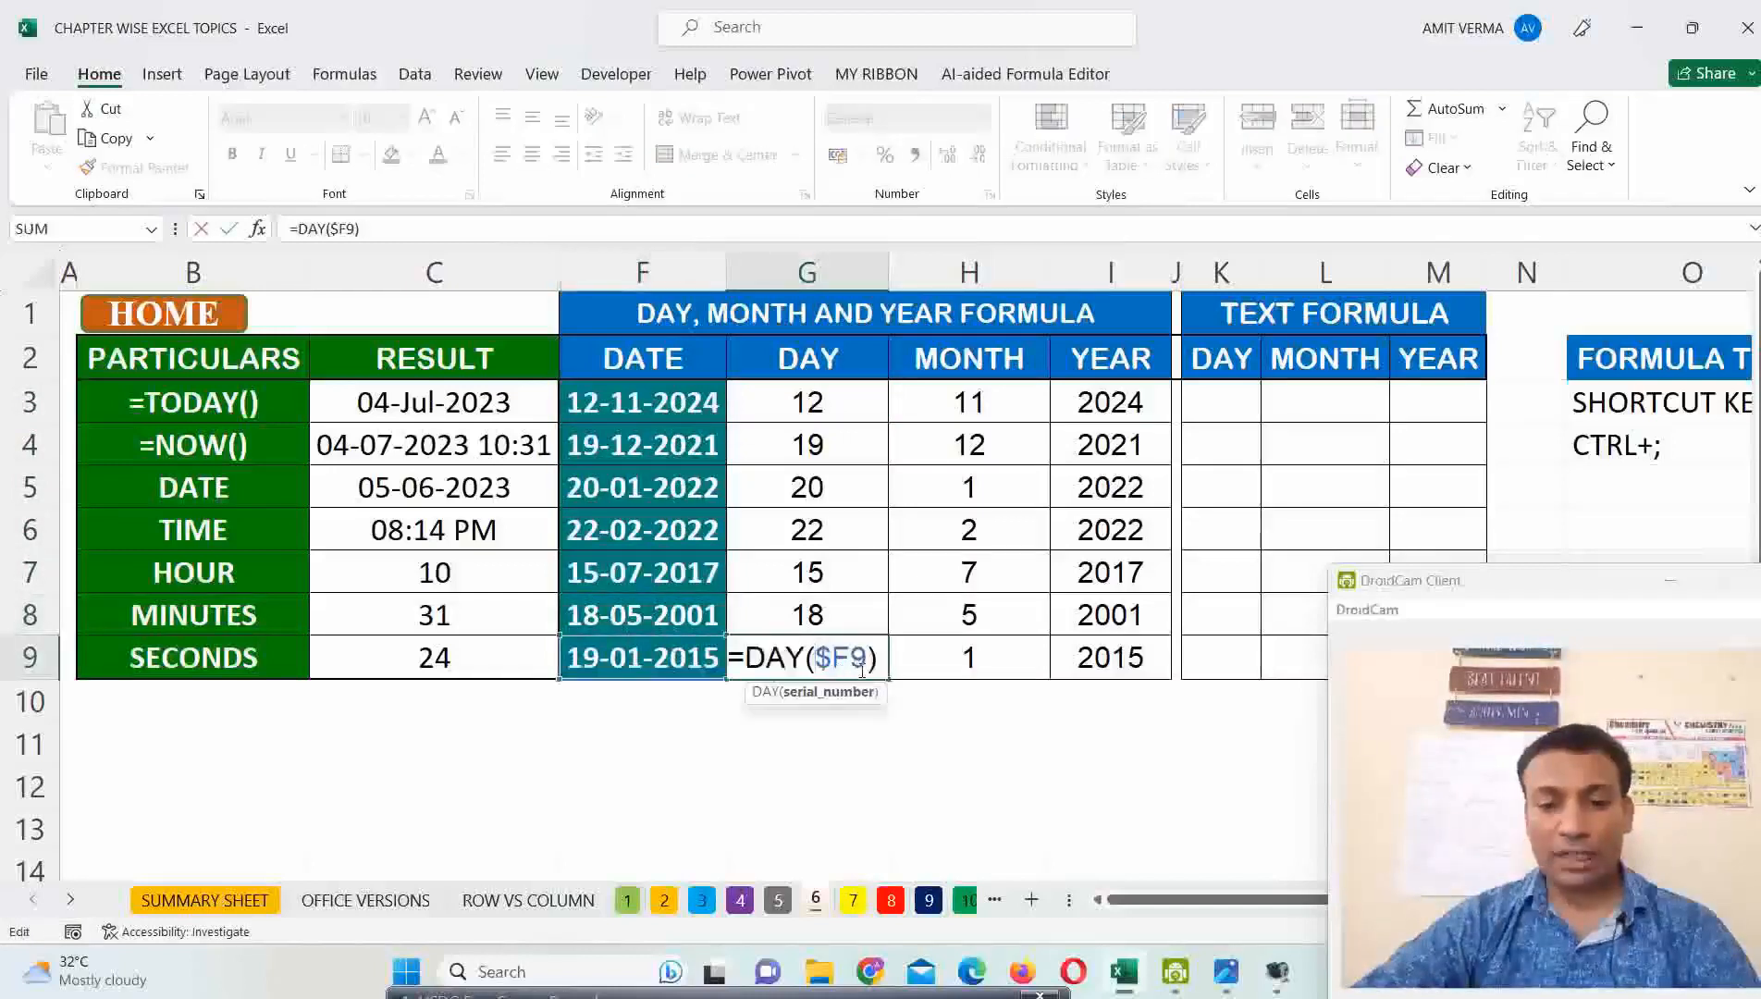
{"action": "key", "text": "Escape"}
Lock both the column and the row of the date reference in G3, making the formula =DAY($F$3).
{"action": "double_click", "coordinate": [843, 400]}
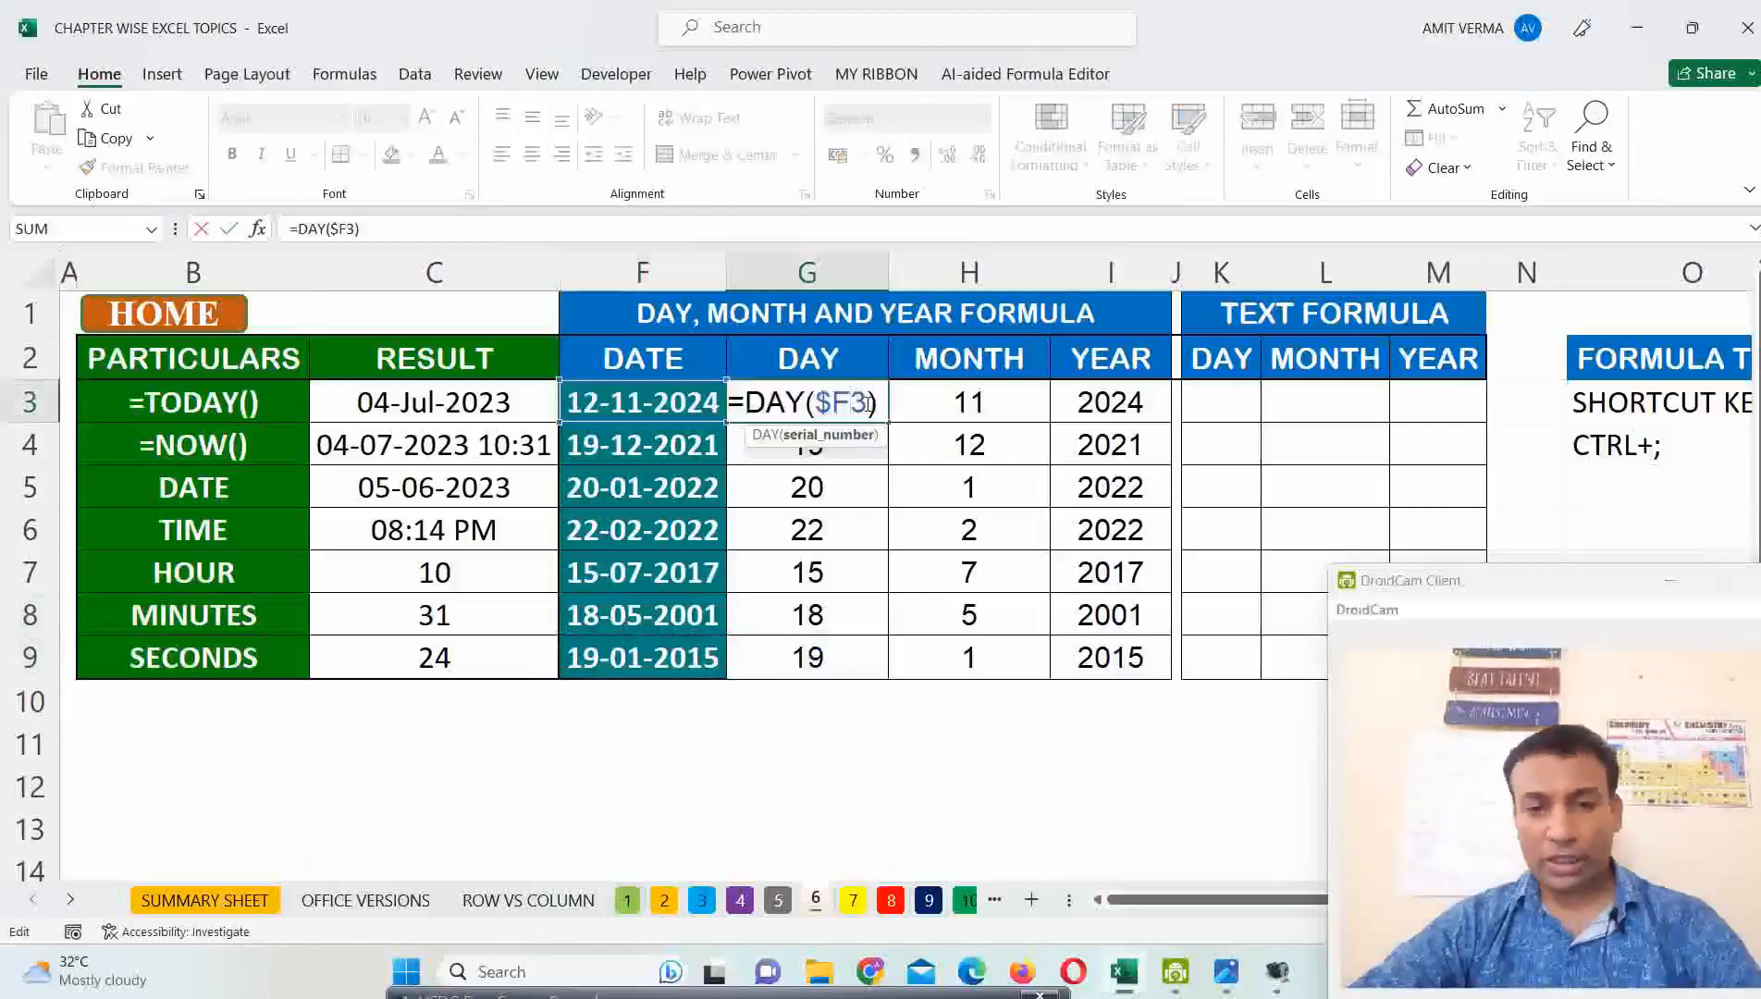
{"action": "left_click_drag", "start_coordinate": [870, 404], "coordinate": [813, 402]}
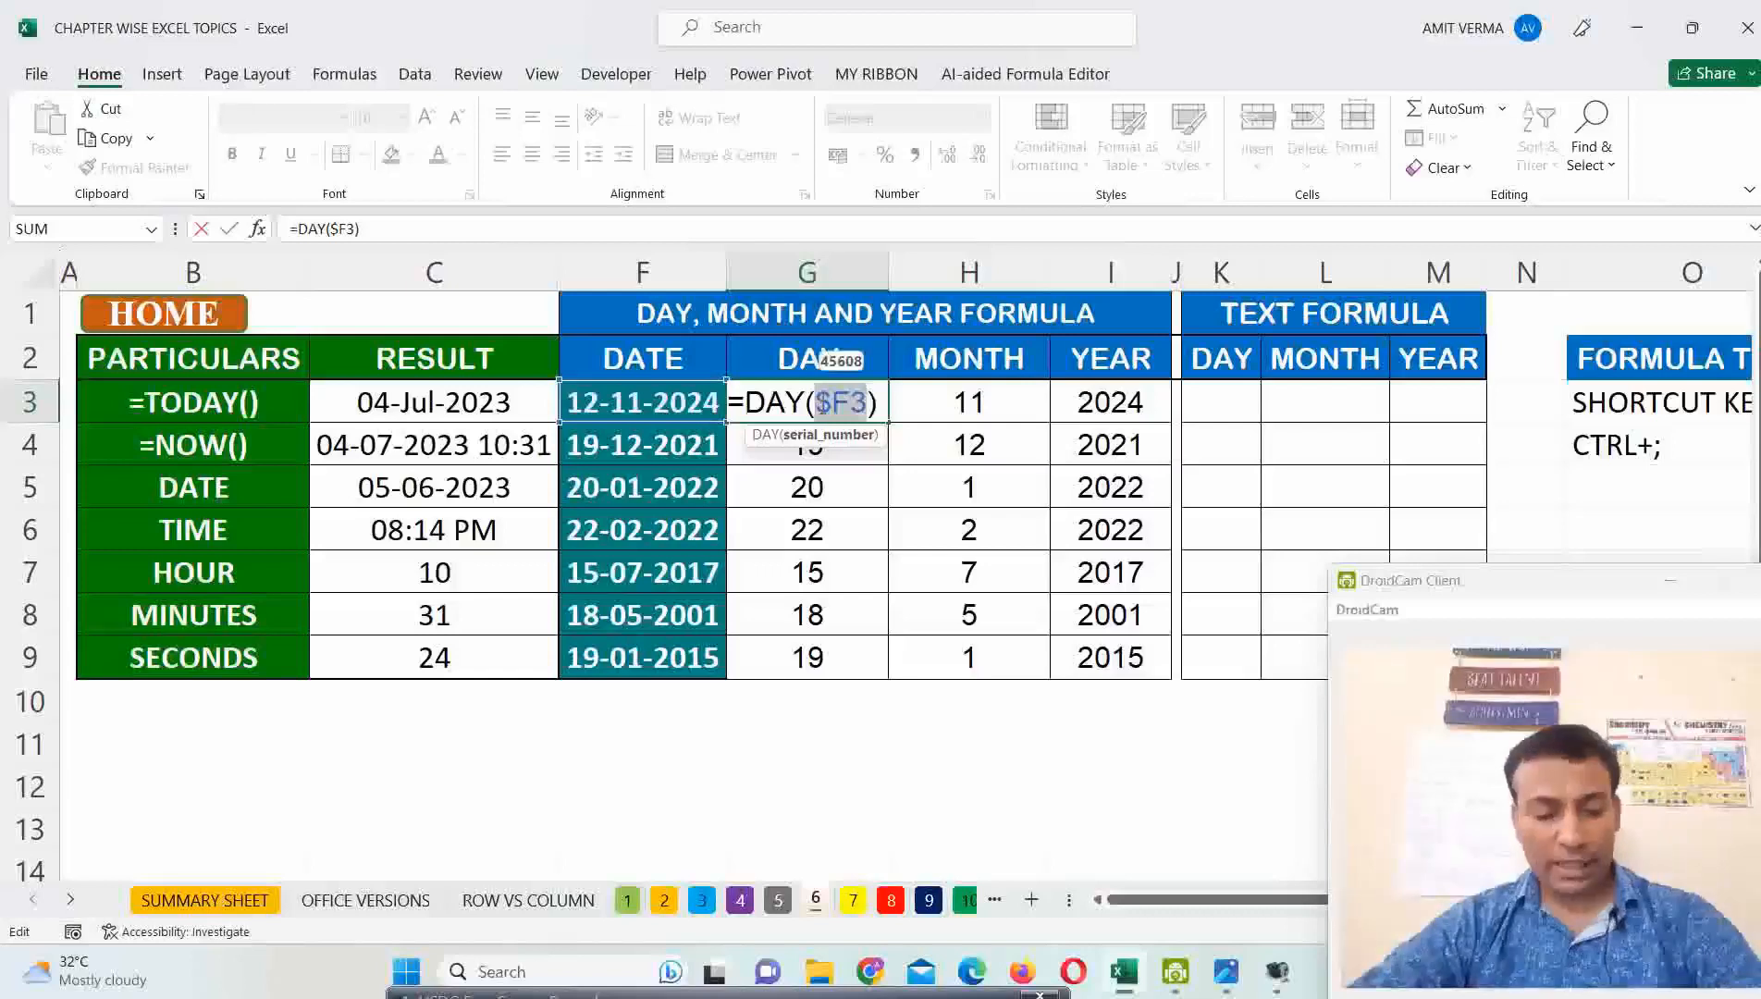
{"action": "key", "text": "F4"}
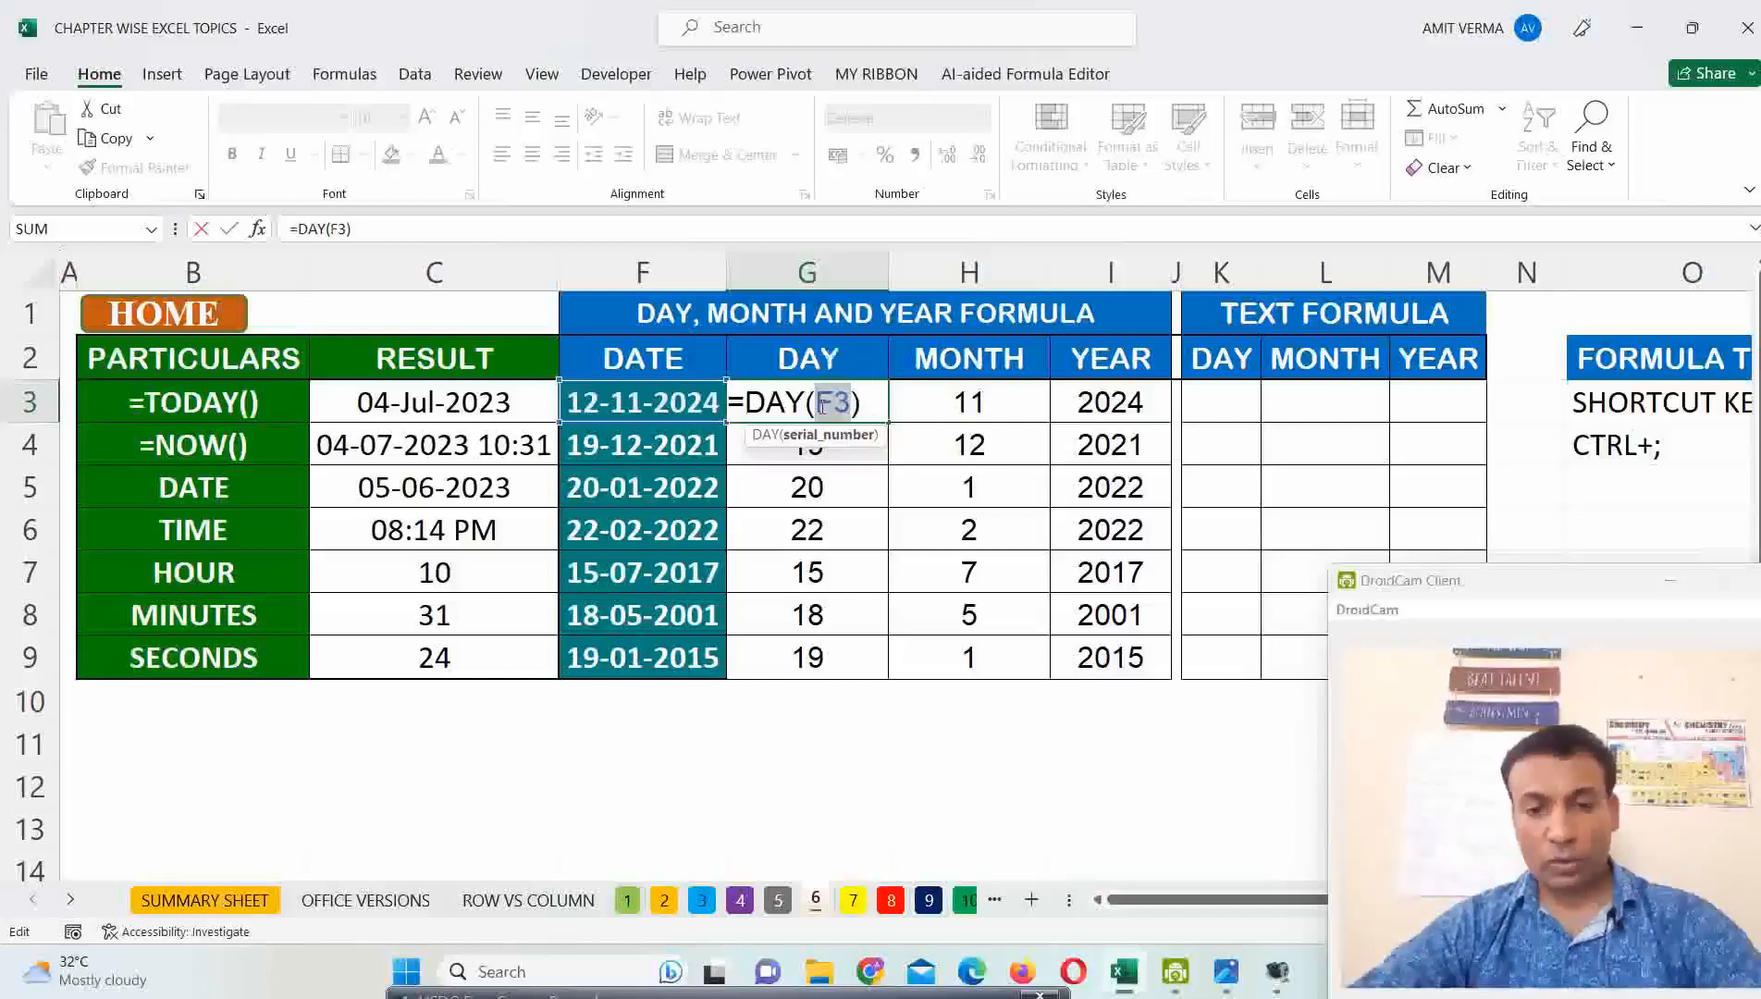
{"action": "key", "text": "F4"}
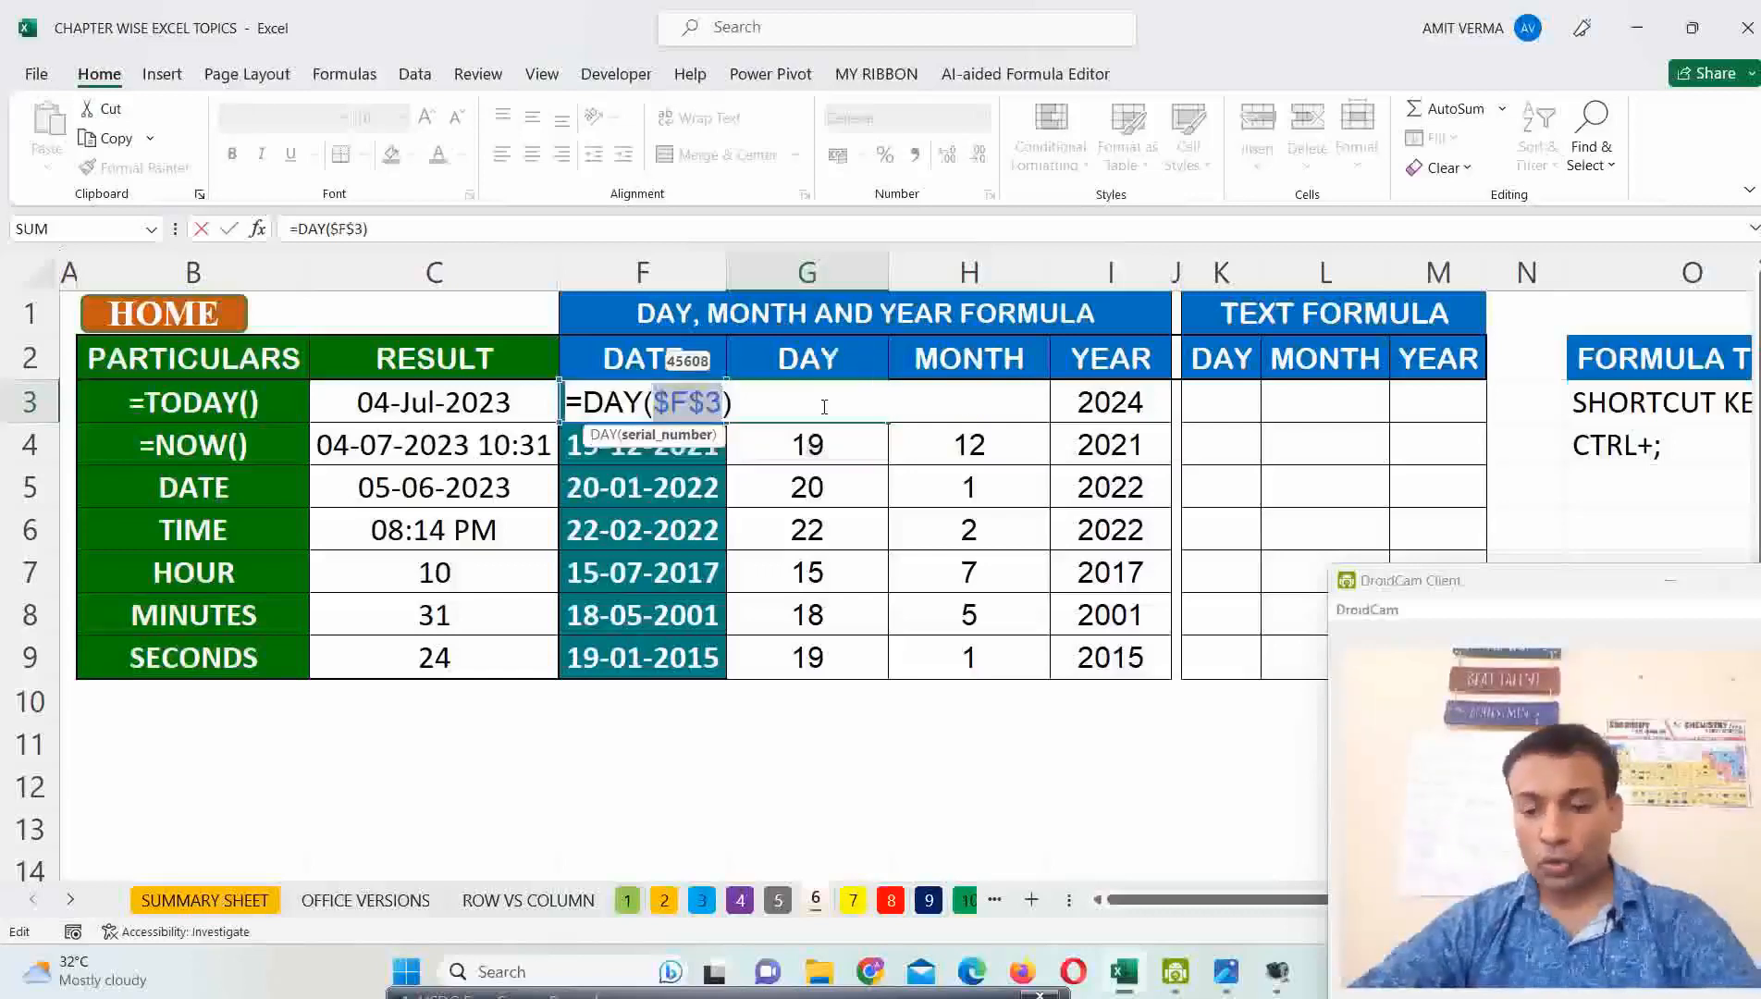
{"action": "key", "text": "Return"}
{"action": "double_click", "coordinate": [837, 403]}
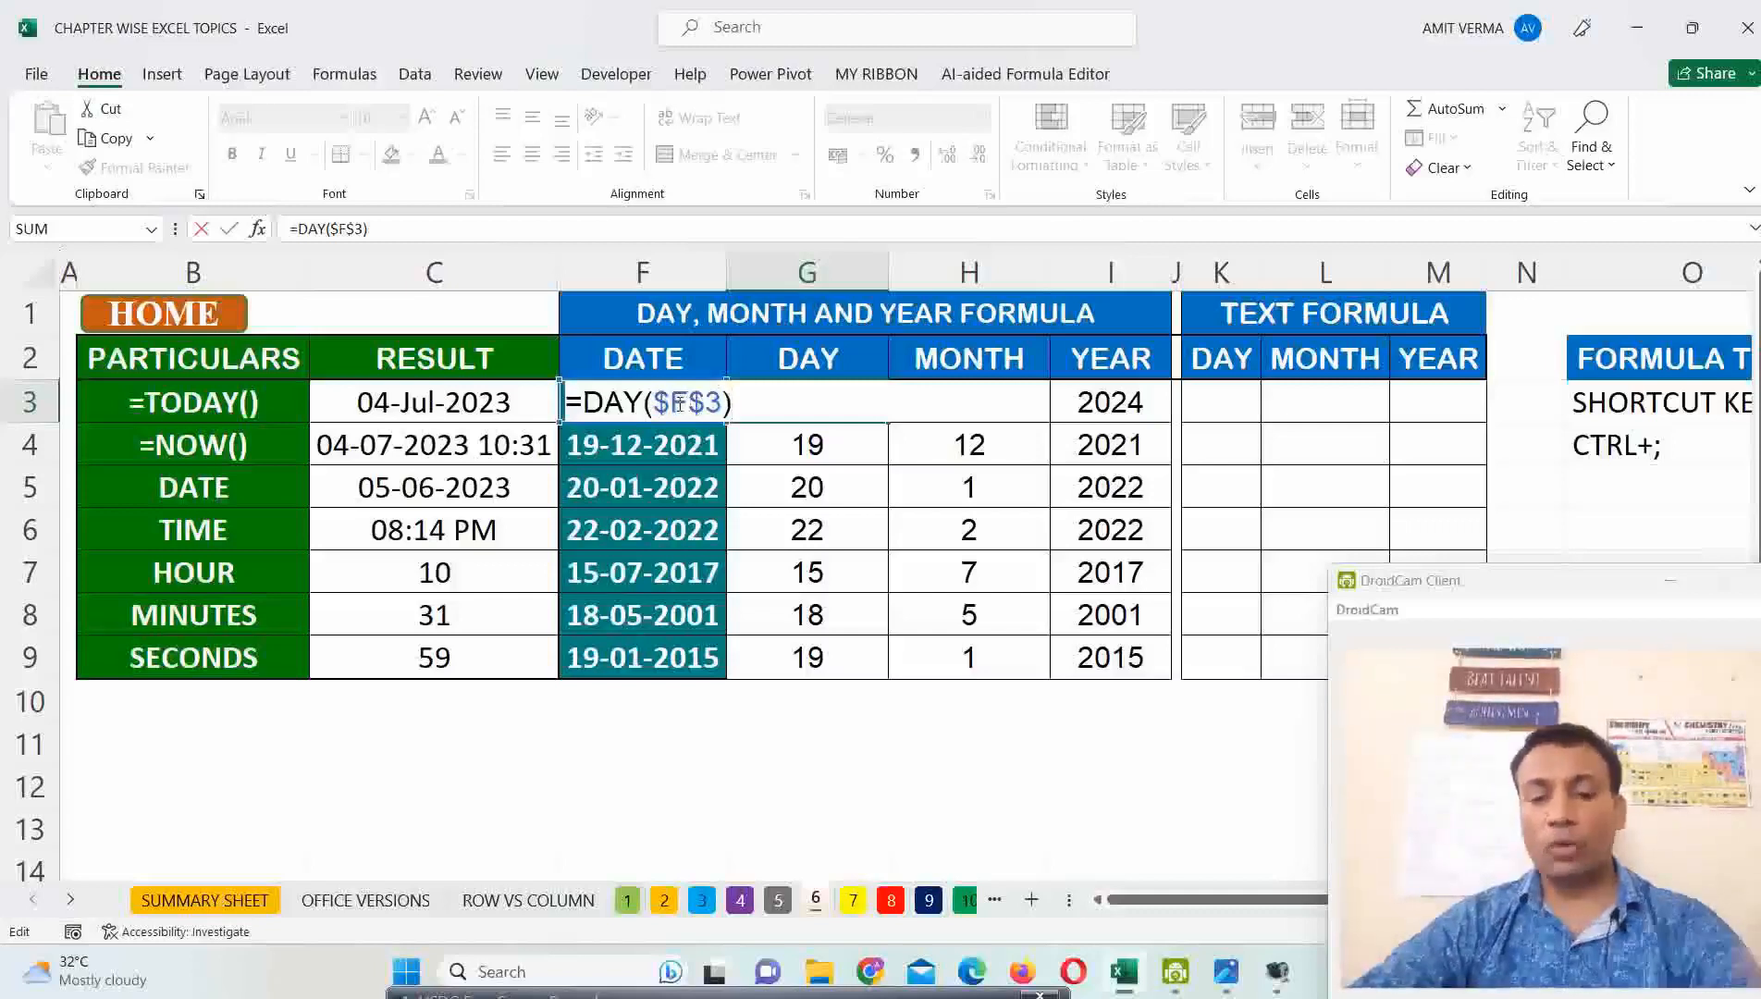
{"action": "key", "text": "ctrl+Return"}
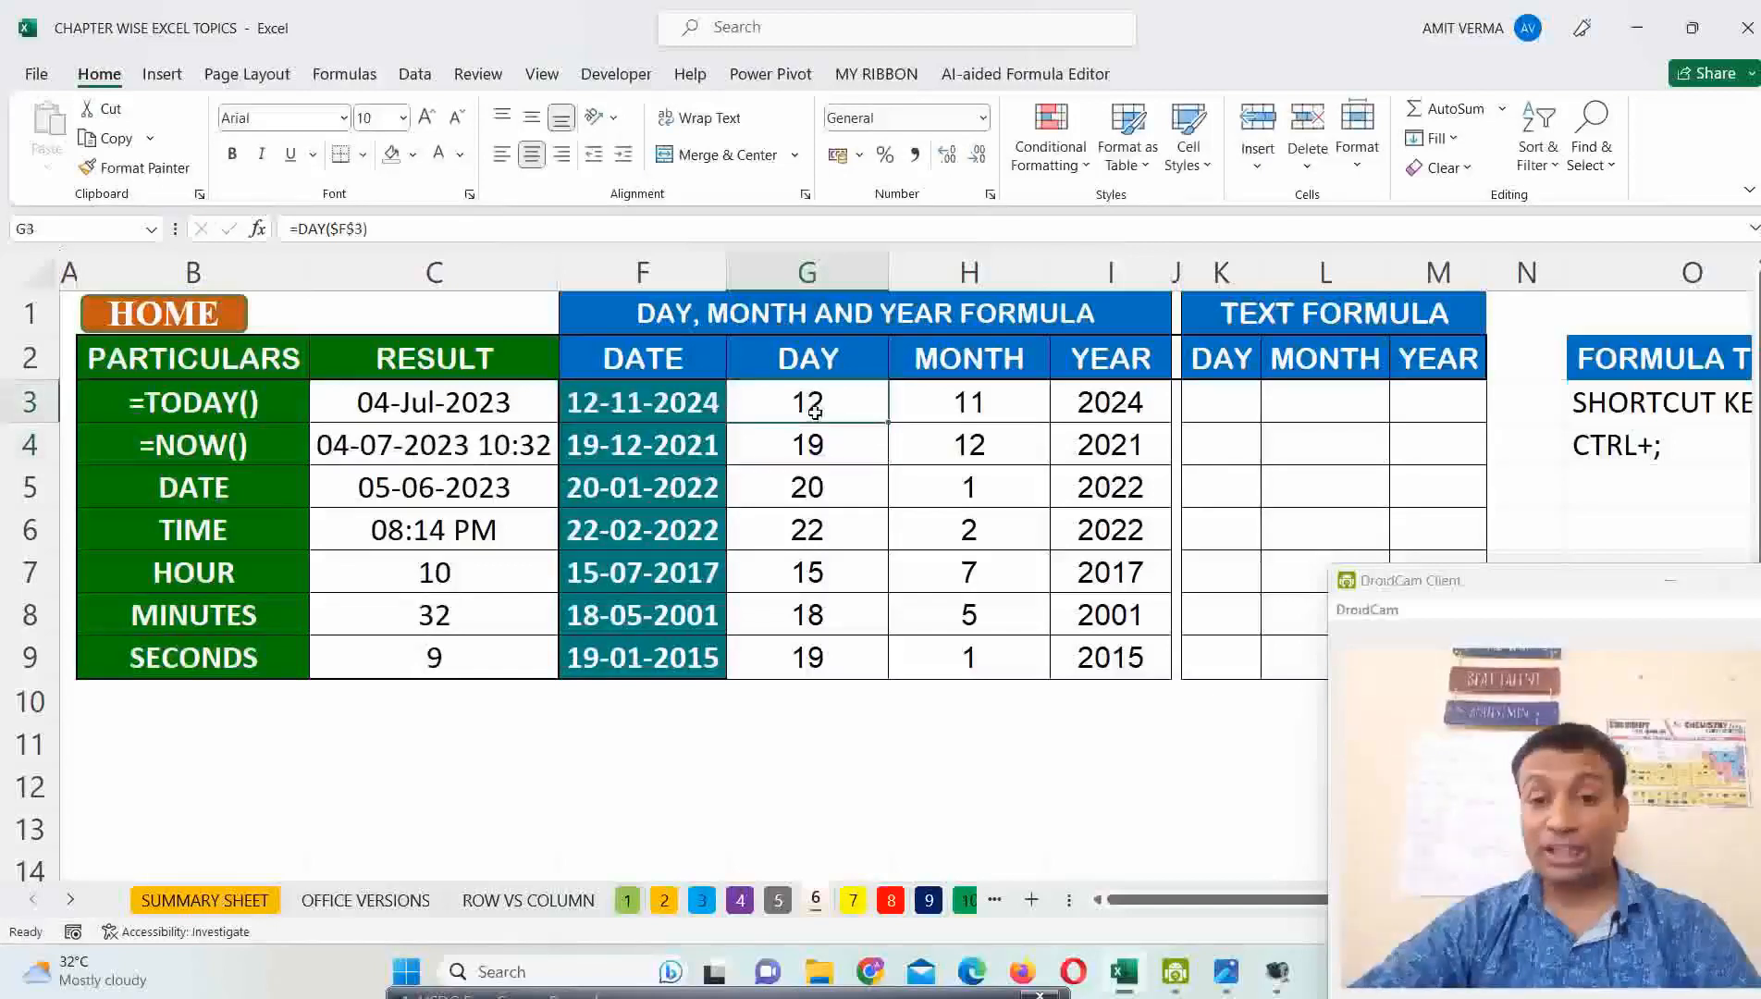
Fill the fully locked DAY formula in G3 down to G9 and inspect the references in the copied cells.
{"action": "left_click_drag", "start_coordinate": [814, 412], "coordinate": [821, 650]}
{"action": "left_click", "coordinate": [805, 398]}
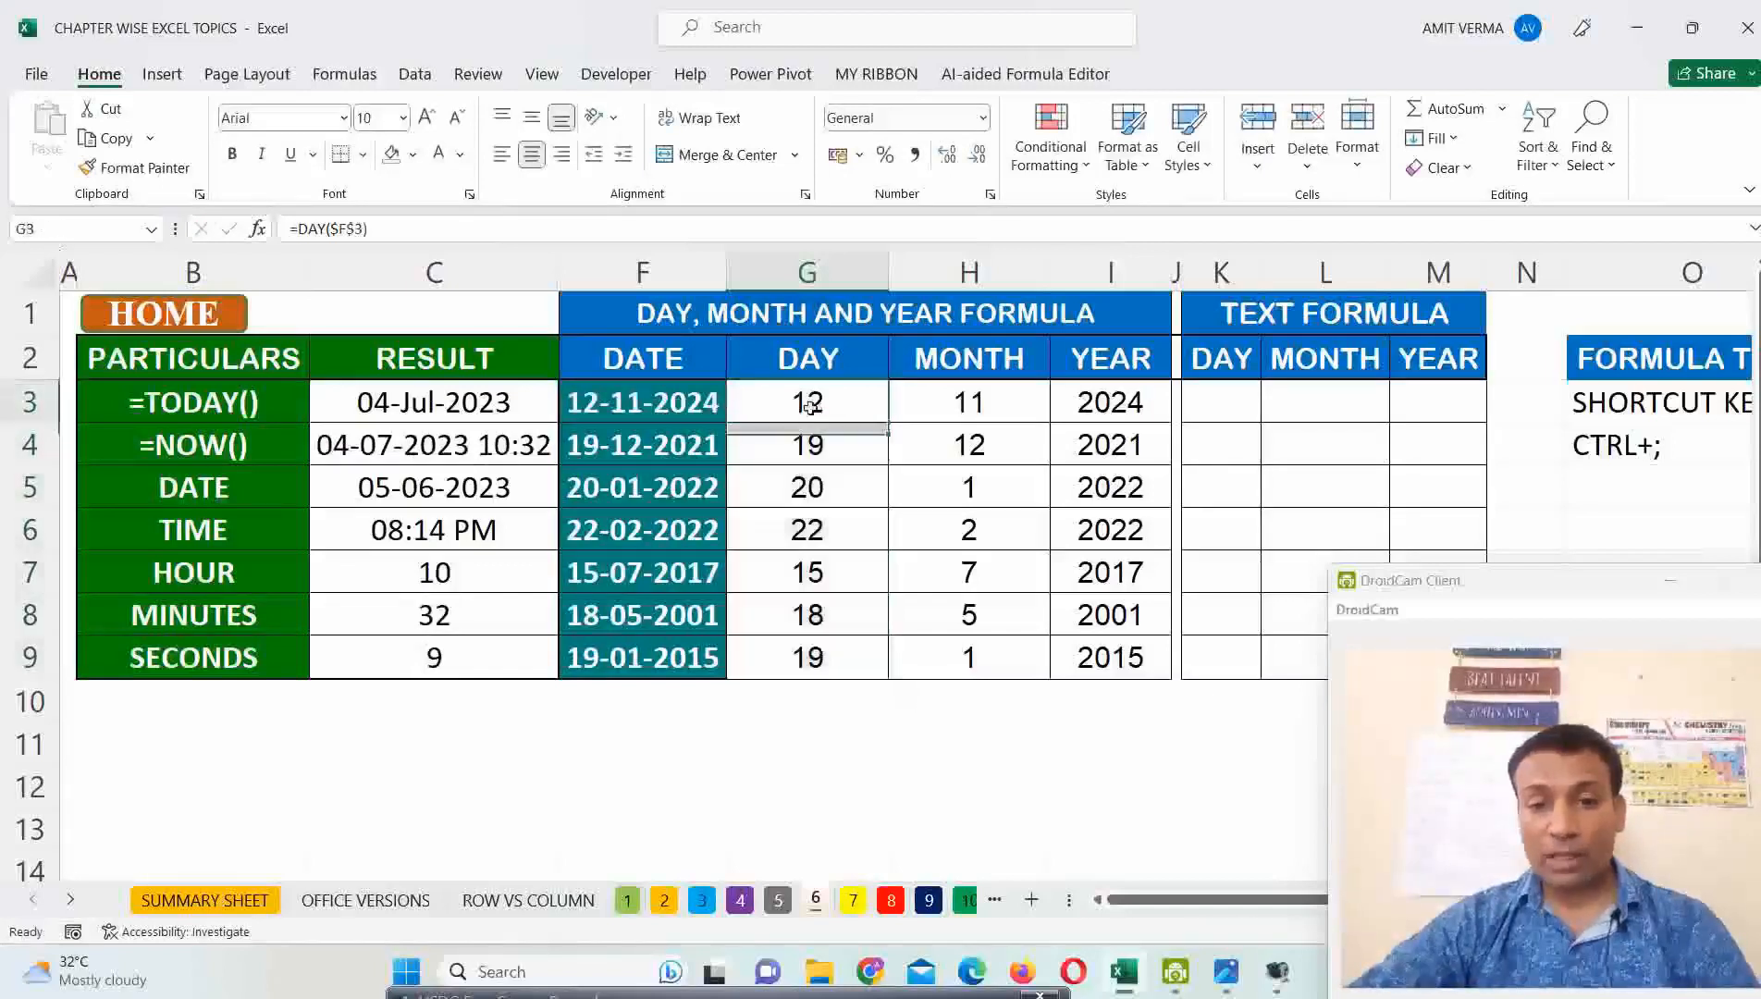
{"action": "key", "text": "ctrl+c"}
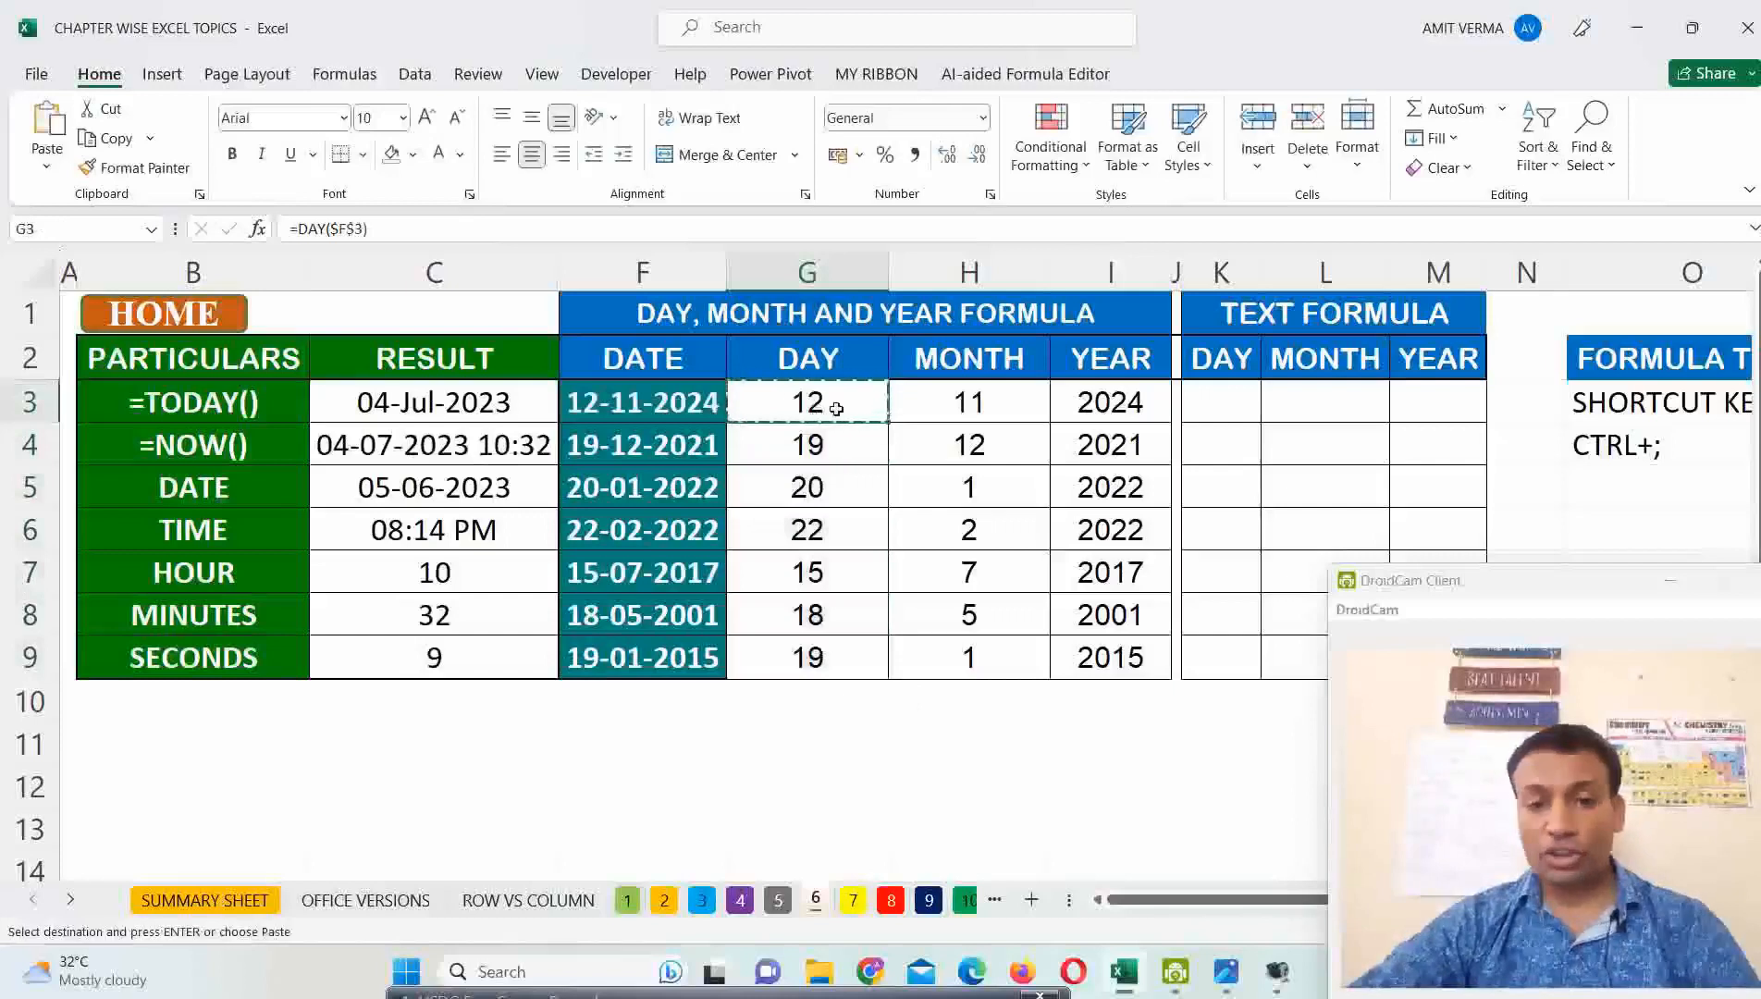
{"action": "key", "text": "Escape"}
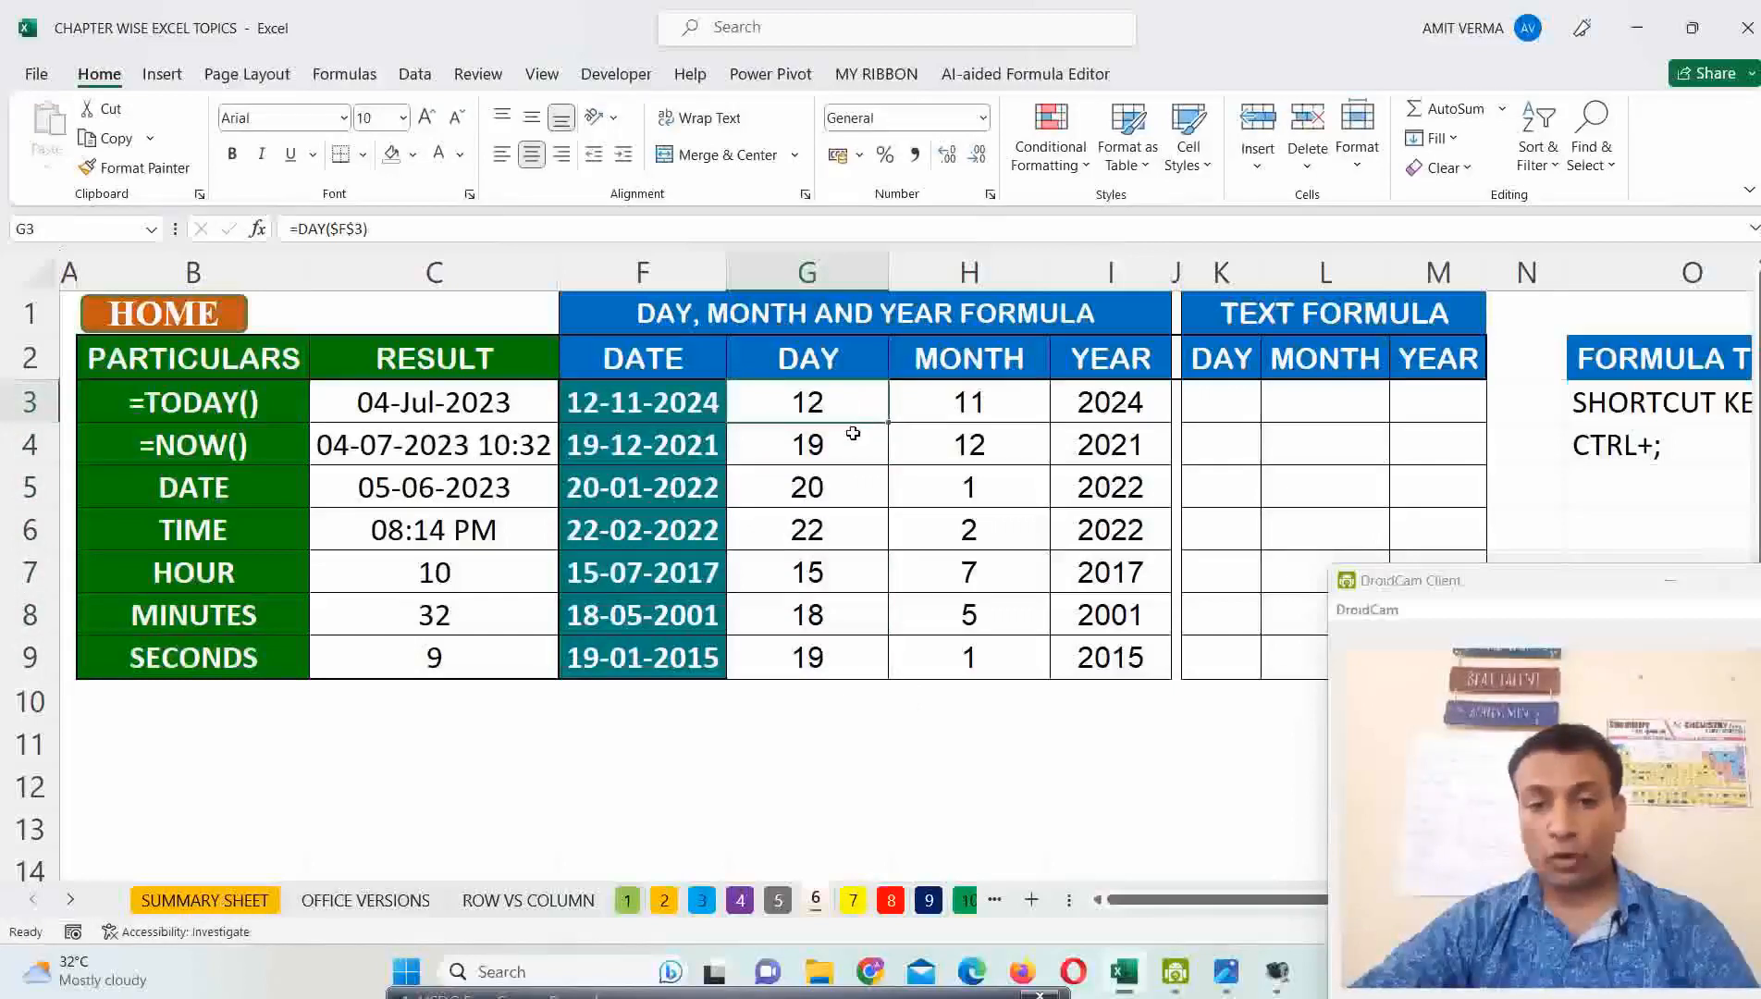
{"action": "left_click", "coordinate": [850, 434], "text": "shift"}
{"action": "left_click", "coordinate": [873, 412]}
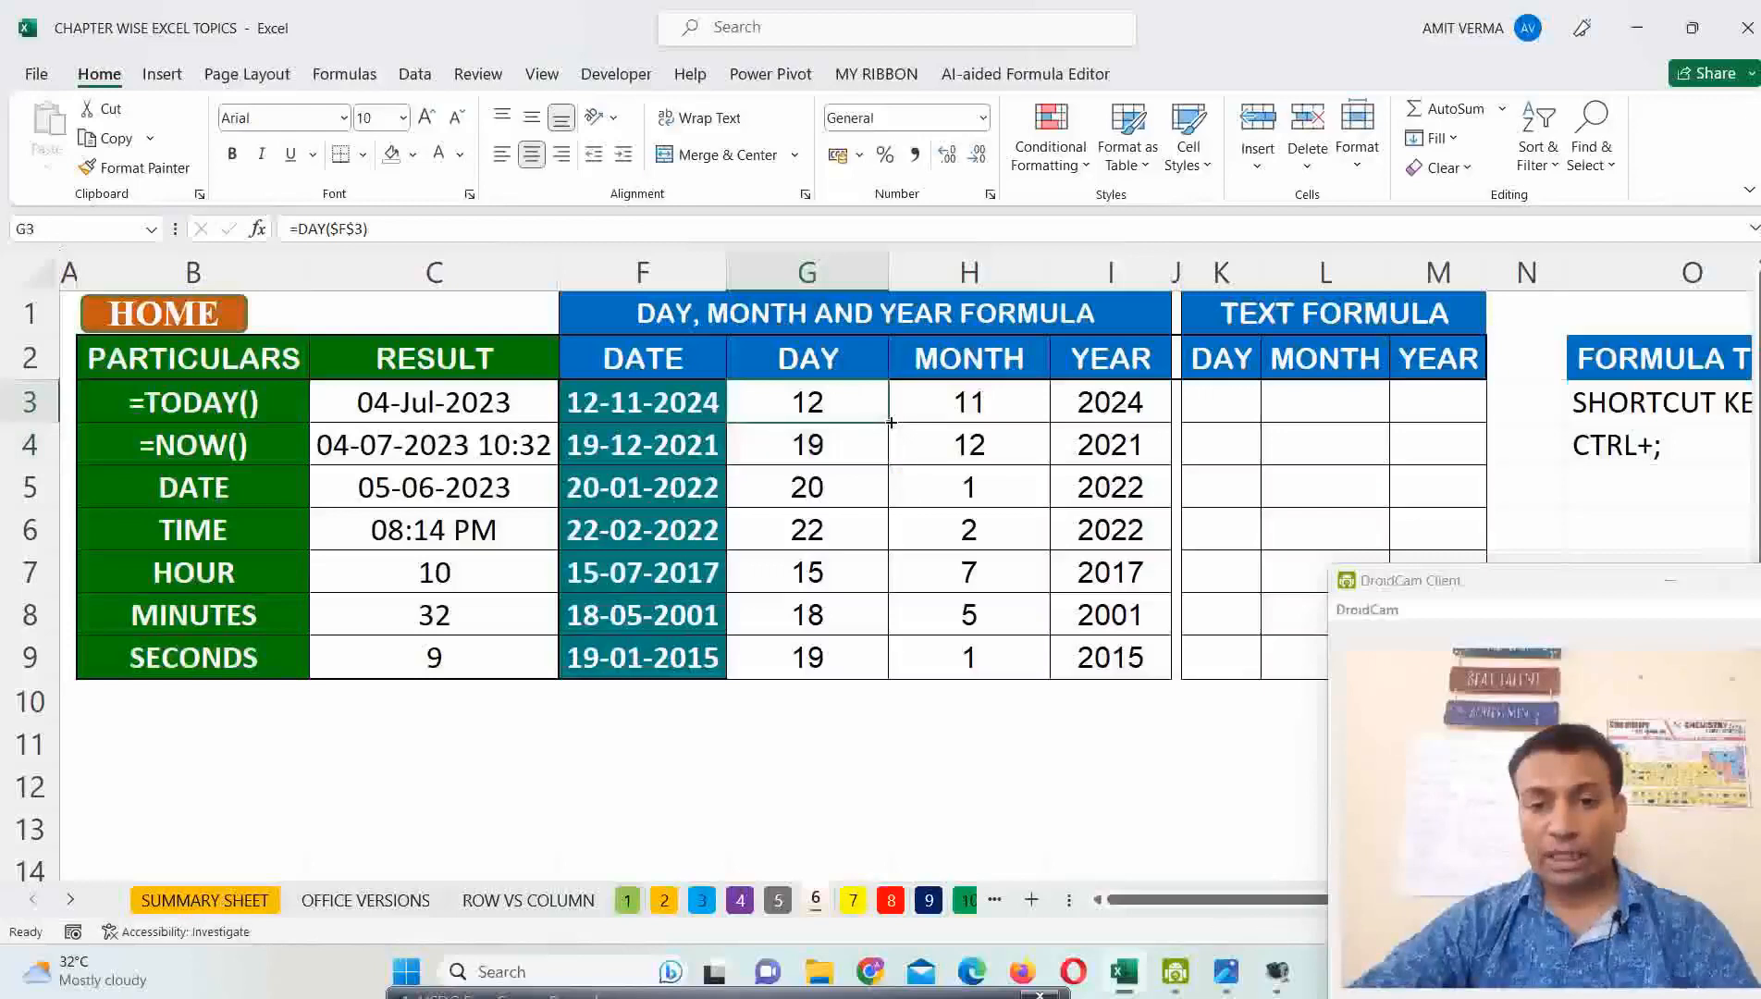
{"action": "double_click", "coordinate": [889, 423]}
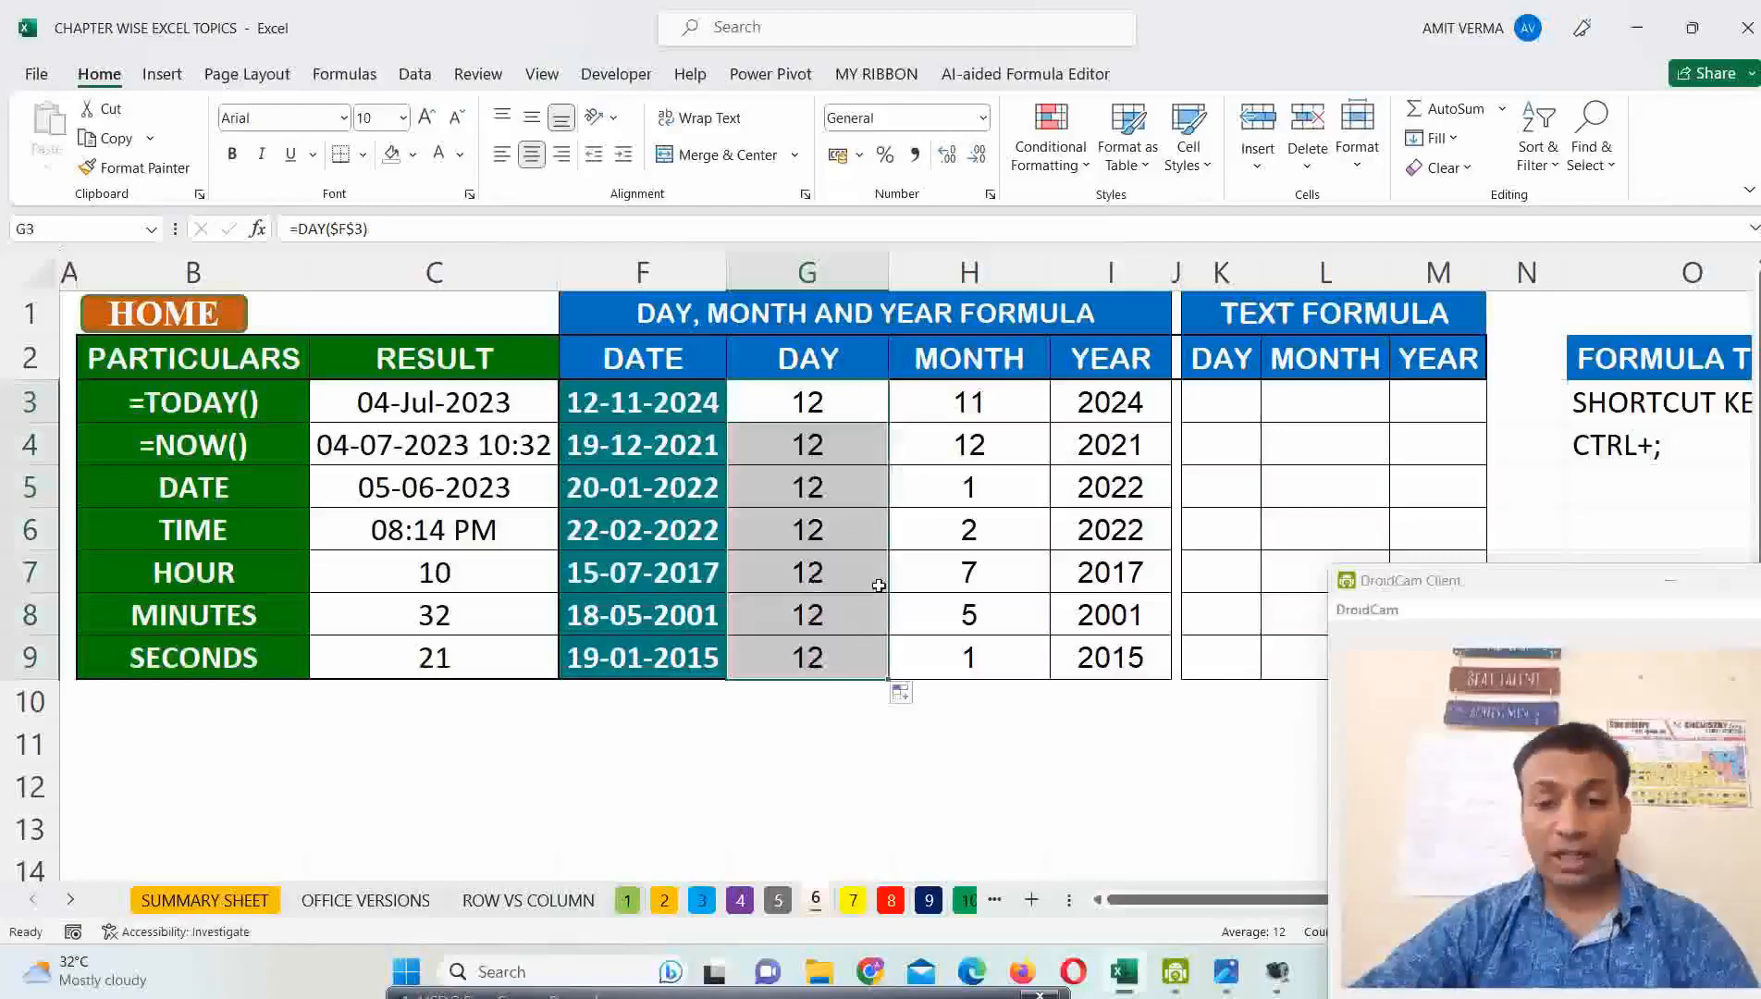
{"action": "double_click", "coordinate": [837, 402]}
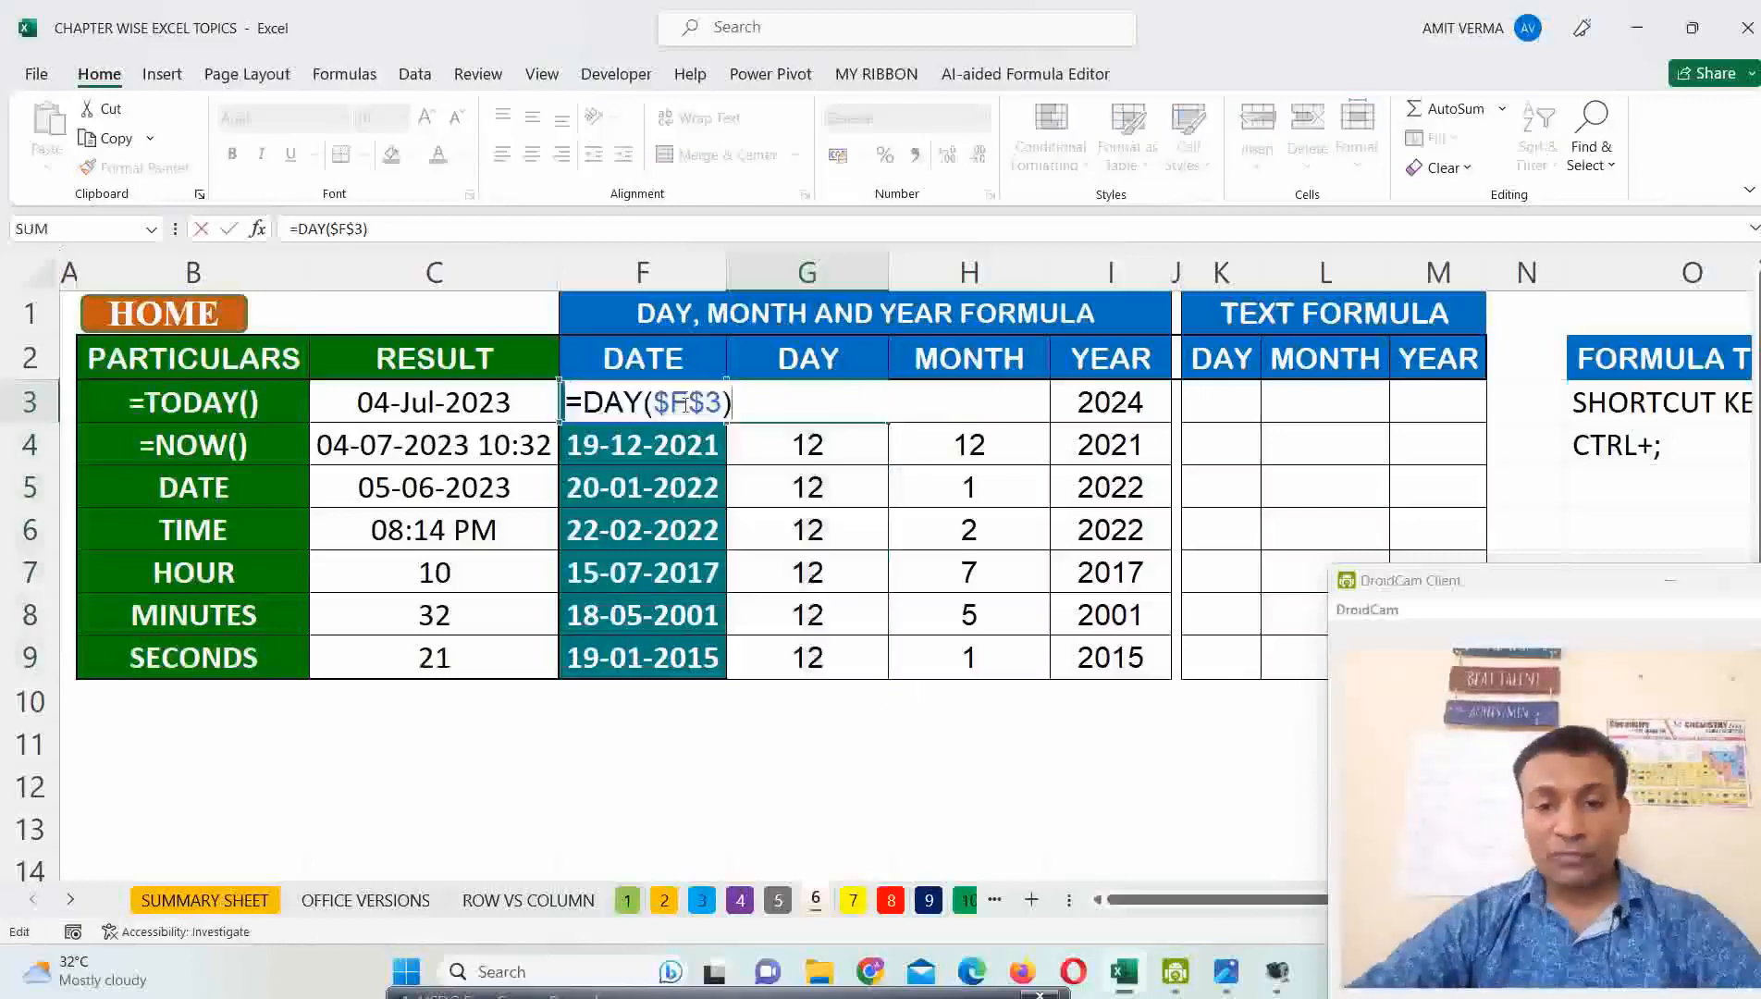
{"action": "double_click", "coordinate": [811, 444]}
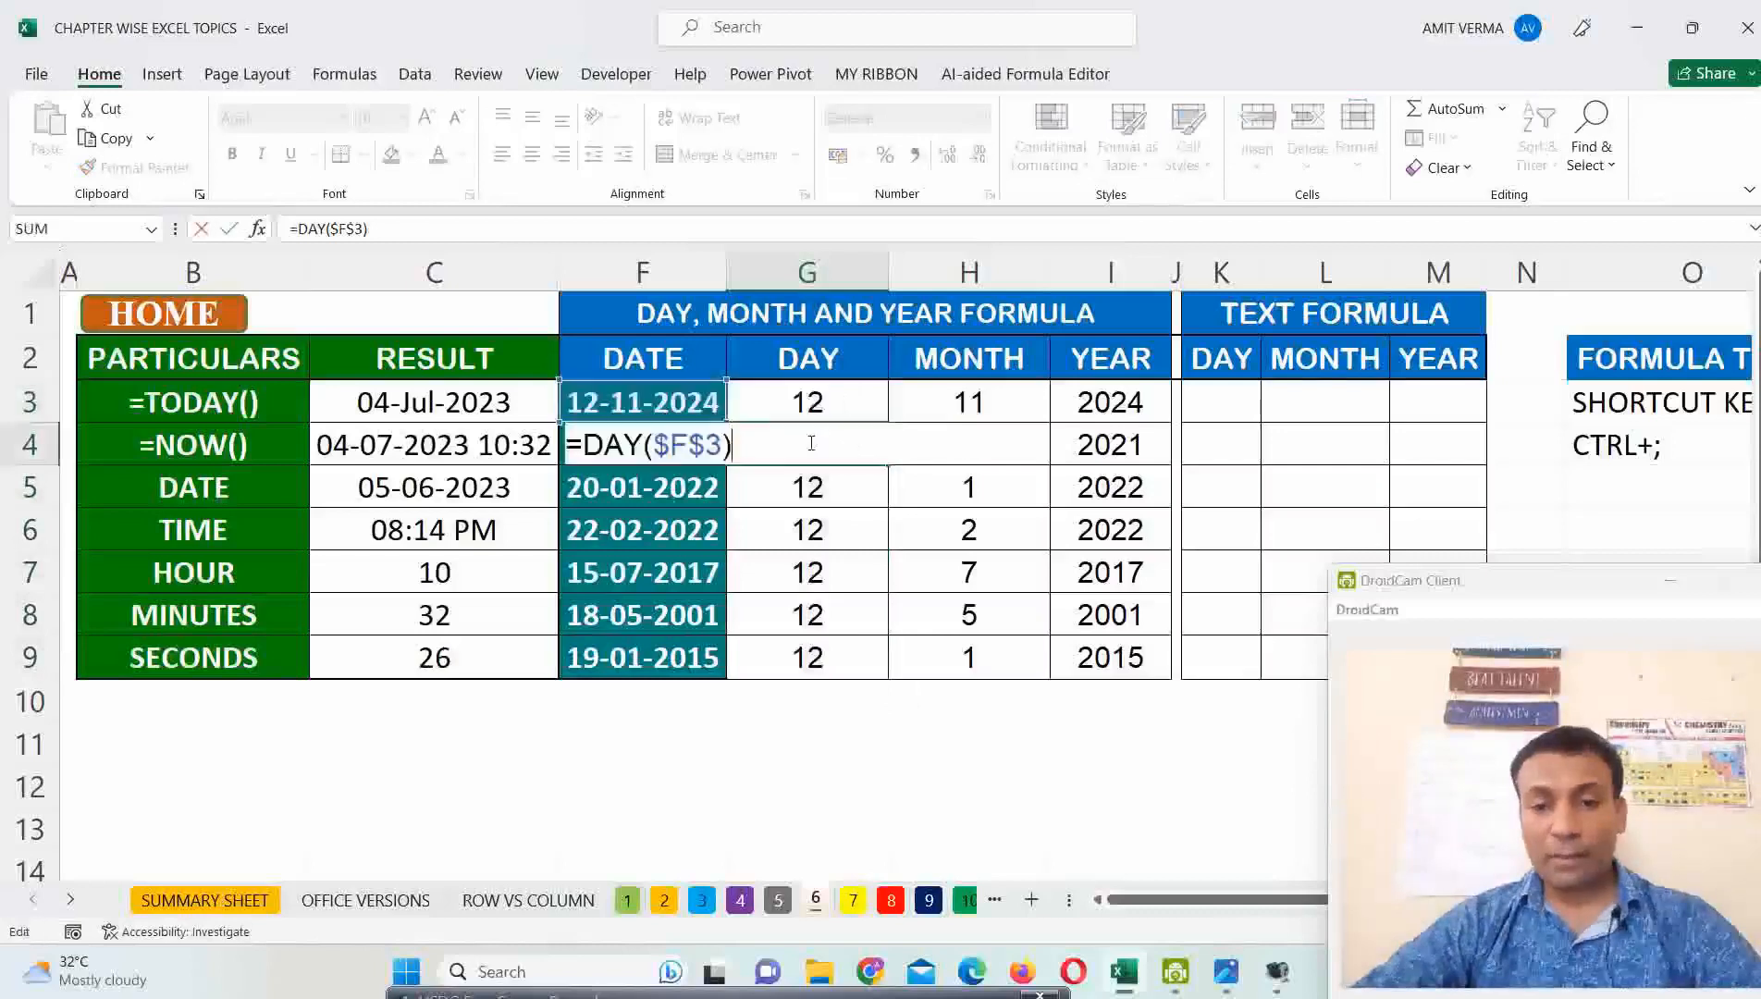
{"action": "double_click", "coordinate": [801, 507]}
{"action": "double_click", "coordinate": [832, 529]}
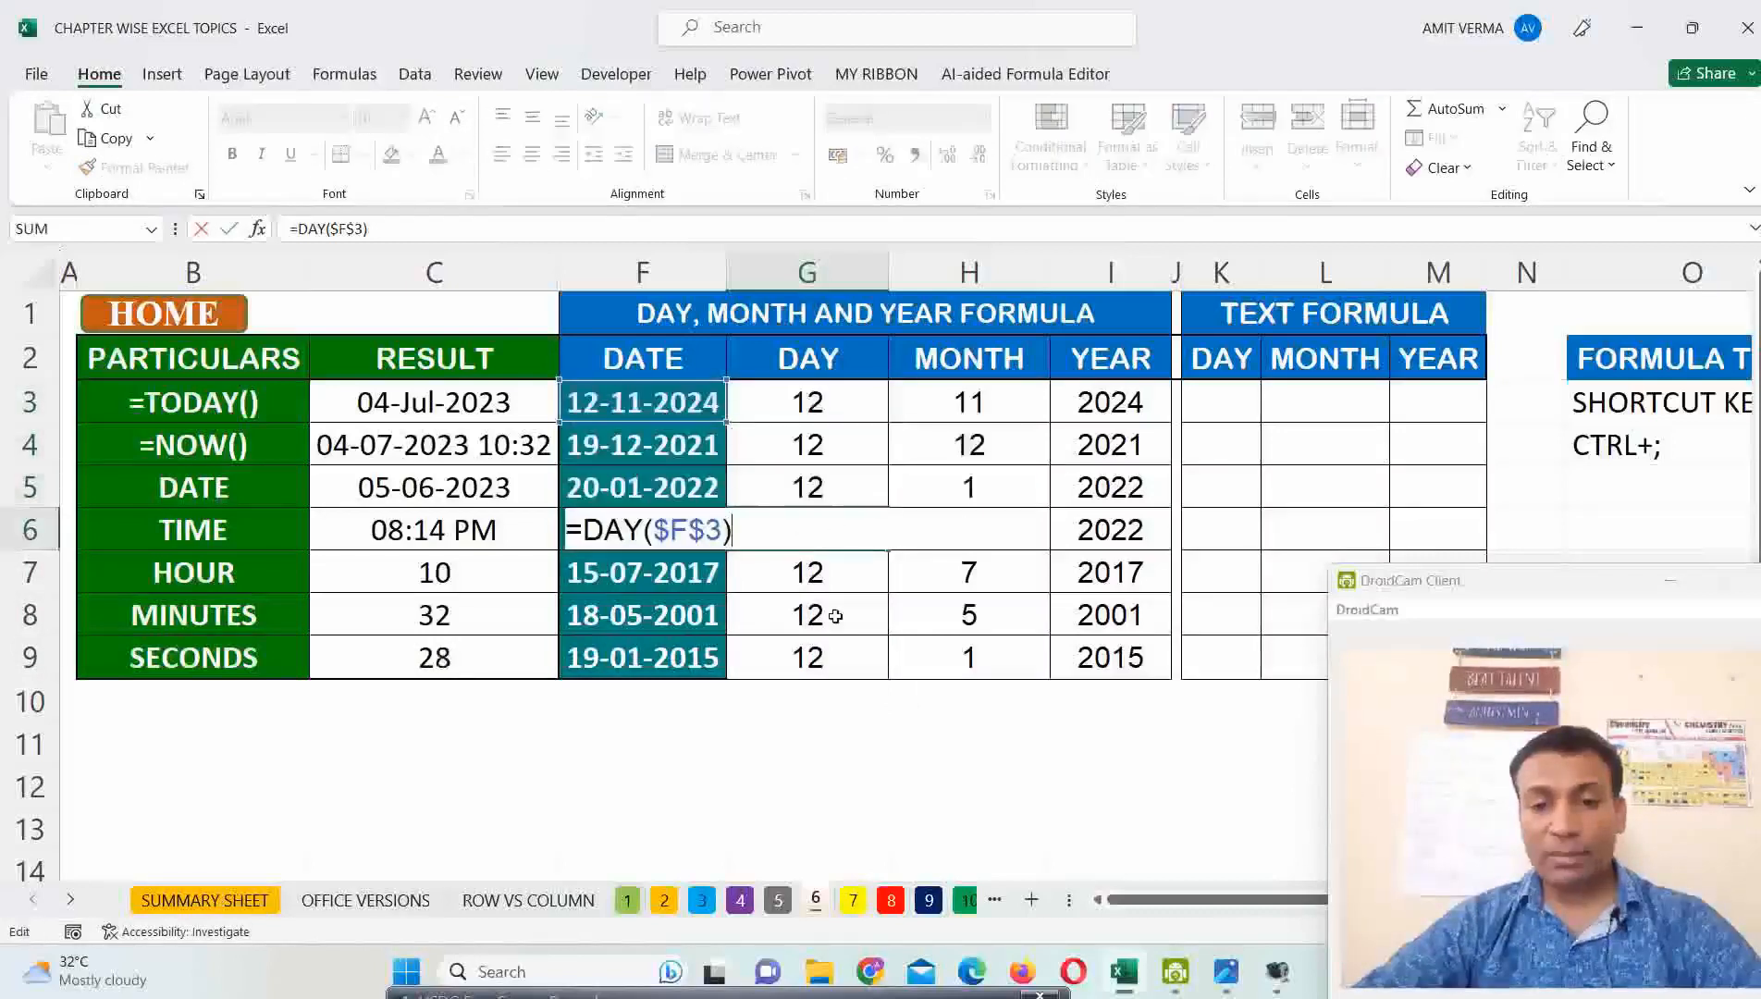
{"action": "key", "text": "Escape"}
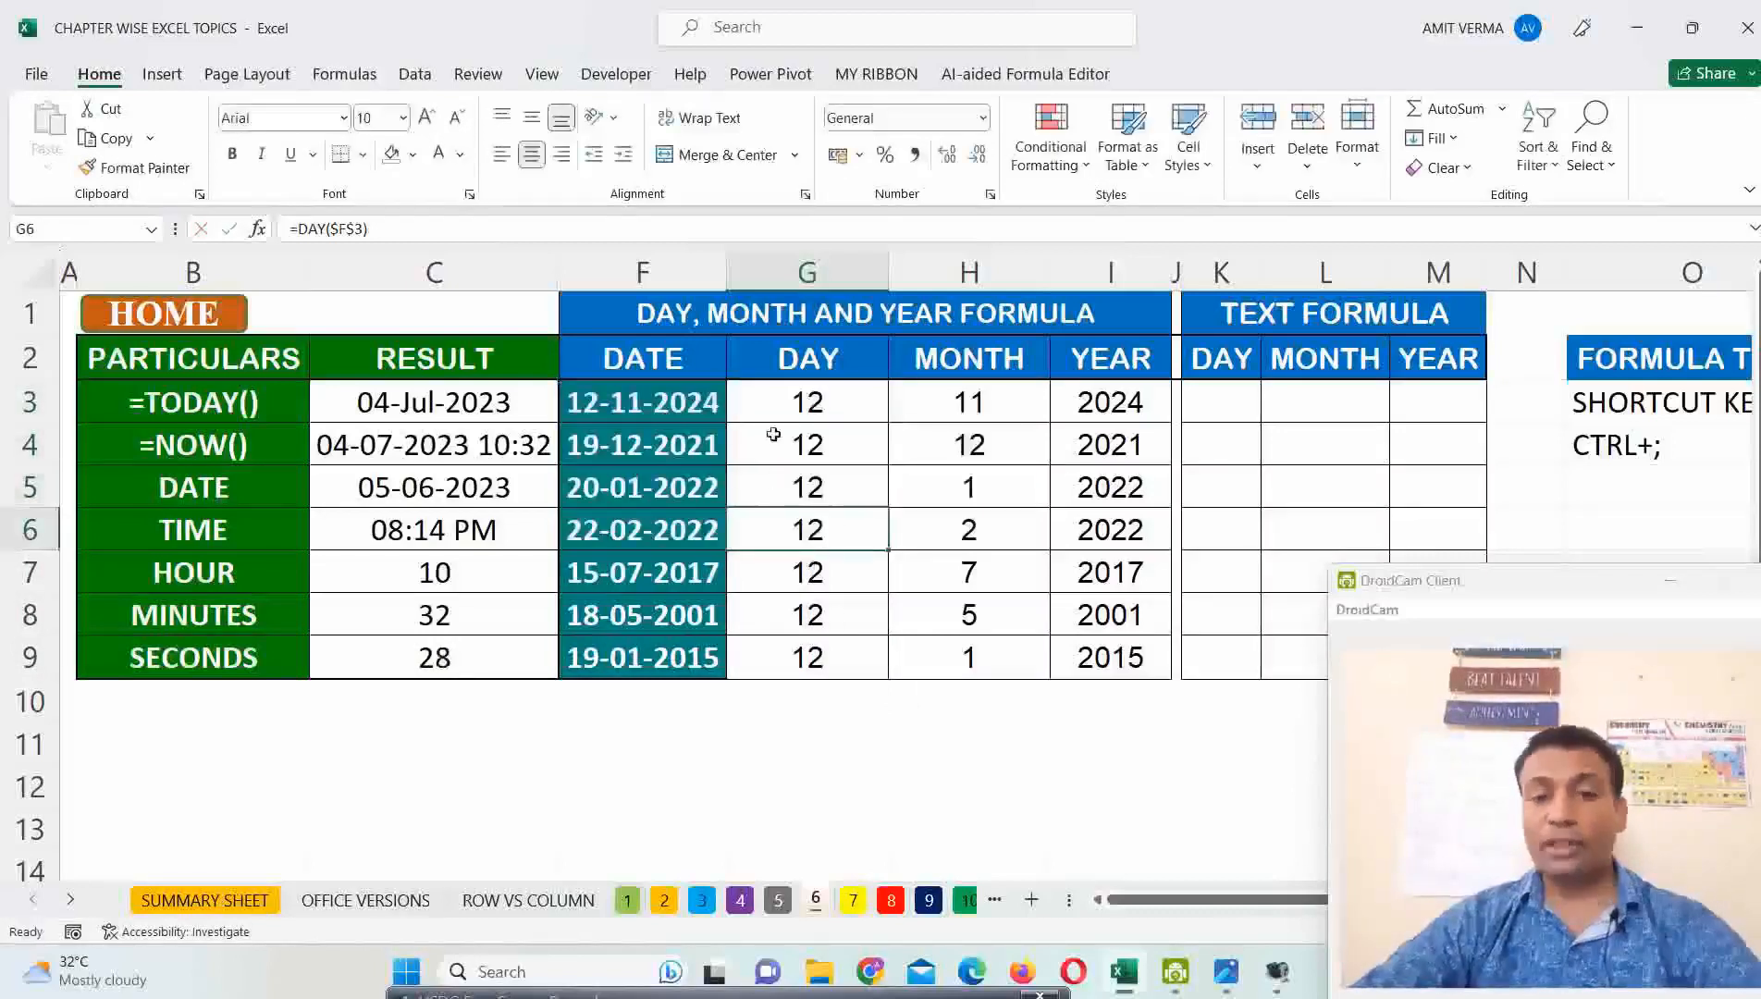
Remove the column lock from the date reference in G3, making the formula =DAY(F$3).
{"action": "left_click", "coordinate": [798, 407]}
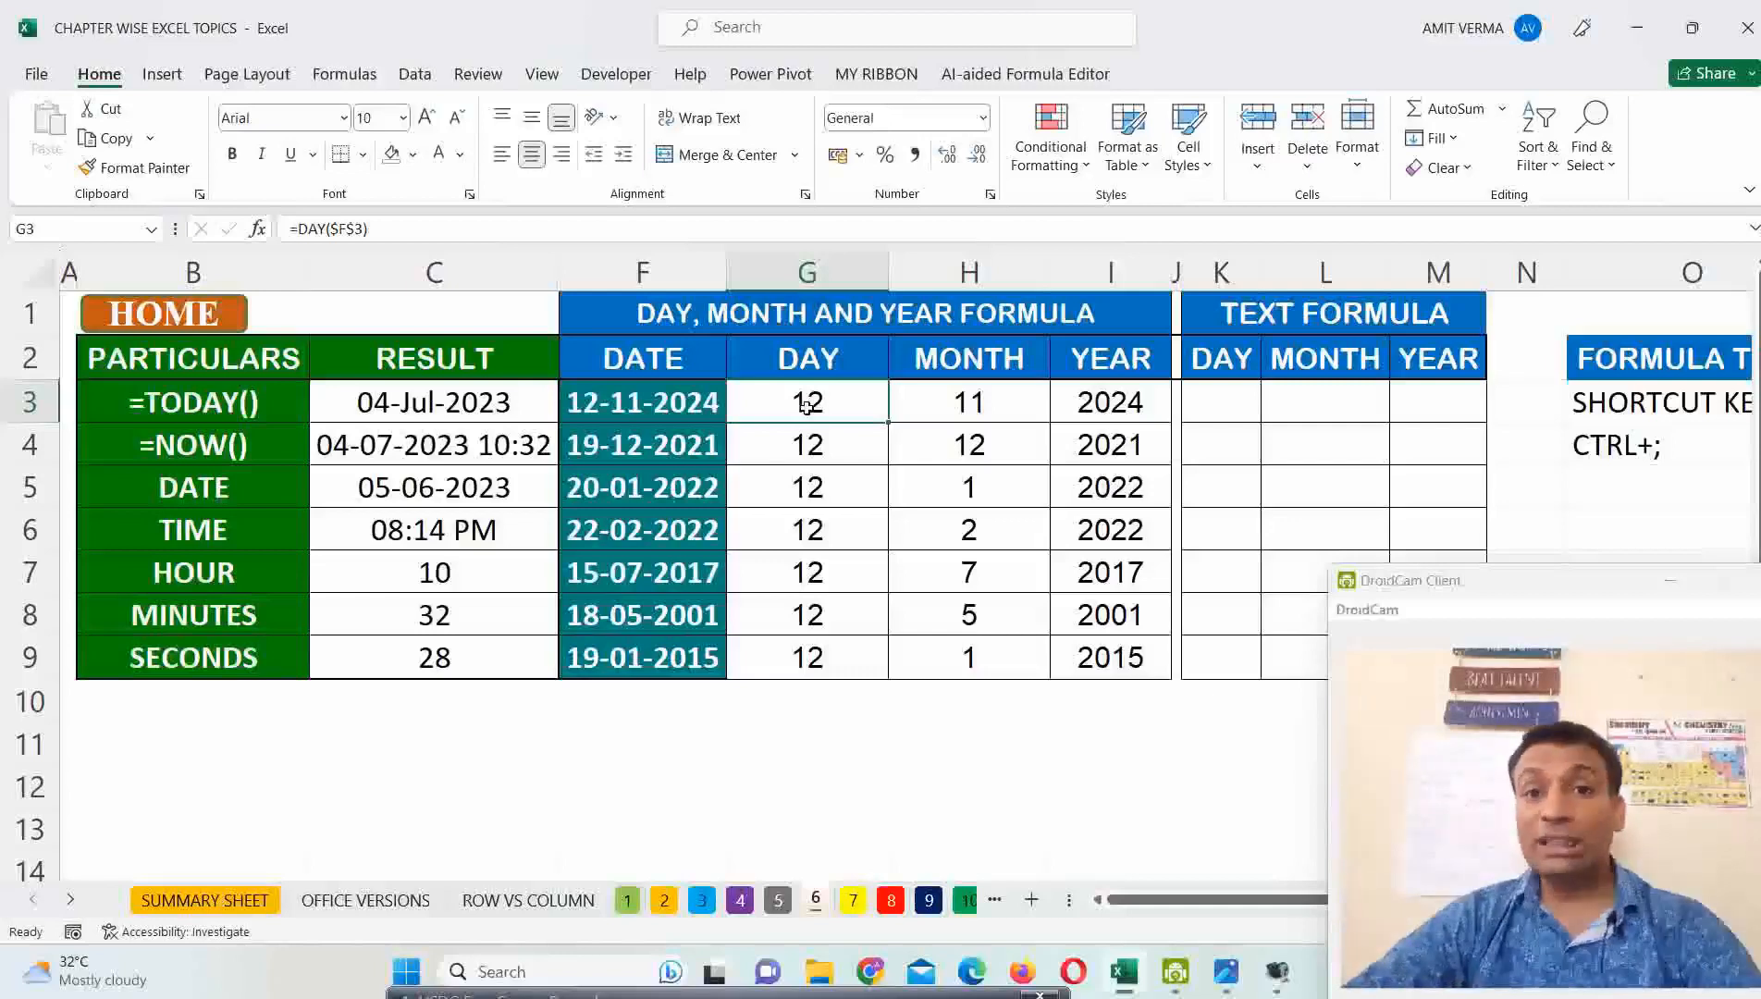
{"action": "double_click", "coordinate": [815, 404]}
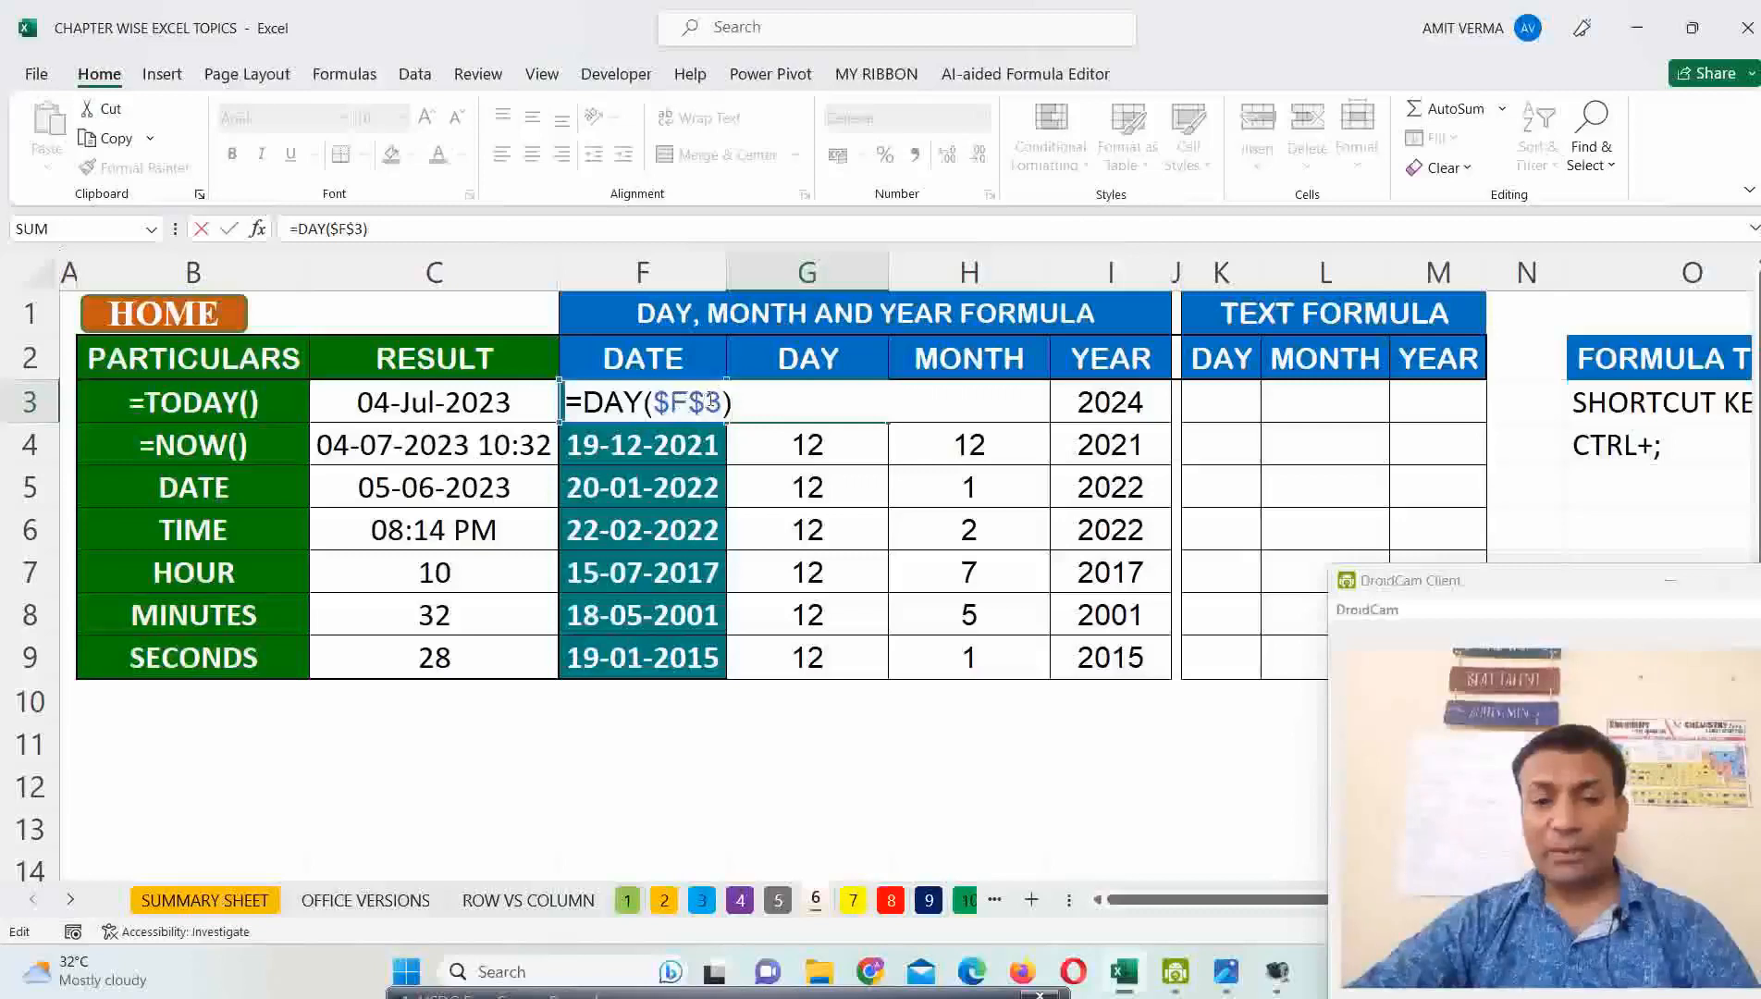
{"action": "left_click", "coordinate": [671, 403]}
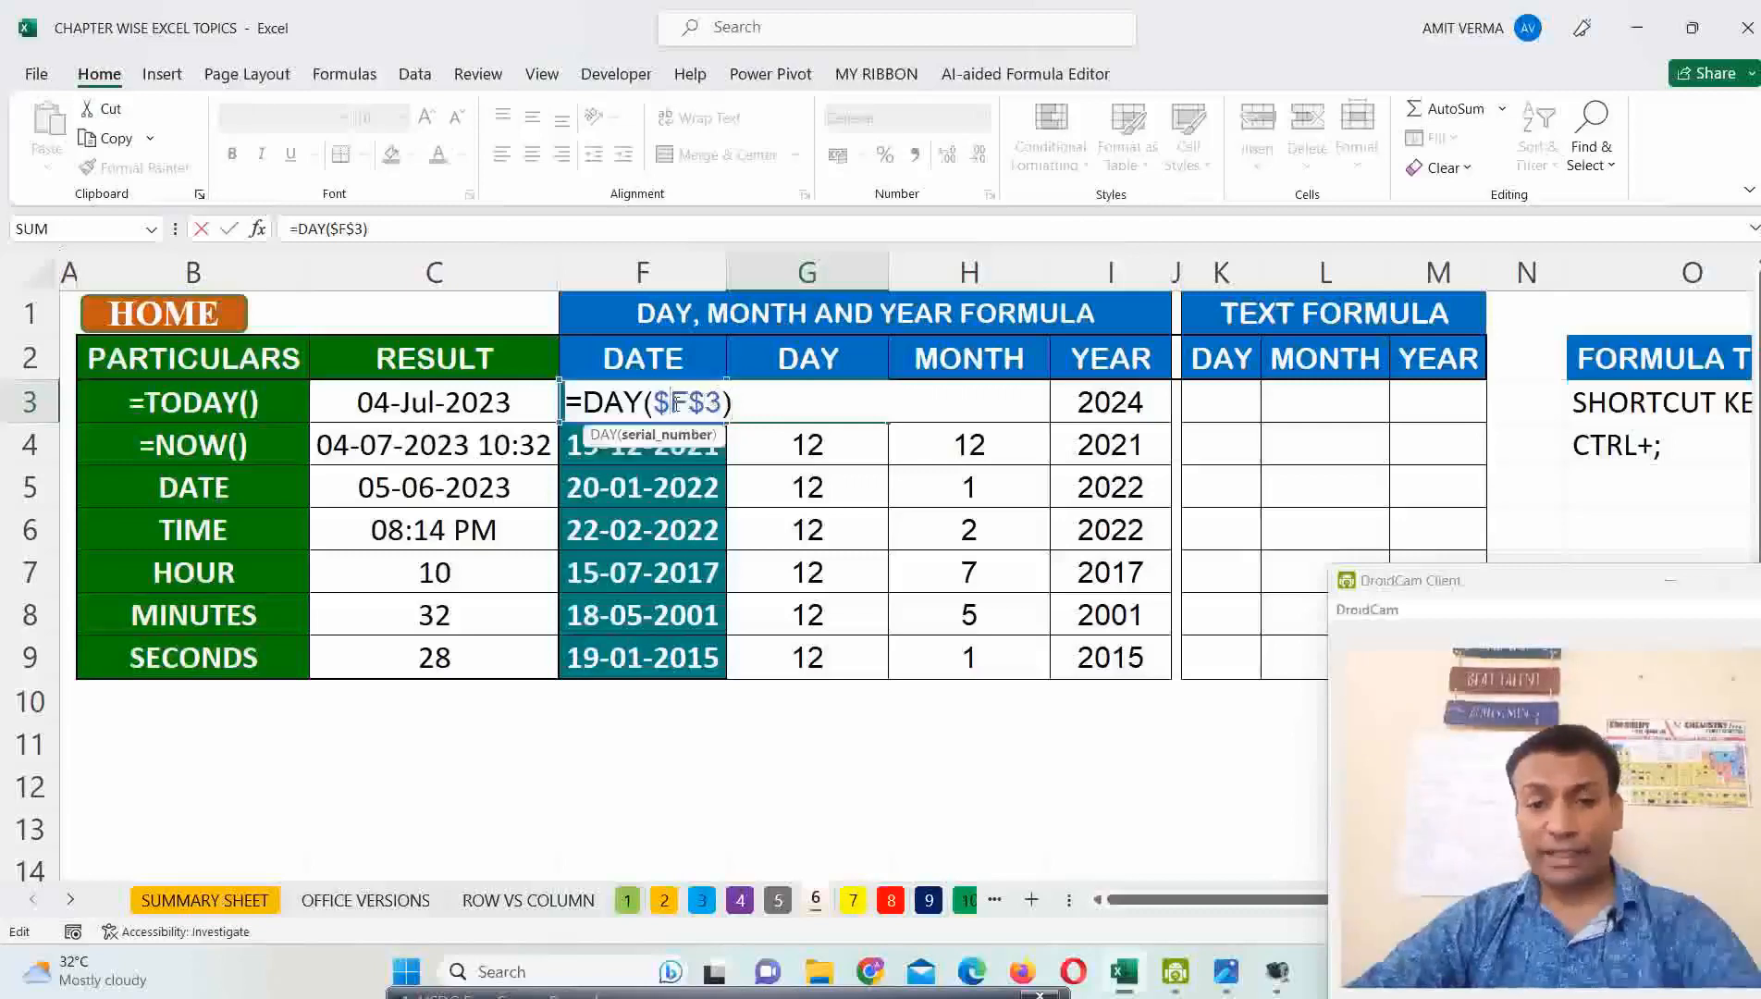
{"action": "key", "text": "BackSpace"}
{"action": "key", "text": "ctrl+Return"}
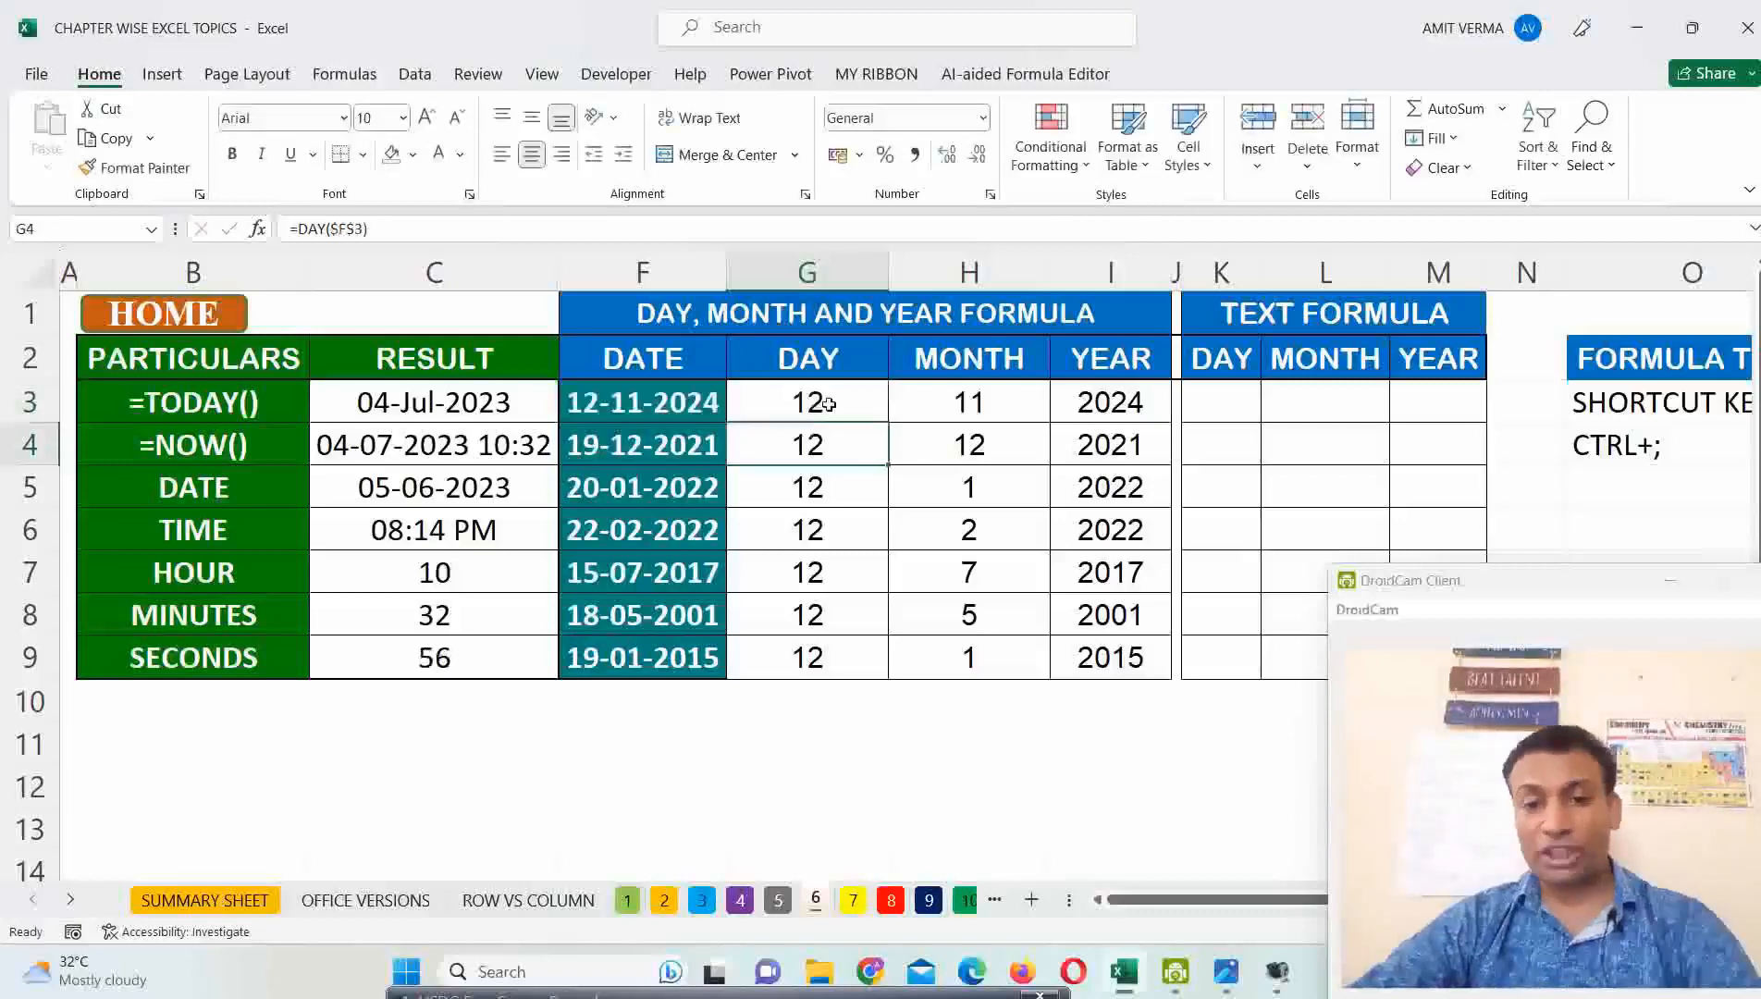
Fill the row-locked DAY formula in G3 down to G9 and across to I3.
{"action": "left_click_drag", "start_coordinate": [887, 425], "coordinate": [879, 656]}
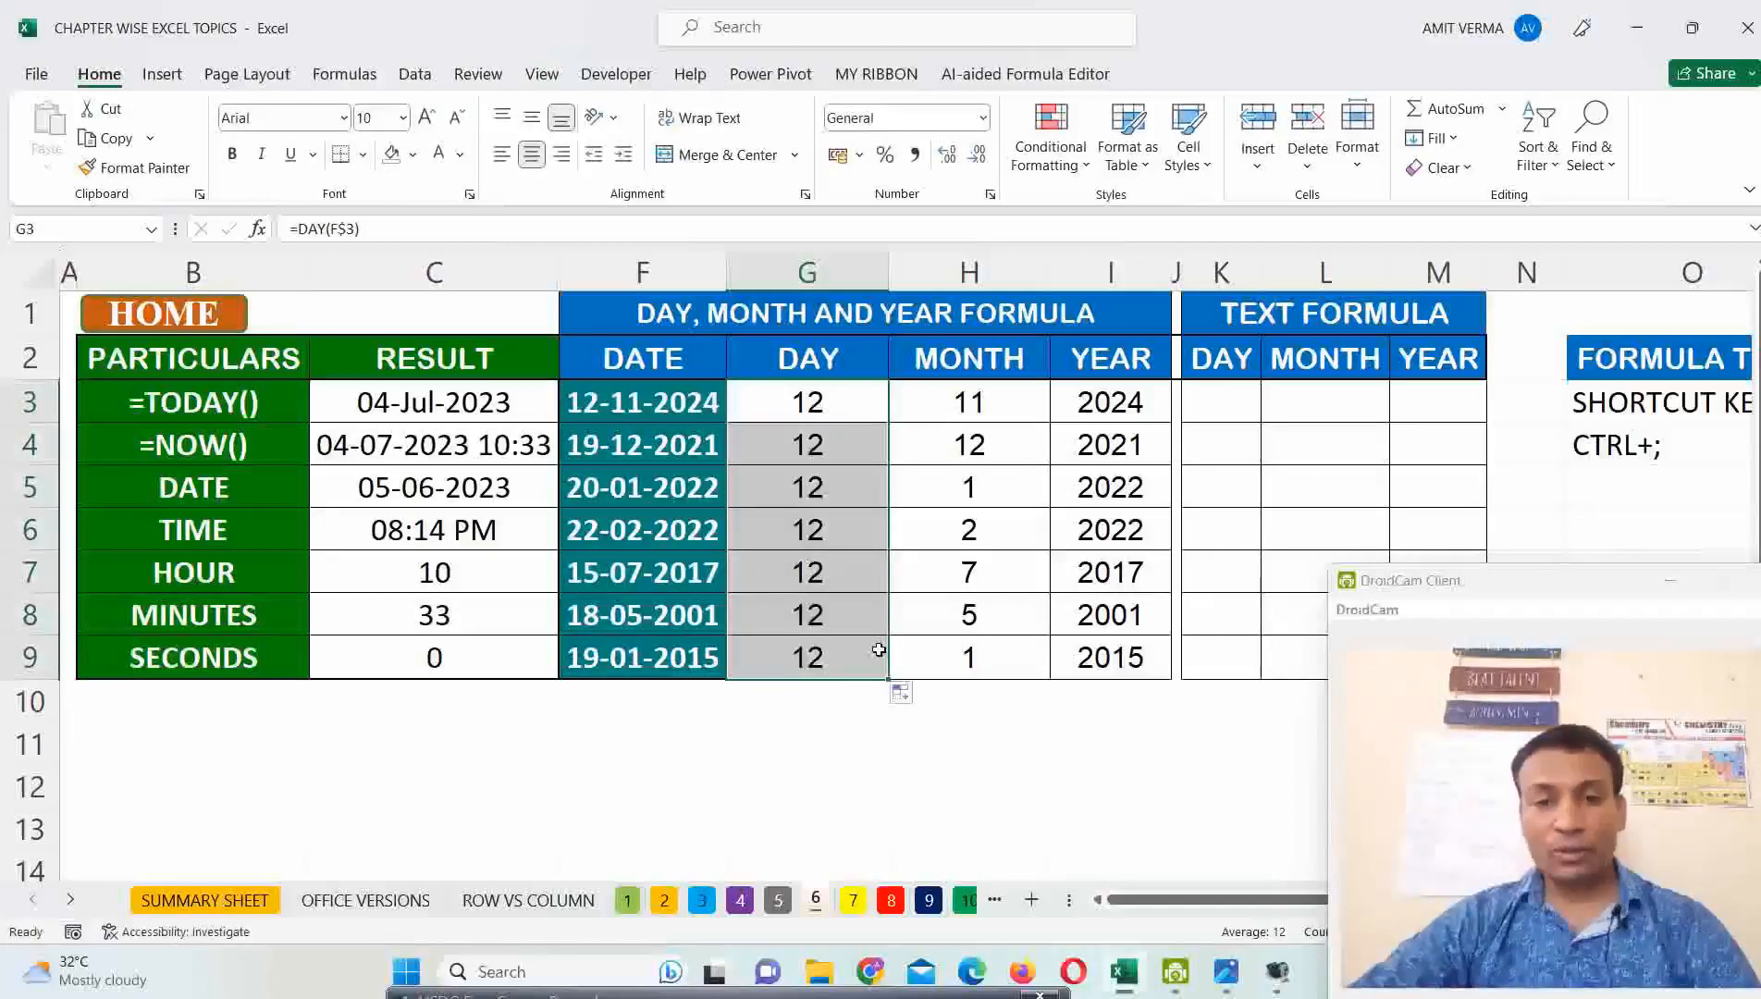
{"action": "left_click", "coordinate": [862, 407]}
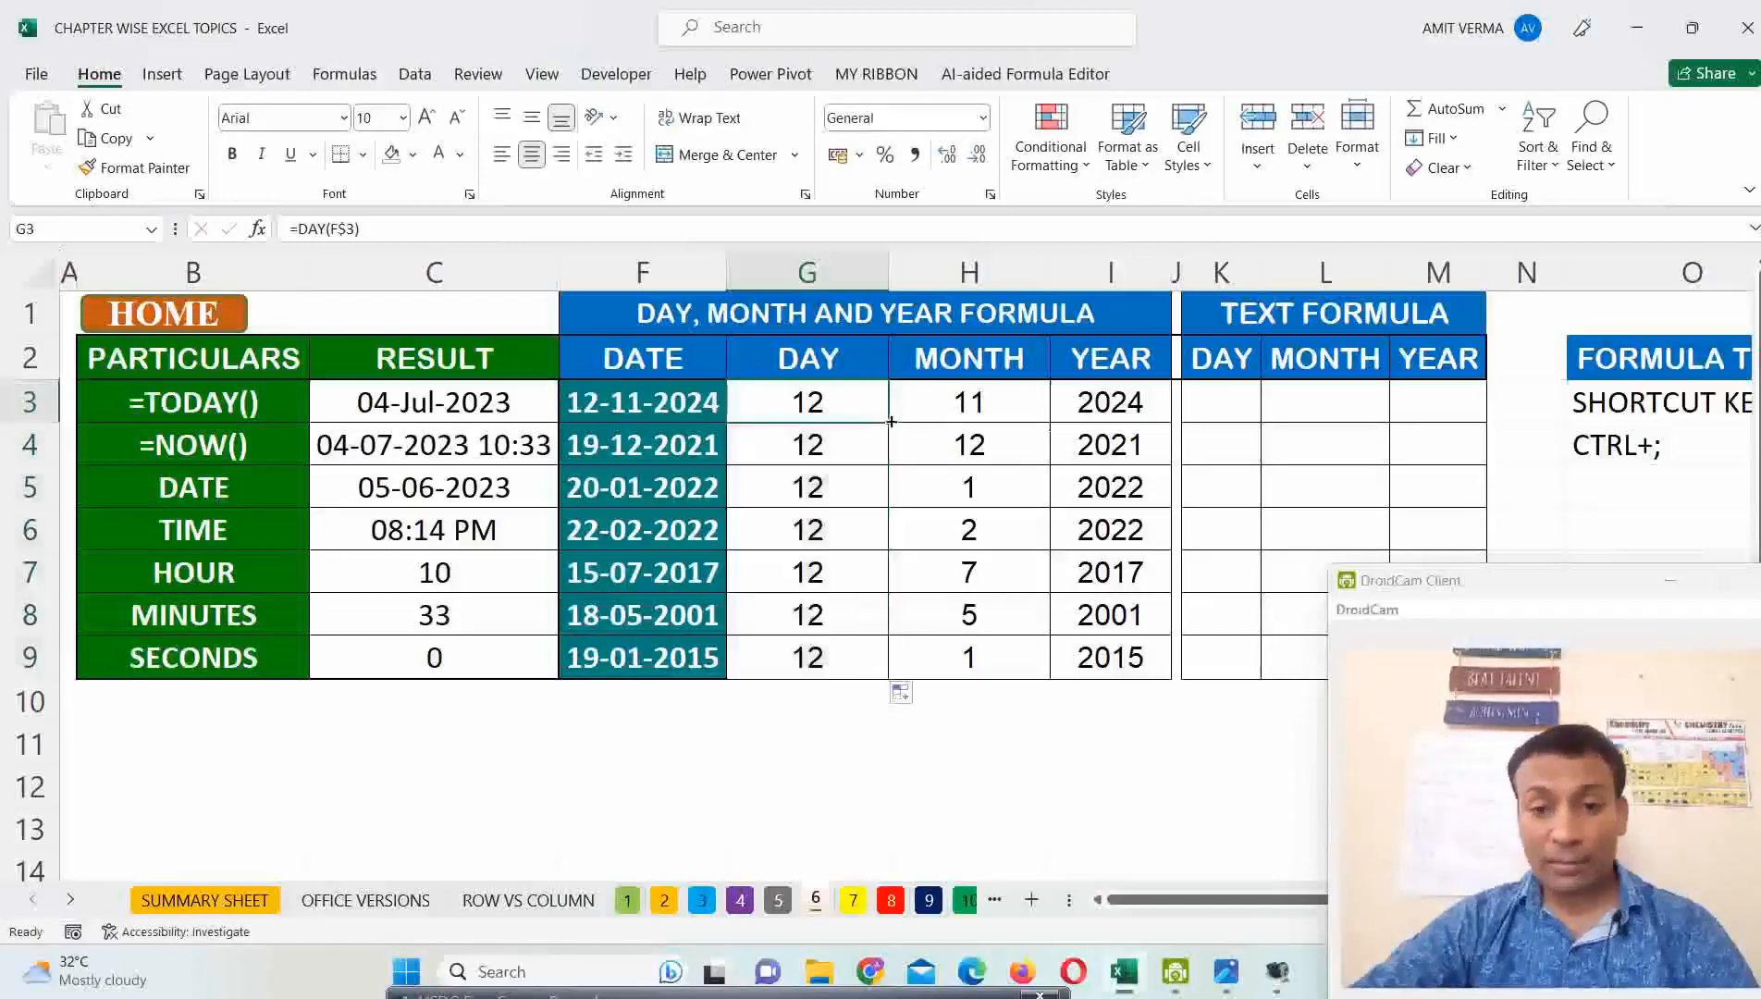
{"action": "left_click_drag", "start_coordinate": [890, 421], "coordinate": [1171, 423]}
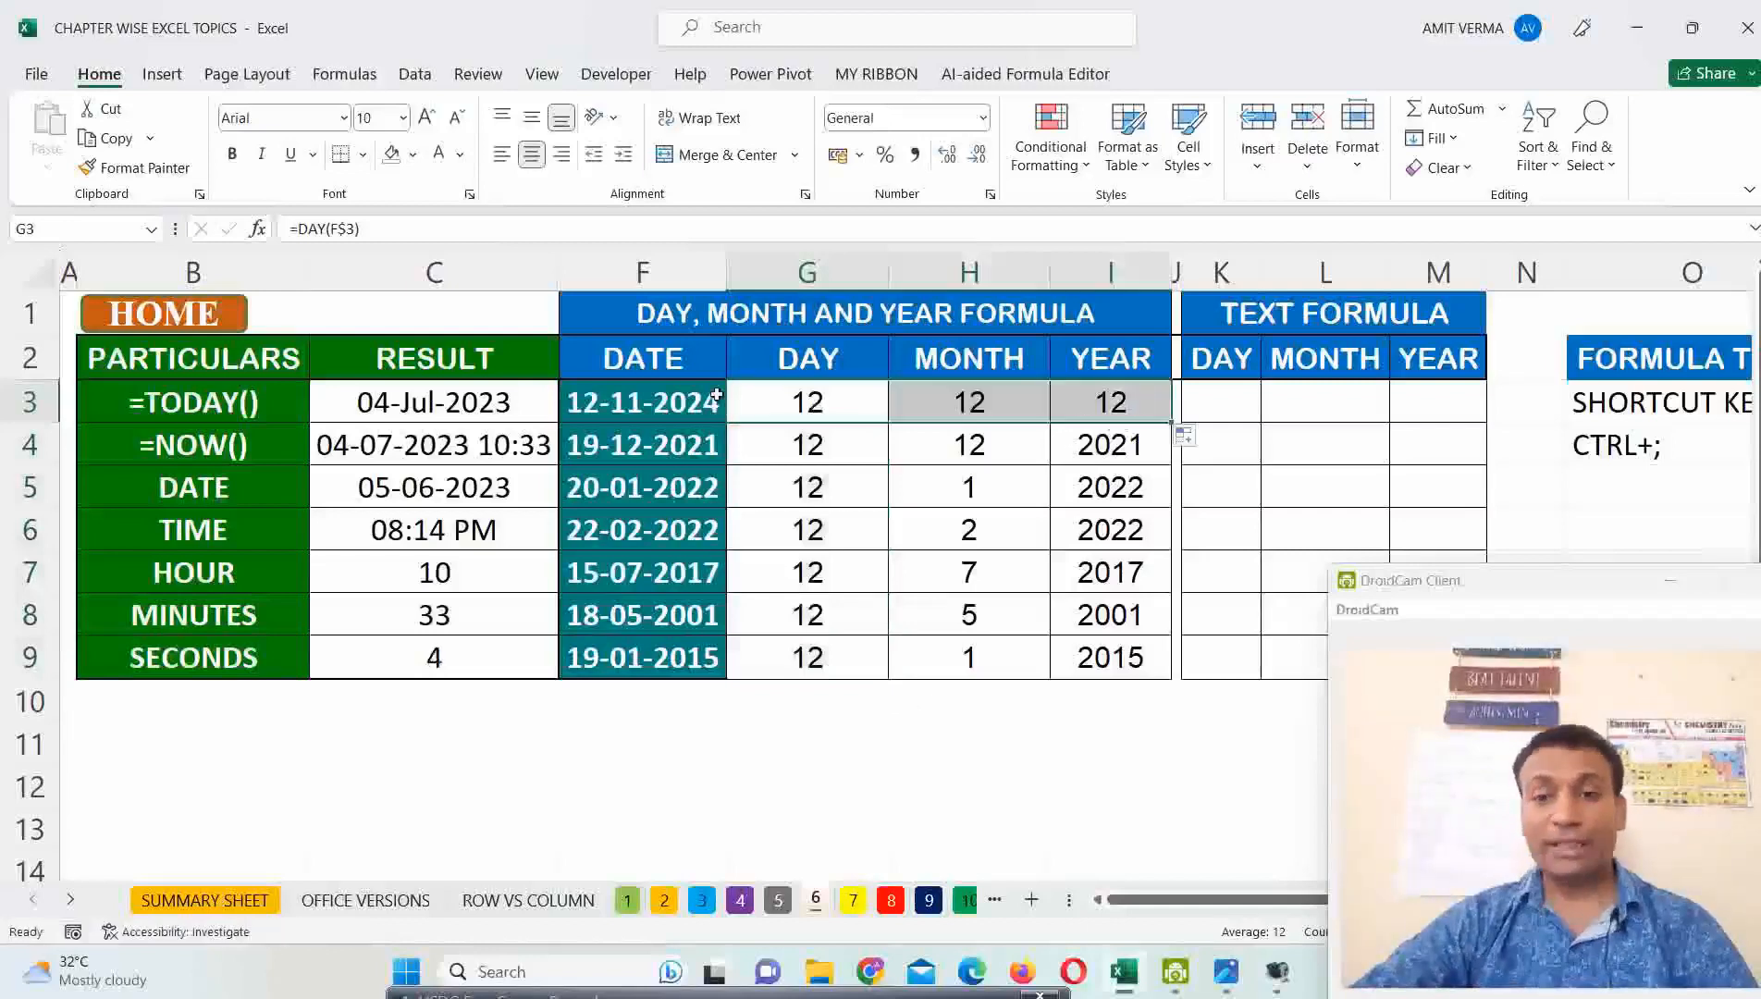
Inspect the date references of the row-locked DAY formulas in G3 and H3, discarding any edit.
{"action": "double_click", "coordinate": [836, 406]}
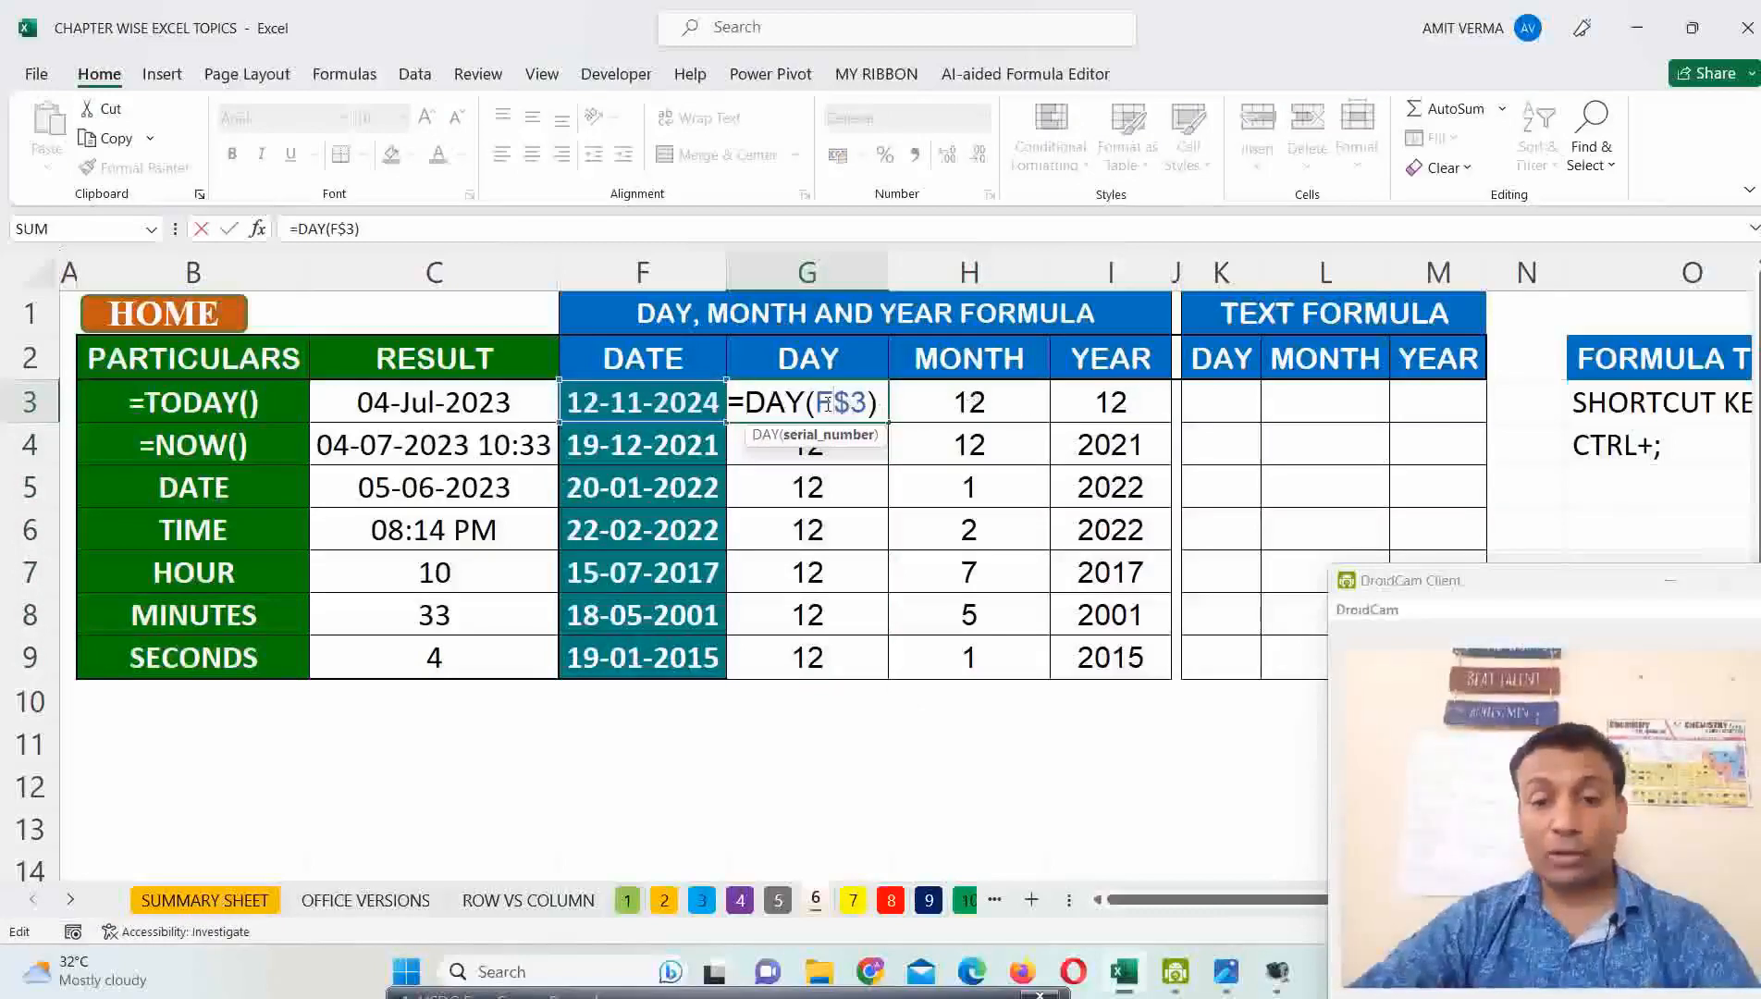
{"action": "left_click", "coordinate": [1004, 403]}
{"action": "double_click", "coordinate": [996, 405]}
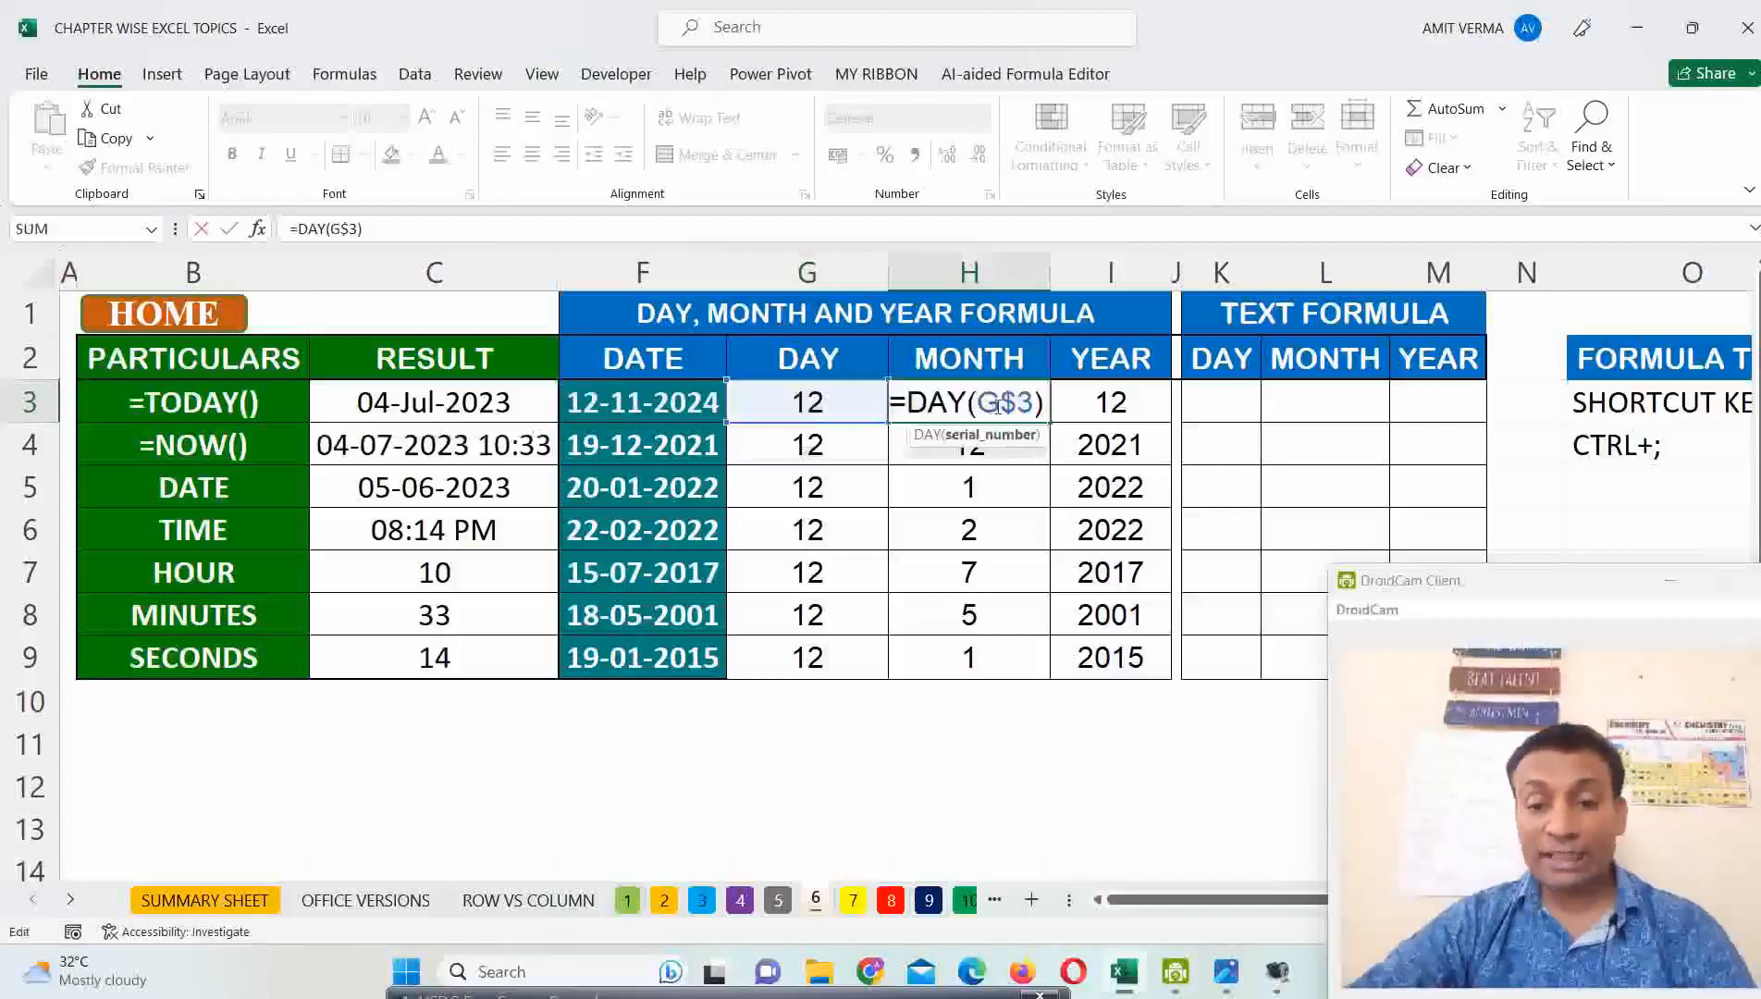
{"action": "left_click", "coordinate": [676, 271]}
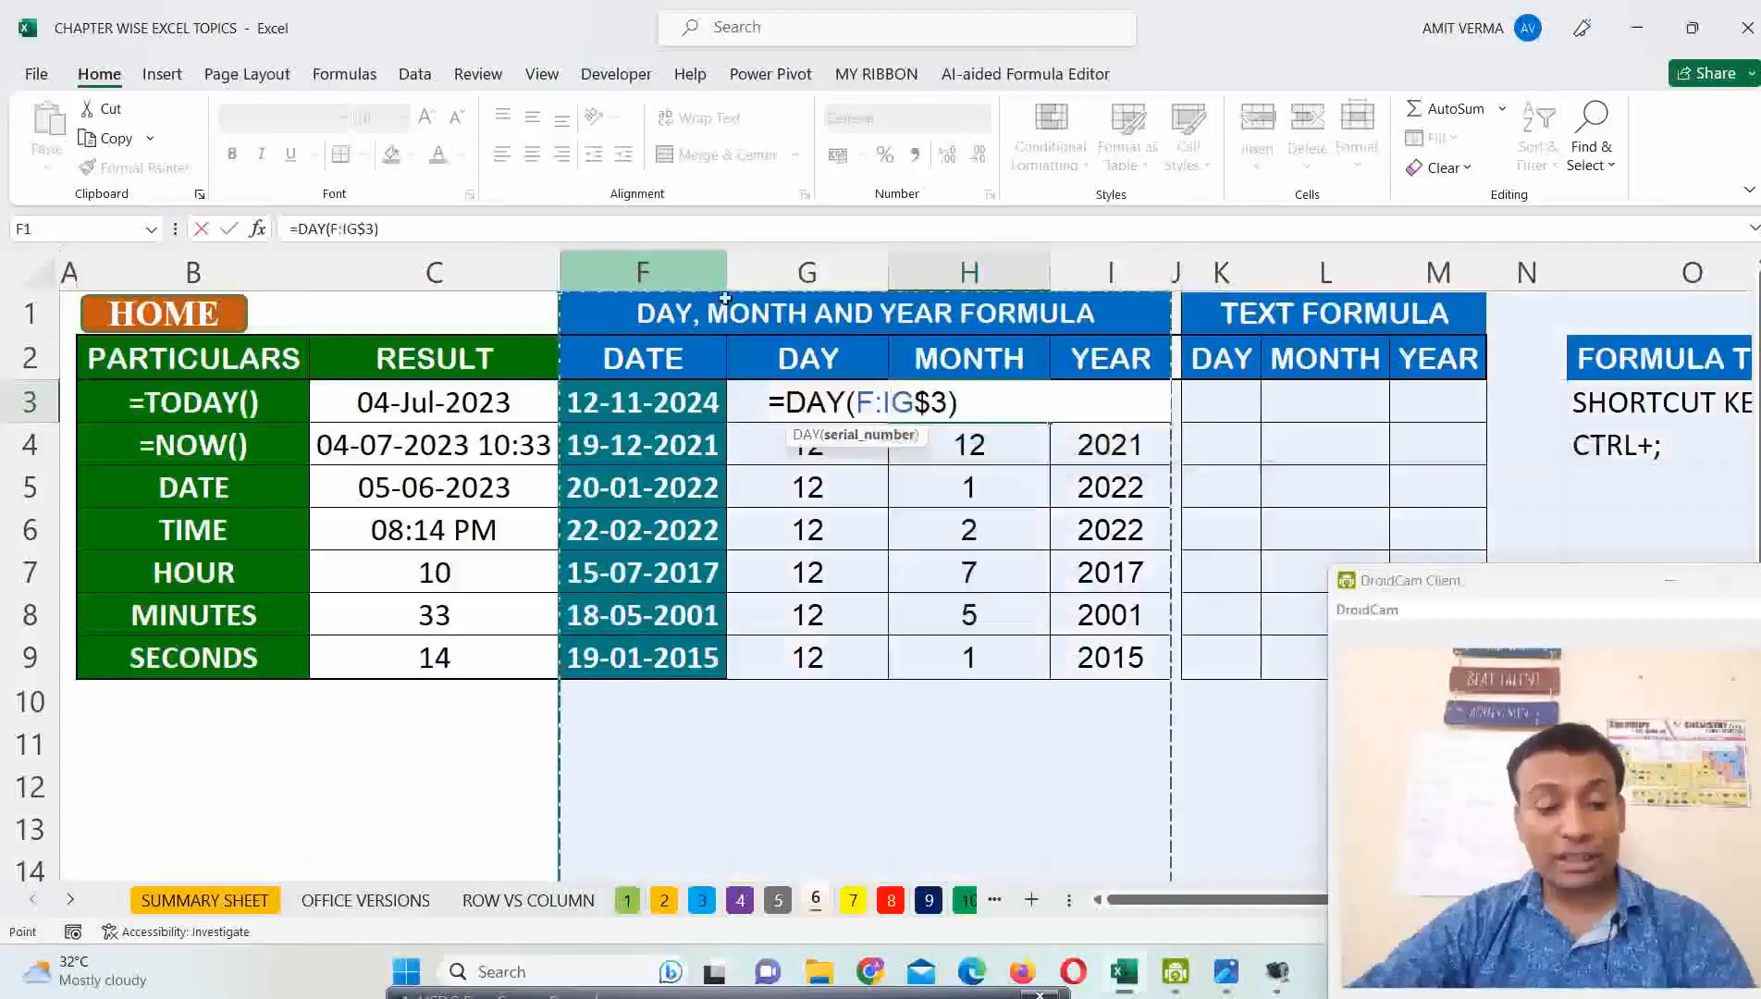
{"action": "key", "text": "Escape"}
Try switching the date reference in G3 through its different column and row lock types.
{"action": "double_click", "coordinate": [826, 400]}
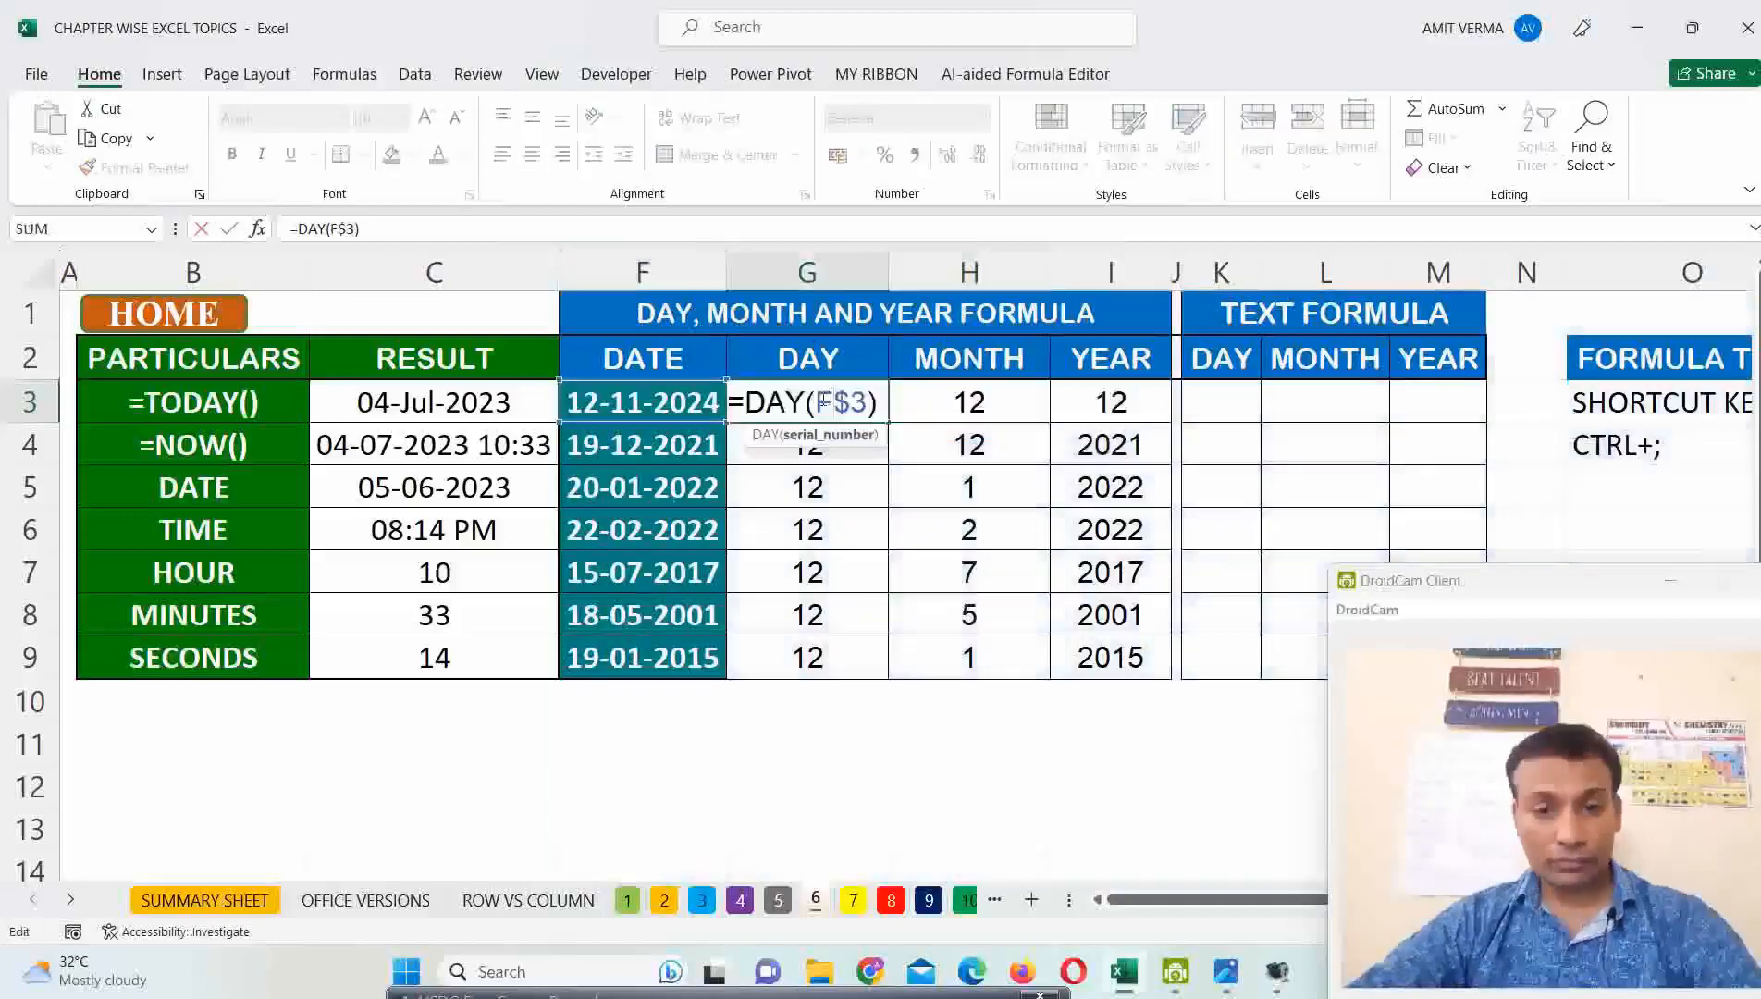
{"action": "left_click_drag", "start_coordinate": [818, 402], "coordinate": [866, 401]}
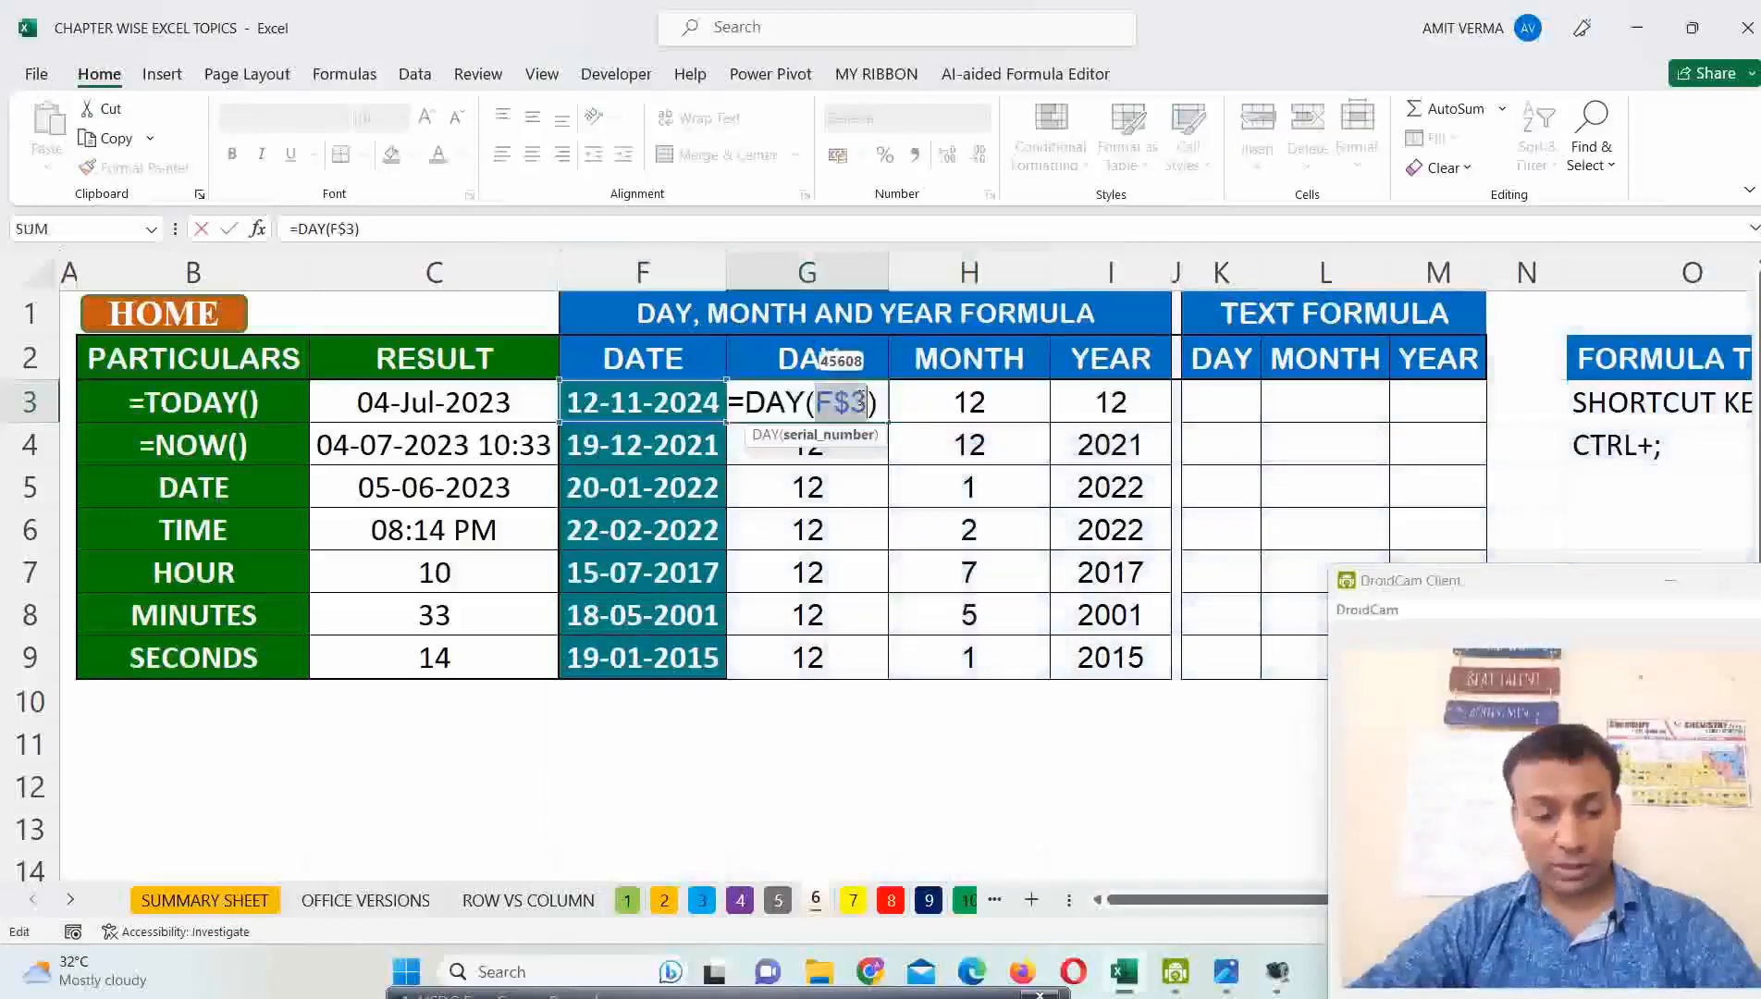
{"action": "key", "text": "F4"}
{"action": "key", "text": "F4"}
{"action": "key", "text": "F4"}
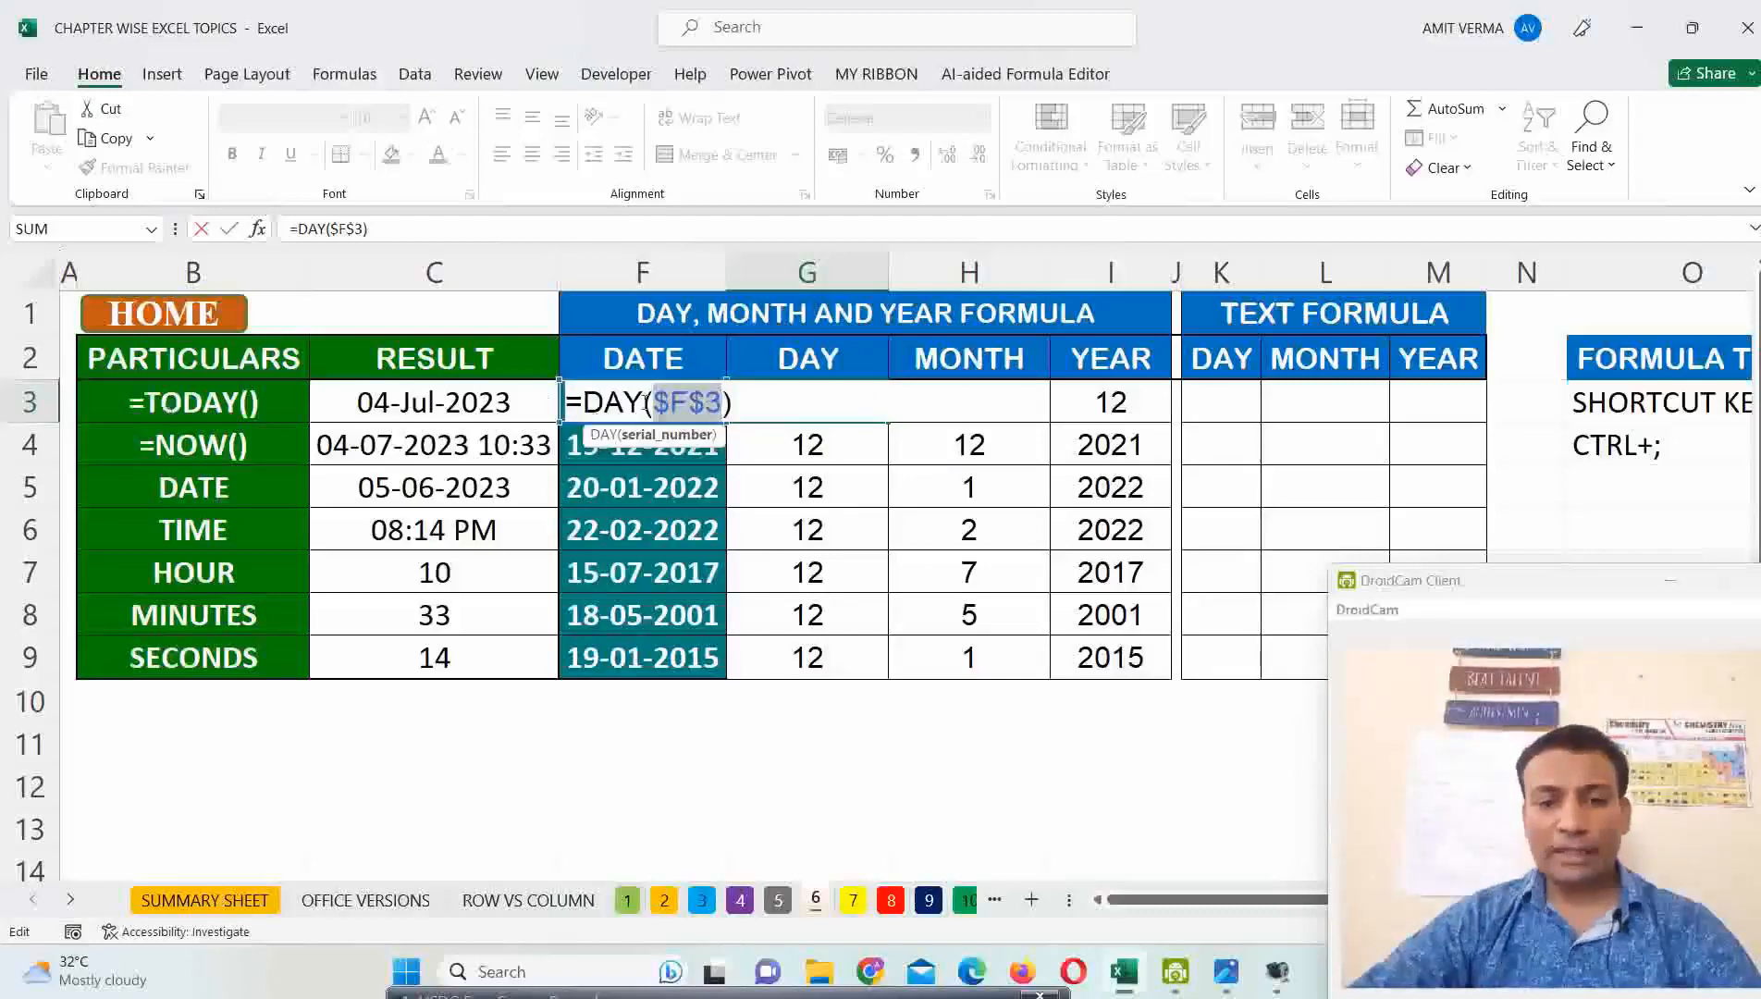
{"action": "key", "text": "Escape"}
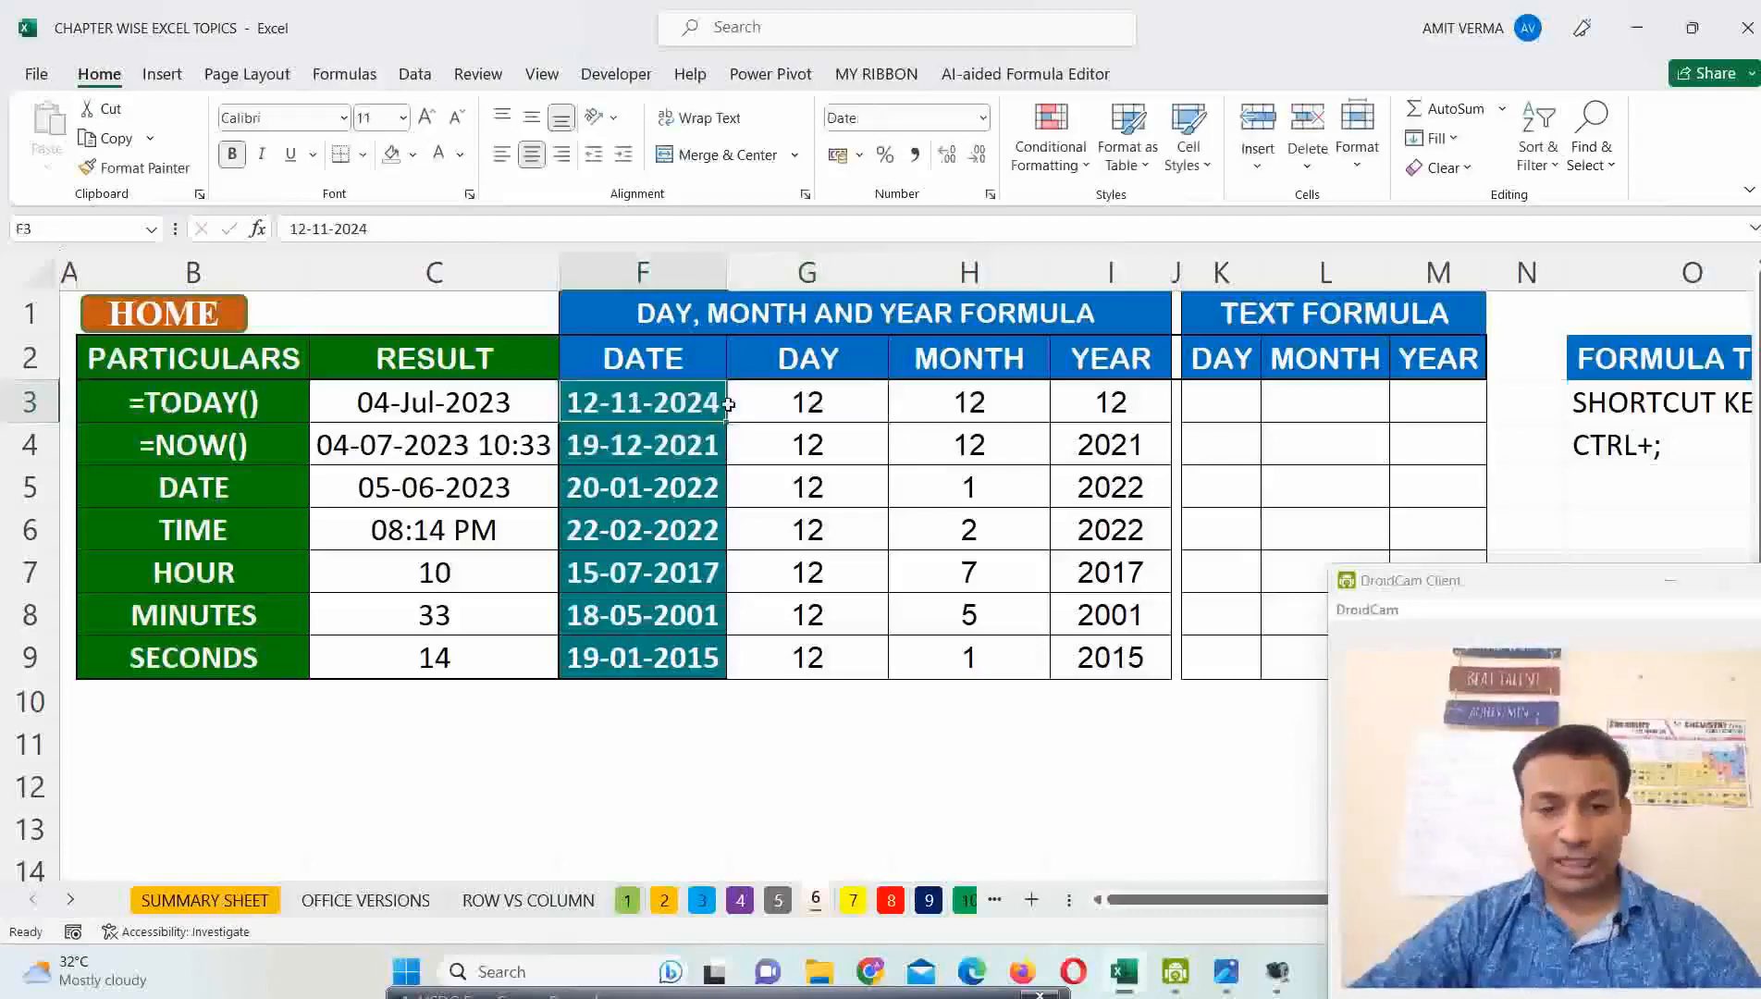
Lock only the column of the date reference in G3, making the formula =DAY($F3).
{"action": "double_click", "coordinate": [784, 402]}
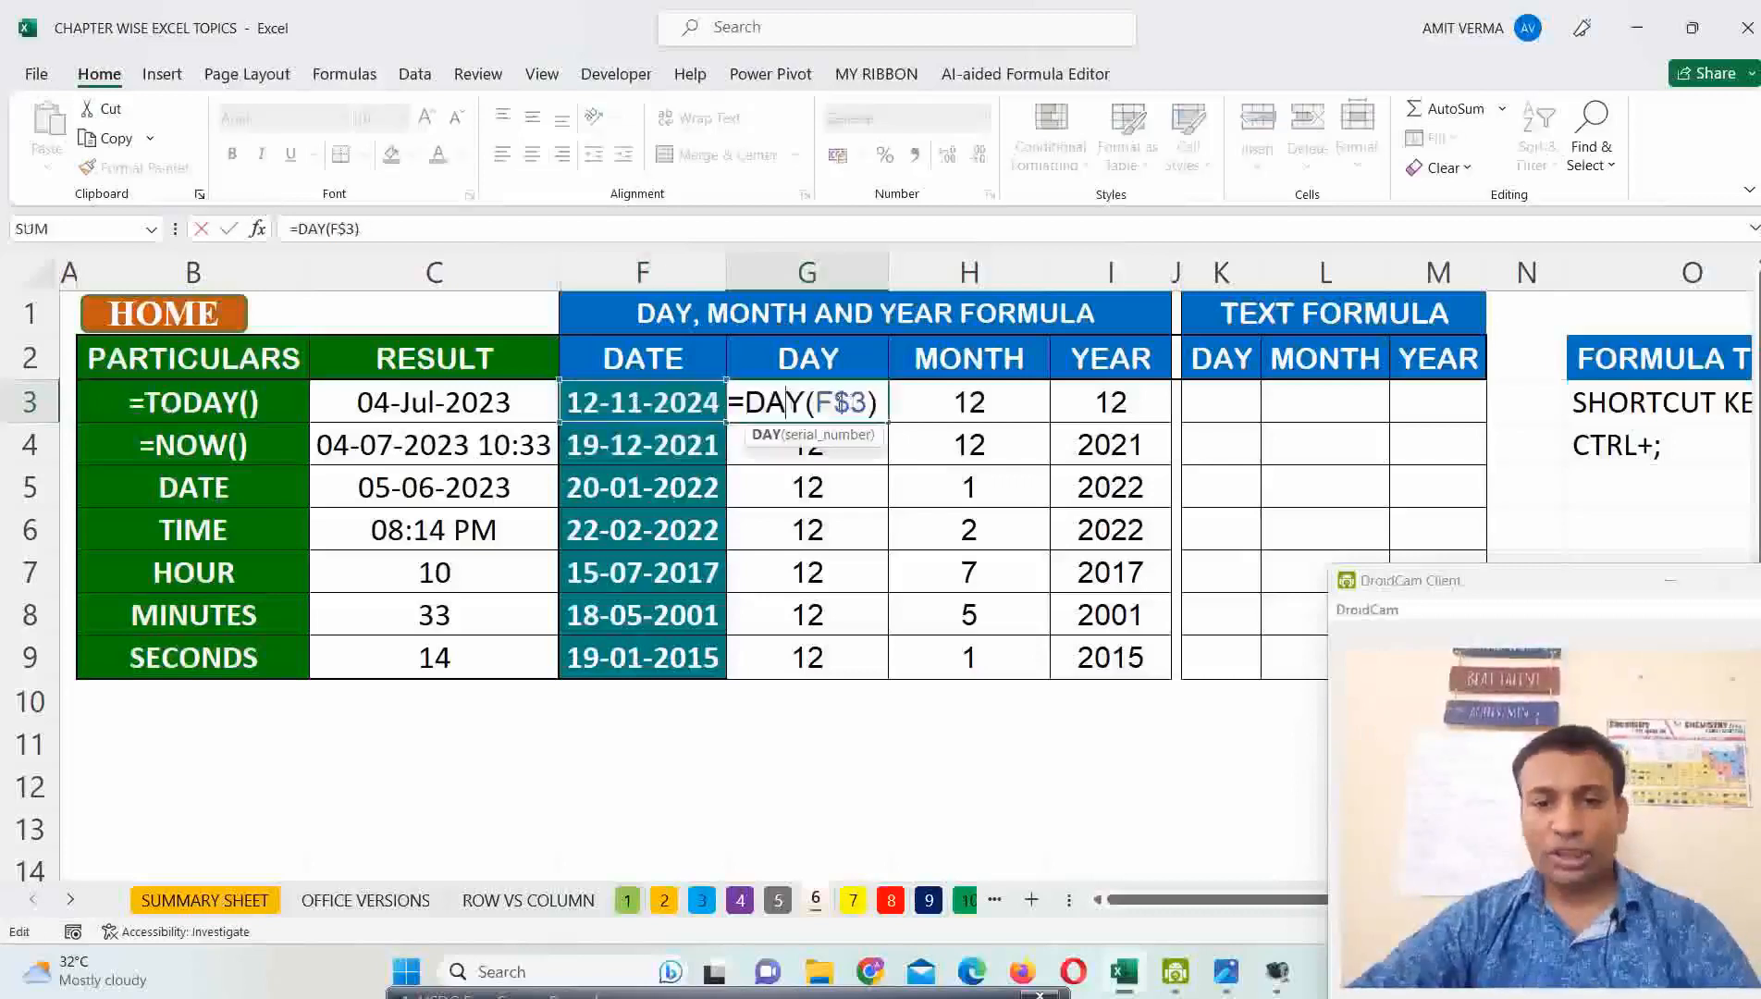
{"action": "double_click", "coordinate": [840, 402]}
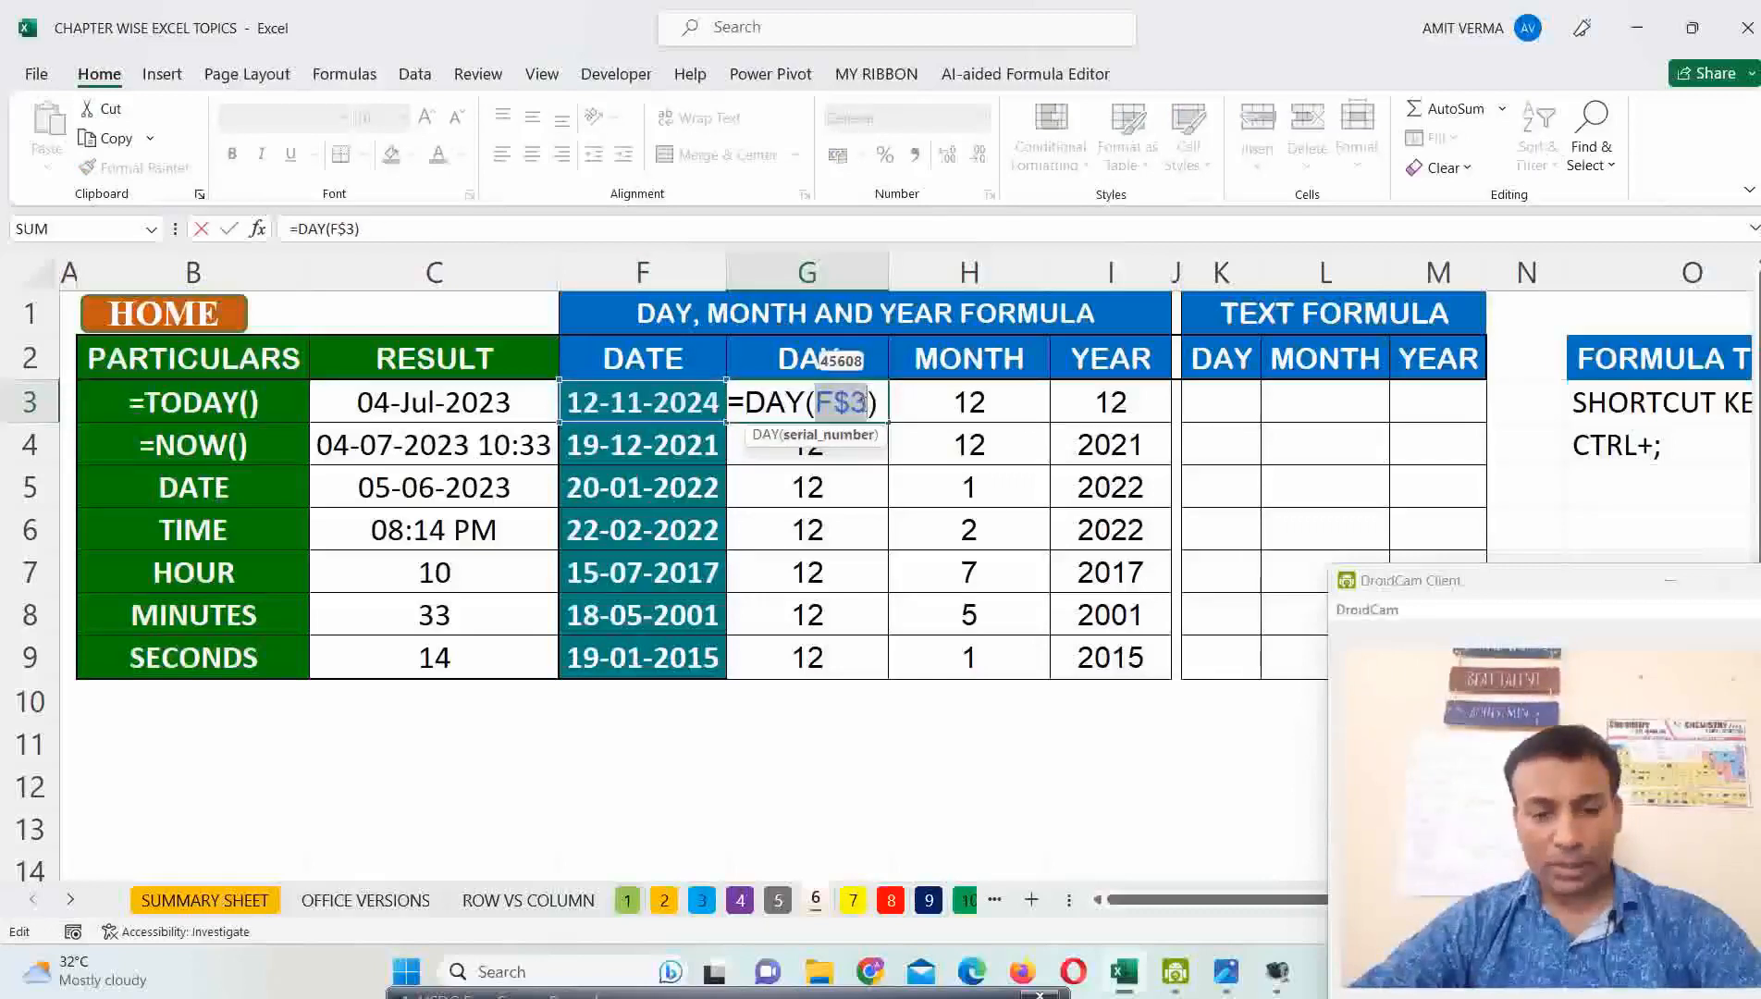
{"action": "key", "text": "F4"}
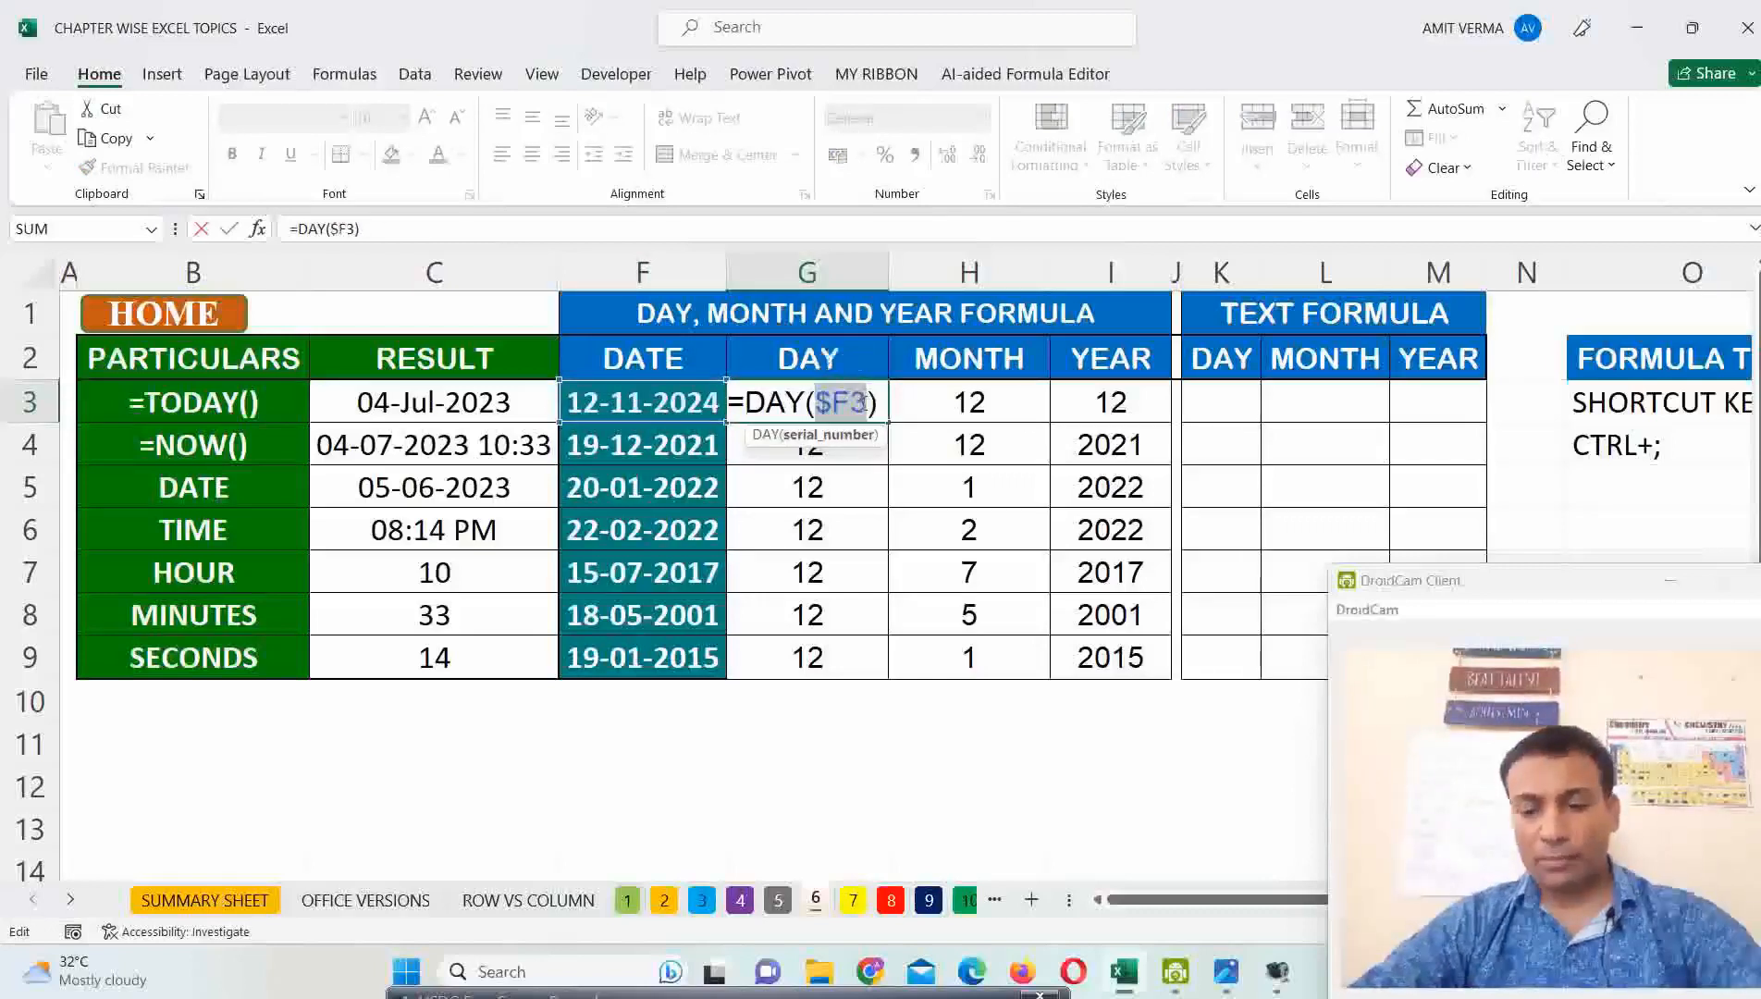
{"action": "key", "text": "Return"}
Fill the column-locked DAY formula in G3 down to G9 and across to I3.
{"action": "left_click_drag", "start_coordinate": [868, 404], "coordinate": [849, 646]}
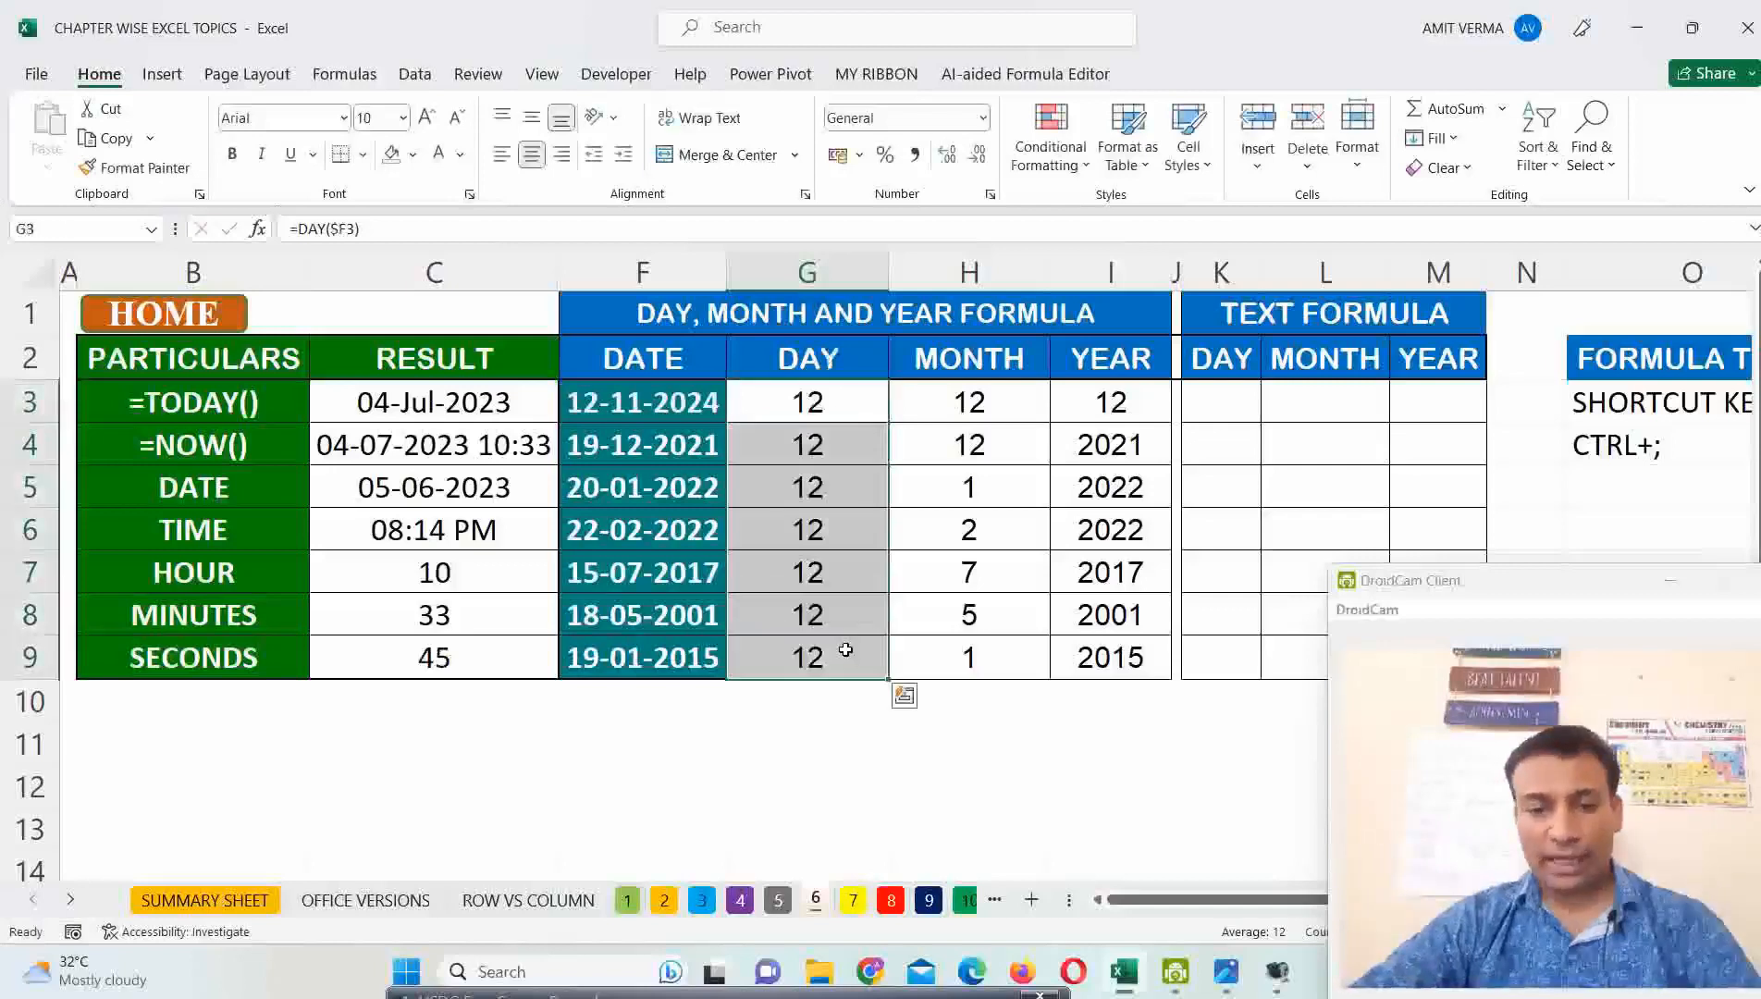
{"action": "key", "text": "ctrl+d"}
{"action": "left_click_drag", "start_coordinate": [876, 414], "coordinate": [1110, 490]}
{"action": "left_click_drag", "start_coordinate": [930, 444], "coordinate": [1121, 407]}
{"action": "left_click", "coordinate": [857, 398]}
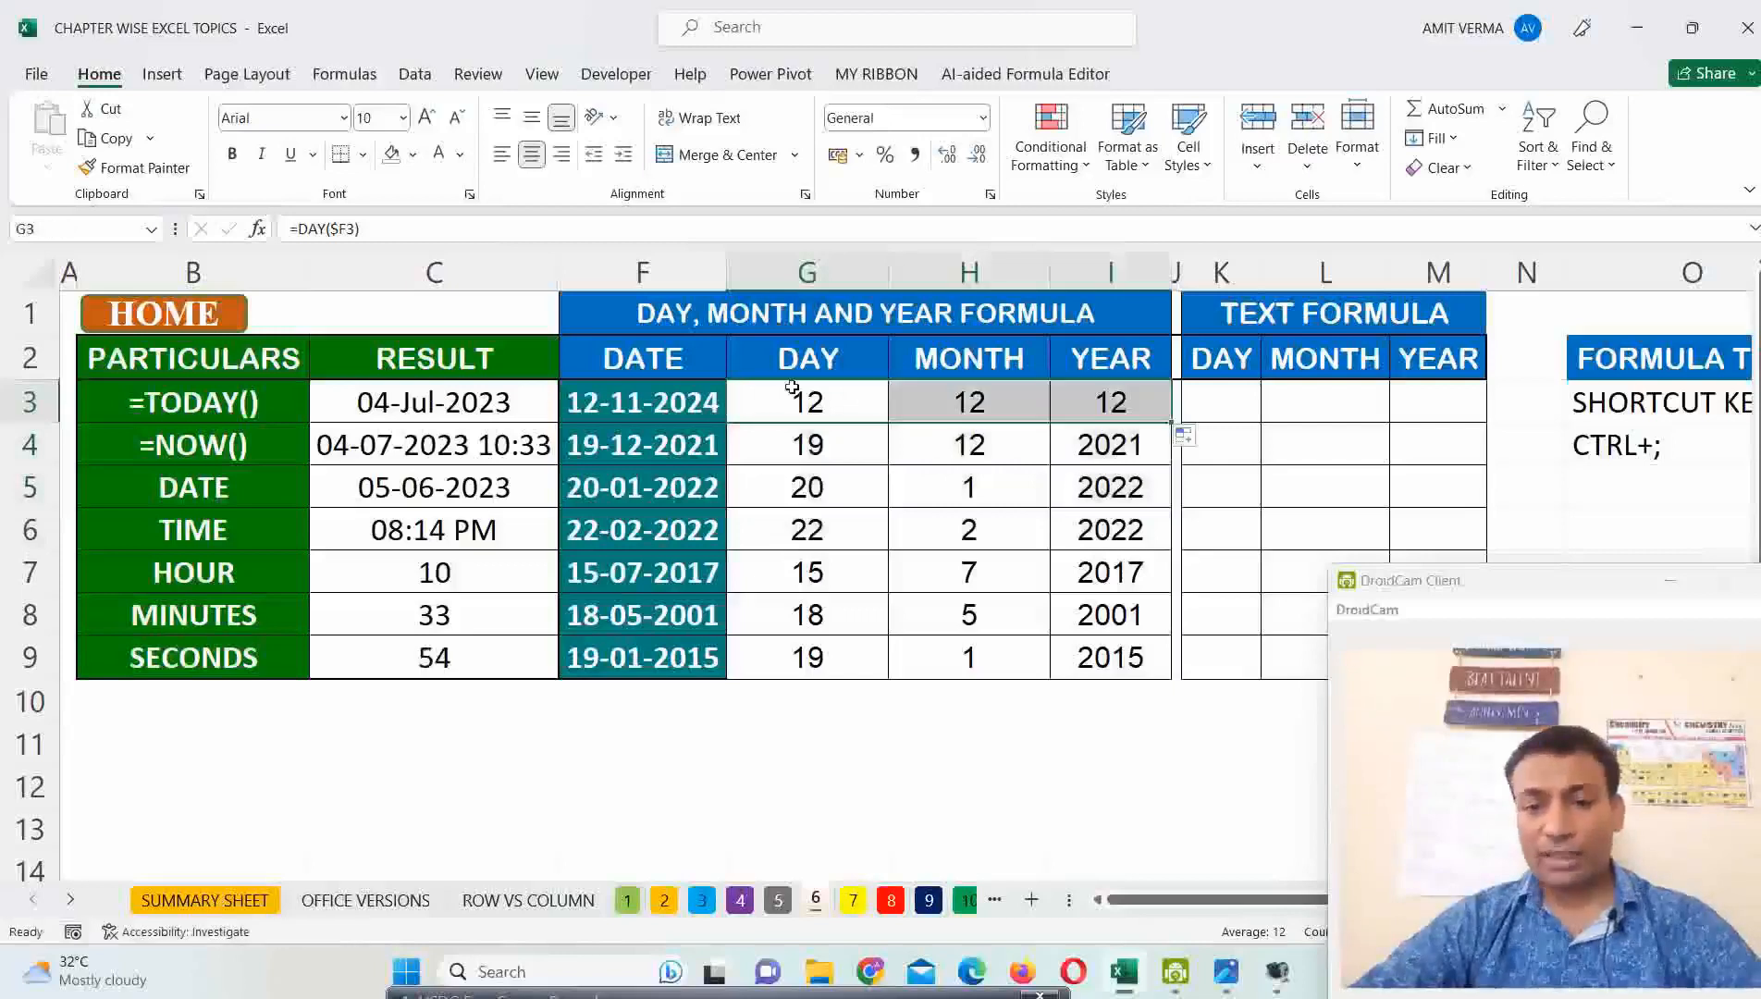
Compare the column-locked date reference in G3 with the copied formula in H3.
{"action": "left_click", "coordinate": [835, 402]}
{"action": "double_click", "coordinate": [835, 402]}
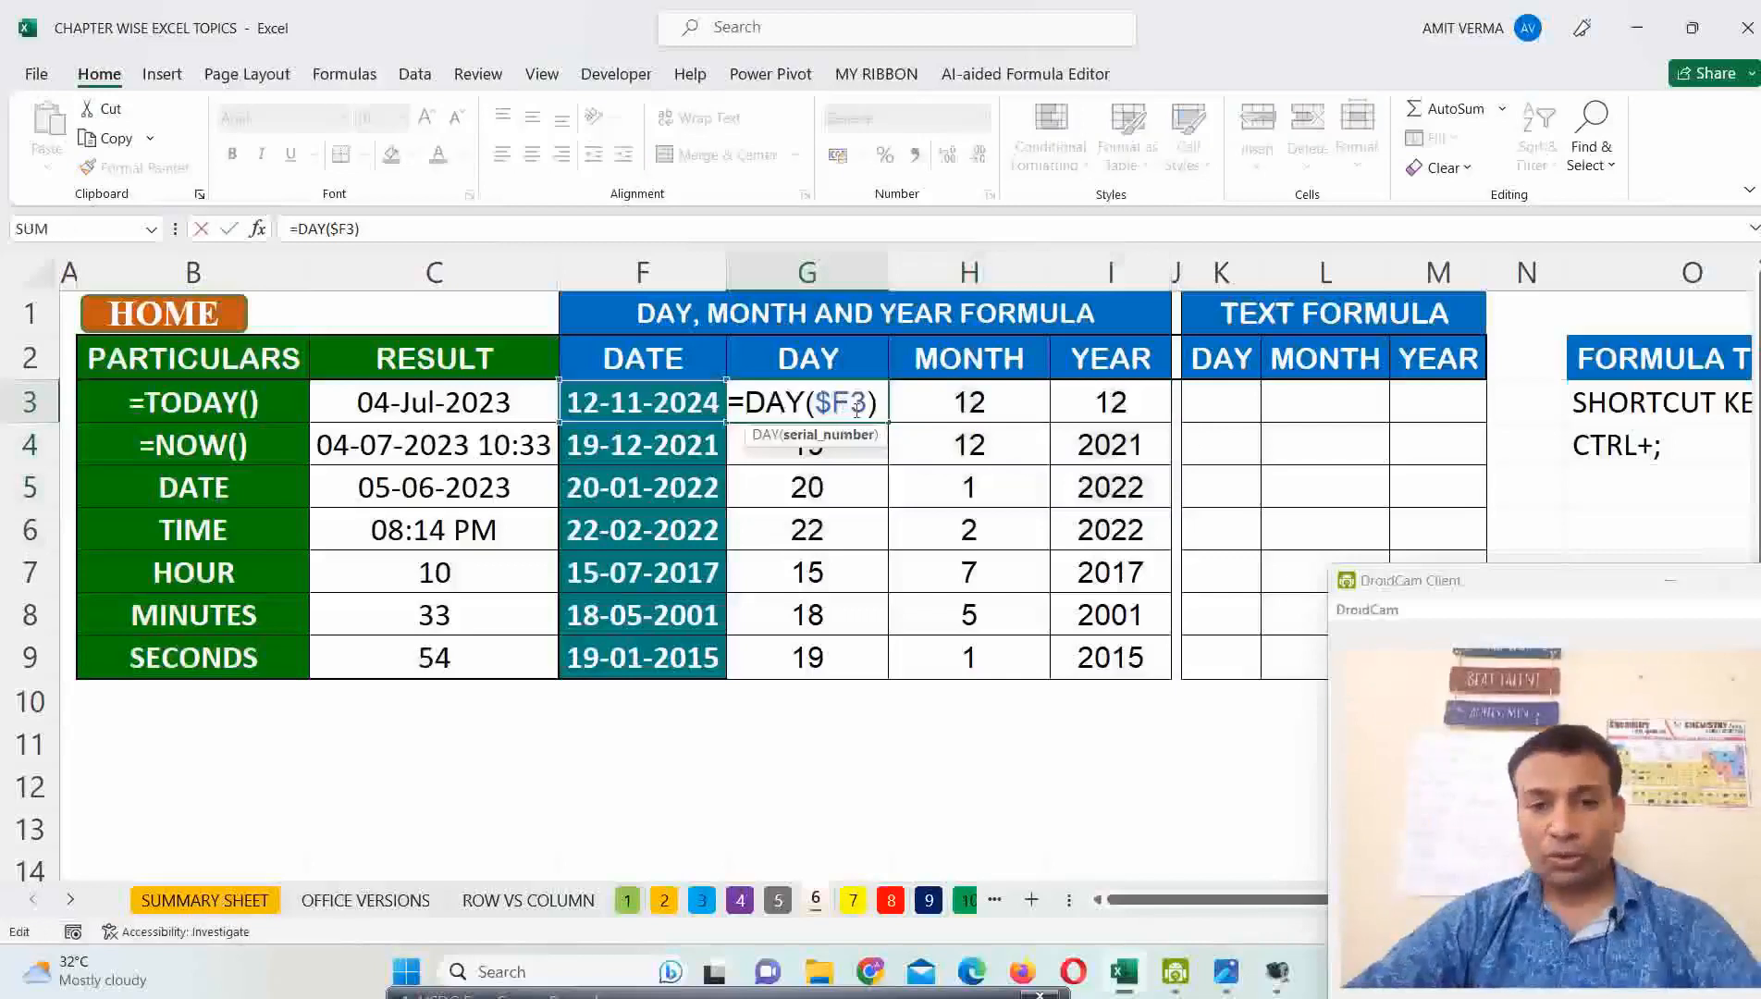
{"action": "left_click", "coordinate": [973, 404]}
{"action": "double_click", "coordinate": [994, 405]}
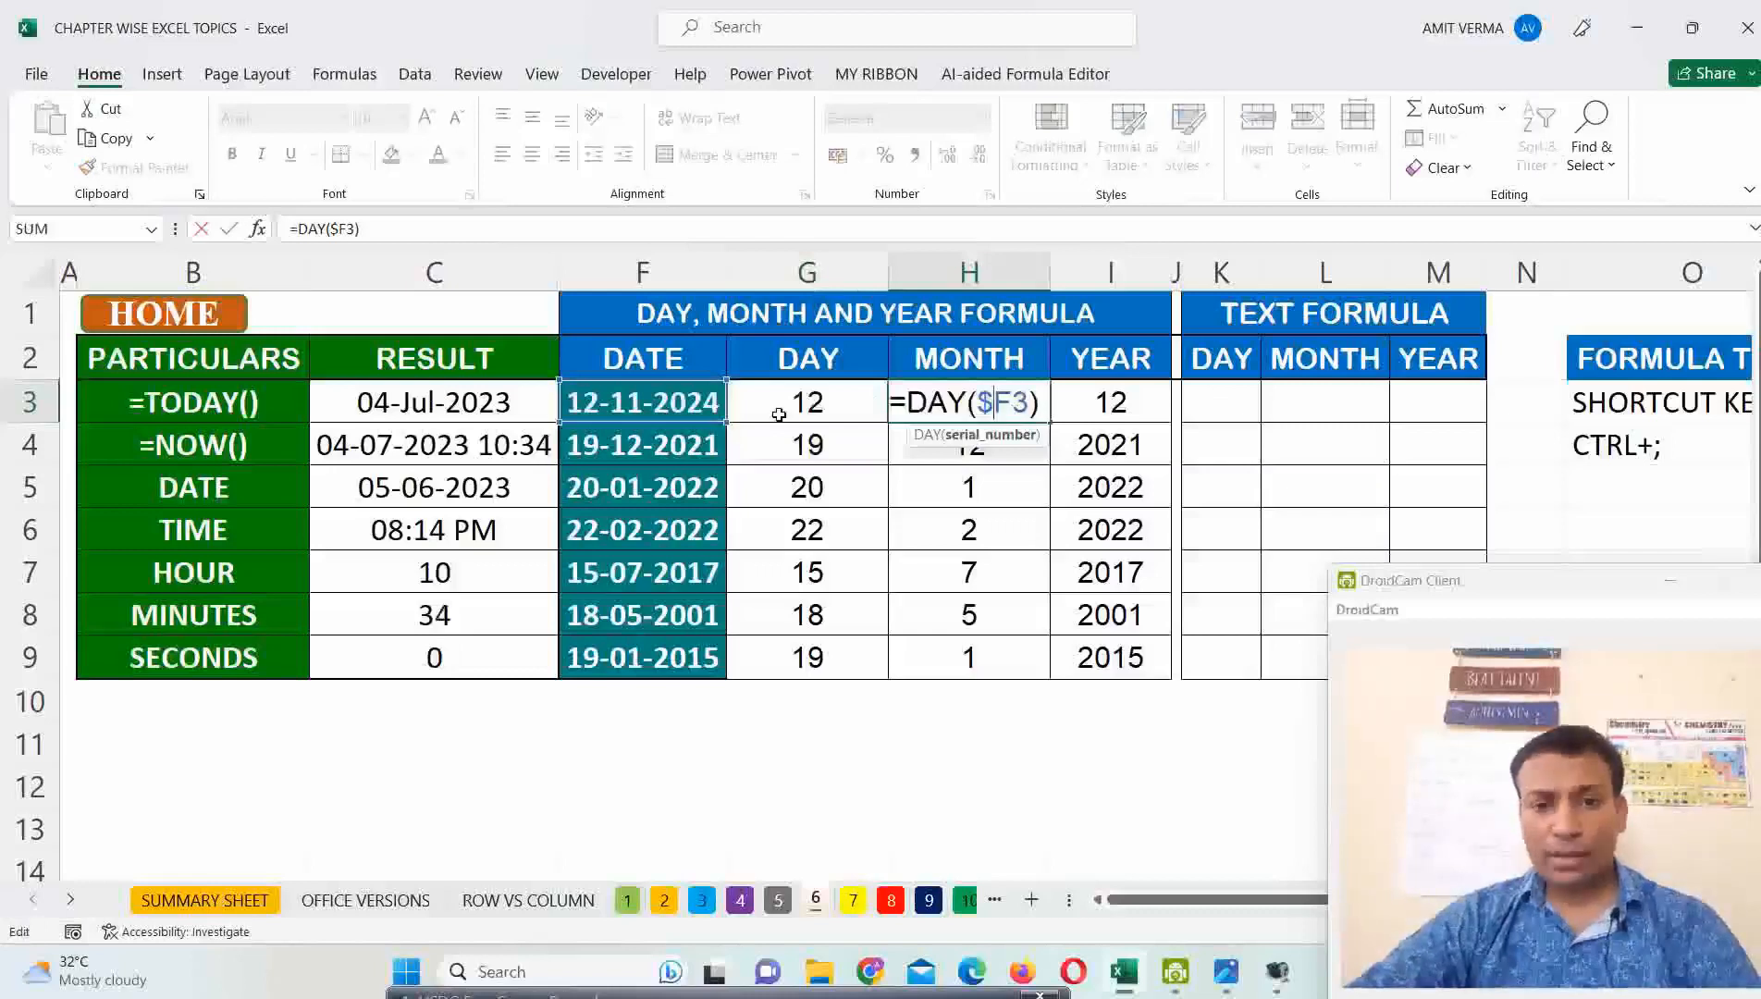
{"action": "left_click", "coordinate": [847, 414]}
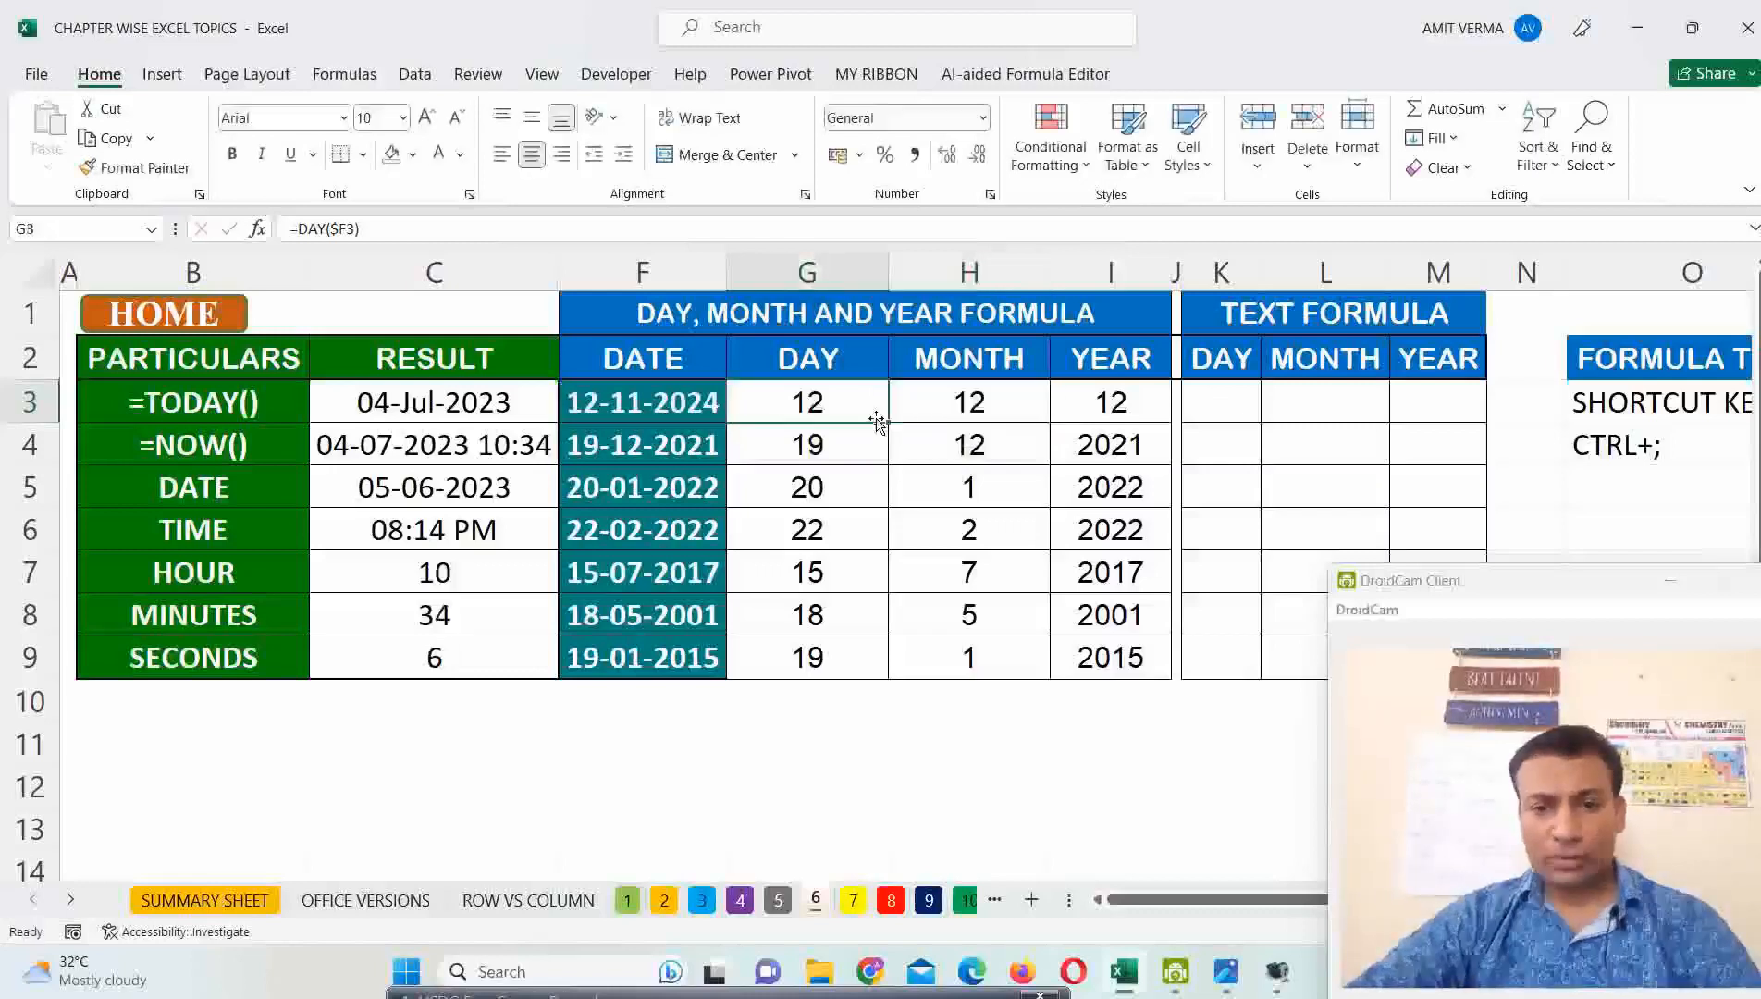
Copy the column-locked DAY formula from G3 into H3:I3 and recheck the formulas in row 3.
{"action": "key", "text": "ctrl+c"}
{"action": "left_click", "coordinate": [1092, 402]}
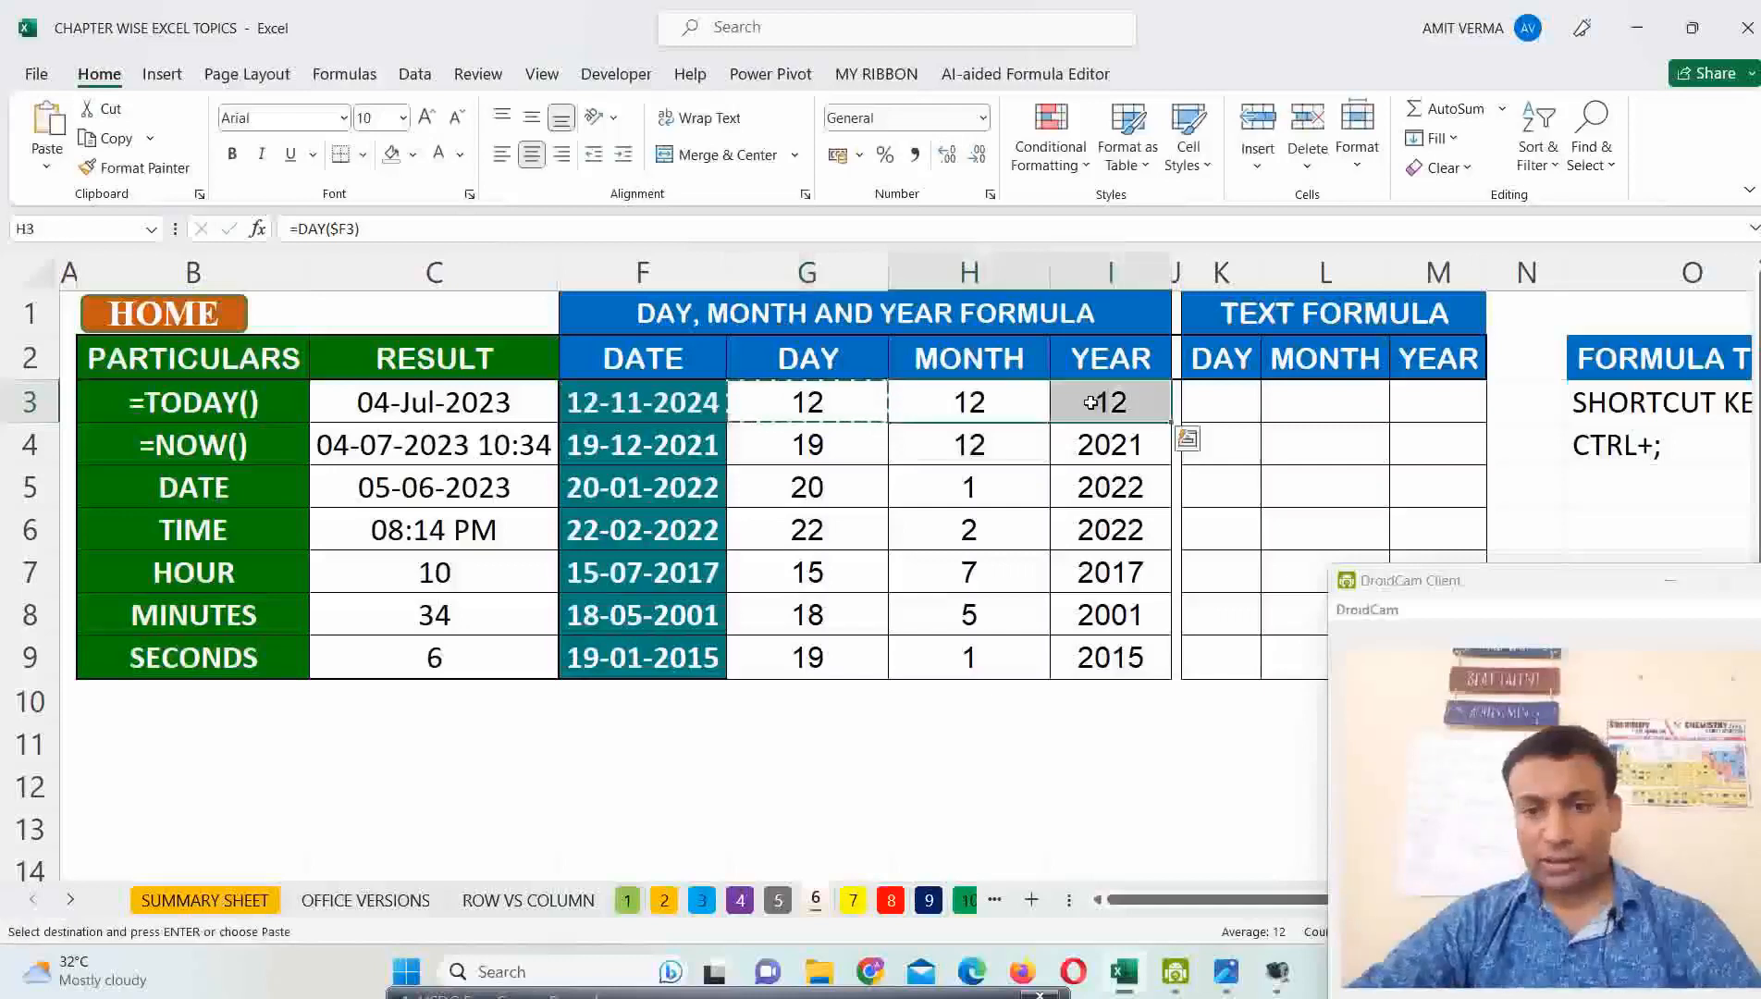
{"action": "key", "text": "ctrl+v"}
{"action": "double_click", "coordinate": [848, 402]}
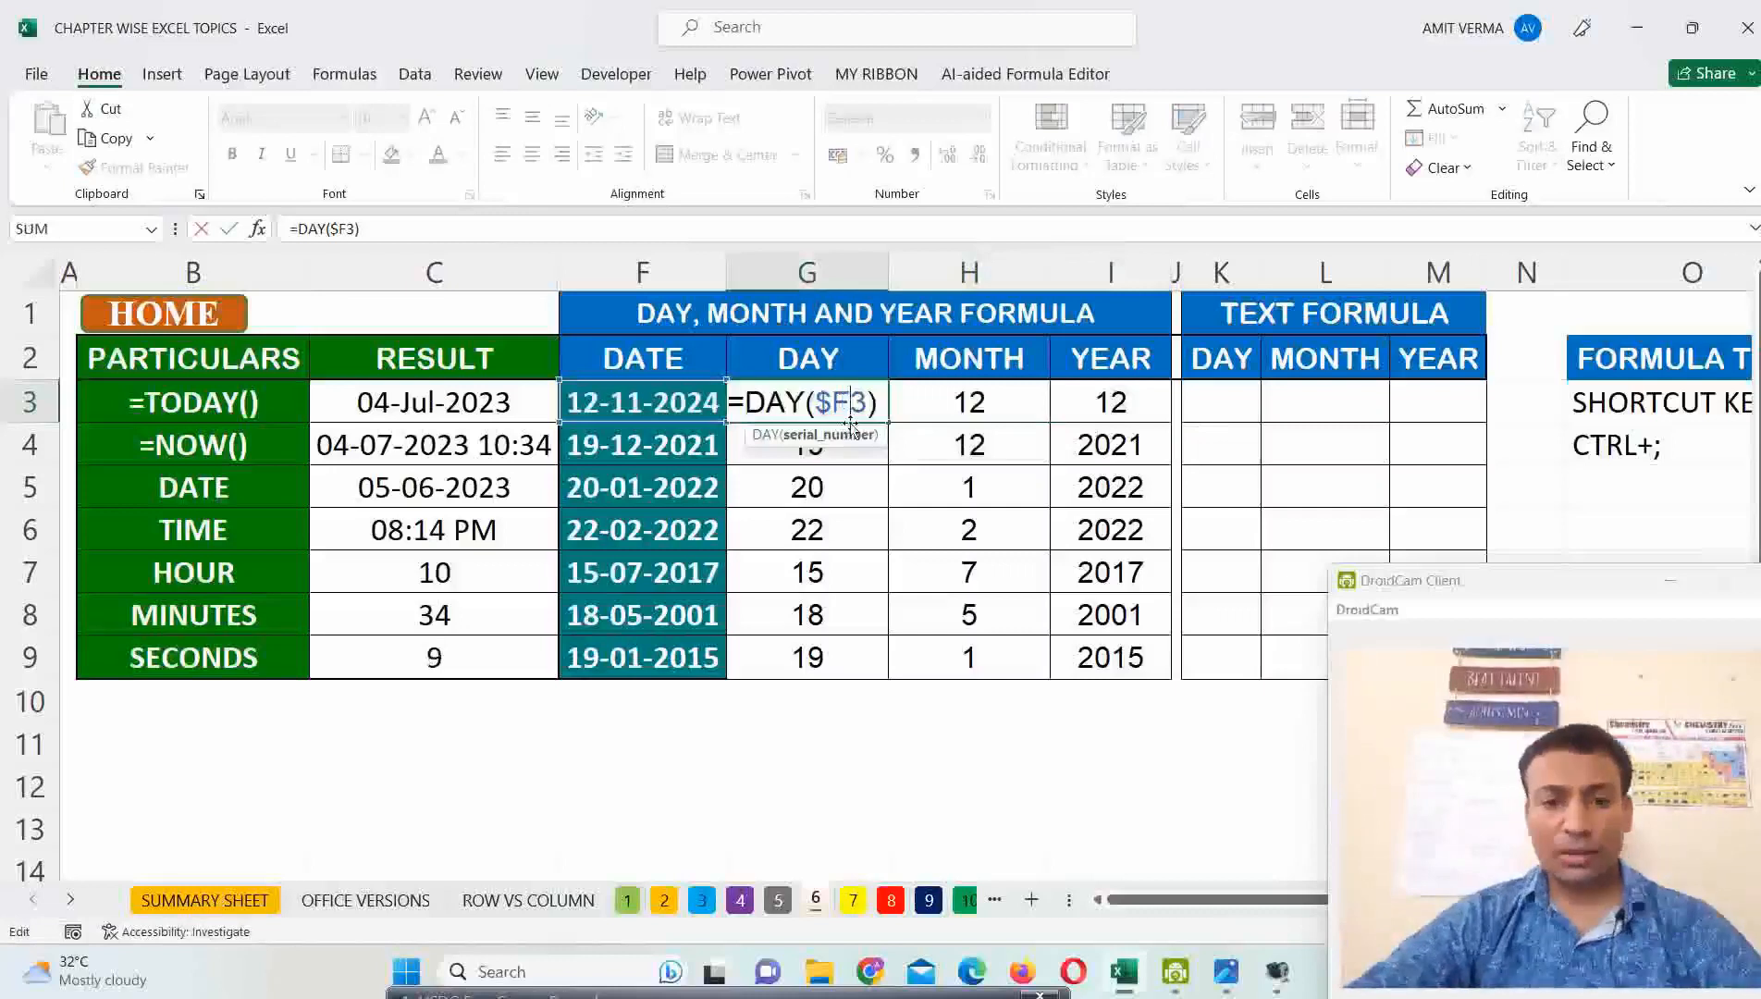
{"action": "left_click", "coordinate": [948, 414]}
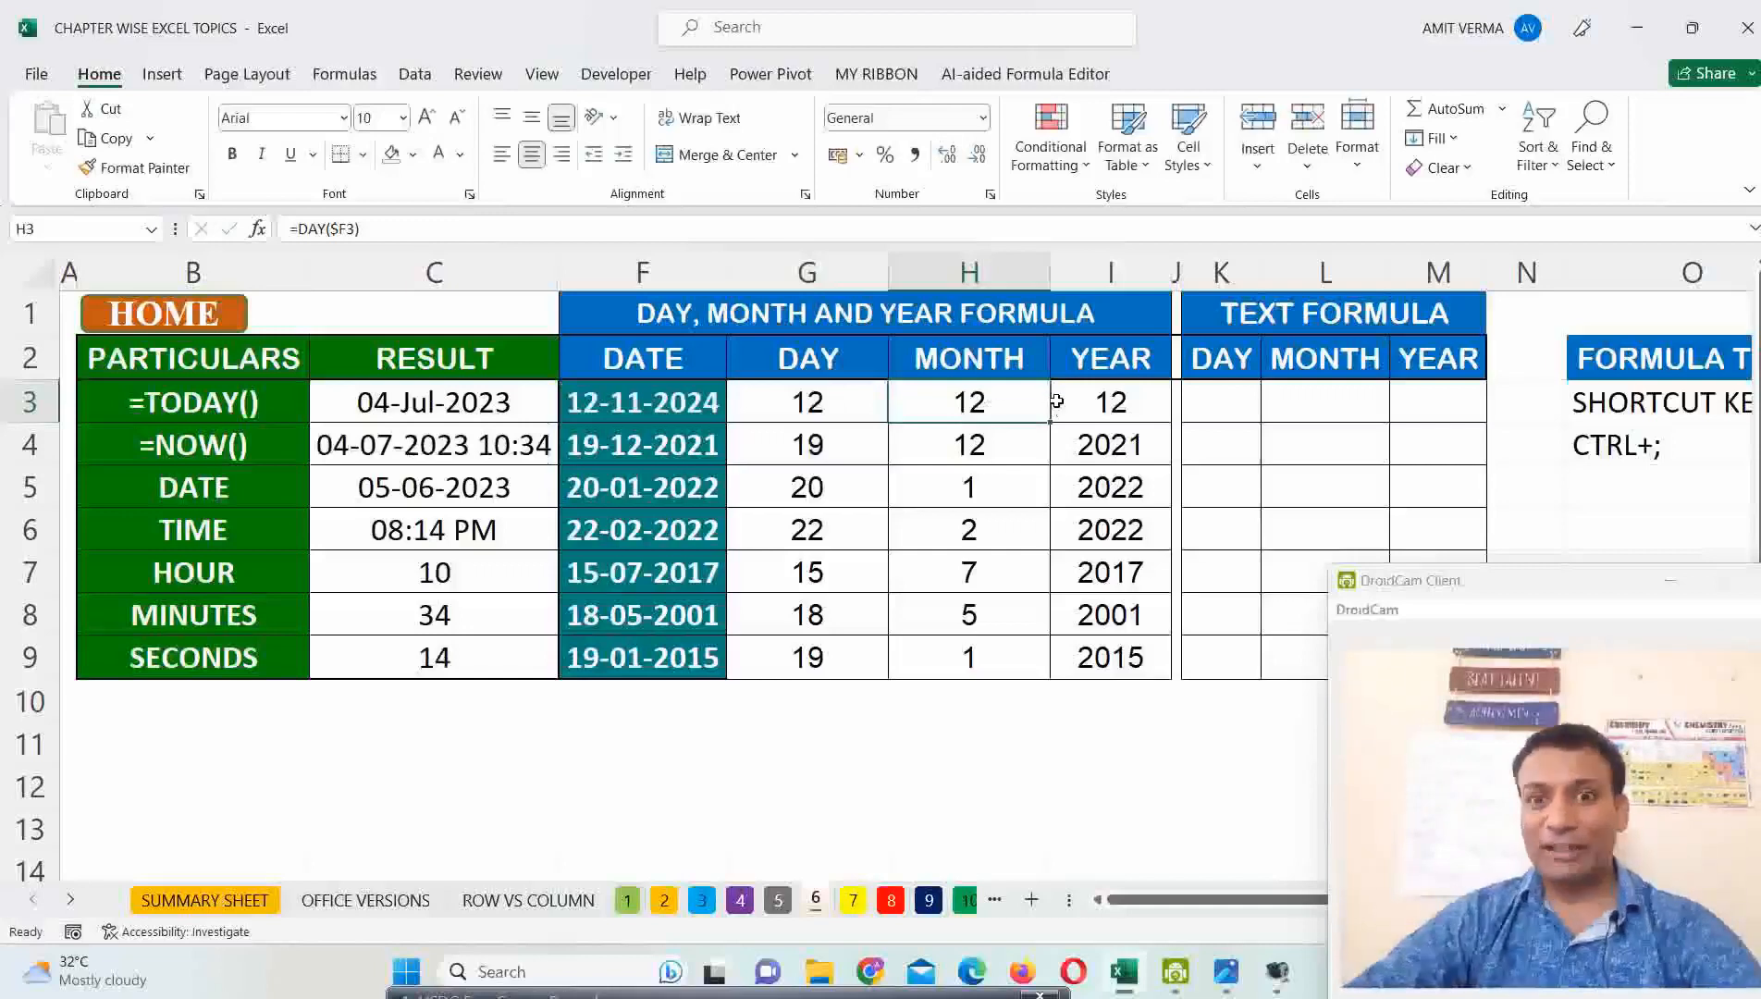
{"action": "double_click", "coordinate": [825, 409]}
{"action": "key", "text": "Escape"}
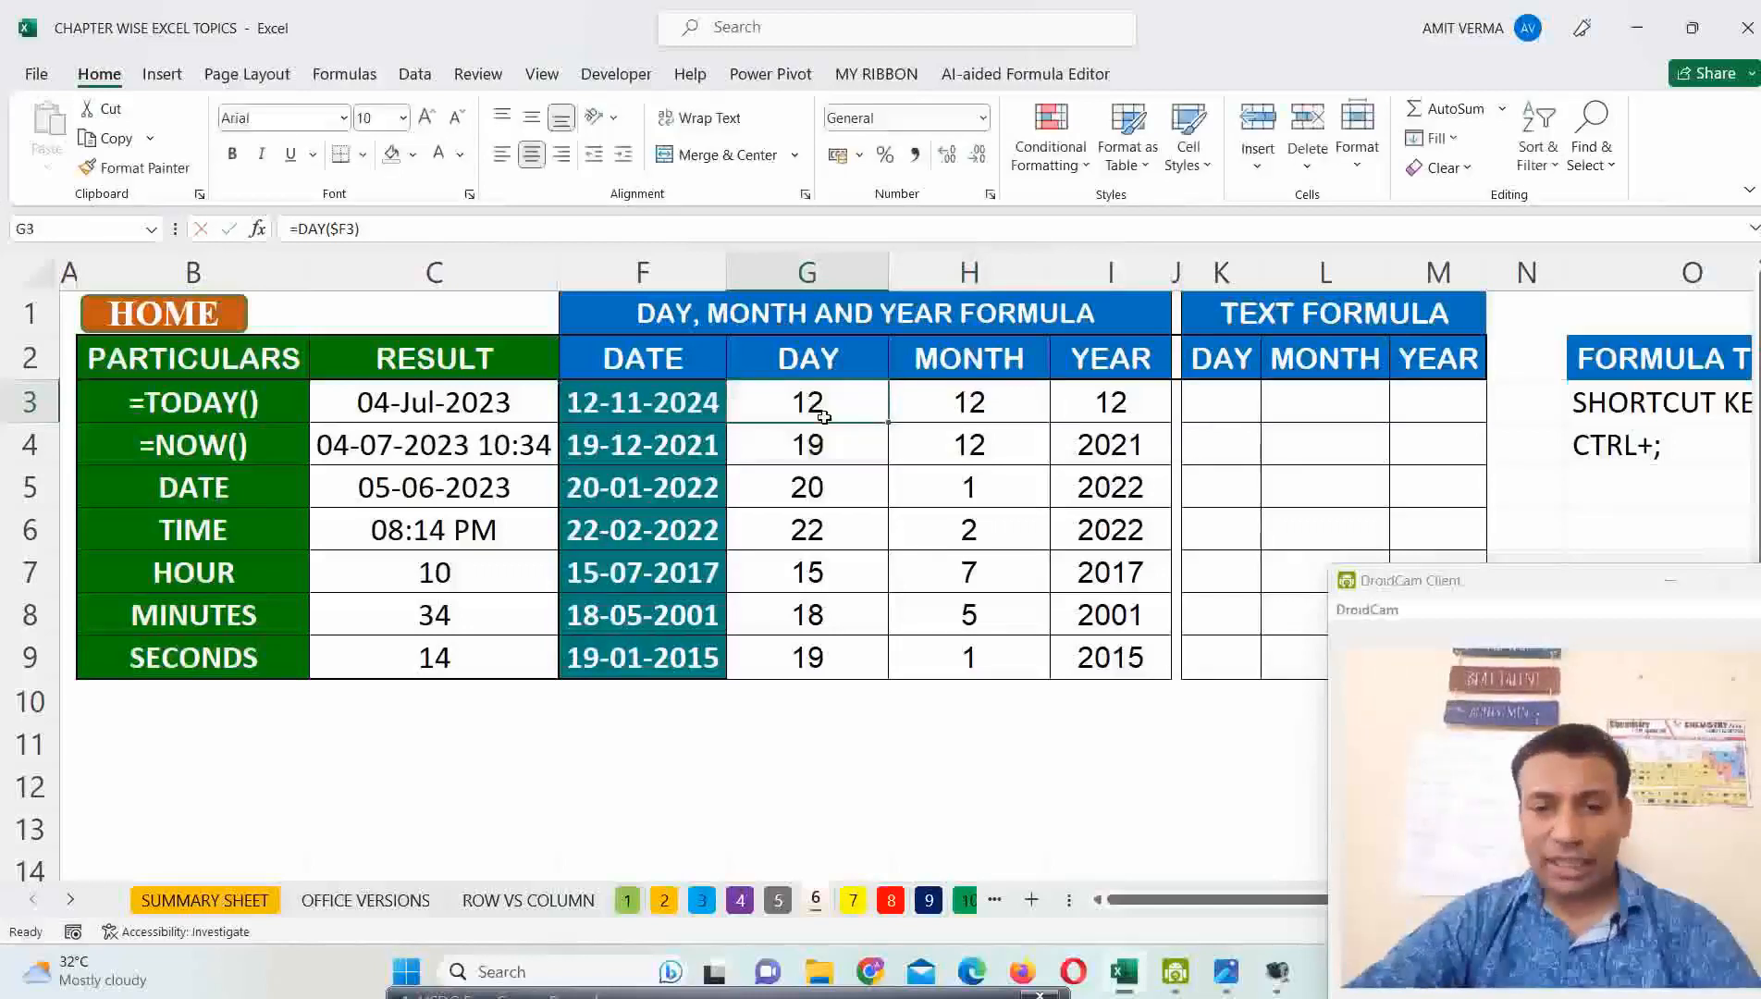
{"action": "left_click_drag", "start_coordinate": [971, 407], "coordinate": [1108, 408]}
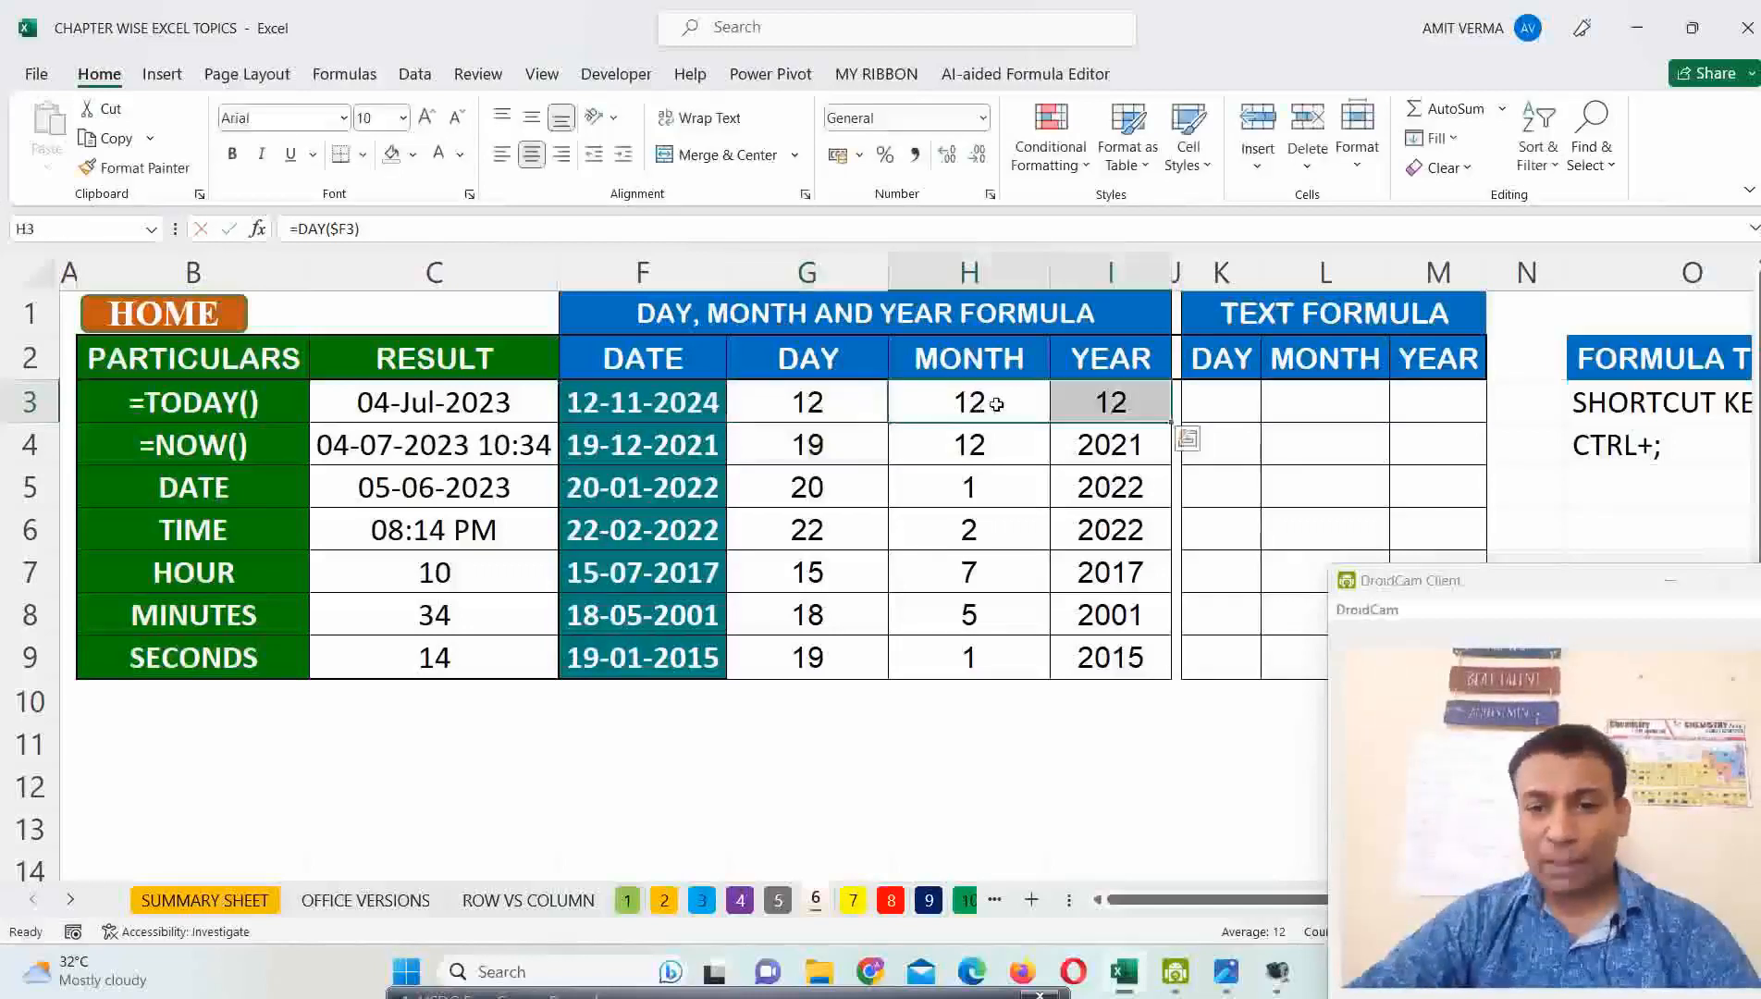
{"action": "left_click", "coordinate": [864, 403]}
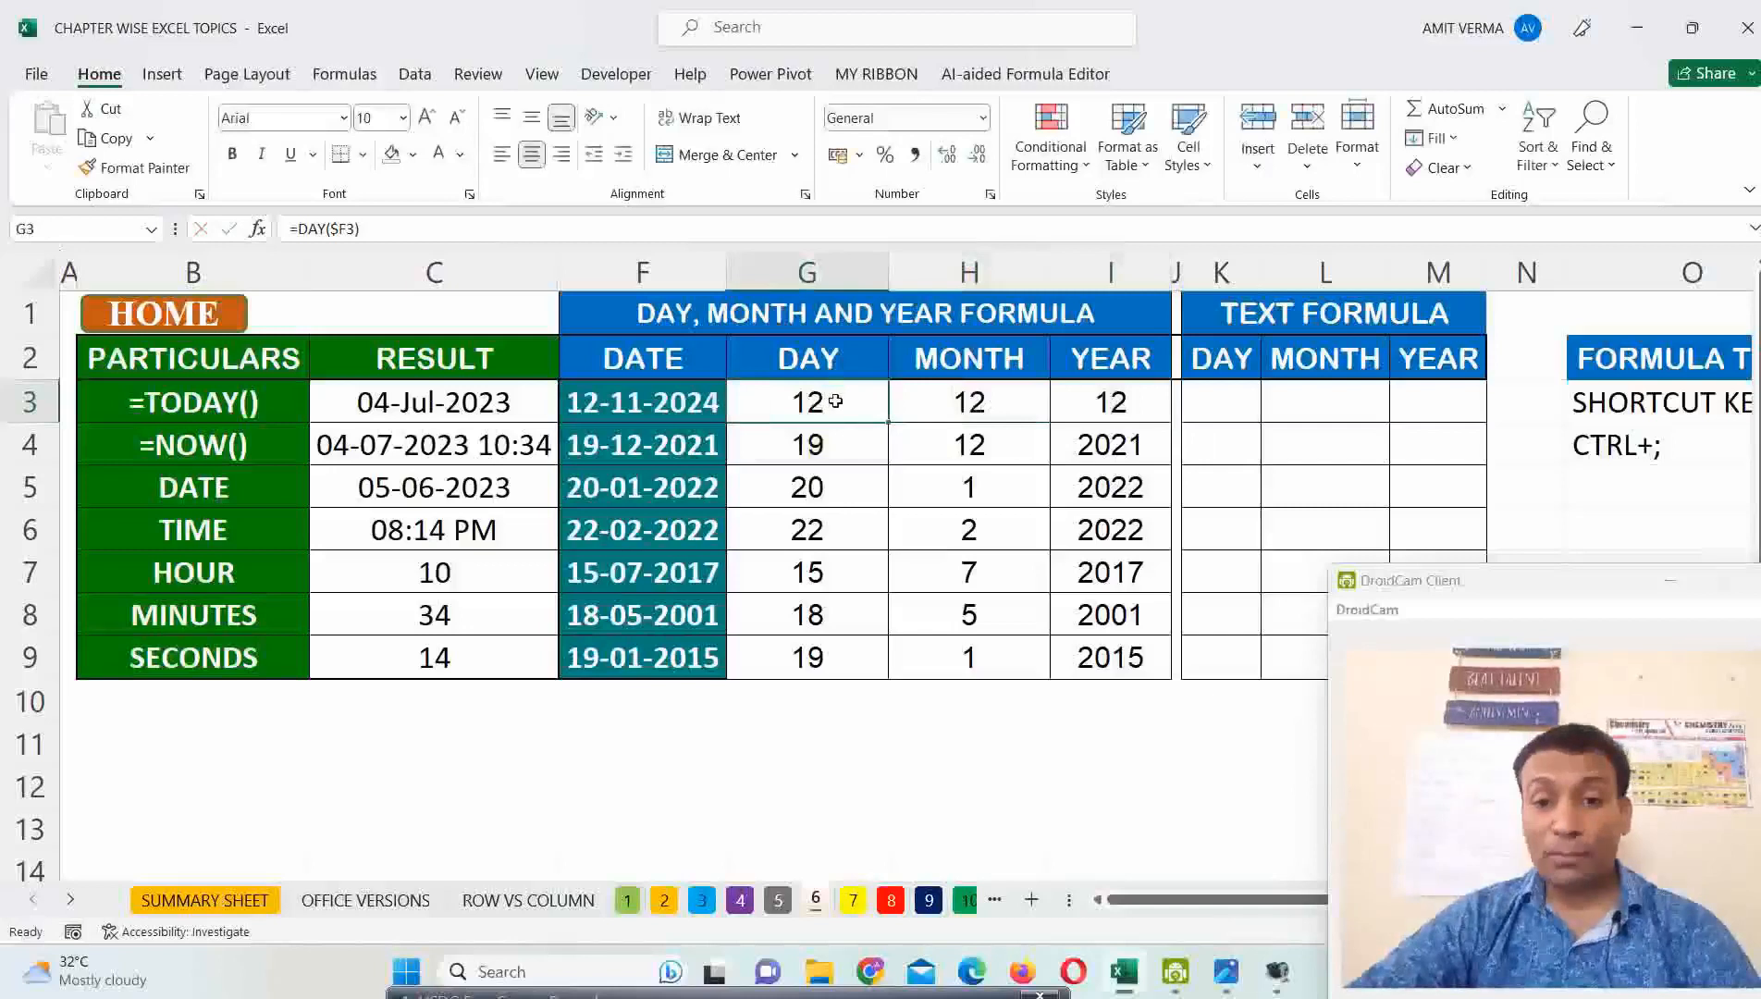
Replace DAY with MONTH in the H3 formula, making it =MONTH($F3).
{"action": "double_click", "coordinate": [973, 404]}
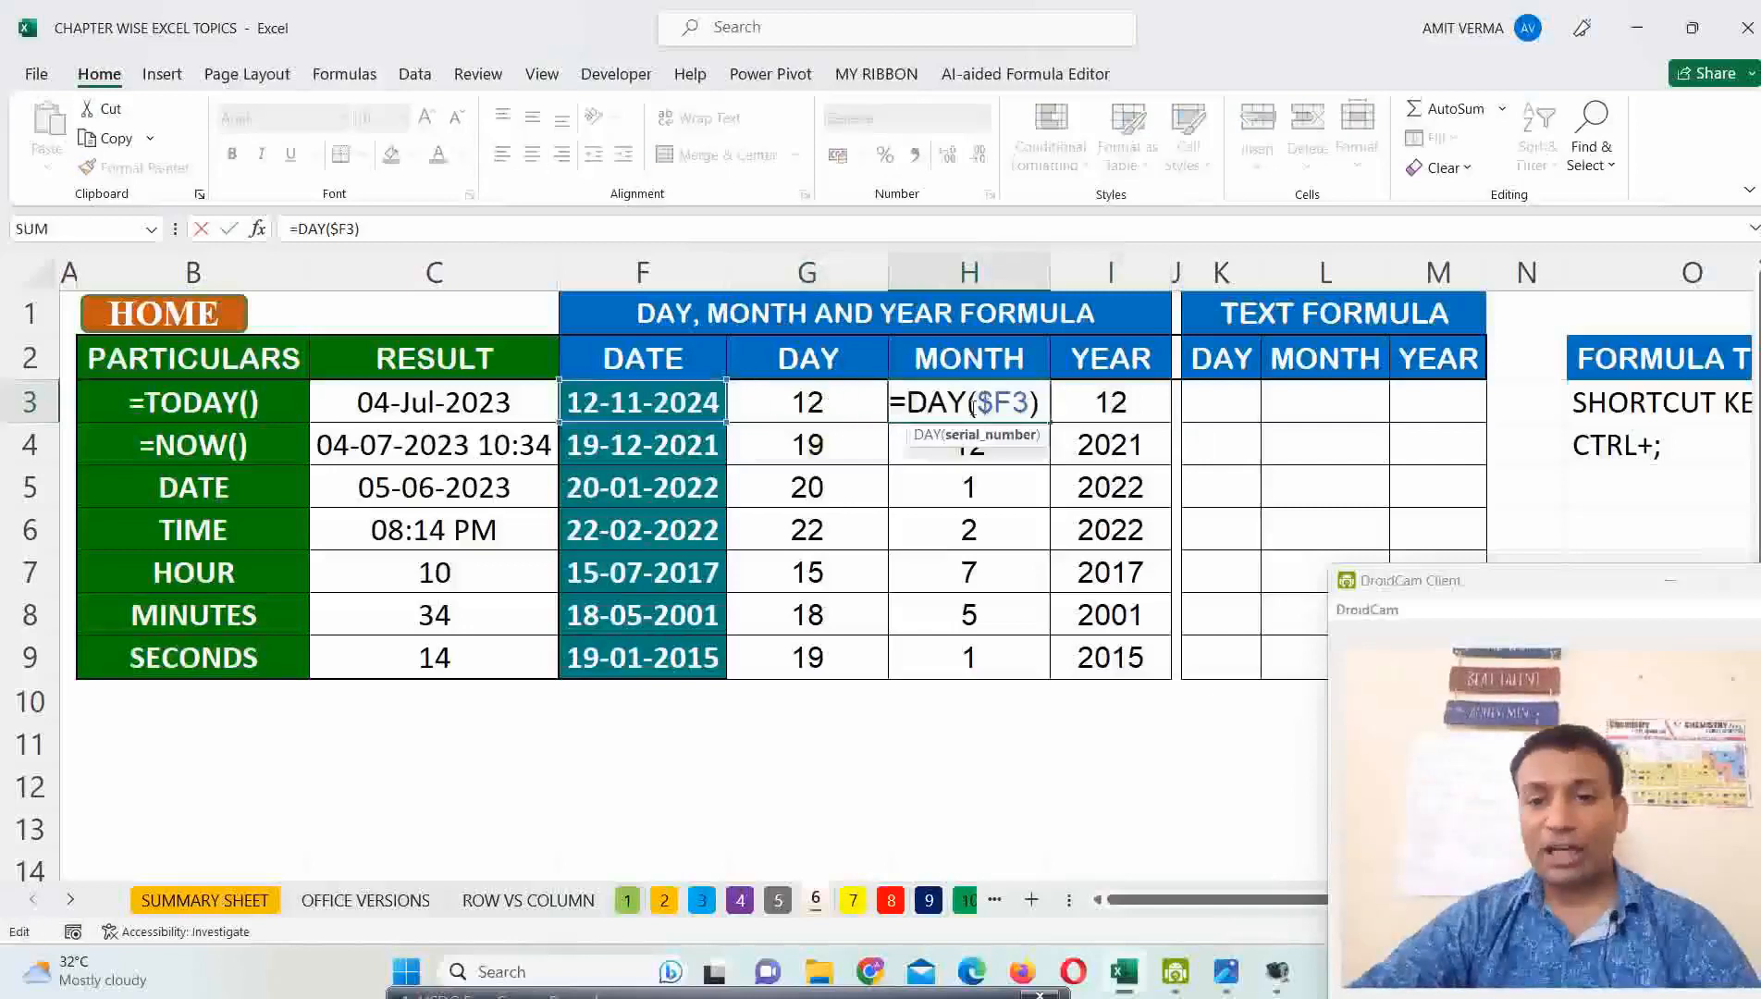
{"action": "left_click_drag", "start_coordinate": [971, 404], "coordinate": [909, 407]}
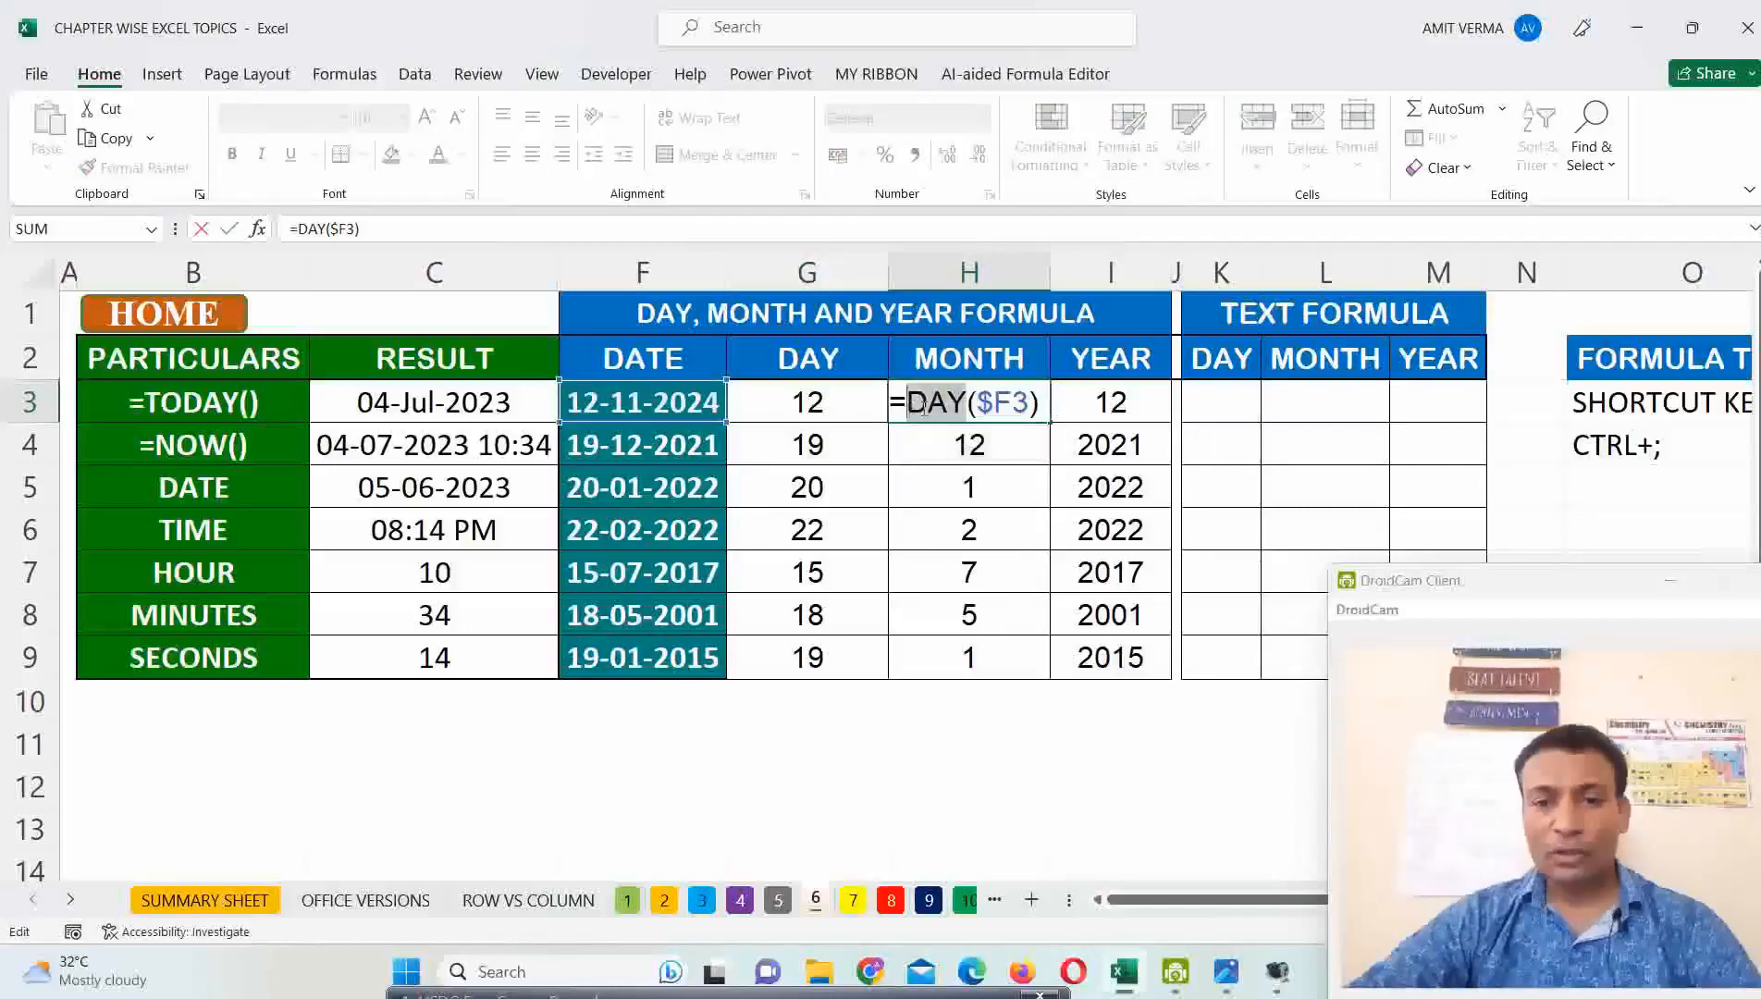
{"action": "type", "text": "MOT"}
{"action": "key", "text": "BackSpace"}
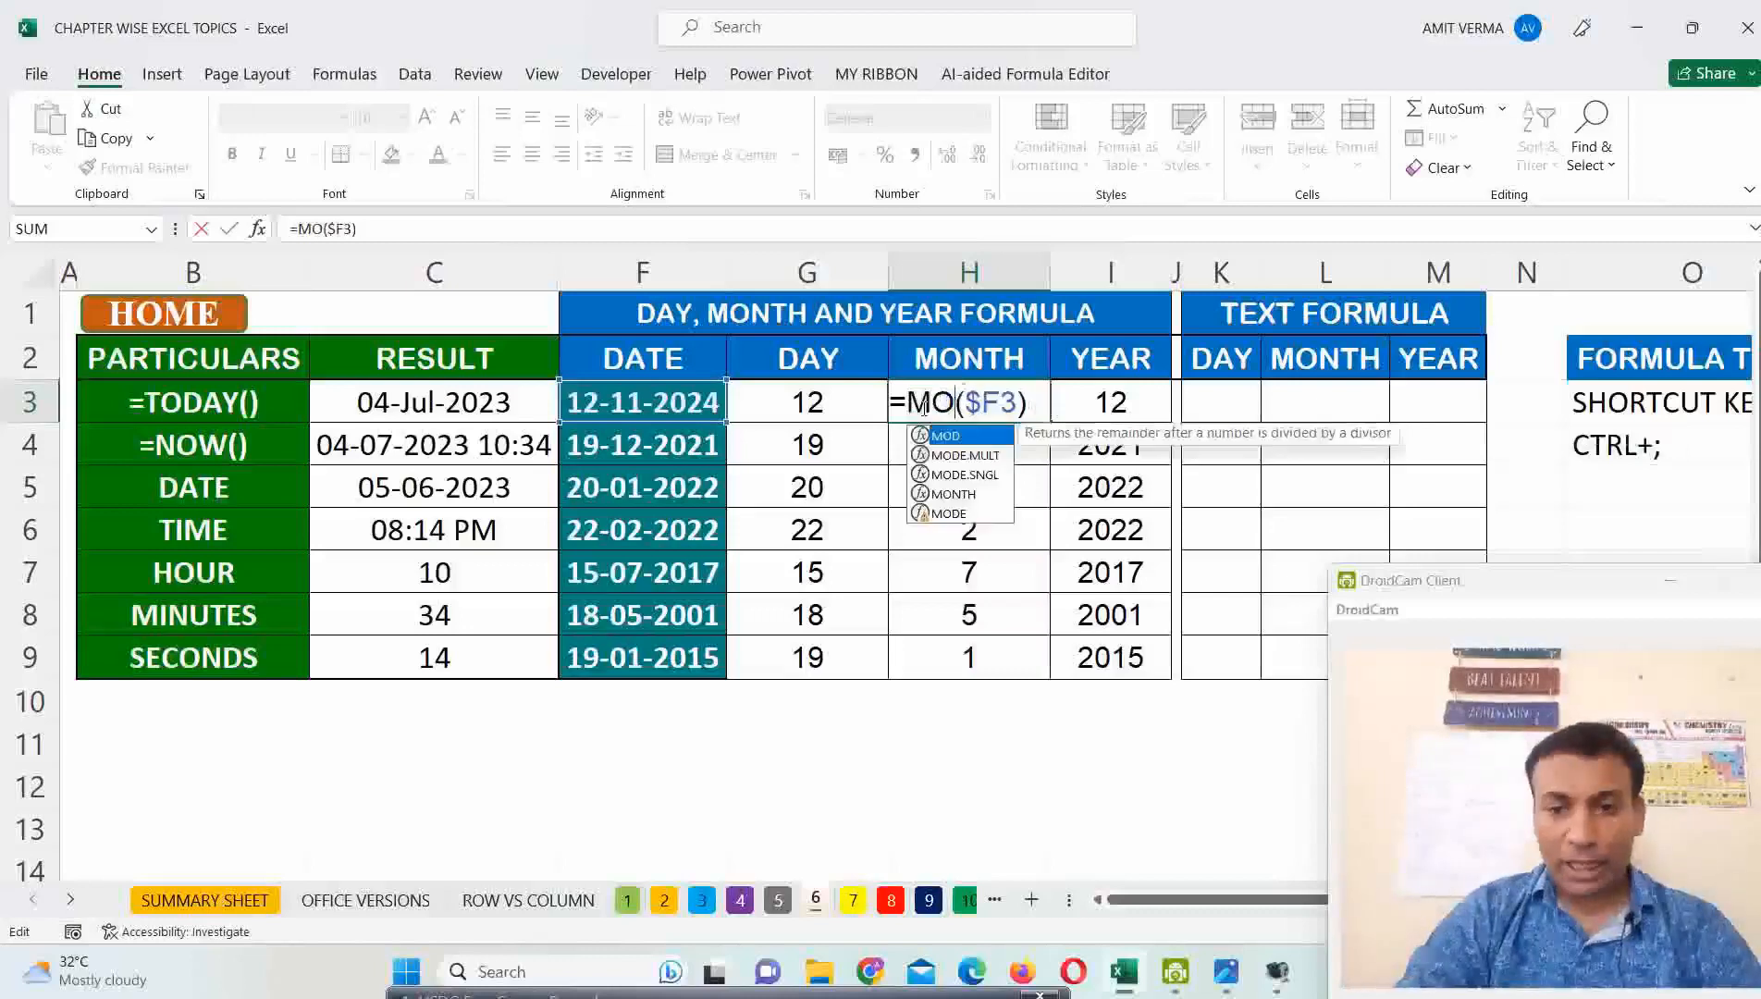
{"action": "type", "text": "NTH"}
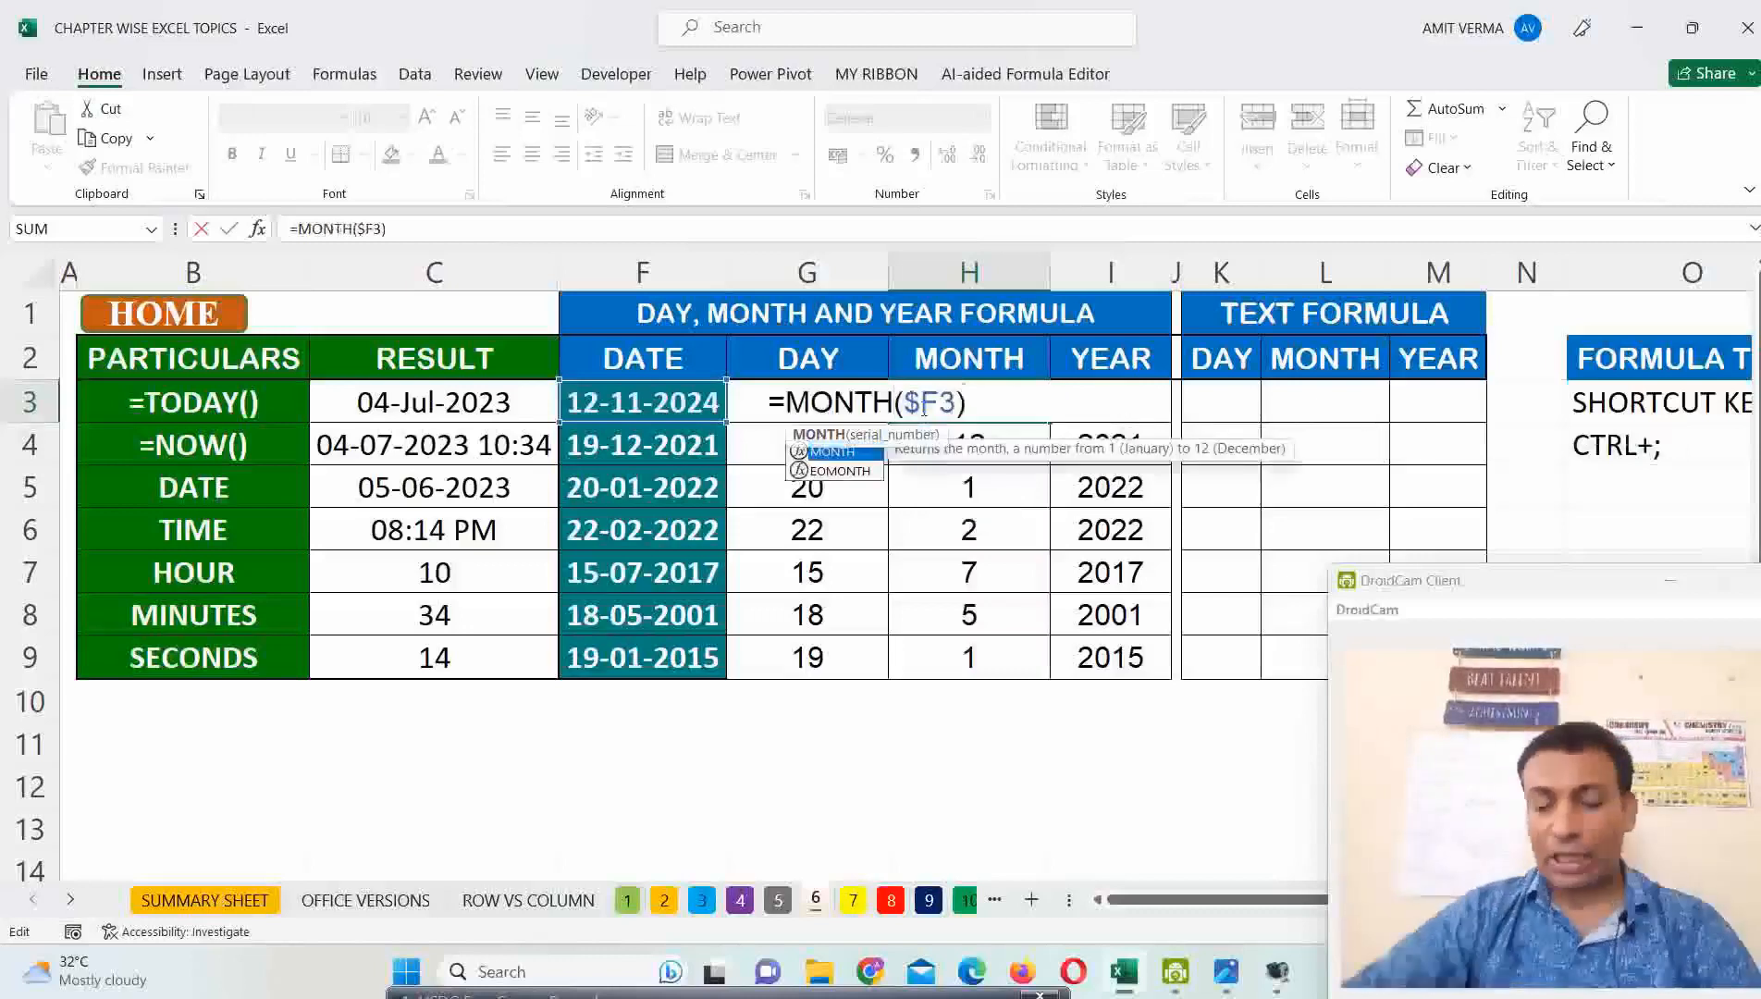
{"action": "key", "text": "ctrl+Return"}
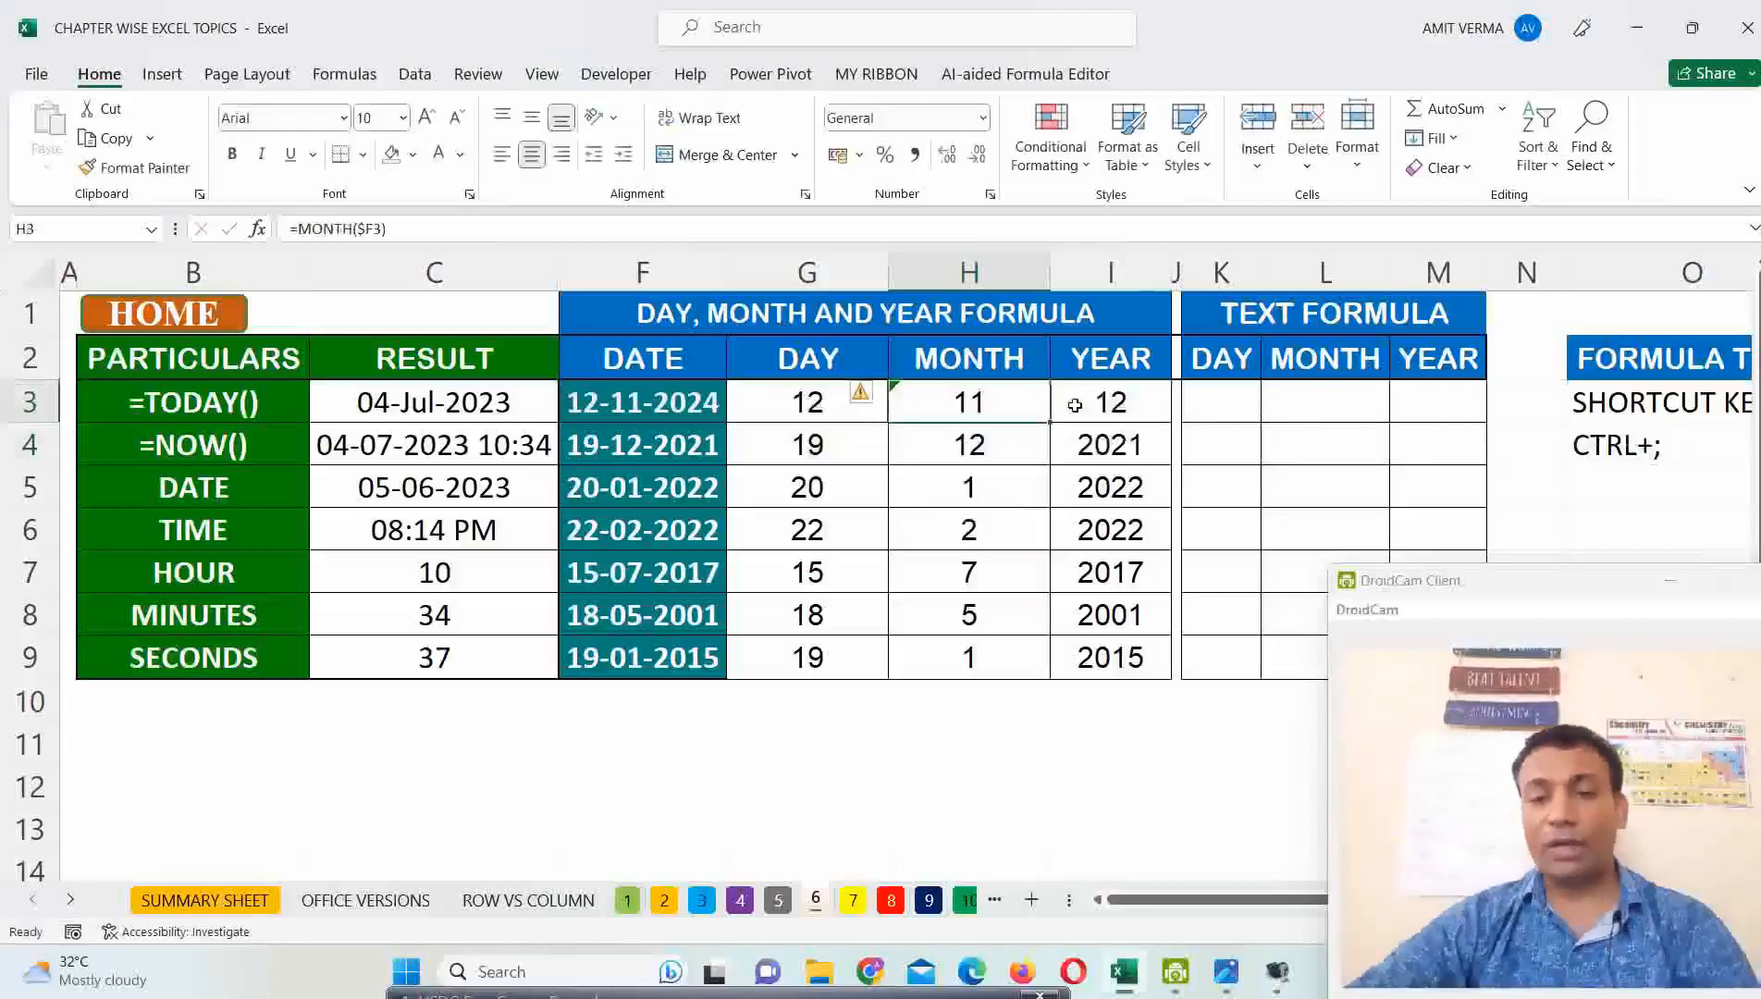
Replace DAY with YEAR in the I3 formula, making it =YEAR($F3).
{"action": "double_click", "coordinate": [1076, 404]}
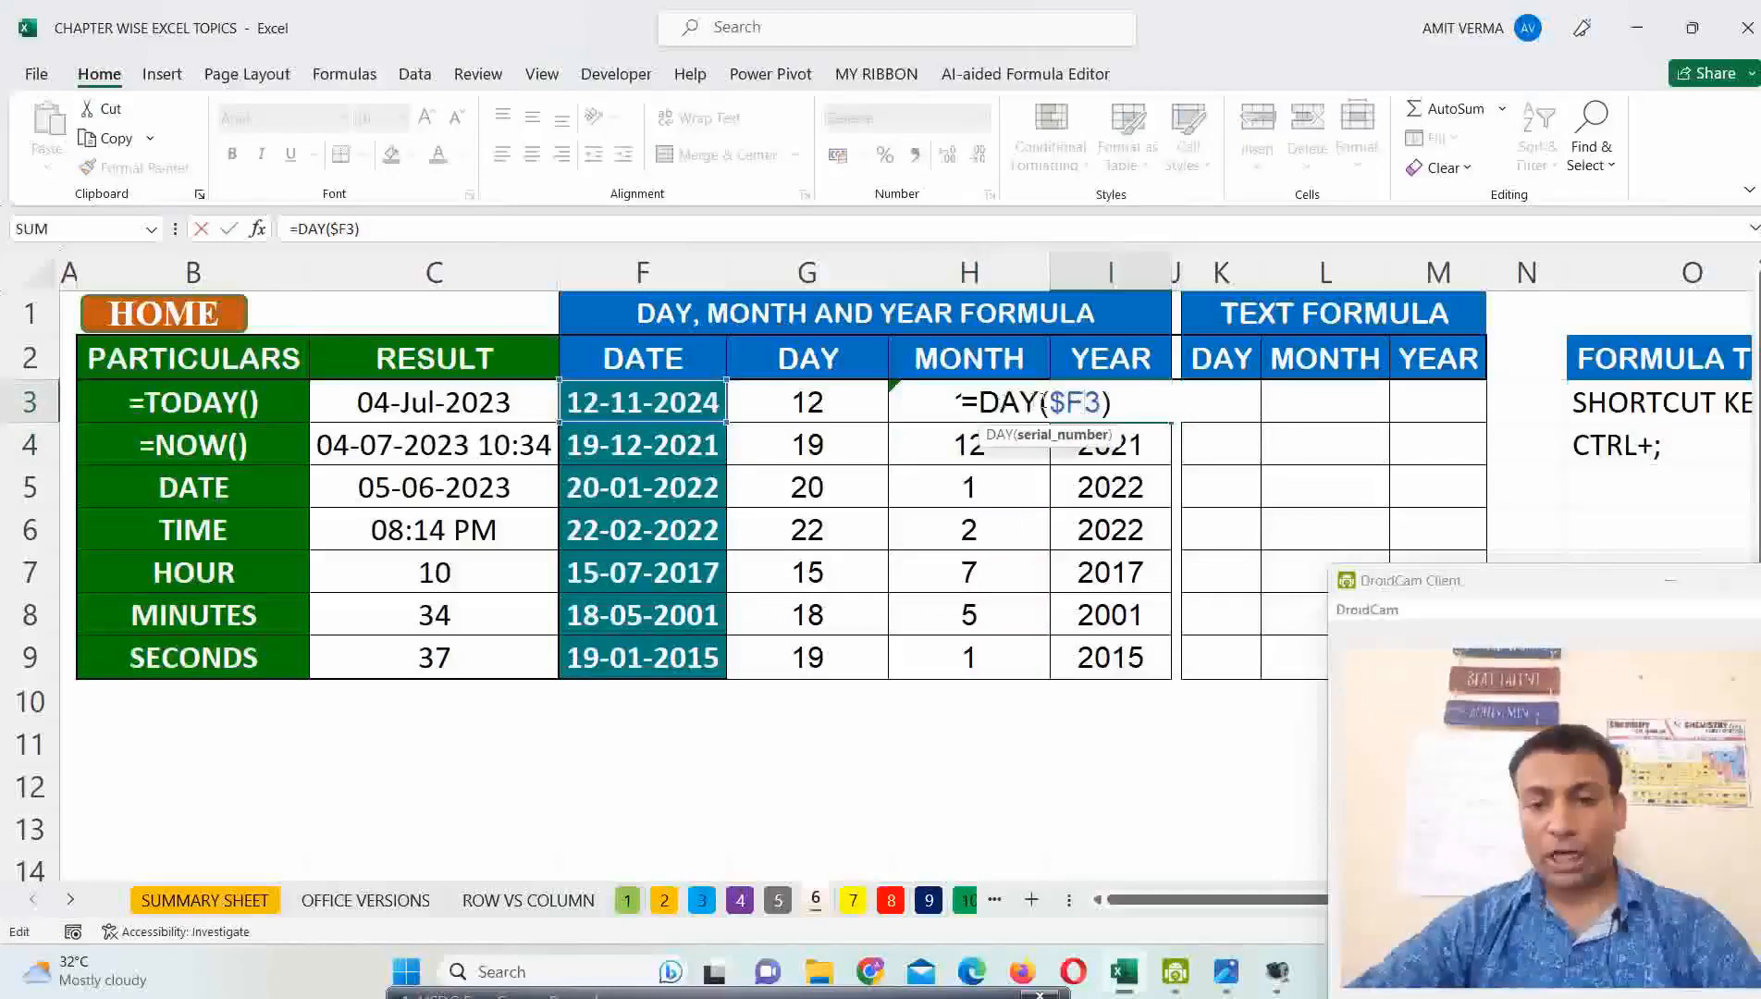
{"action": "left_click_drag", "start_coordinate": [1038, 404], "coordinate": [988, 412]}
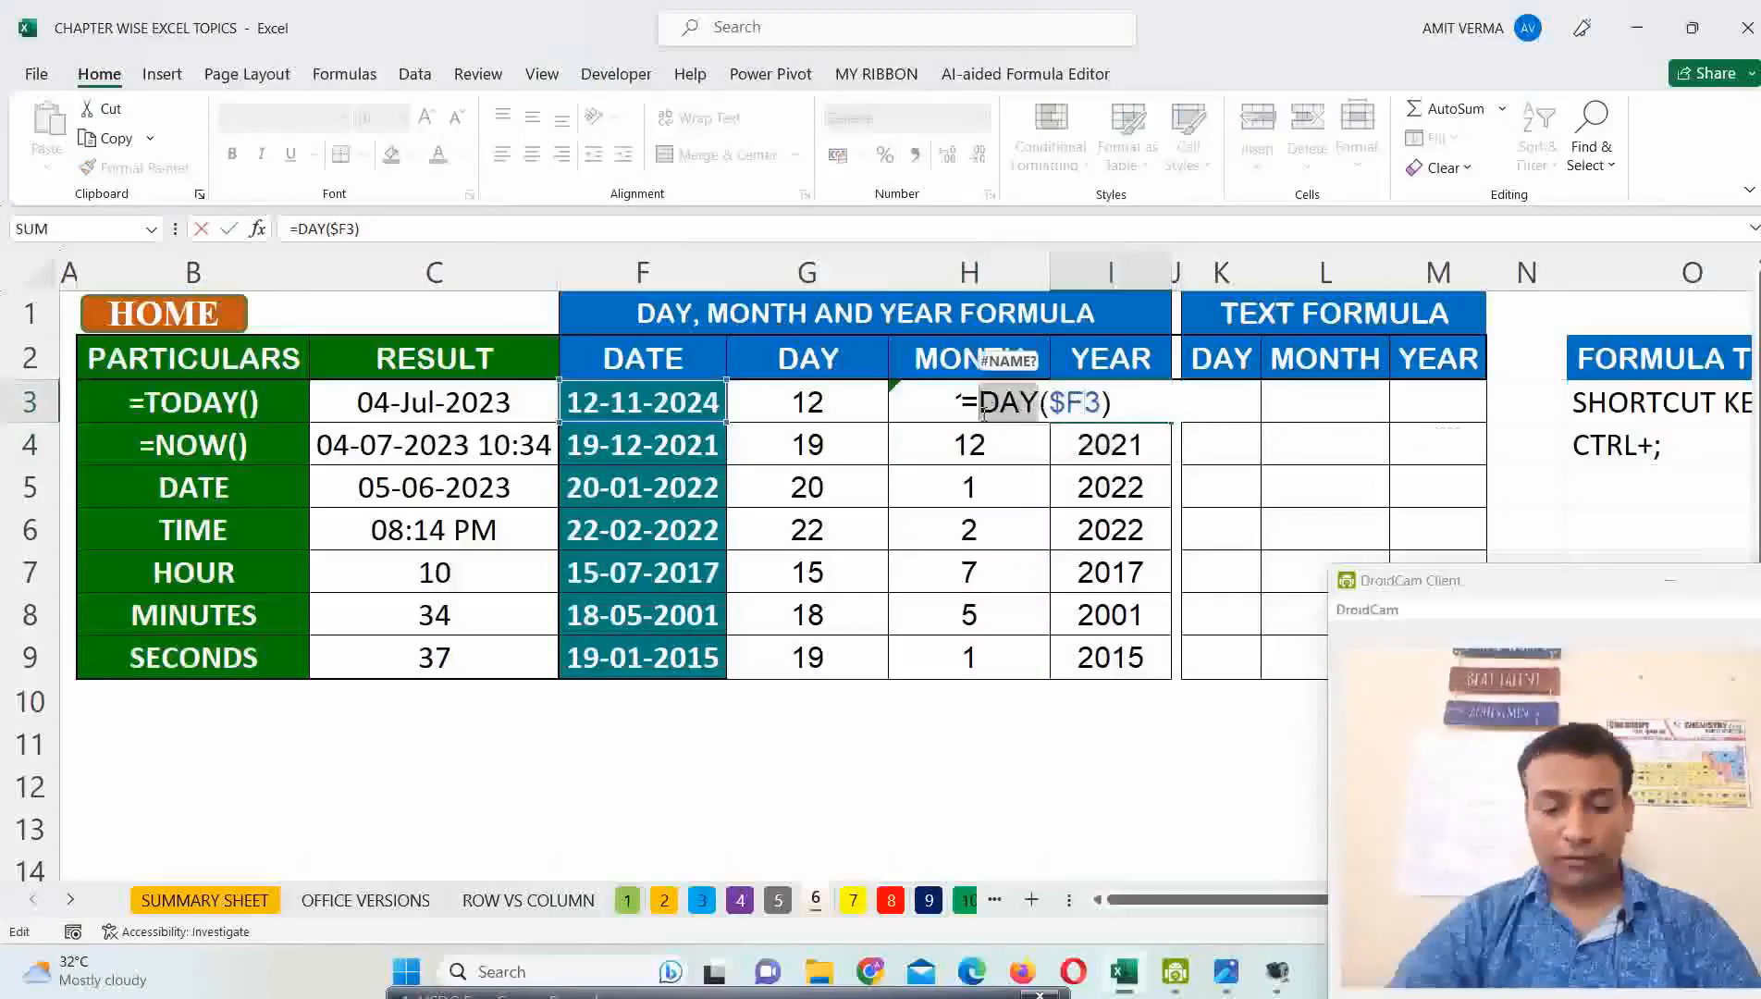
{"action": "type", "text": "YEAR"}
{"action": "key", "text": "Return"}
{"action": "left_click", "coordinate": [1114, 407]}
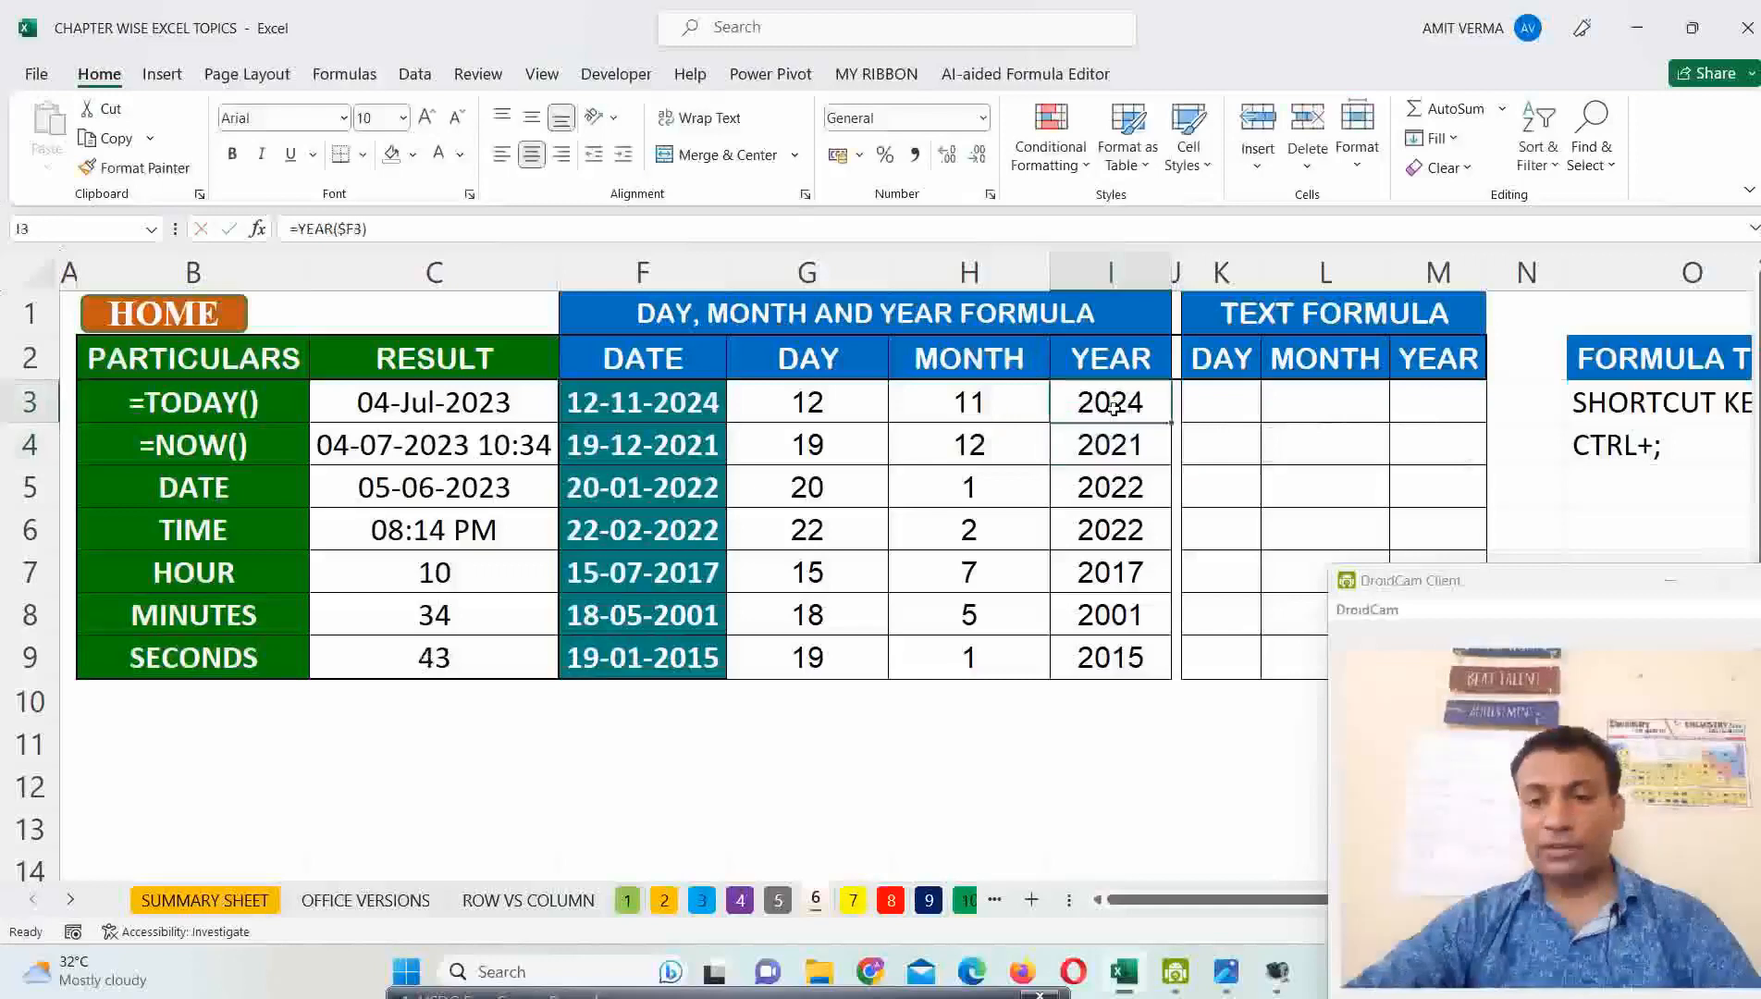
Clear the MONTH and YEAR results in H3:I9.
{"action": "left_click_drag", "start_coordinate": [839, 407], "coordinate": [1070, 531]}
{"action": "left_click", "coordinate": [833, 408]}
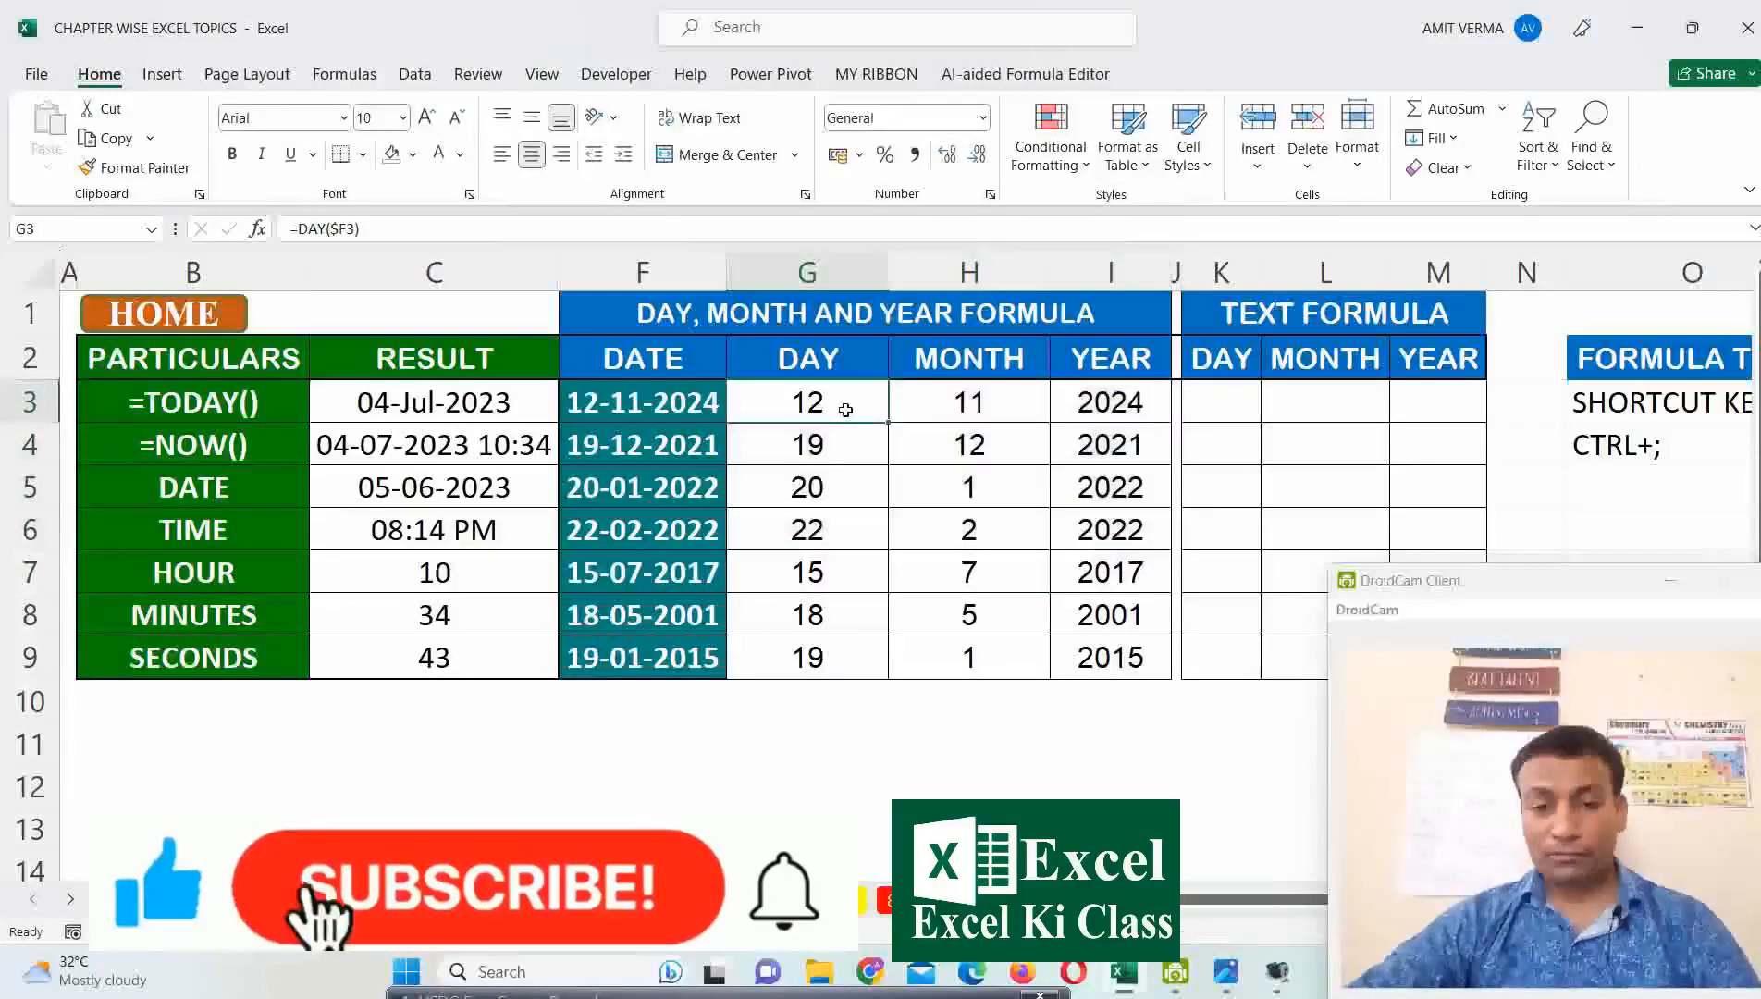
{"action": "left_click_drag", "start_coordinate": [976, 404], "coordinate": [1116, 650]}
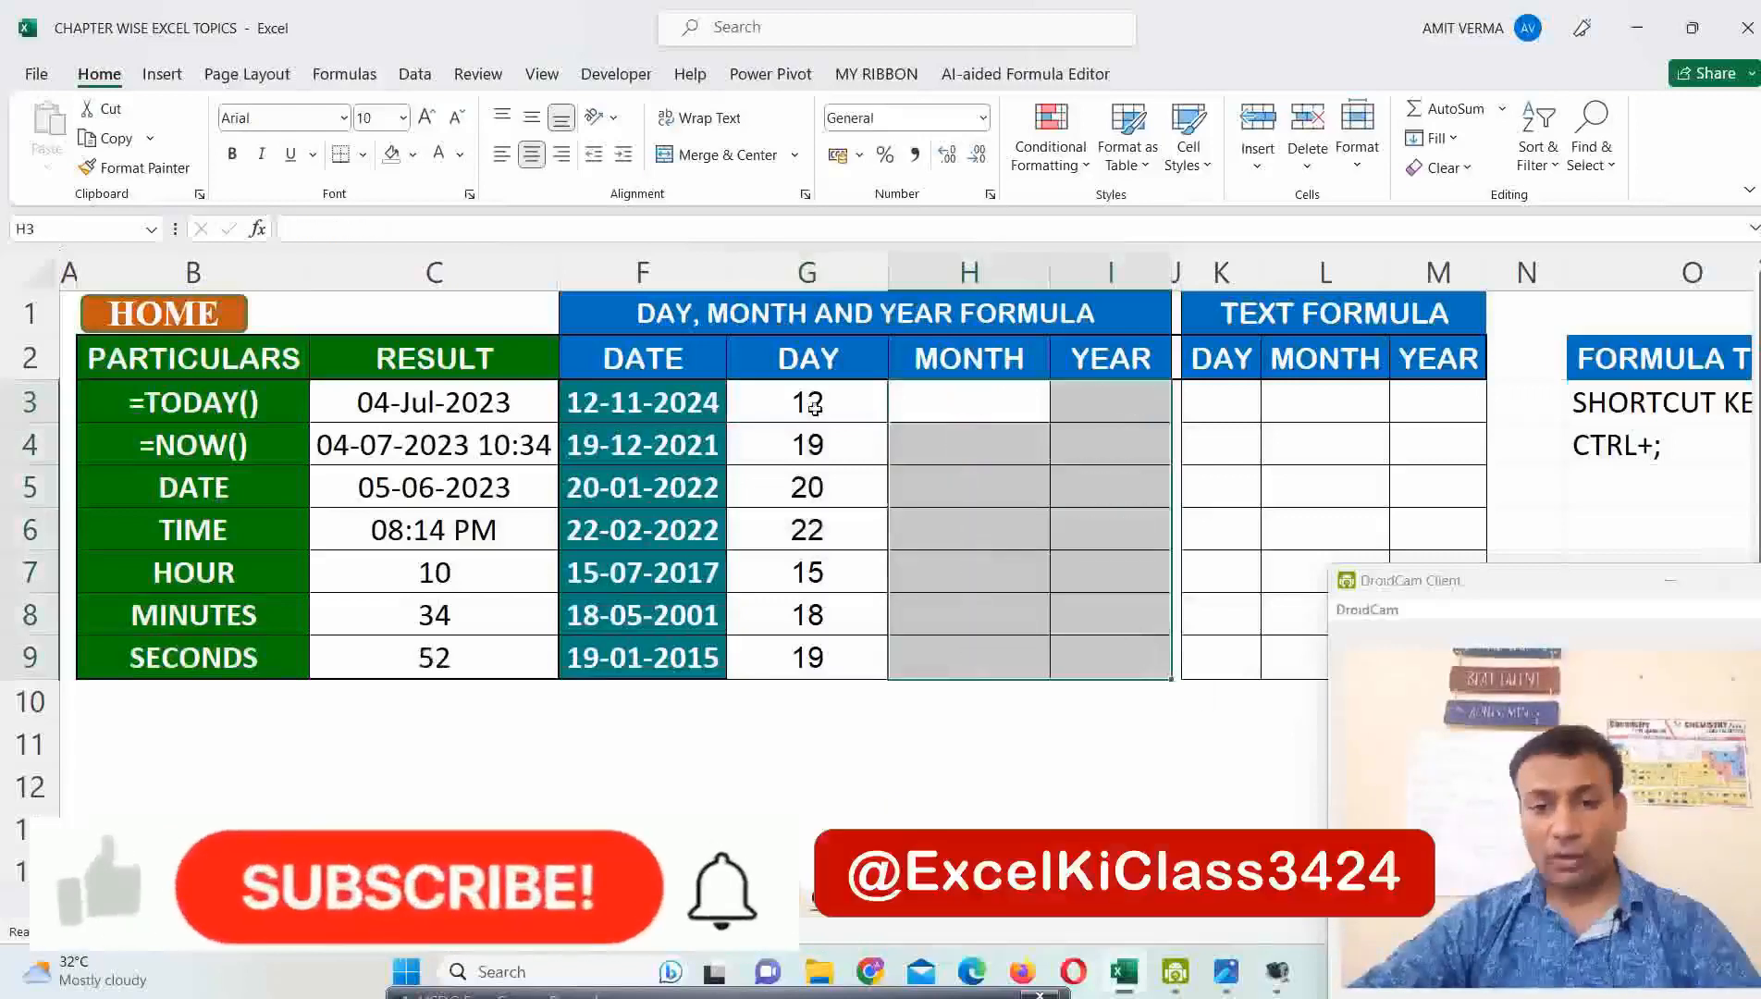
Fill the column-locked DAY formula from G3 across the emptied cells to I3.
{"action": "left_click_drag", "start_coordinate": [807, 402], "coordinate": [848, 657]}
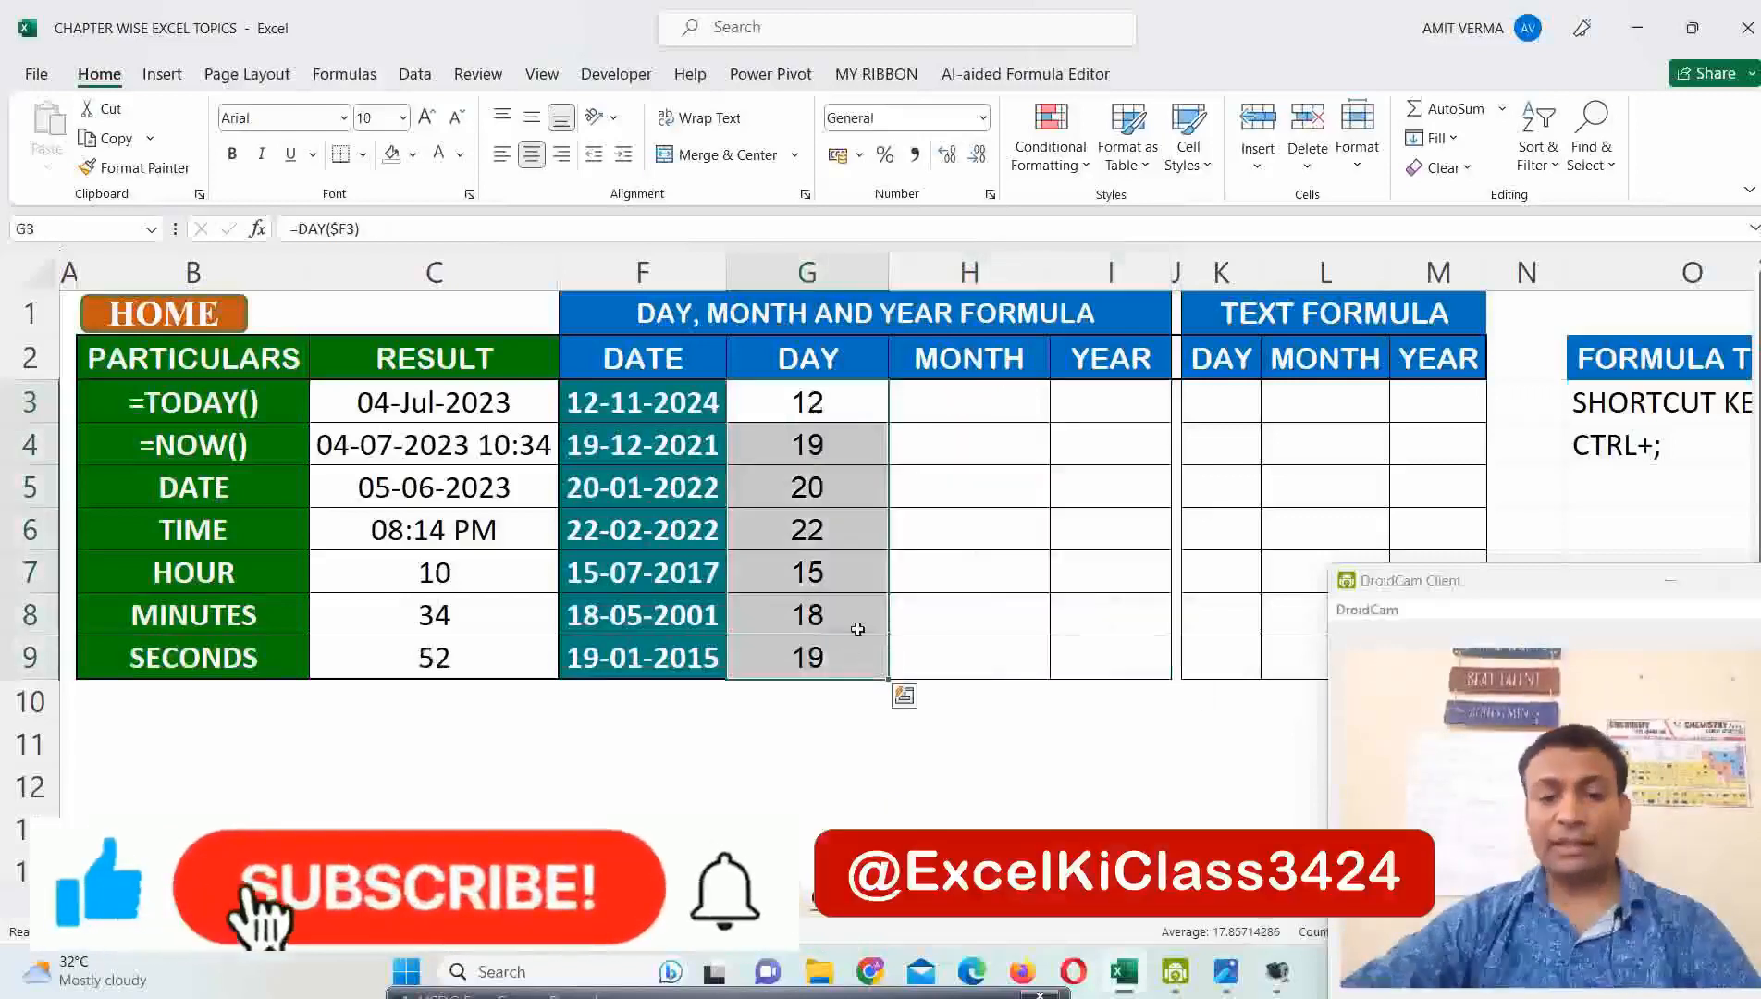
{"action": "left_click", "coordinate": [850, 397]}
{"action": "left_click_drag", "start_coordinate": [852, 395], "coordinate": [1109, 416]}
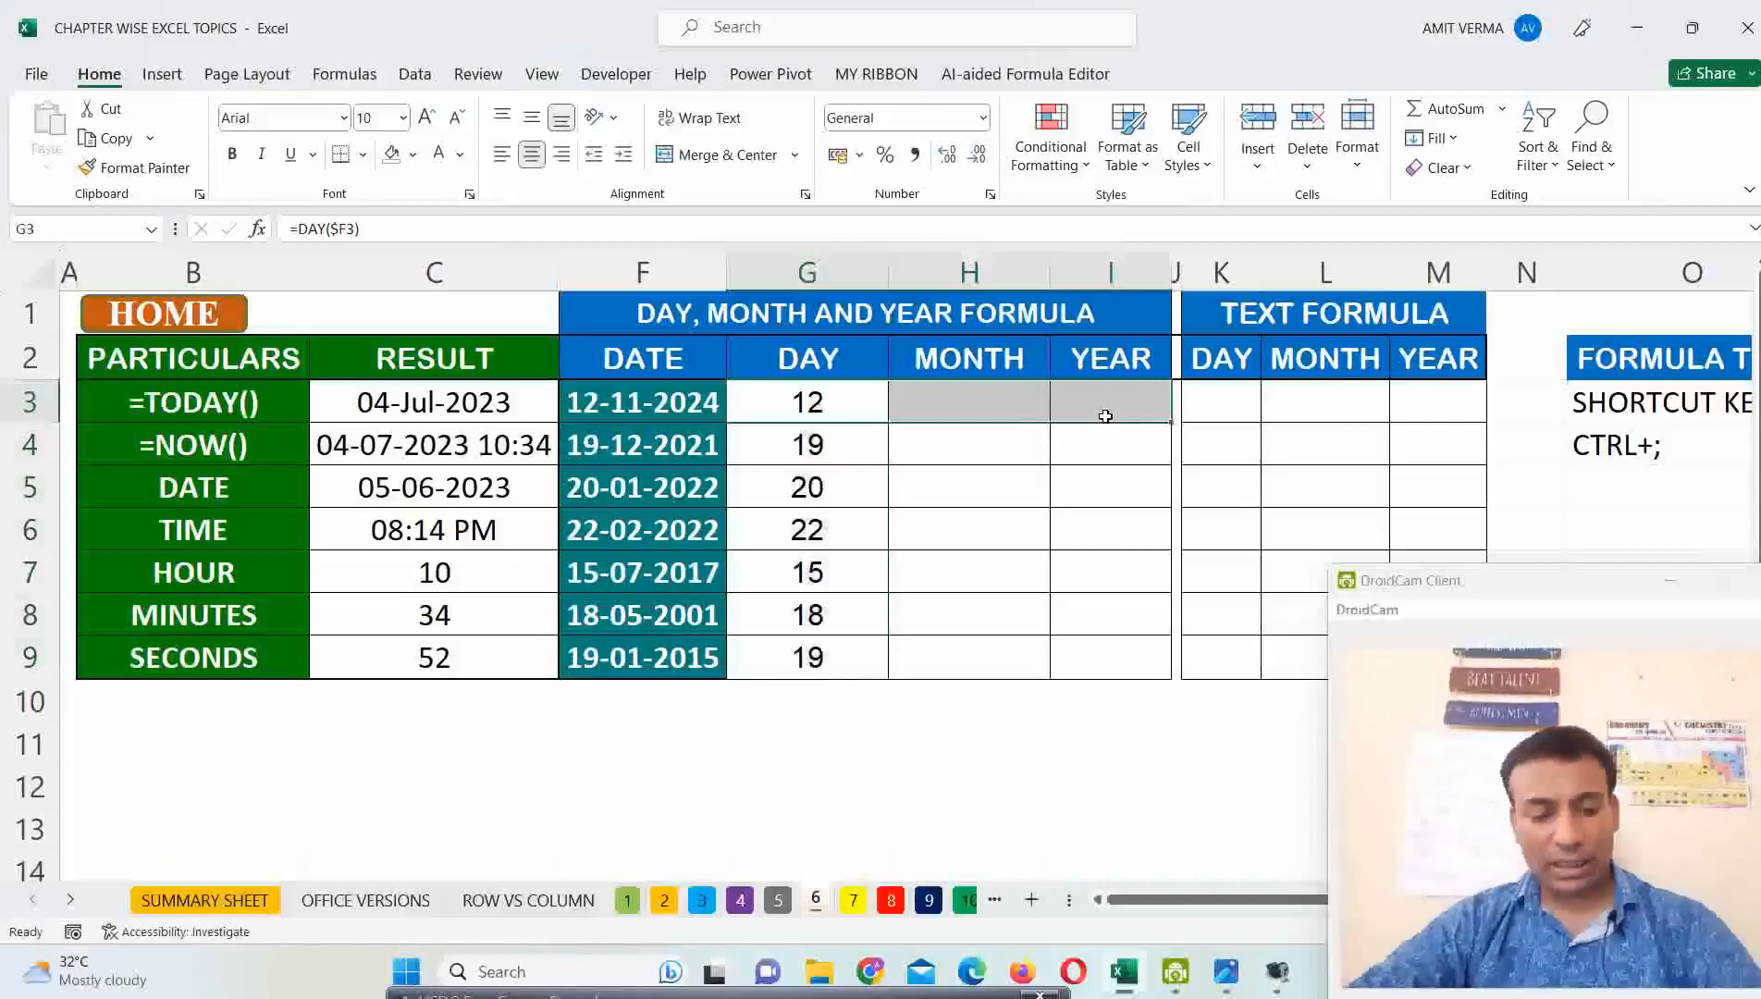
{"action": "key", "text": "ctrl+r"}
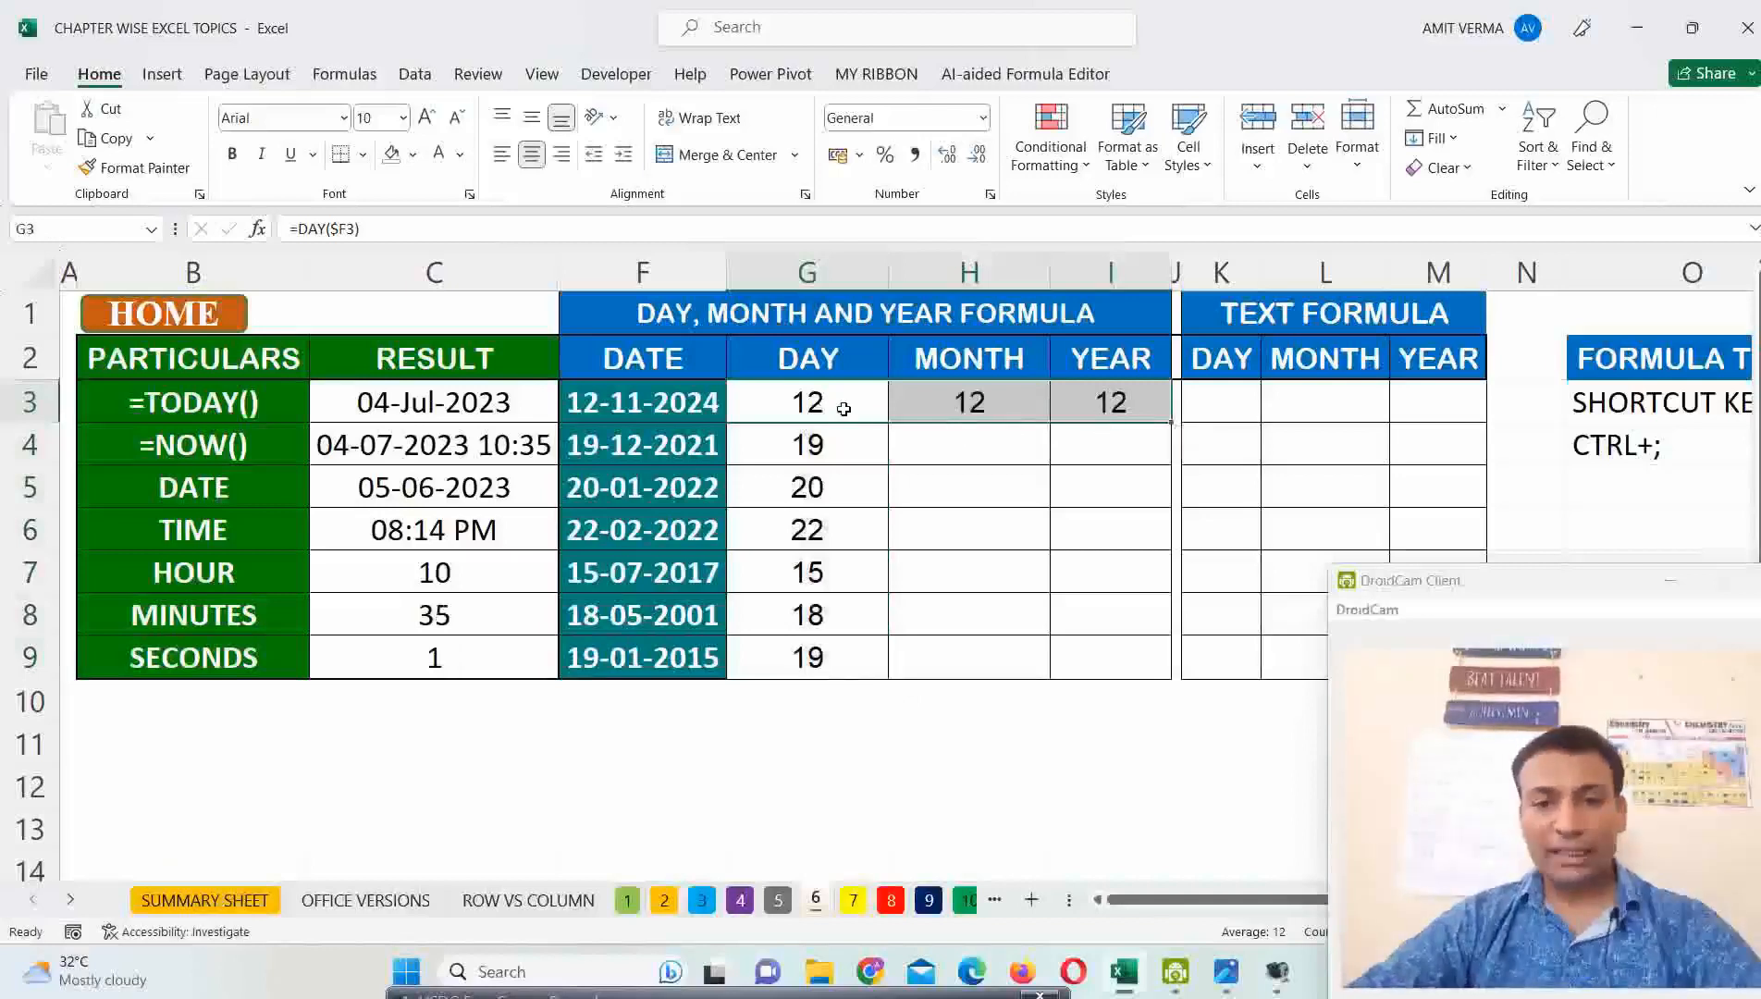
{"action": "left_click", "coordinate": [925, 403]}
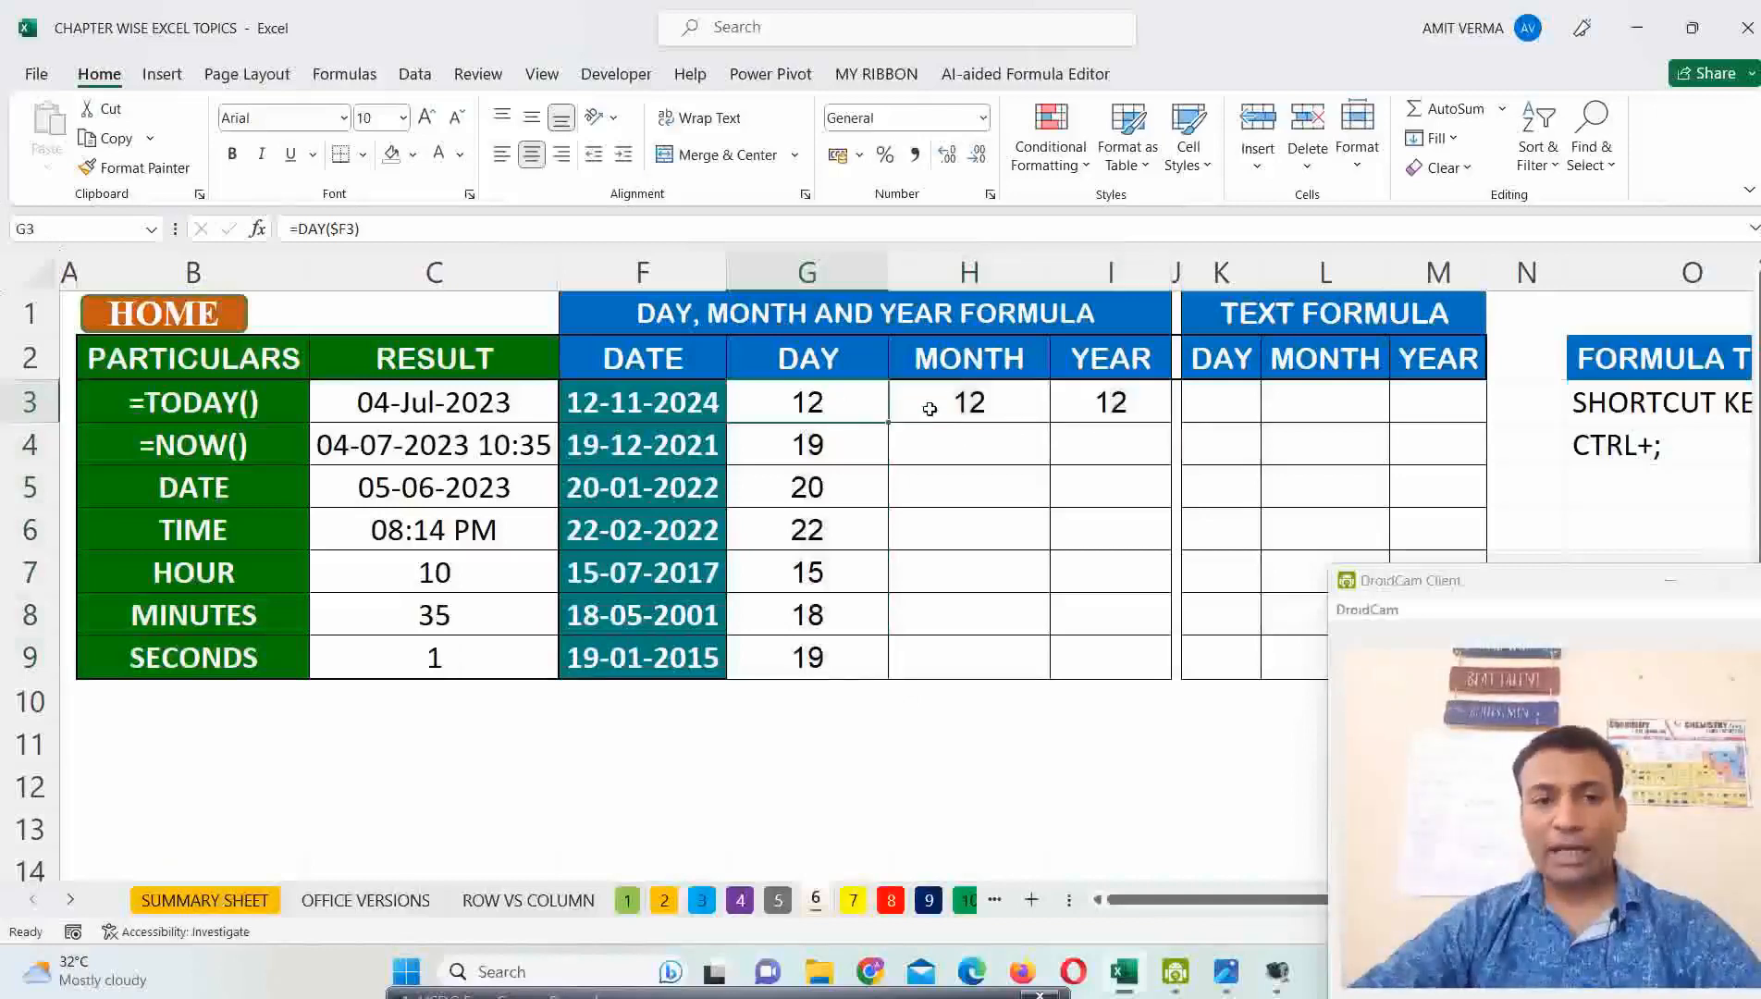
Undo the DAY fill across H3:I3 and the clearing of the MONTH and YEAR results in H3:I9.
{"action": "double_click", "coordinate": [988, 404]}
{"action": "key", "text": "Escape"}
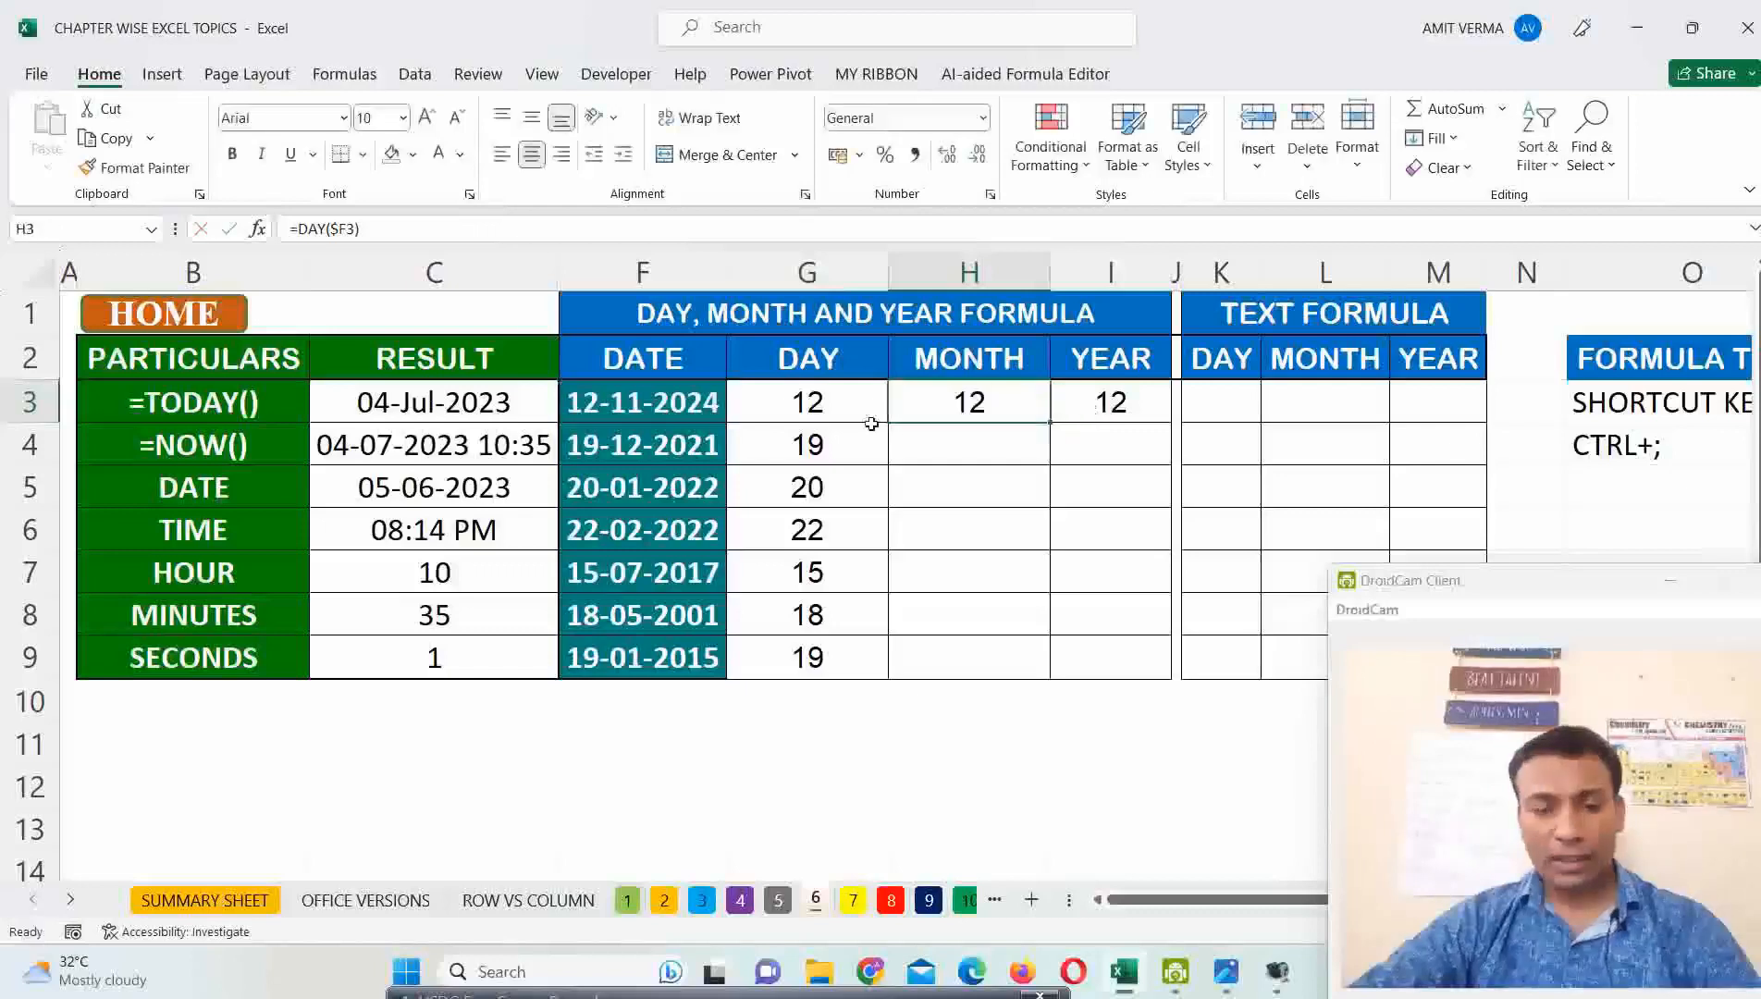
{"action": "key", "text": "ctrl+z"}
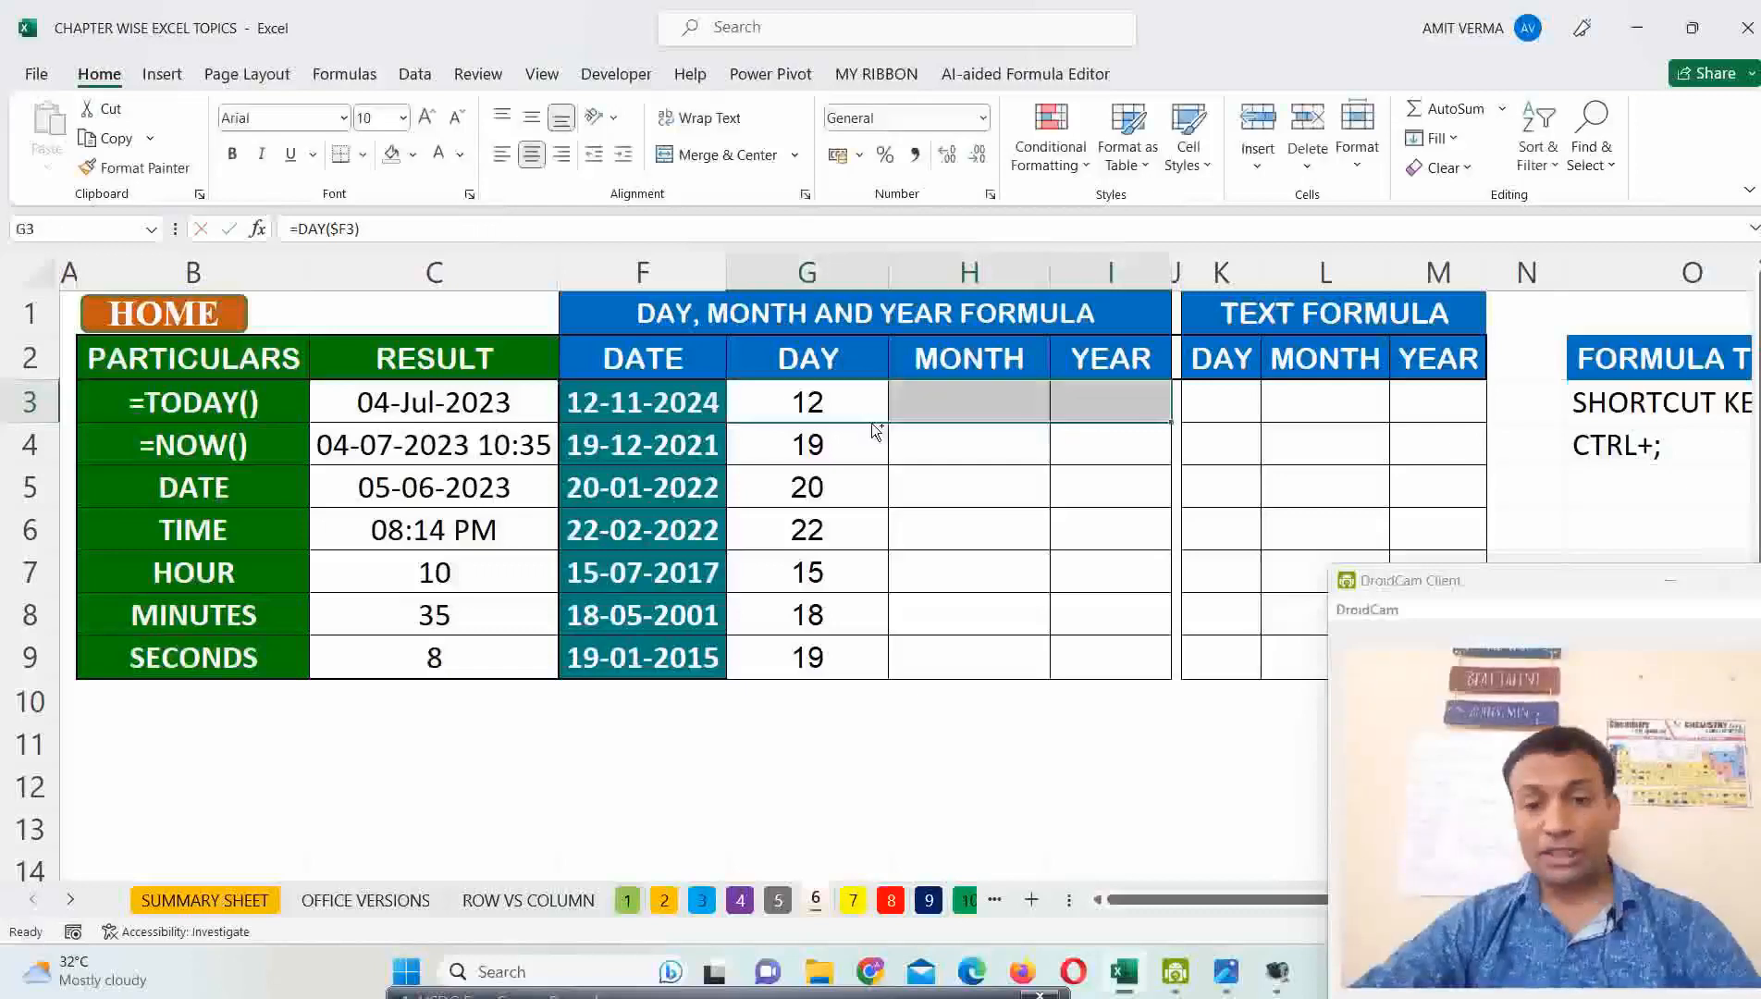
{"action": "key", "text": "ctrl+y"}
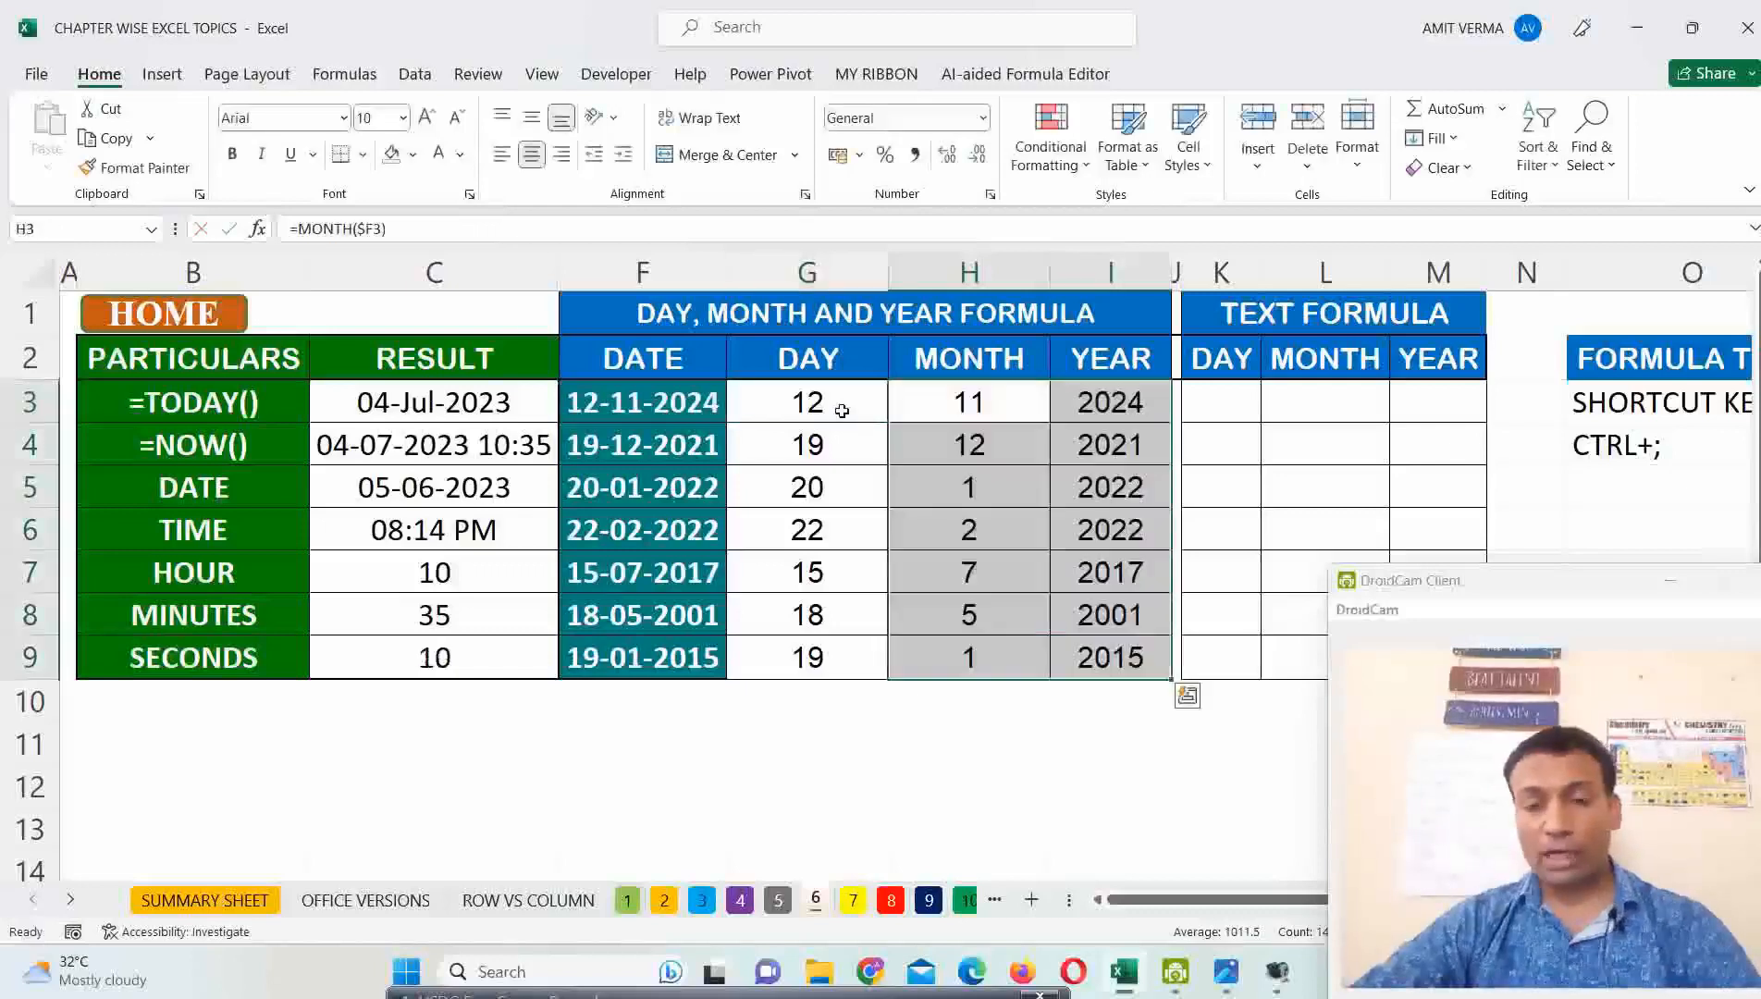
Fill the column-locked DAY formula from G3 down to G9.
{"action": "left_click", "coordinate": [841, 411]}
{"action": "key", "text": "ctrl+c"}
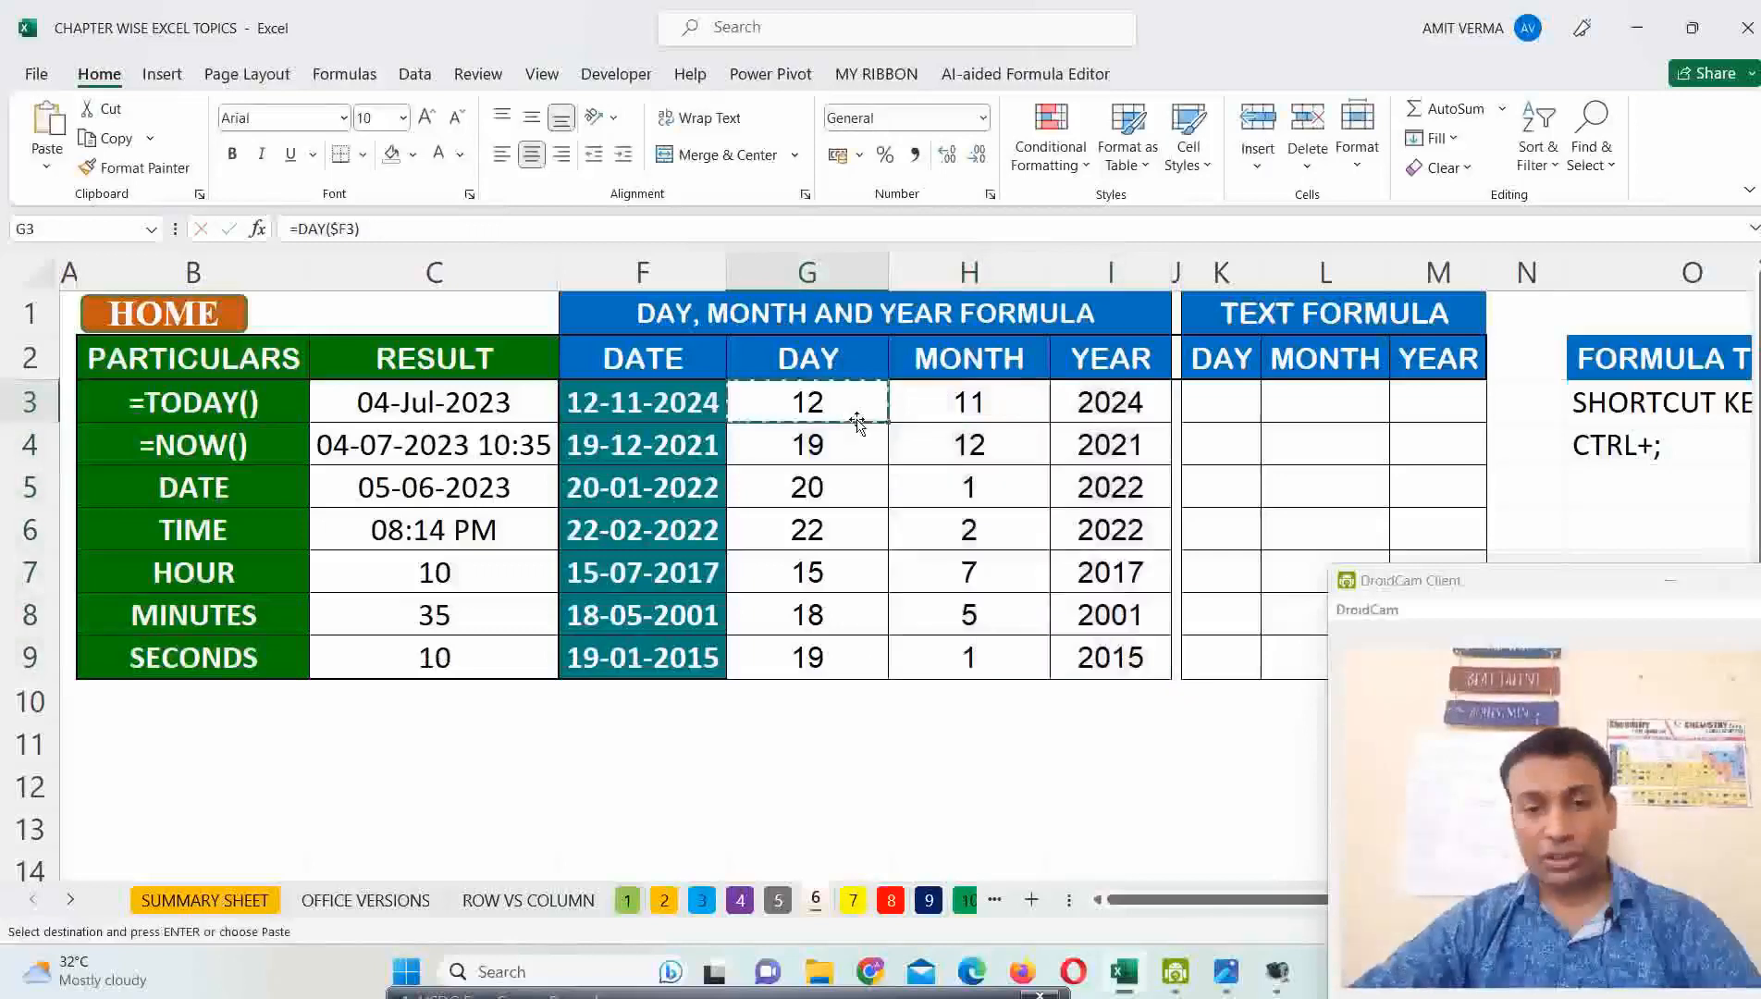
{"action": "key", "text": "Escape"}
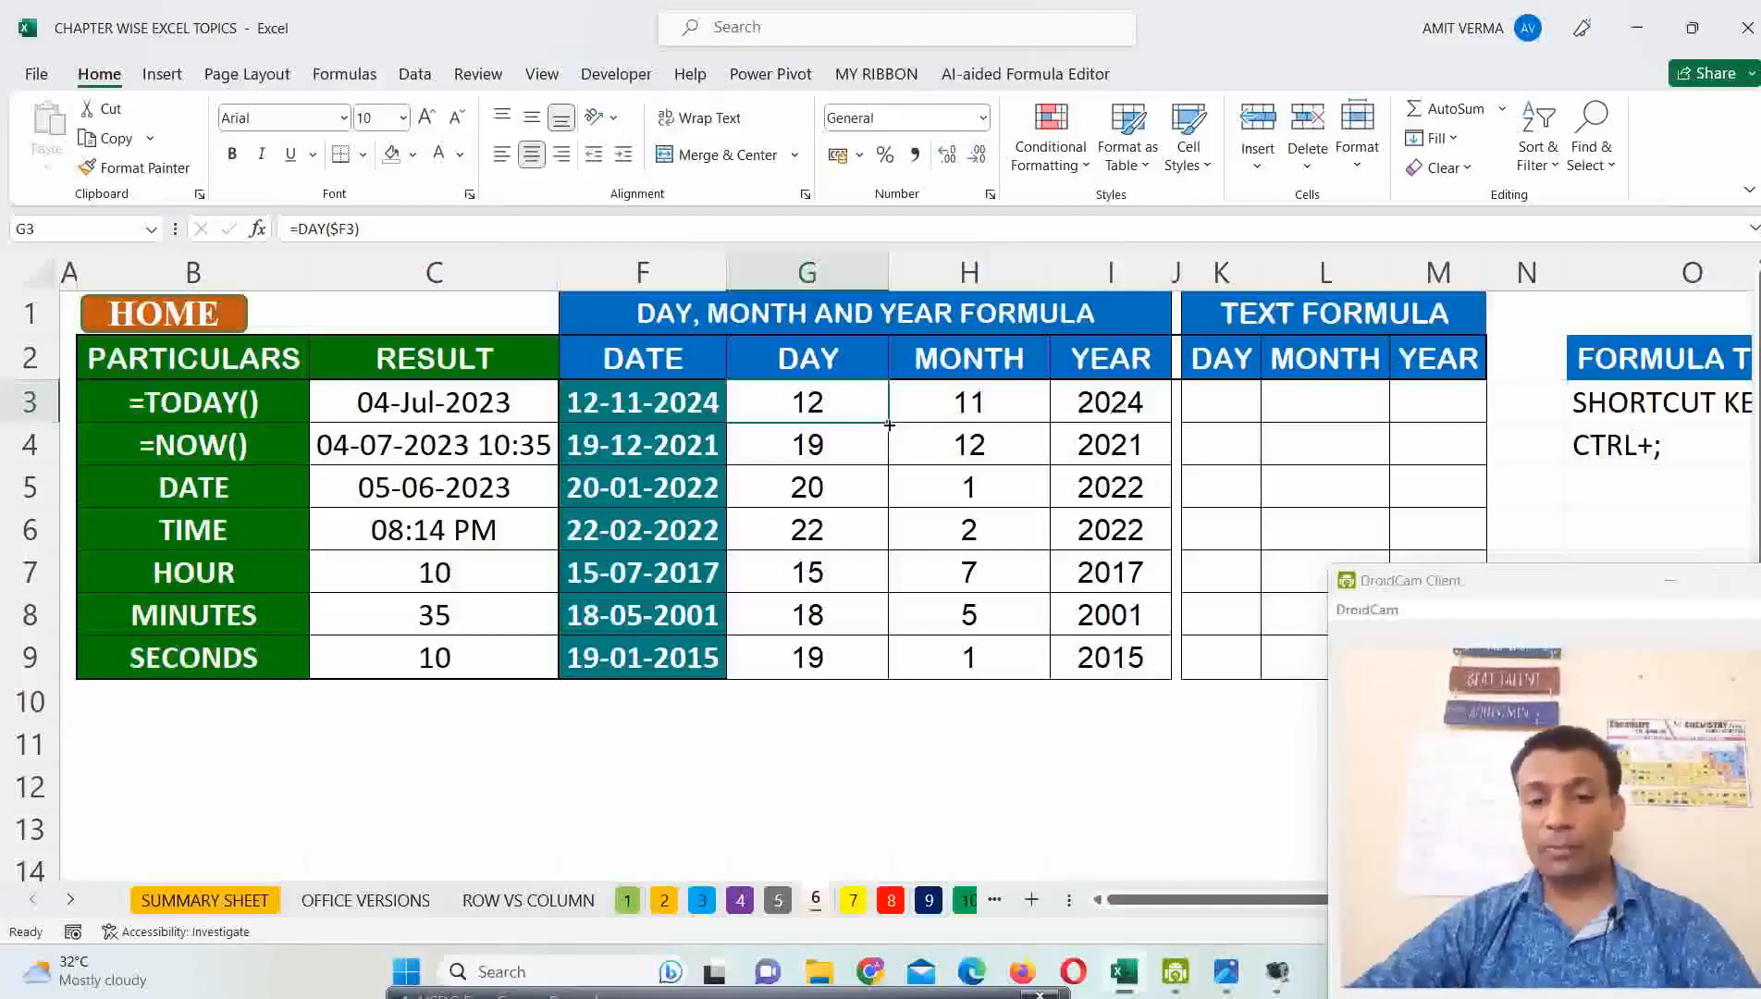
{"action": "left_click_drag", "start_coordinate": [889, 425], "coordinate": [878, 671]}
{"action": "left_click_drag", "start_coordinate": [845, 401], "coordinate": [1080, 642]}
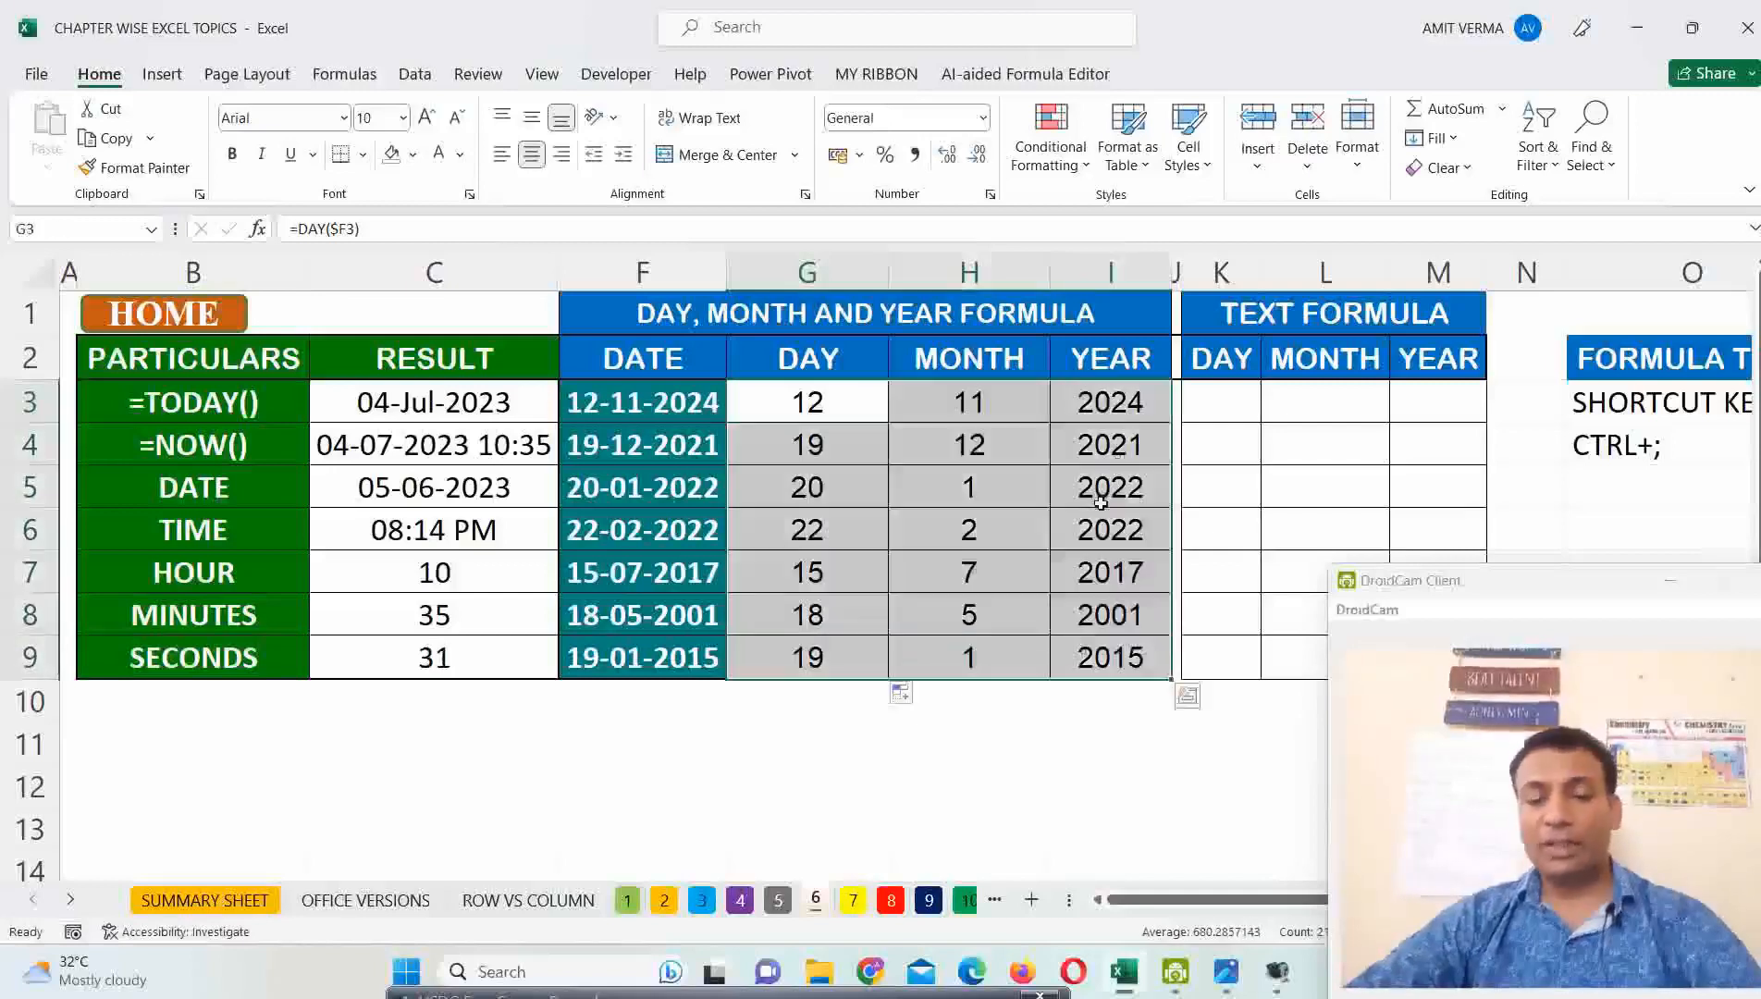
{"action": "scroll", "coordinate": [1102, 467], "scroll_direction": "down", "scroll_amount": 1}
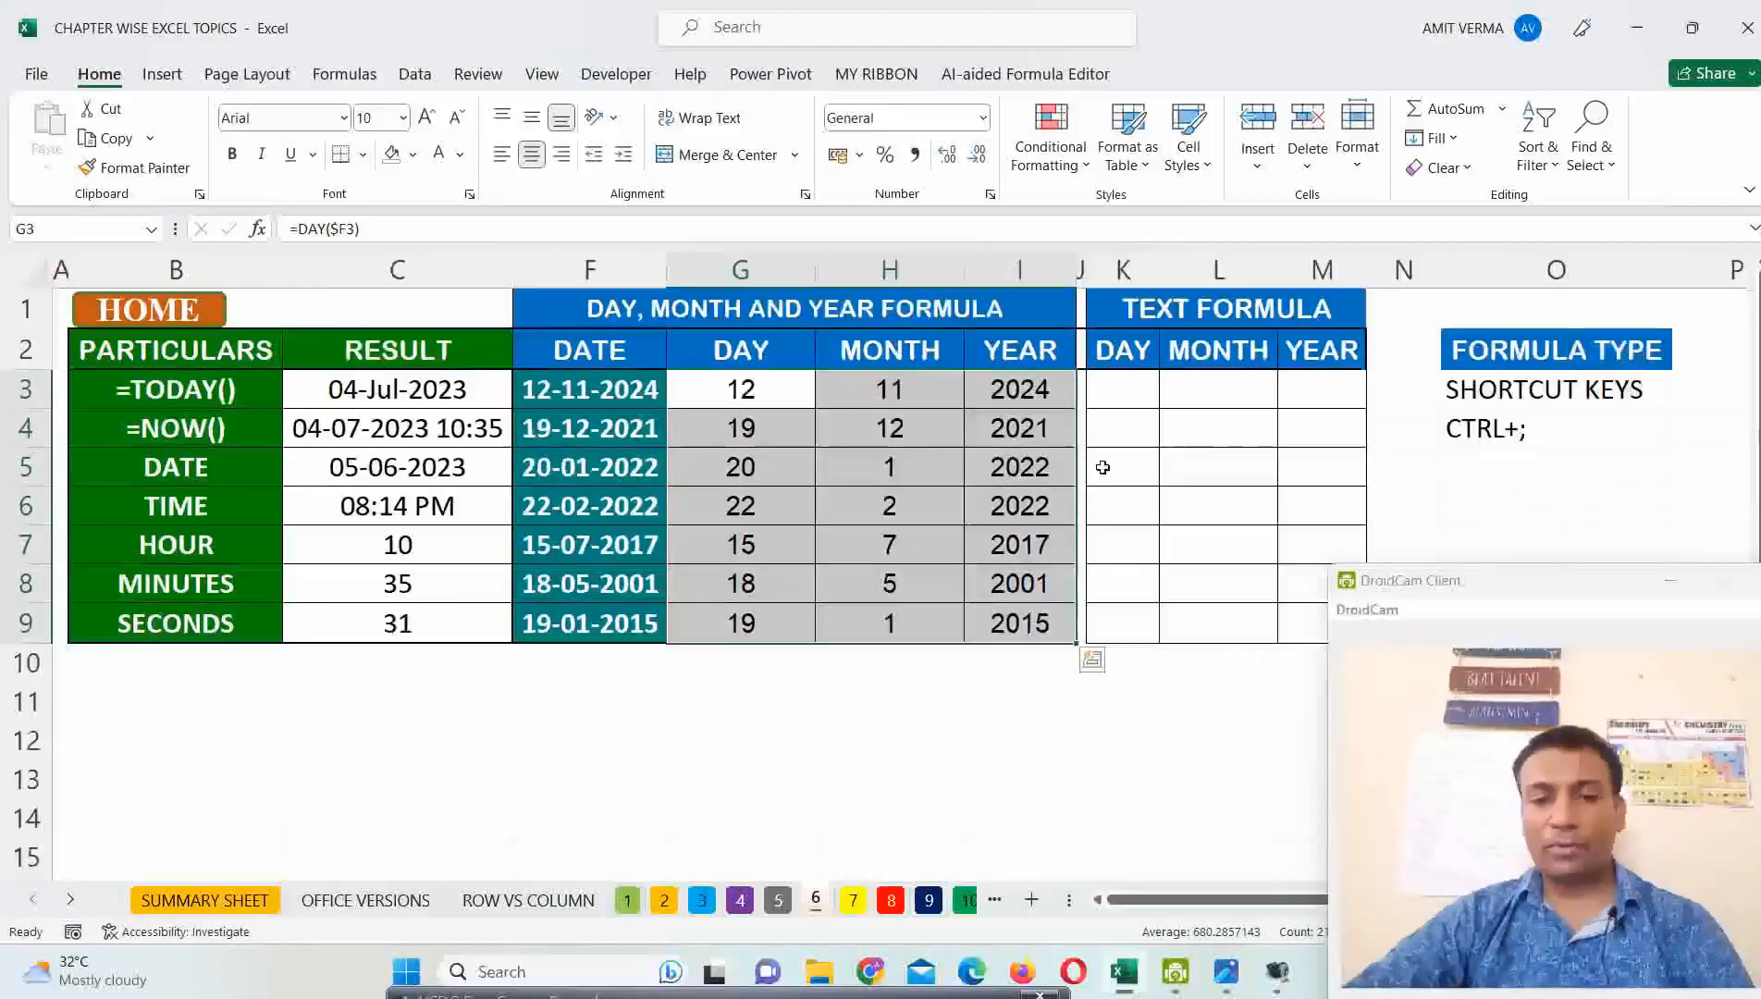
{"action": "scroll", "coordinate": [1102, 467], "scroll_direction": "up", "scroll_amount": 1}
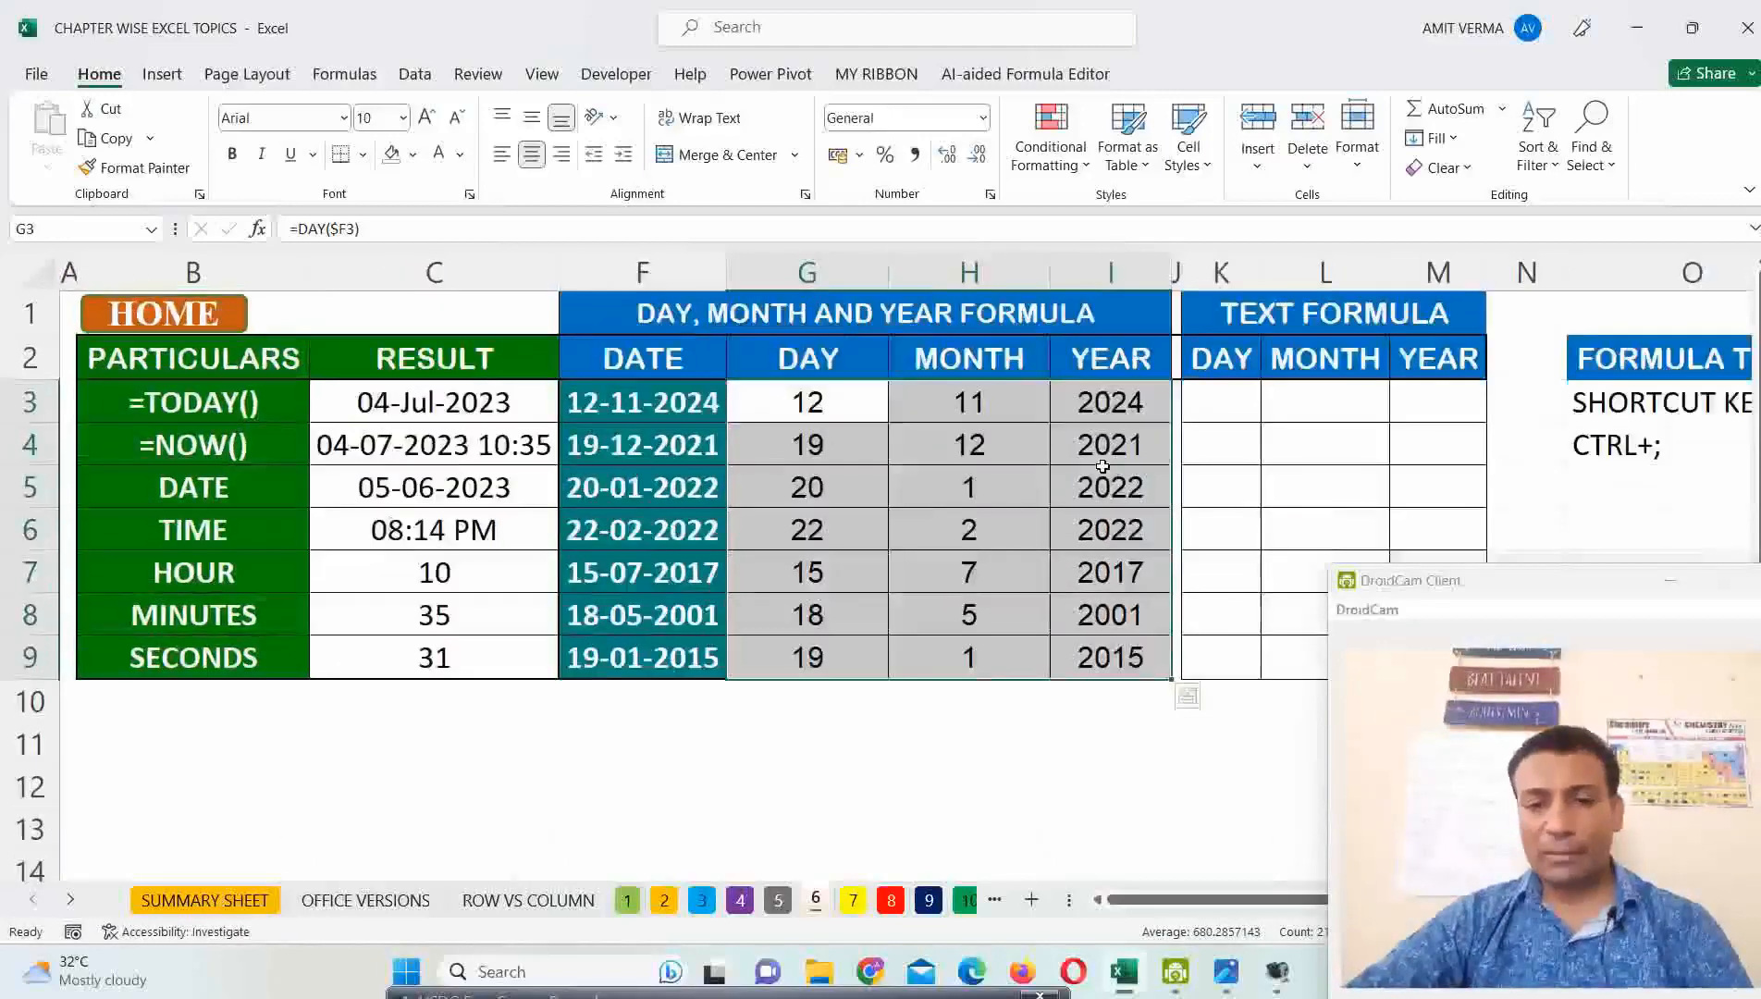
{"action": "left_click", "coordinate": [867, 357]}
{"action": "left_click", "coordinate": [976, 358]}
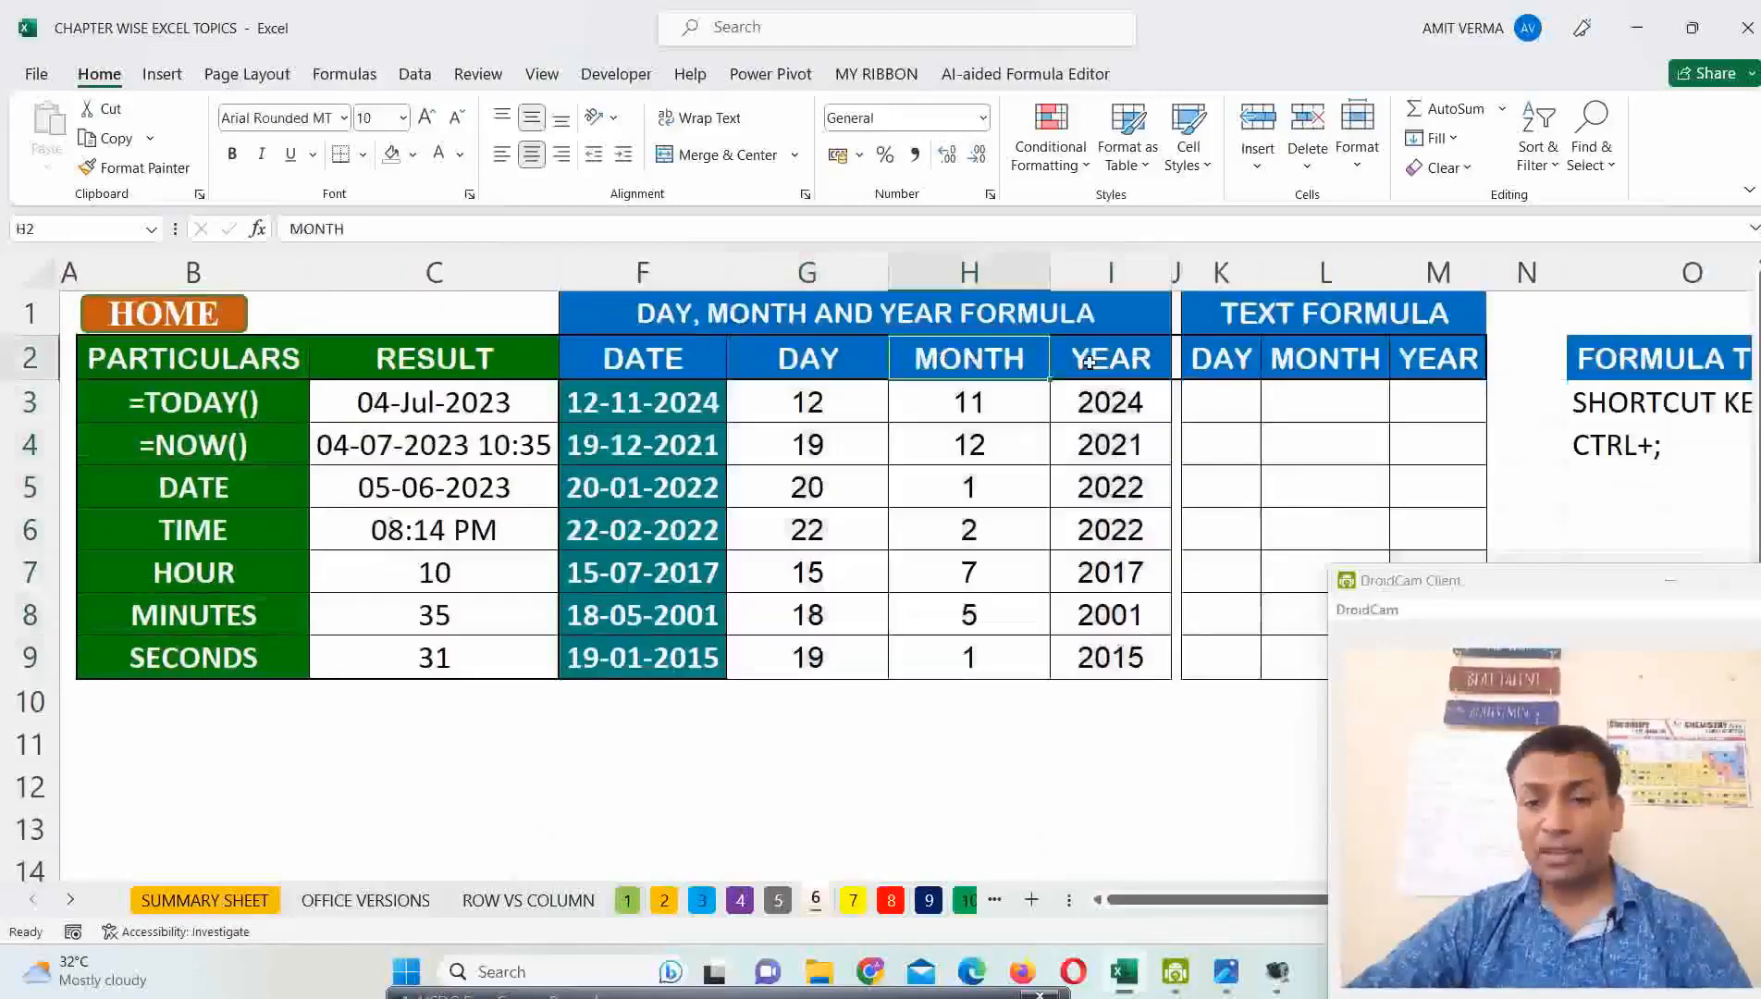
{"action": "left_click", "coordinate": [1110, 366]}
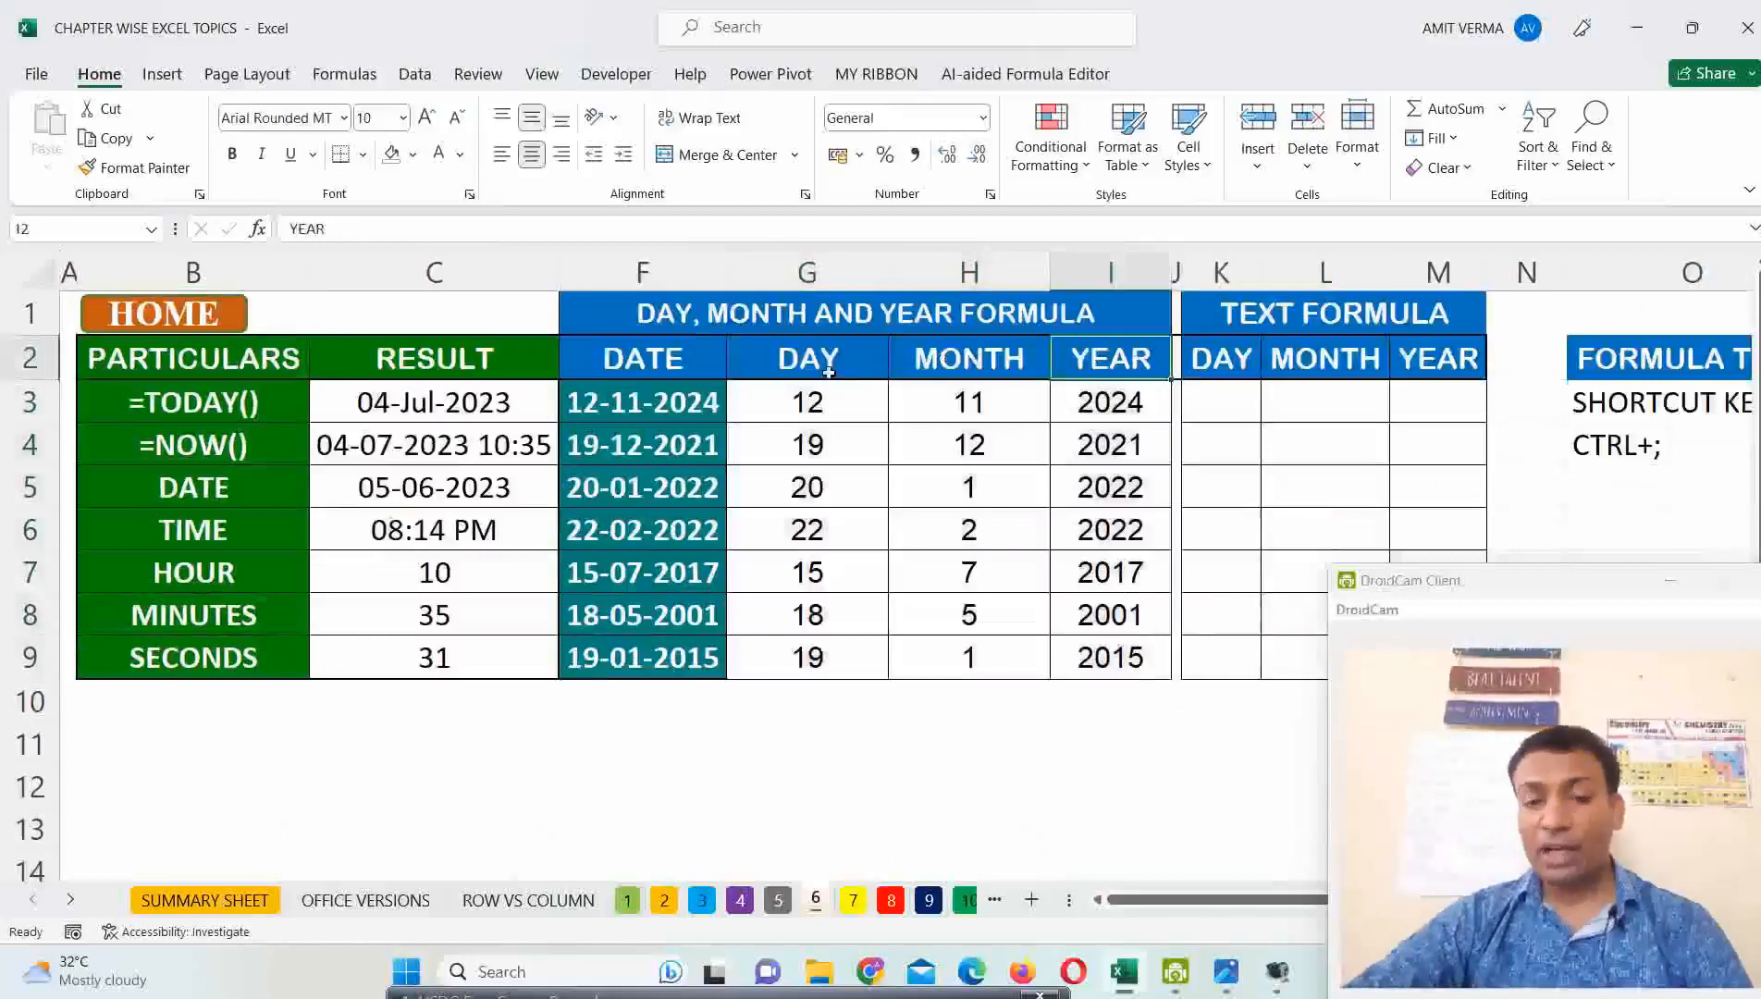
Narrow columns G, H and I so they fit closely around the DAY, MONTH and YEAR headings.
{"action": "left_click_drag", "start_coordinate": [888, 272], "coordinate": [806, 272]}
{"action": "left_click_drag", "start_coordinate": [968, 268], "coordinate": [935, 268]}
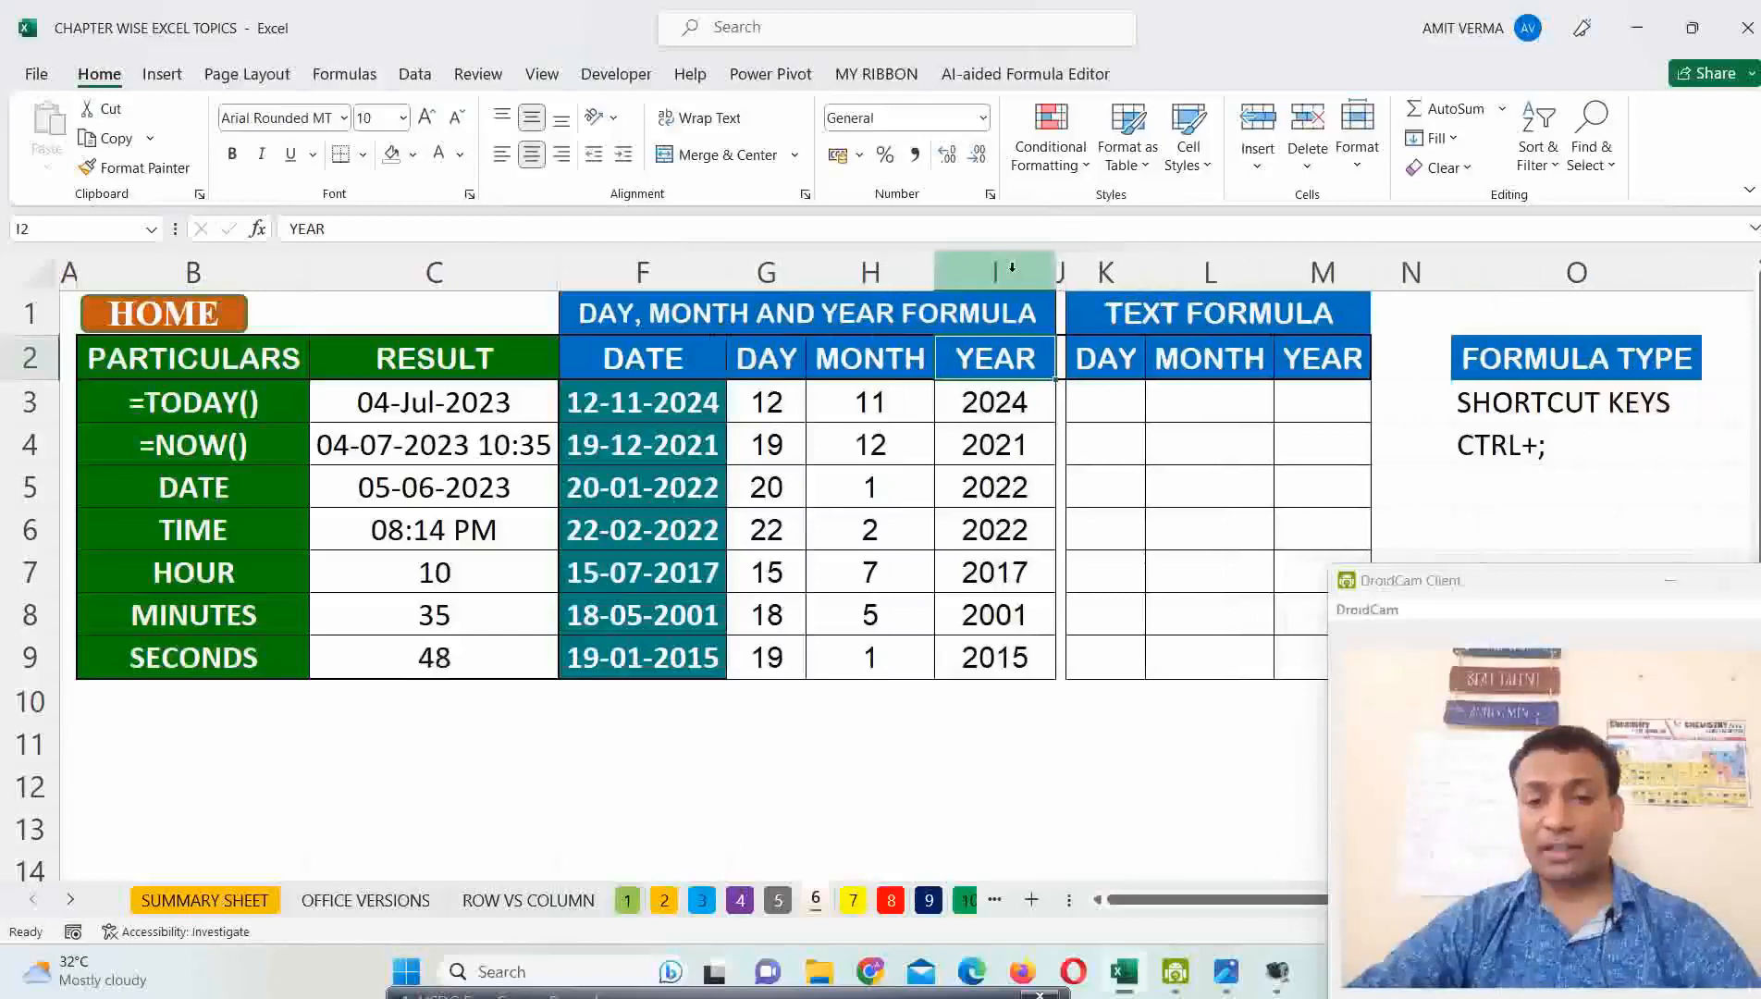
{"action": "left_click", "coordinate": [1039, 261]}
Widen columns K, L and M under the TEXT FORMULA heading, making the DAY column K the widest.
{"action": "left_click_drag", "start_coordinate": [1146, 272], "coordinate": [1242, 271]}
{"action": "left_click_drag", "start_coordinate": [1369, 272], "coordinate": [1546, 270]}
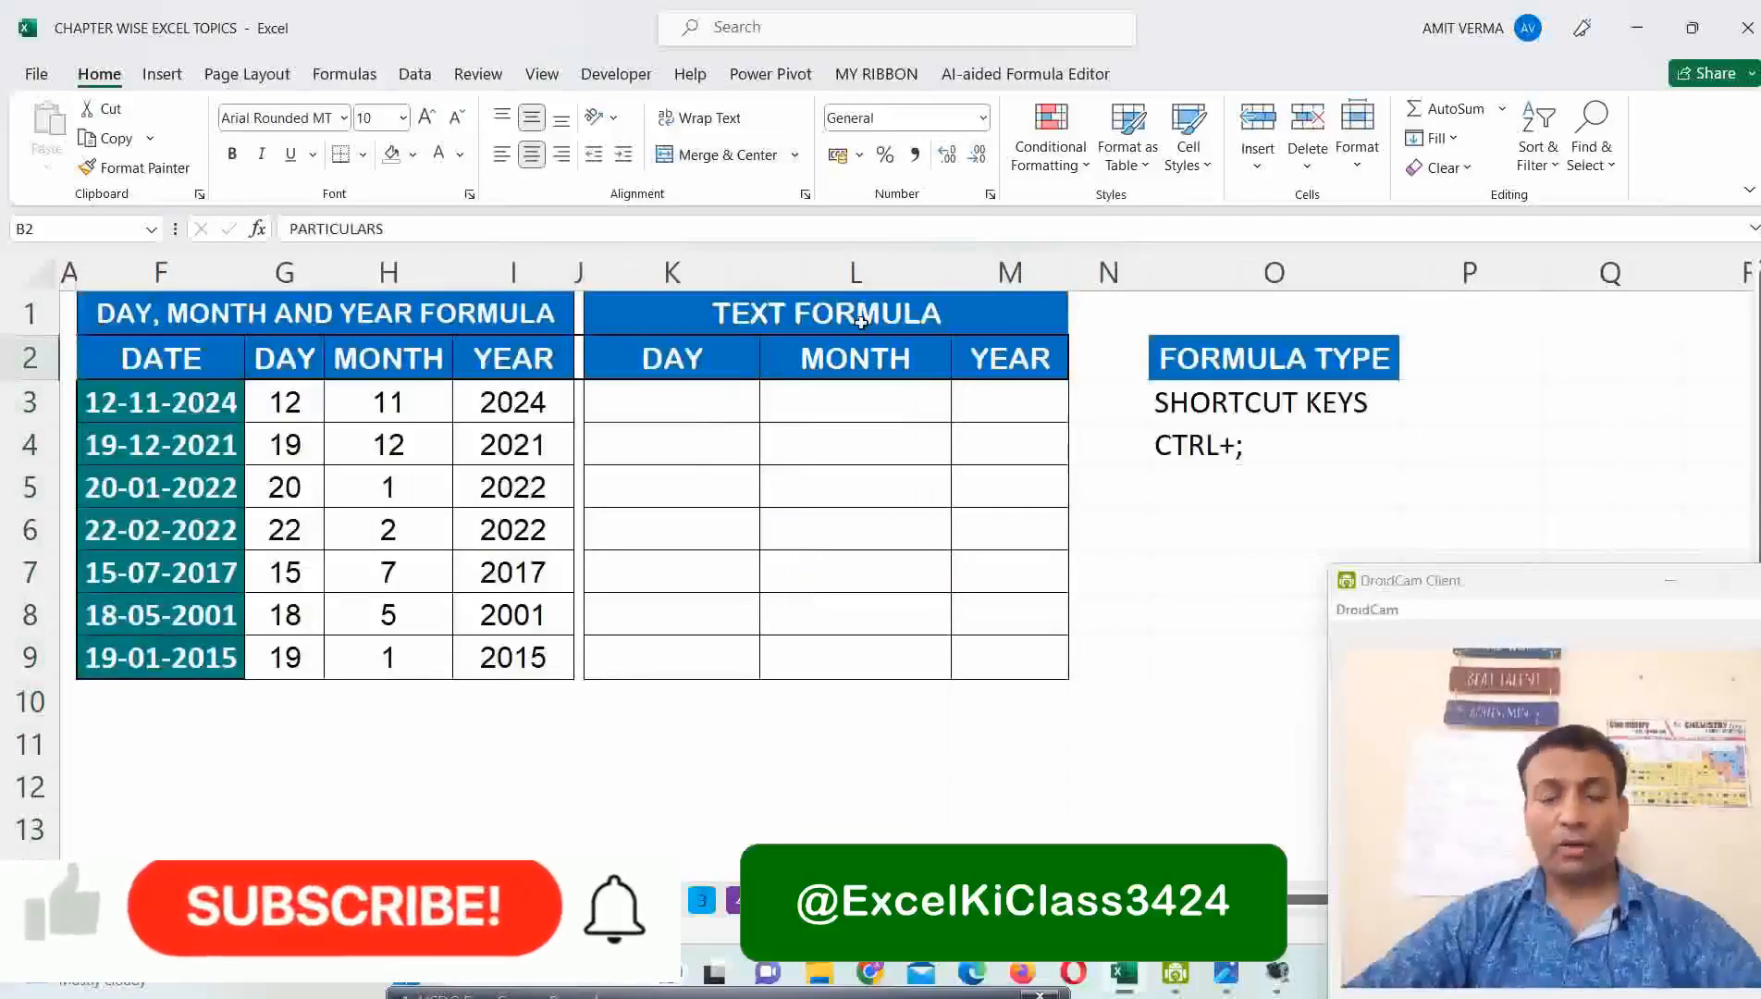
{"action": "left_click", "coordinate": [694, 407]}
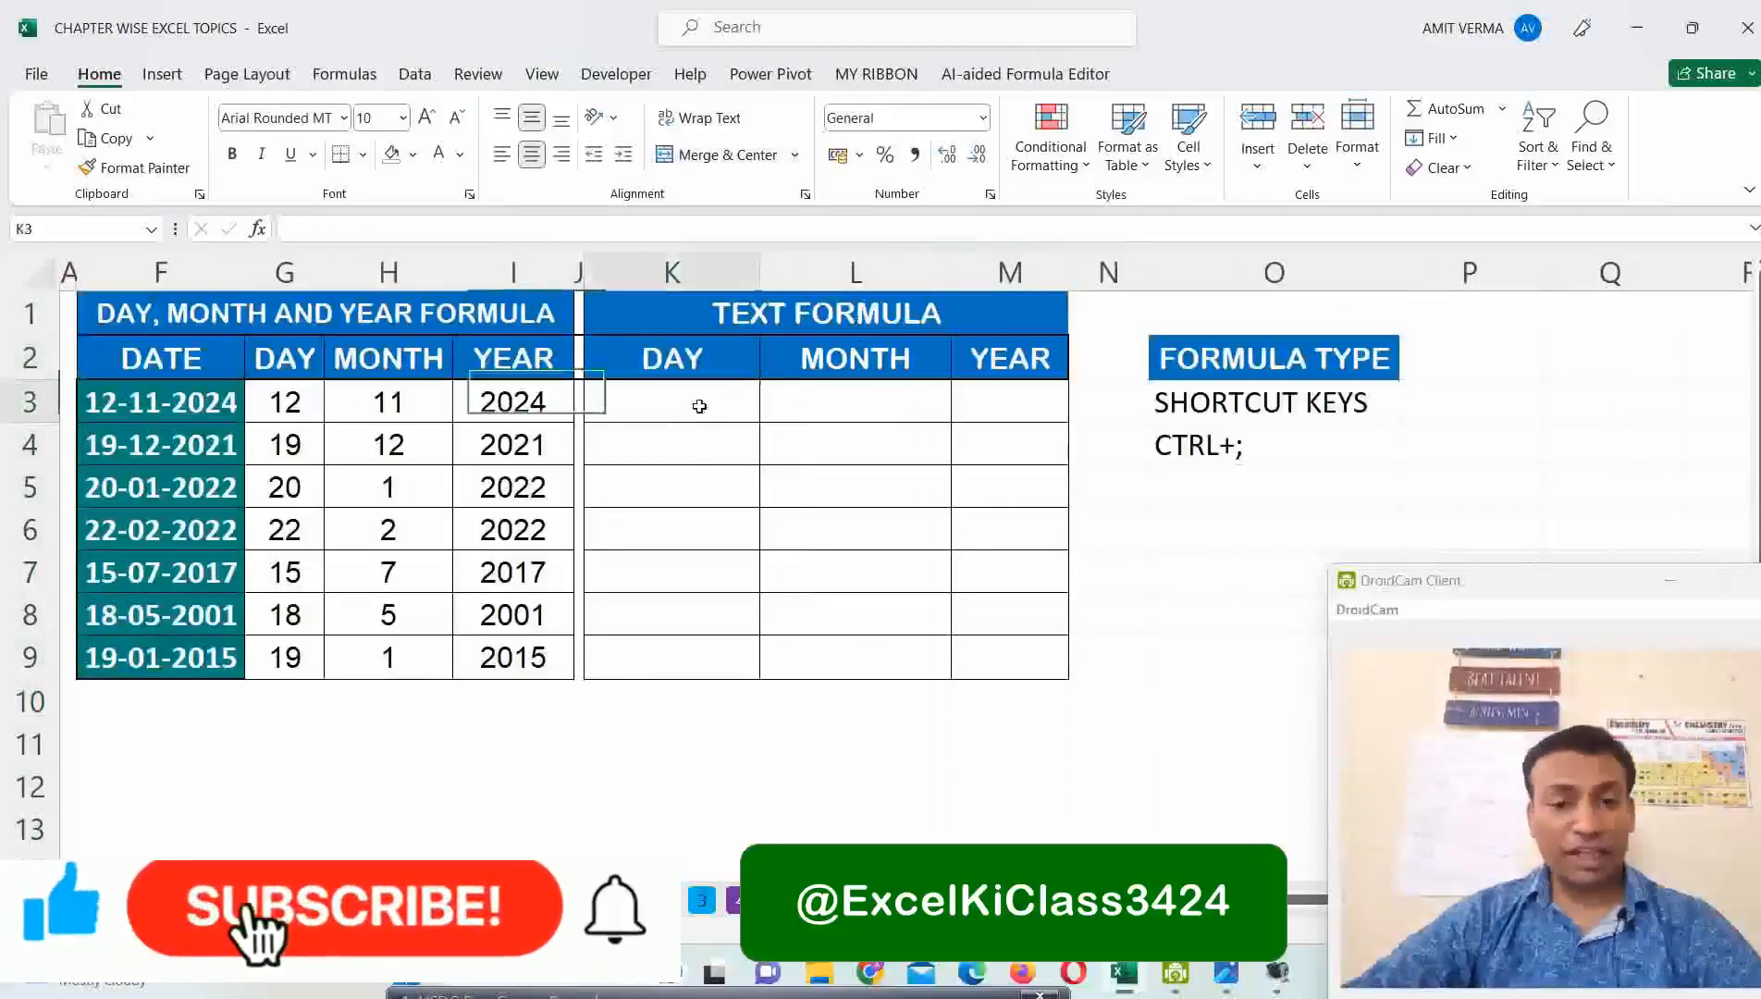
{"action": "left_click_drag", "start_coordinate": [760, 272], "coordinate": [849, 281]}
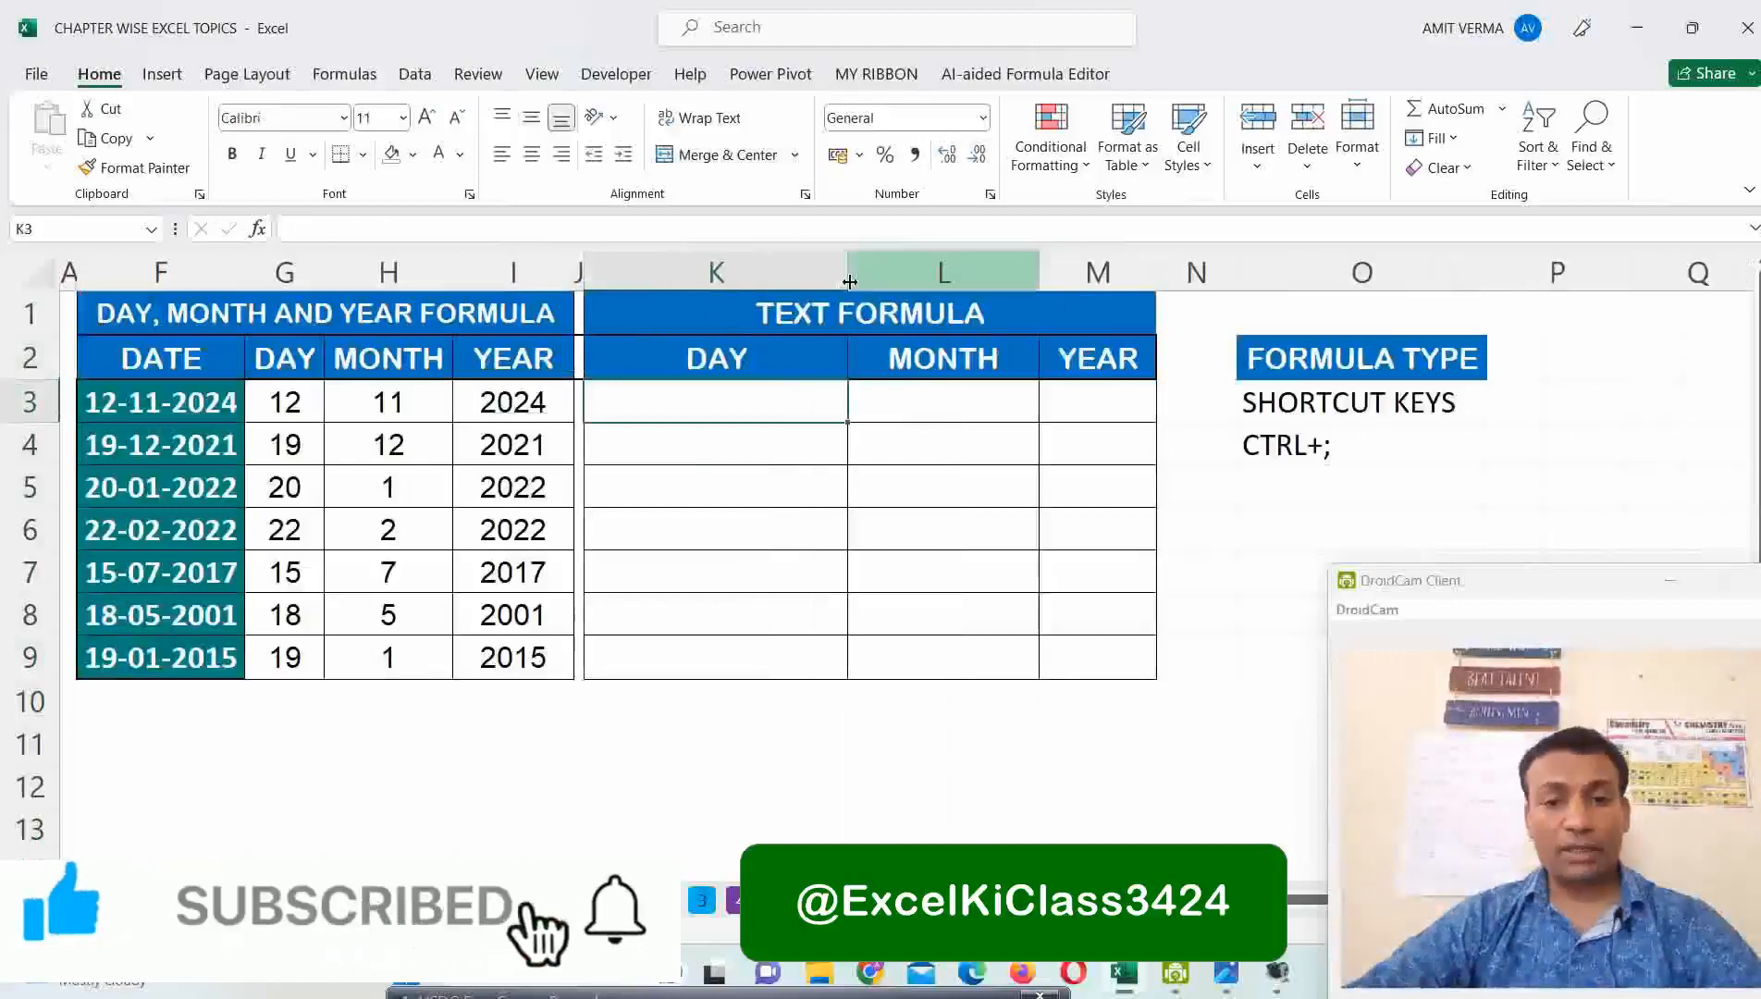
{"action": "left_click", "coordinate": [298, 359]}
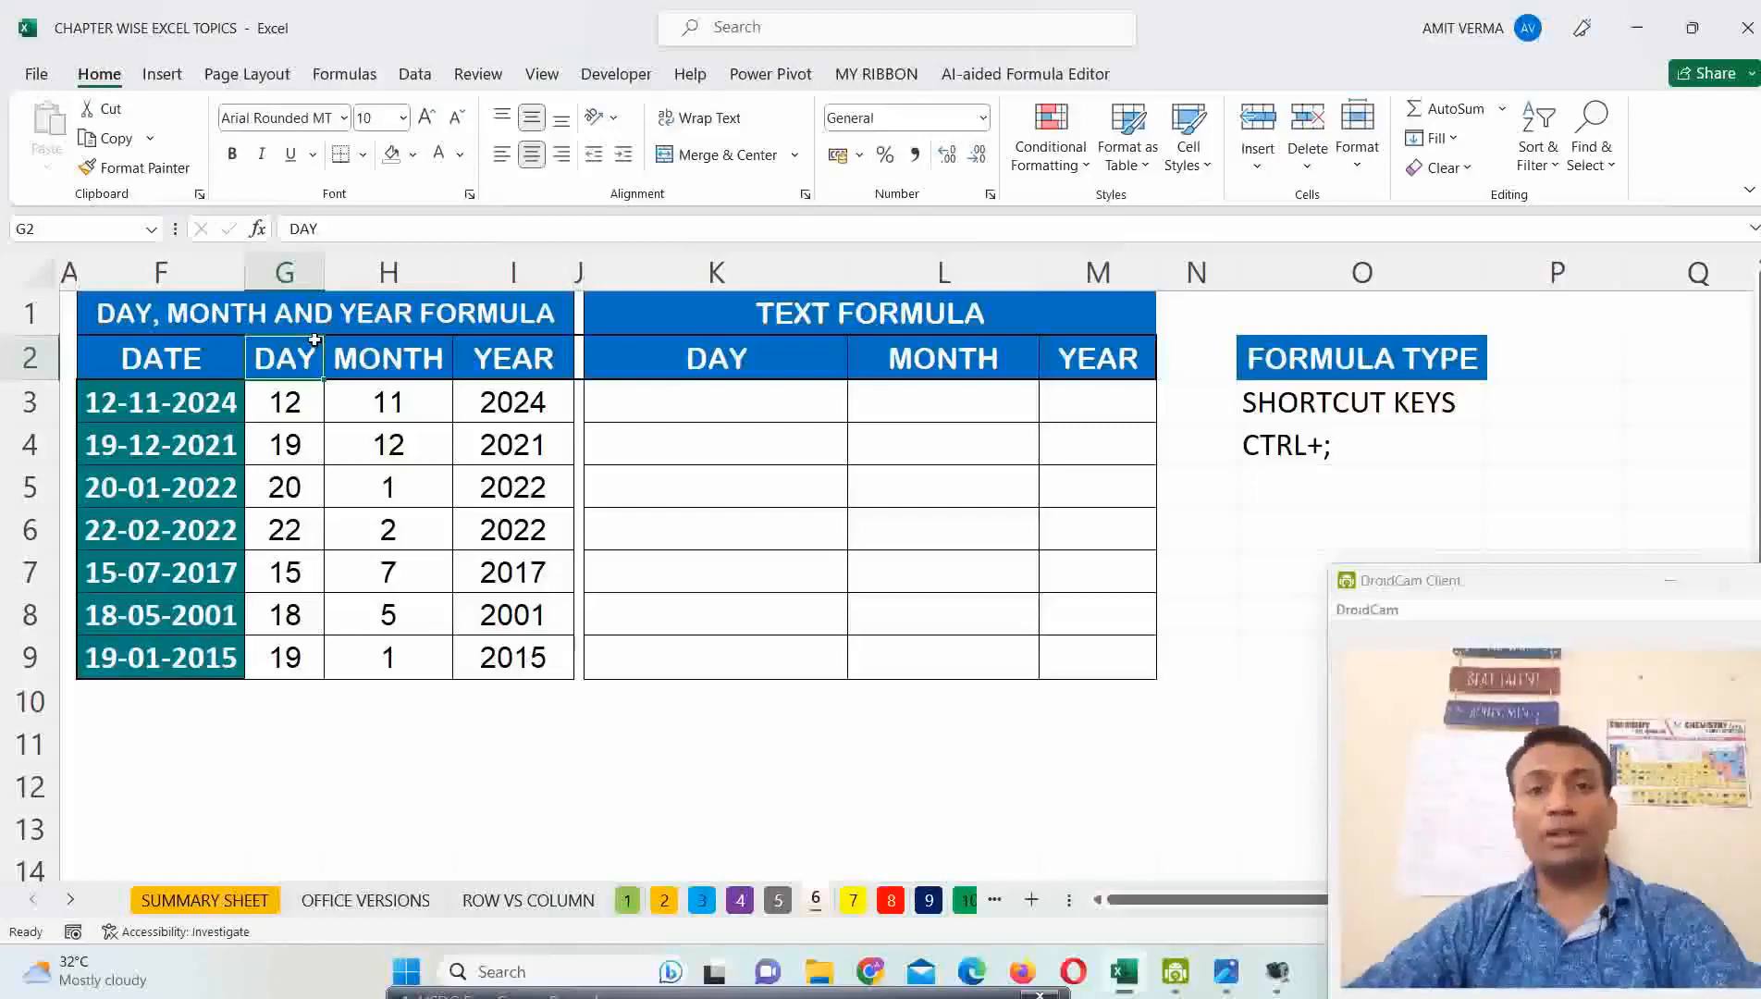
{"action": "left_click_drag", "start_coordinate": [302, 355], "coordinate": [388, 359]}
{"action": "left_click", "coordinate": [538, 368]}
{"action": "left_click", "coordinate": [873, 319]}
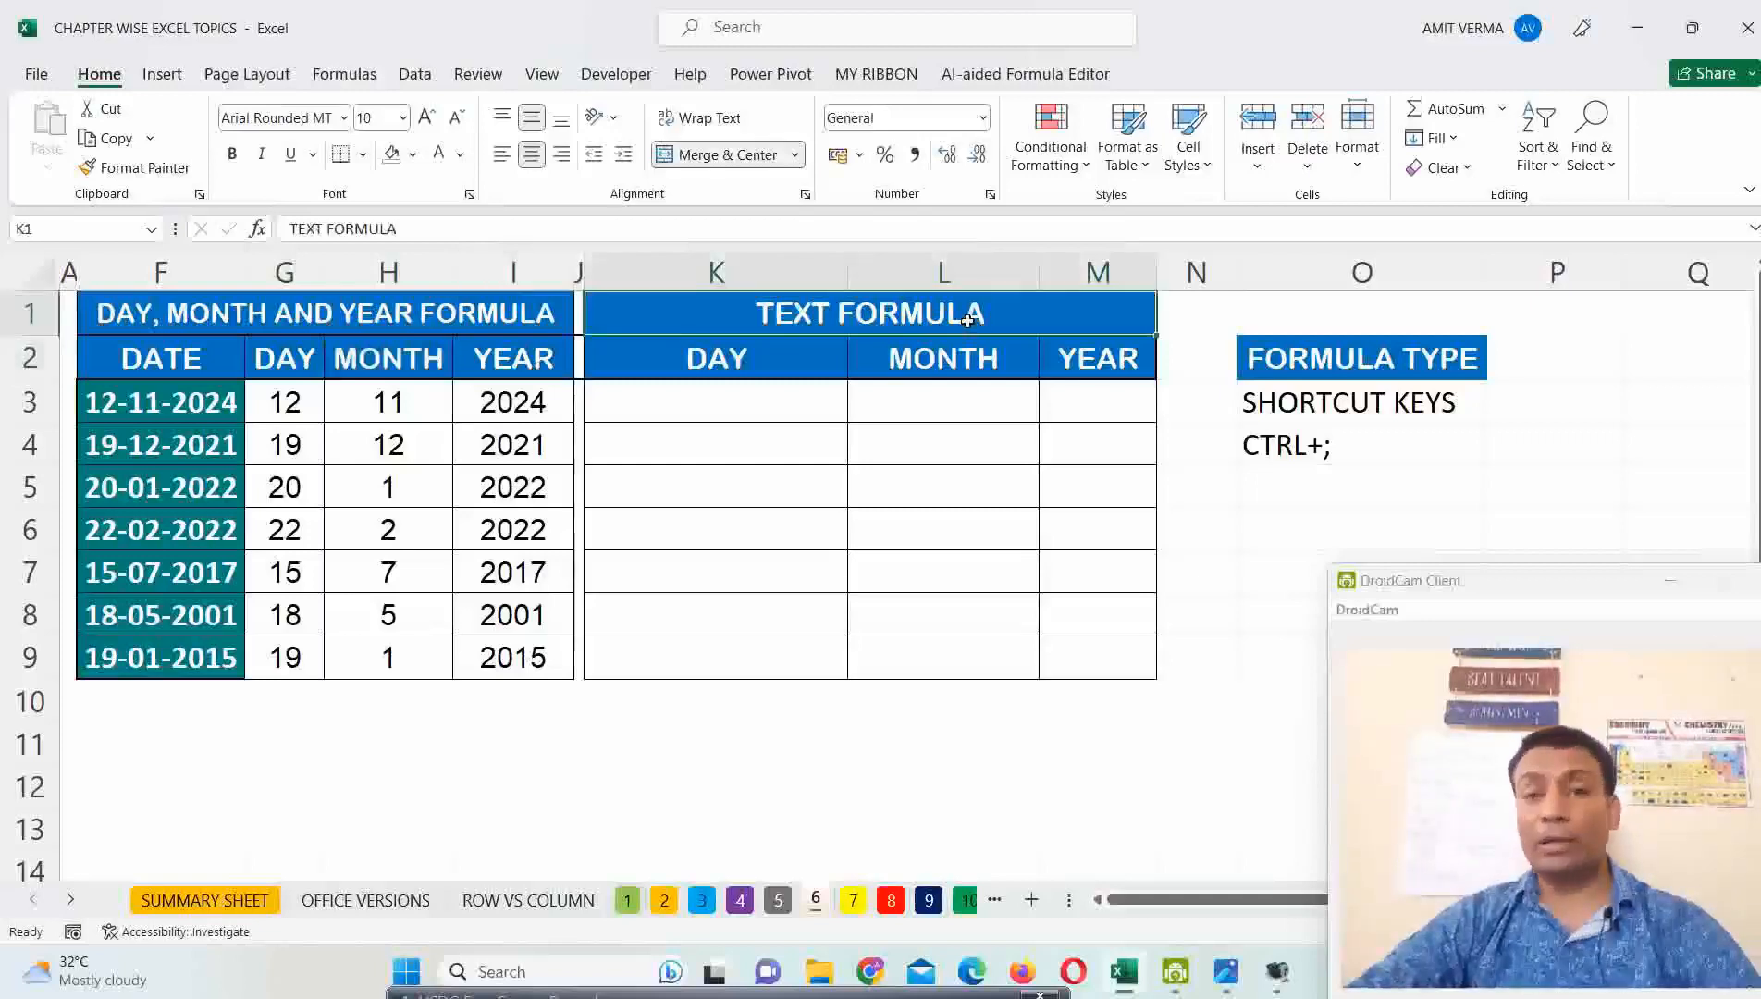
Enter the formula =TEXT(F3,"d") in K3 to extract the day from the first date.
{"action": "left_click", "coordinate": [776, 398]}
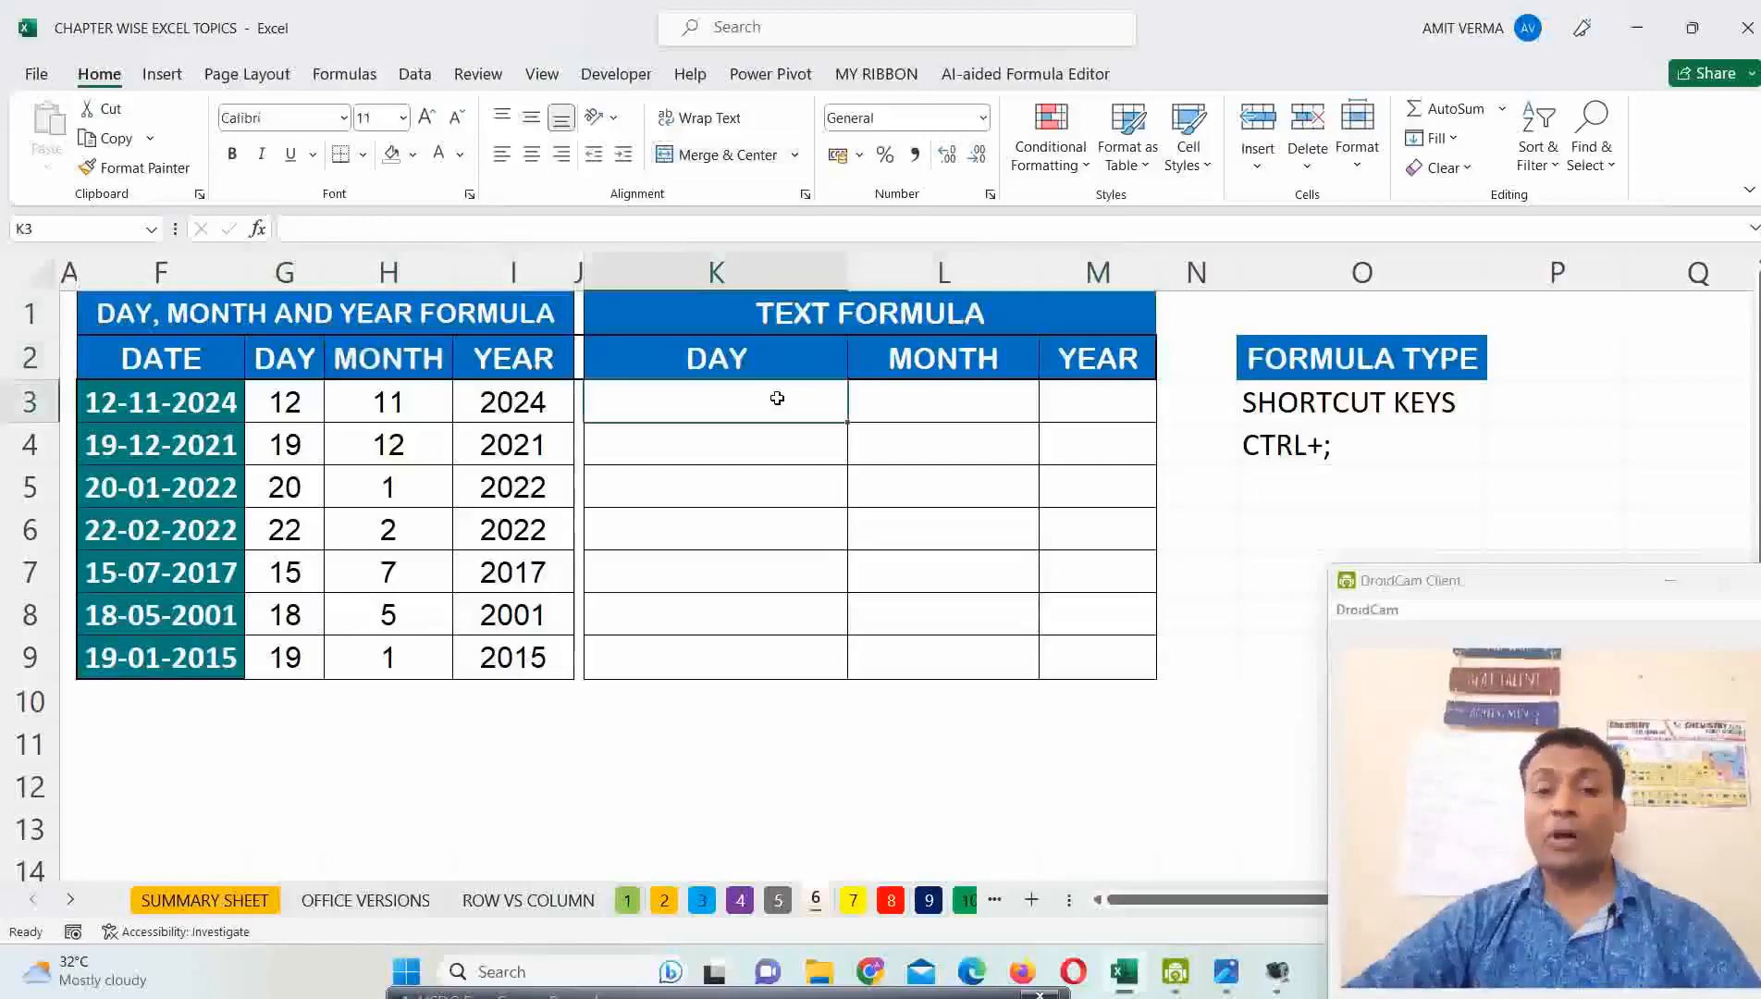
{"action": "type", "text": "=TEXT"}
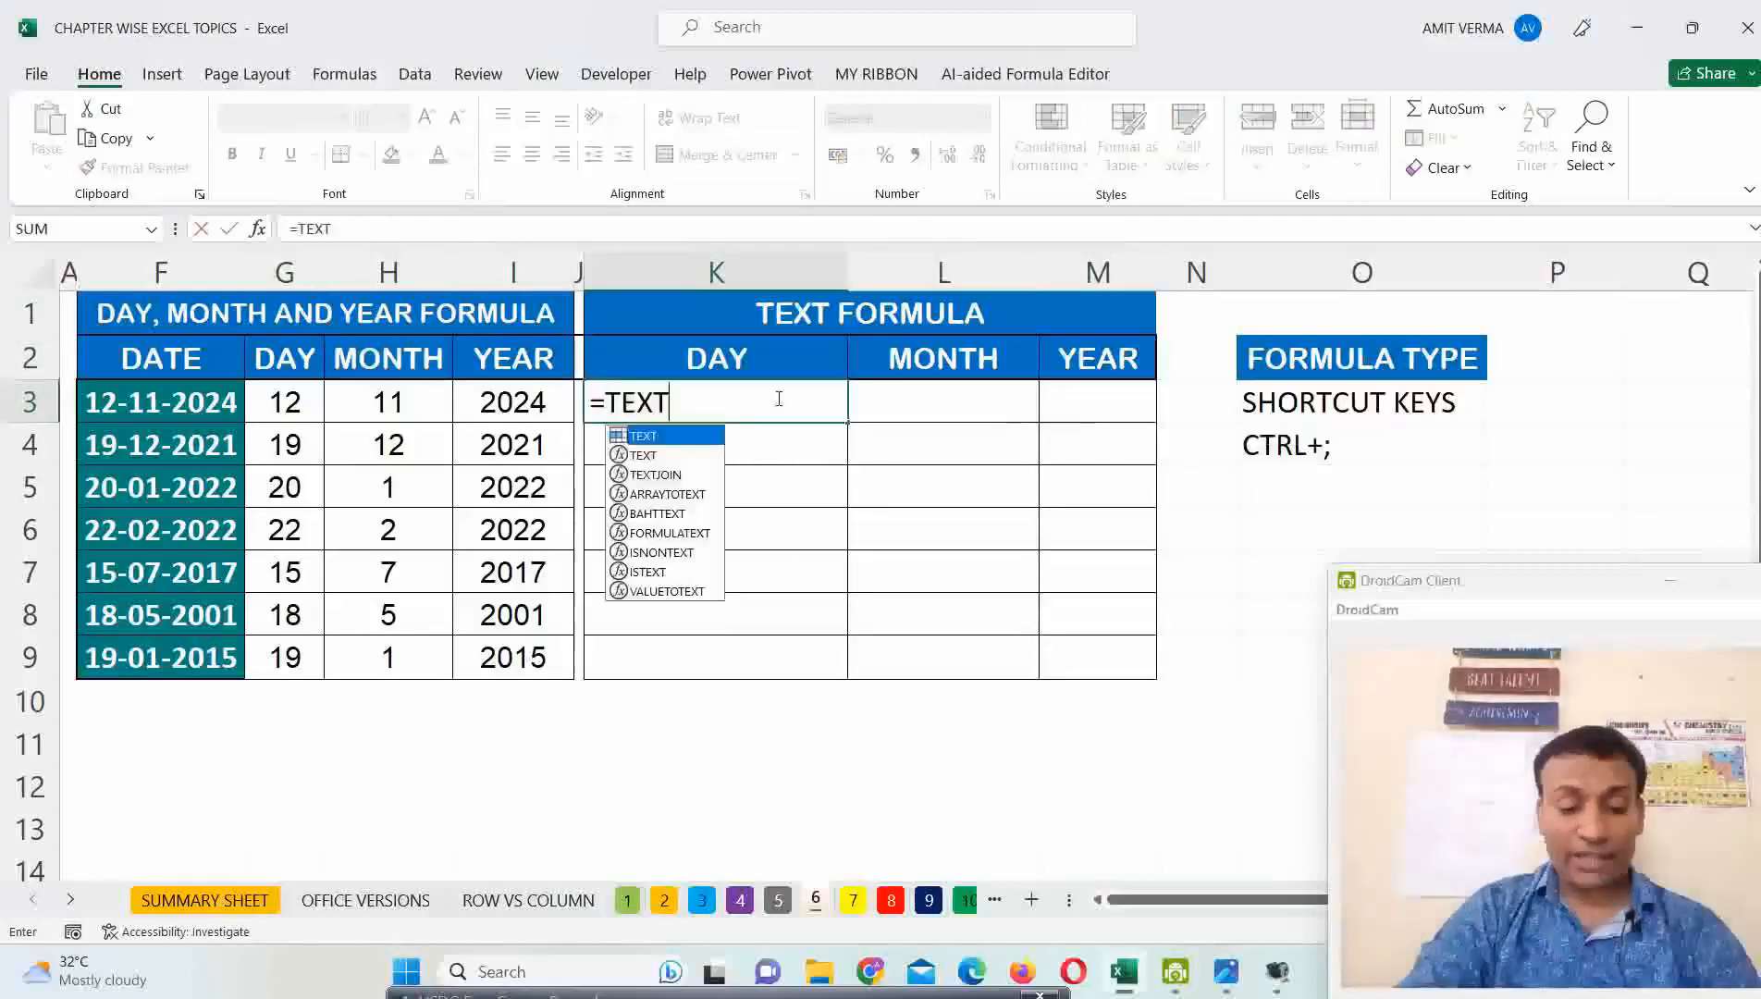
{"action": "double_click", "coordinate": [649, 457]}
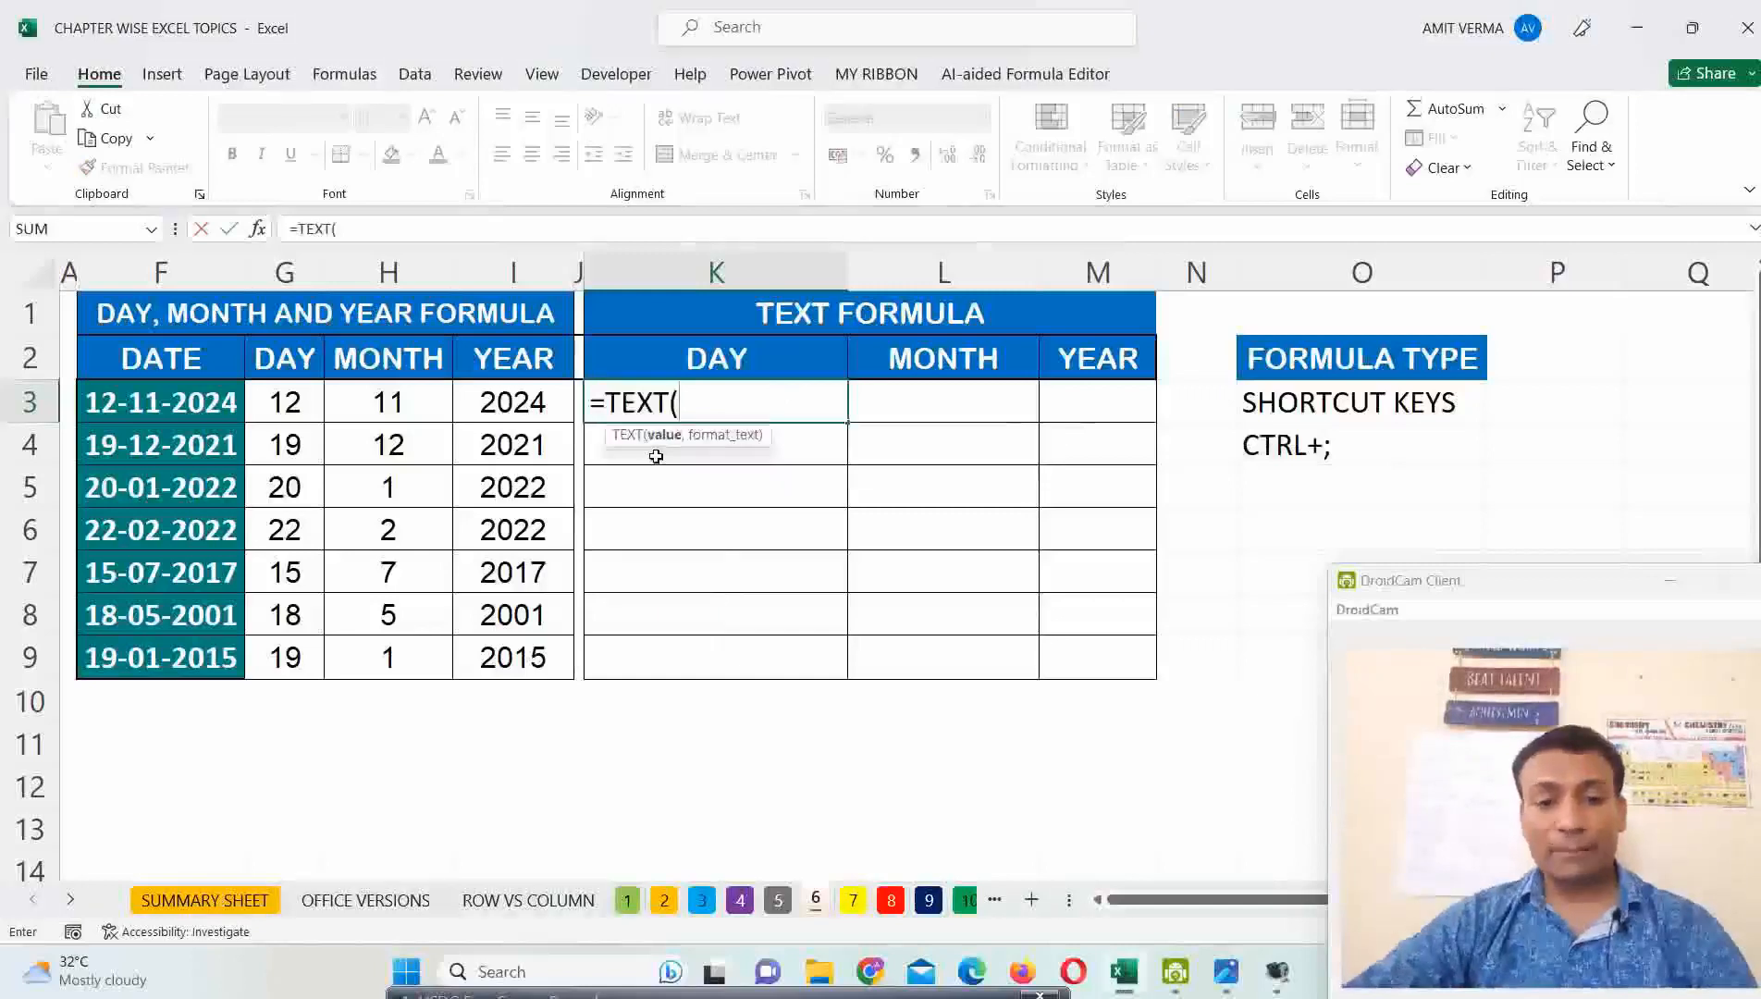
{"action": "left_click", "coordinate": [148, 410]}
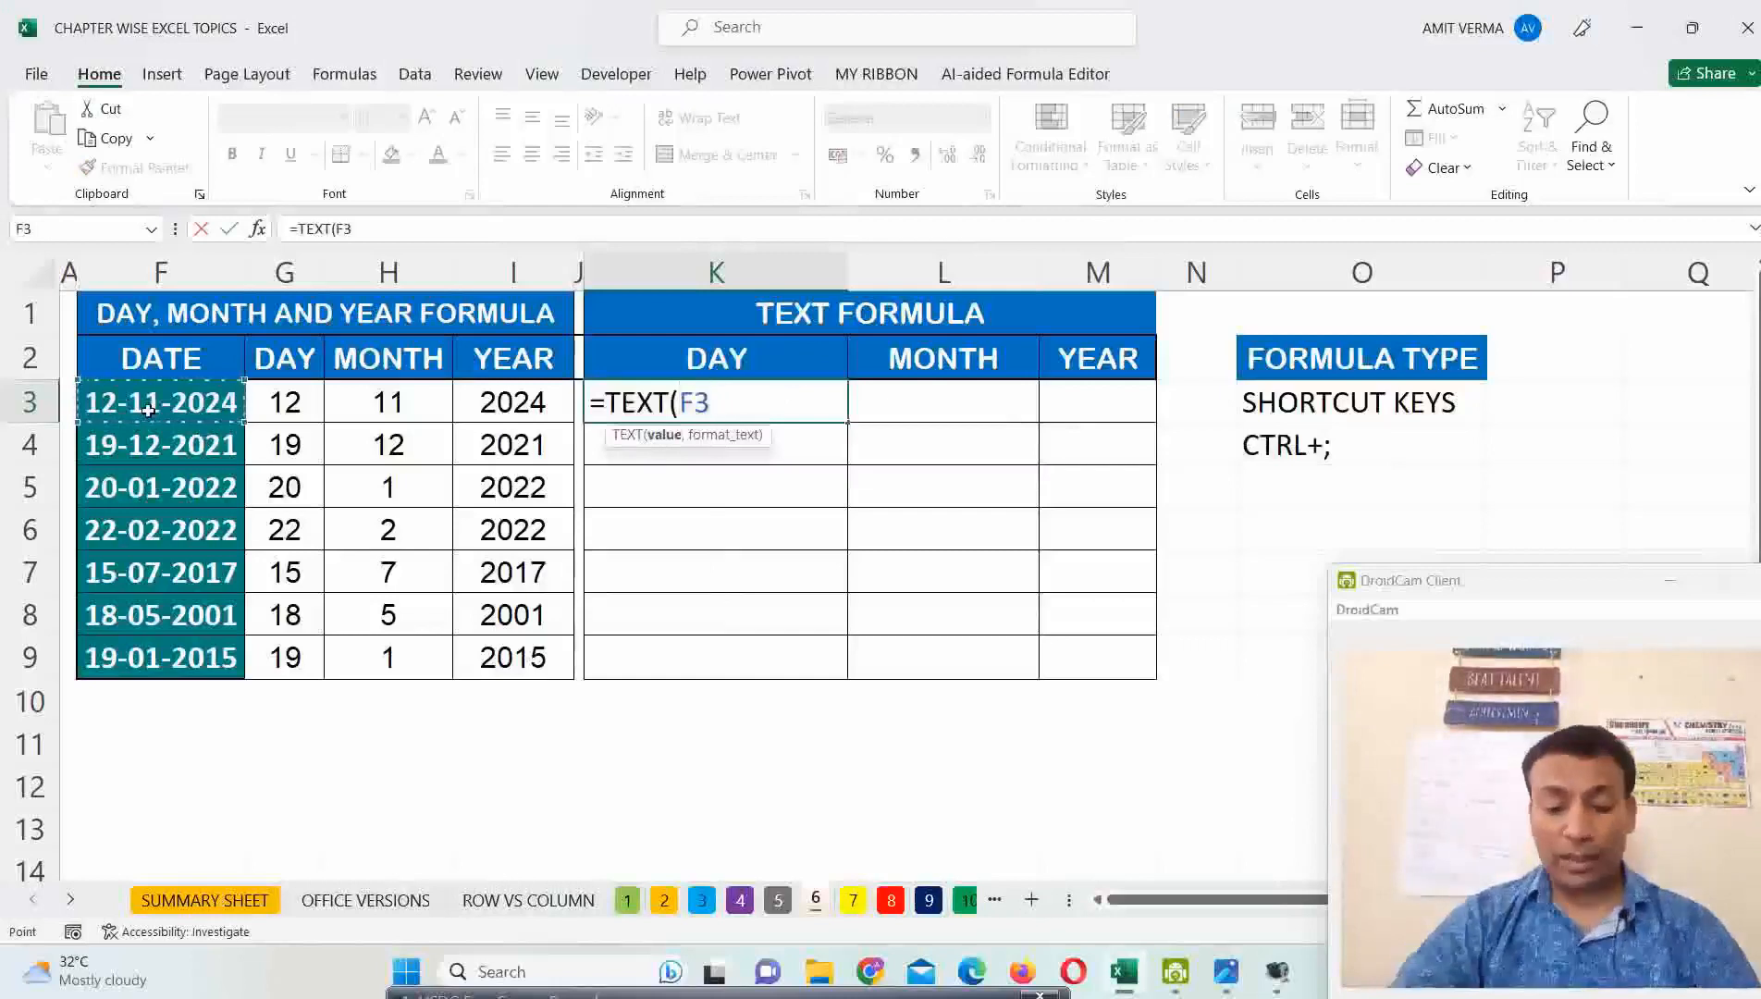
{"action": "type", "text": ","}
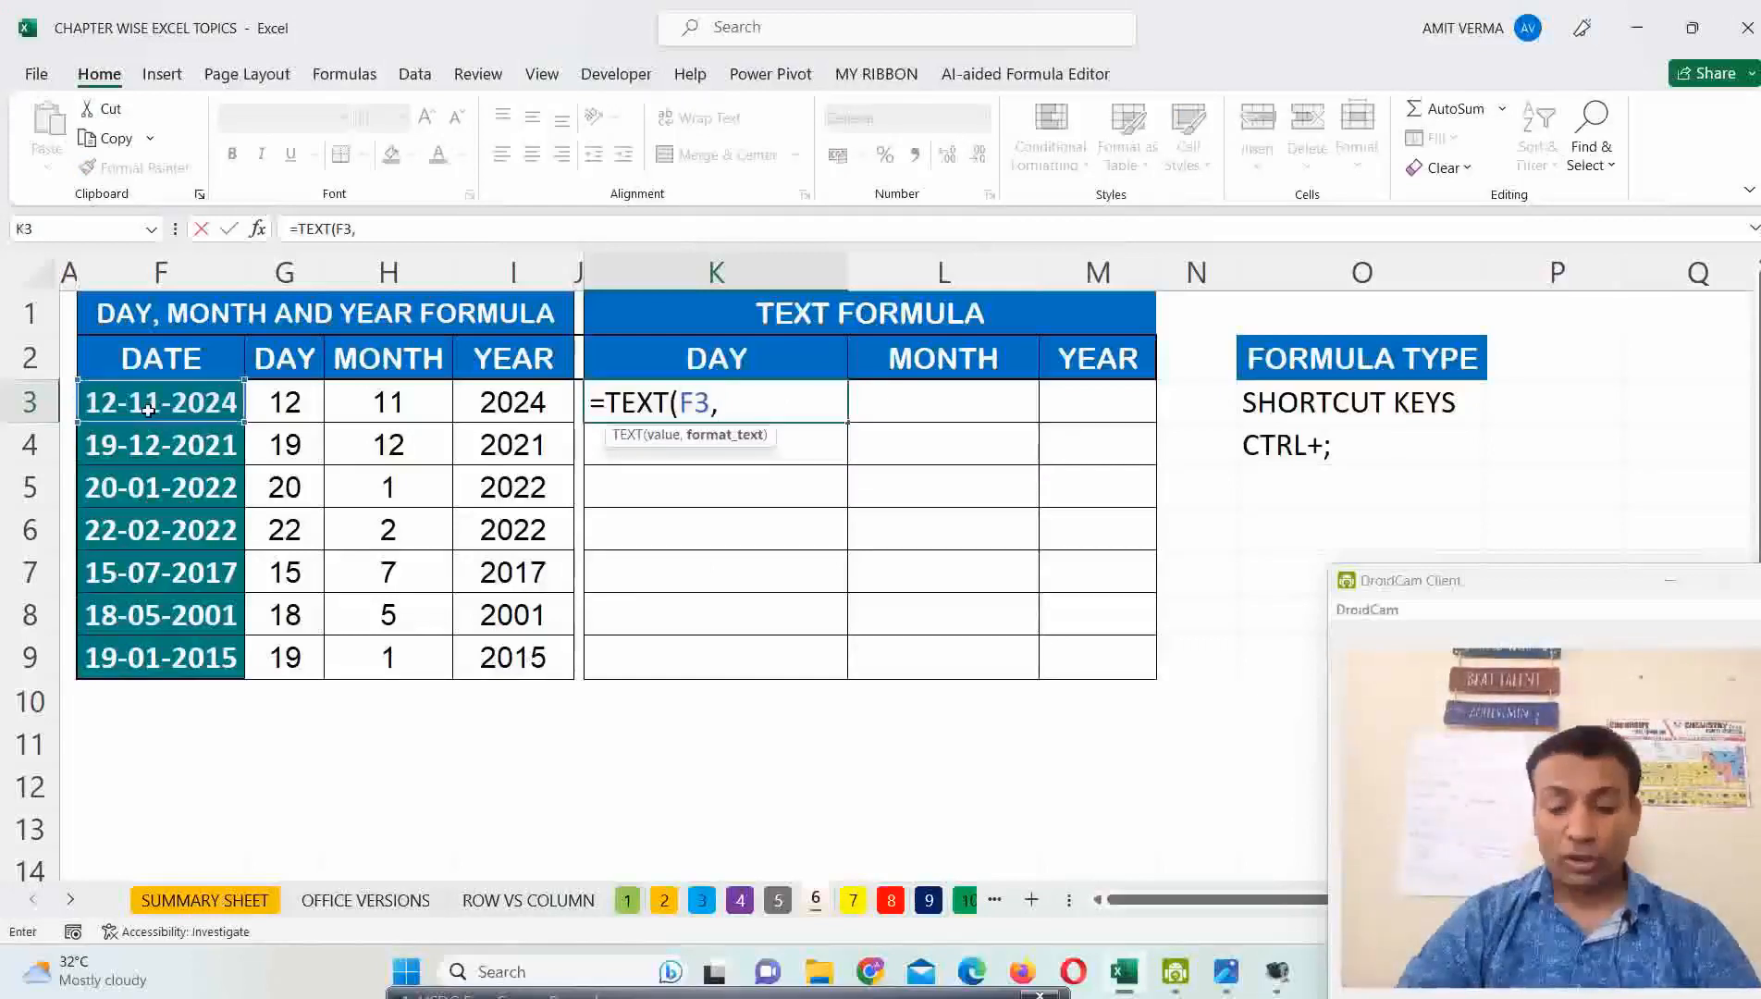
{"action": "type", "text": "\""}
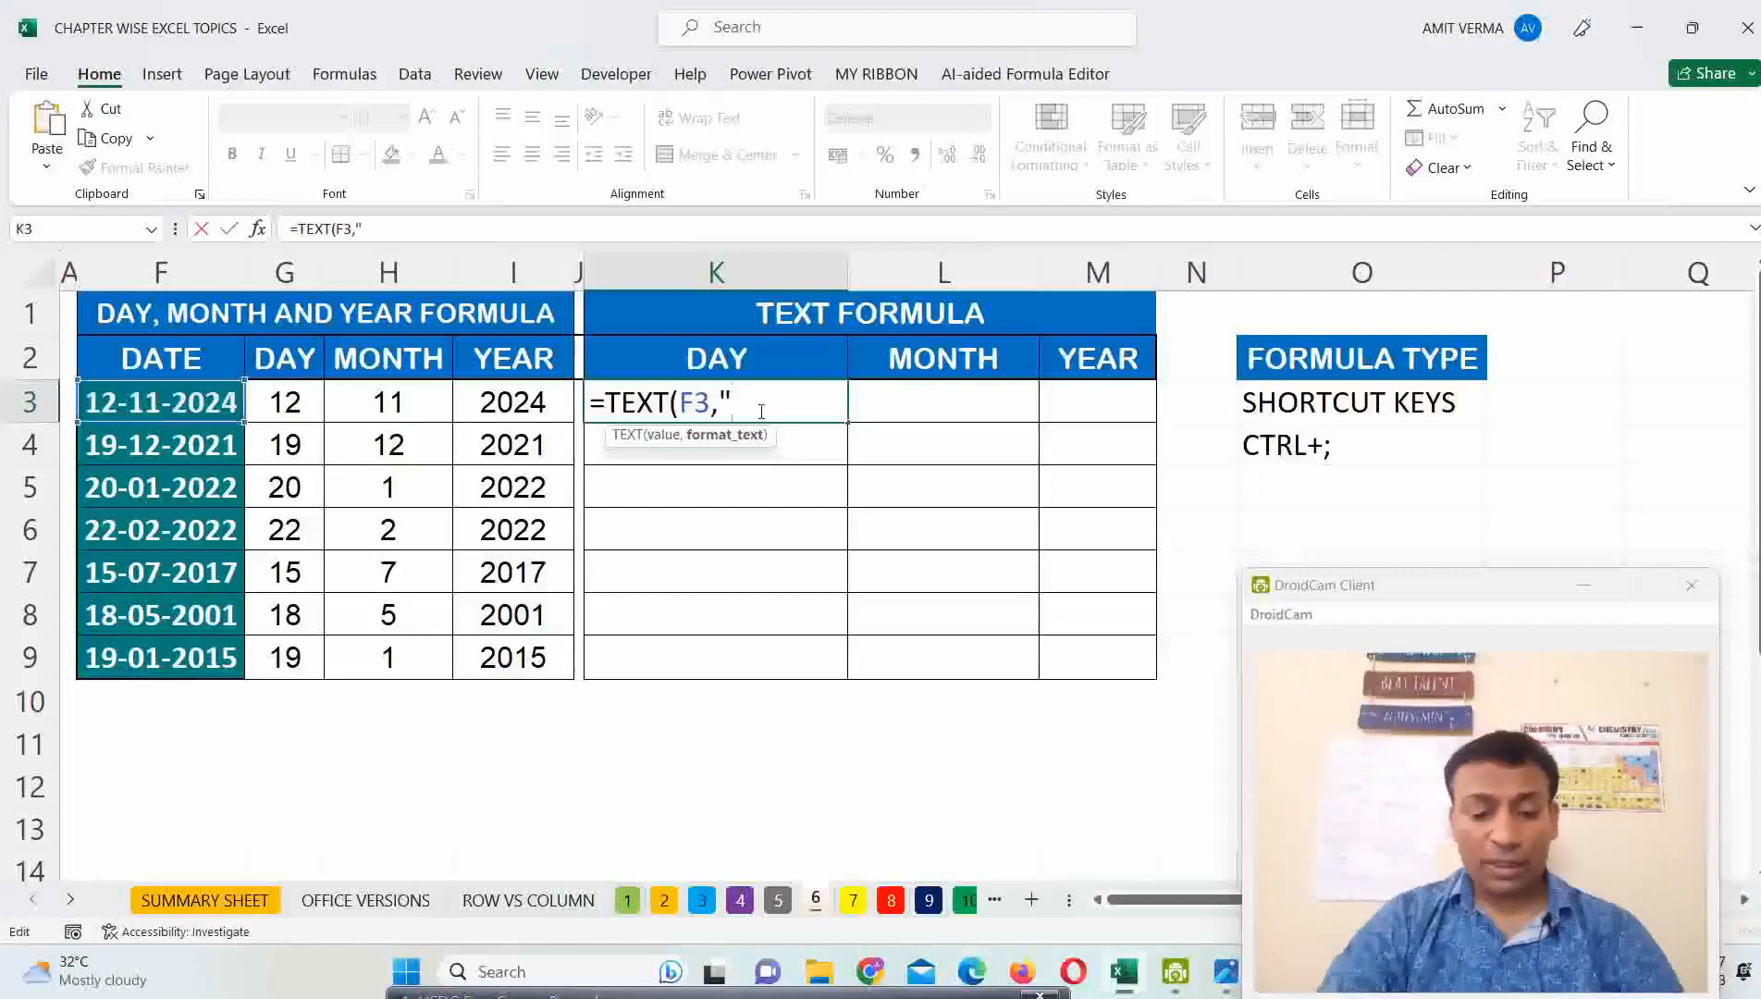
{"action": "type", "text": "d"}
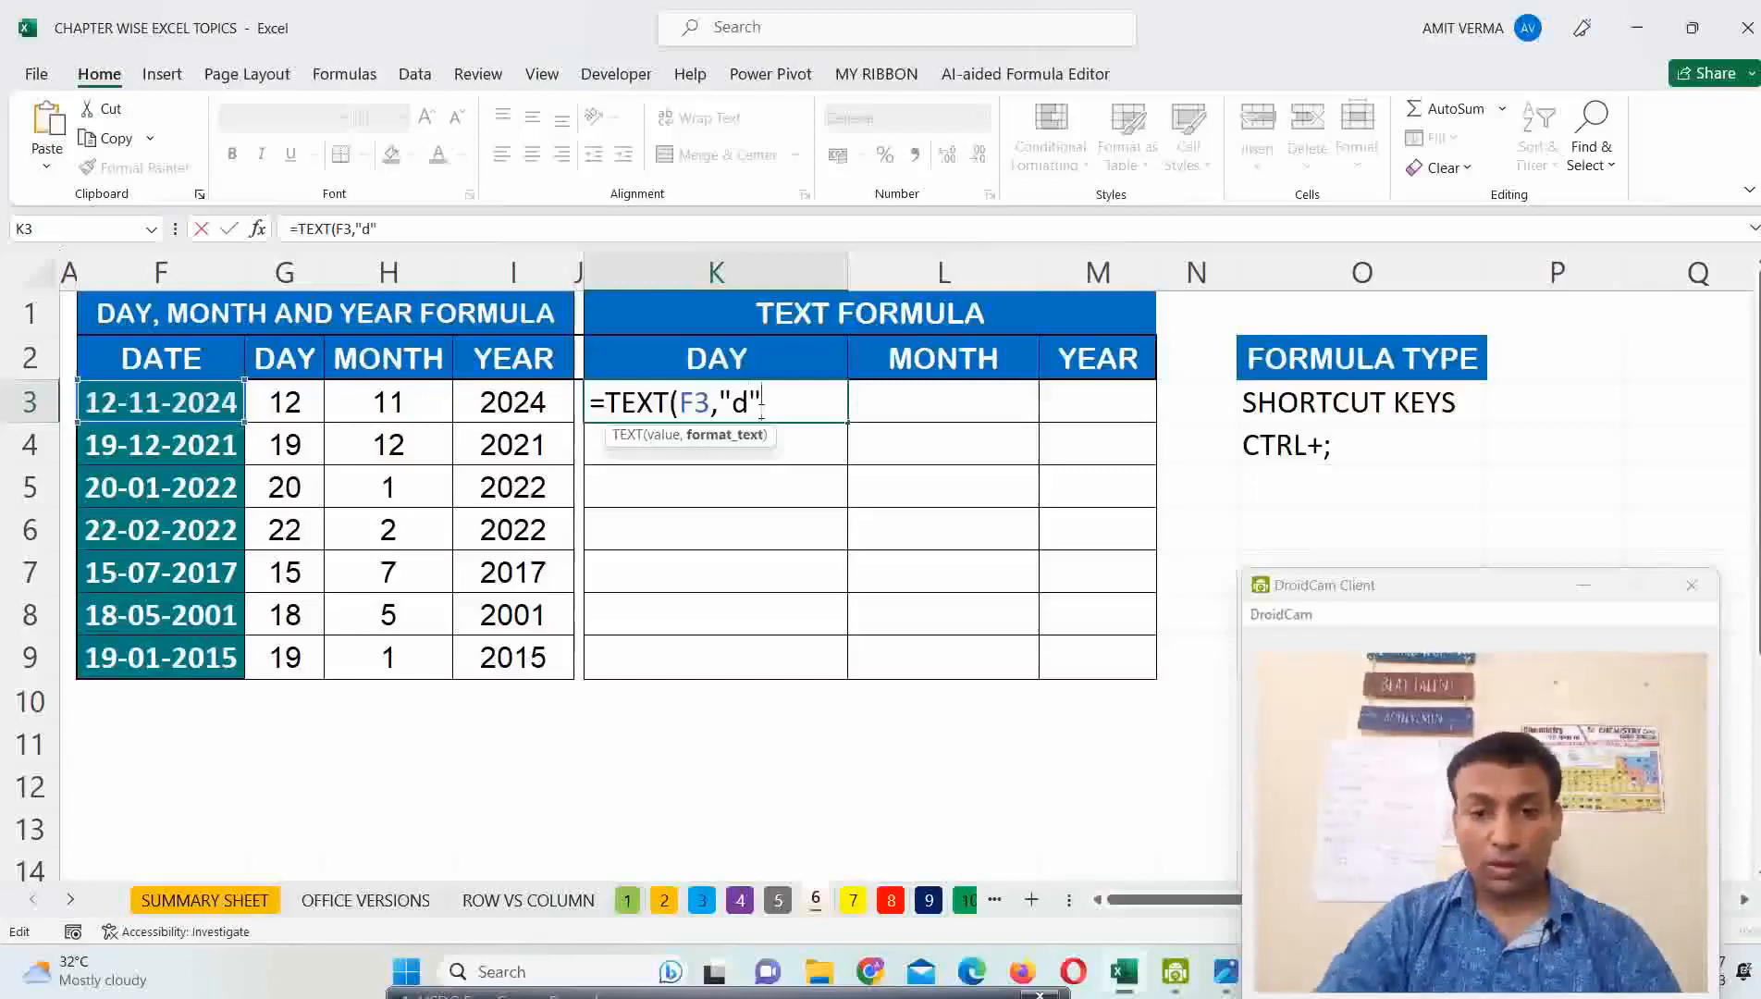
{"action": "type", "text": "\""}
{"action": "key", "text": "Return"}
Center the cells K3:M9 of the TEXT FORMULA table horizontally and vertically.
{"action": "left_click_drag", "start_coordinate": [758, 405], "coordinate": [1053, 657]}
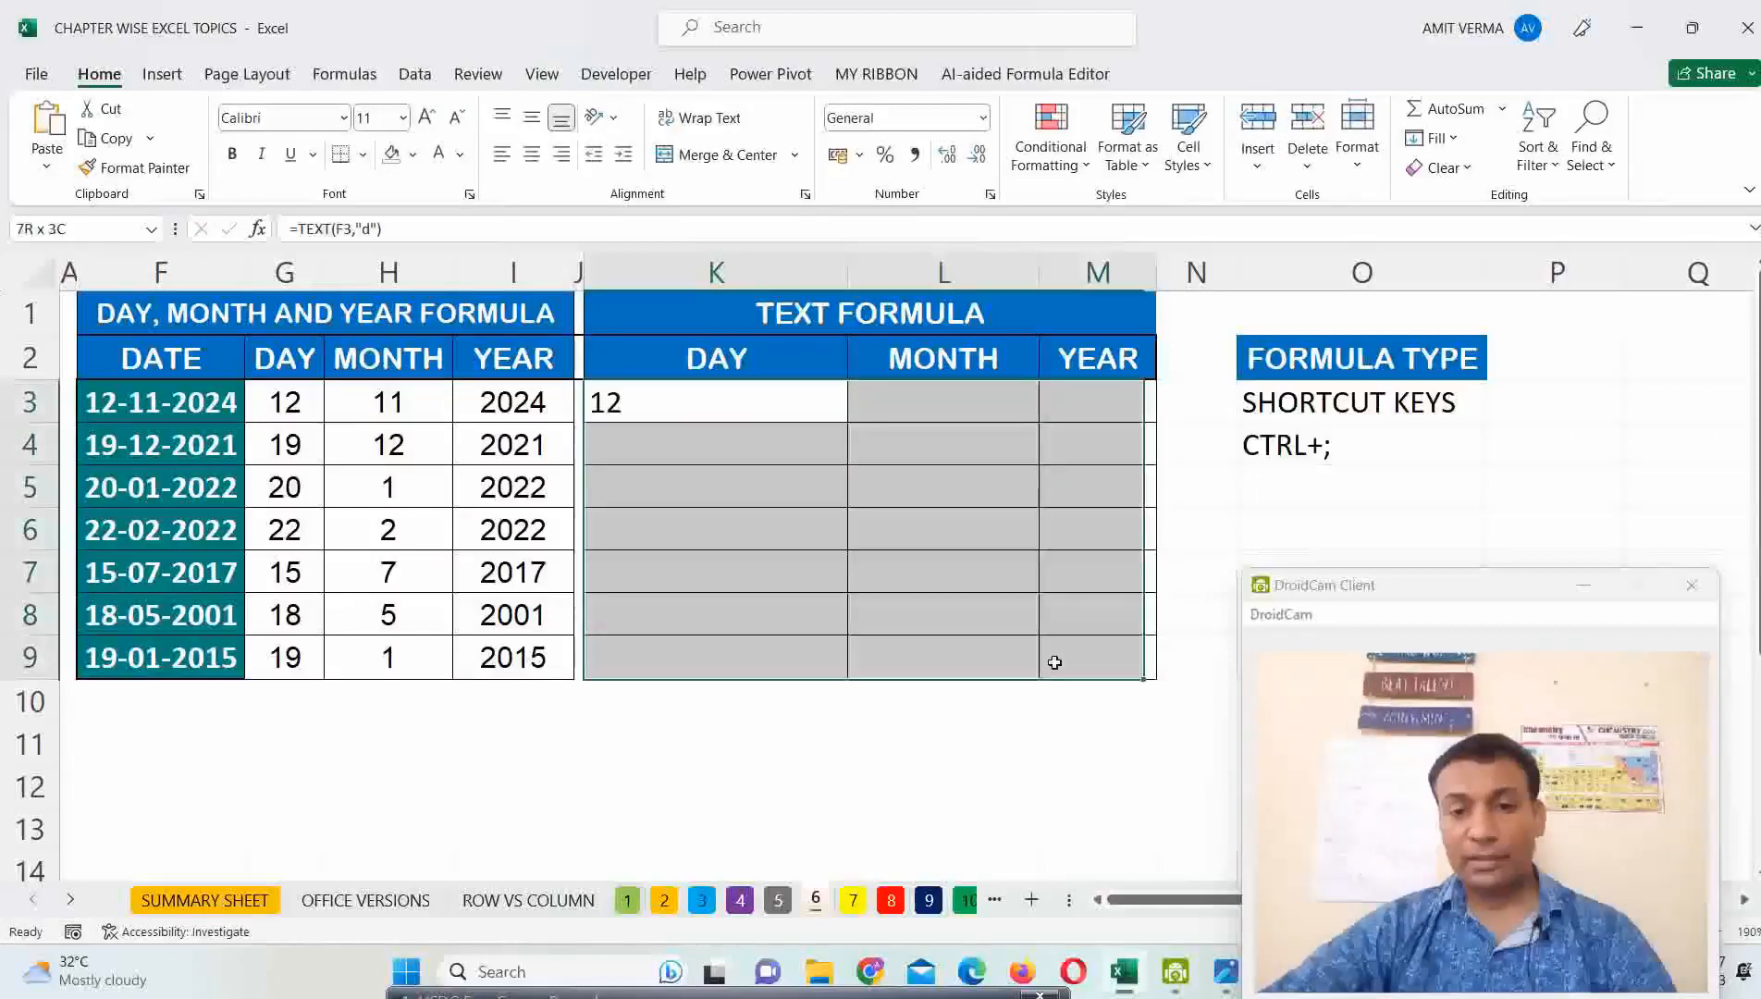
{"action": "left_click", "coordinate": [531, 154]}
{"action": "left_click", "coordinate": [532, 118]}
Enter the formula =TEXT(F4,"DD") in K4 to extract the day from the second date.
{"action": "left_click", "coordinate": [771, 397]}
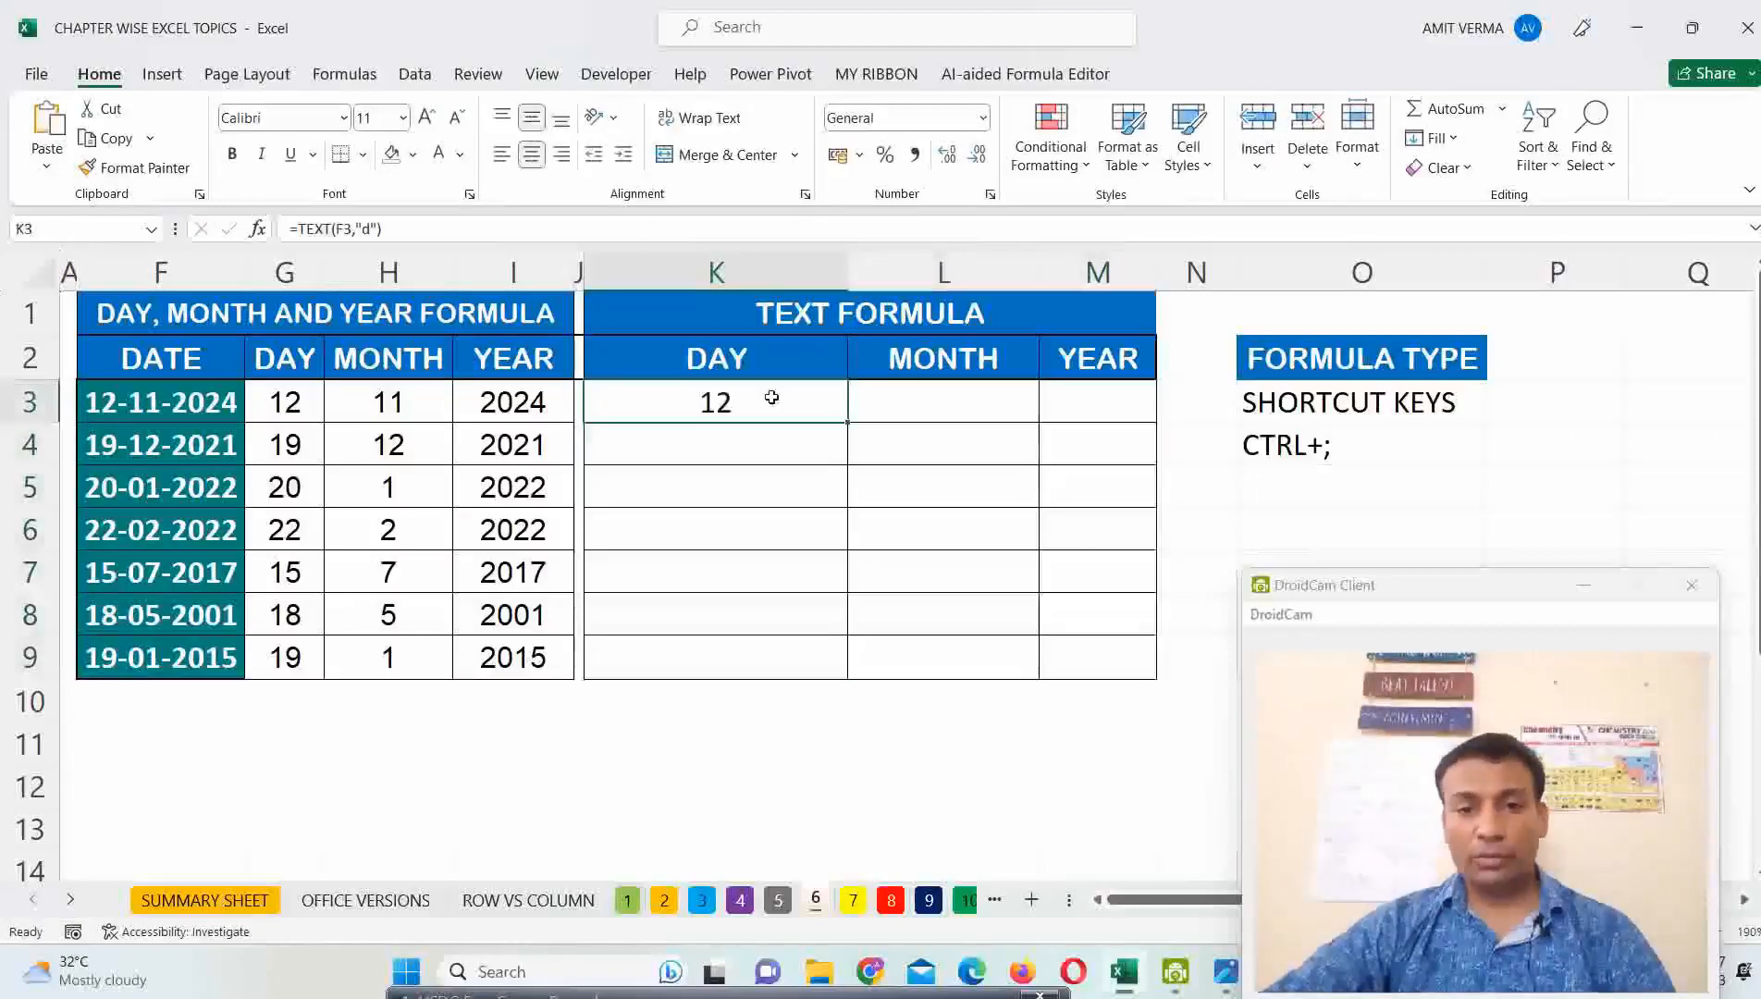
{"action": "double_click", "coordinate": [771, 397]}
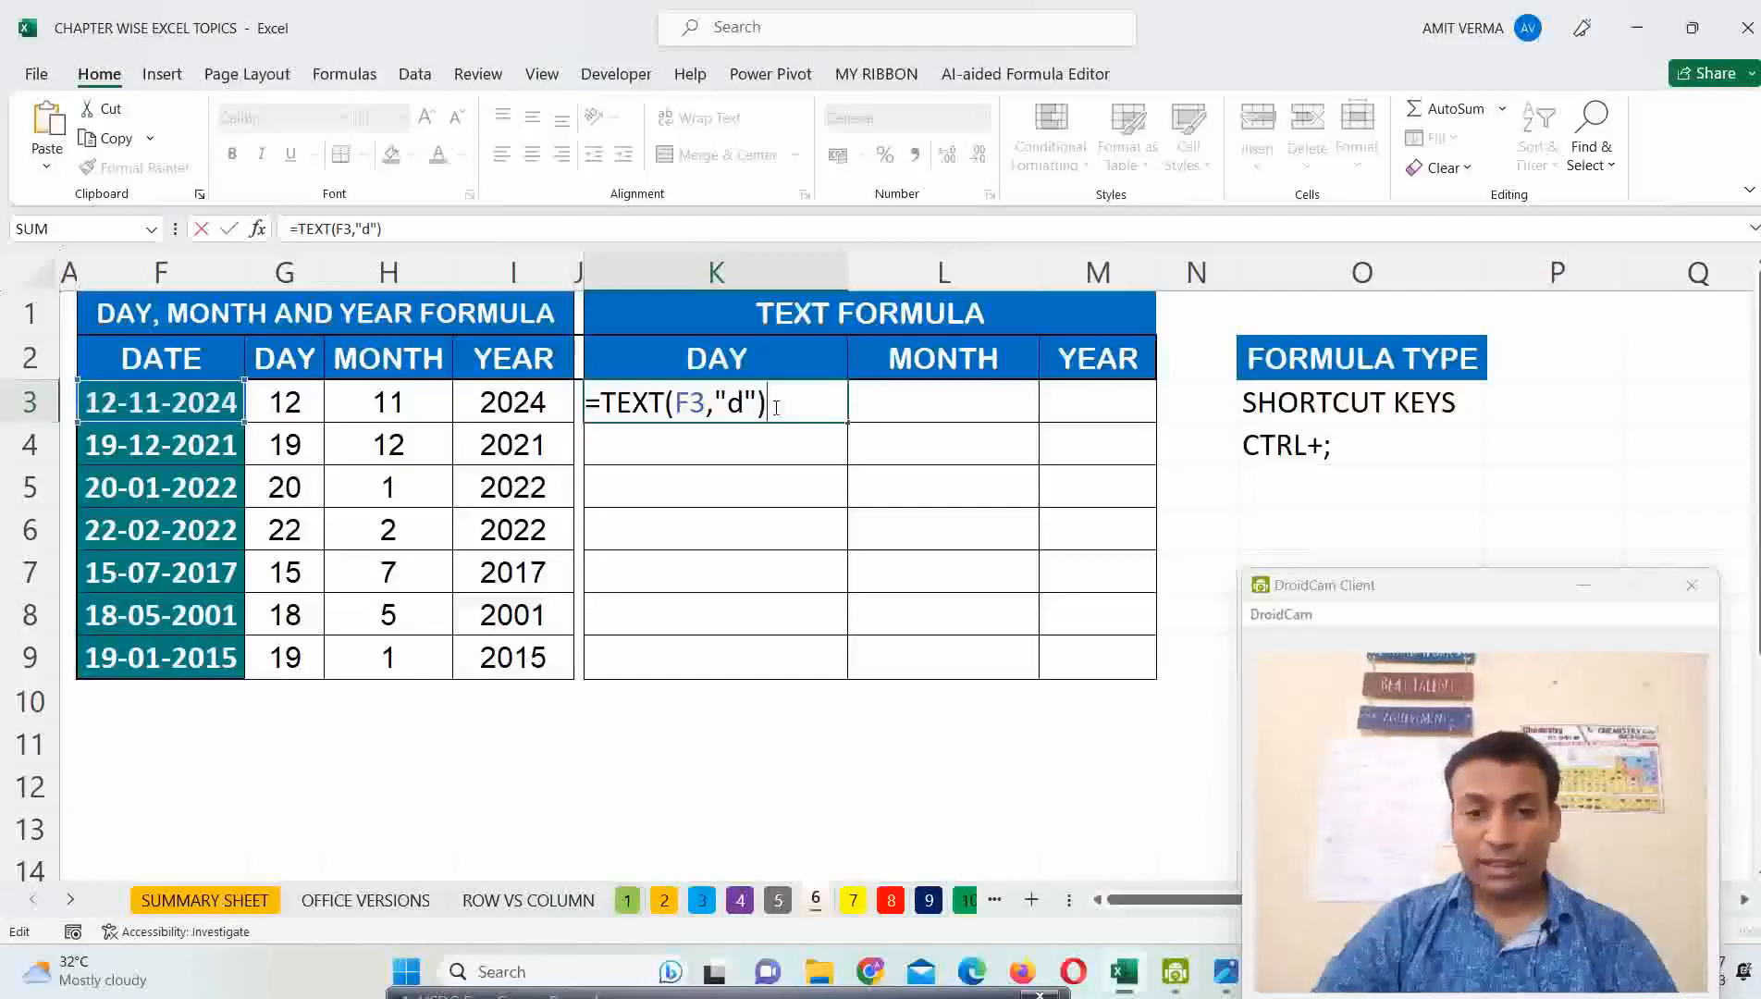
{"action": "key", "text": "Return"}
{"action": "type", "text": "=te"}
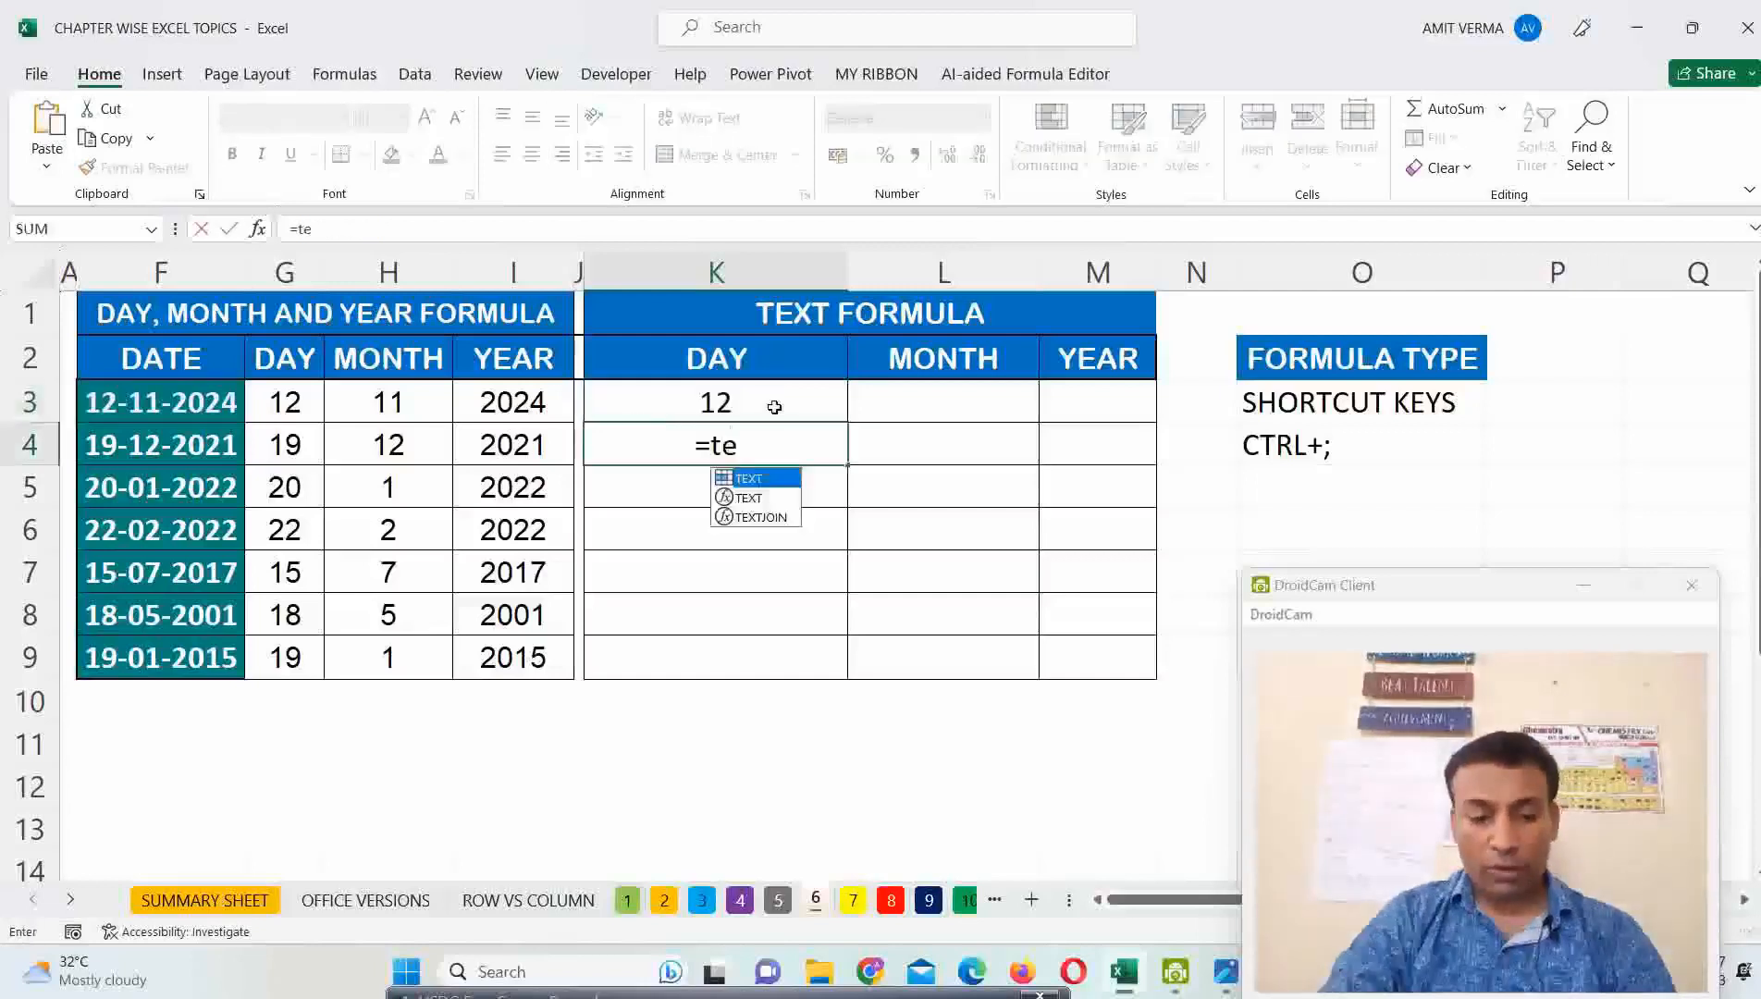
{"action": "type", "text": "xt"}
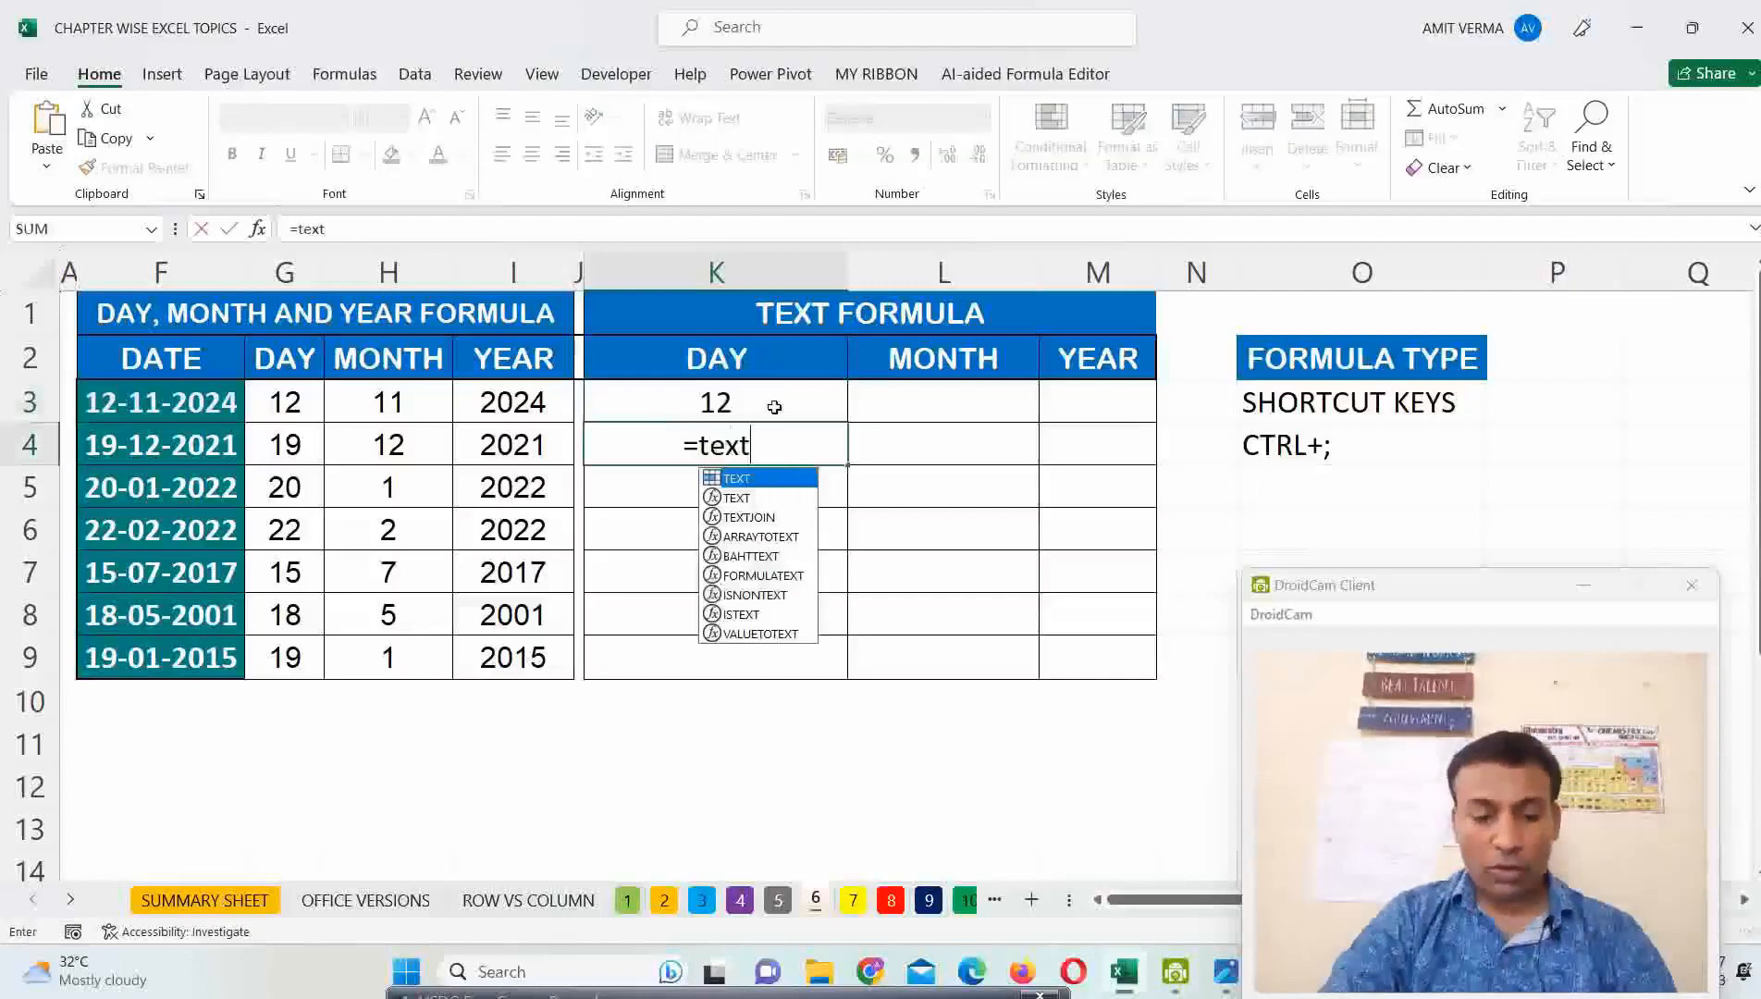
{"action": "double_click", "coordinate": [742, 500]}
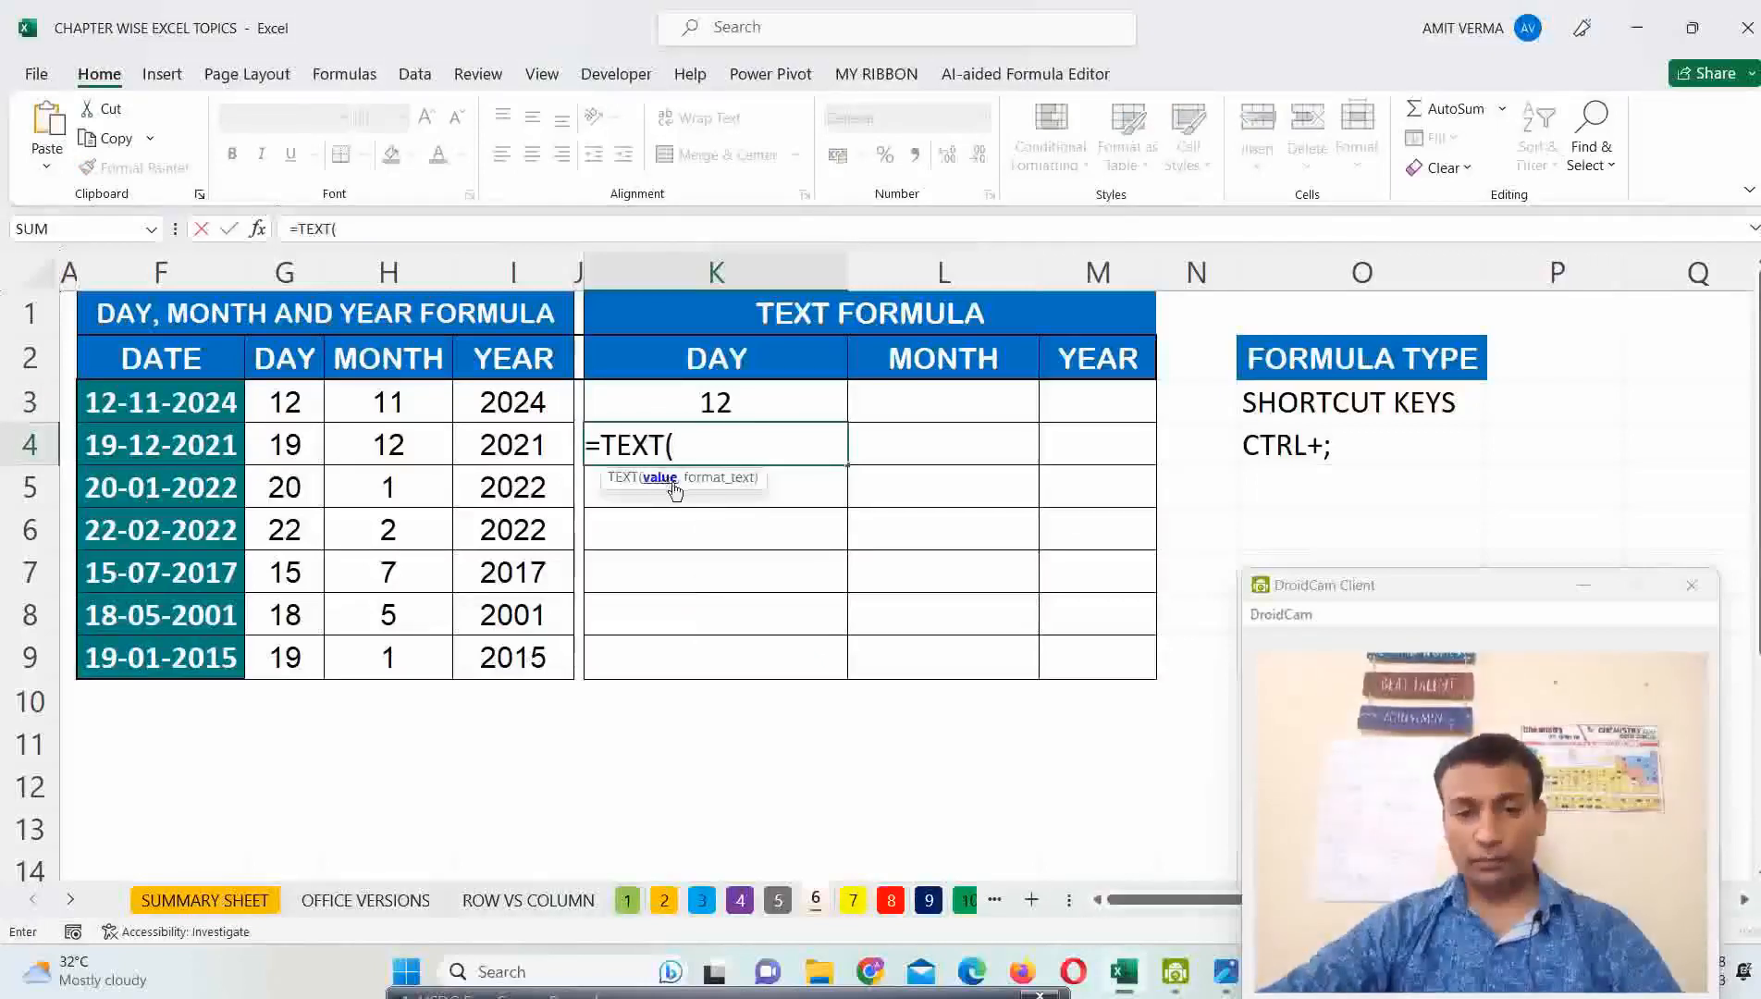
{"action": "left_click", "coordinate": [299, 453]}
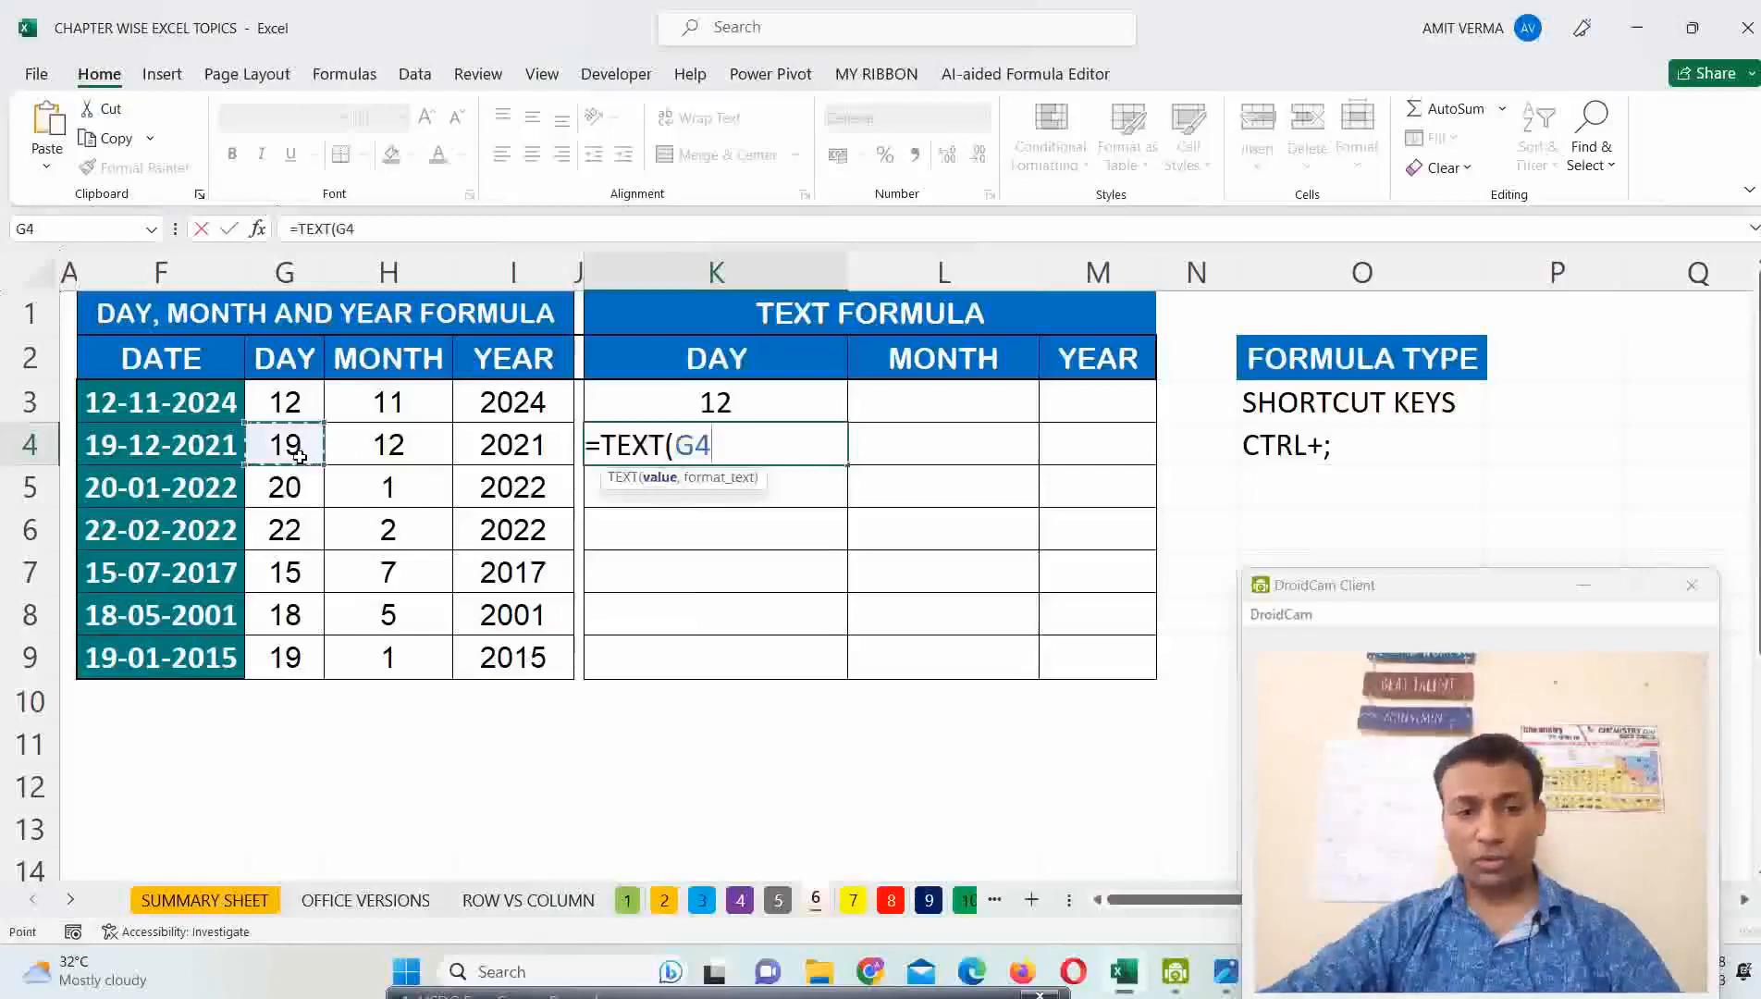
{"action": "left_click", "coordinate": [185, 452]}
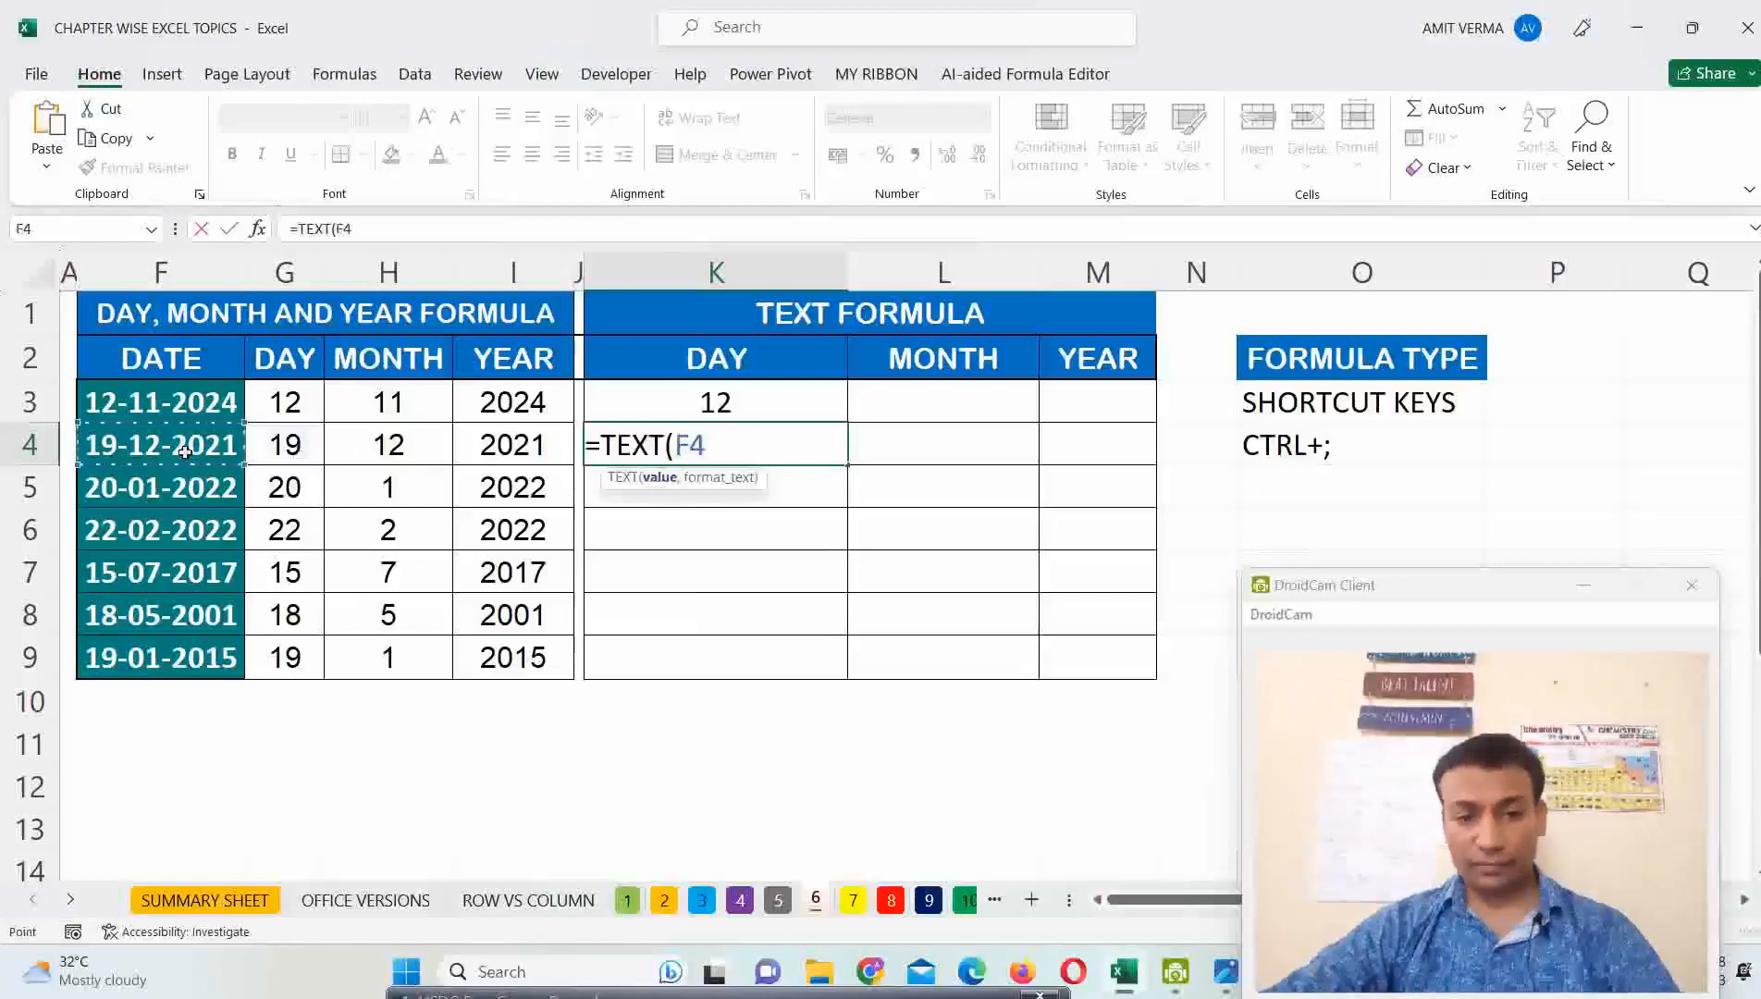
{"action": "type", "text": ","}
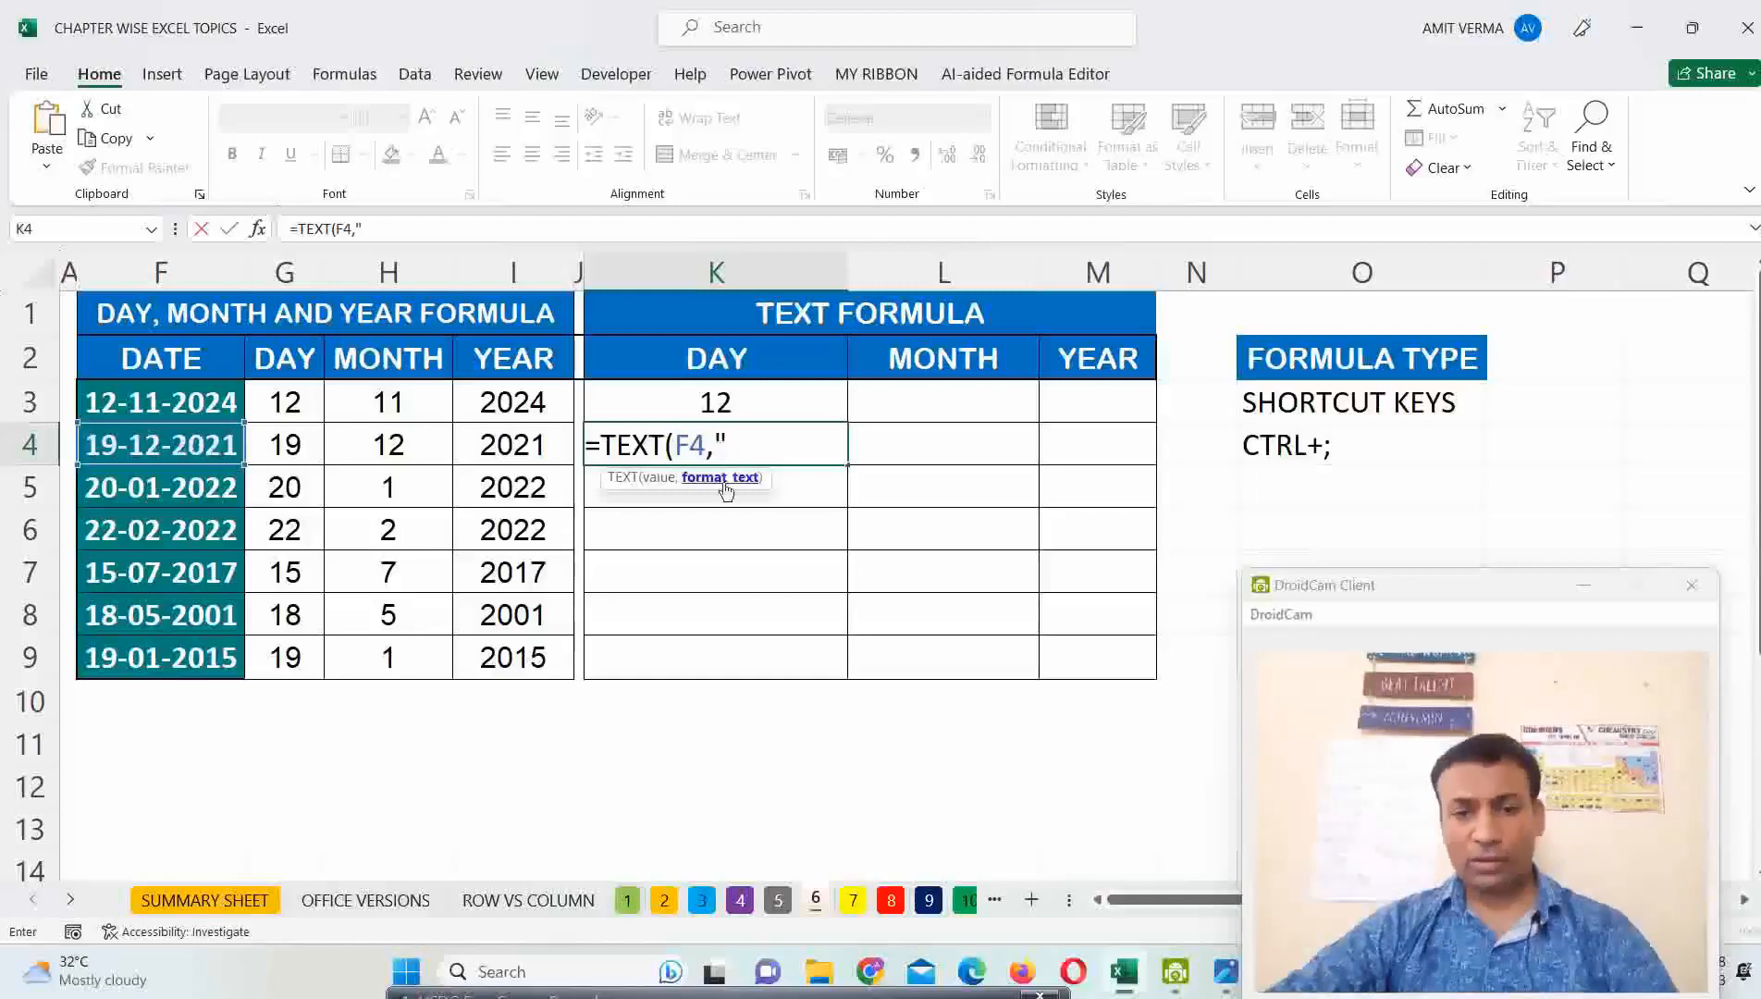
{"action": "type", "text": "\""}
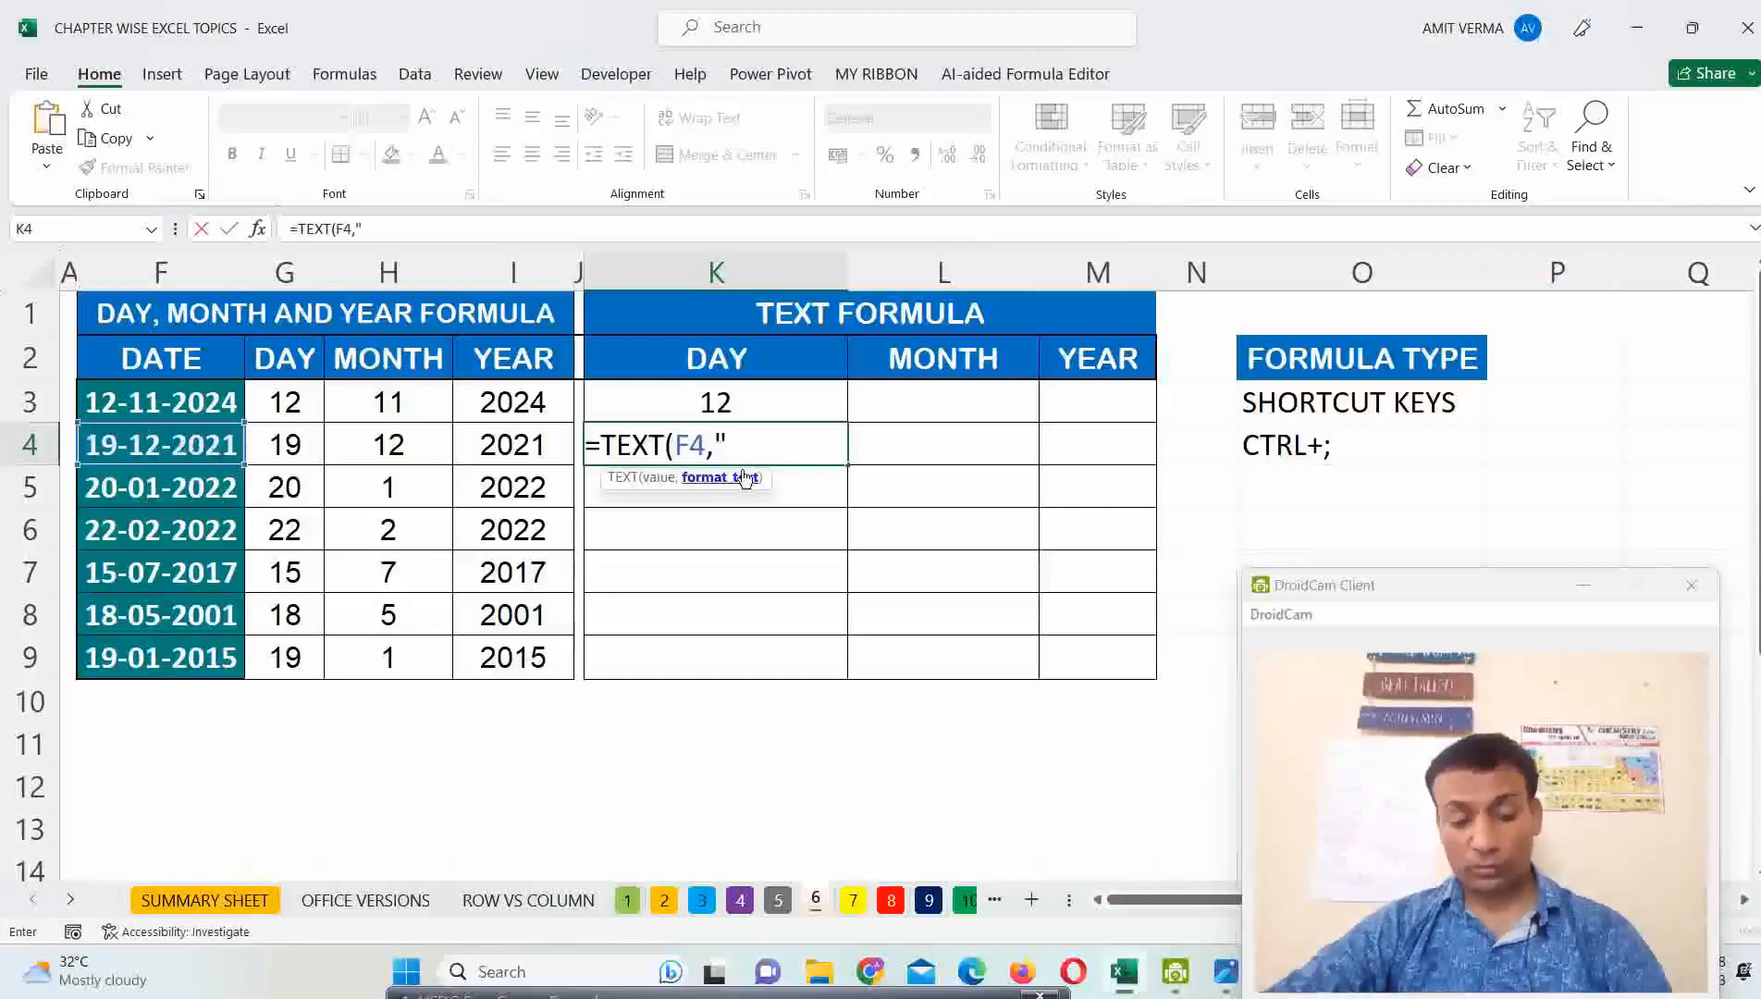
{"action": "type", "text": "D"}
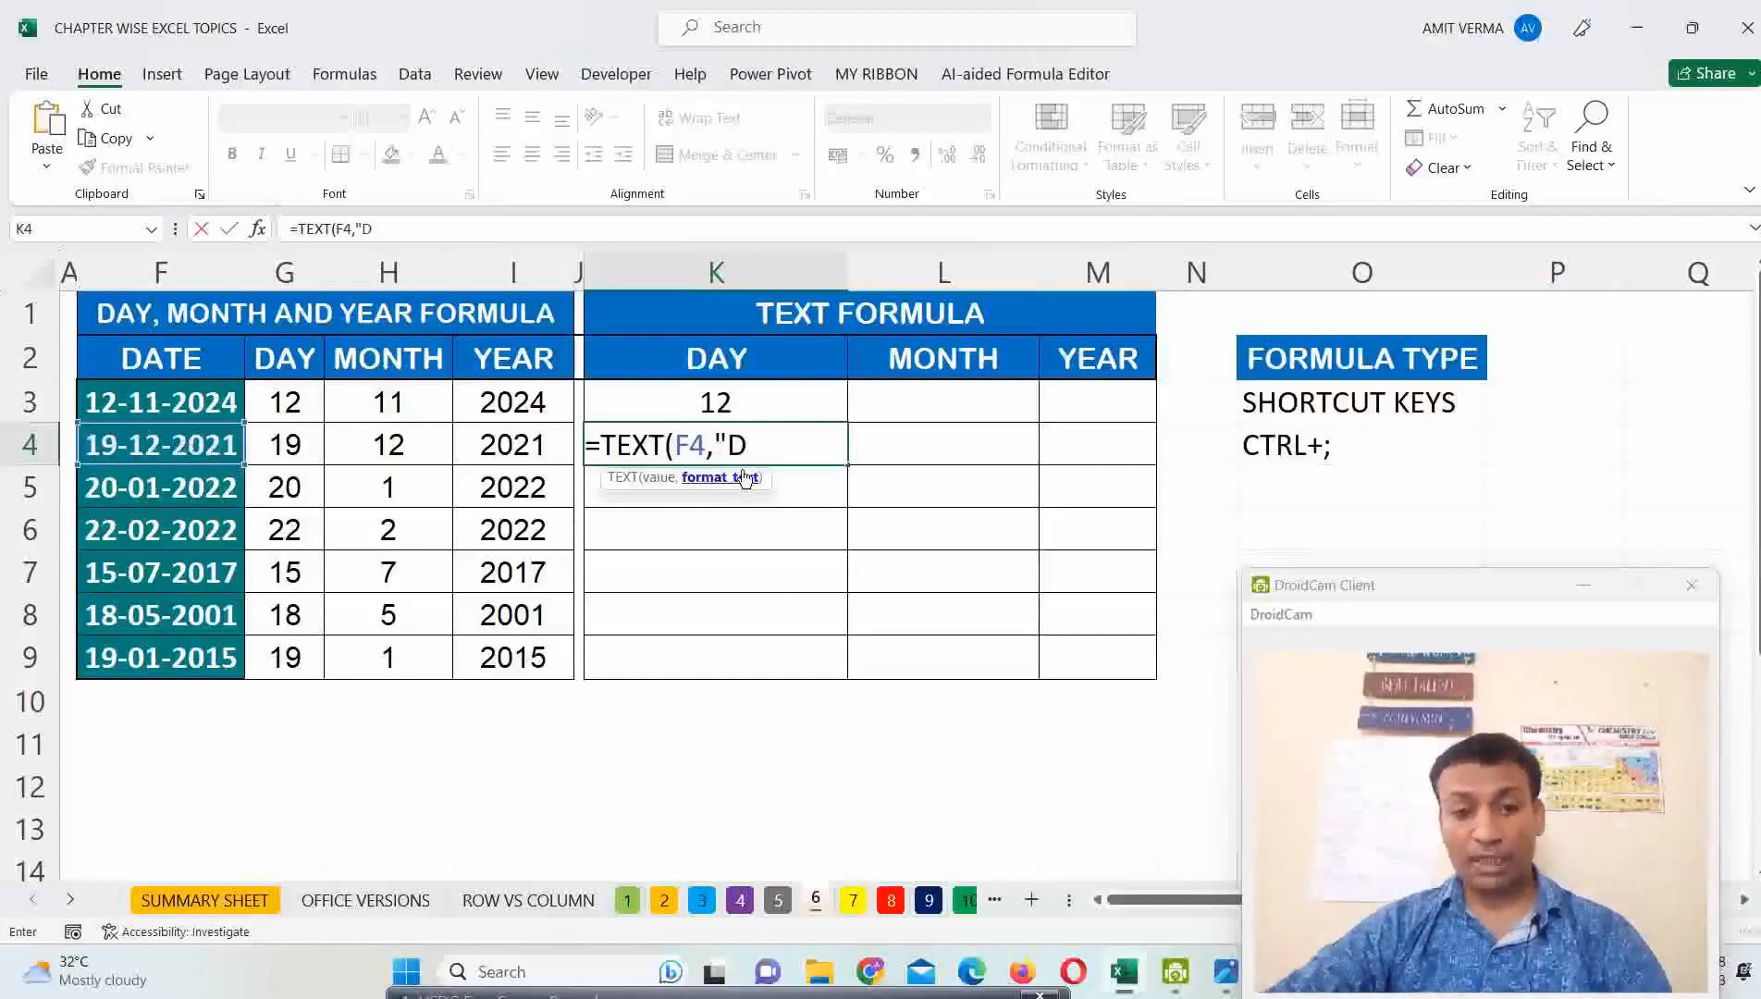
{"action": "type", "text": "D"}
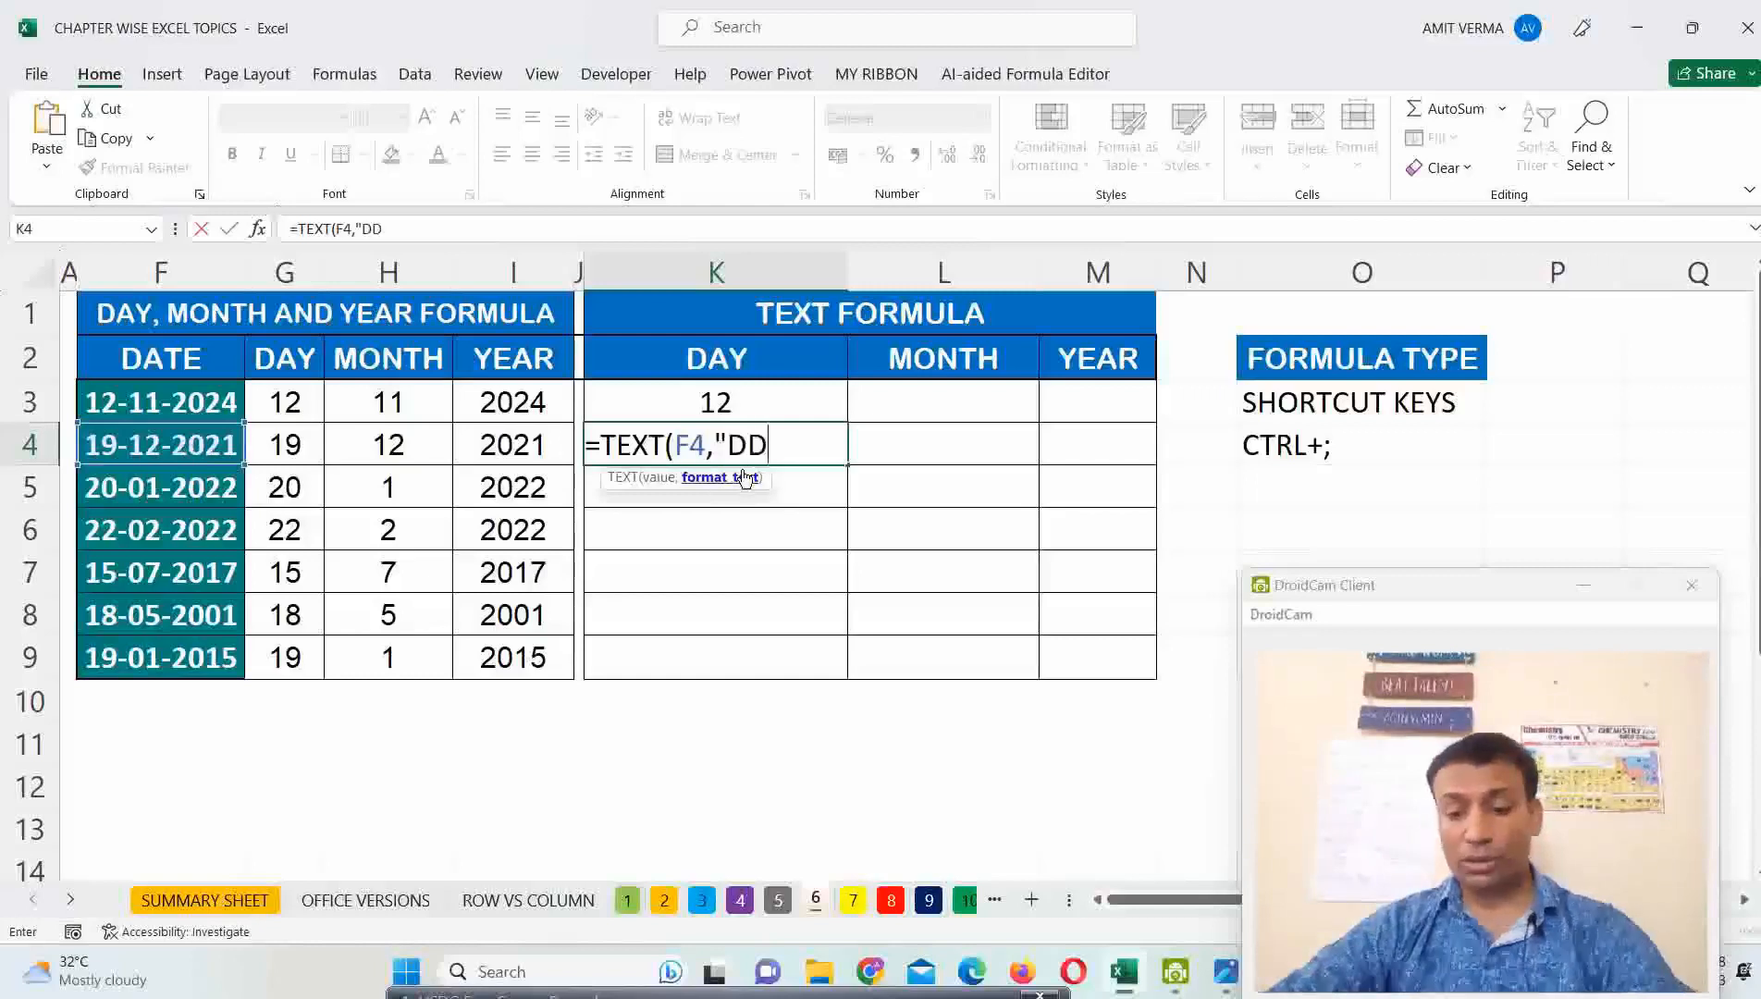
{"action": "key", "text": "Return"}
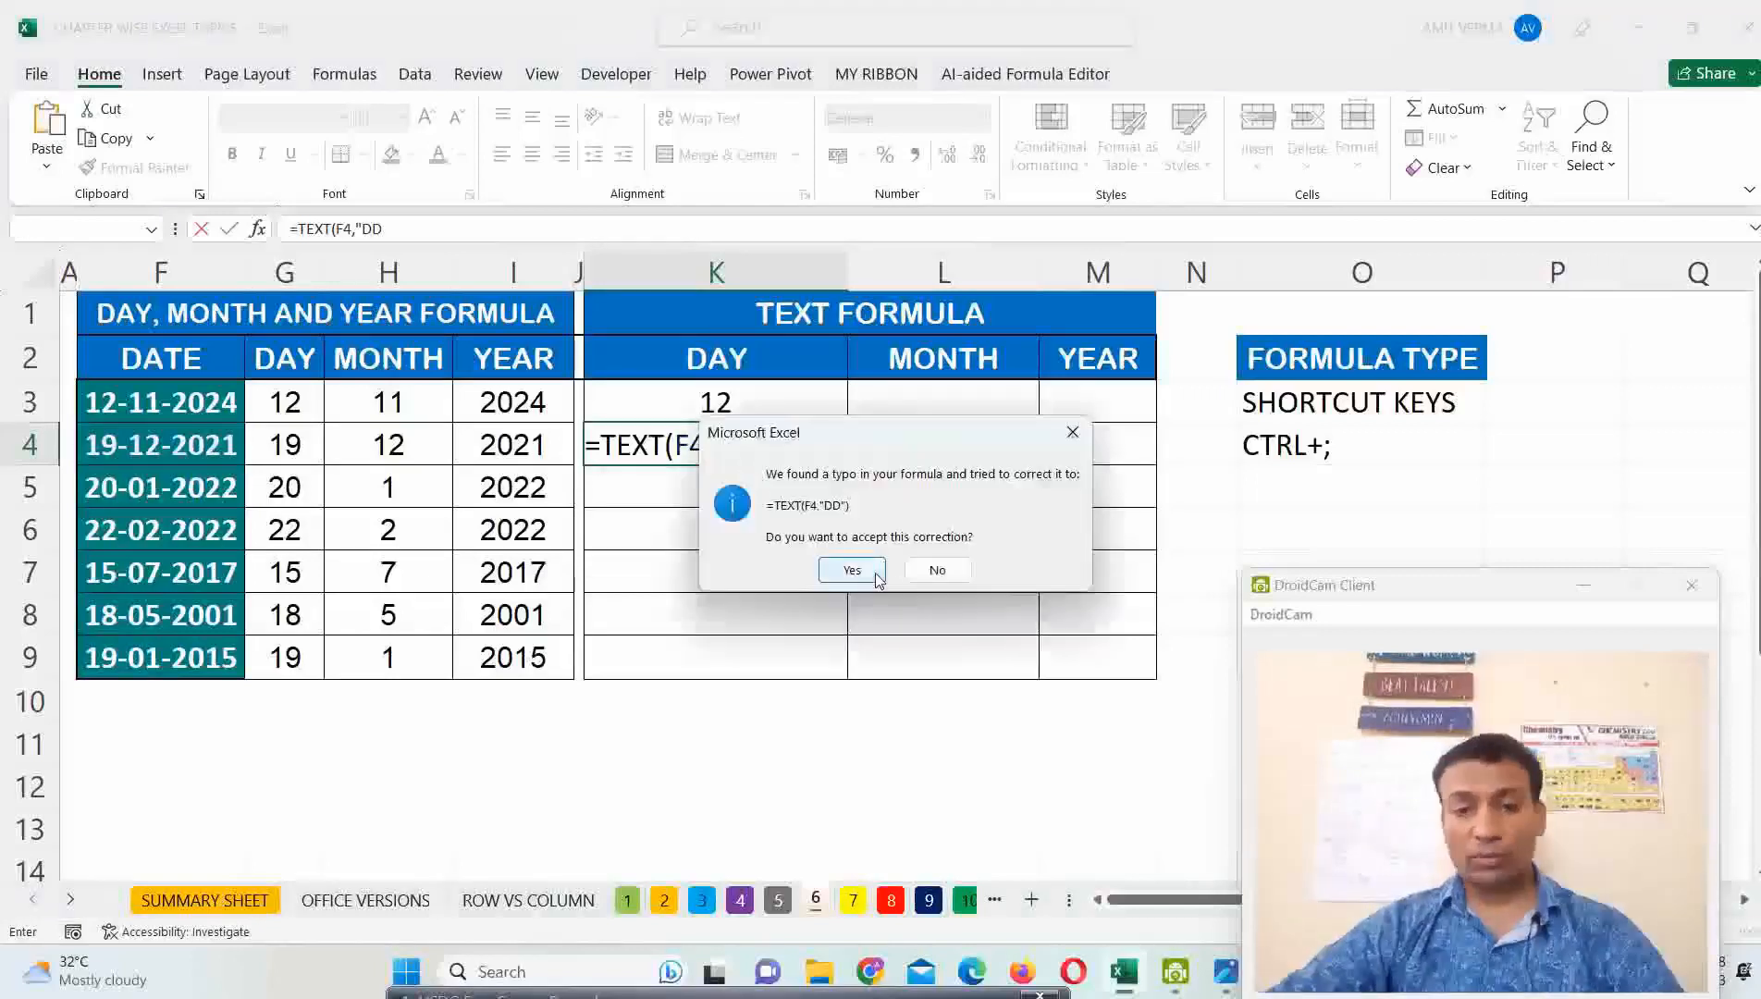
{"action": "left_click", "coordinate": [875, 575]}
Fill the day formula from K4 down through K9.
{"action": "left_click", "coordinate": [768, 455]}
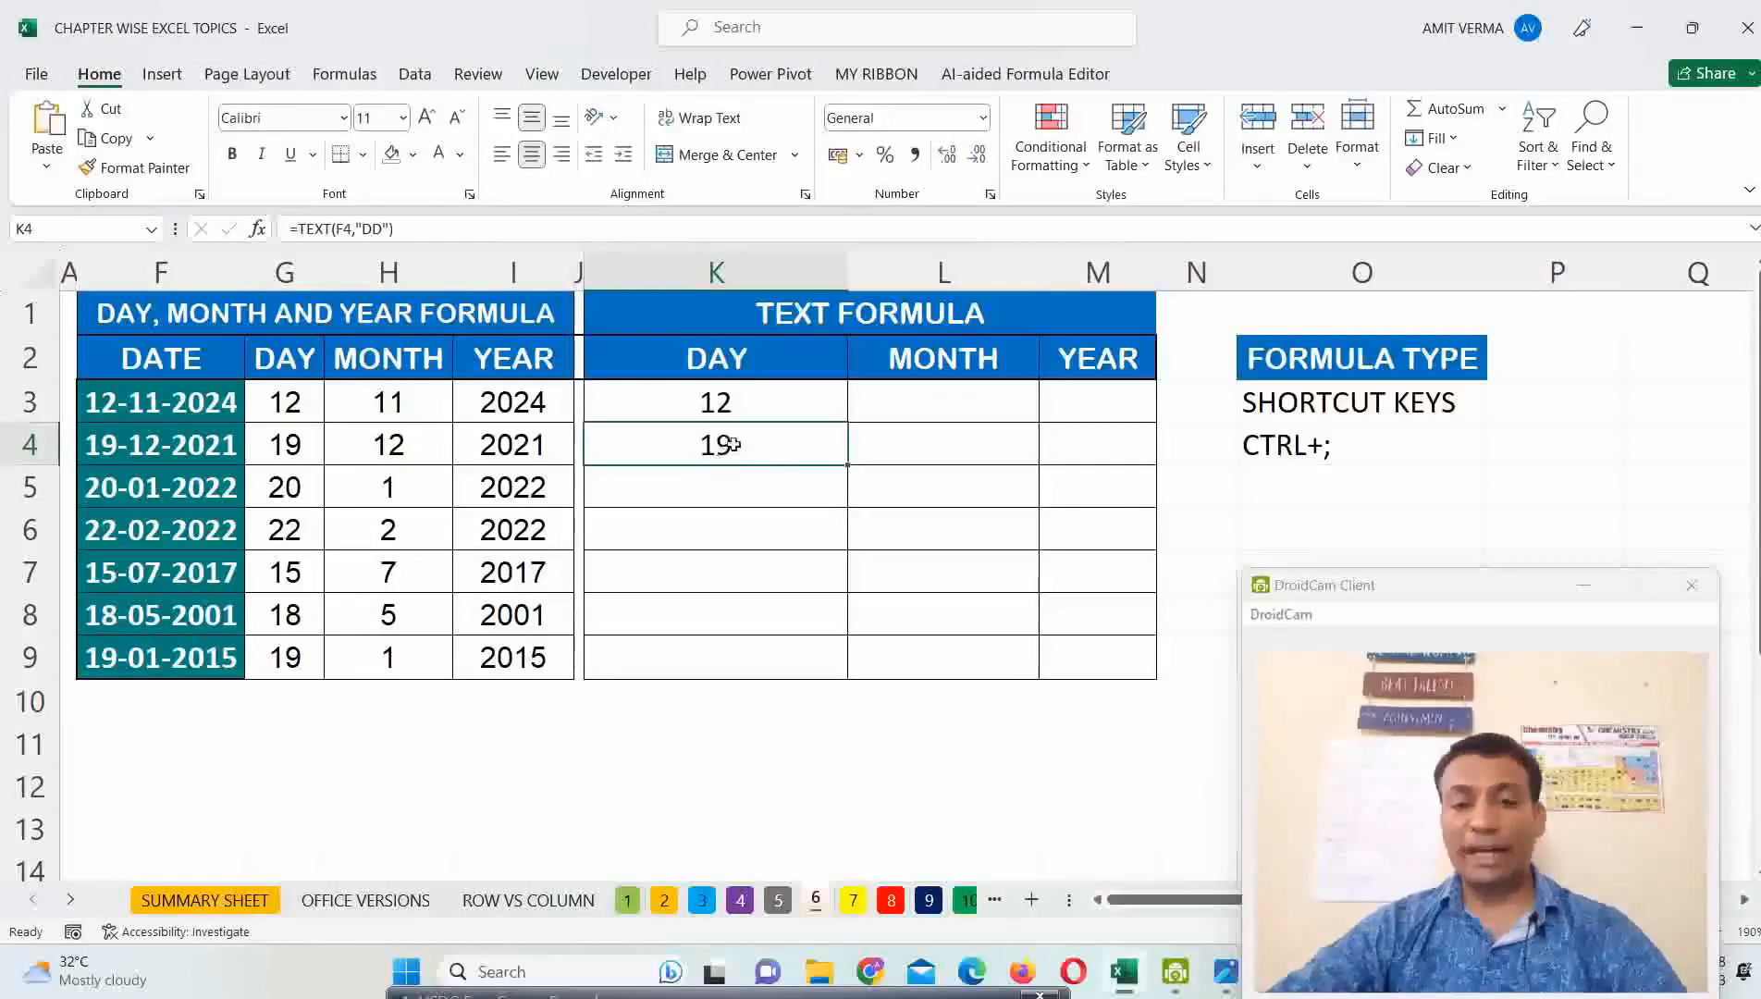
{"action": "left_click_drag", "start_coordinate": [825, 422], "coordinate": [796, 660]}
{"action": "left_click", "coordinate": [935, 547]}
{"action": "key", "text": "ctrl+d"}
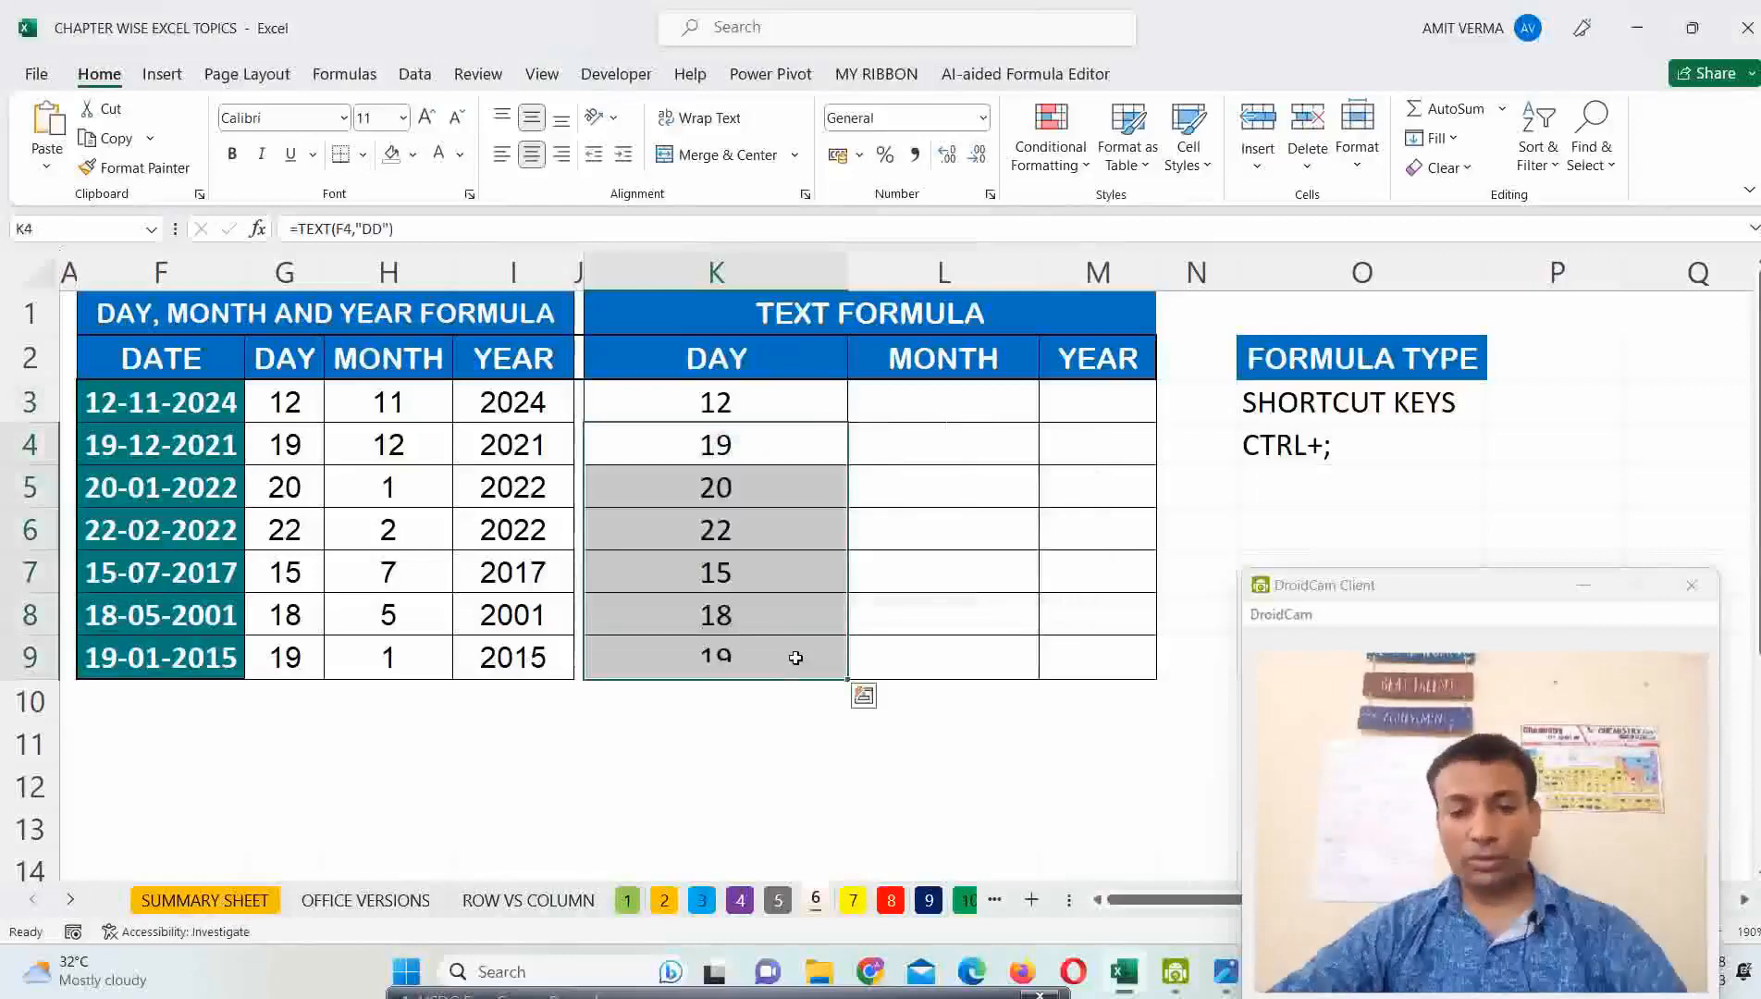
Compare the TEXT formulas in K3 and K4 with the DAY formula in G3 and the source date in F3.
{"action": "left_click_drag", "start_coordinate": [747, 399], "coordinate": [758, 659]}
{"action": "left_click", "coordinate": [786, 403]}
{"action": "double_click", "coordinate": [809, 409]}
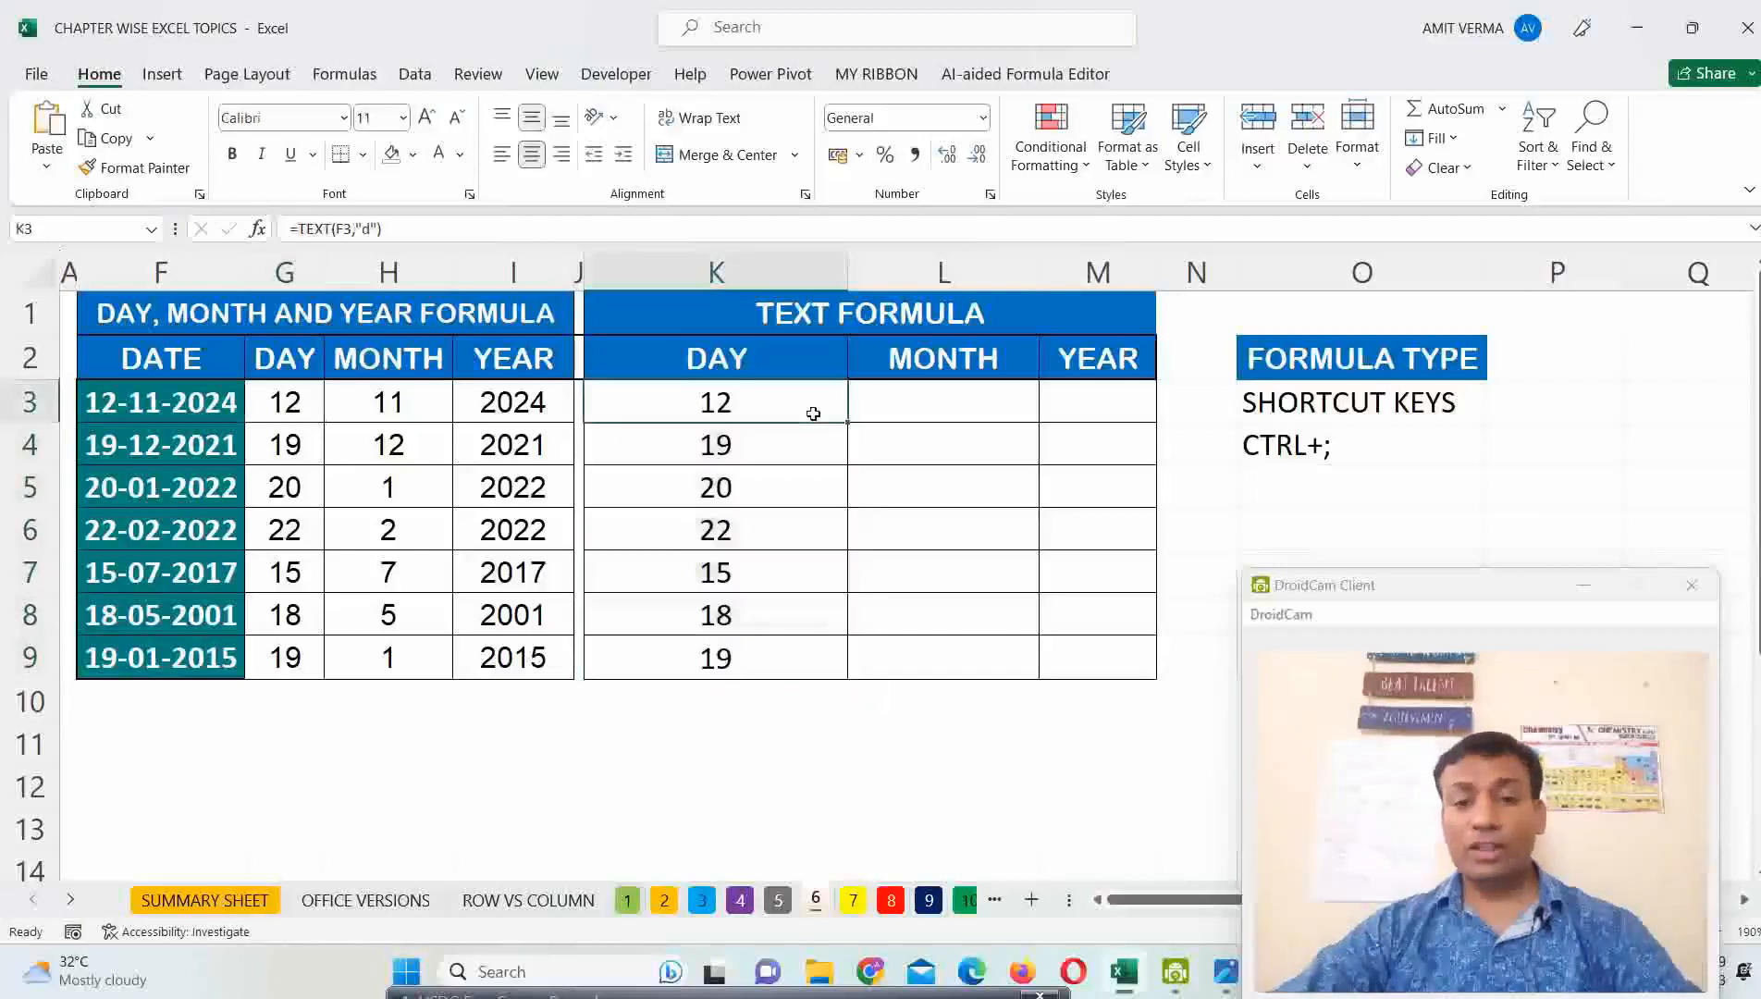
{"action": "double_click", "coordinate": [781, 414]}
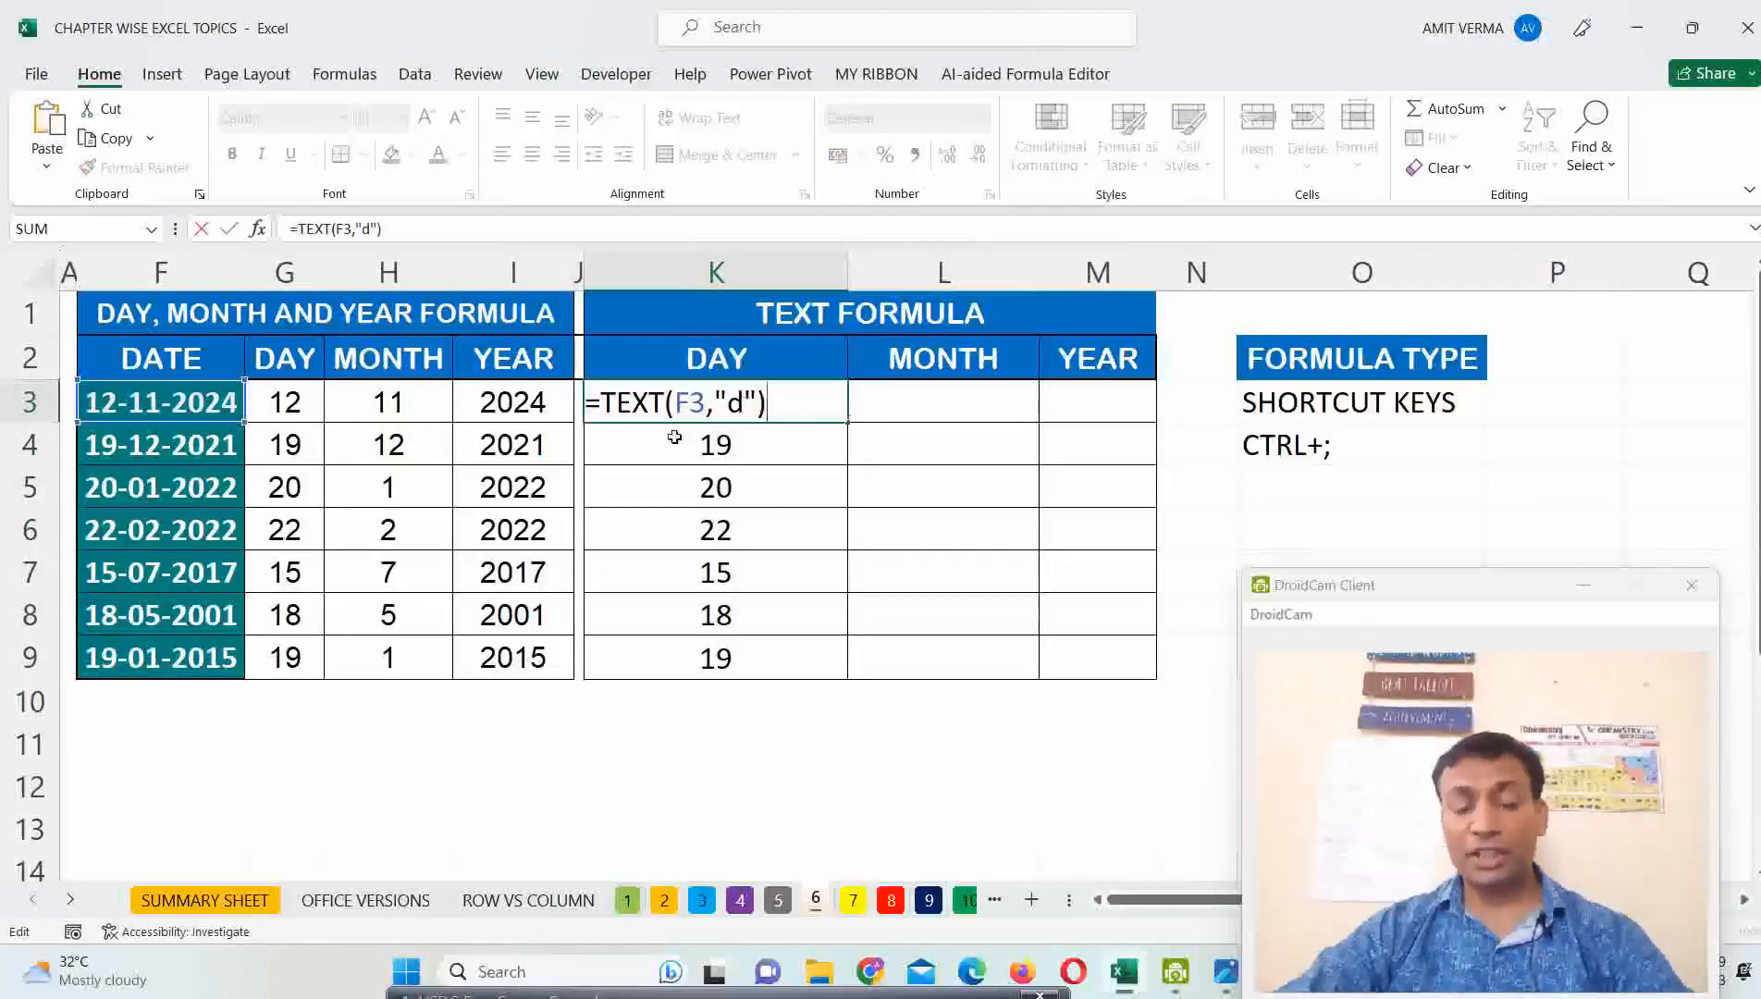
{"action": "left_click", "coordinate": [277, 402]}
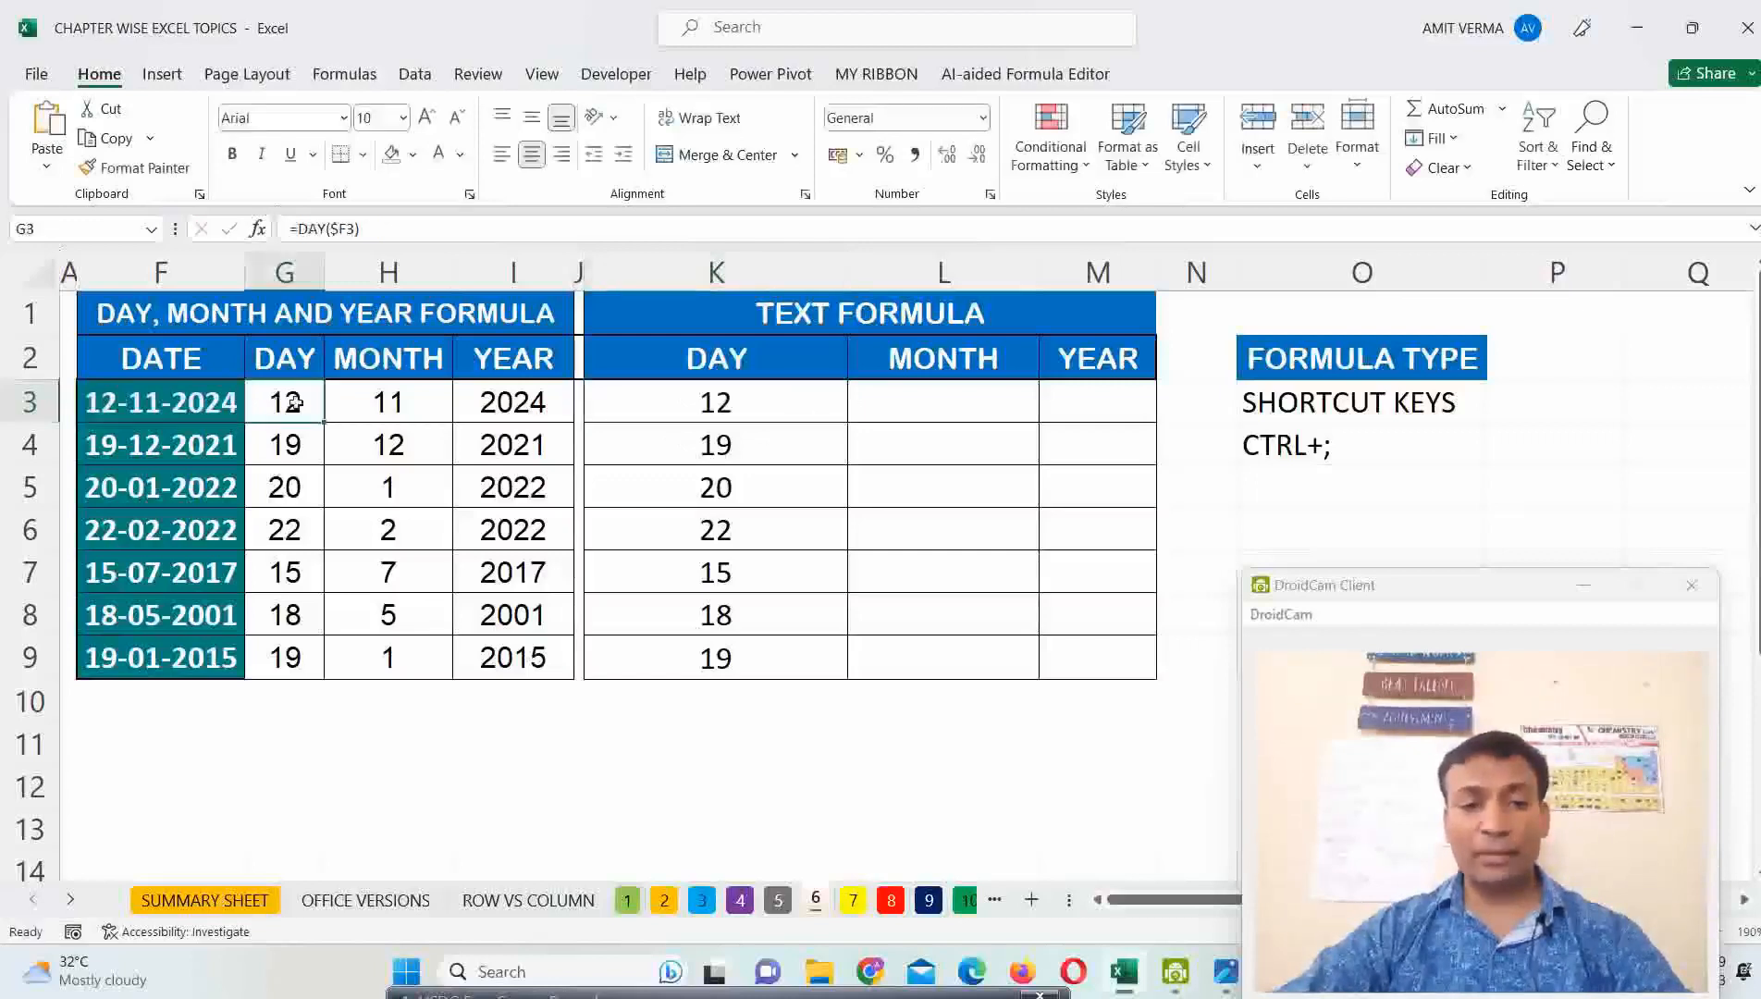
{"action": "left_click", "coordinate": [196, 407]}
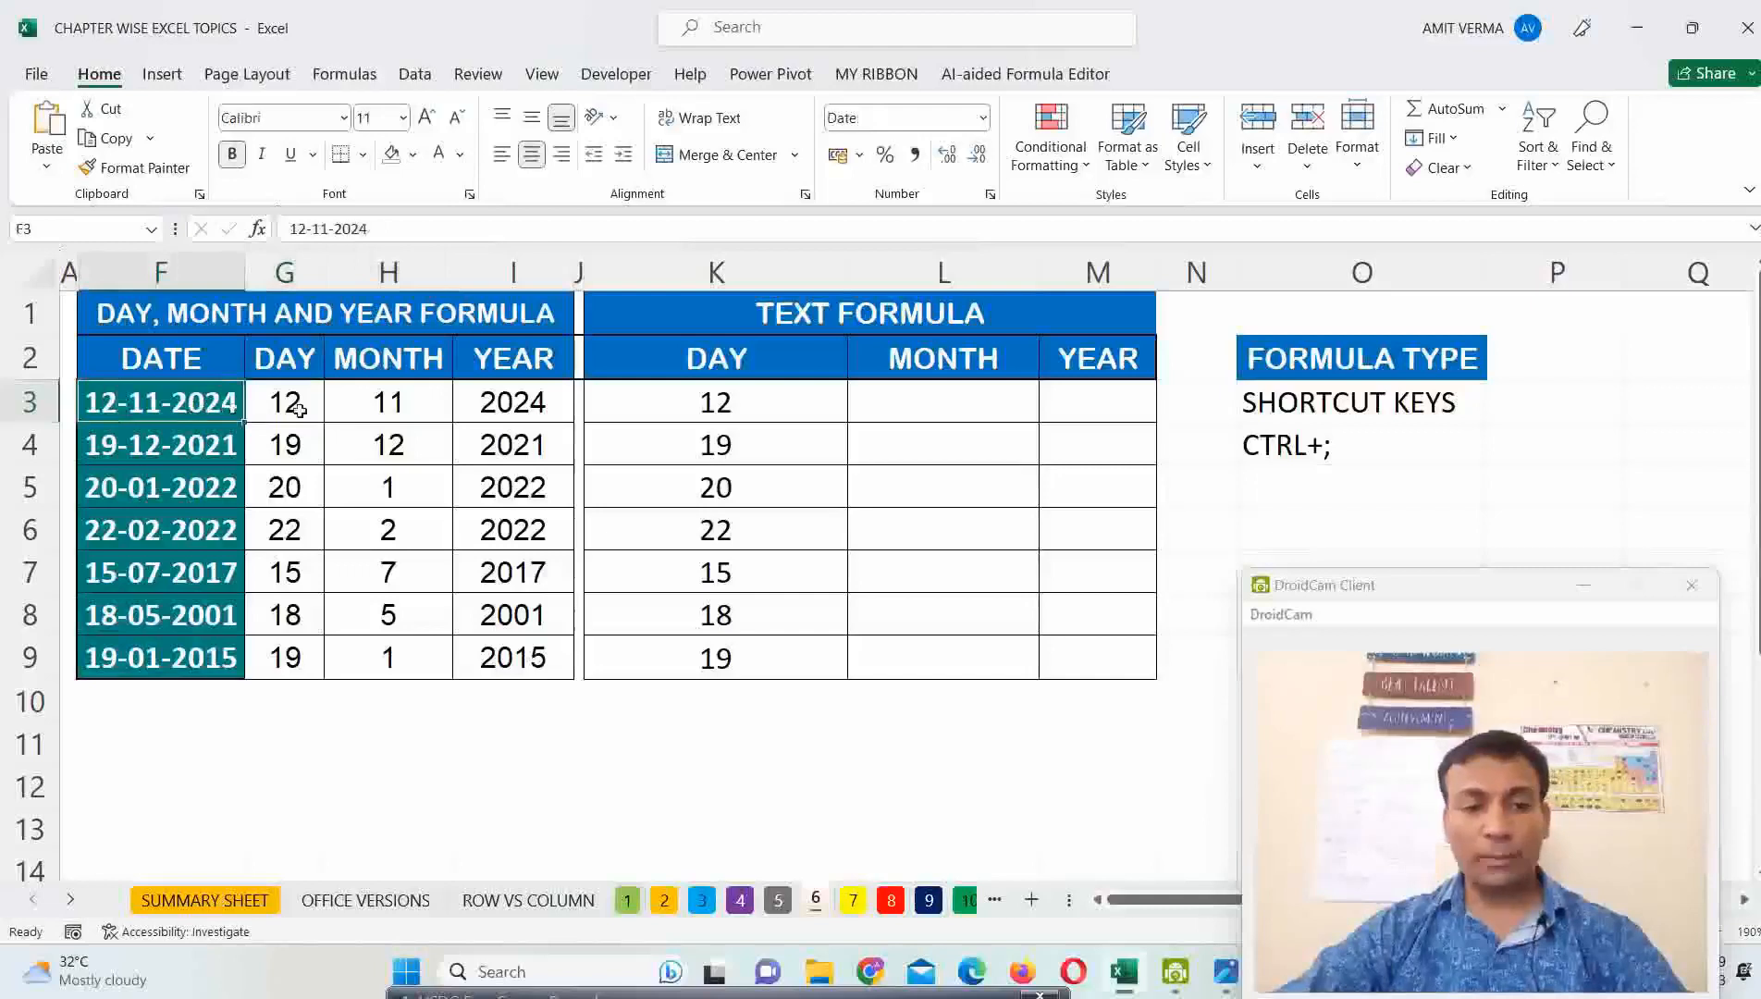
{"action": "double_click", "coordinate": [805, 402]}
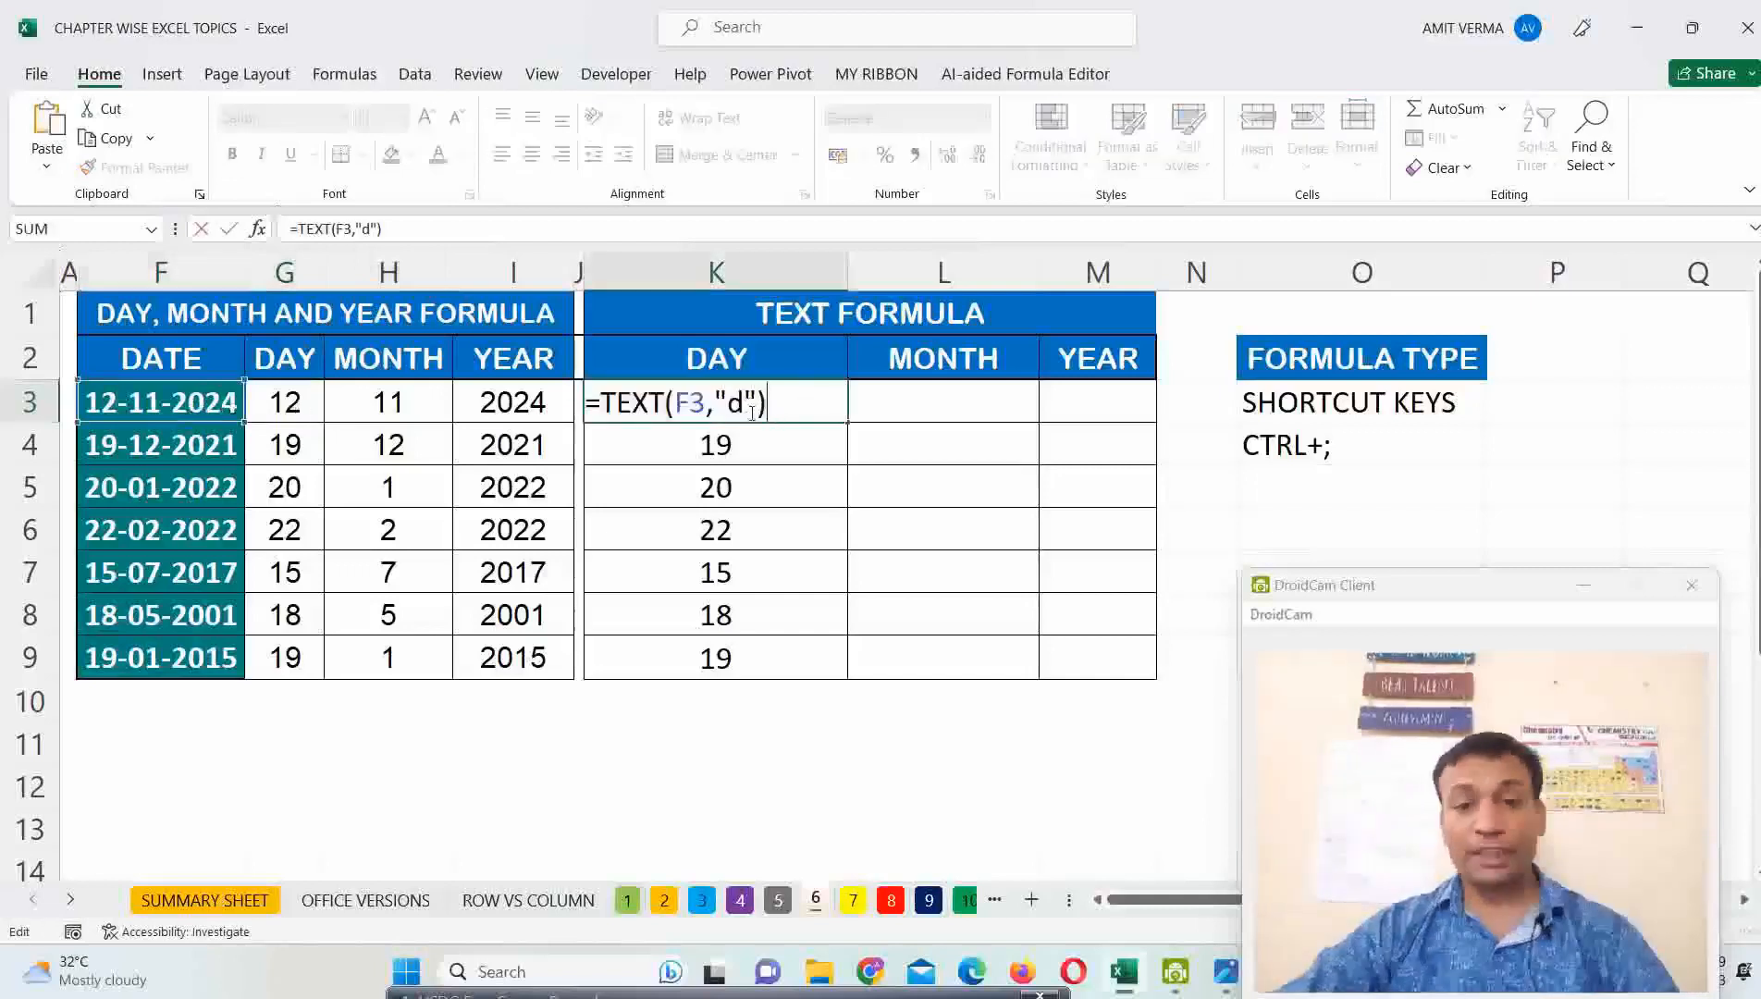
{"action": "double_click", "coordinate": [773, 450]}
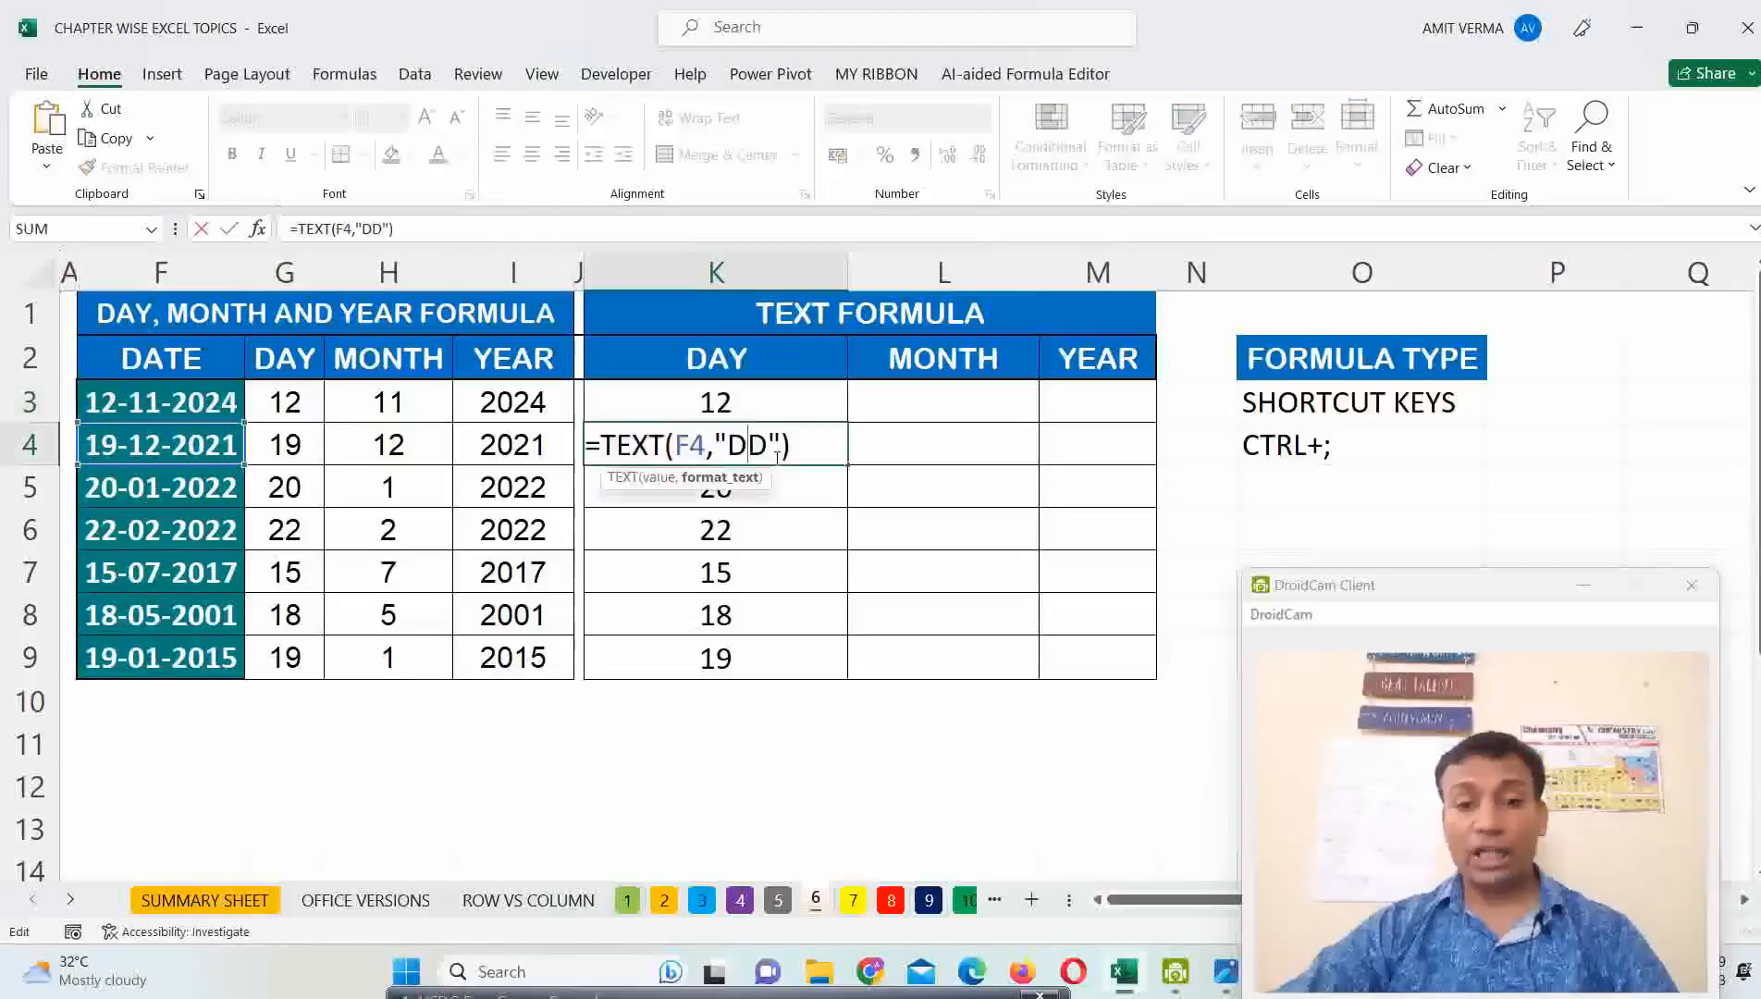
{"action": "left_click", "coordinate": [812, 622]}
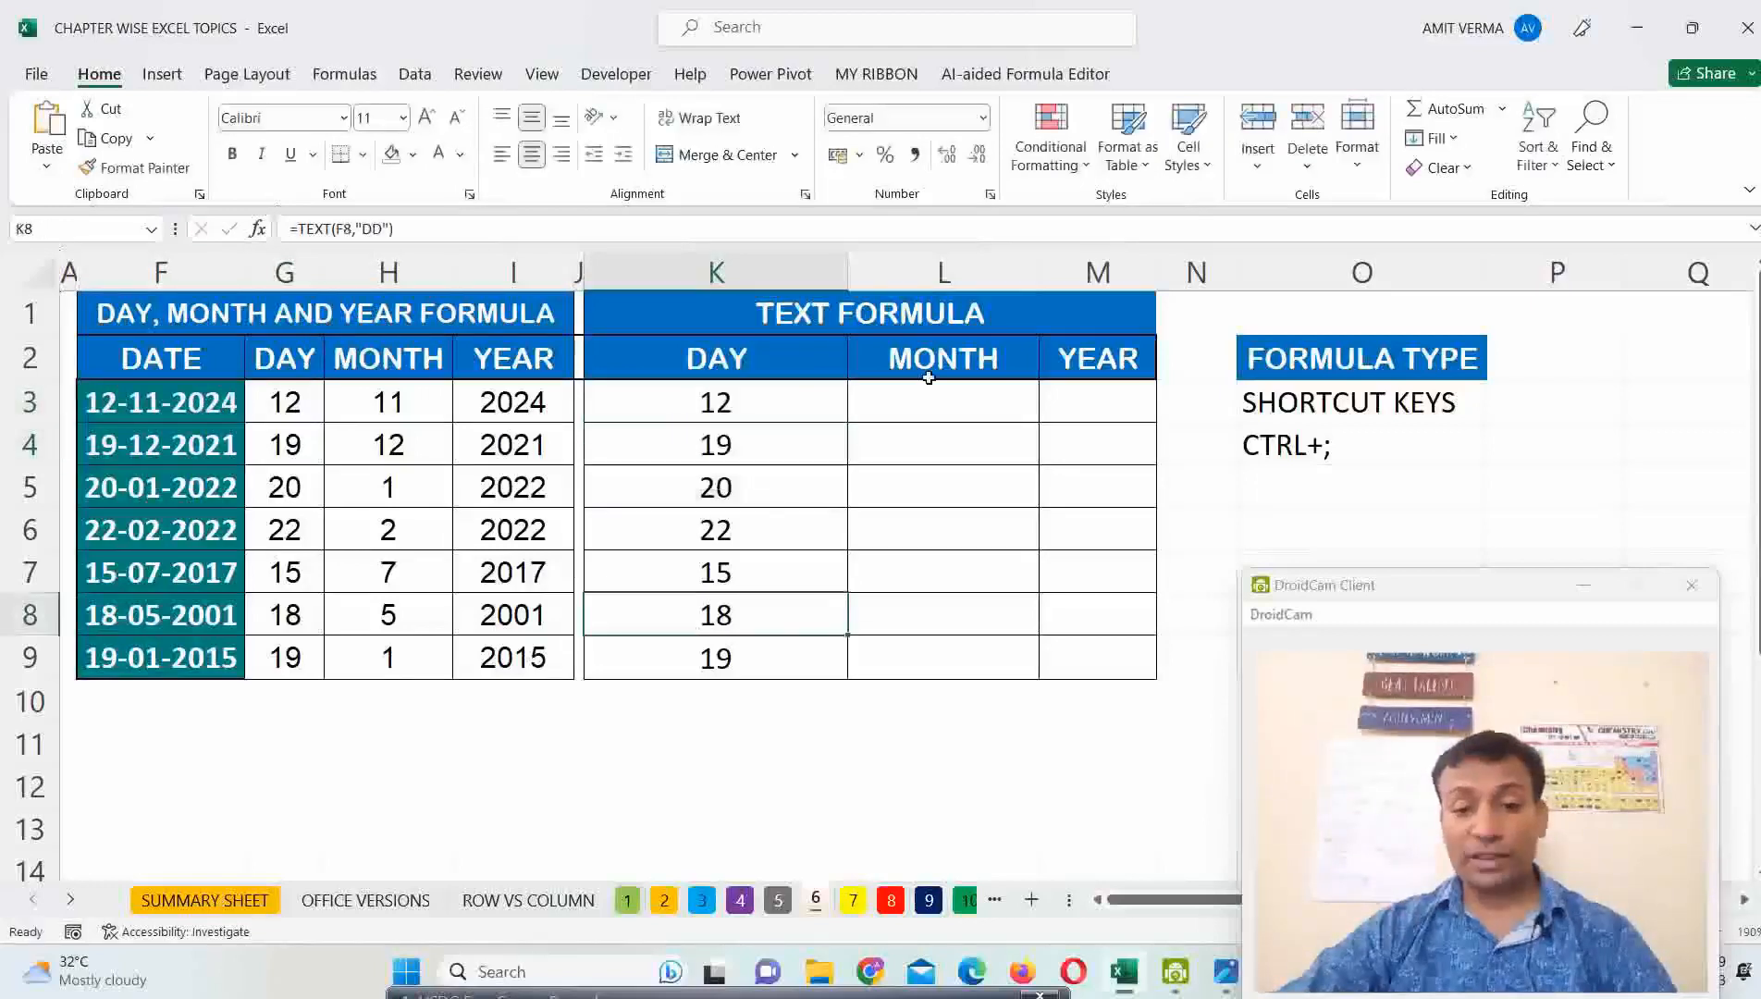
Narrow column K to fit its DAY heading and enter =TEXT(F3,"MM") in L3 to extract the month from the first date.
{"action": "left_click_drag", "start_coordinate": [847, 272], "coordinate": [663, 271]}
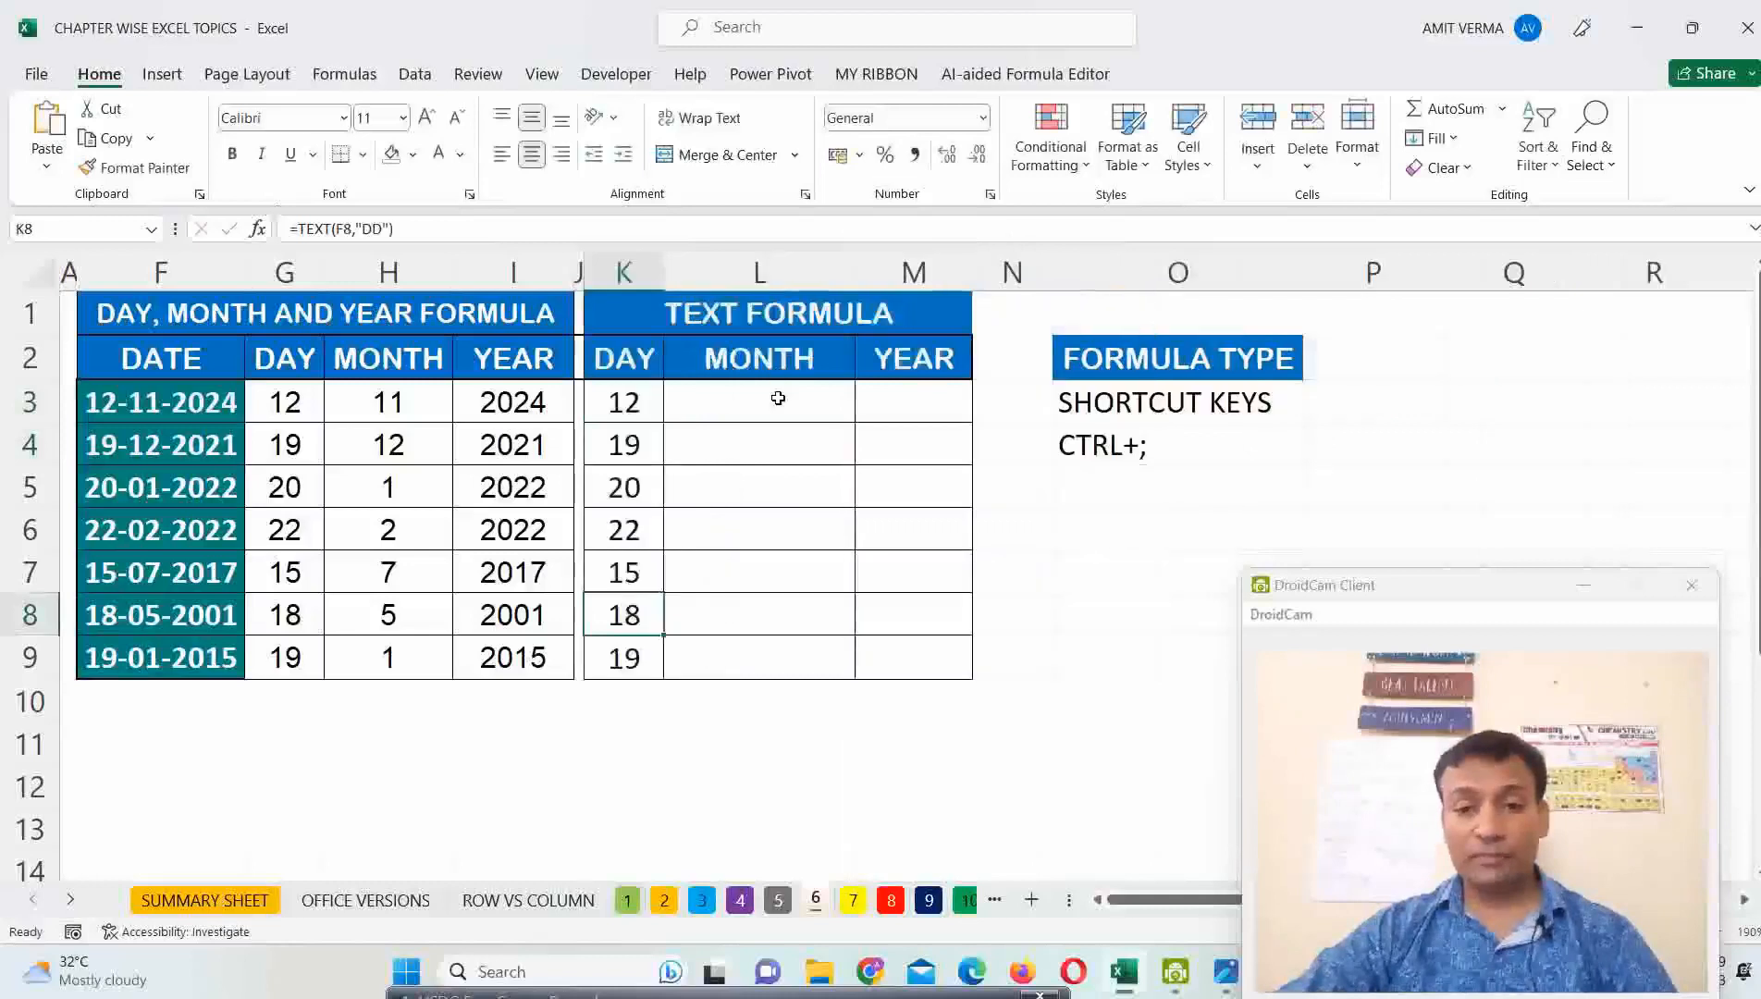
{"action": "left_click", "coordinate": [777, 397]}
{"action": "type", "text": "="}
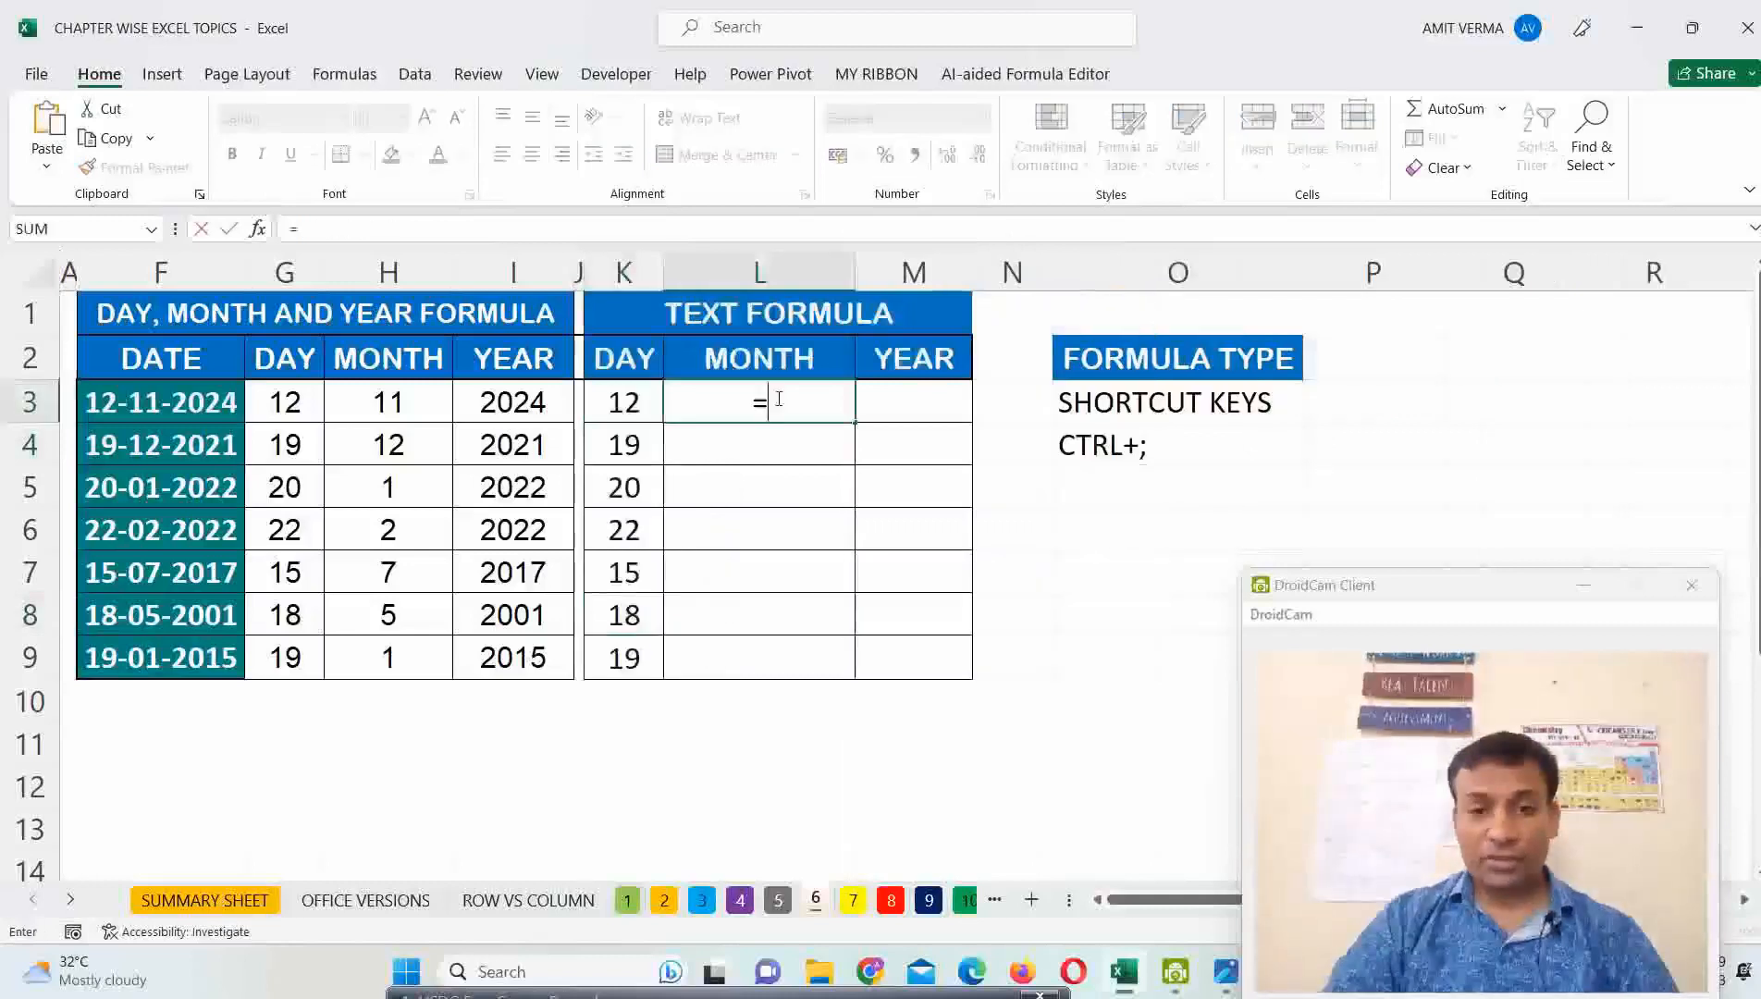
{"action": "type", "text": "TEXT"}
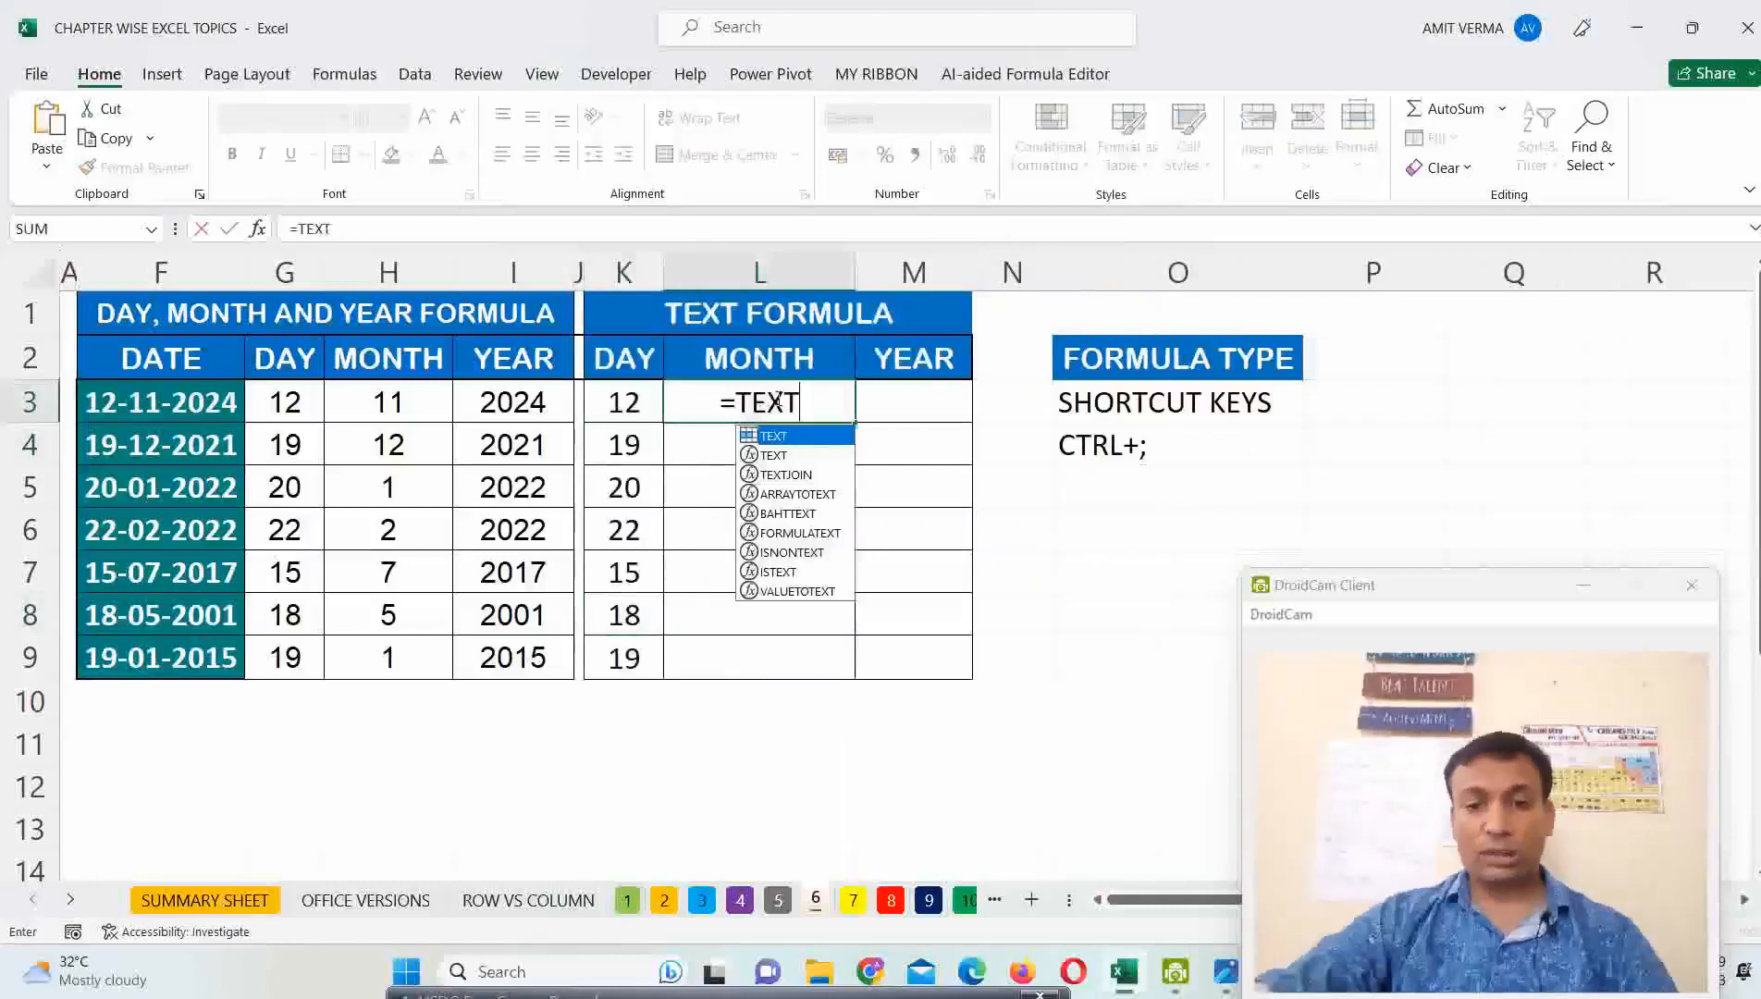
{"action": "type", "text": "("}
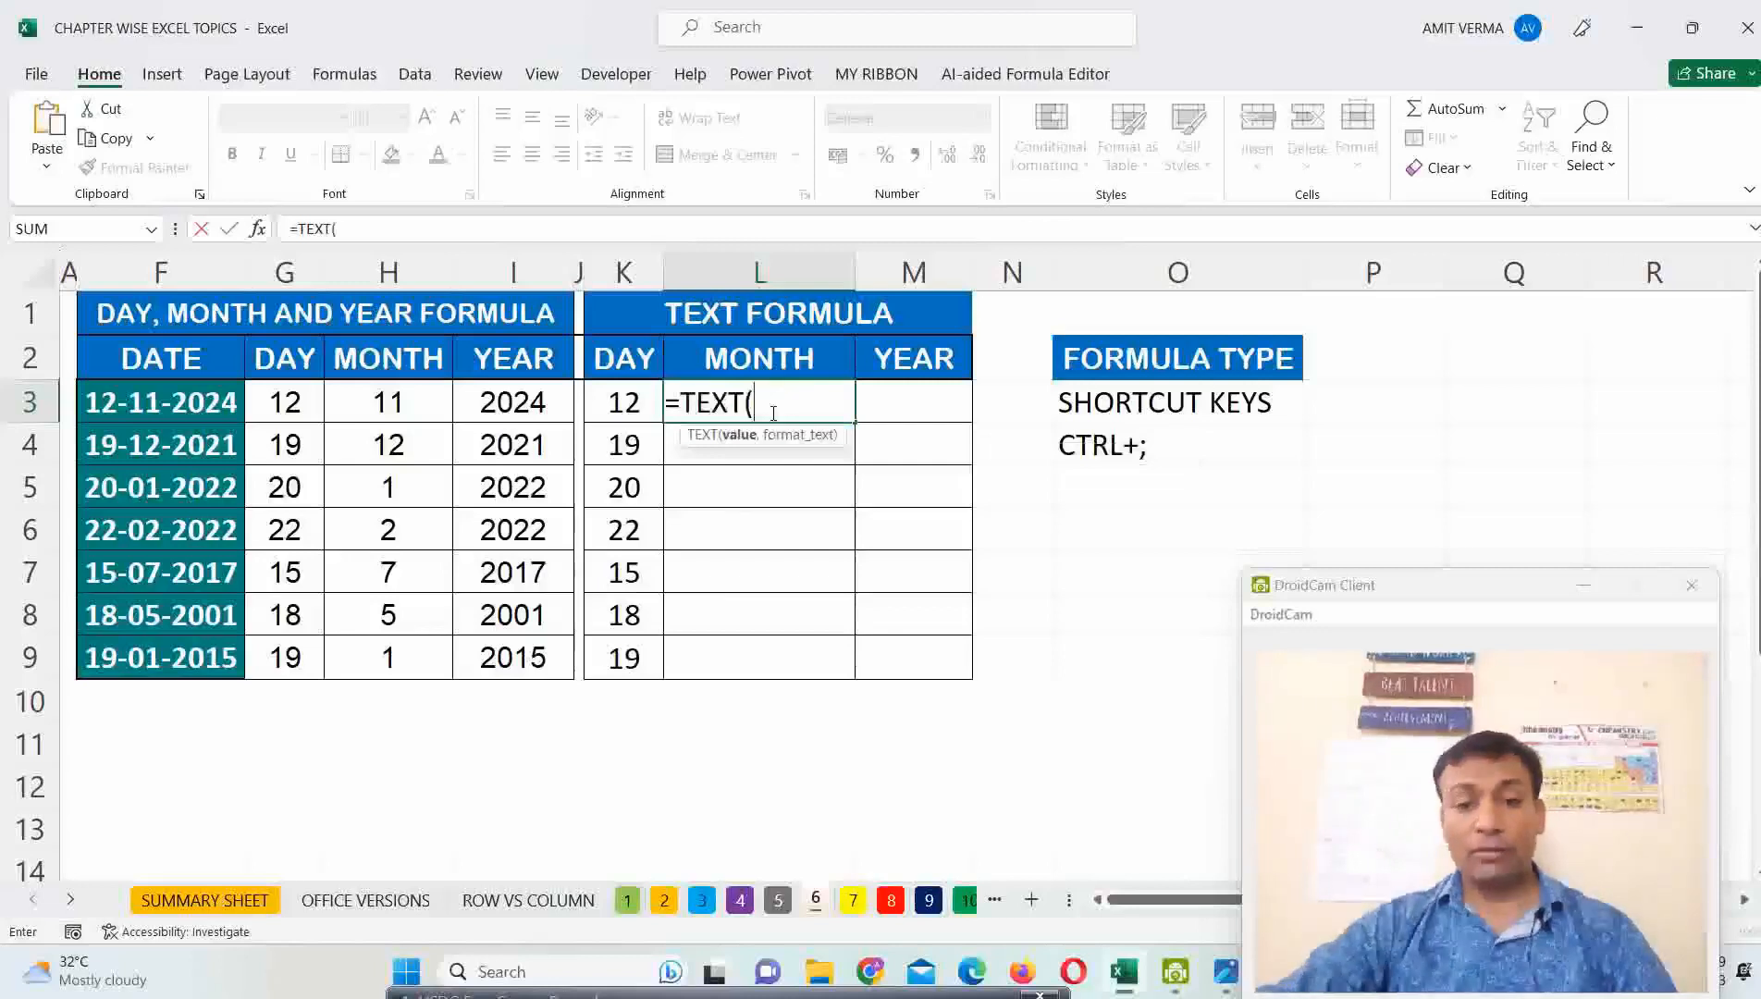
{"action": "left_click", "coordinate": [214, 404]}
{"action": "type", "text": ","}
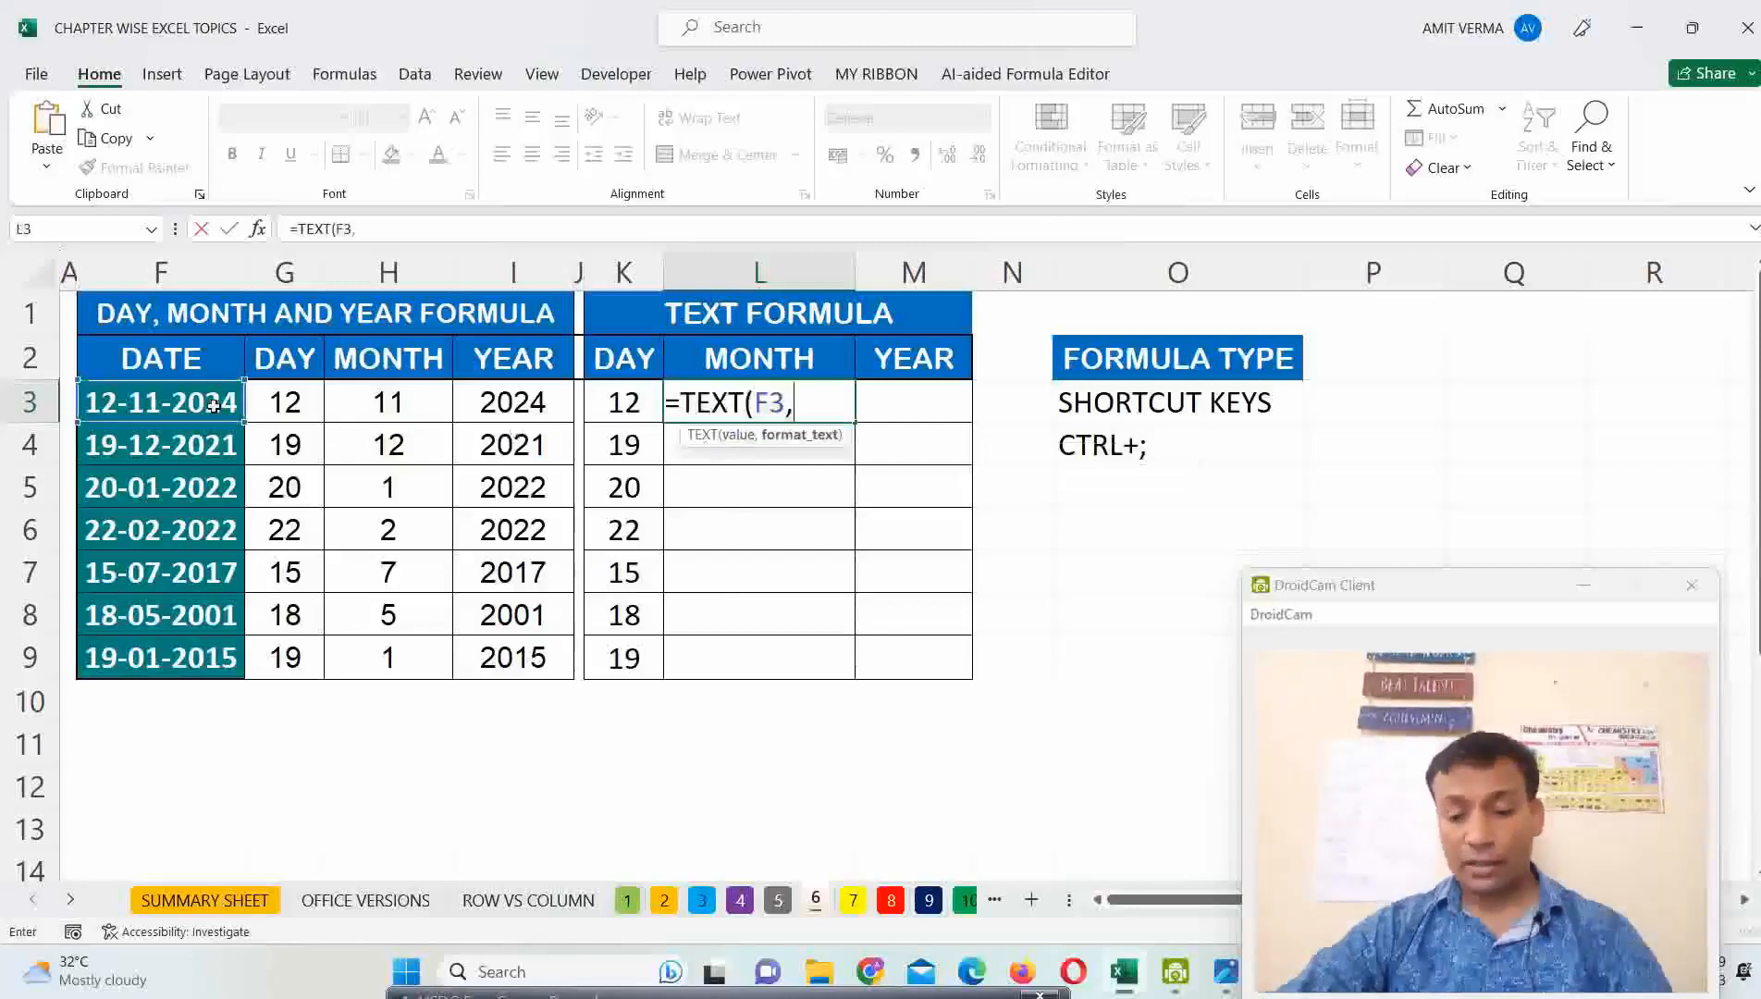
{"action": "type", "text": "\""}
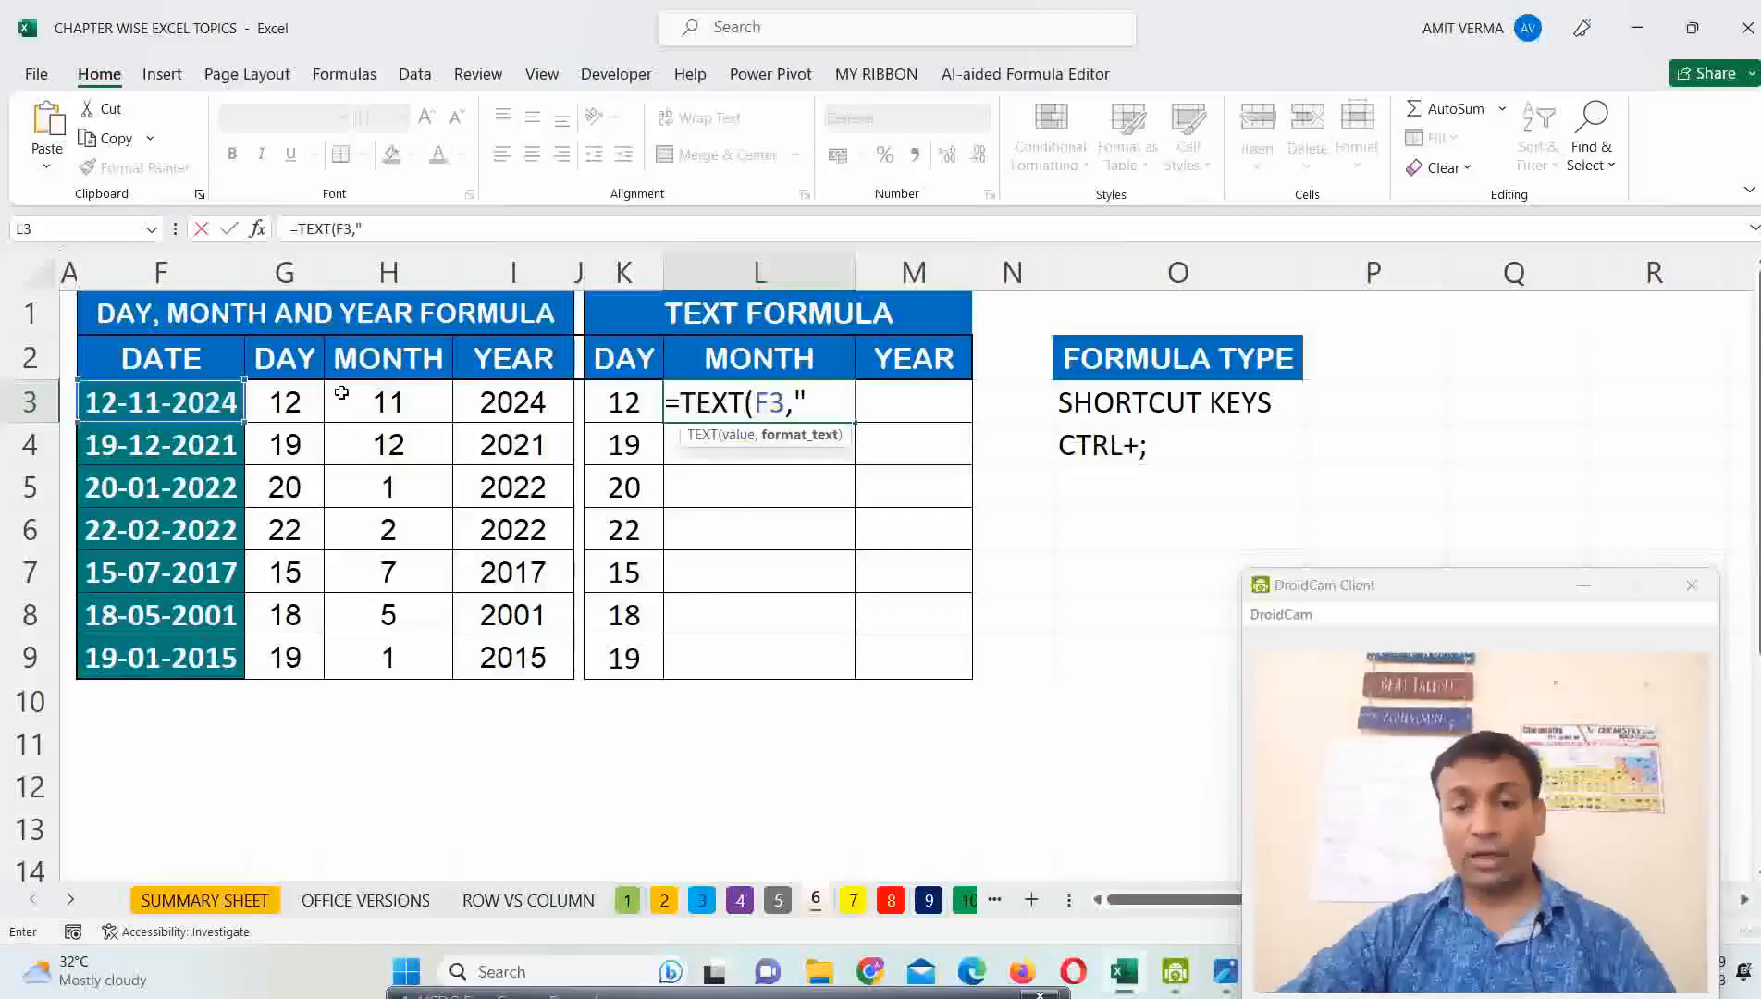
{"action": "type", "text": "M"}
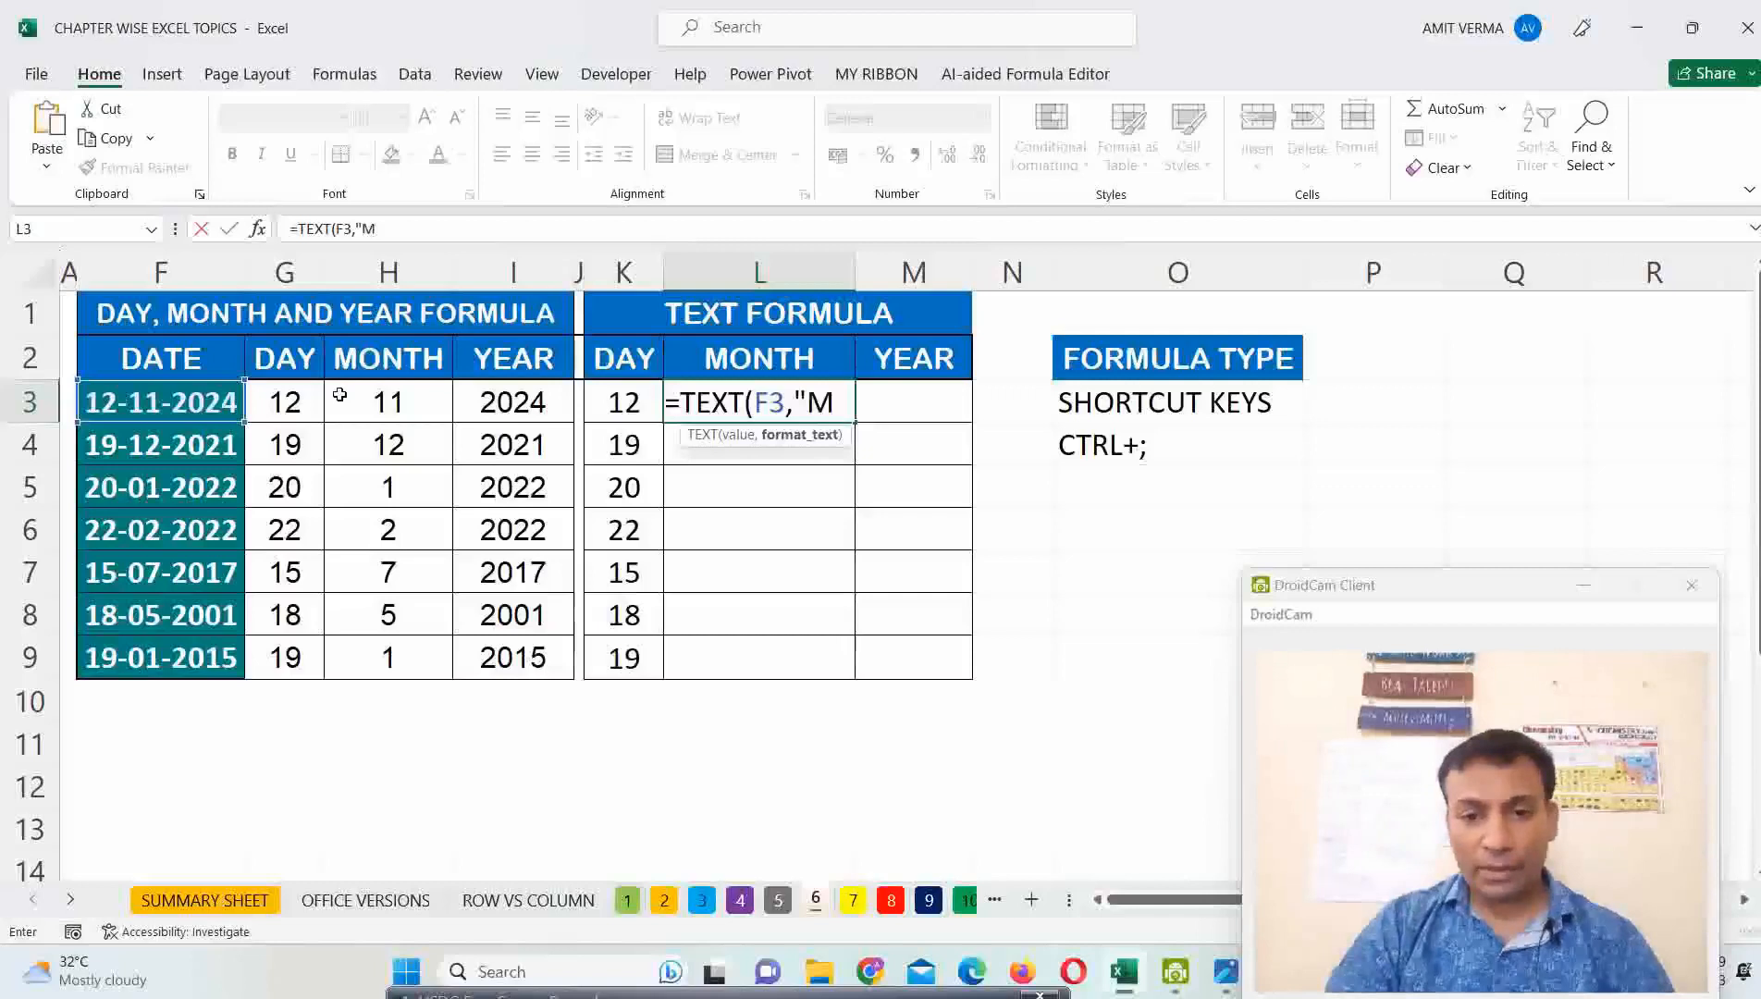
{"action": "type", "text": "M"}
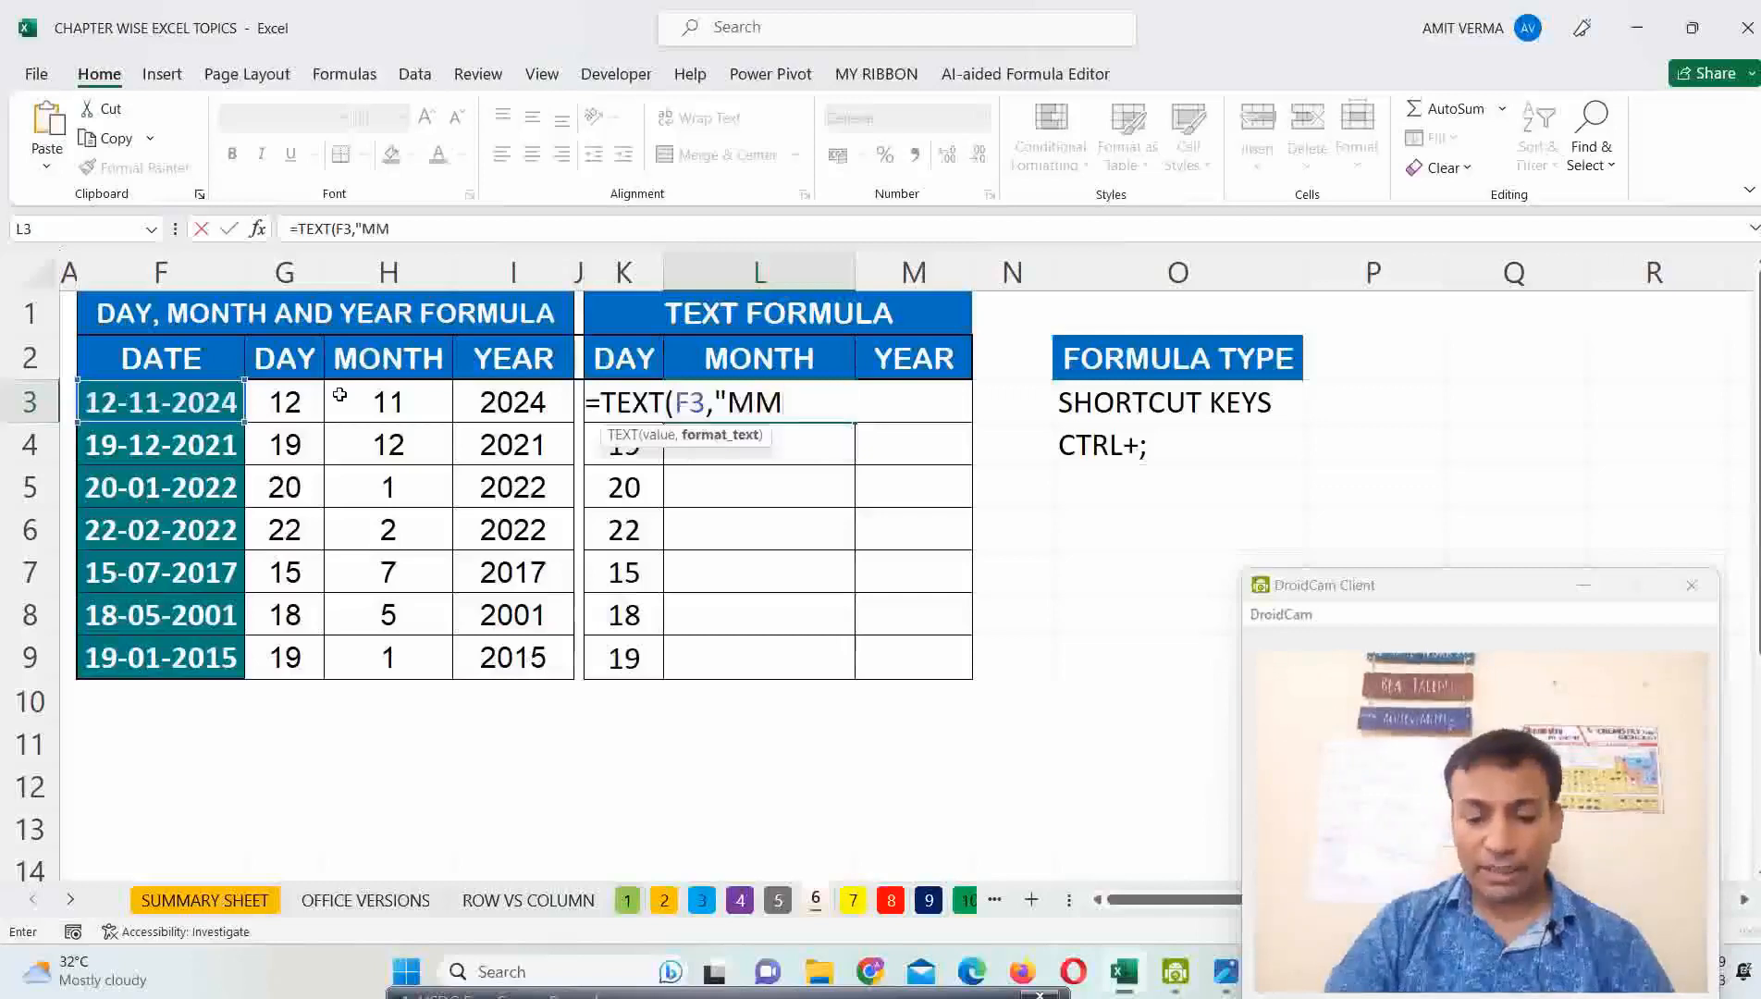
{"action": "type", "text": "MONTH"}
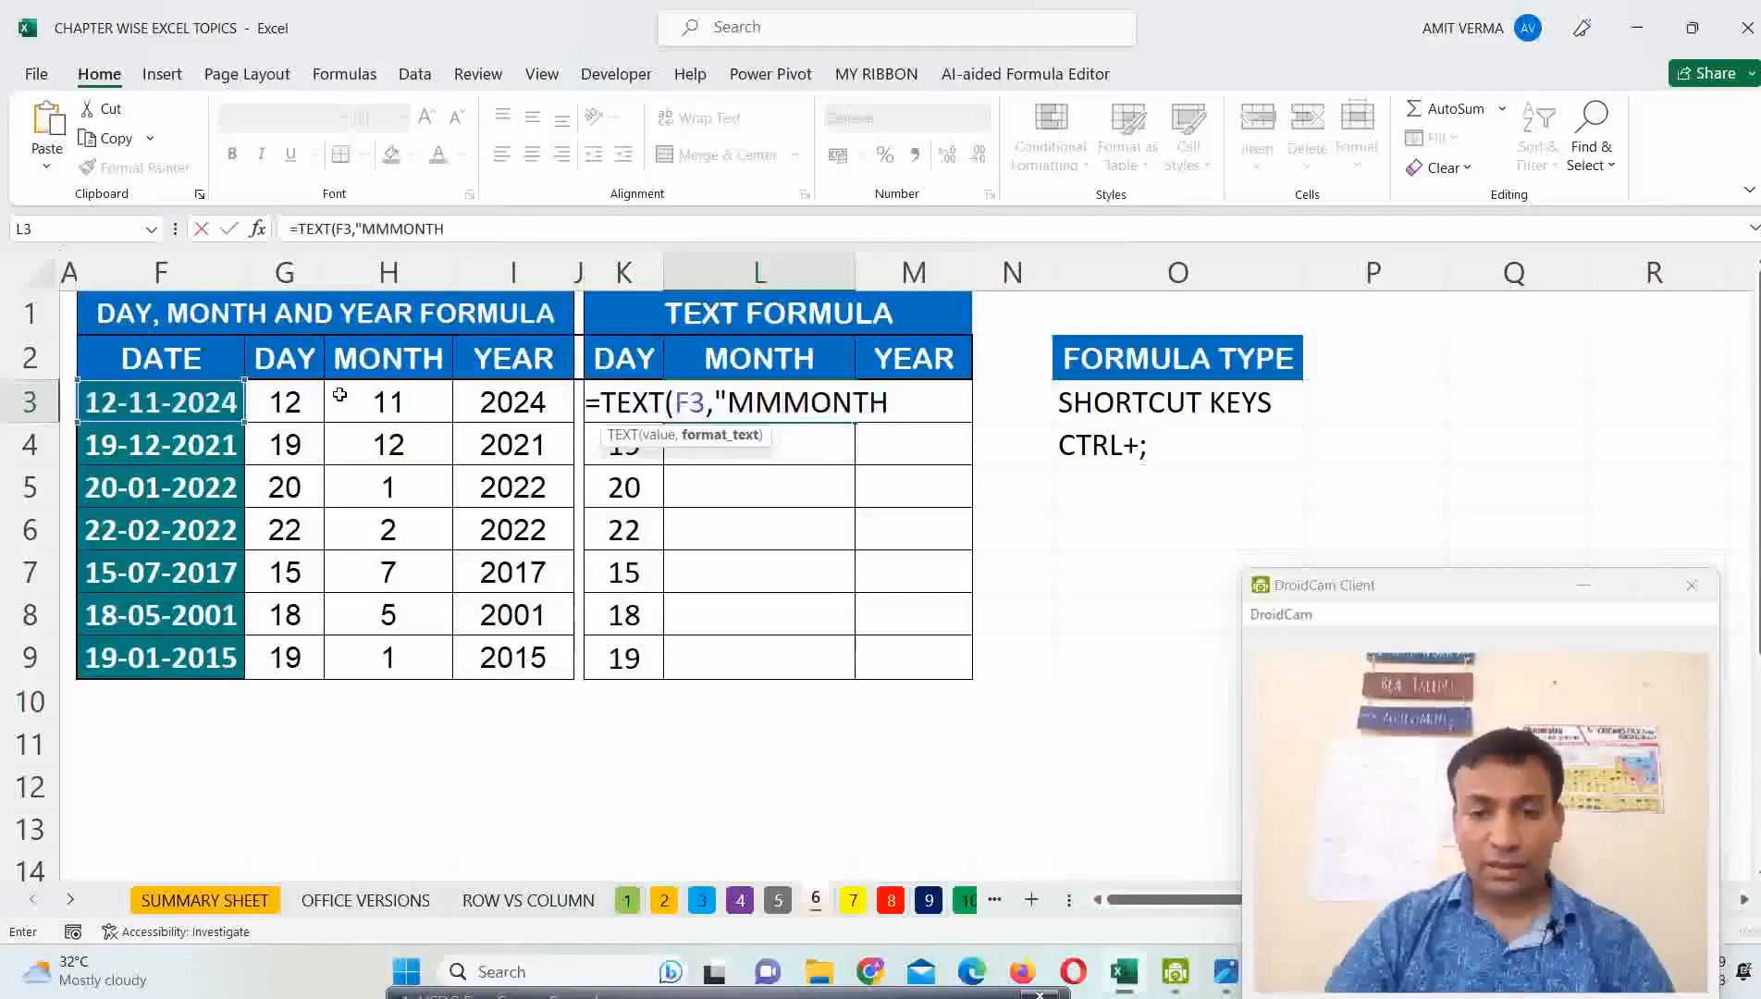
{"action": "key", "text": "BackSpace"}
{"action": "key", "text": "BackSpace"}
{"action": "key", "text": "BackSpace"}
{"action": "key", "text": "BackSpace"}
{"action": "key", "text": "BackSpace"}
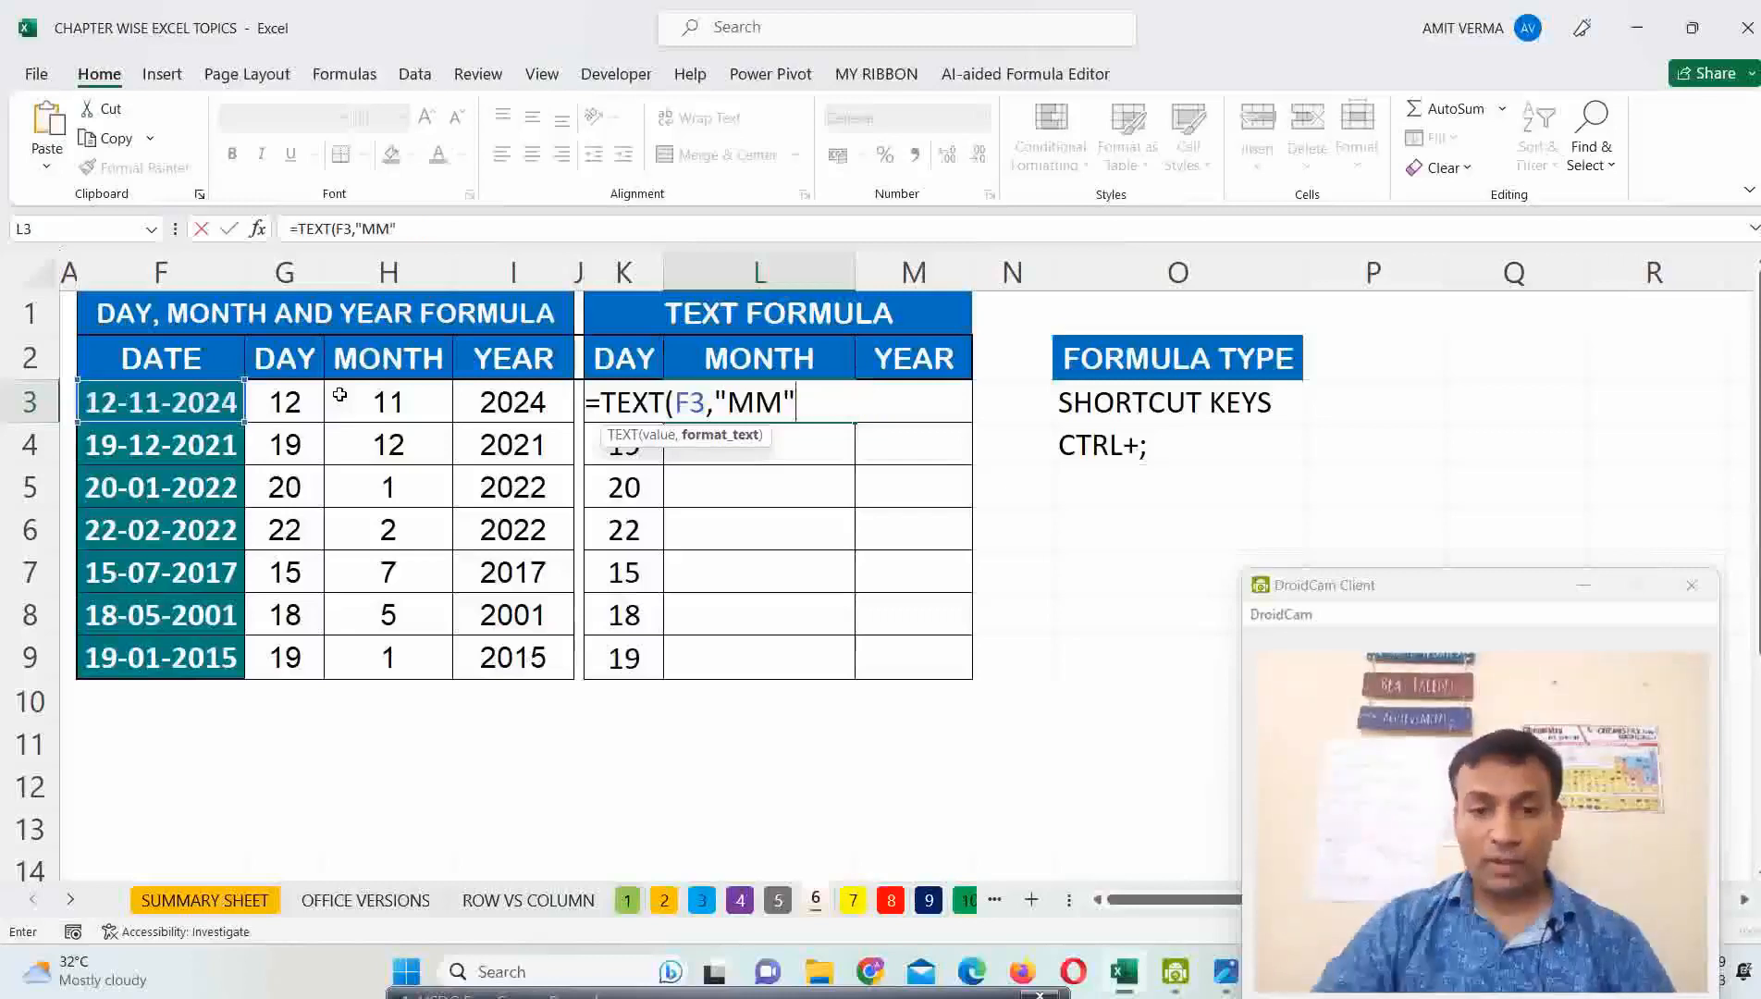
{"action": "type", "text": "\"0"}
{"action": "key", "text": "BackSpace"}
{"action": "type", "text": ")"}
{"action": "key", "text": "Return"}
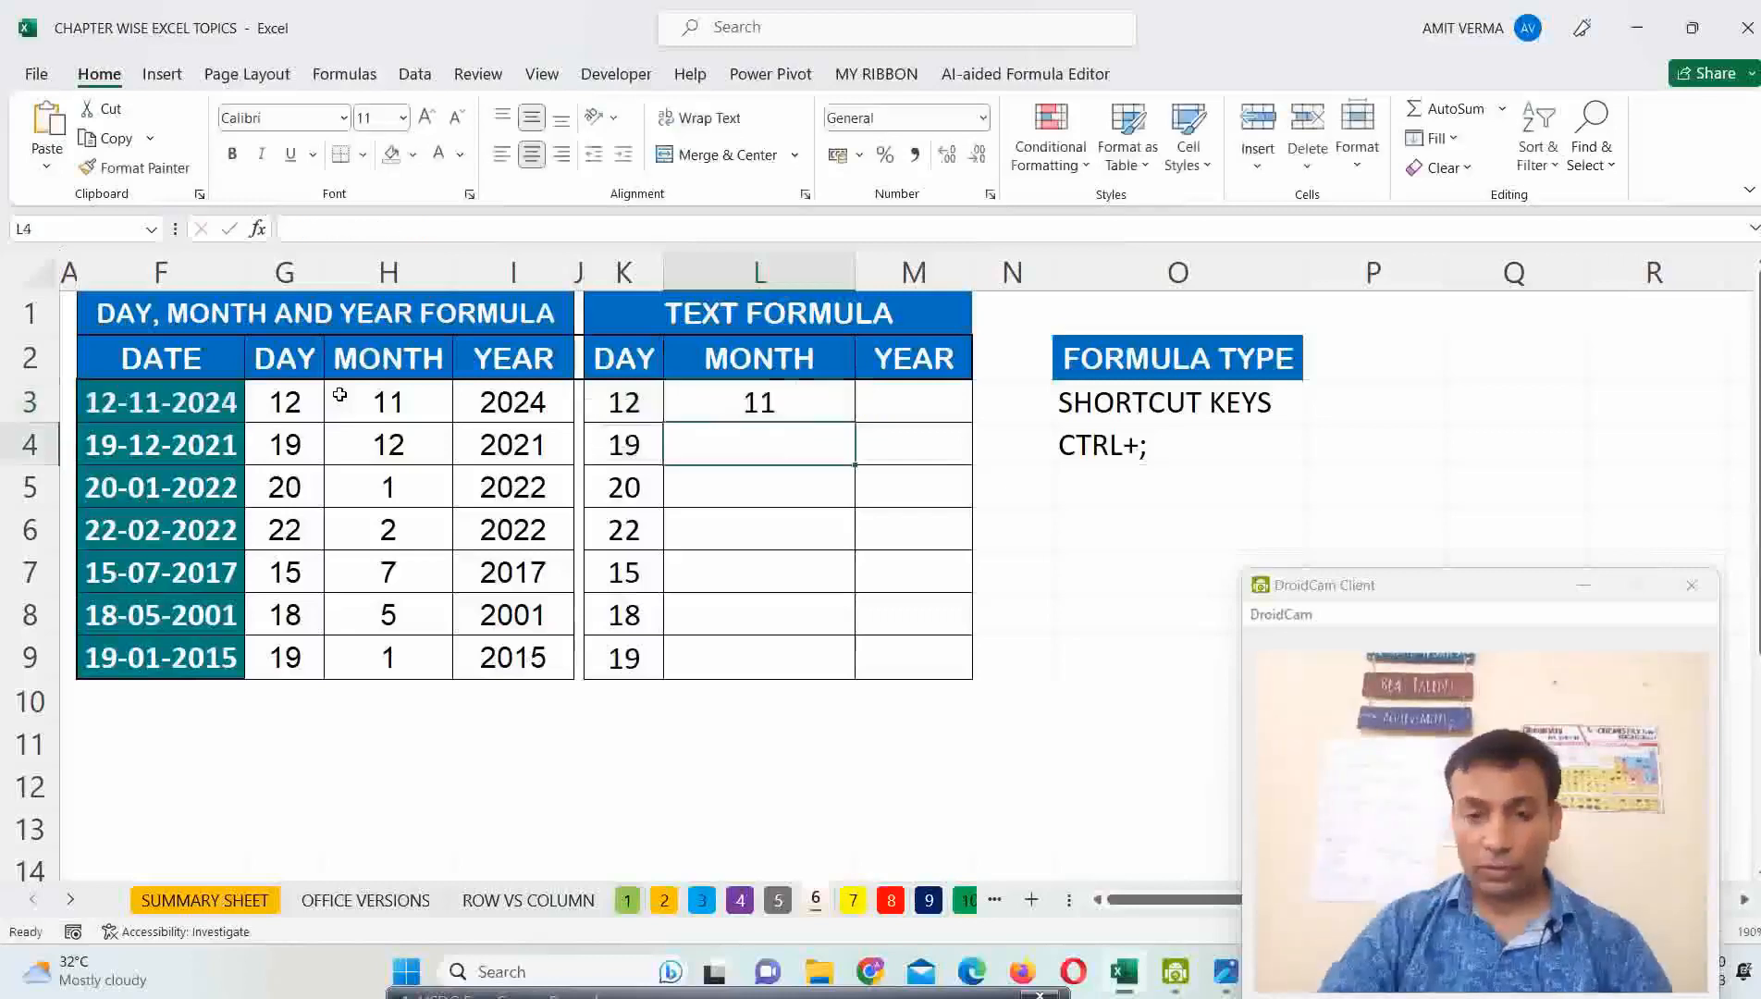
Fill the month formula from L3 down through L9.
{"action": "left_click", "coordinate": [845, 414]}
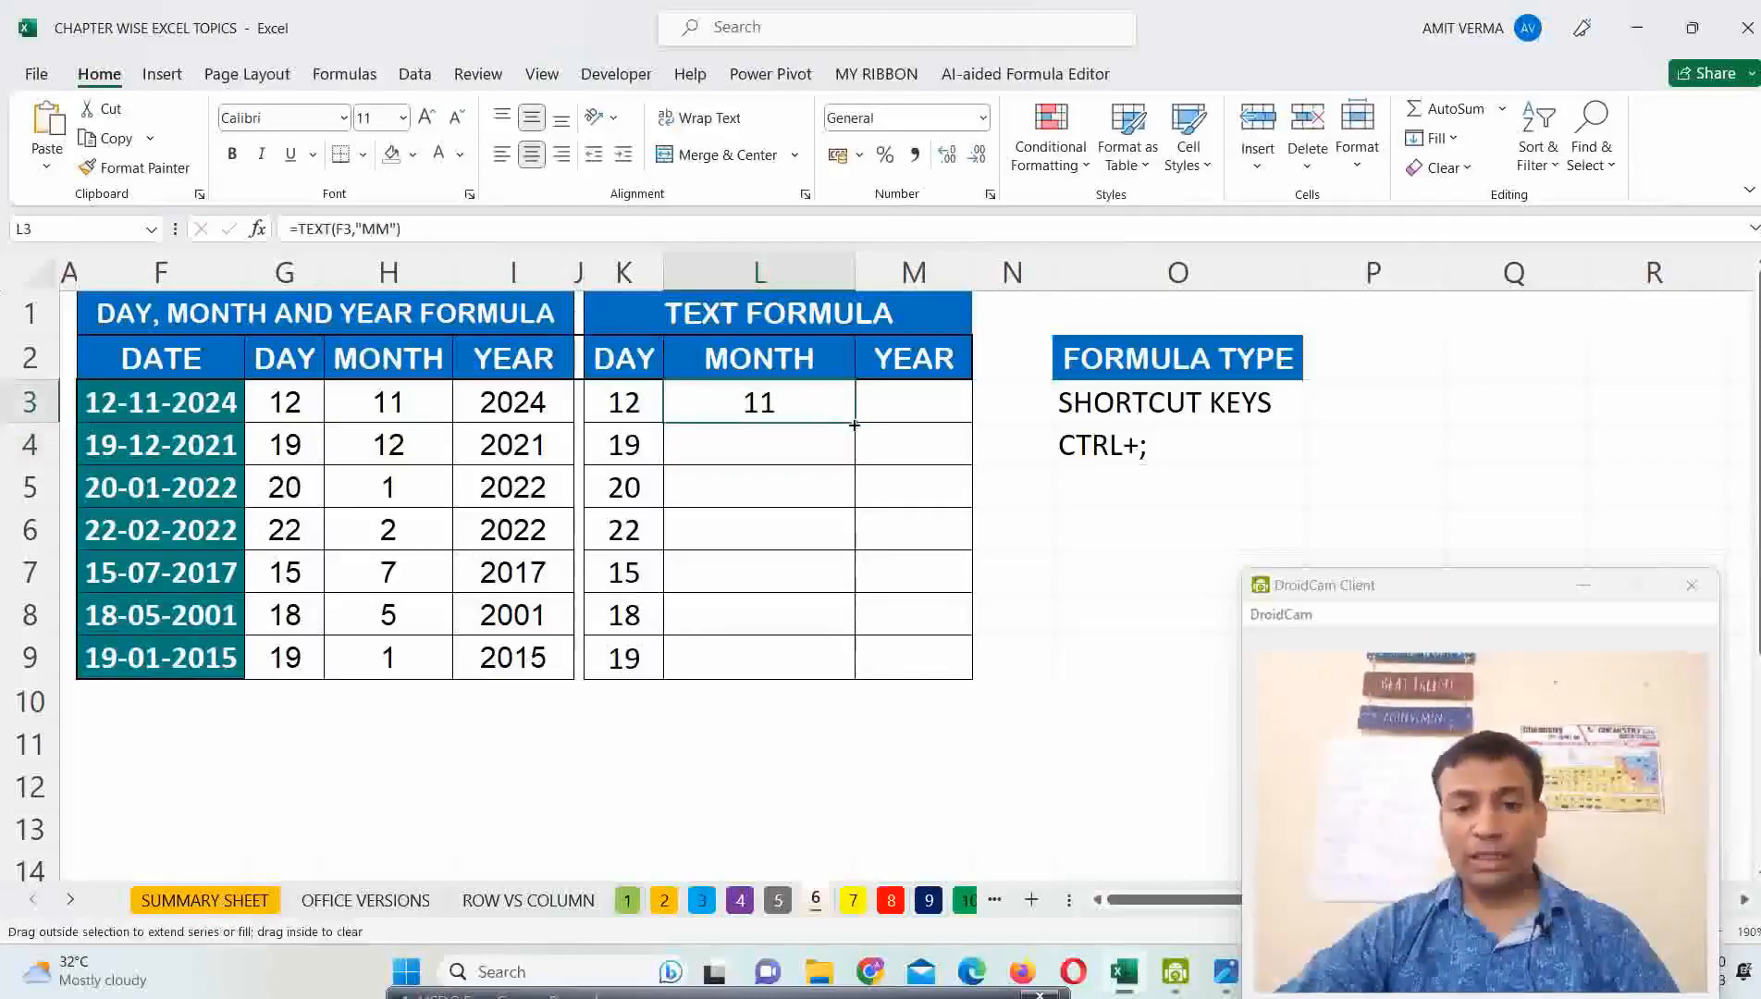
{"action": "double_click", "coordinate": [853, 425]}
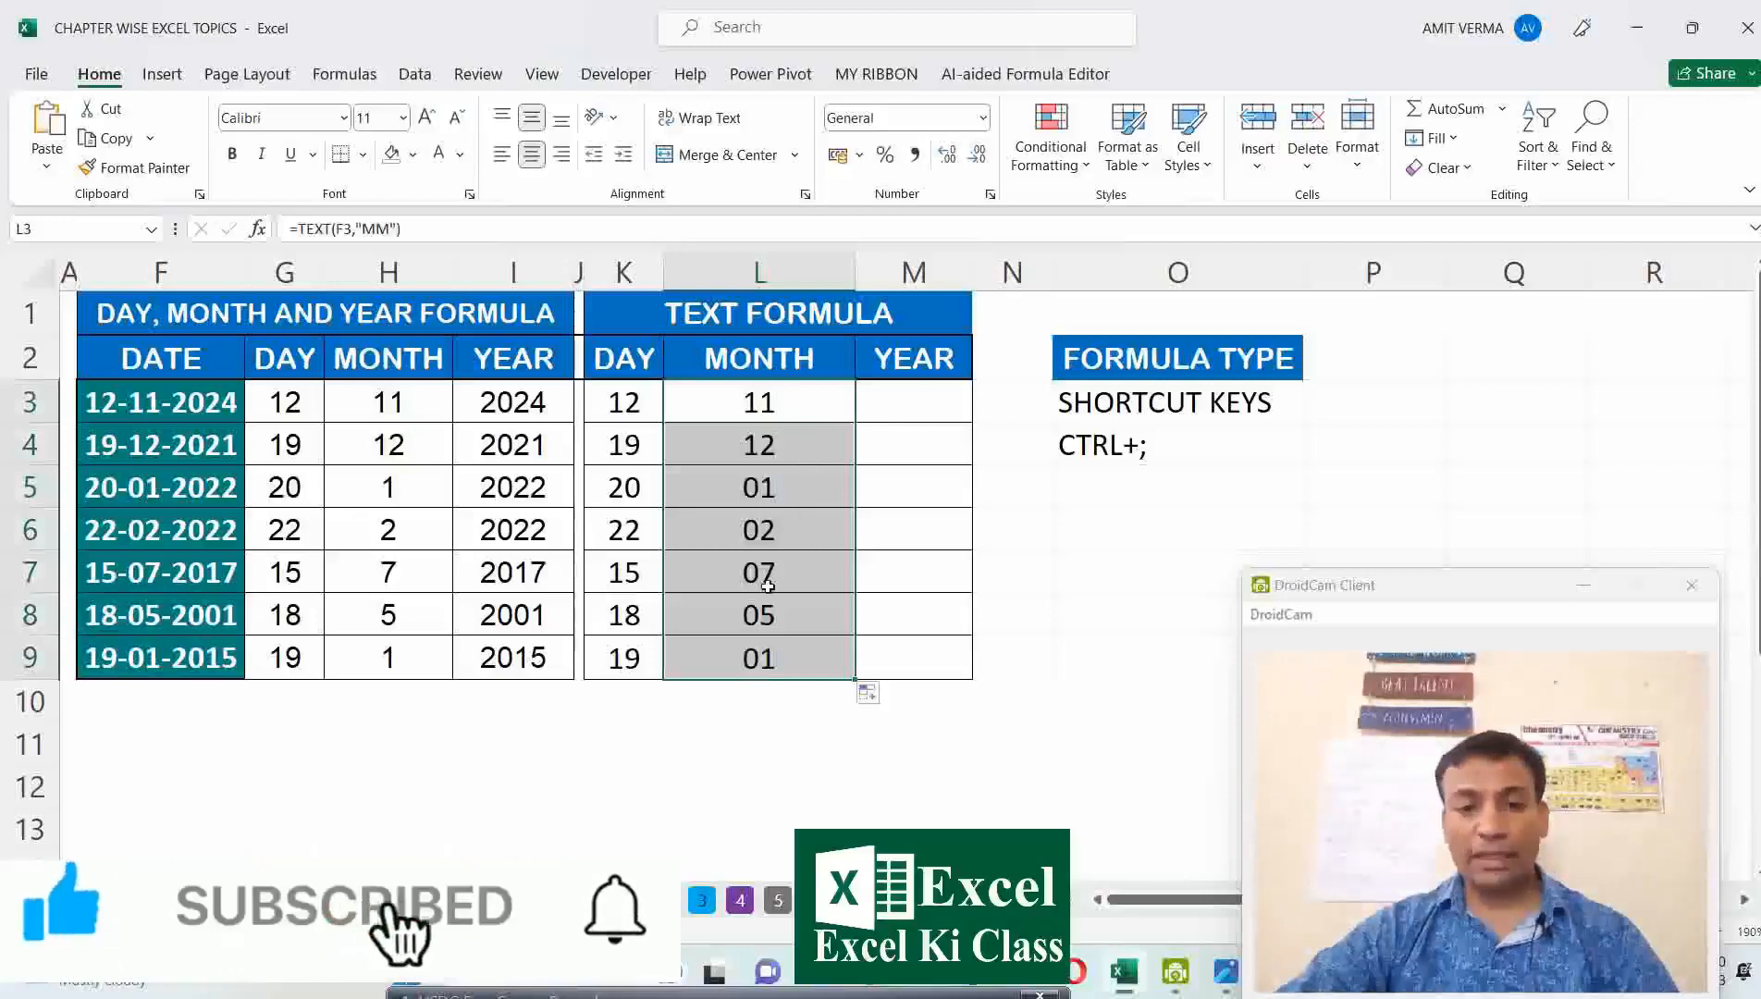
{"action": "left_click", "coordinate": [794, 523]}
{"action": "left_click", "coordinate": [793, 403]}
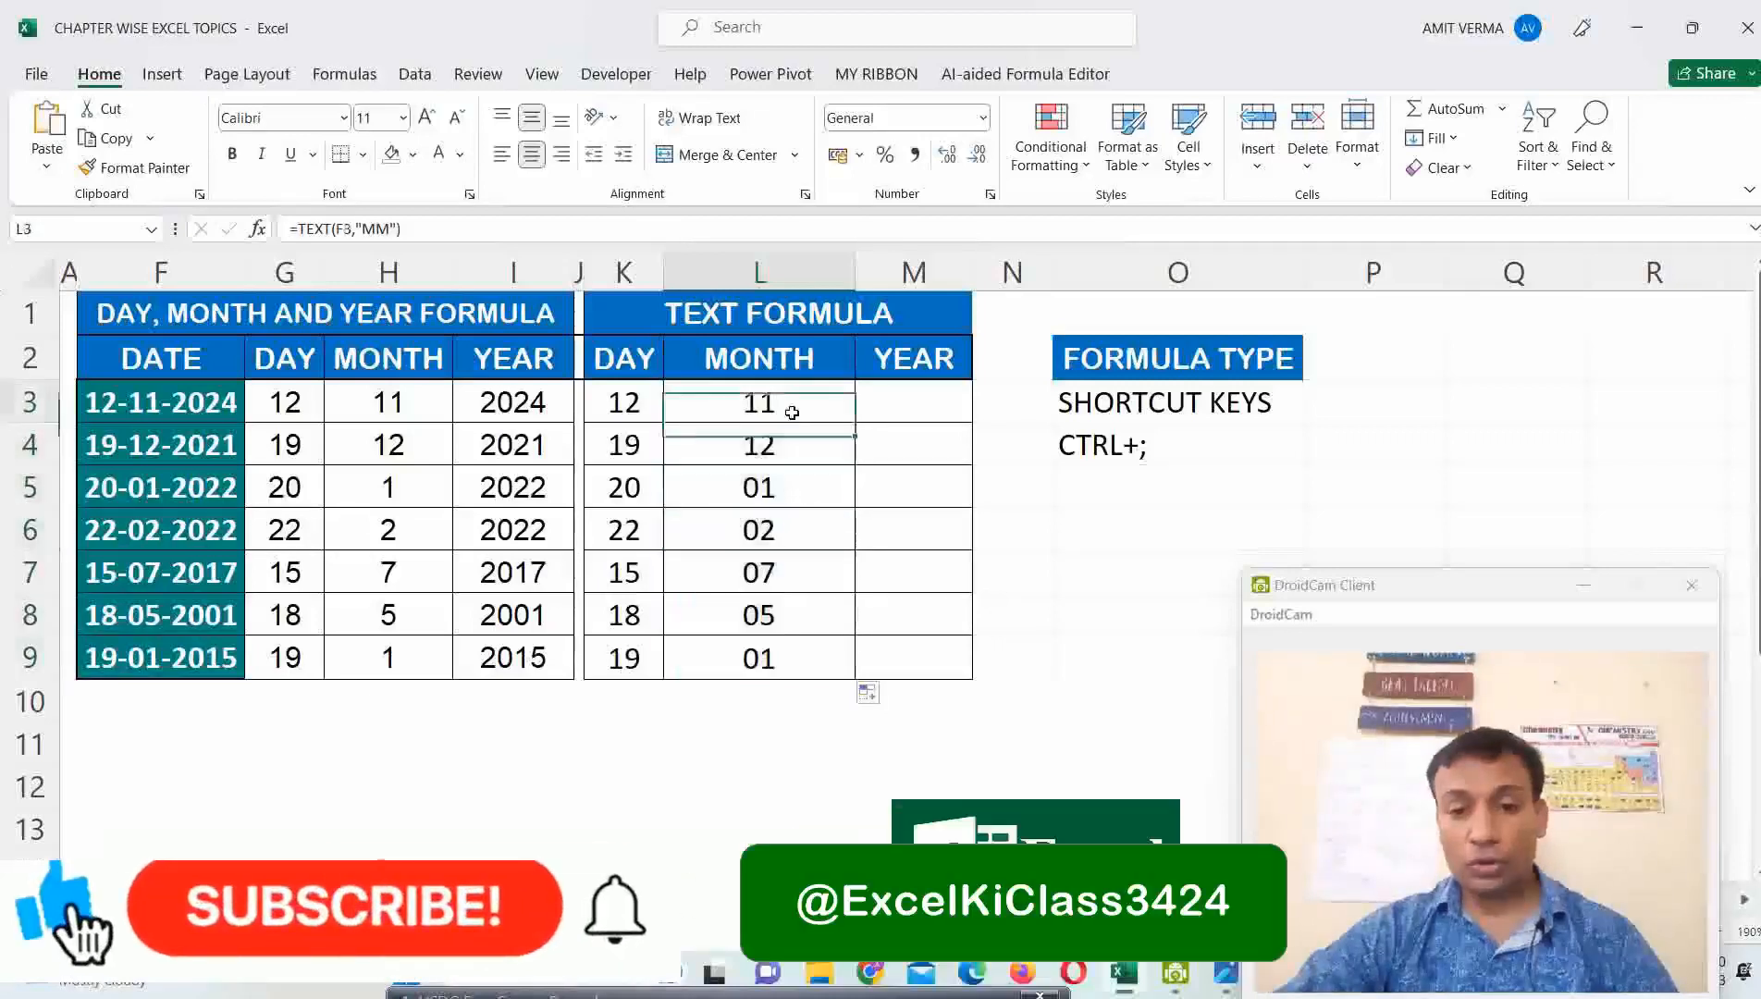
Change the month formula in L3 to =TEXT(F3,"M") and fill it down through L9.
{"action": "double_click", "coordinate": [794, 403]}
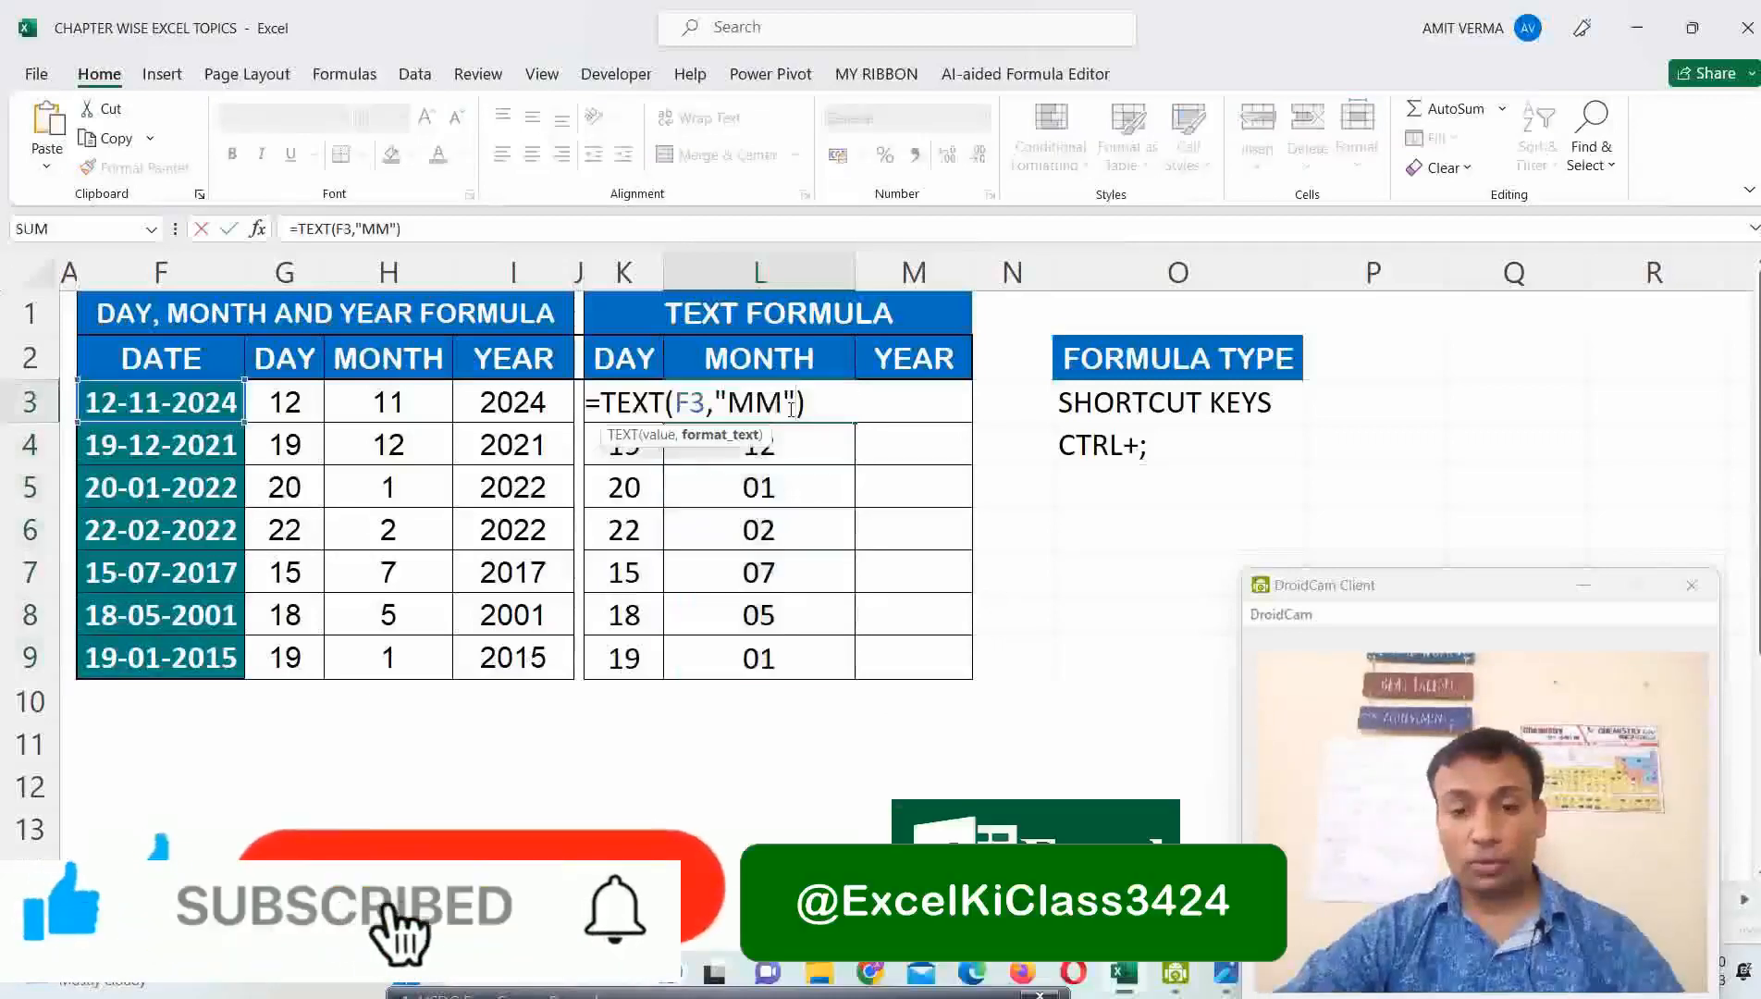
{"action": "key", "text": "BackSpace"}
{"action": "key", "text": "ctrl+Return"}
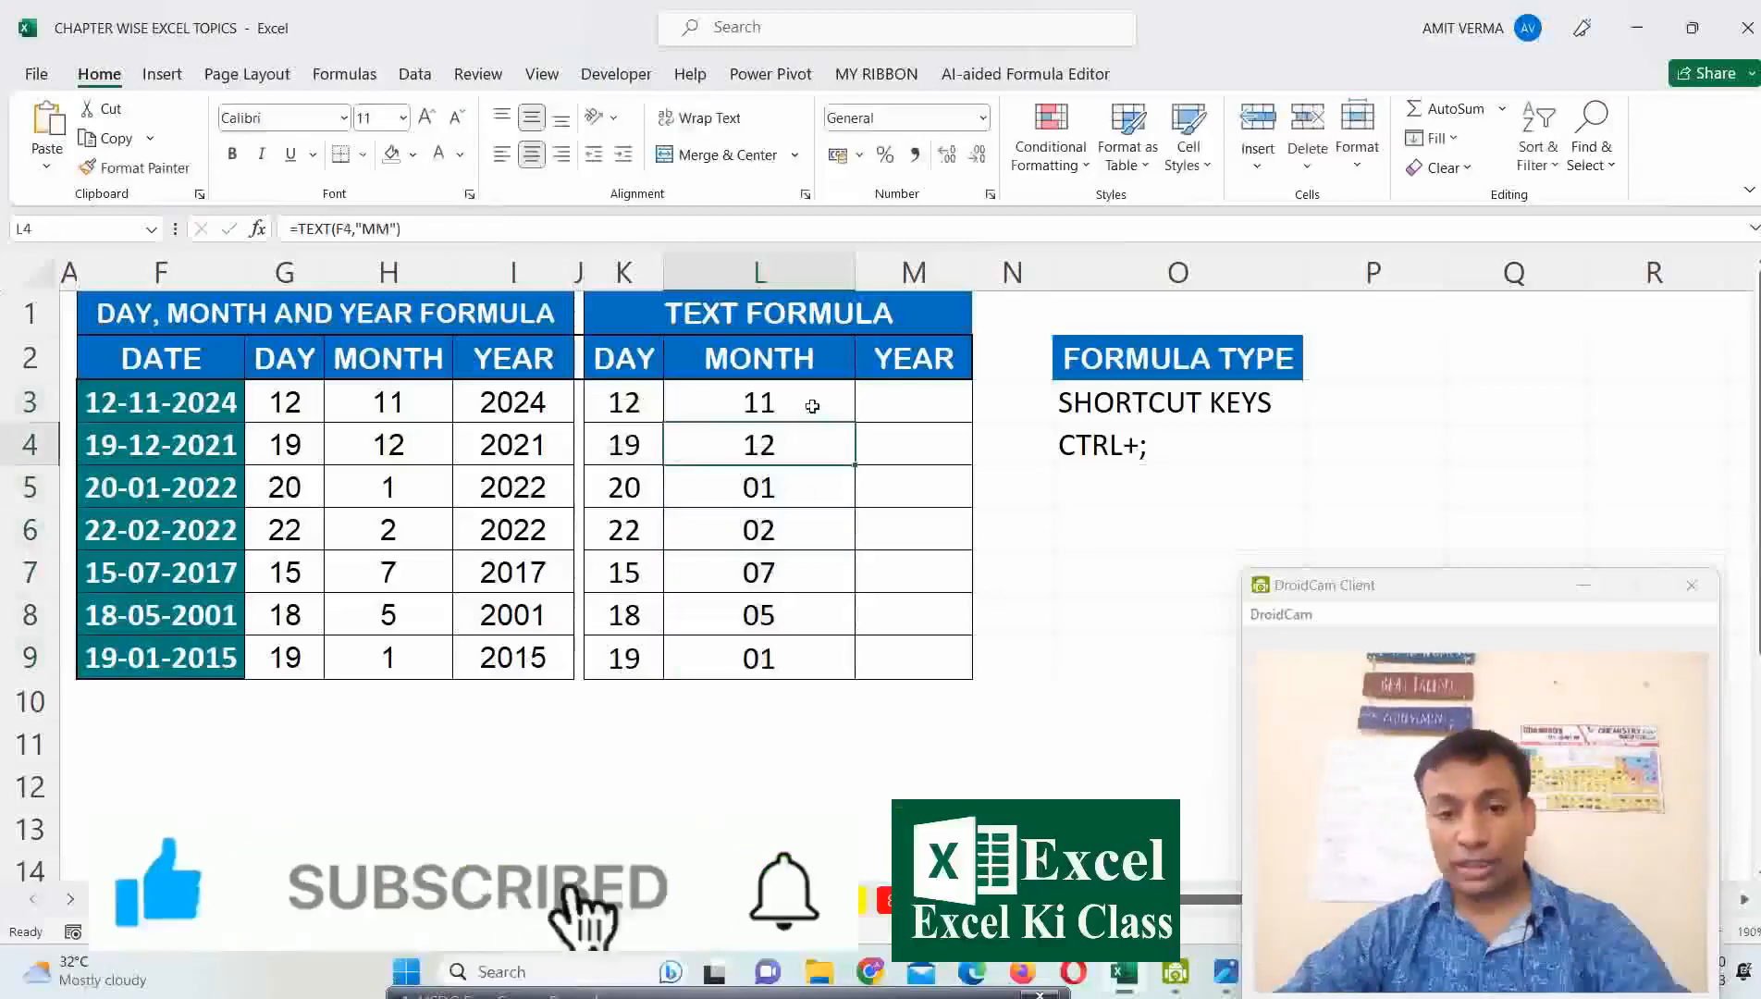
{"action": "left_click_drag", "start_coordinate": [814, 405], "coordinate": [824, 657]}
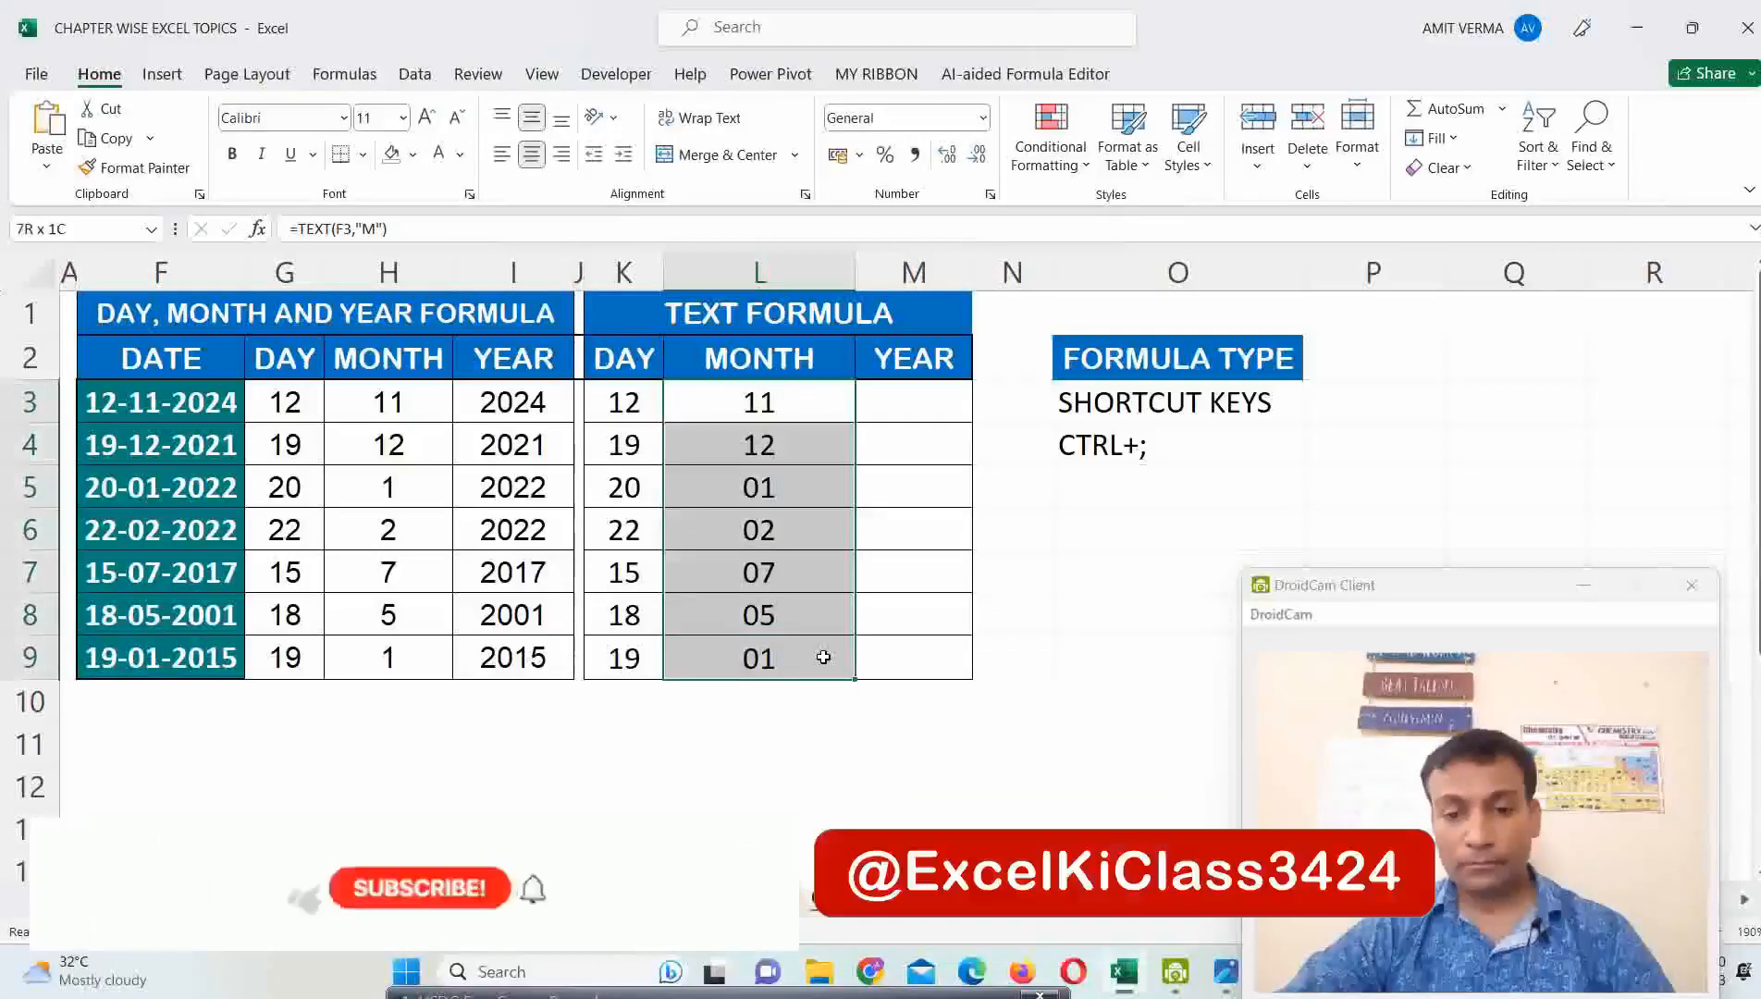
{"action": "key", "text": "ctrl+d"}
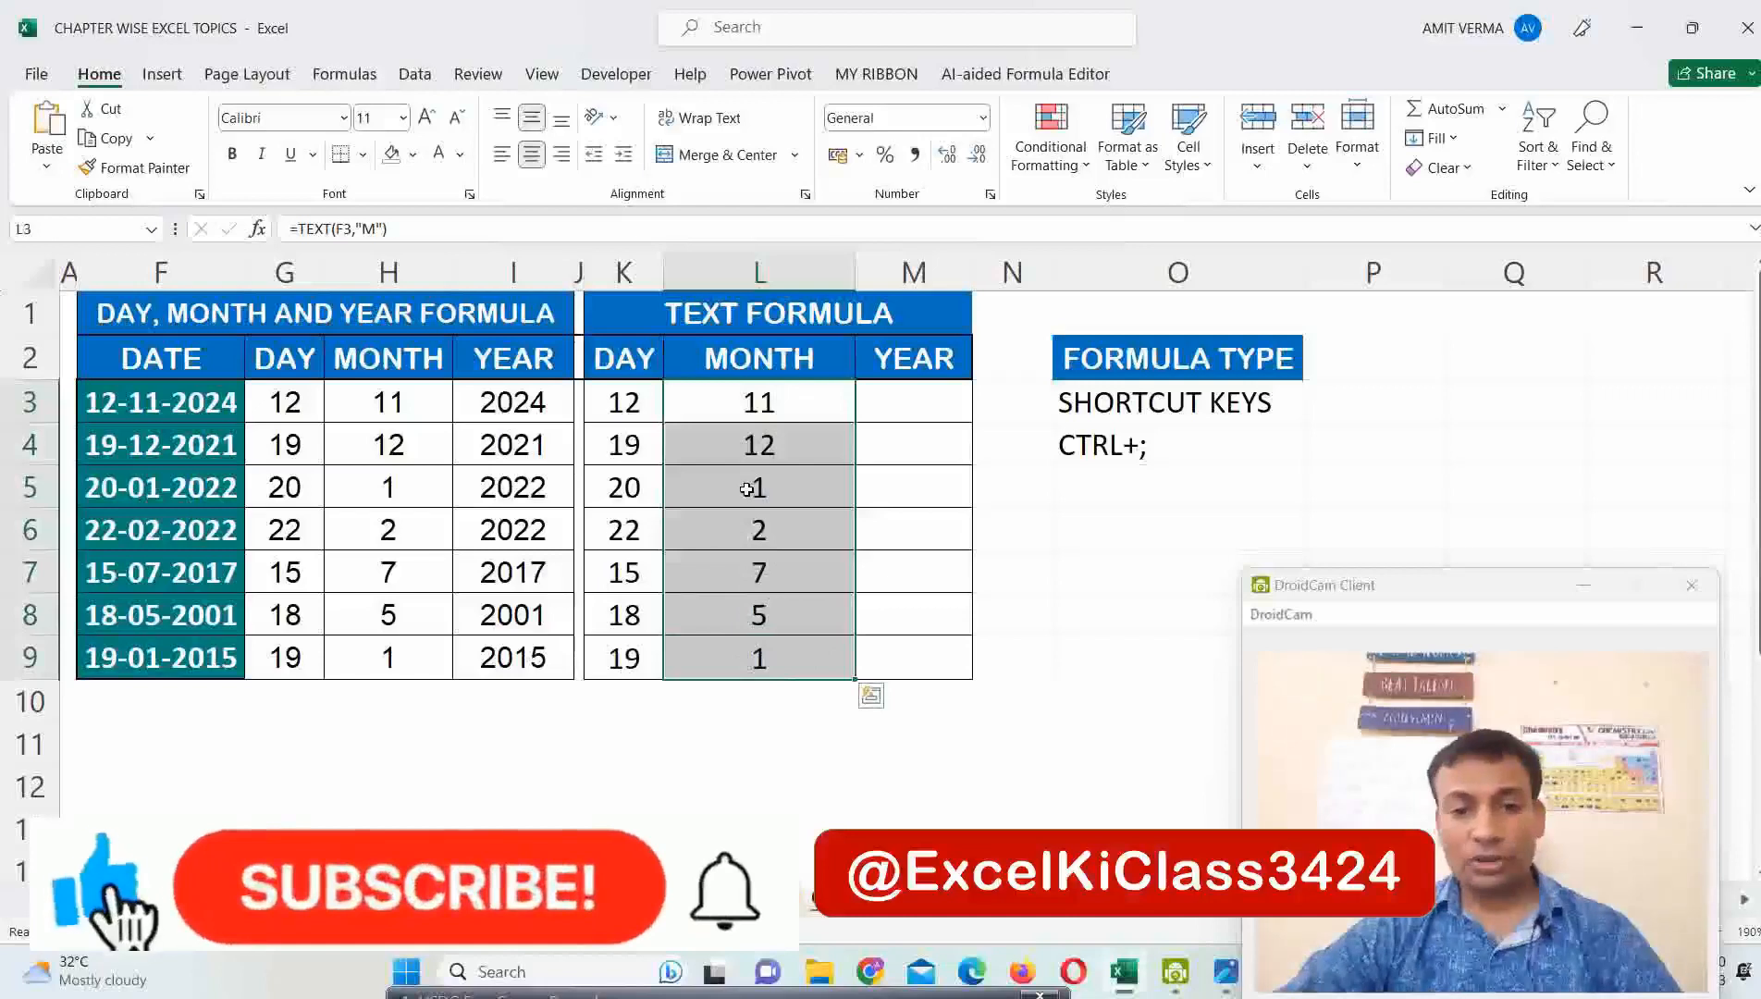
Change the month formula in L3 to =TEXT(F3,"MMM") and fill it down through L9.
{"action": "double_click", "coordinate": [772, 404]}
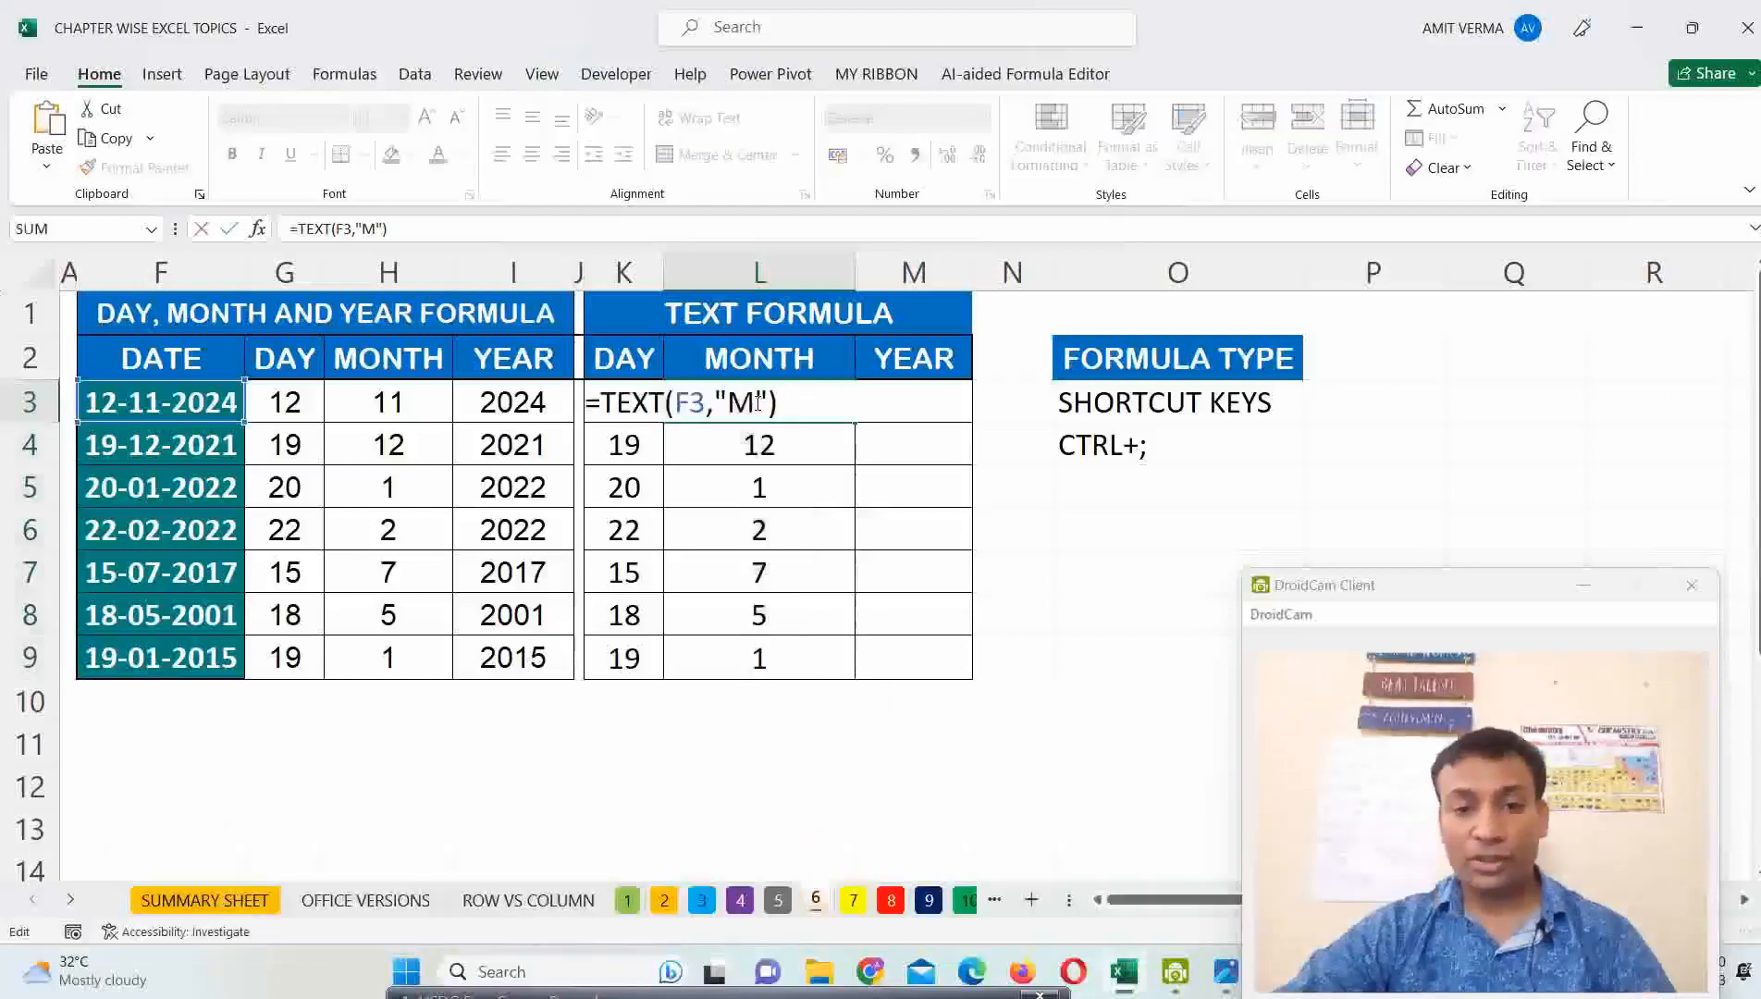
{"action": "left_click", "coordinate": [757, 403]}
{"action": "type", "text": "MM"}
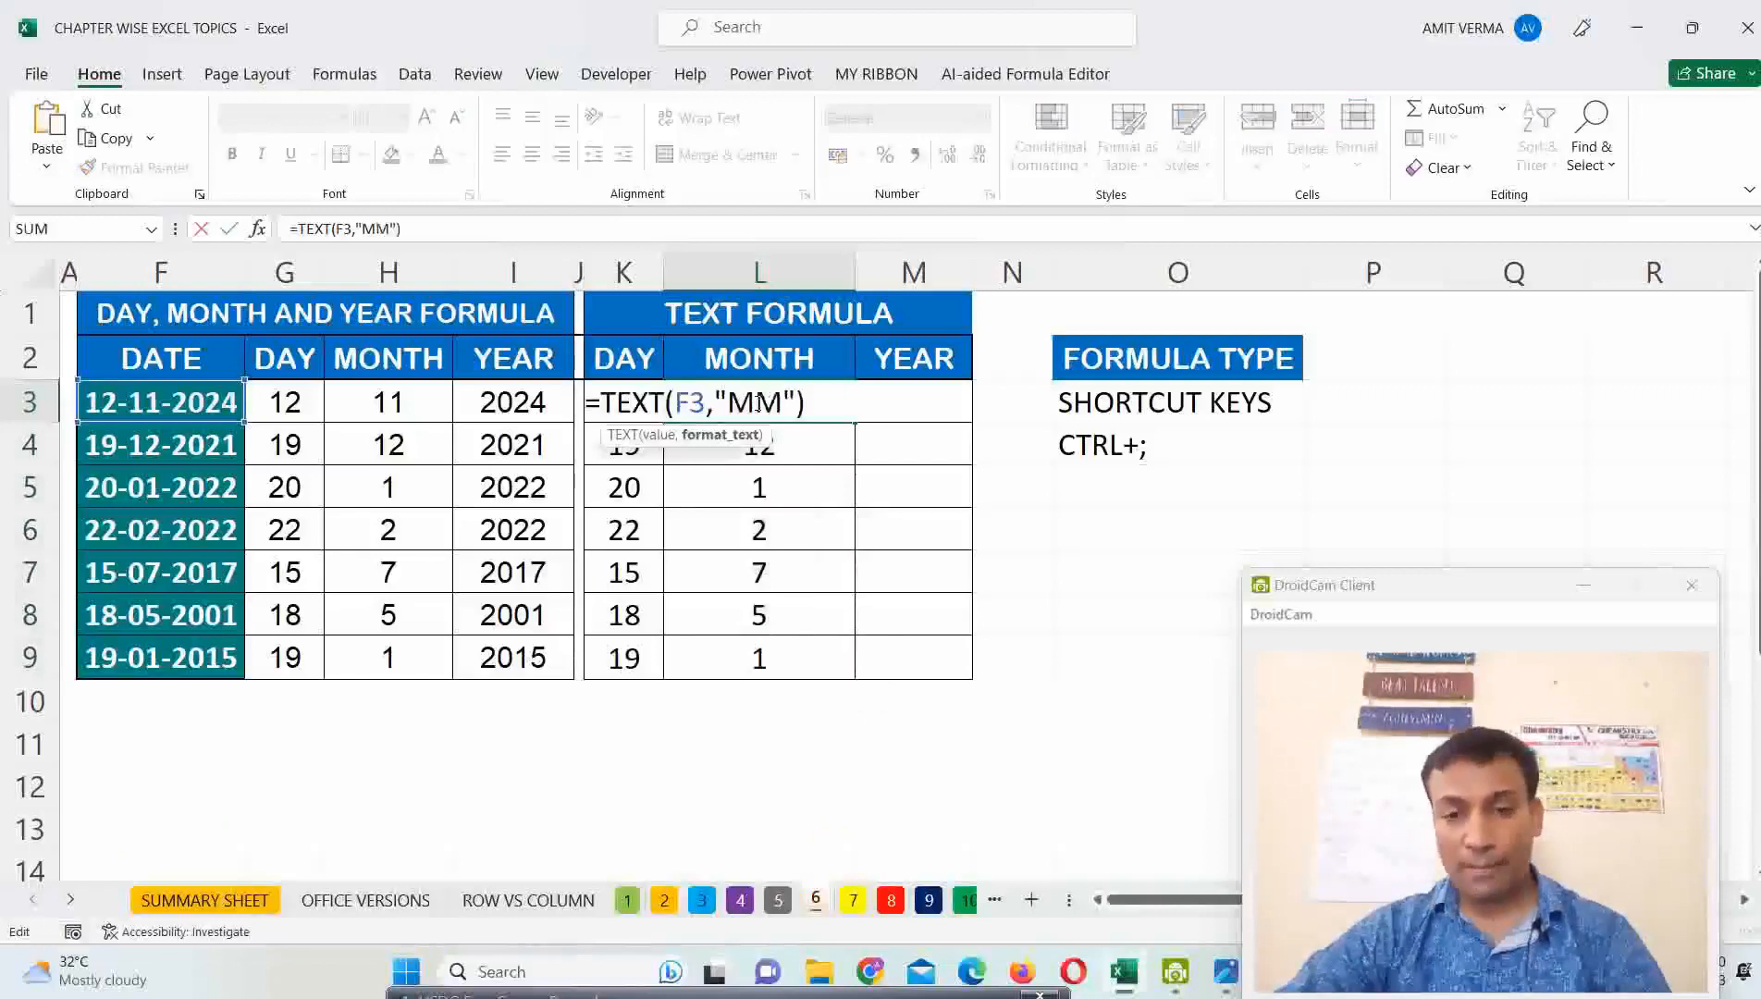
{"action": "key", "text": "Return"}
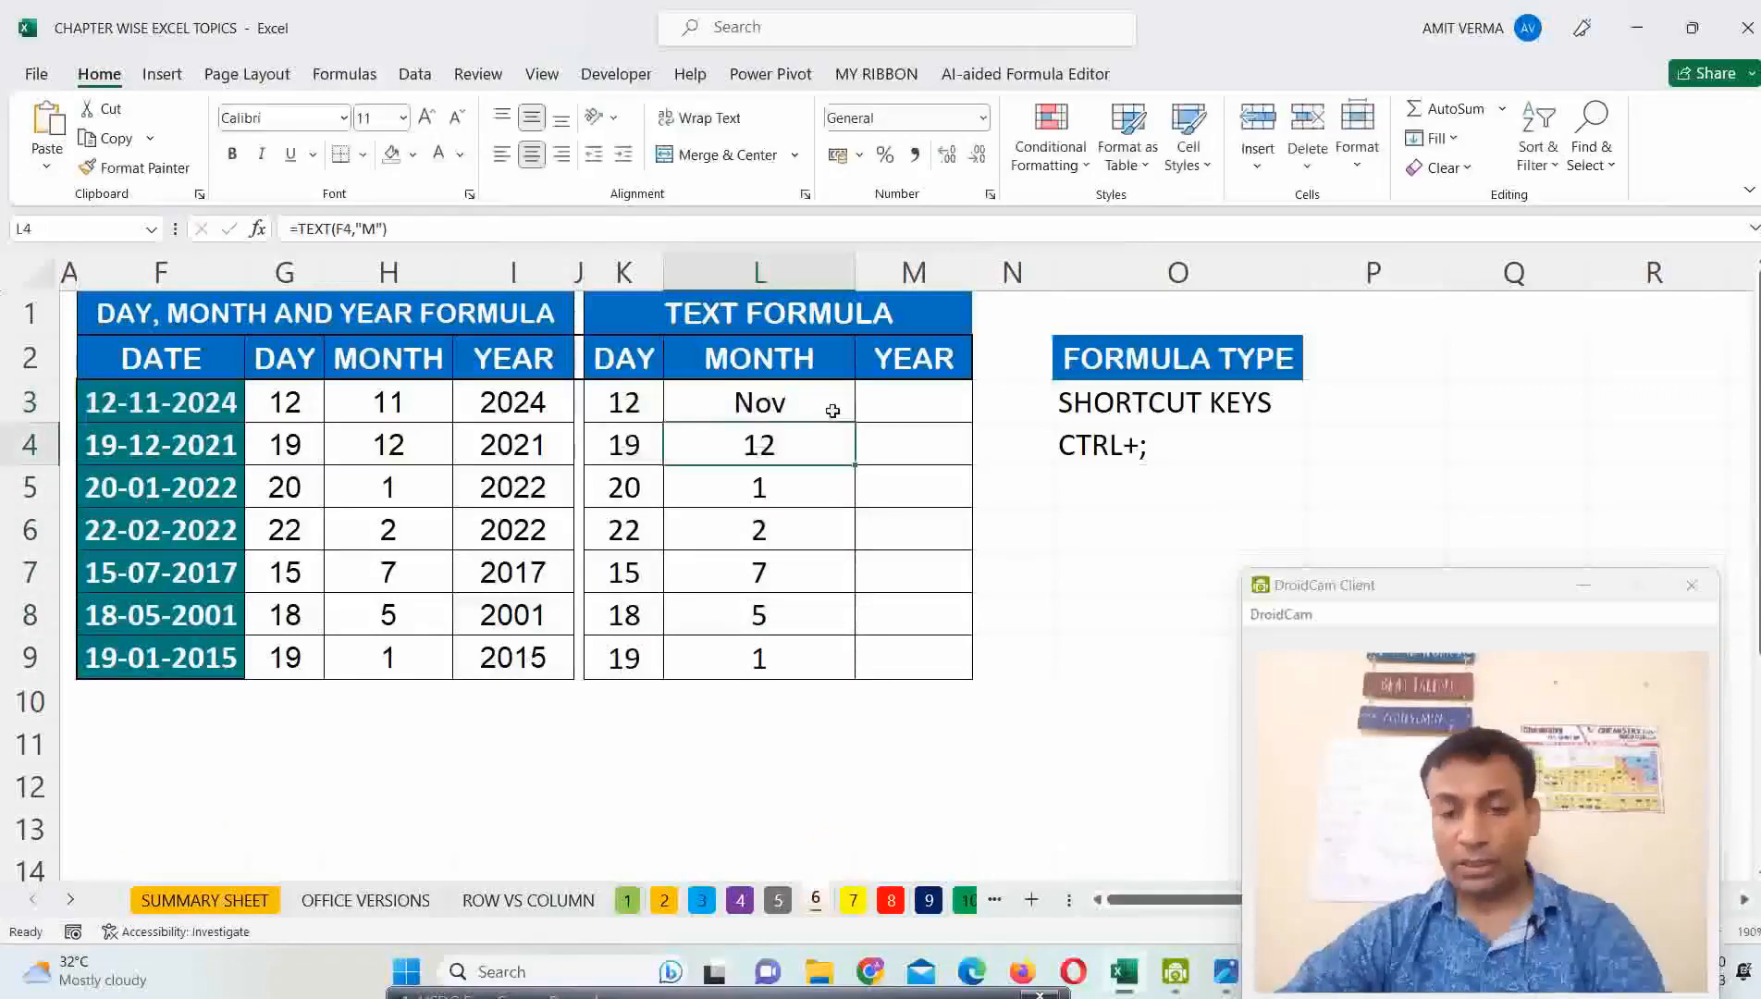
{"action": "left_click_drag", "start_coordinate": [826, 407], "coordinate": [829, 641]}
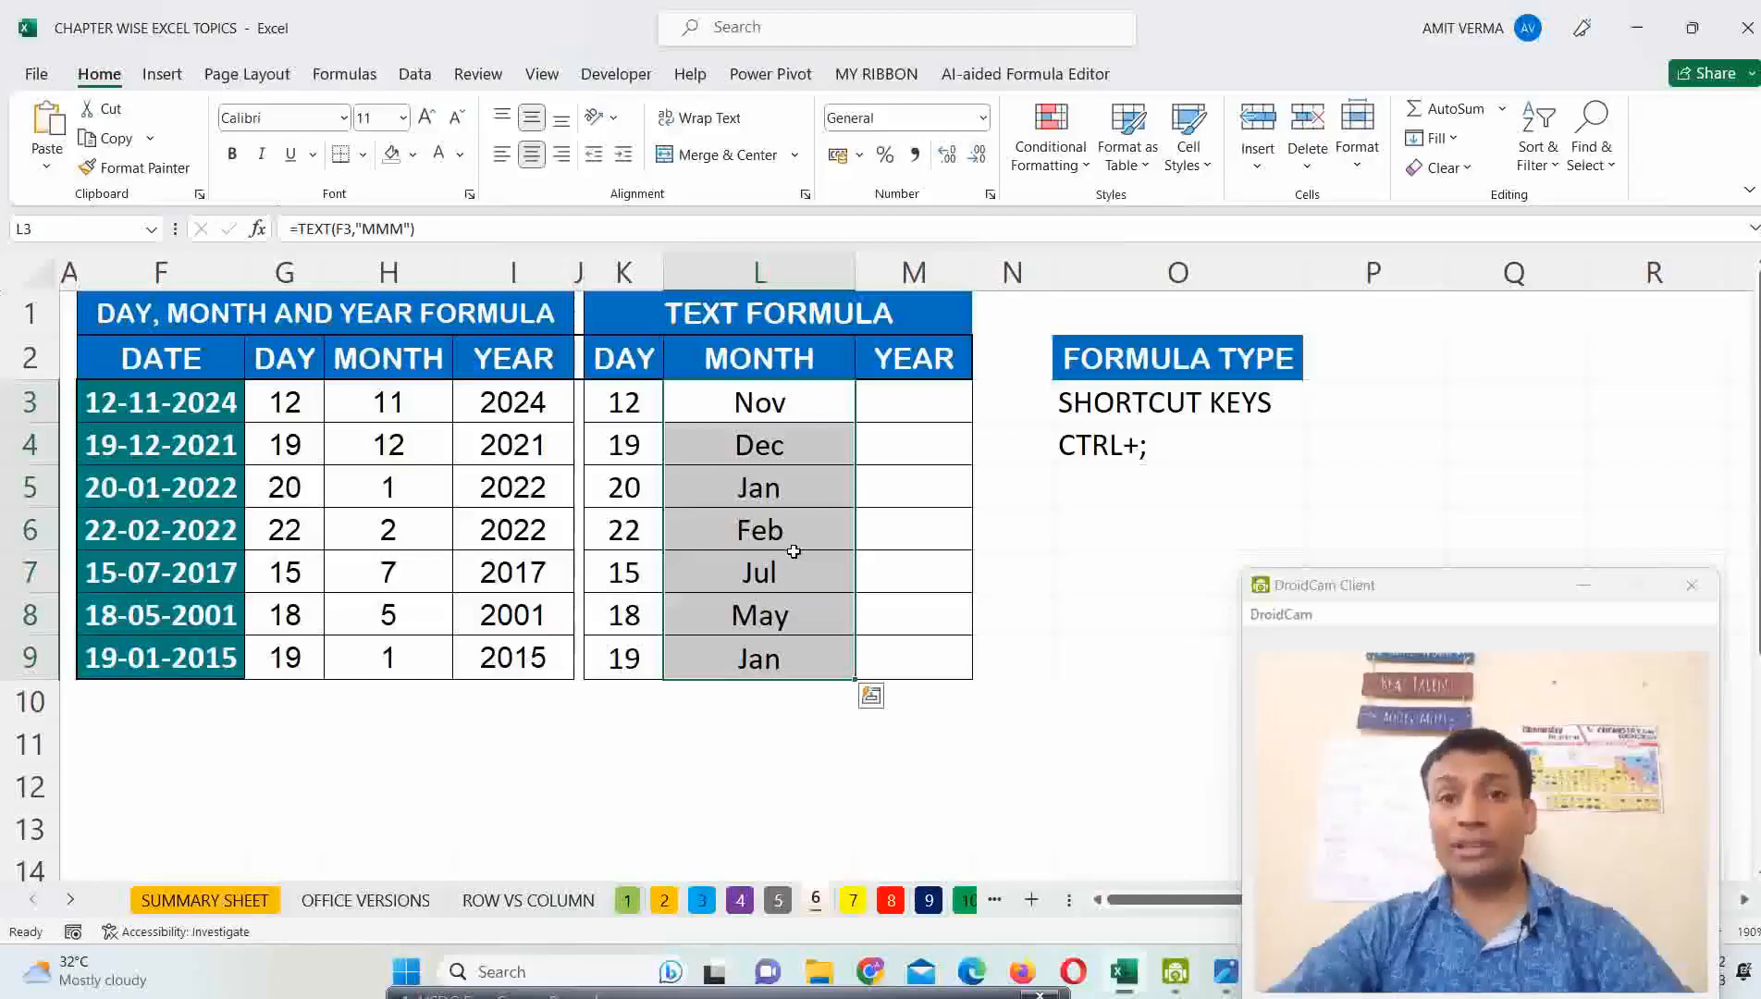
Narrow column L to fit its MONTH heading and widen column M to a width of 11.00.
{"action": "left_click", "coordinate": [788, 417]}
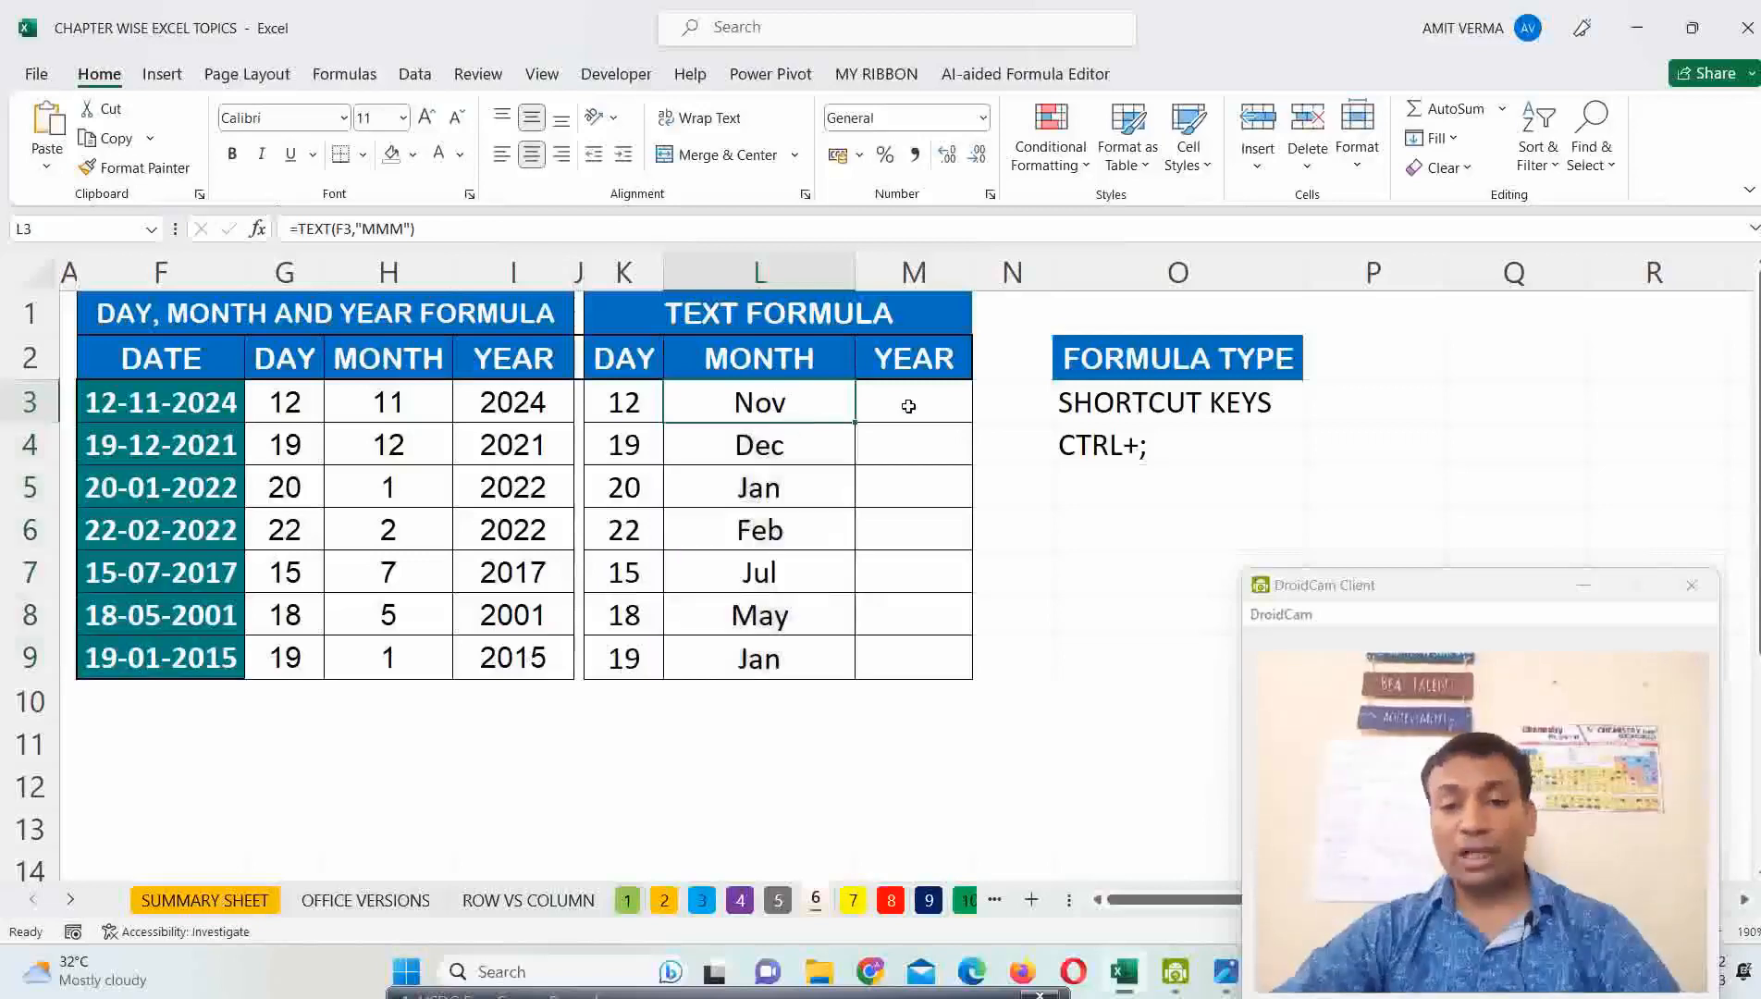
{"action": "double_click", "coordinate": [855, 270]}
{"action": "left_click_drag", "start_coordinate": [908, 265], "coordinate": [979, 268]}
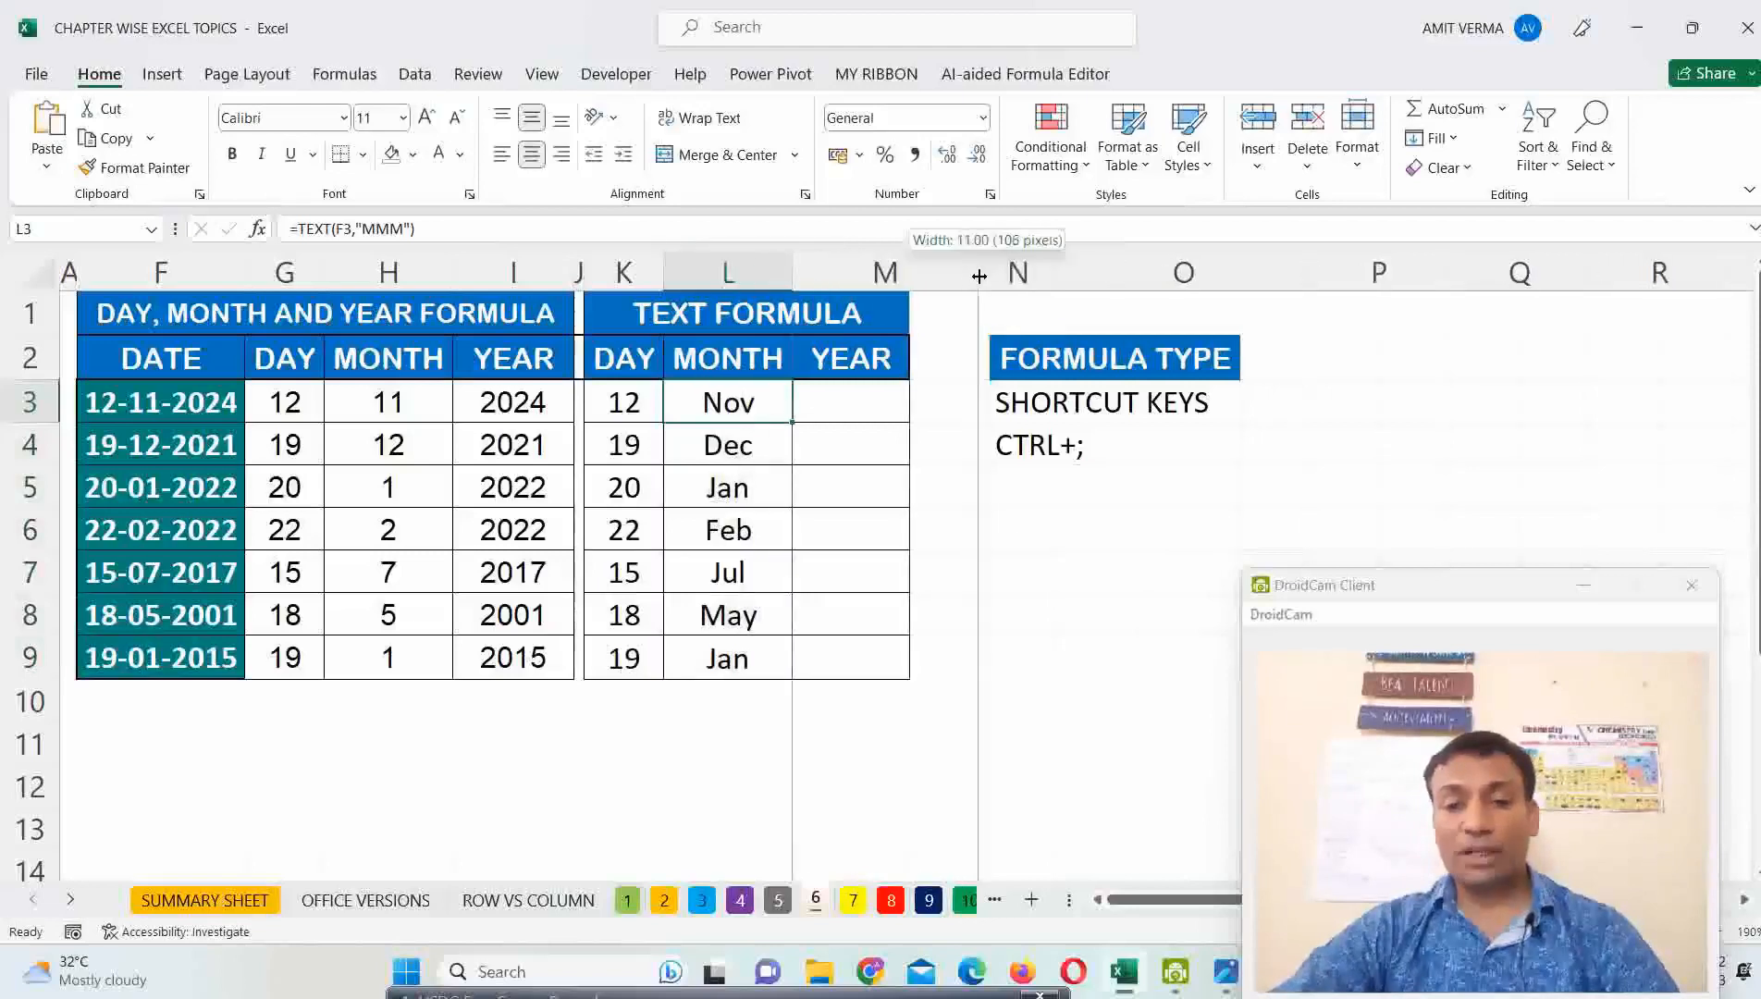
Enter =TEXT(F3,"YY") in M3 to extract the year from the first date.
{"action": "left_click", "coordinate": [847, 403]}
{"action": "type", "text": "=TEXT"}
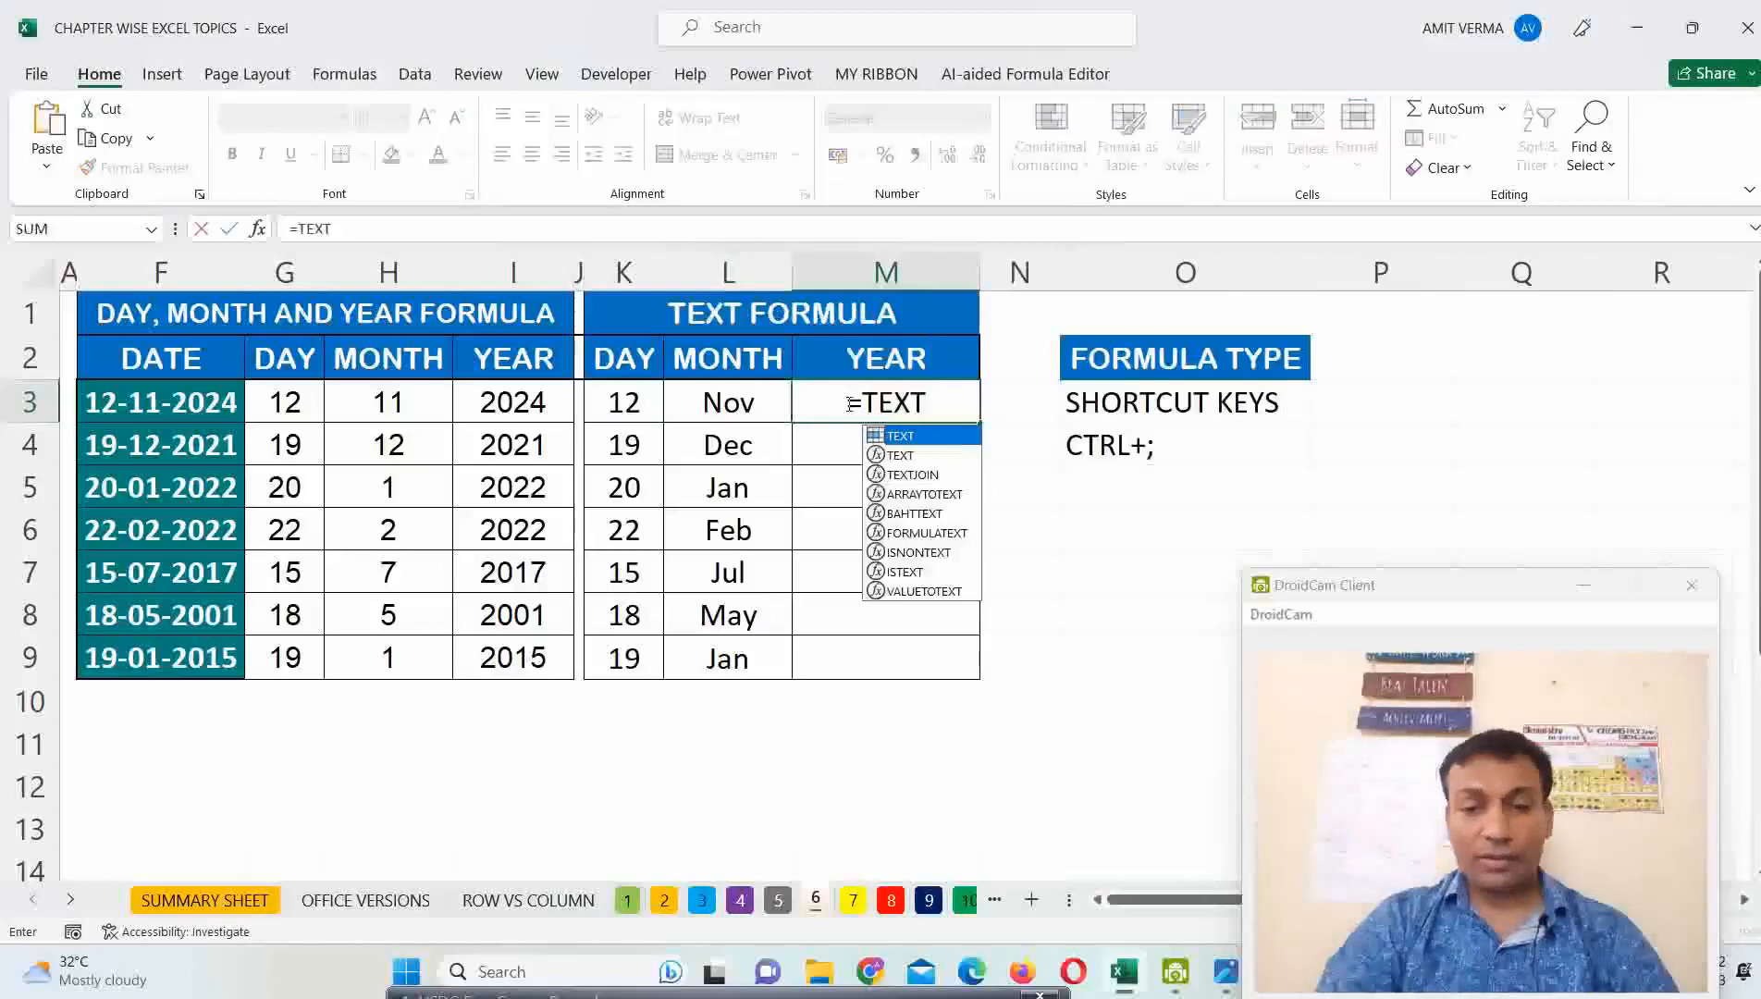
{"action": "key", "text": "Tab"}
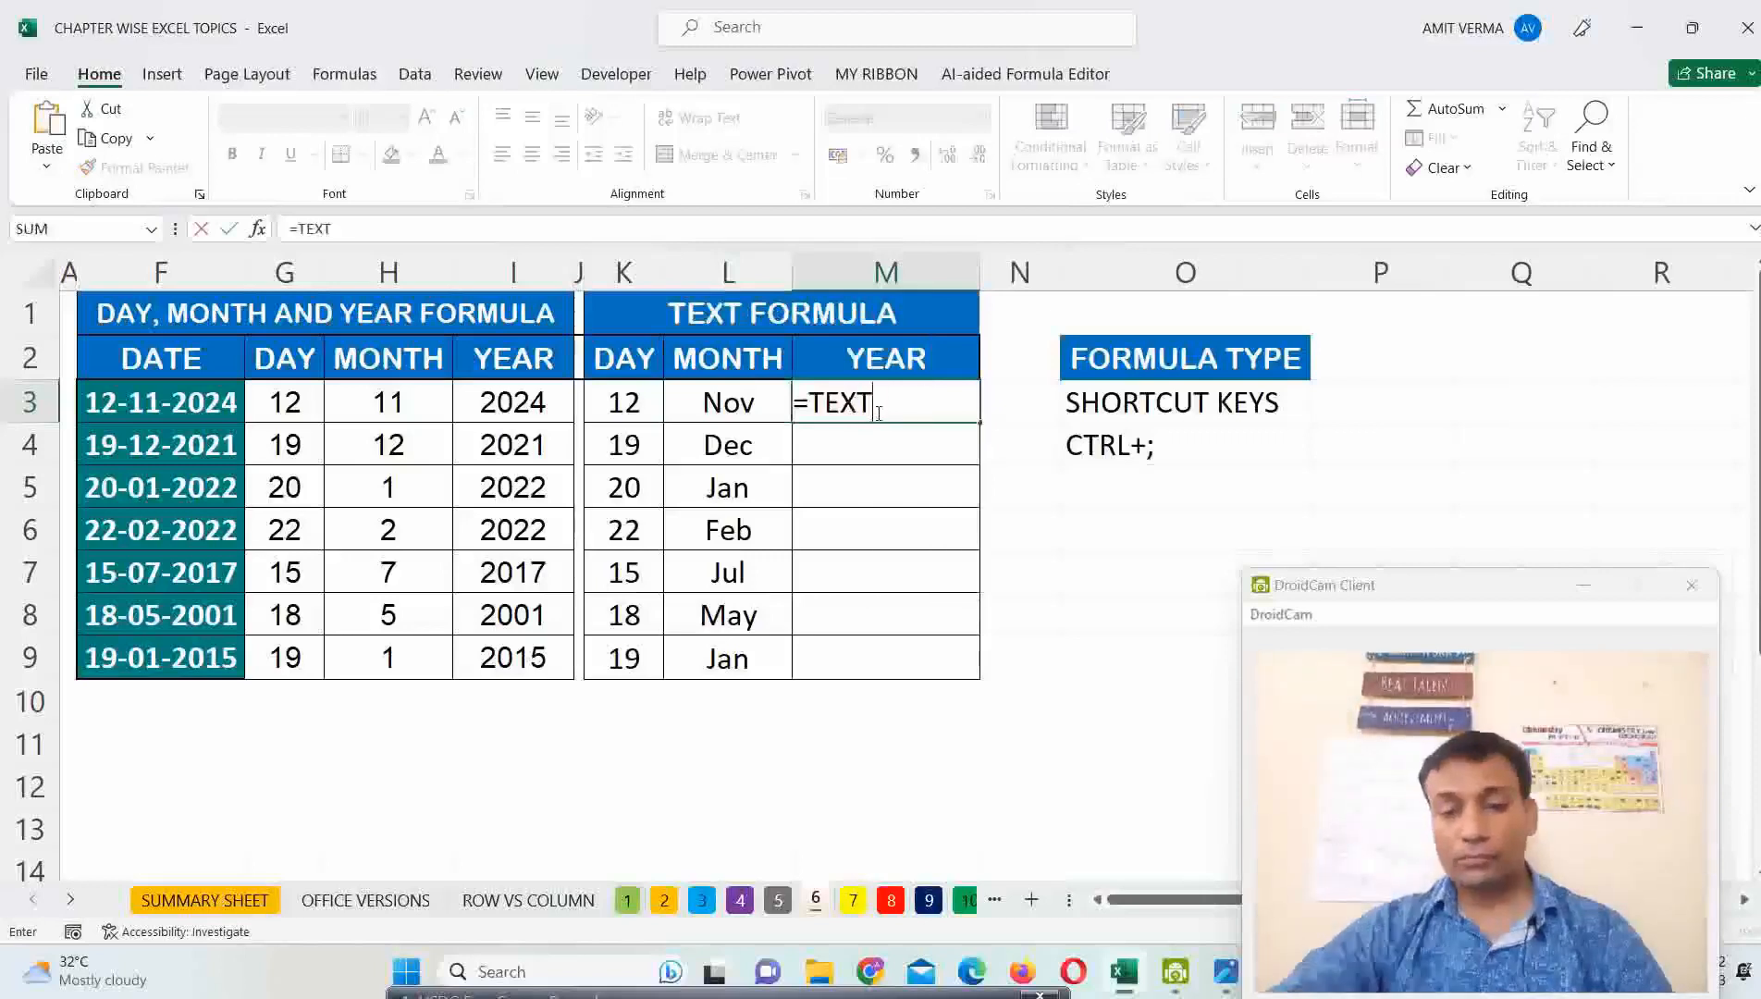
{"action": "key", "text": "BackSpace"}
{"action": "type", "text": "T"}
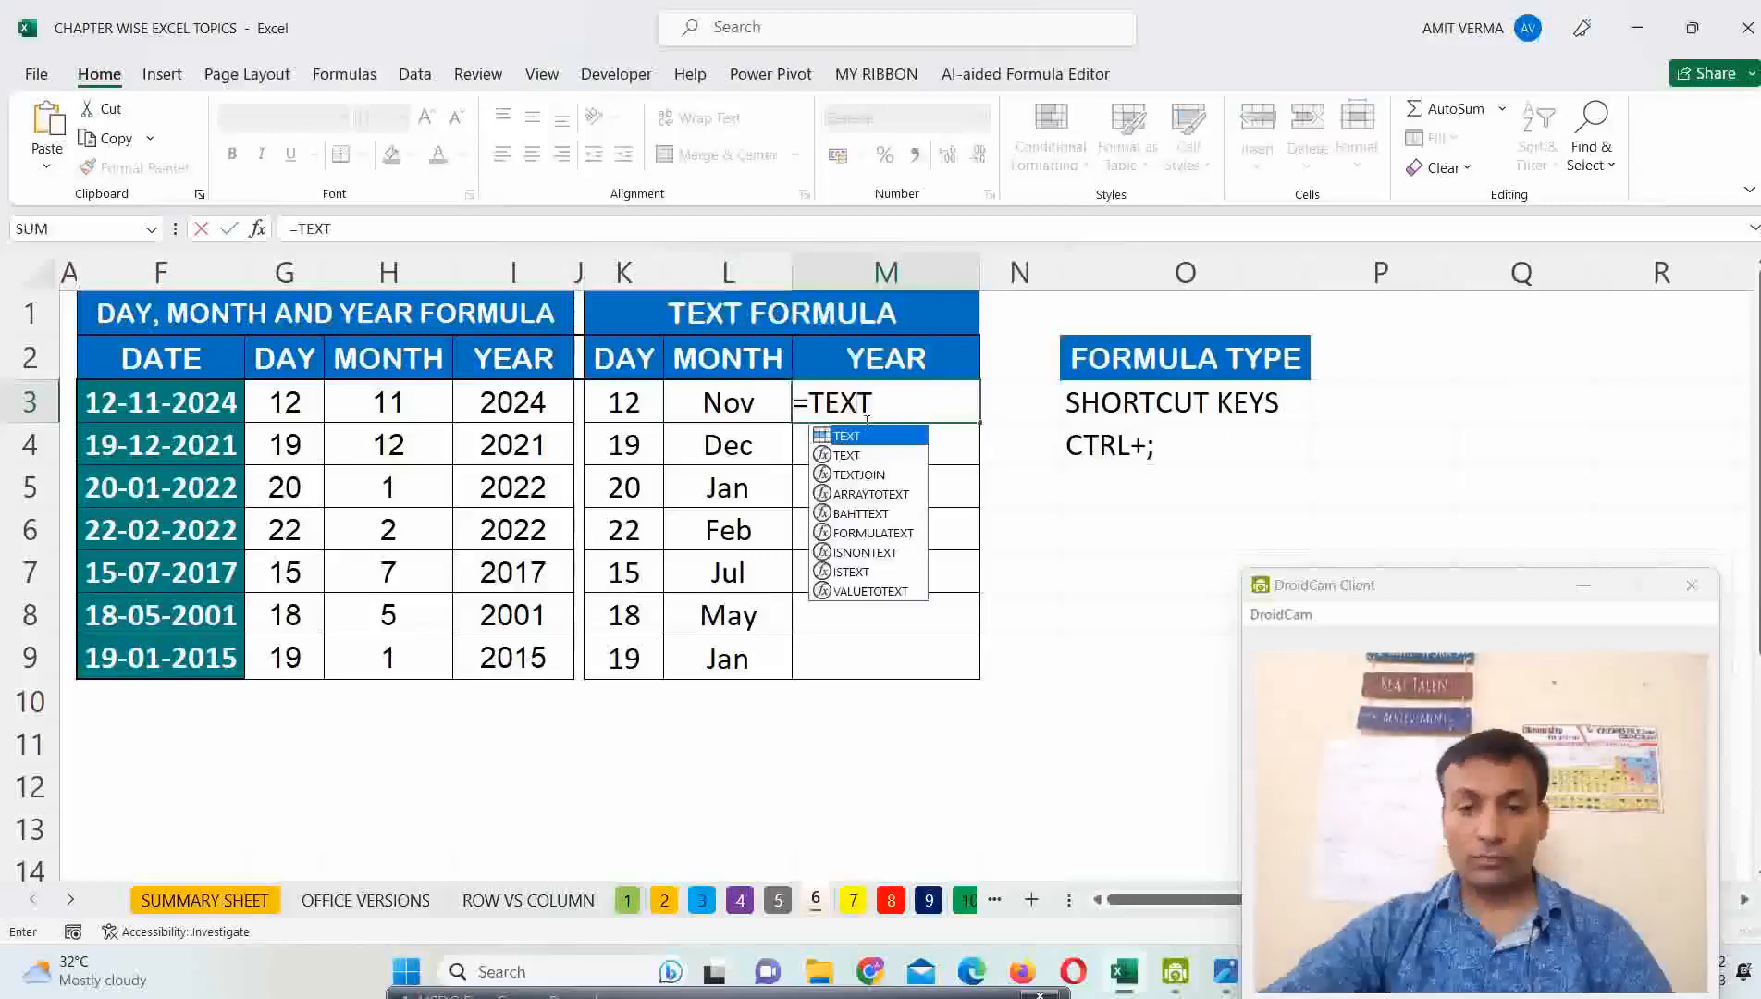
{"action": "double_click", "coordinate": [853, 453]}
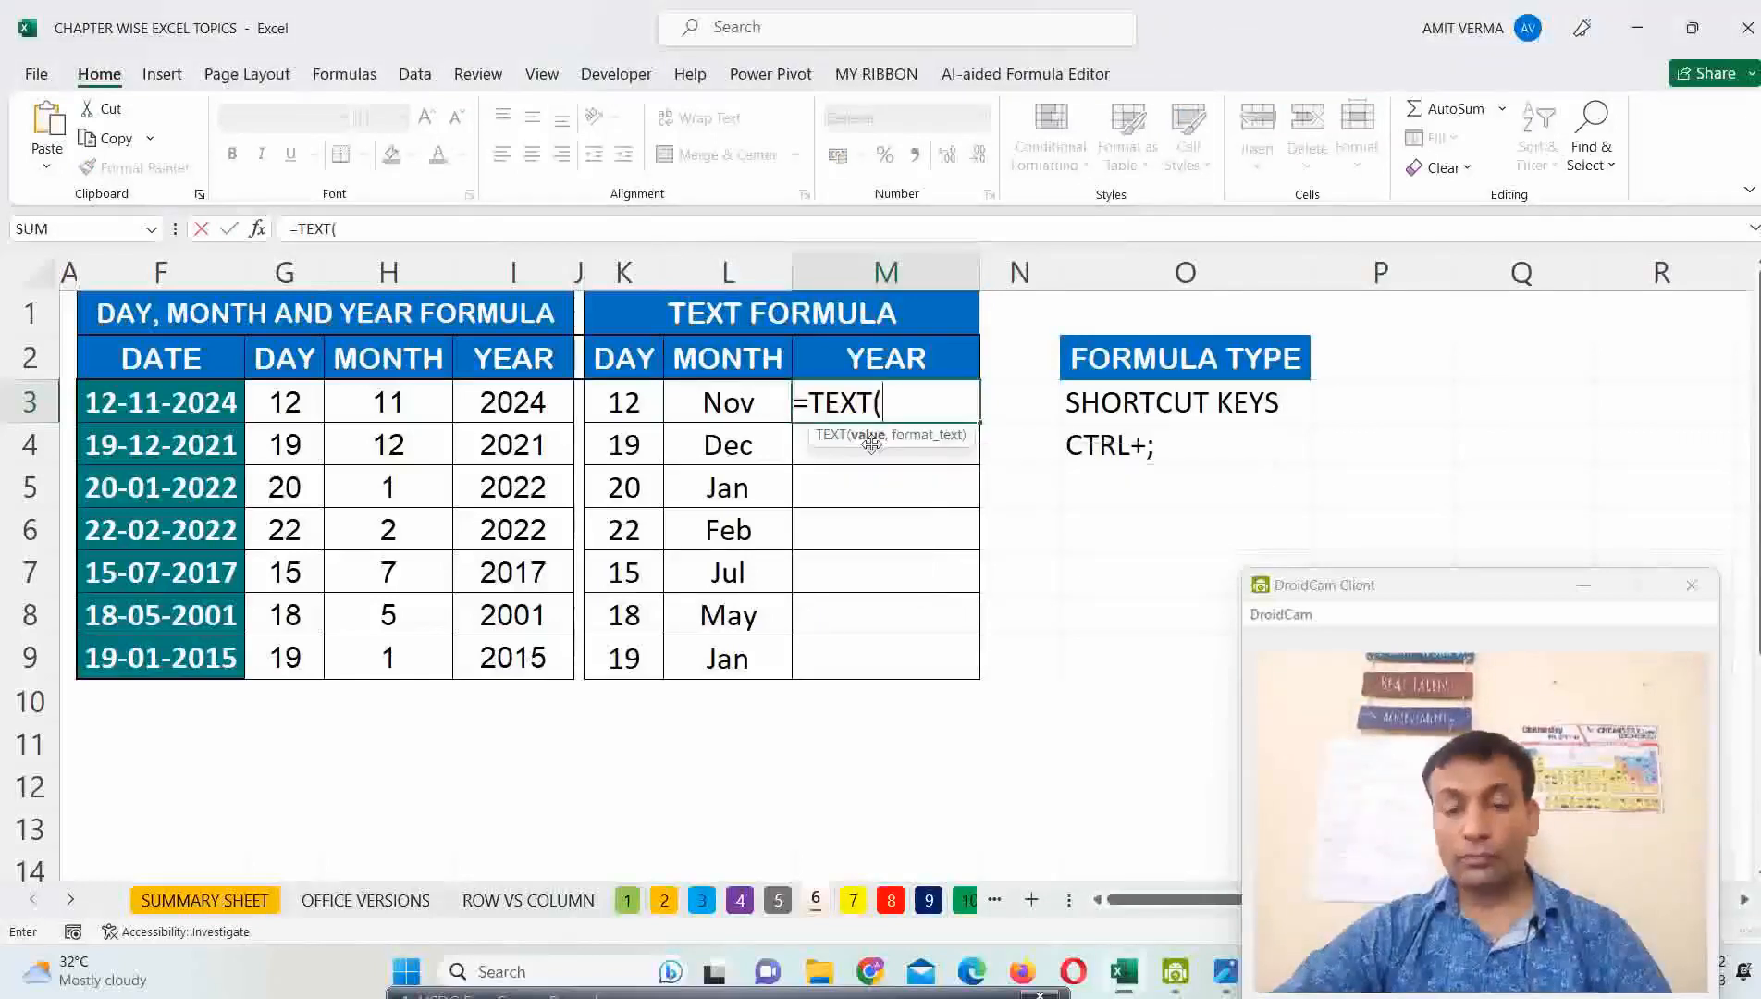
{"action": "left_click", "coordinate": [164, 405]}
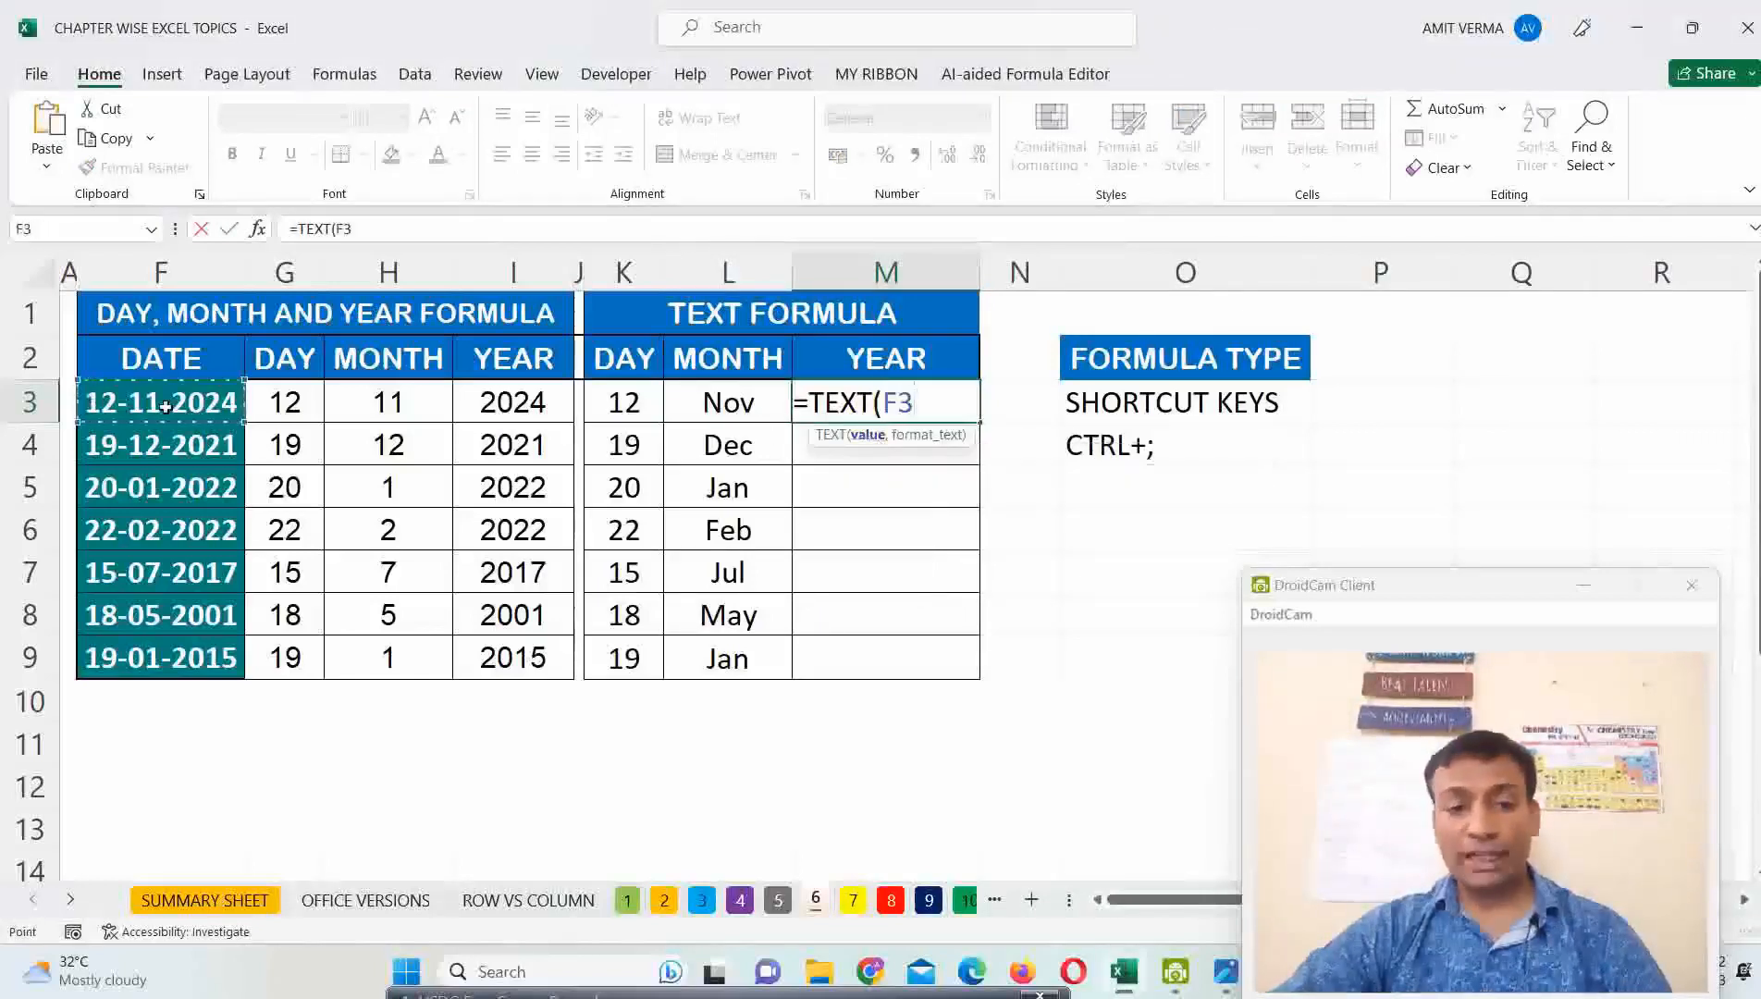
{"action": "type", "text": ",\""}
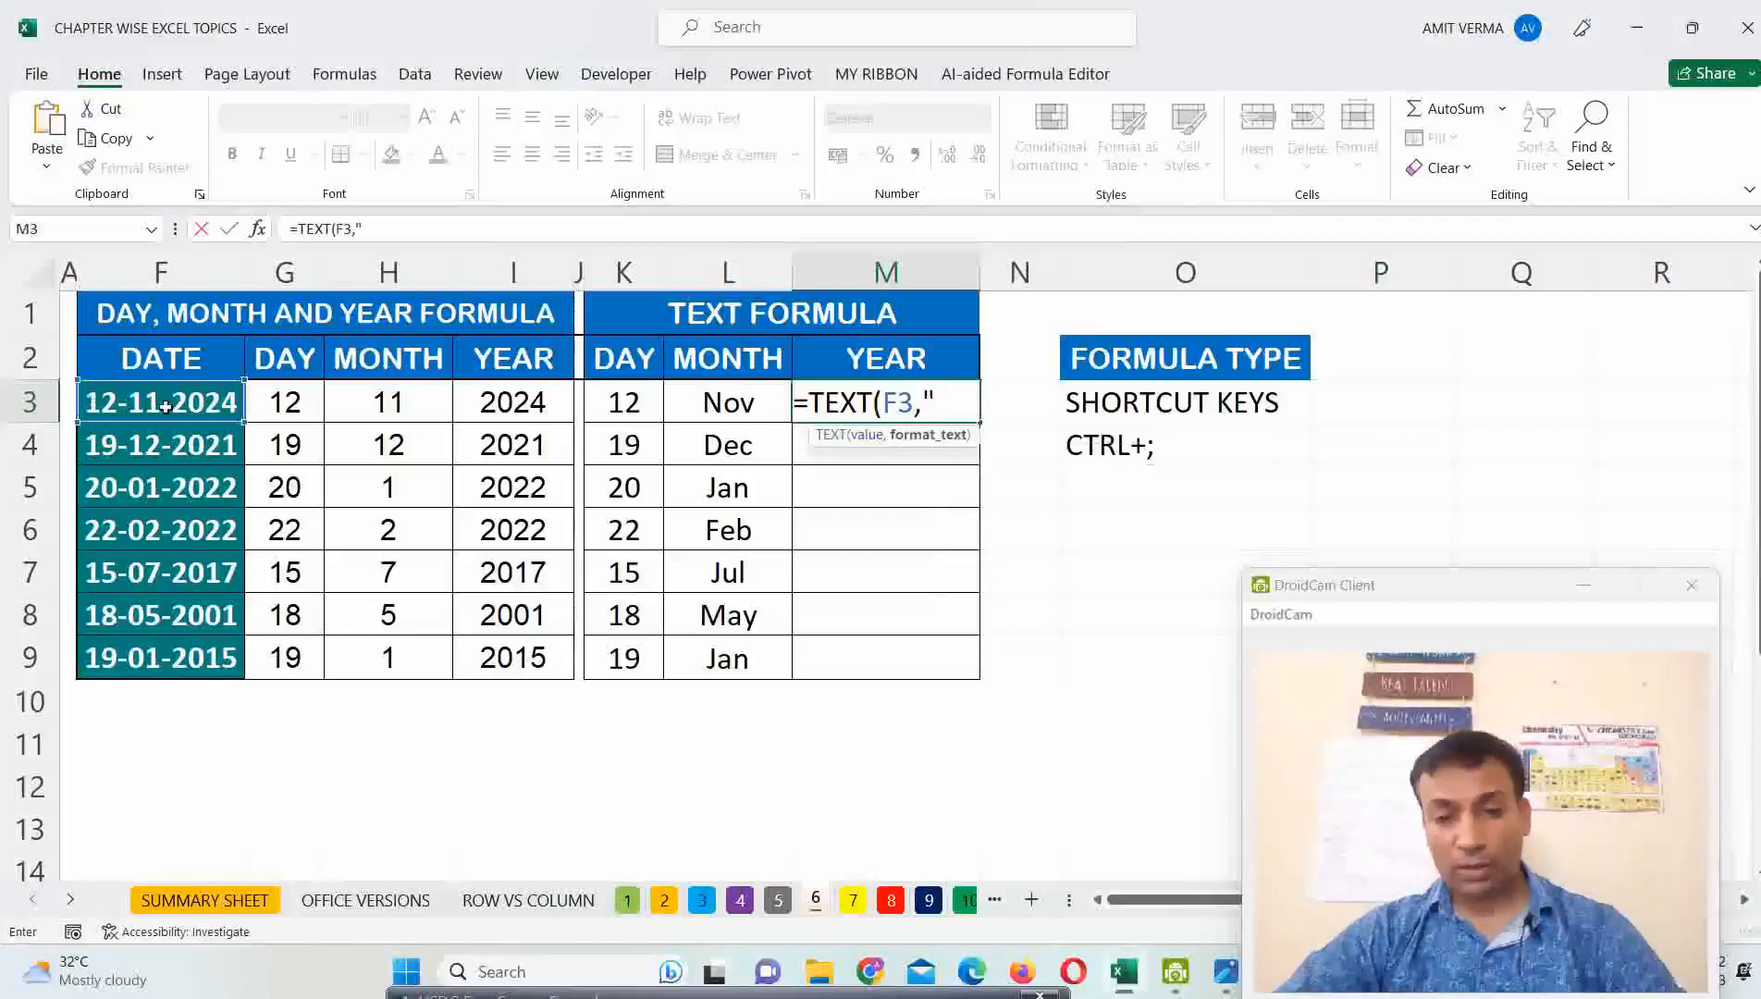
{"action": "type", "text": "YY"}
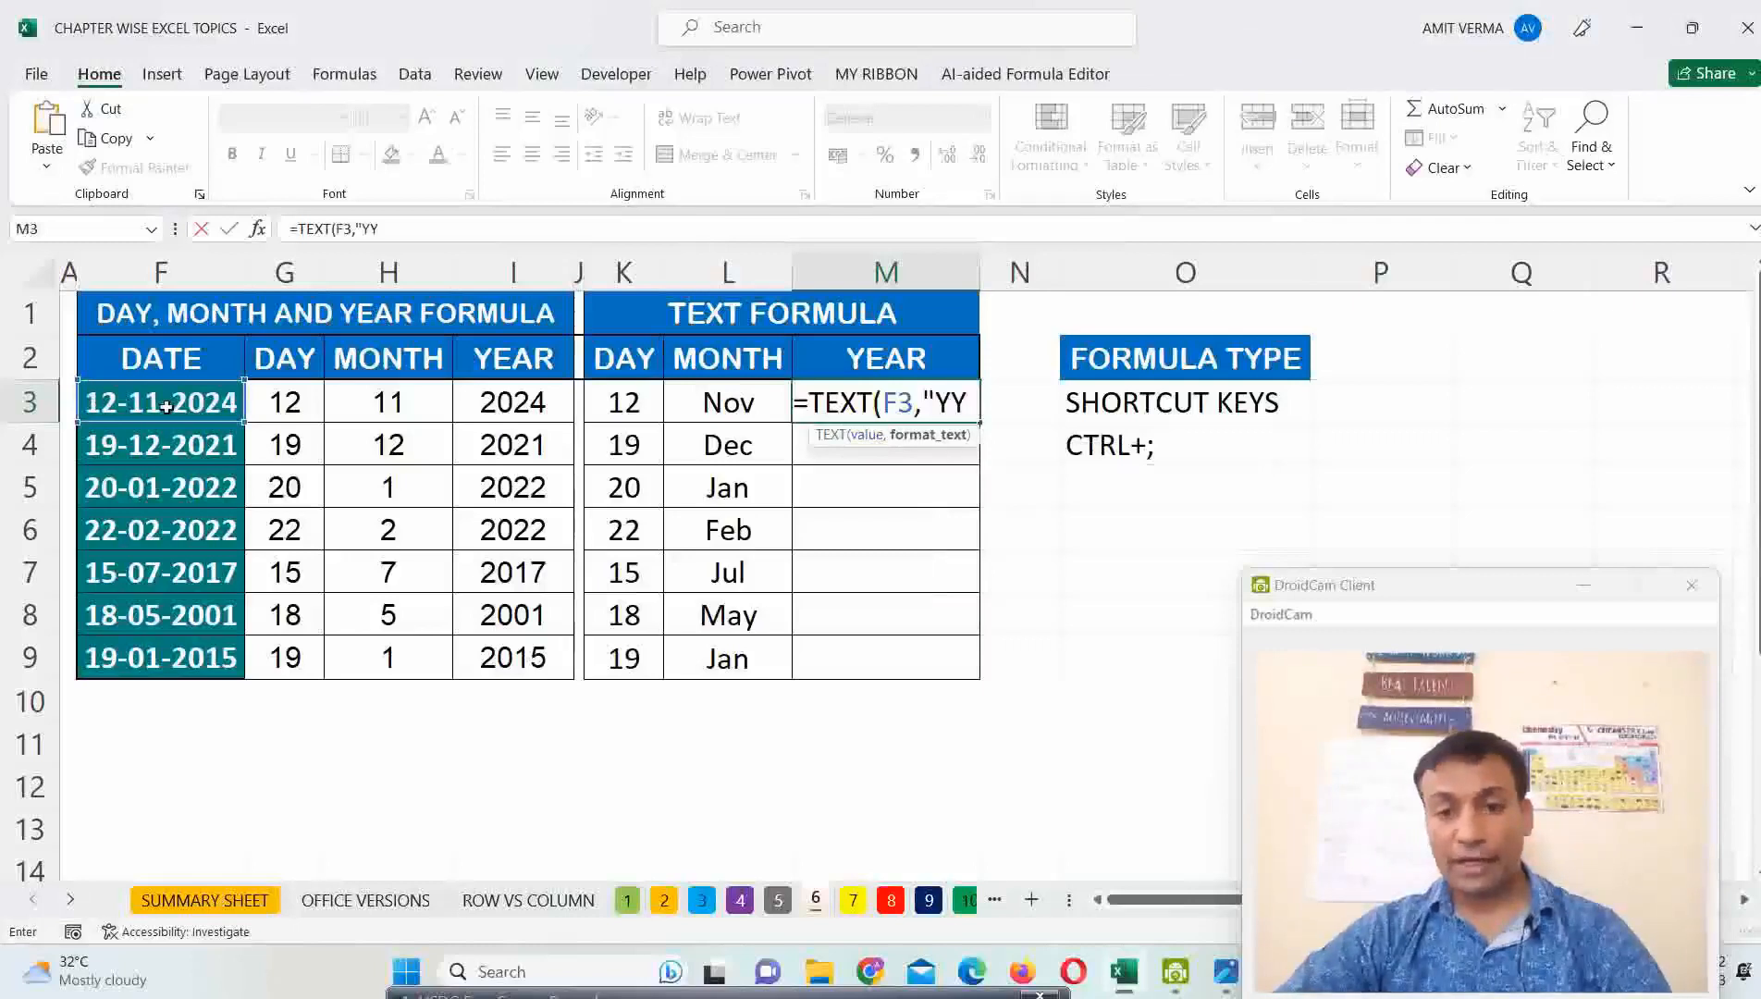
{"action": "type", "text": "\""}
{"action": "type", "text": ")"}
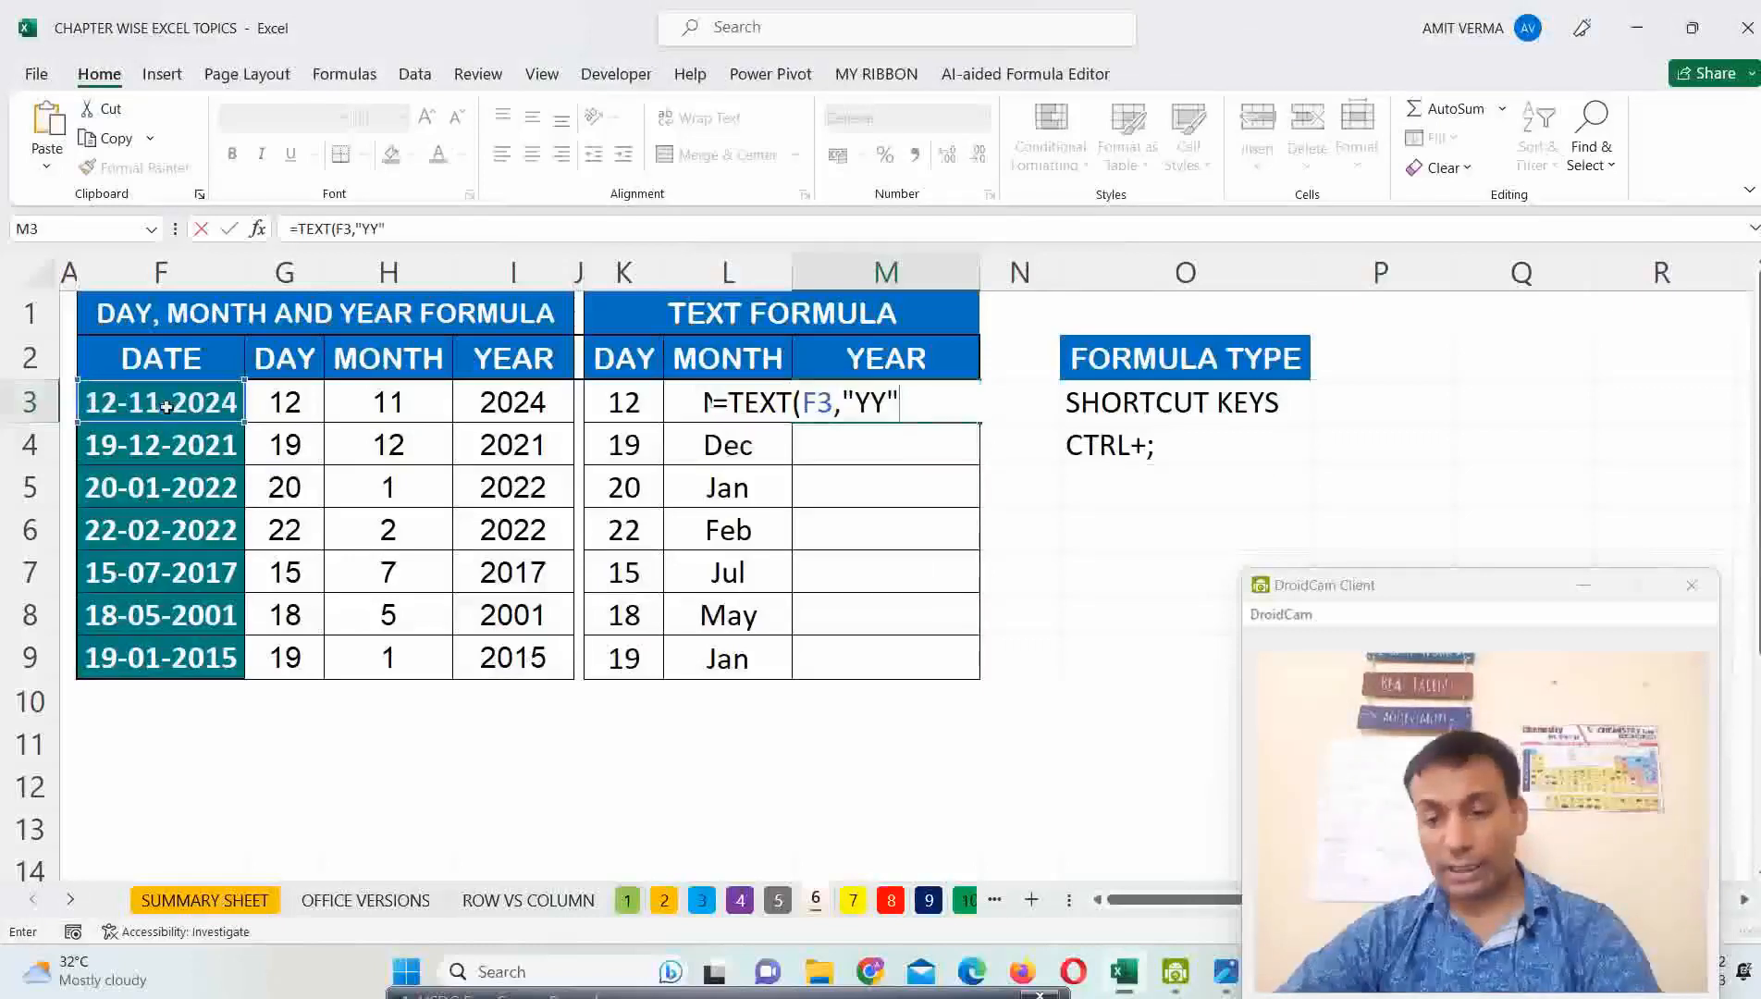
{"action": "key", "text": "Return"}
Fill the two-digit year formula from M3 down through M9 and compare it with the source date in F4.
{"action": "left_click", "coordinate": [935, 403]}
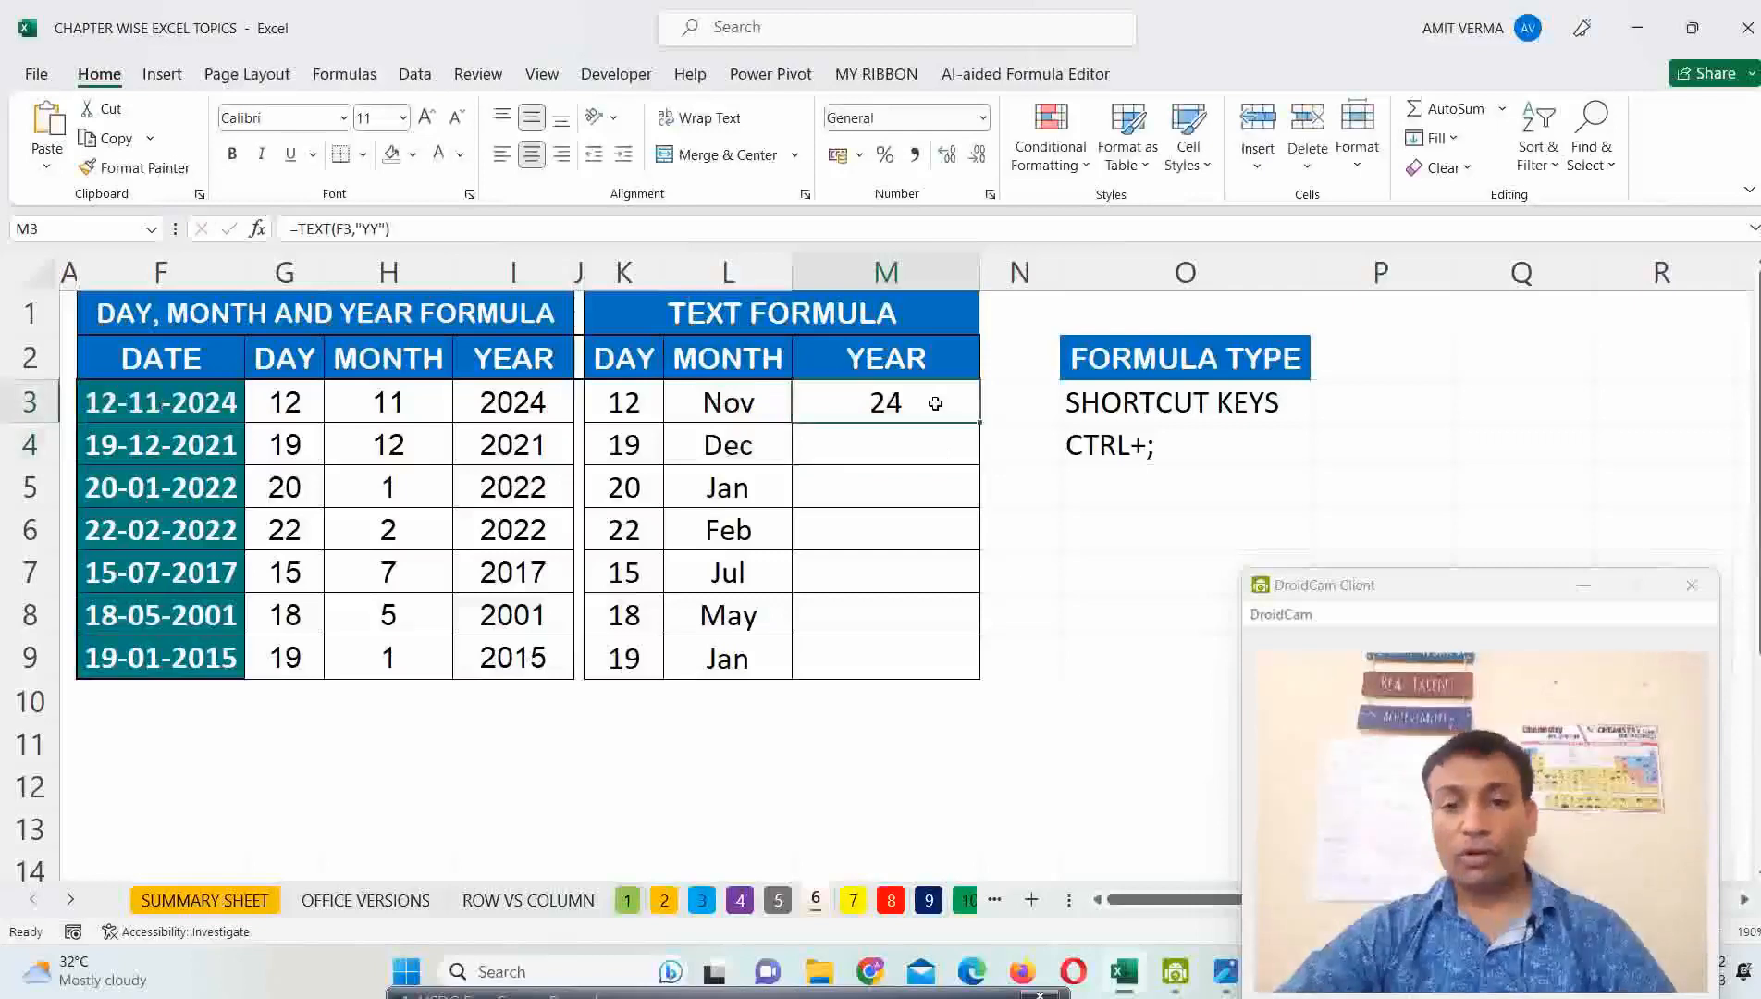
{"action": "left_click_drag", "start_coordinate": [935, 403], "coordinate": [924, 649]}
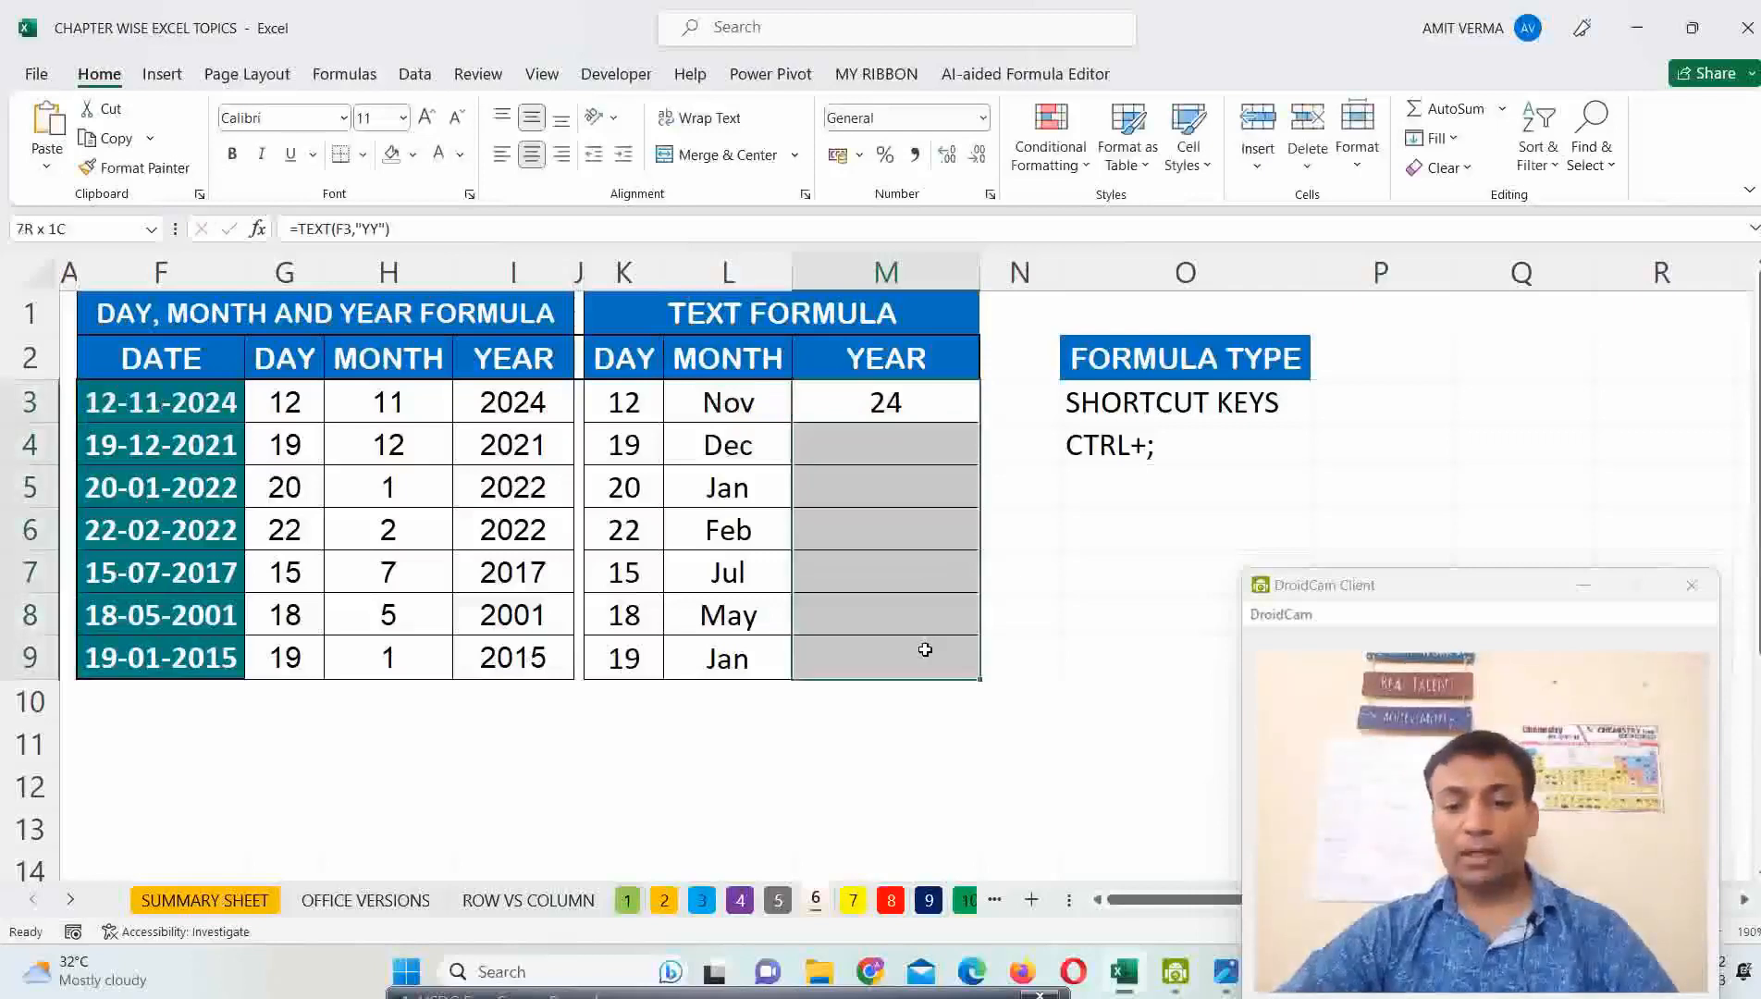
{"action": "key", "text": "ctrl+d"}
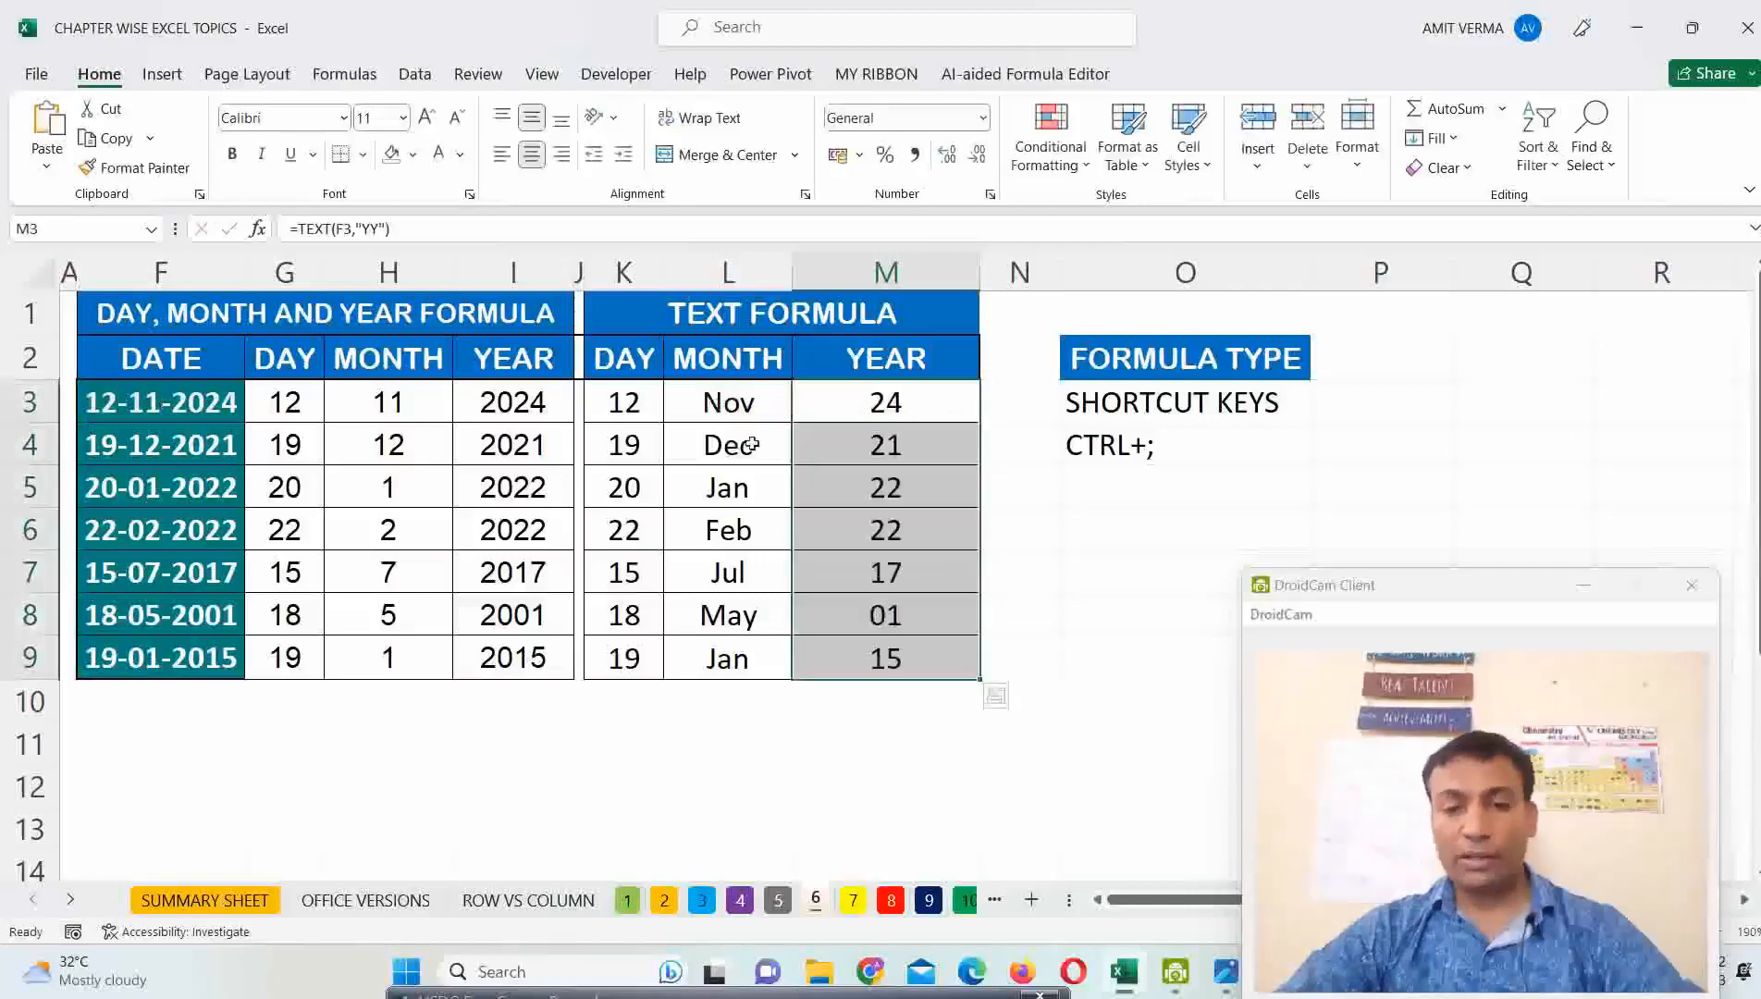
{"action": "left_click", "coordinate": [214, 453]}
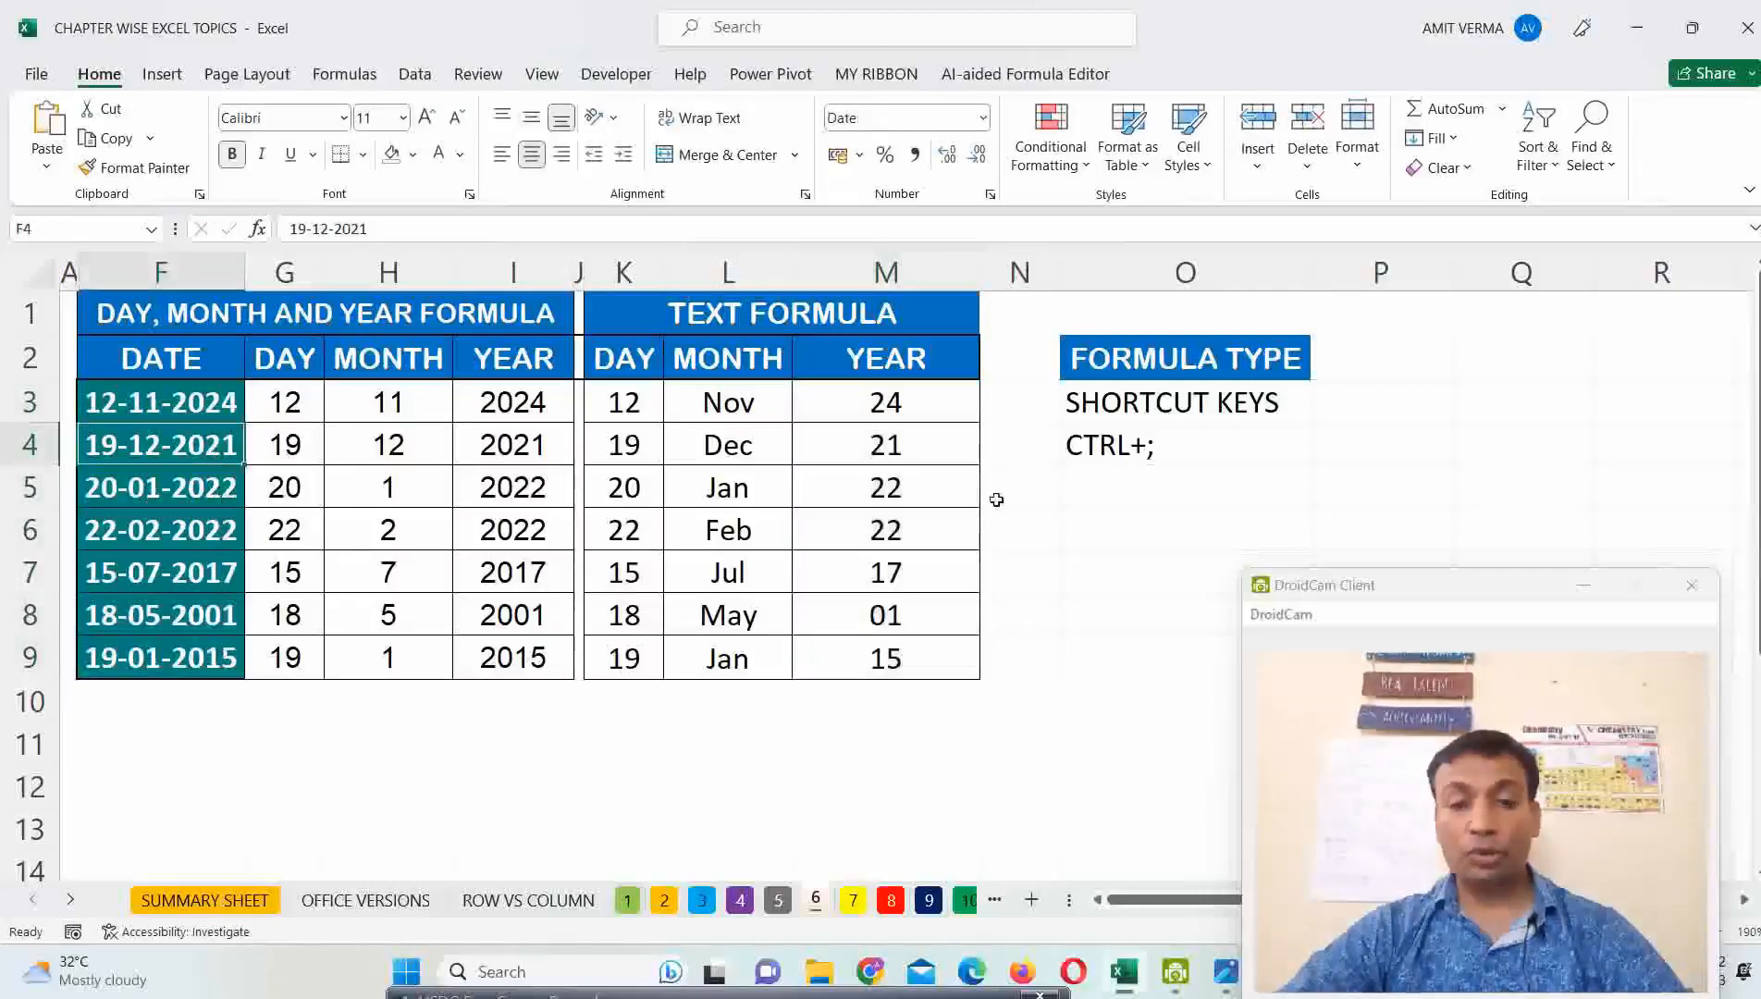
Change the year formula in M3 to =TEXT(F3,"Y") to try the single-letter code.
{"action": "double_click", "coordinate": [932, 413]}
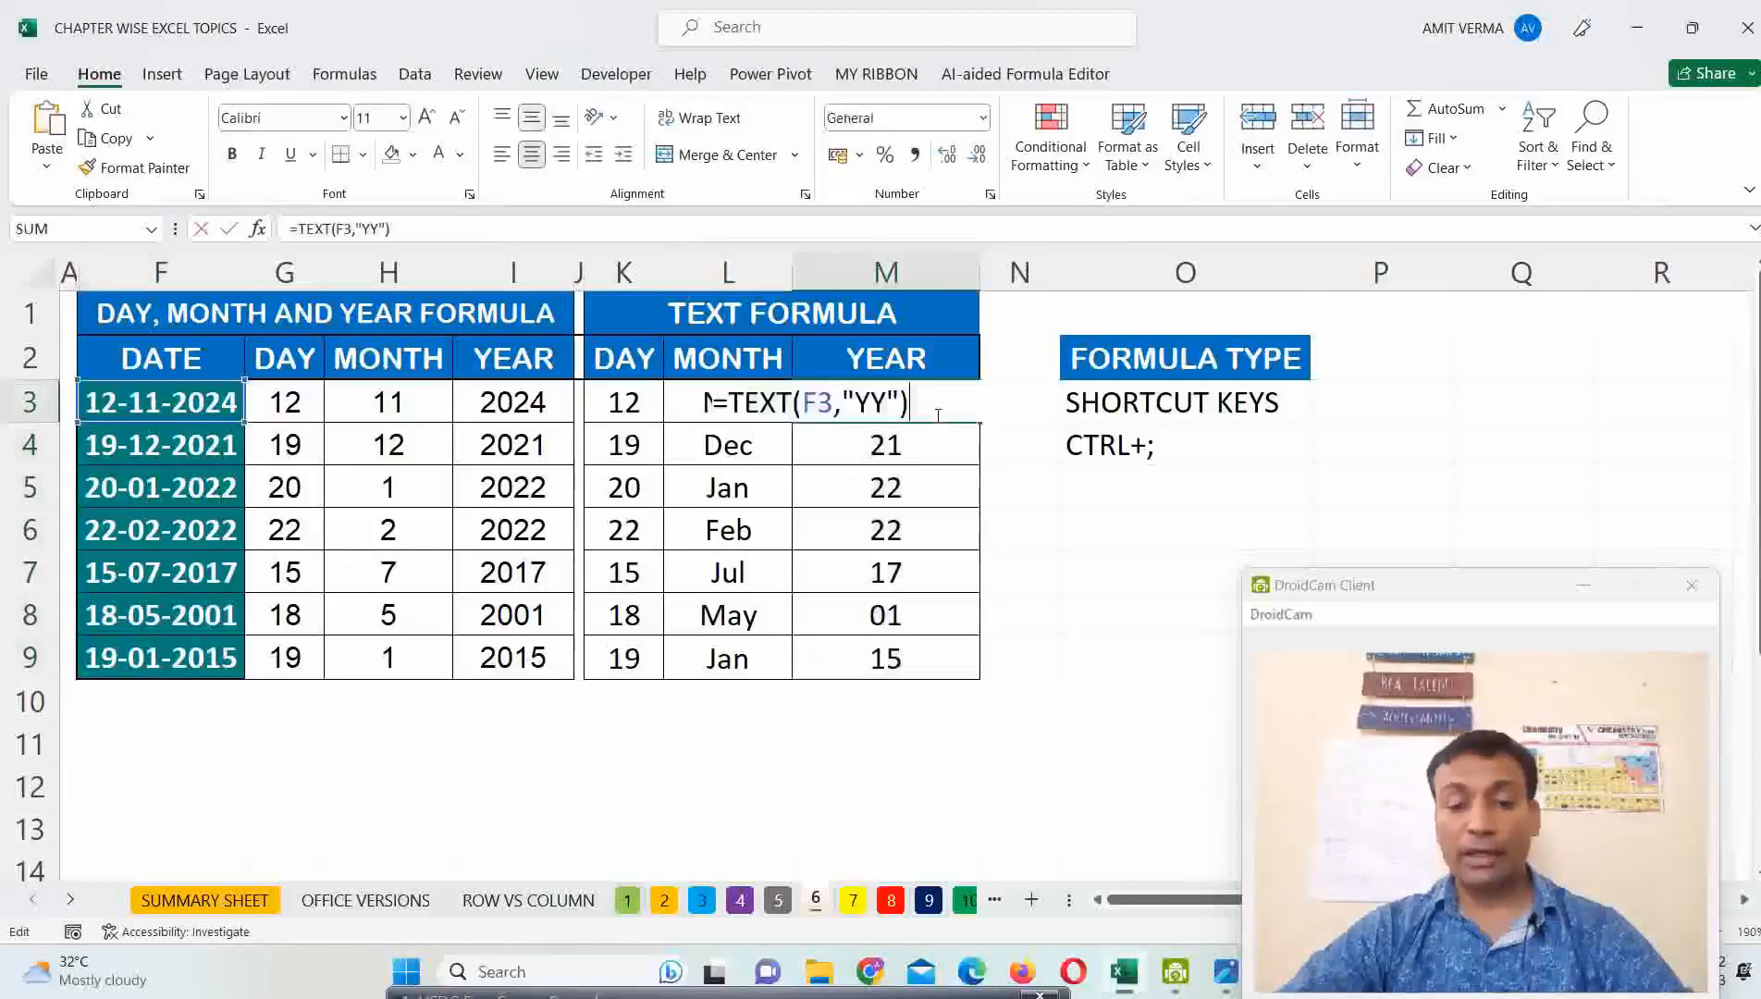
{"action": "left_click", "coordinate": [886, 403]}
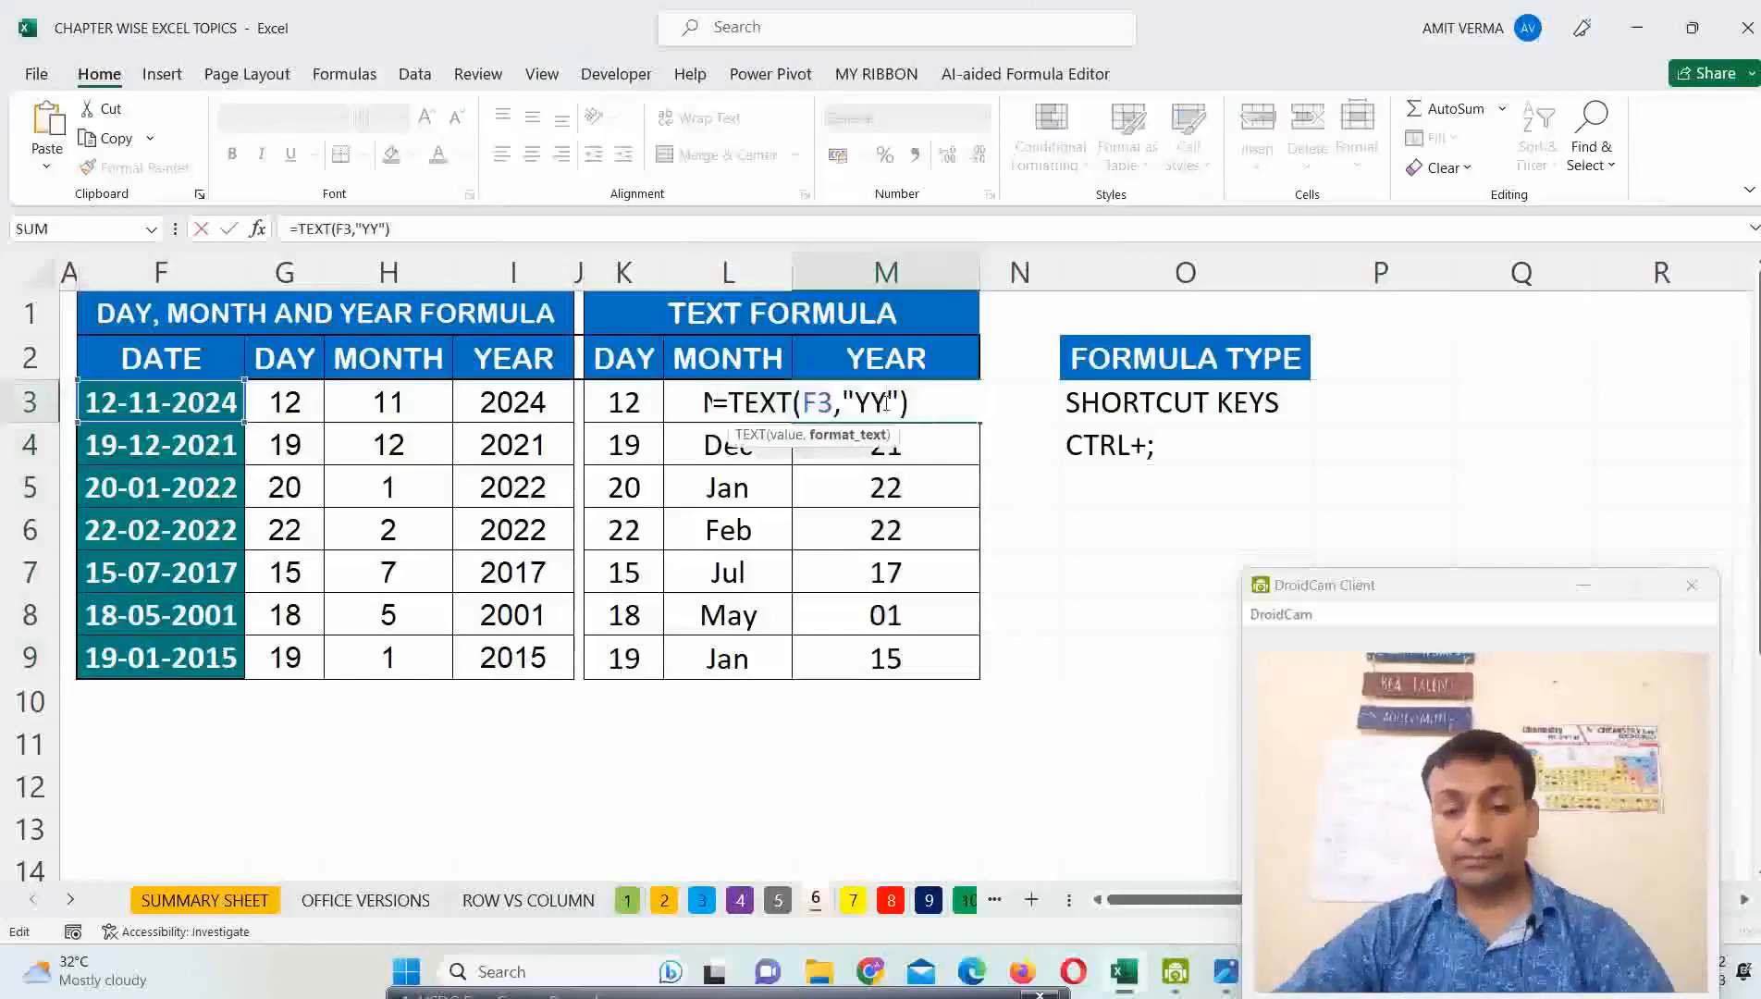
{"action": "key", "text": "BackSpace"}
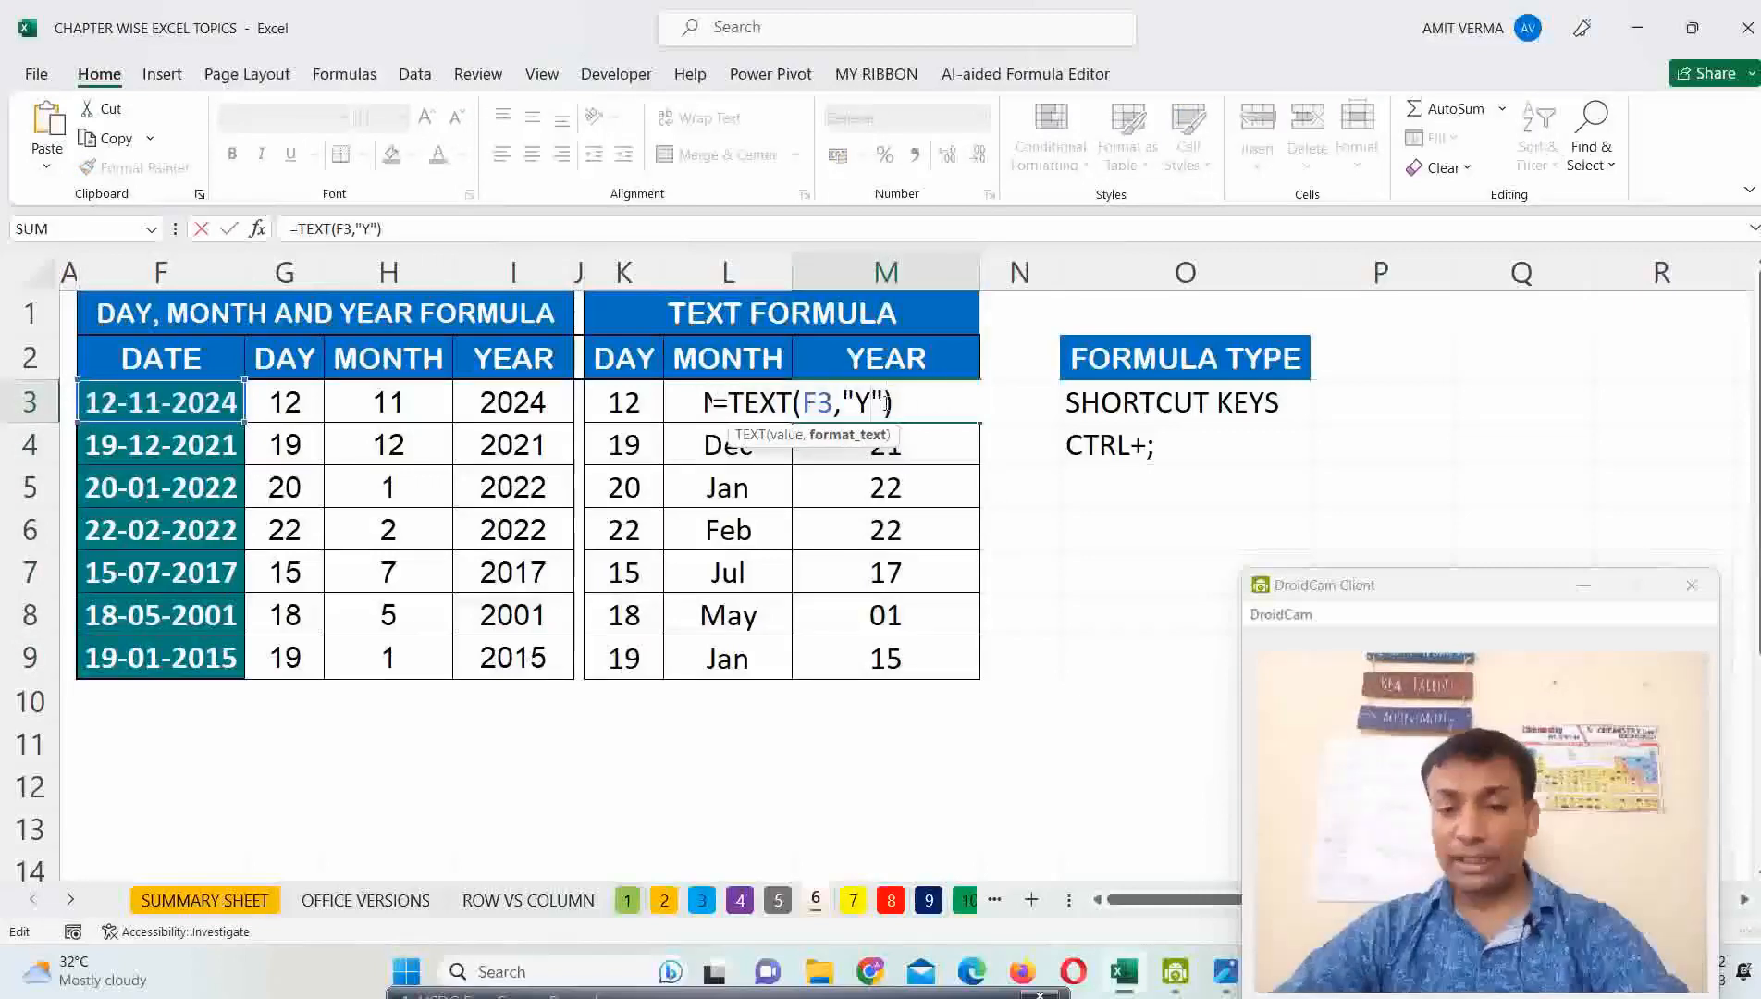
{"action": "key", "text": "Return"}
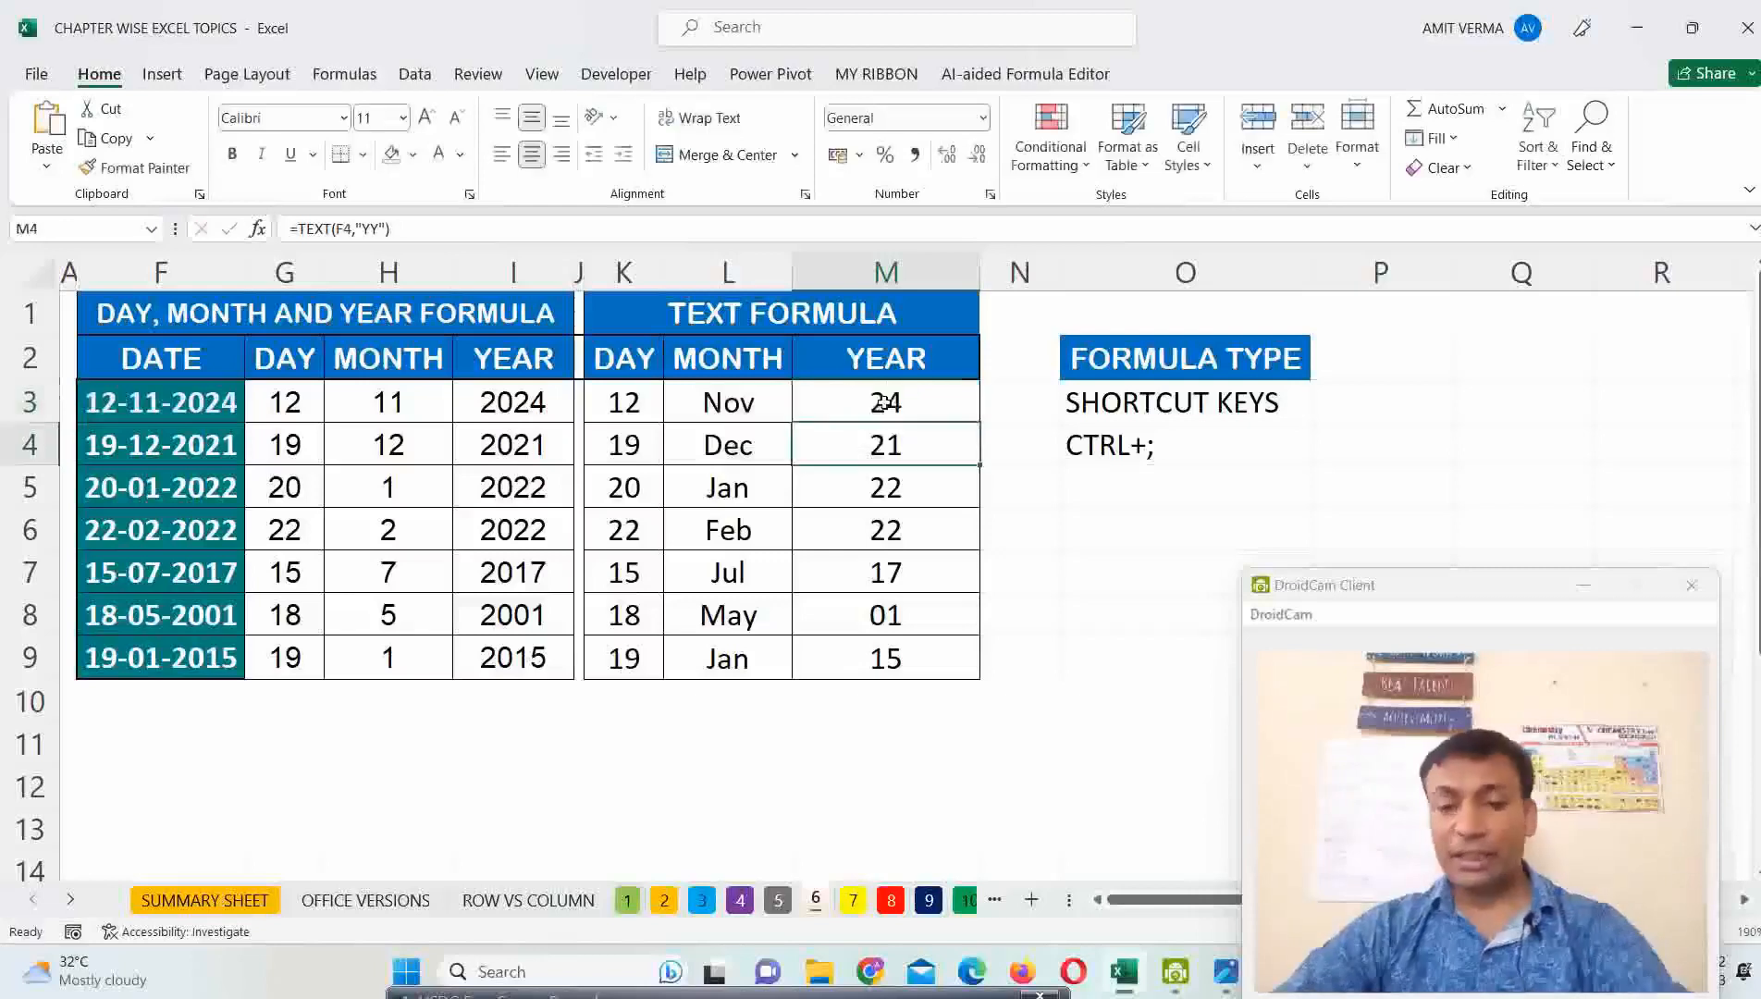
{"action": "left_click", "coordinate": [906, 407]}
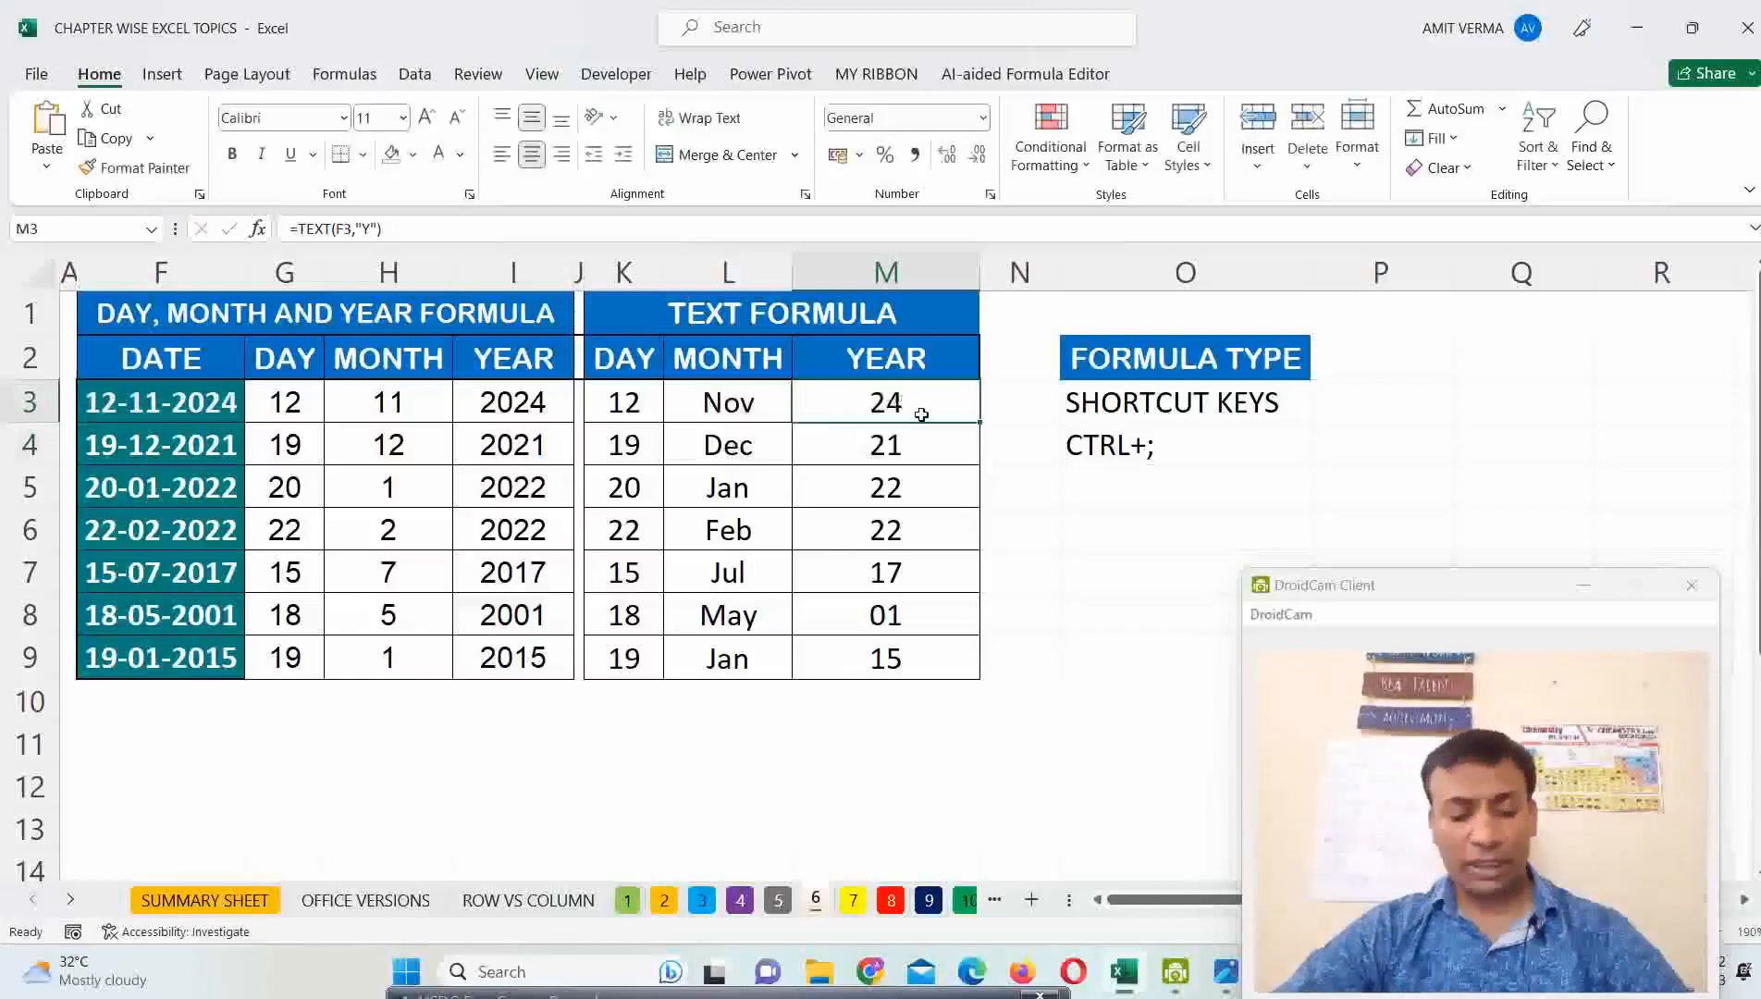
Set the format code in M3's year formula back to "YY".
{"action": "double_click", "coordinate": [921, 414]}
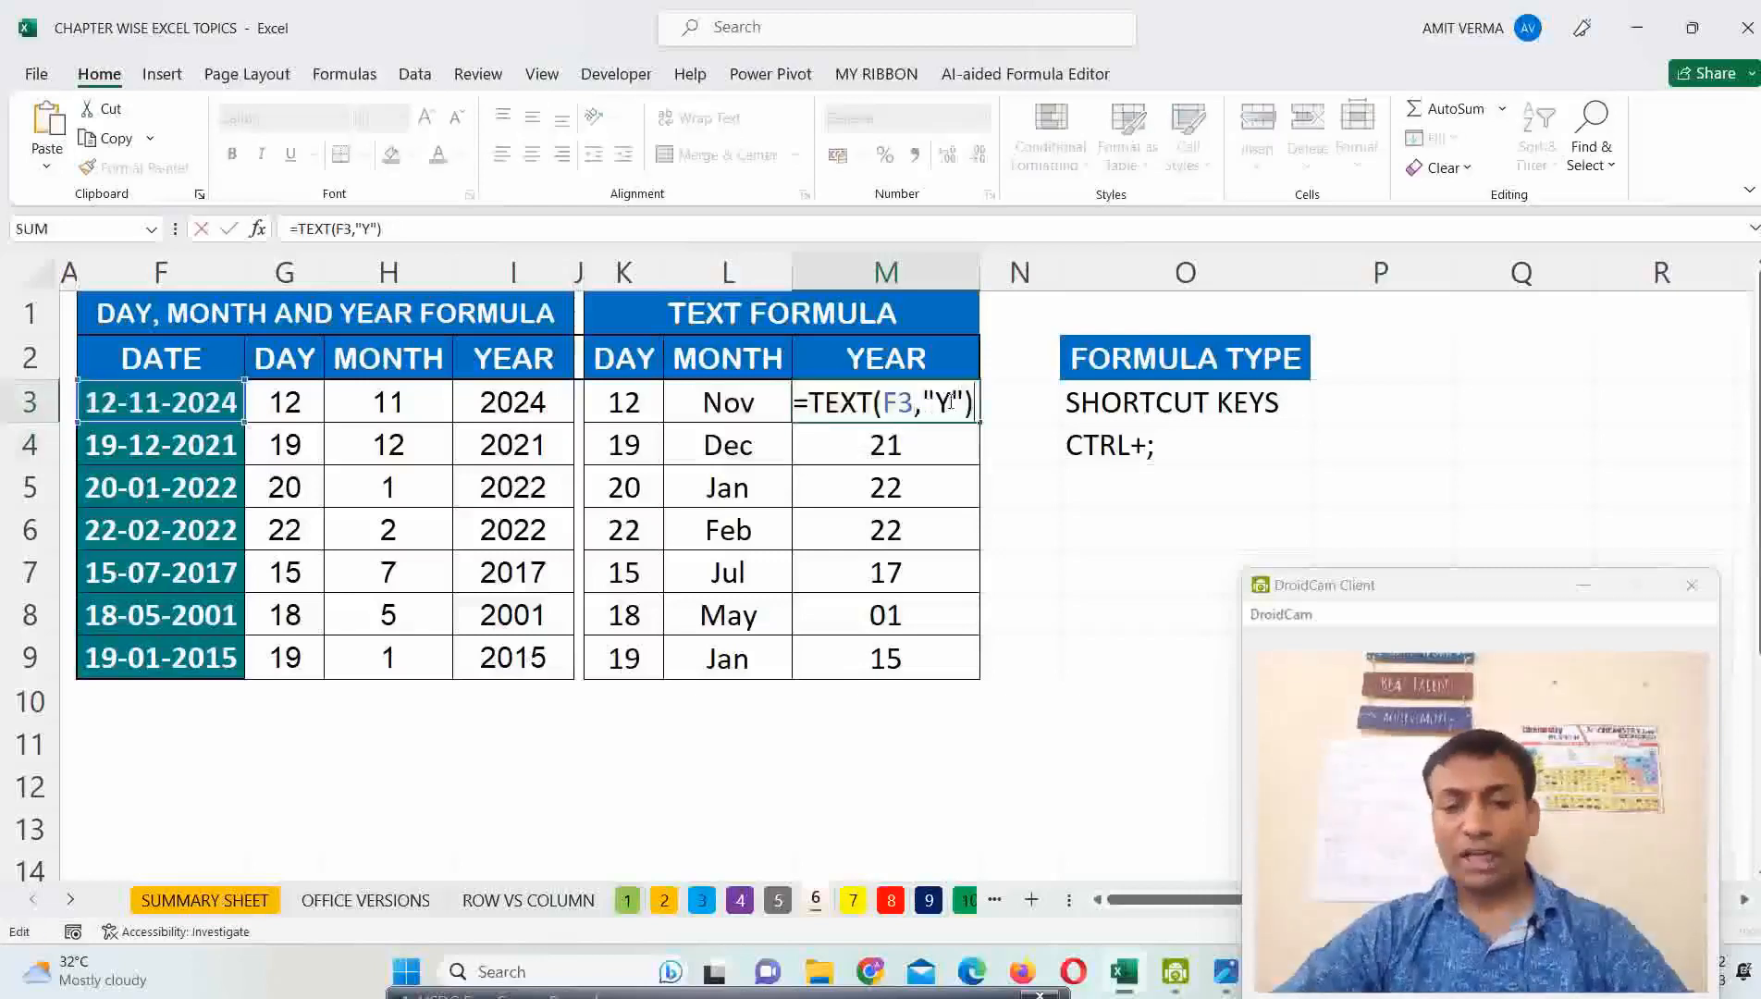
{"action": "left_click", "coordinate": [950, 402]}
{"action": "type", "text": "Y"}
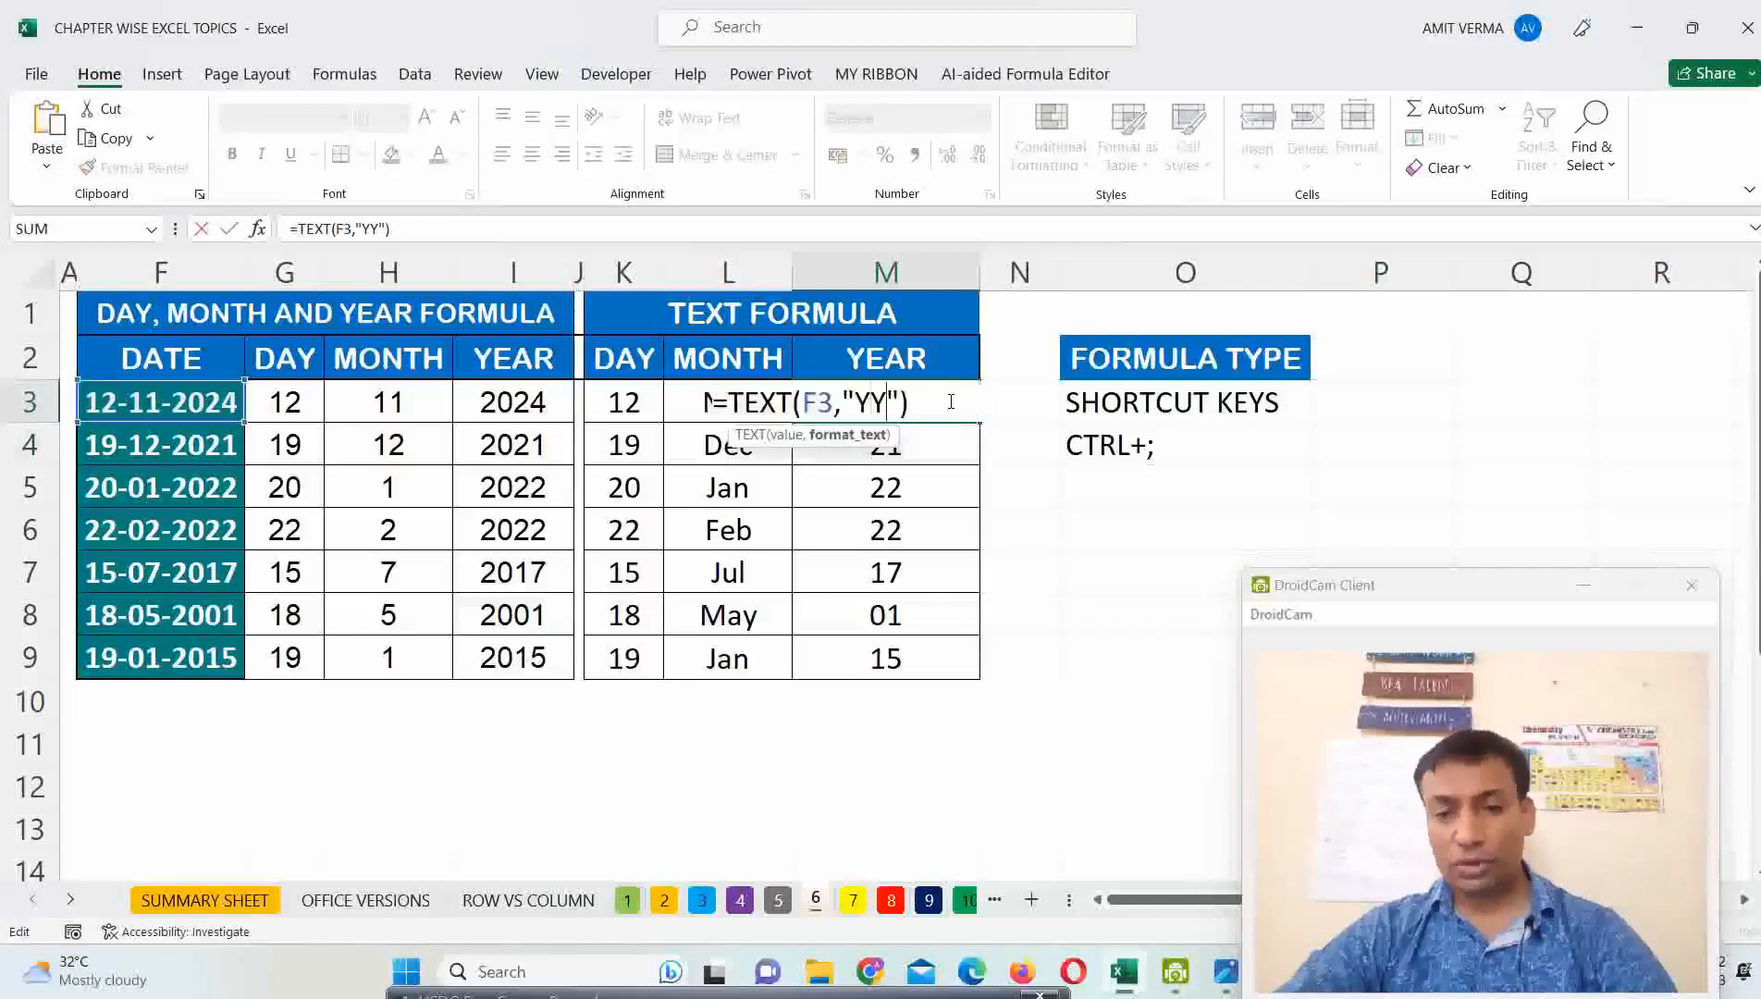
{"action": "key", "text": "Return"}
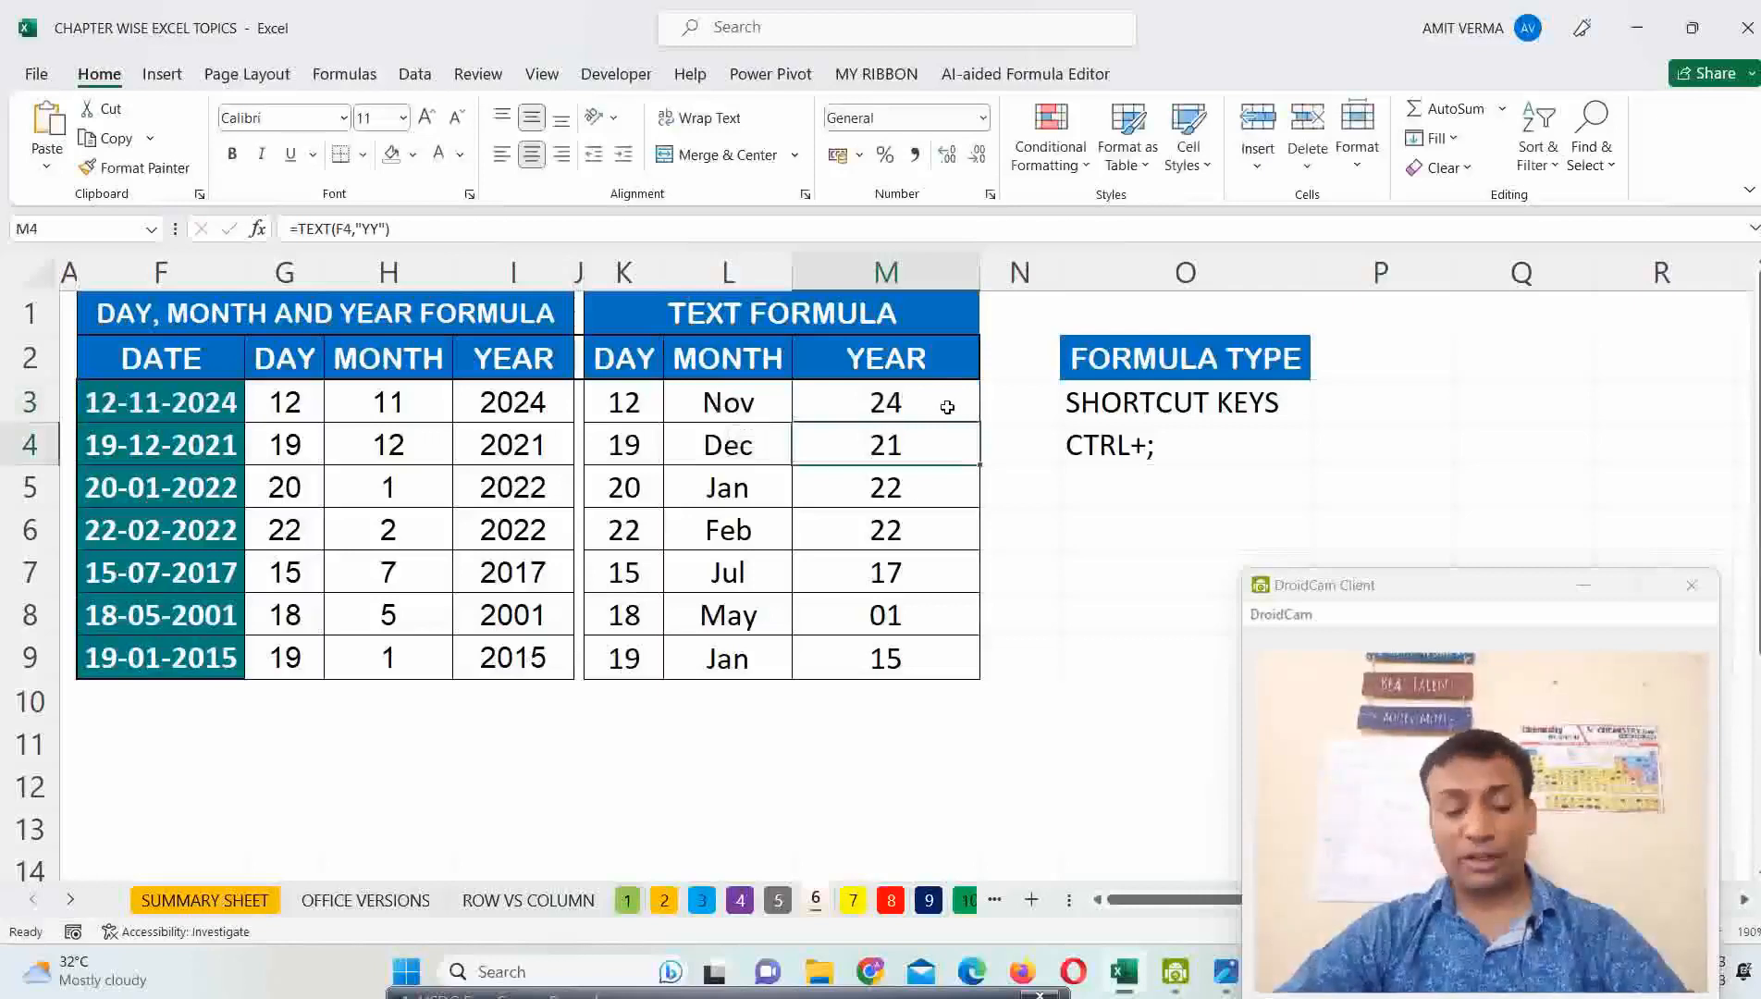
Try the format code "YYY" in M4's year formula and undo the change.
{"action": "key", "text": "F2"}
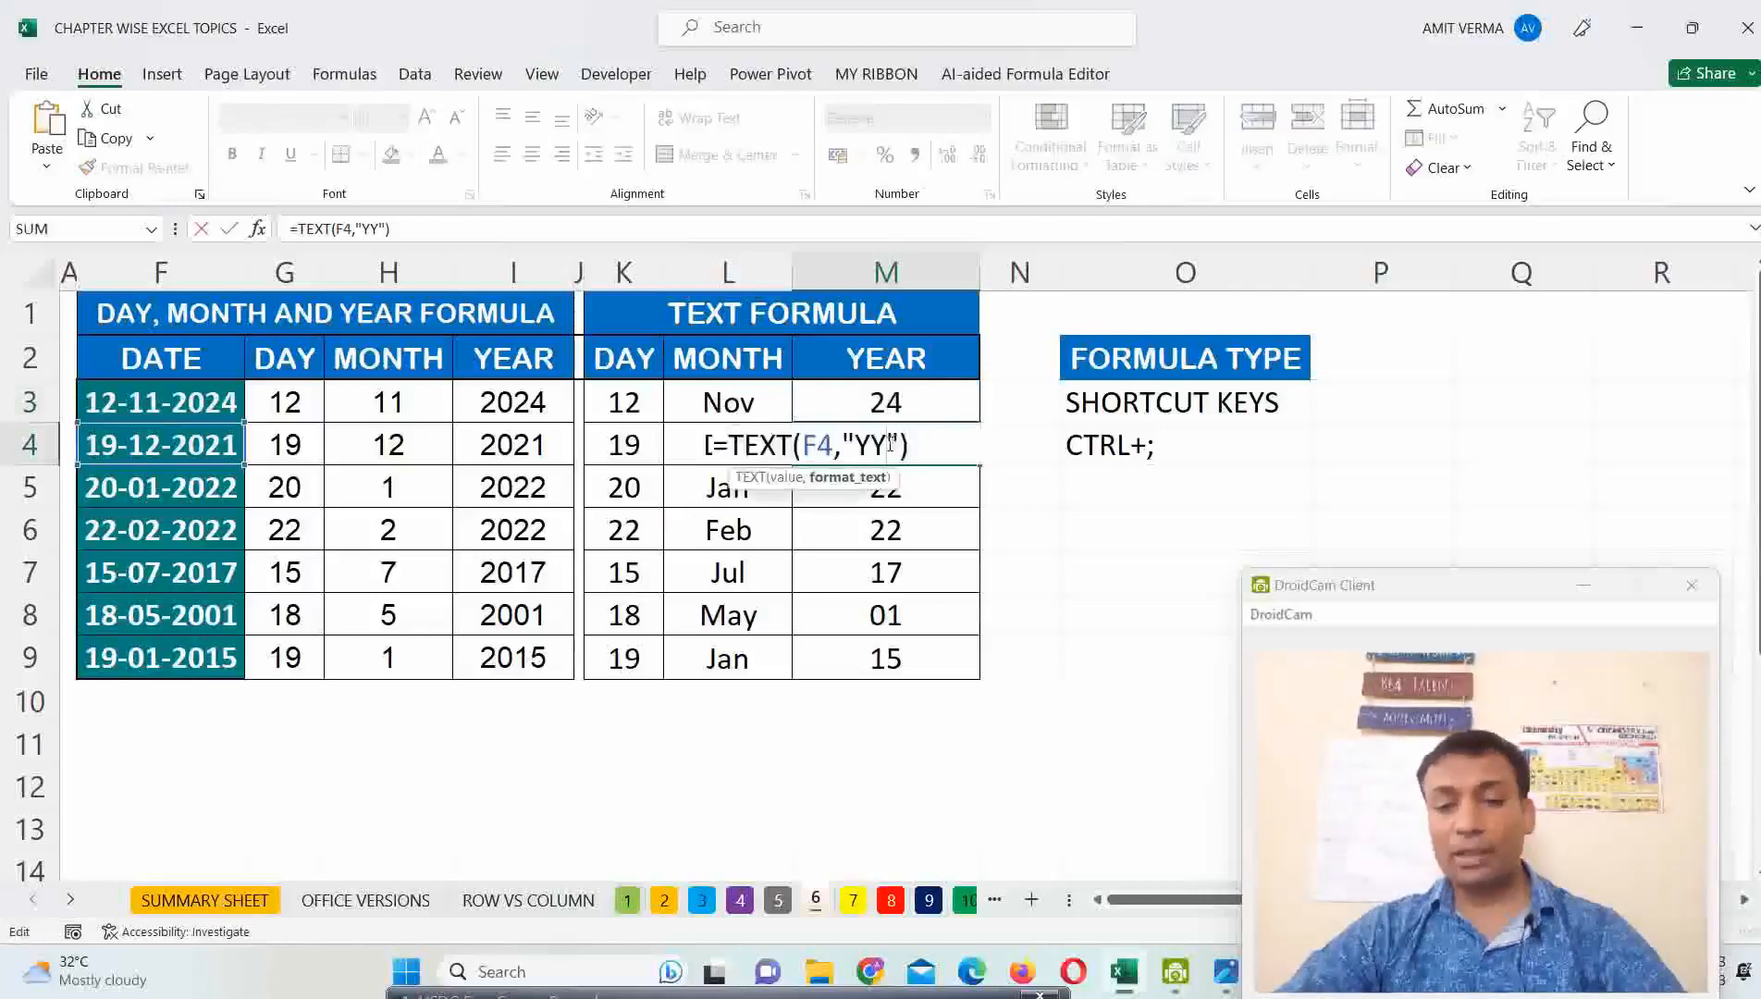
{"action": "type", "text": "Y"}
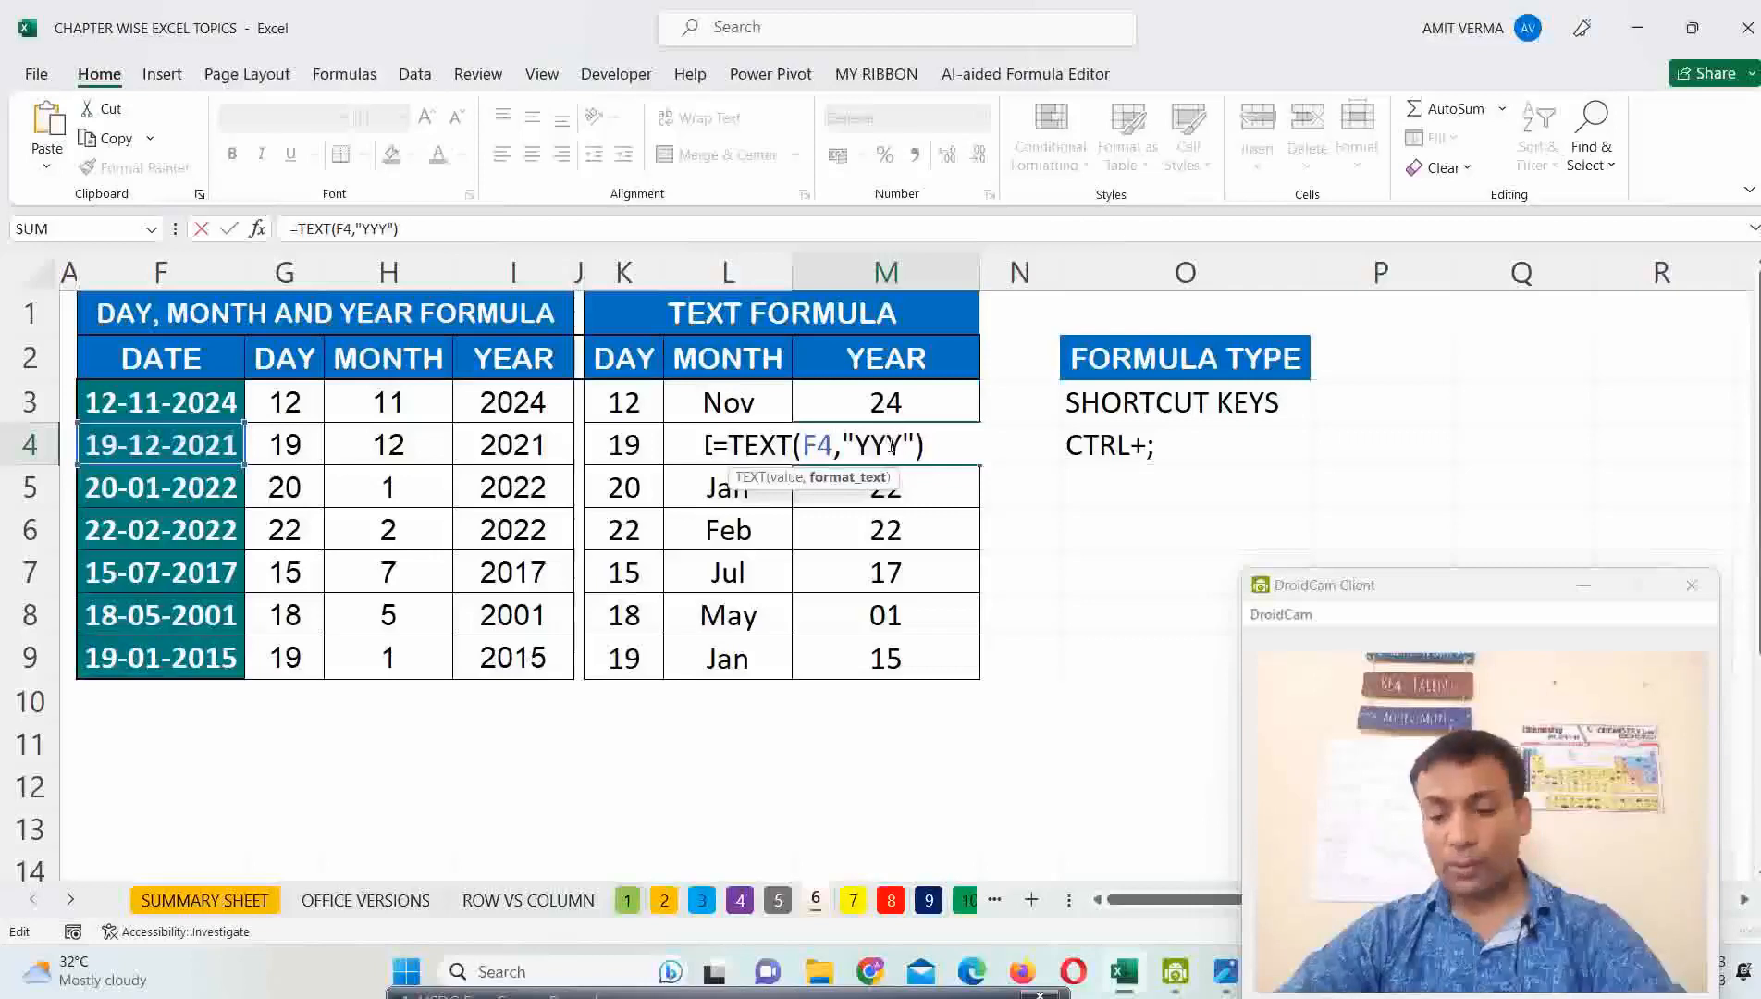
{"action": "key", "text": "Return"}
{"action": "left_click", "coordinate": [929, 411]}
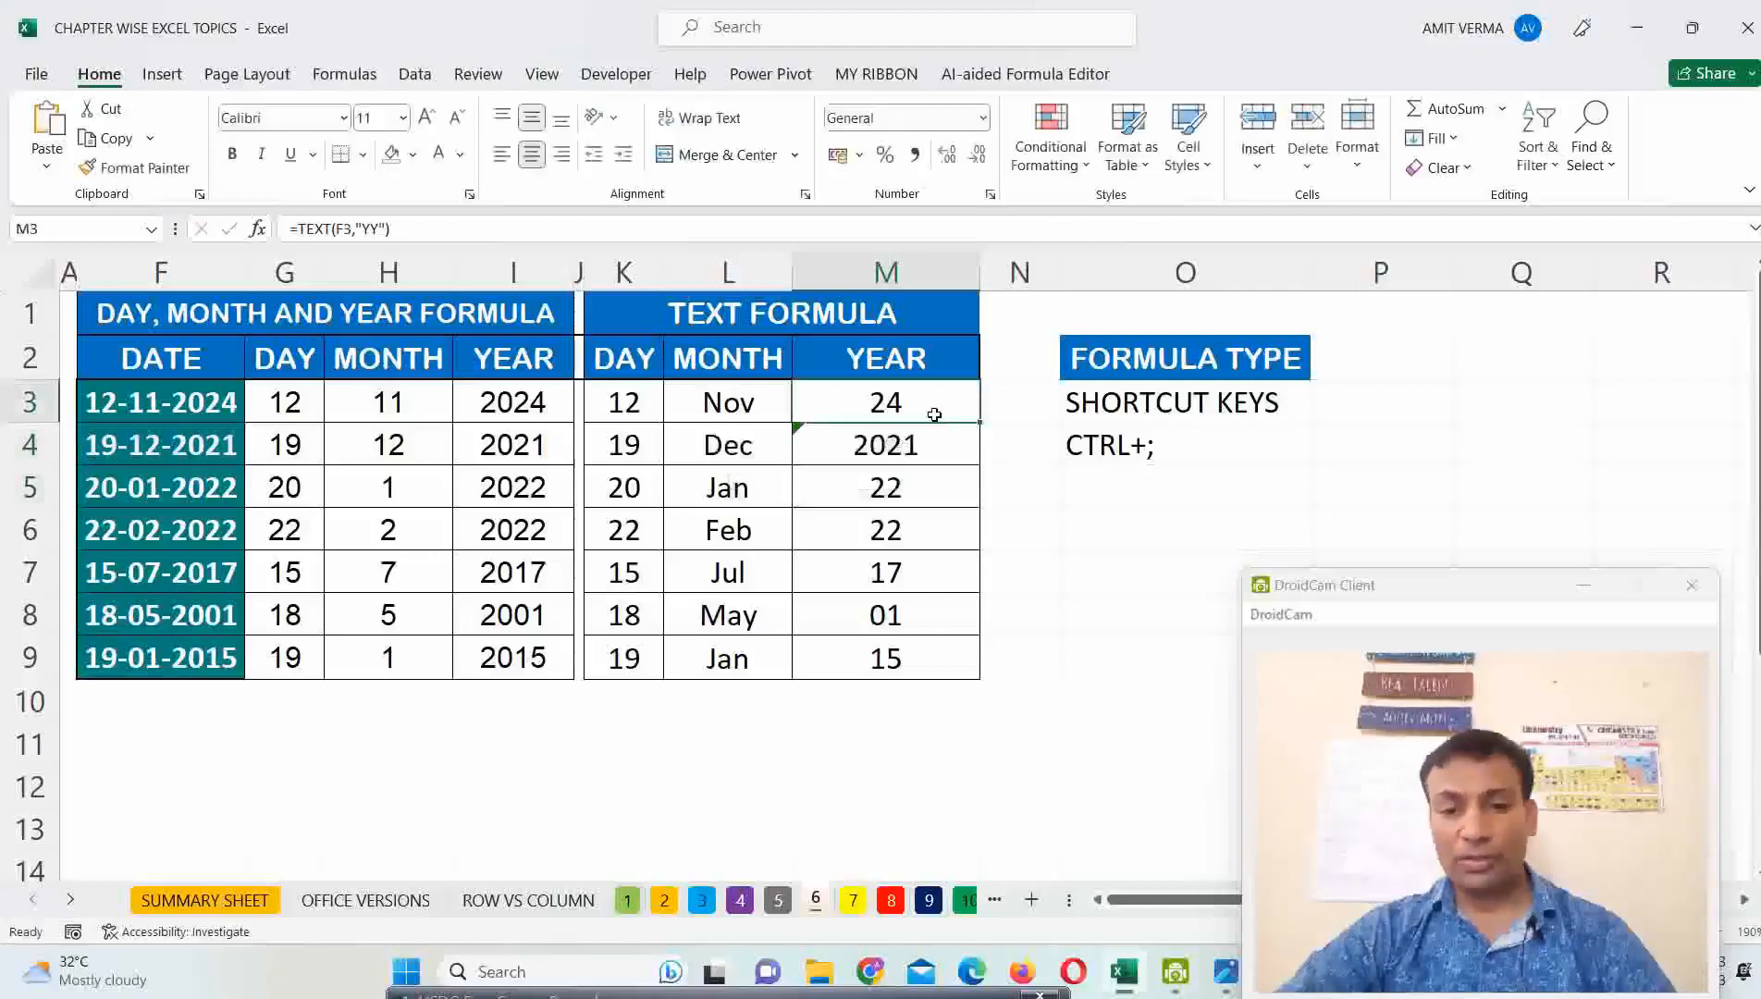
{"action": "key", "text": "ctrl+z"}
Change the year formula in M3 to =TEXT(F3,"YYY") and fill it down through M9.
{"action": "left_click", "coordinate": [934, 414]}
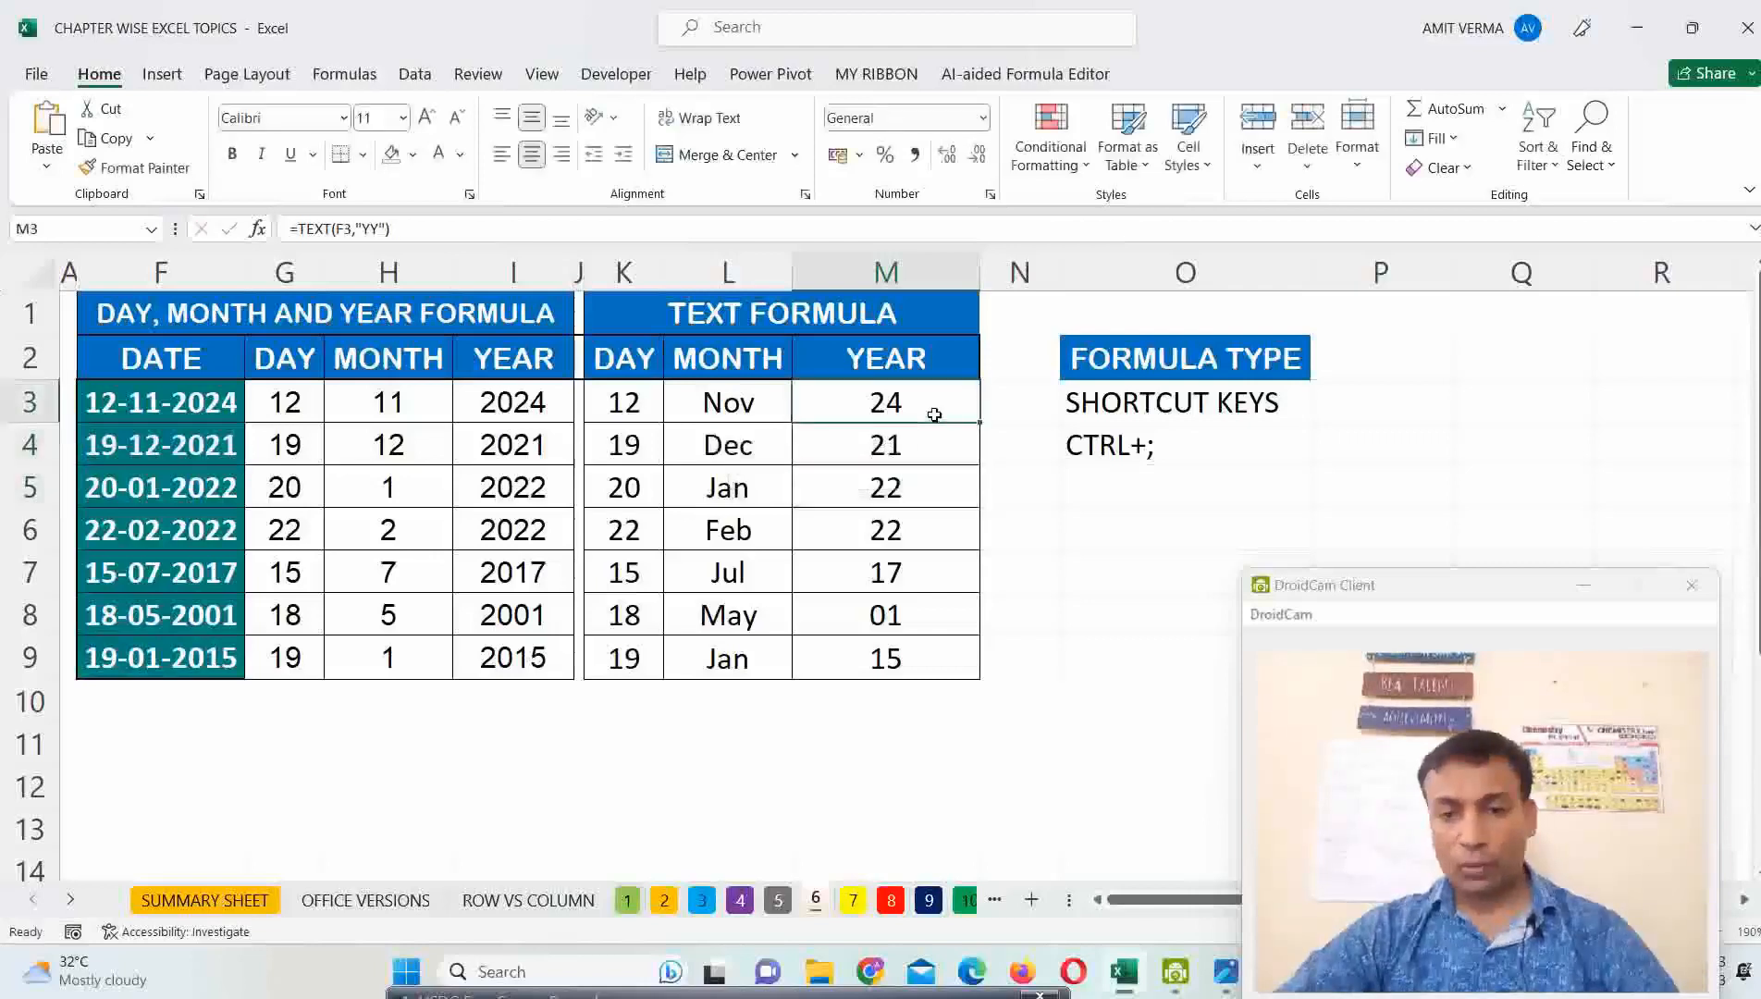
{"action": "double_click", "coordinate": [934, 415]}
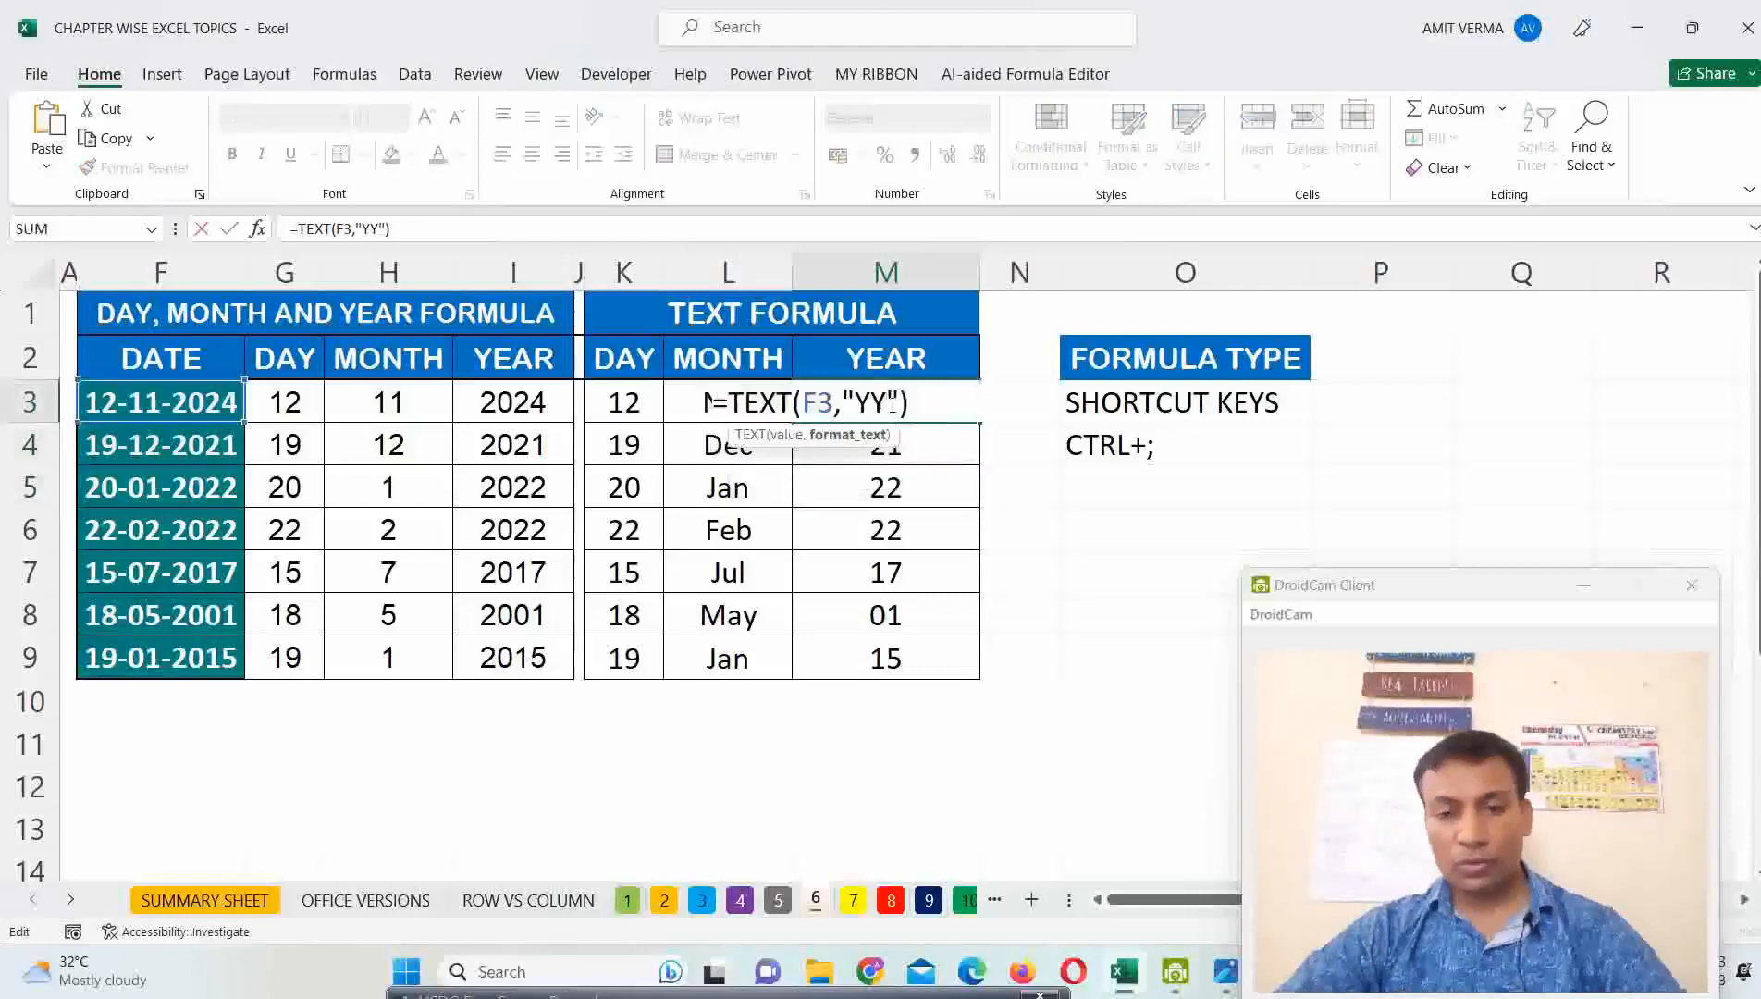
{"action": "type", "text": "Y"}
{"action": "key", "text": "Return"}
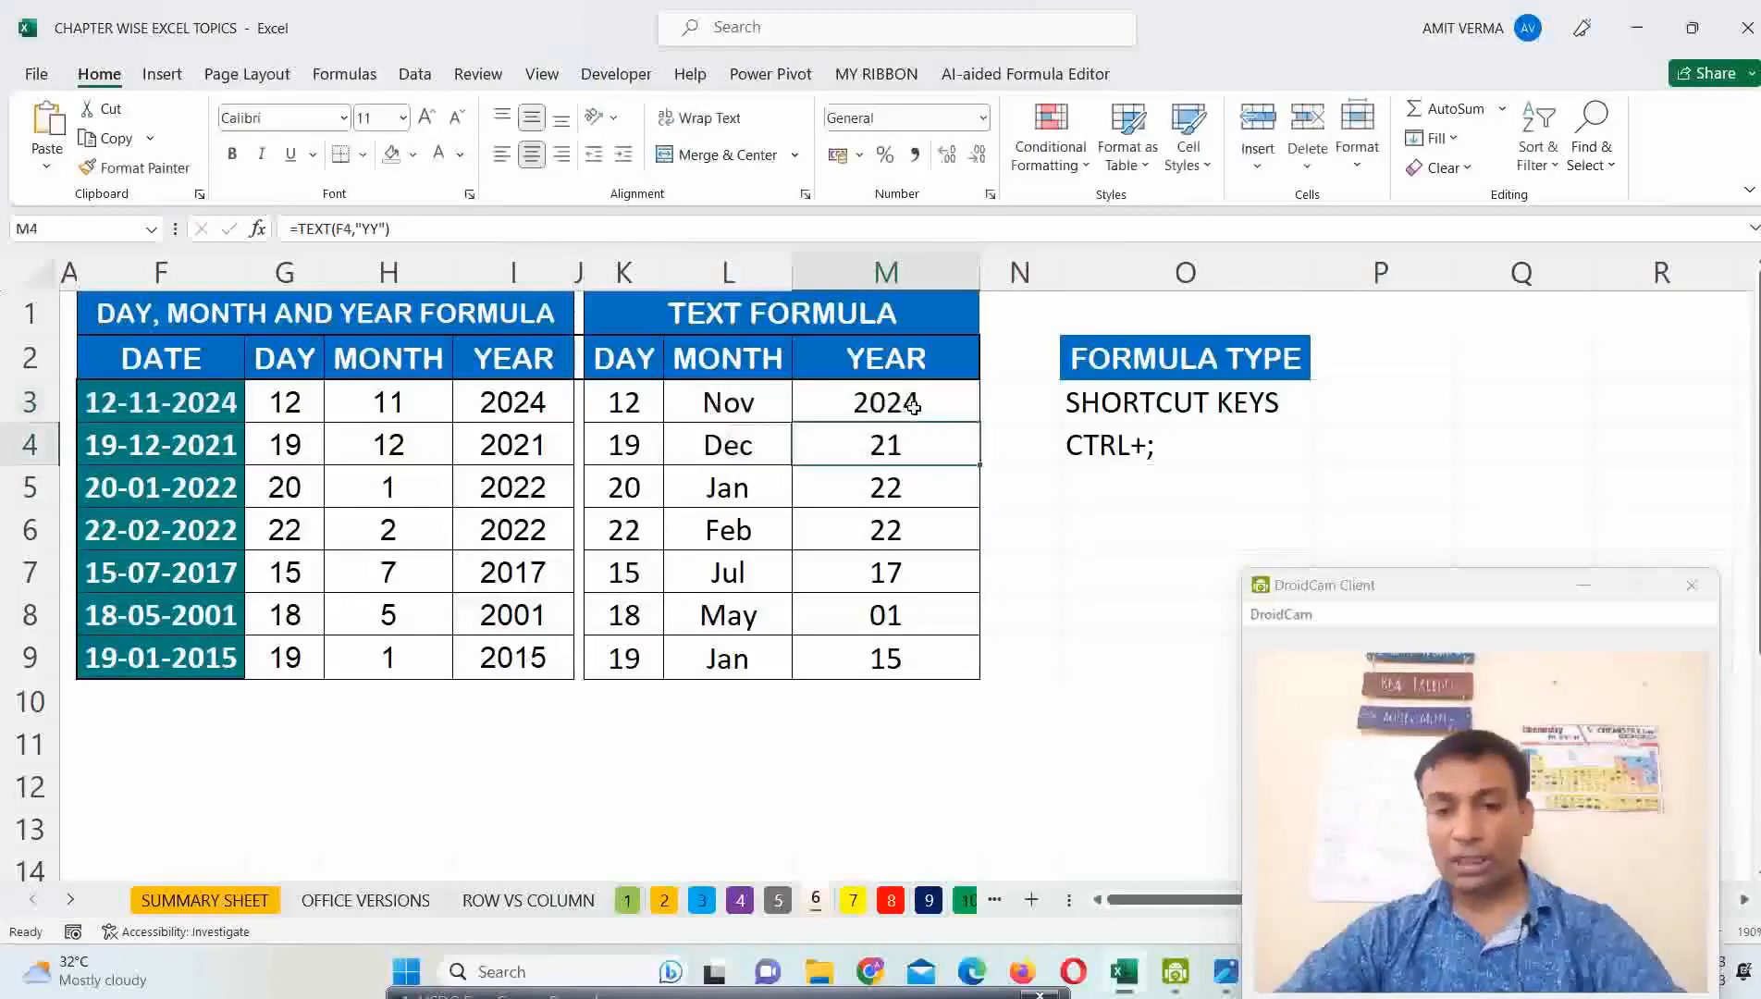
{"action": "left_click_drag", "start_coordinate": [940, 405], "coordinate": [945, 651]}
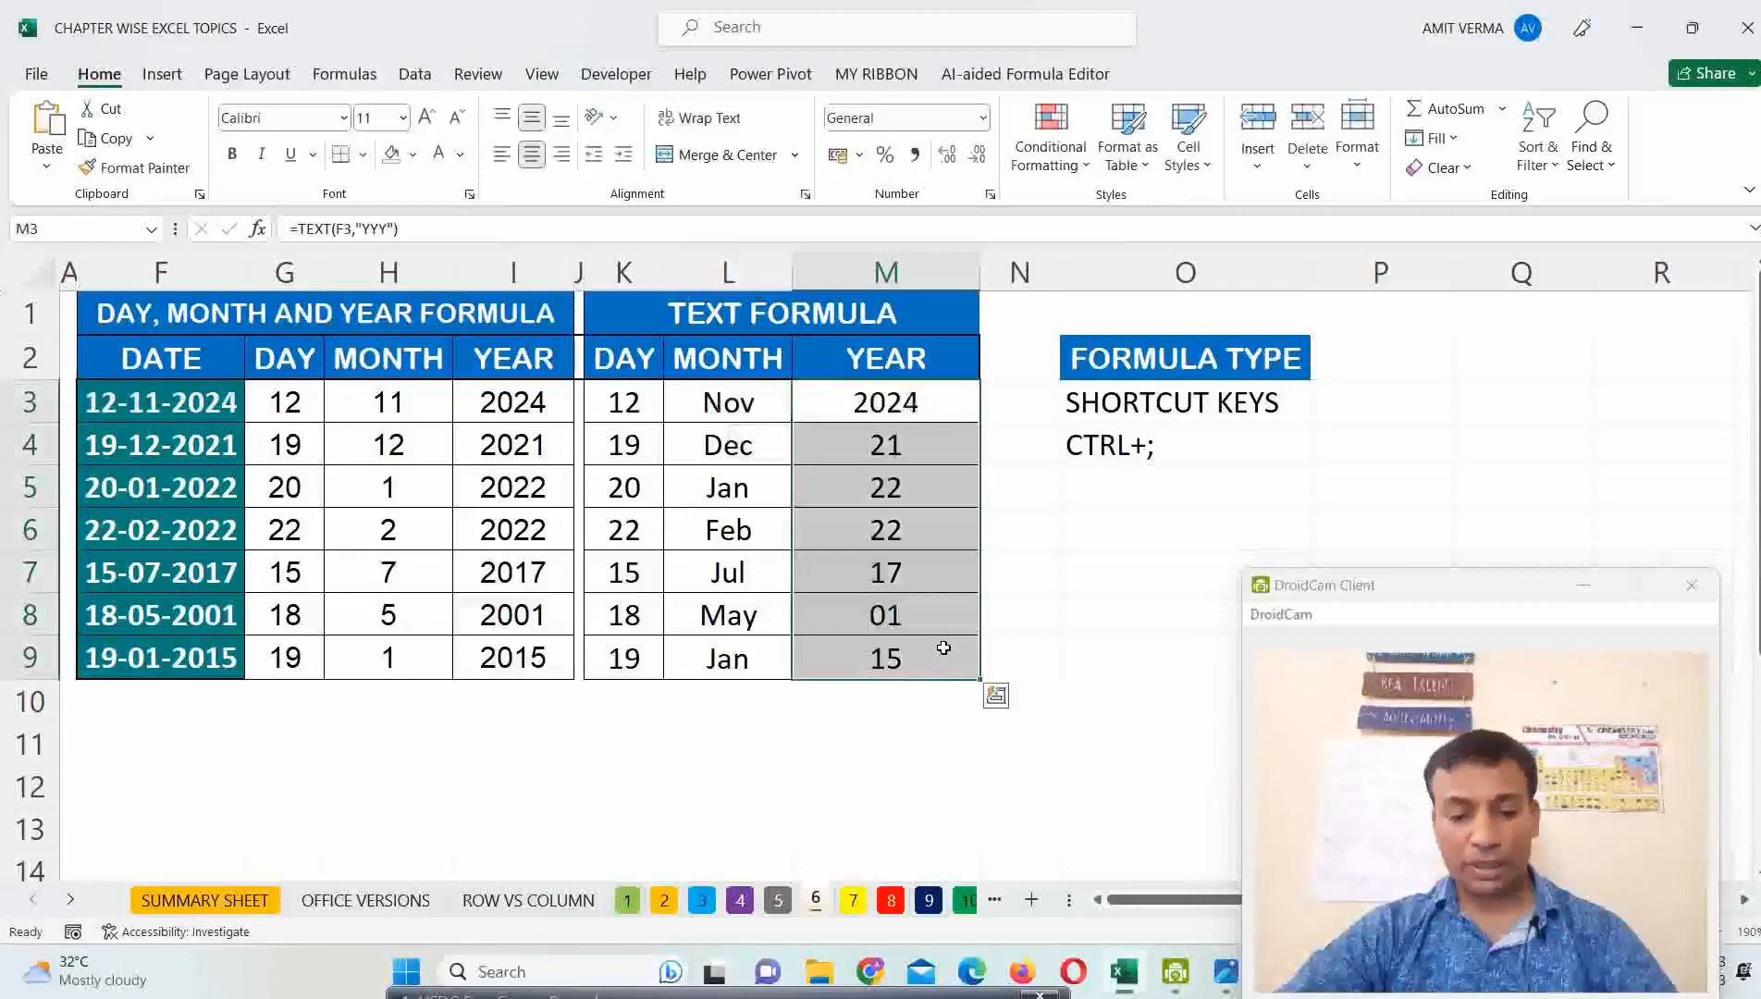
{"action": "key", "text": "ctrl+d"}
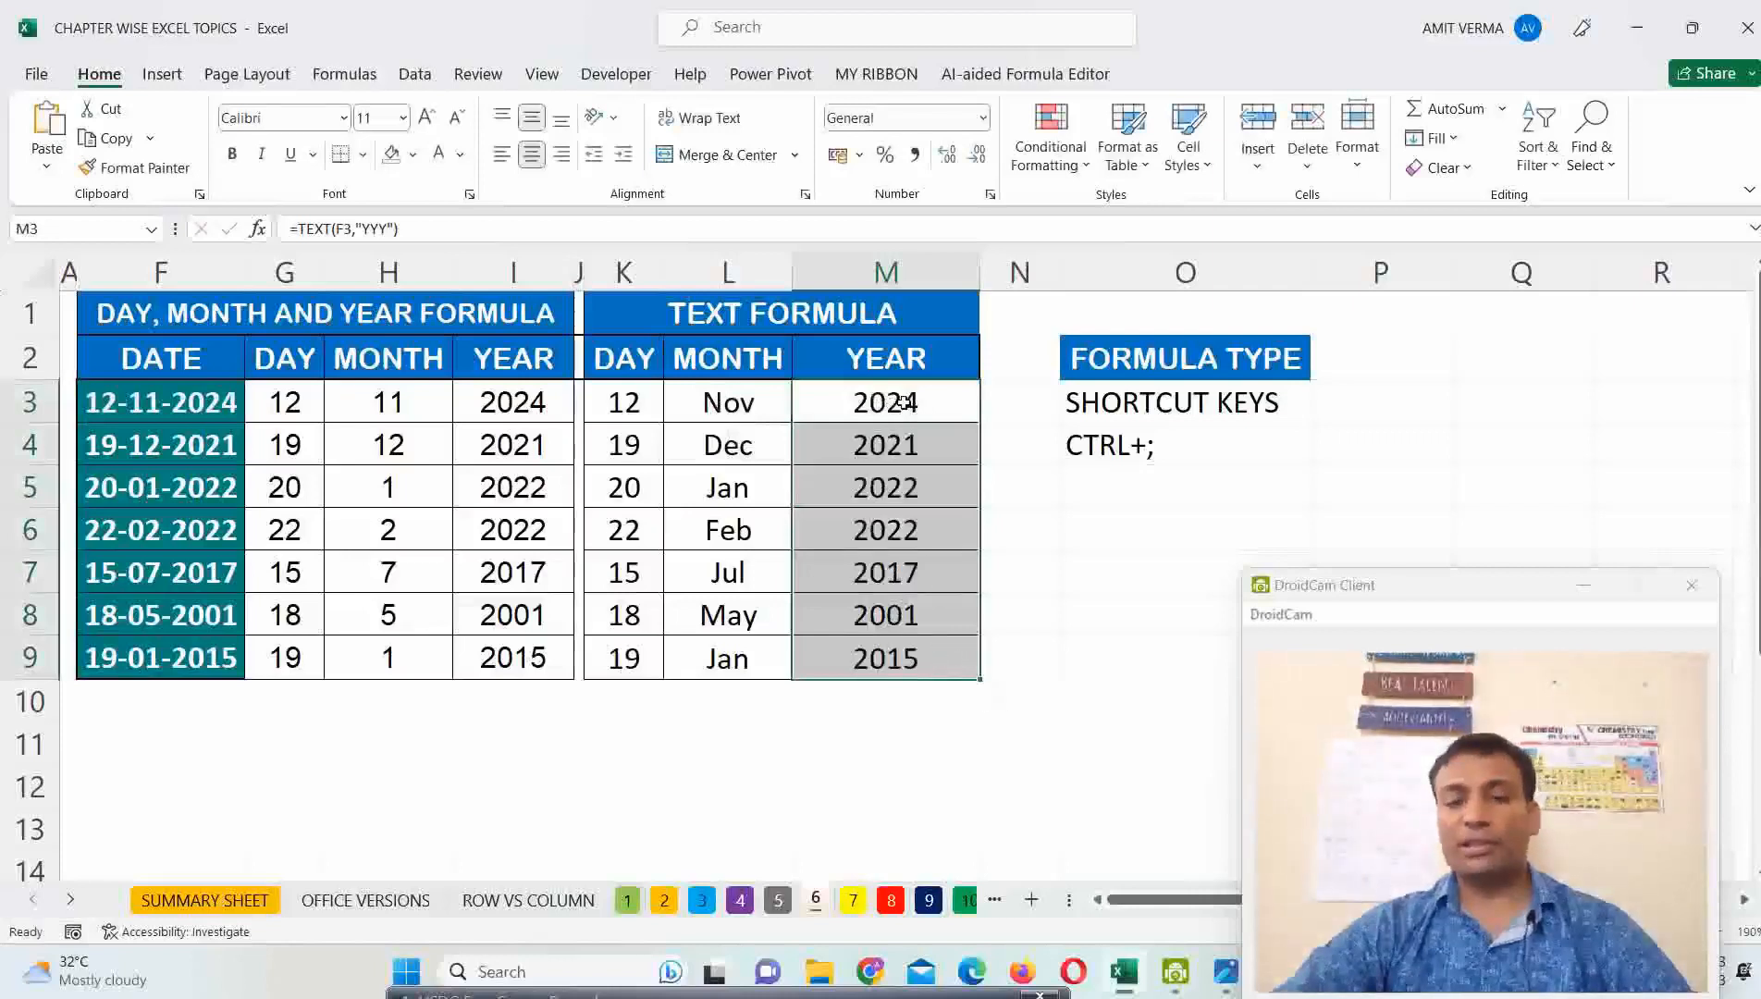
Widen the YEAR column I and the MONTH column H of the DAY, MONTH AND YEAR FORMULA table.
{"action": "left_click", "coordinate": [904, 401]}
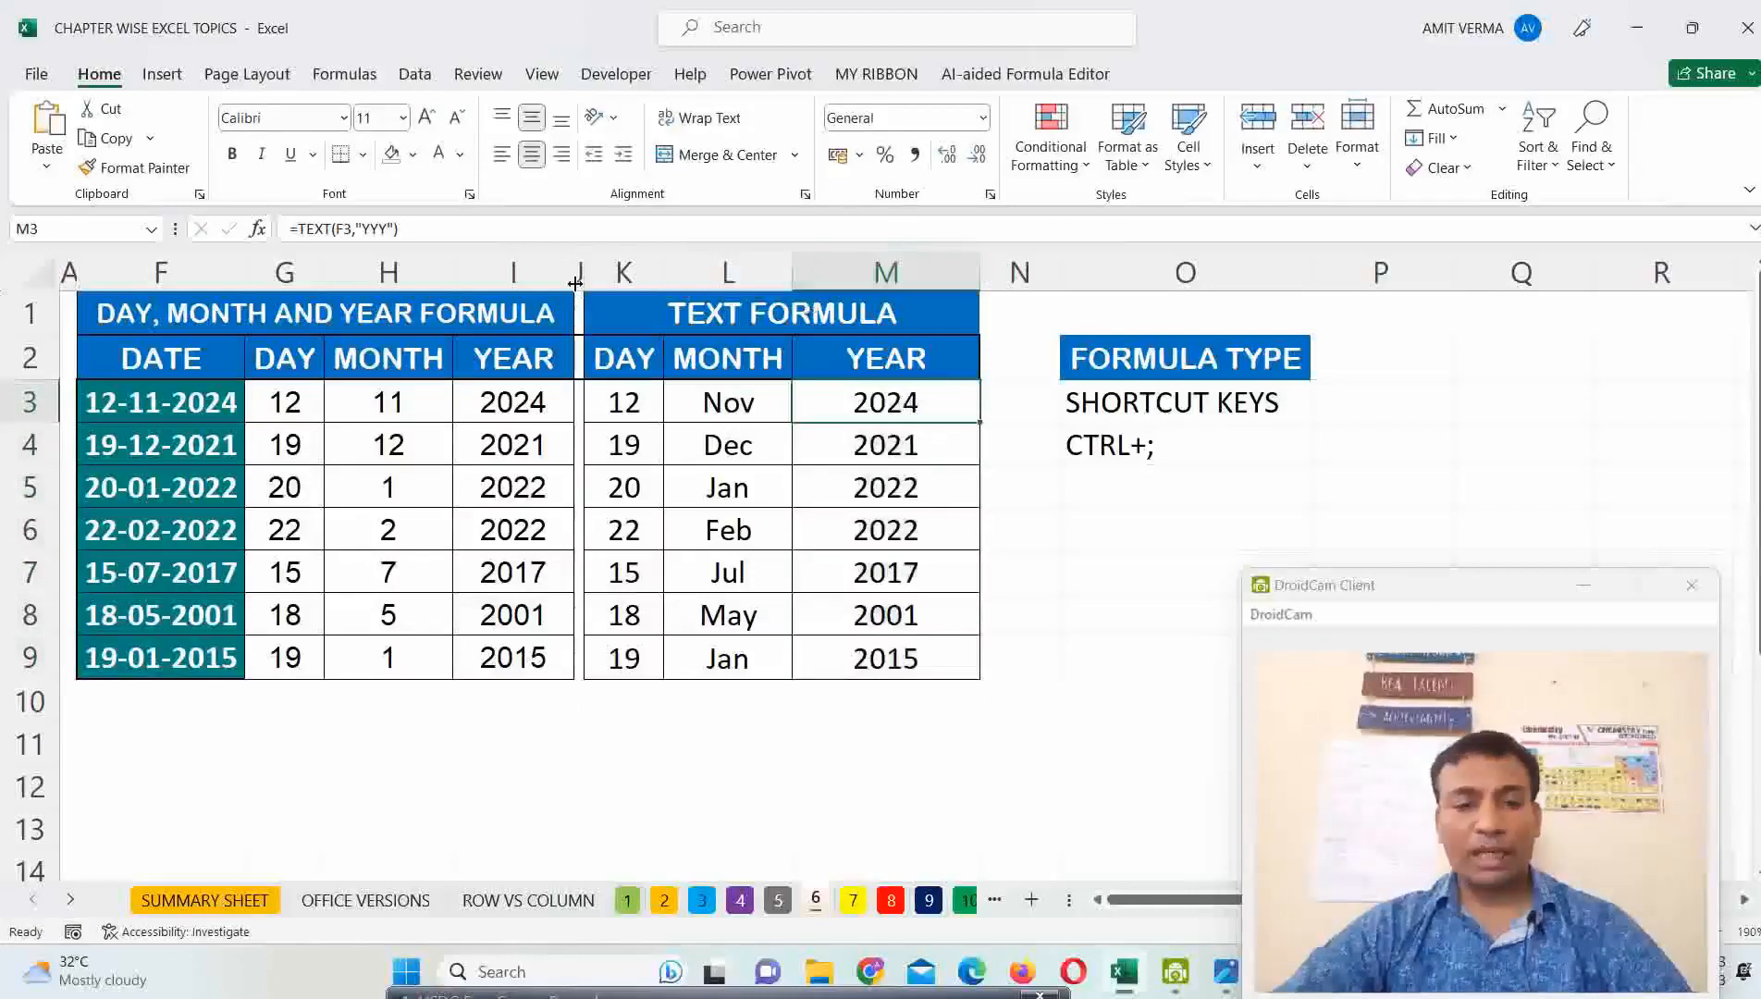
{"action": "left_click_drag", "start_coordinate": [574, 273], "coordinate": [609, 274]}
{"action": "left_click_drag", "start_coordinate": [453, 273], "coordinate": [485, 274]}
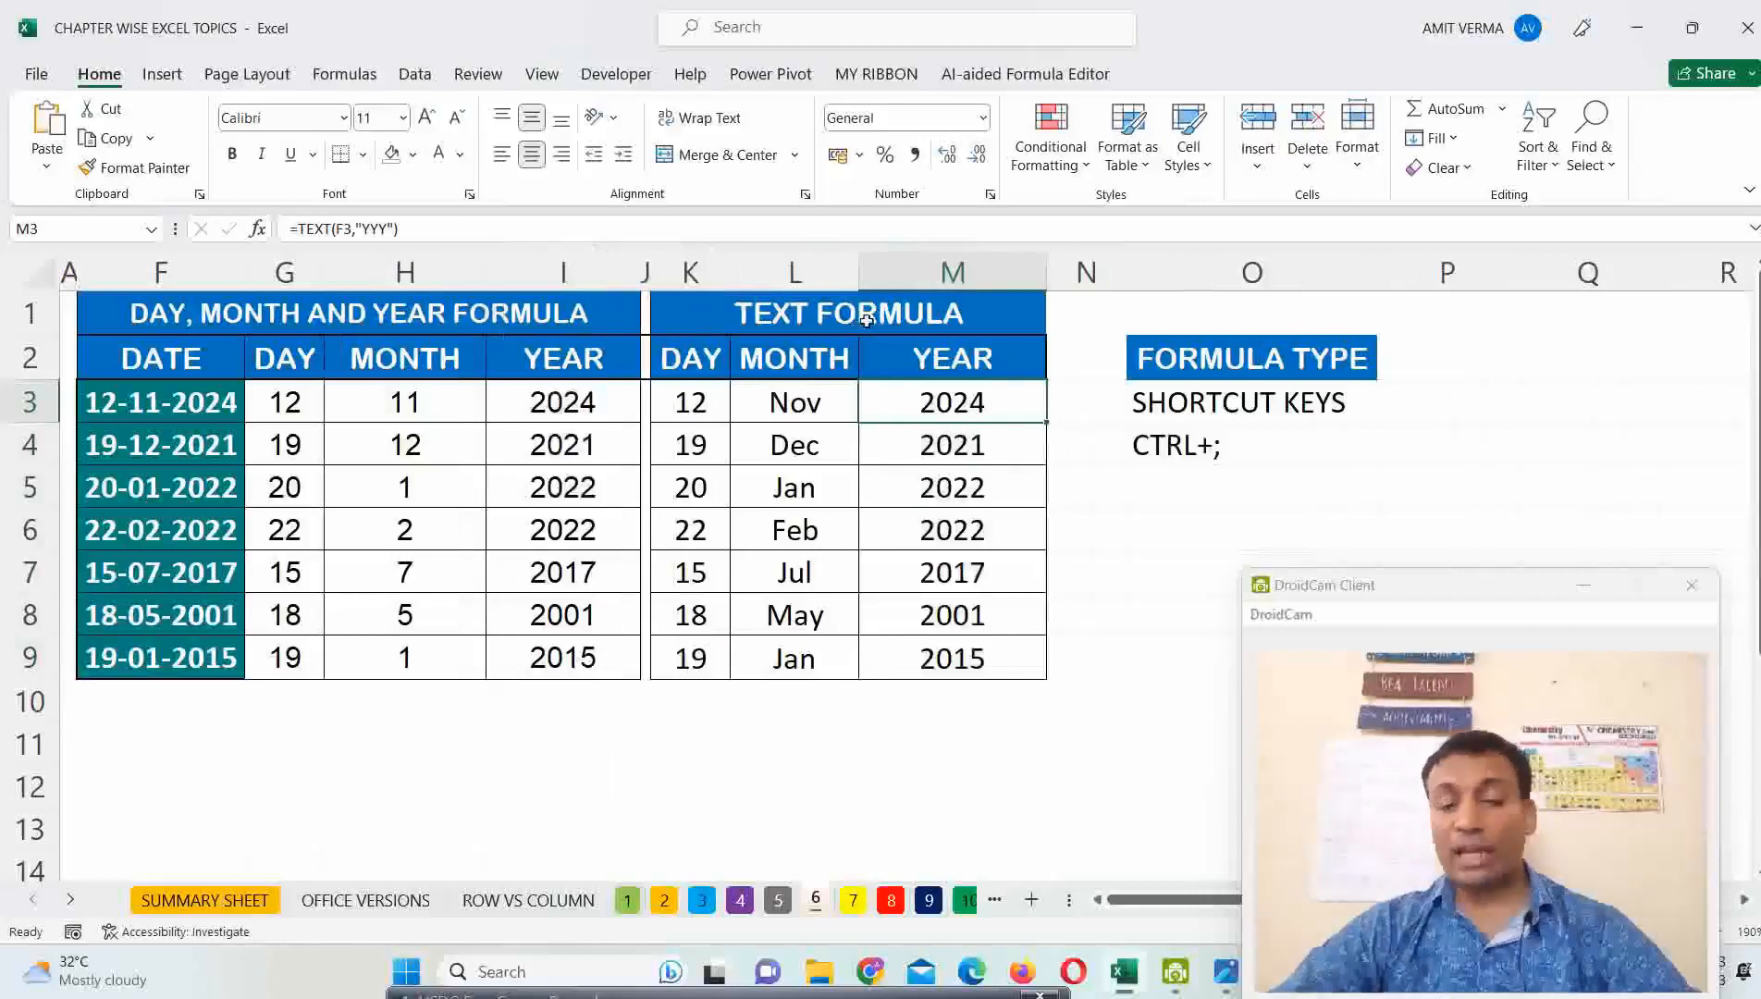